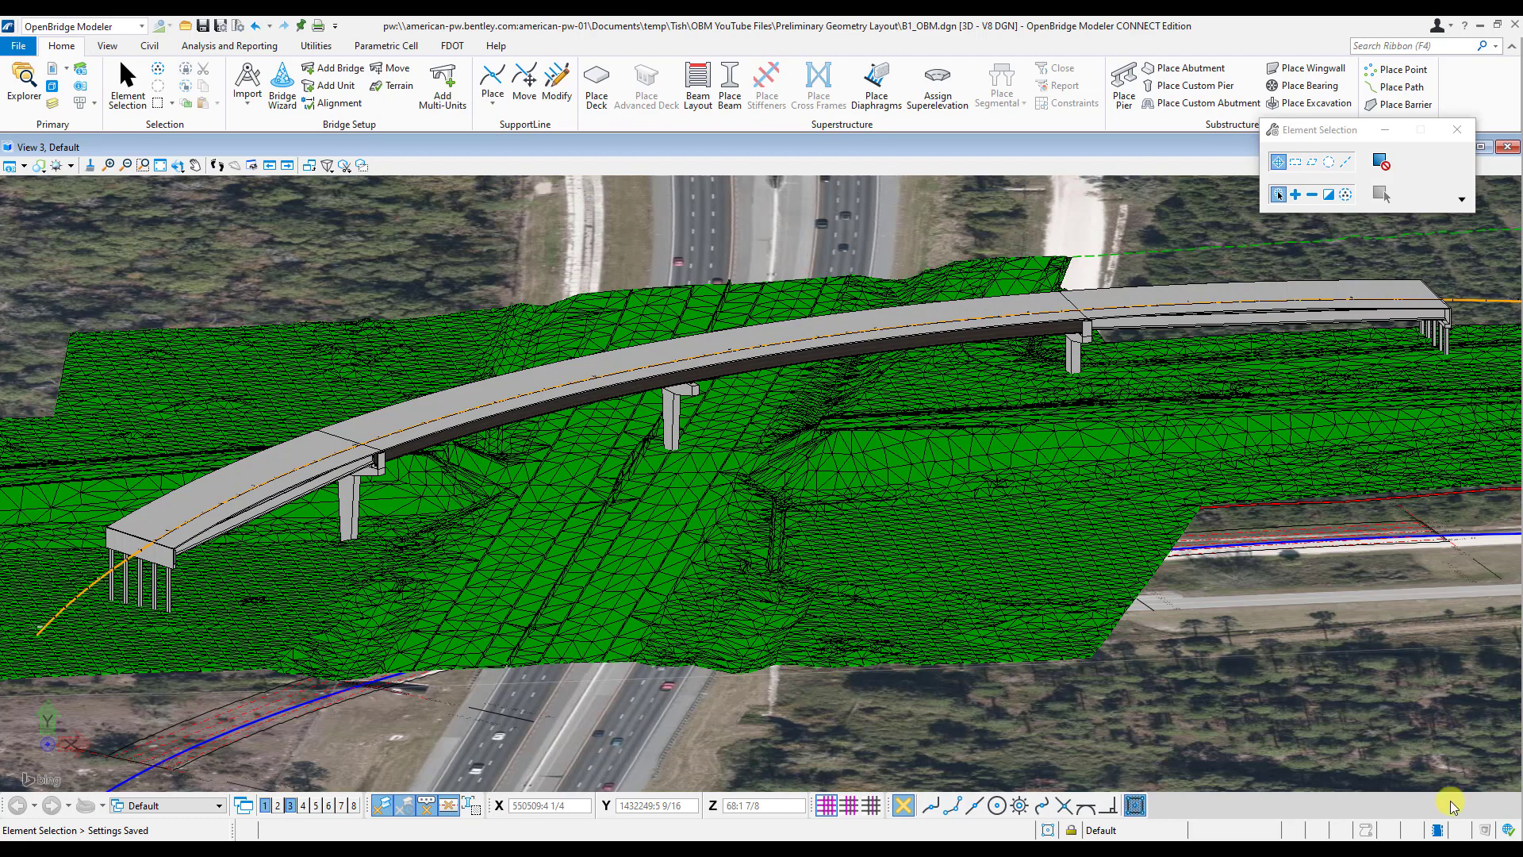
left_click(241, 516)
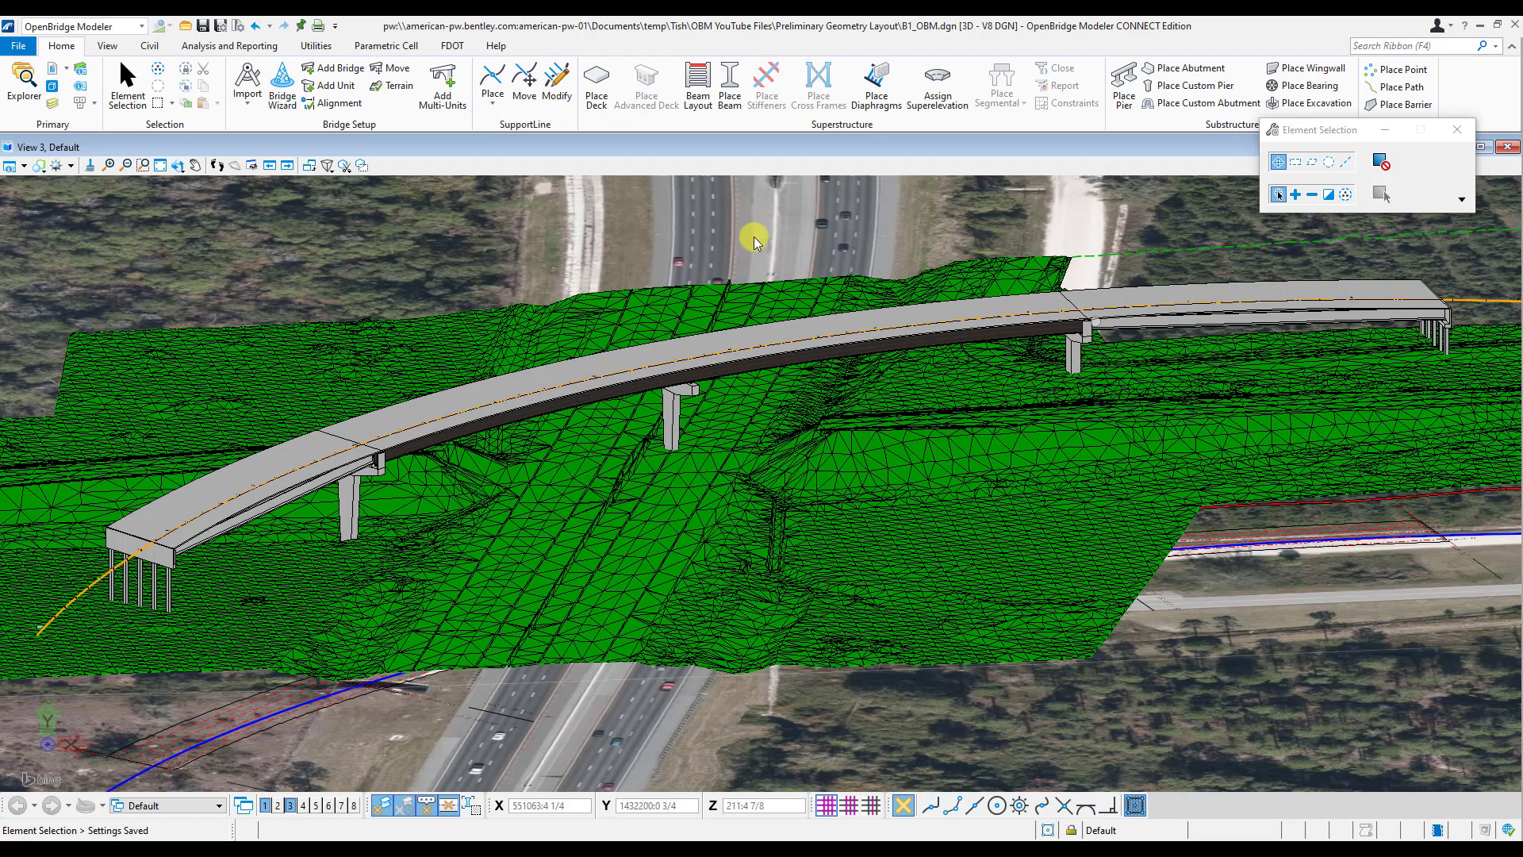
In the references, hide the alignment file B1_ALGN_(10.28.20).dgn and display B1_ALGN_(10.30.20).dgn instead.
left_click(52, 71)
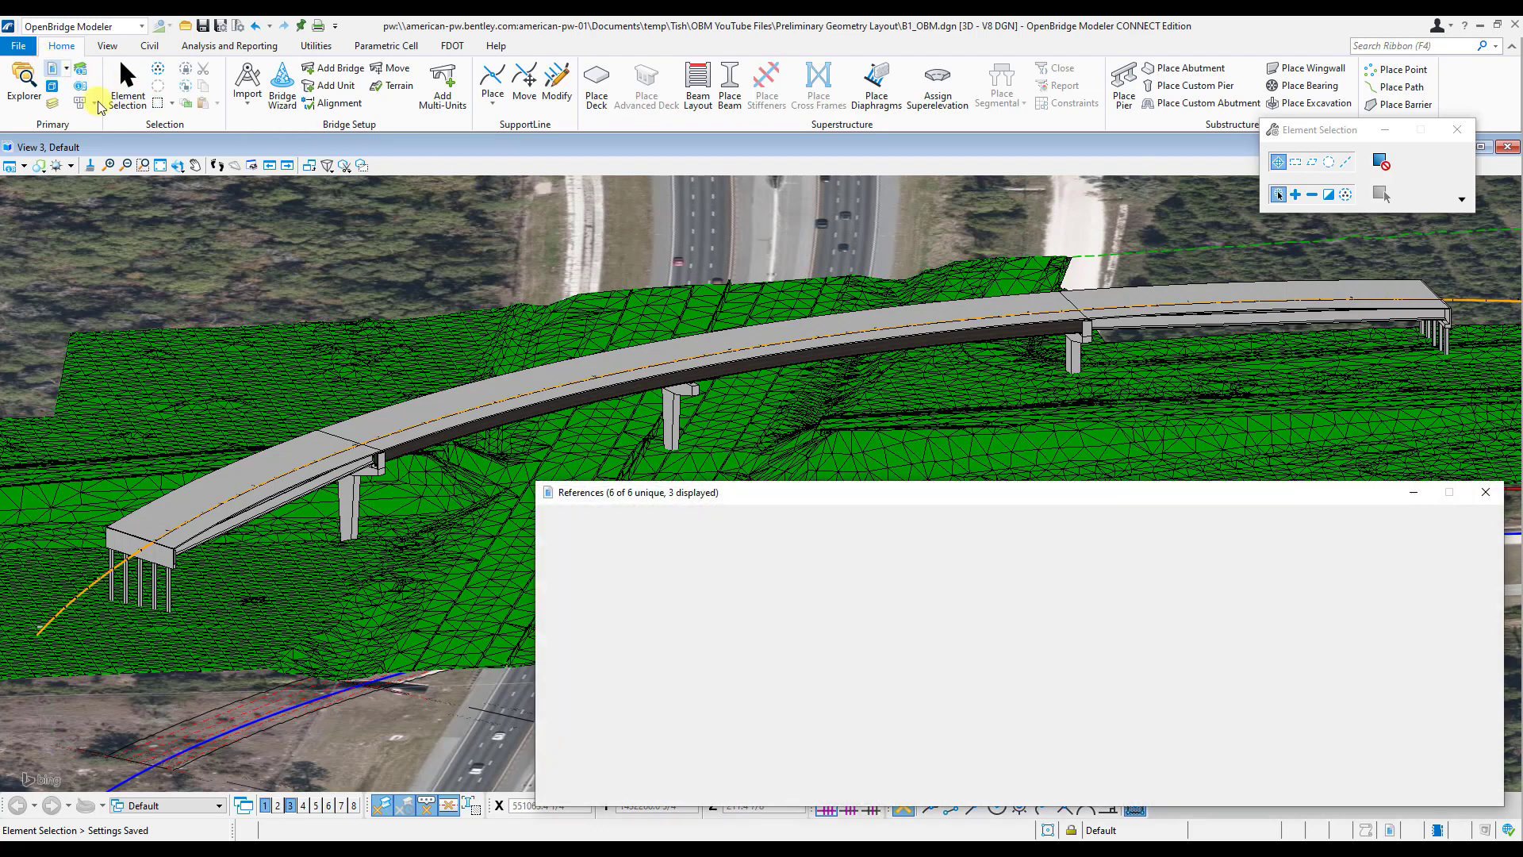
left_click_drag(669, 489, 667, 447)
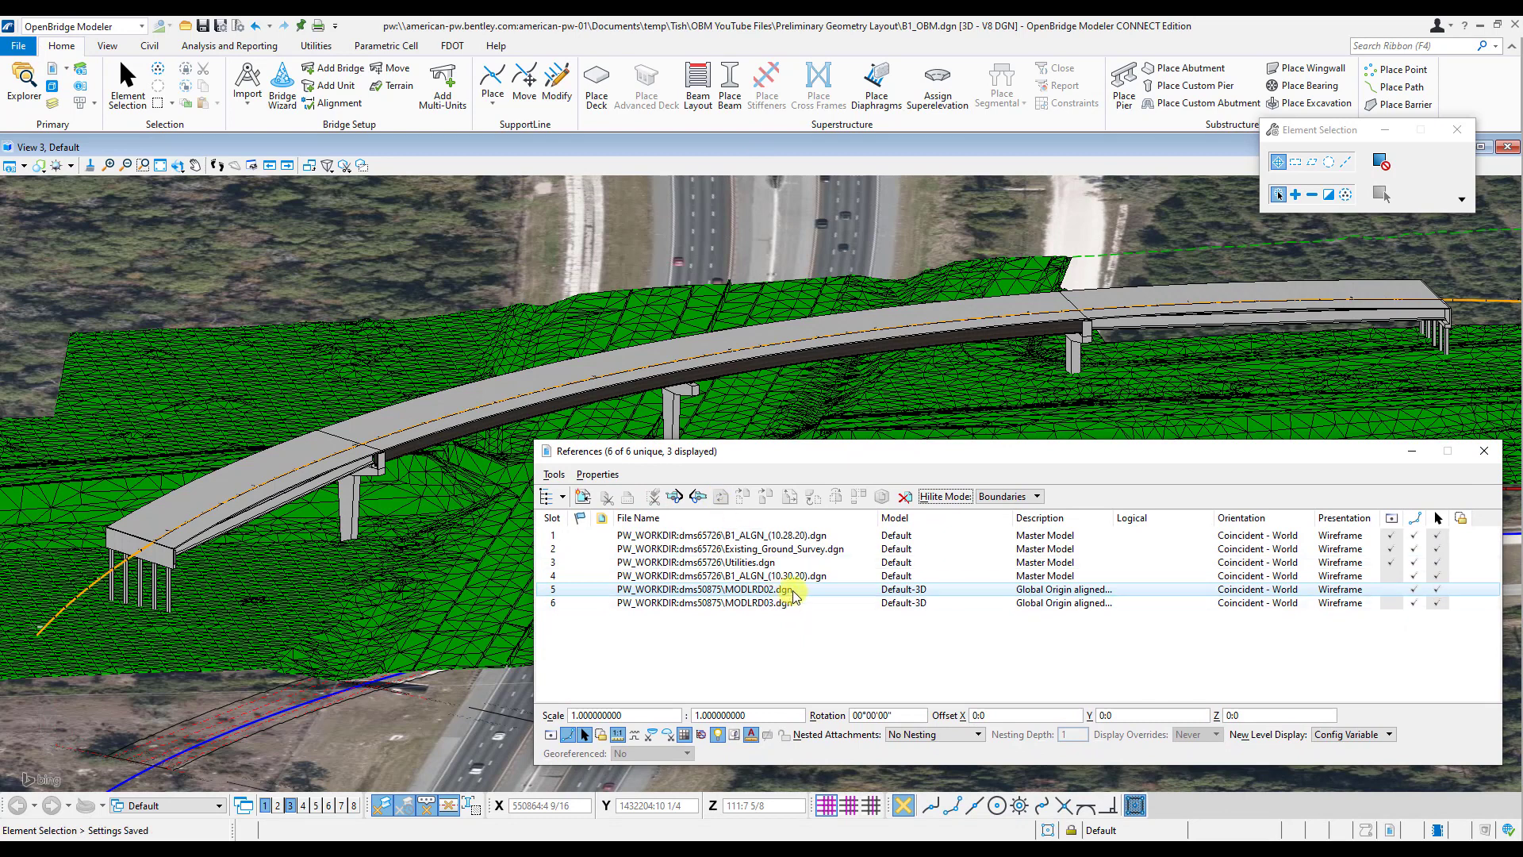
left_click(822, 536)
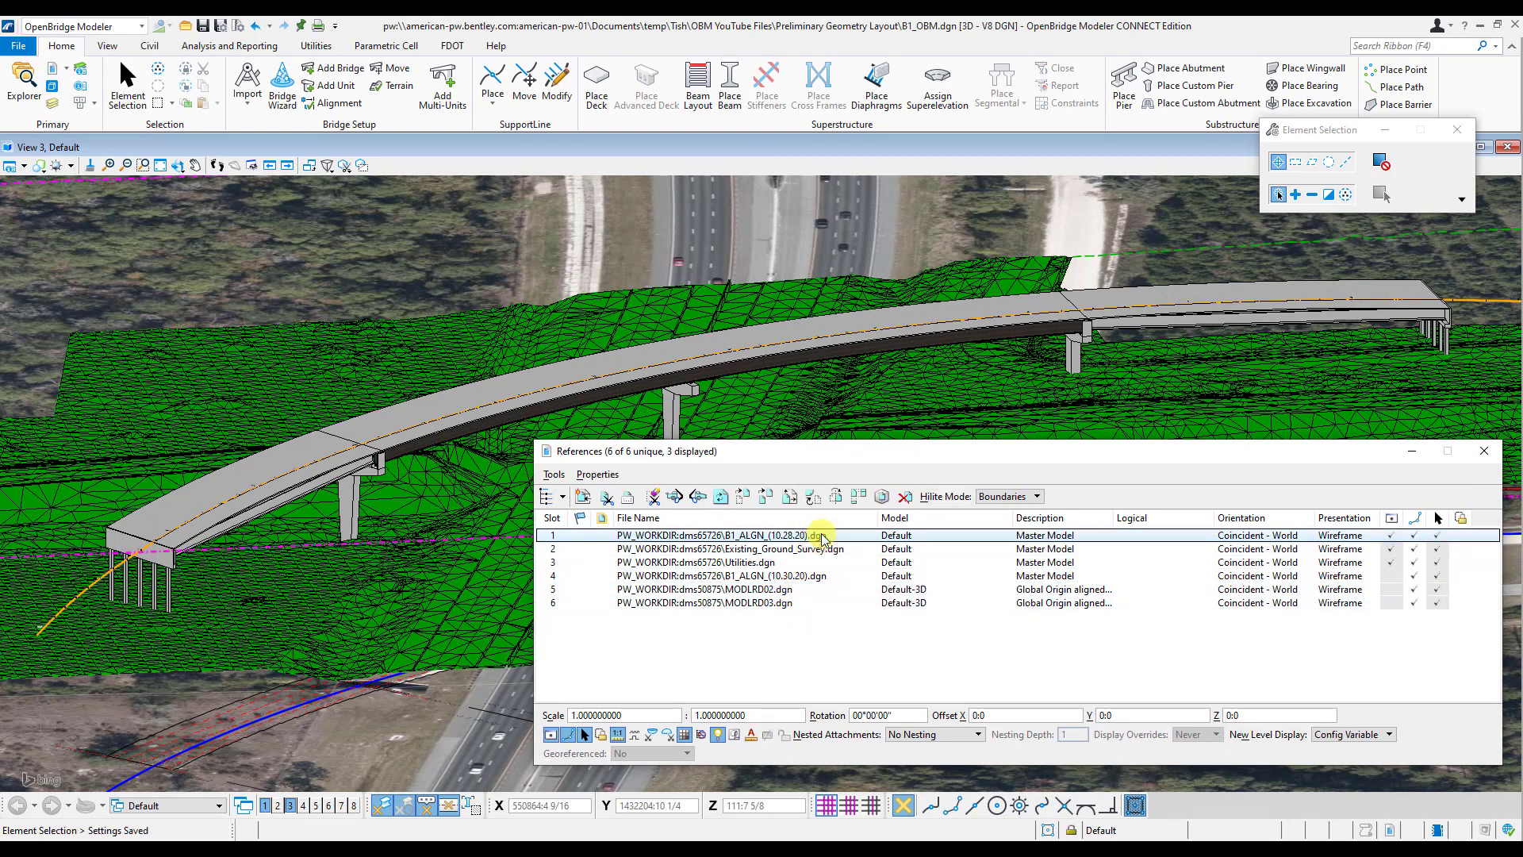
left_click(841, 578)
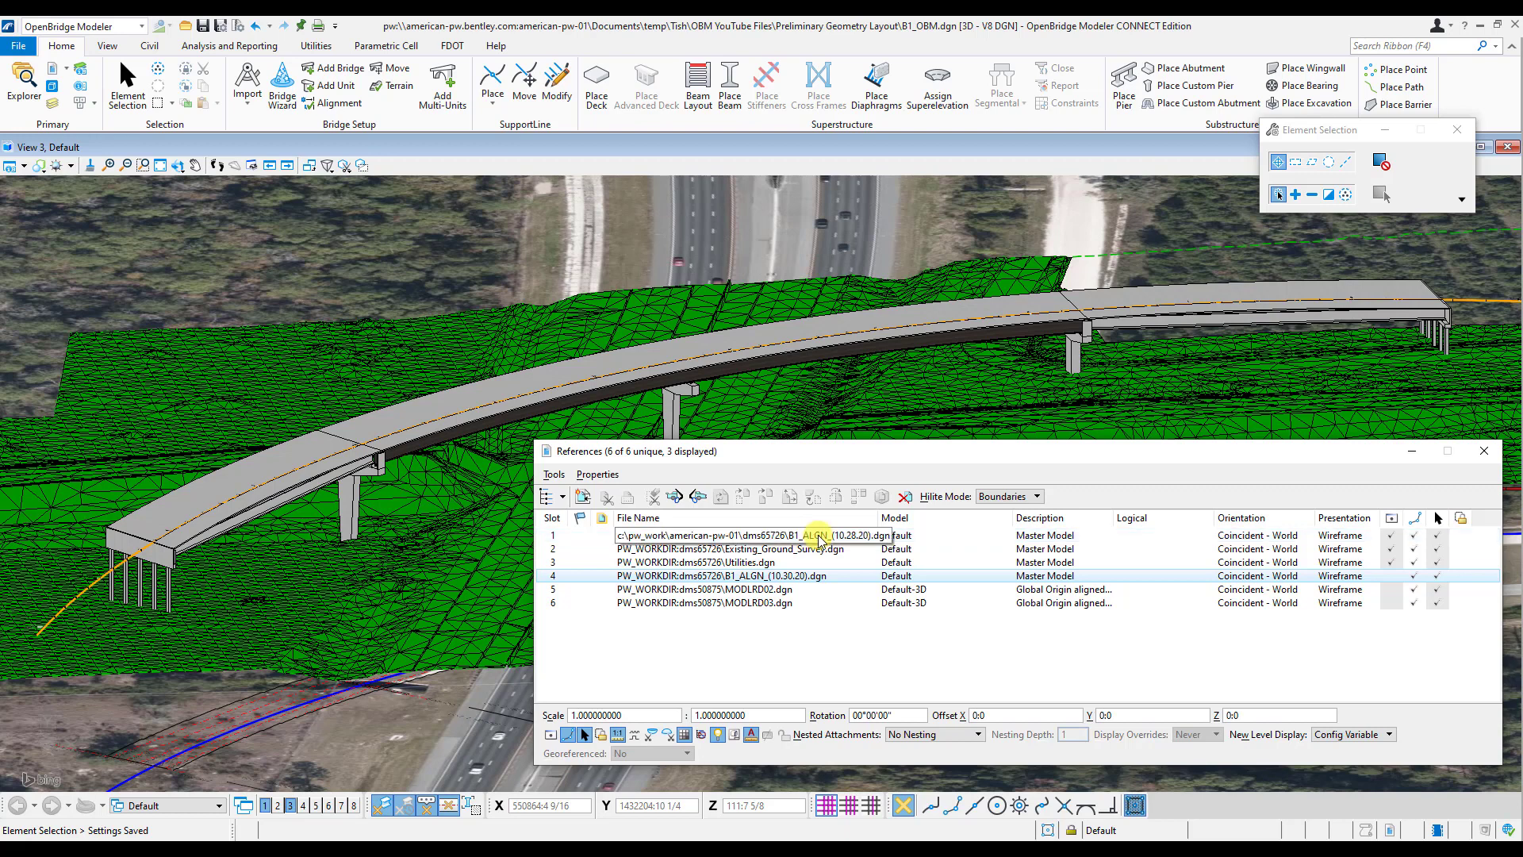
left_click(1392, 536)
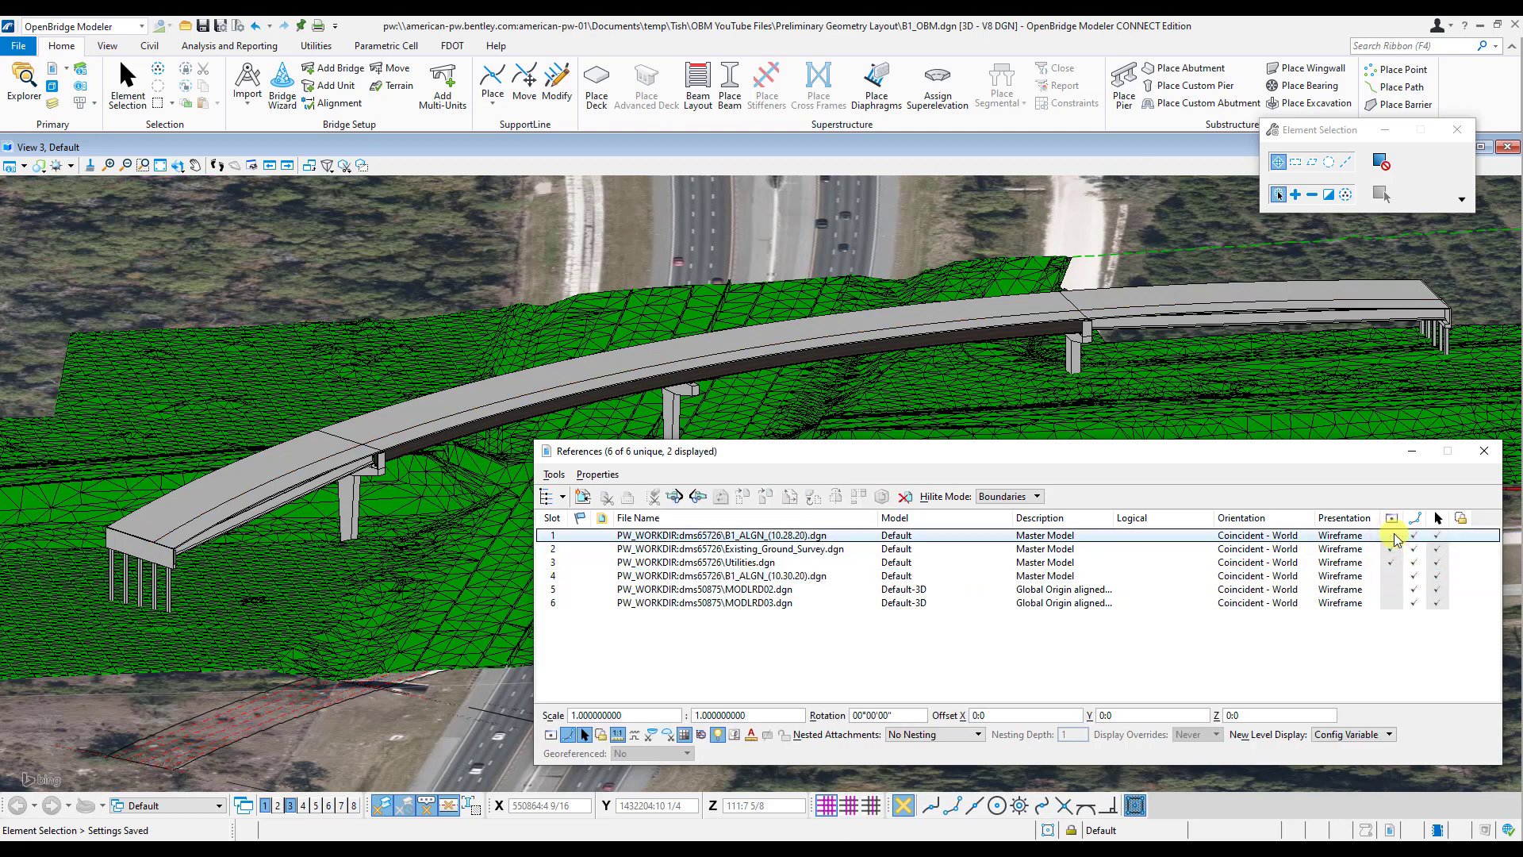
left_click(1393, 576)
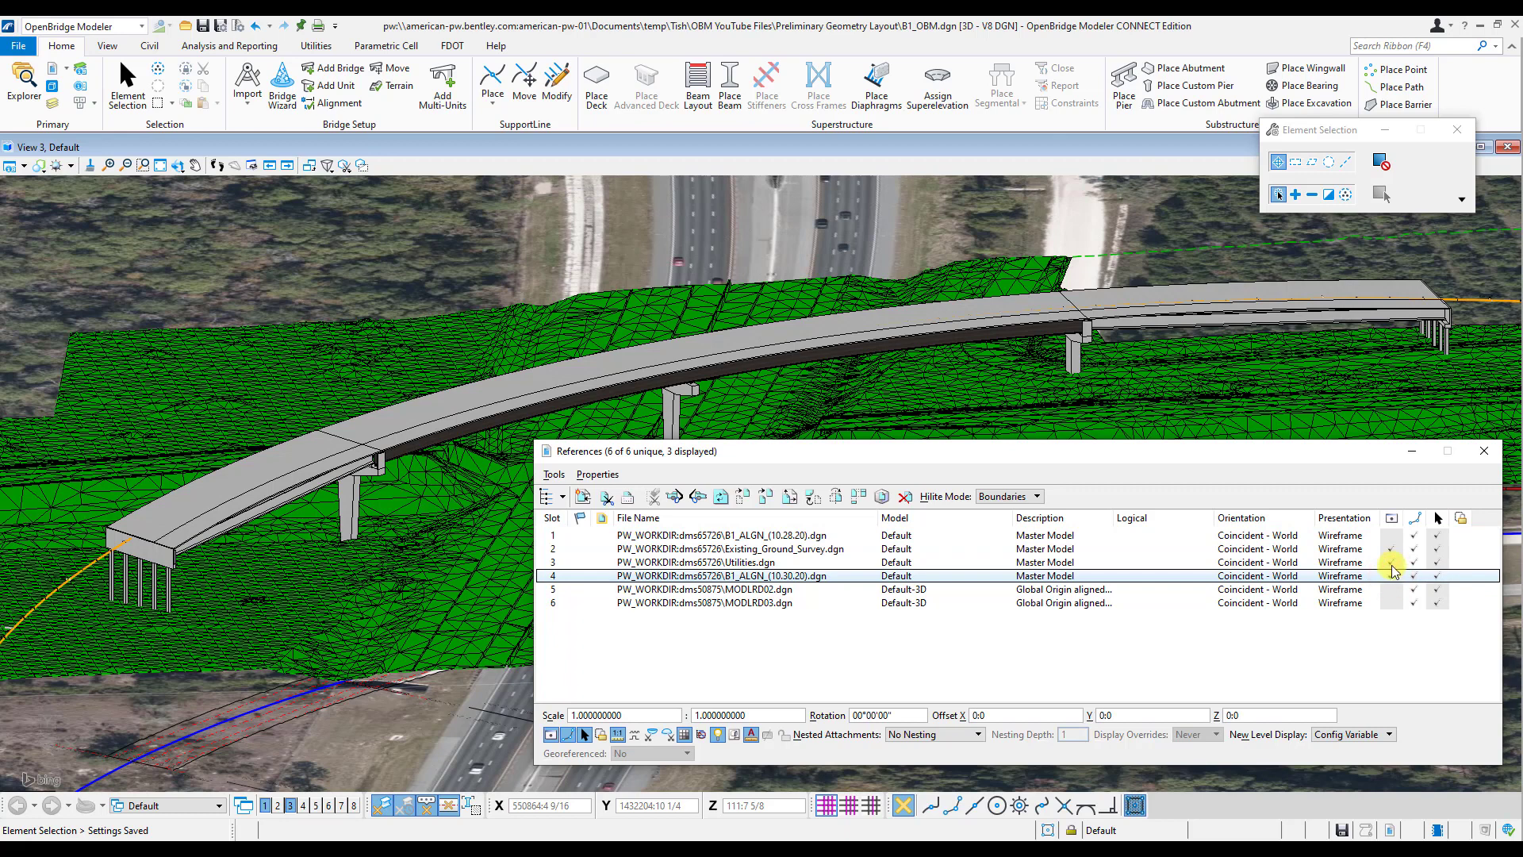
left_click(1392, 536)
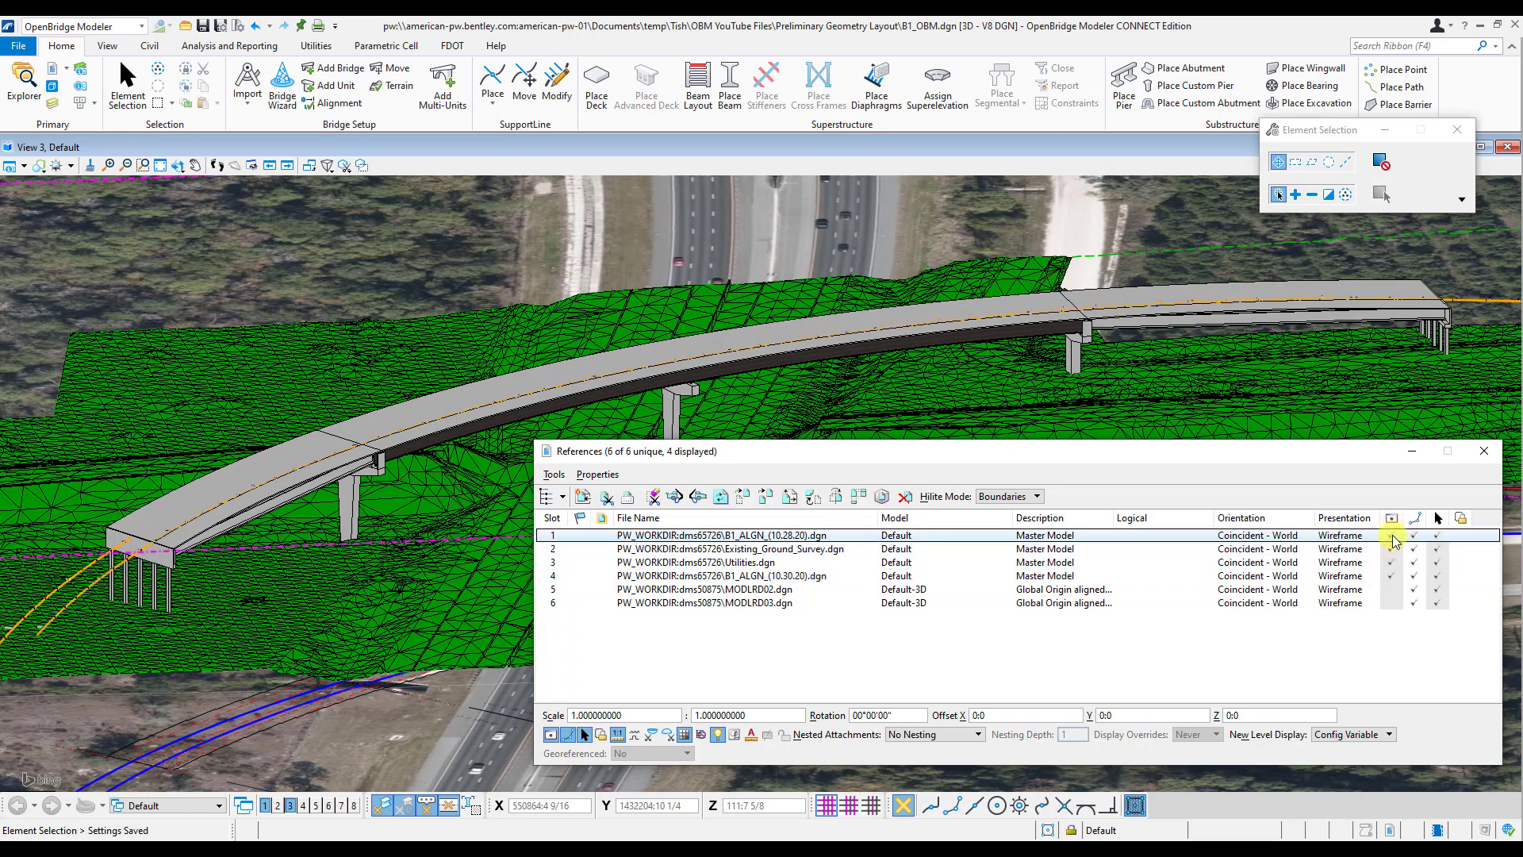
left_click(1393, 536)
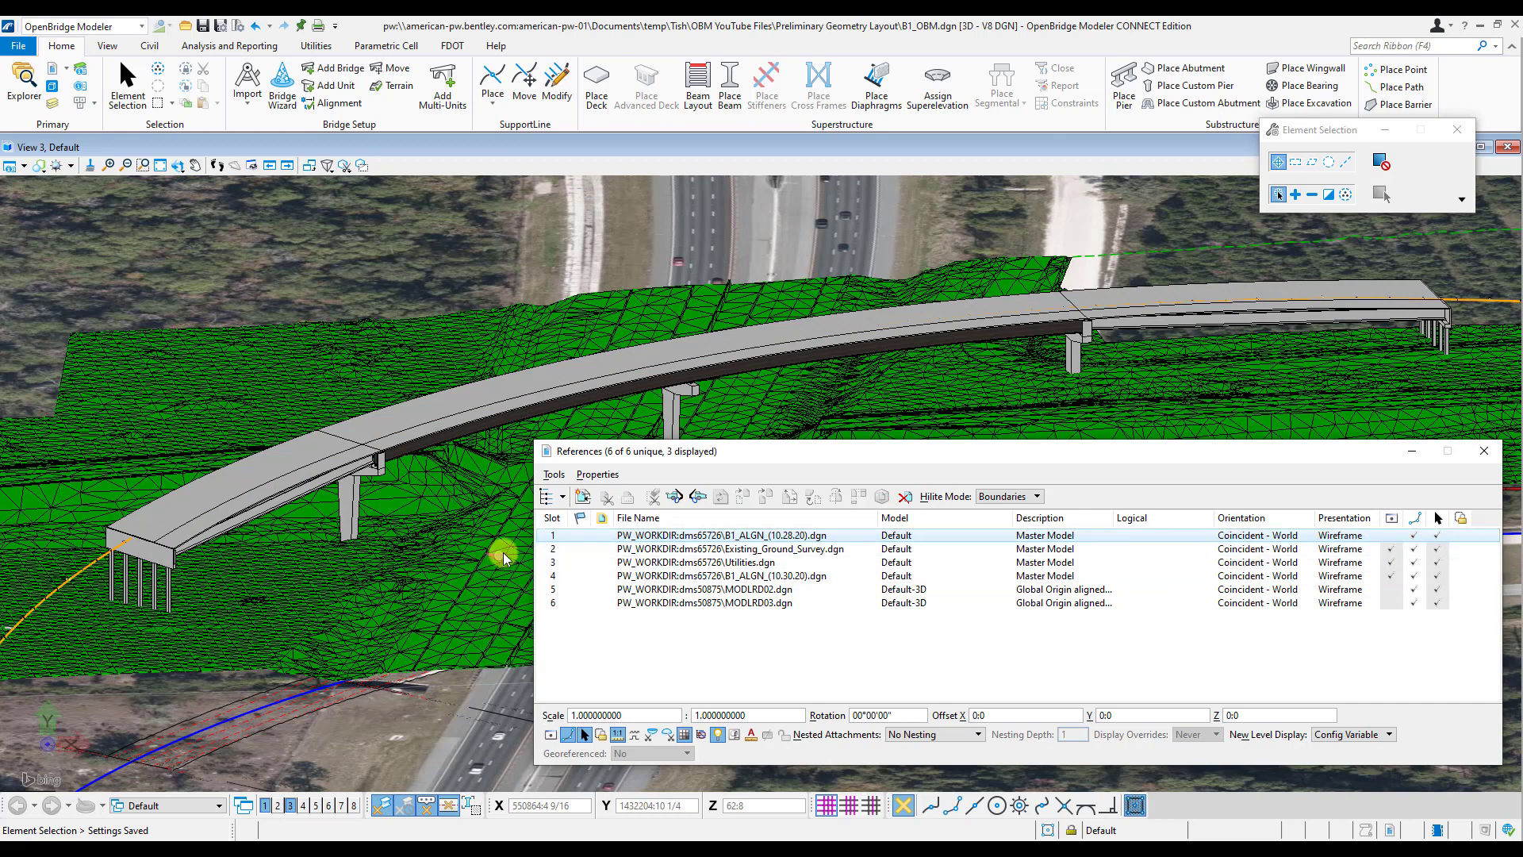
Reassign the bridge to the CL_FLYOVER alignment from the reference B1_ALGN_(10.30.20).dgn.
mouse_move(252, 579)
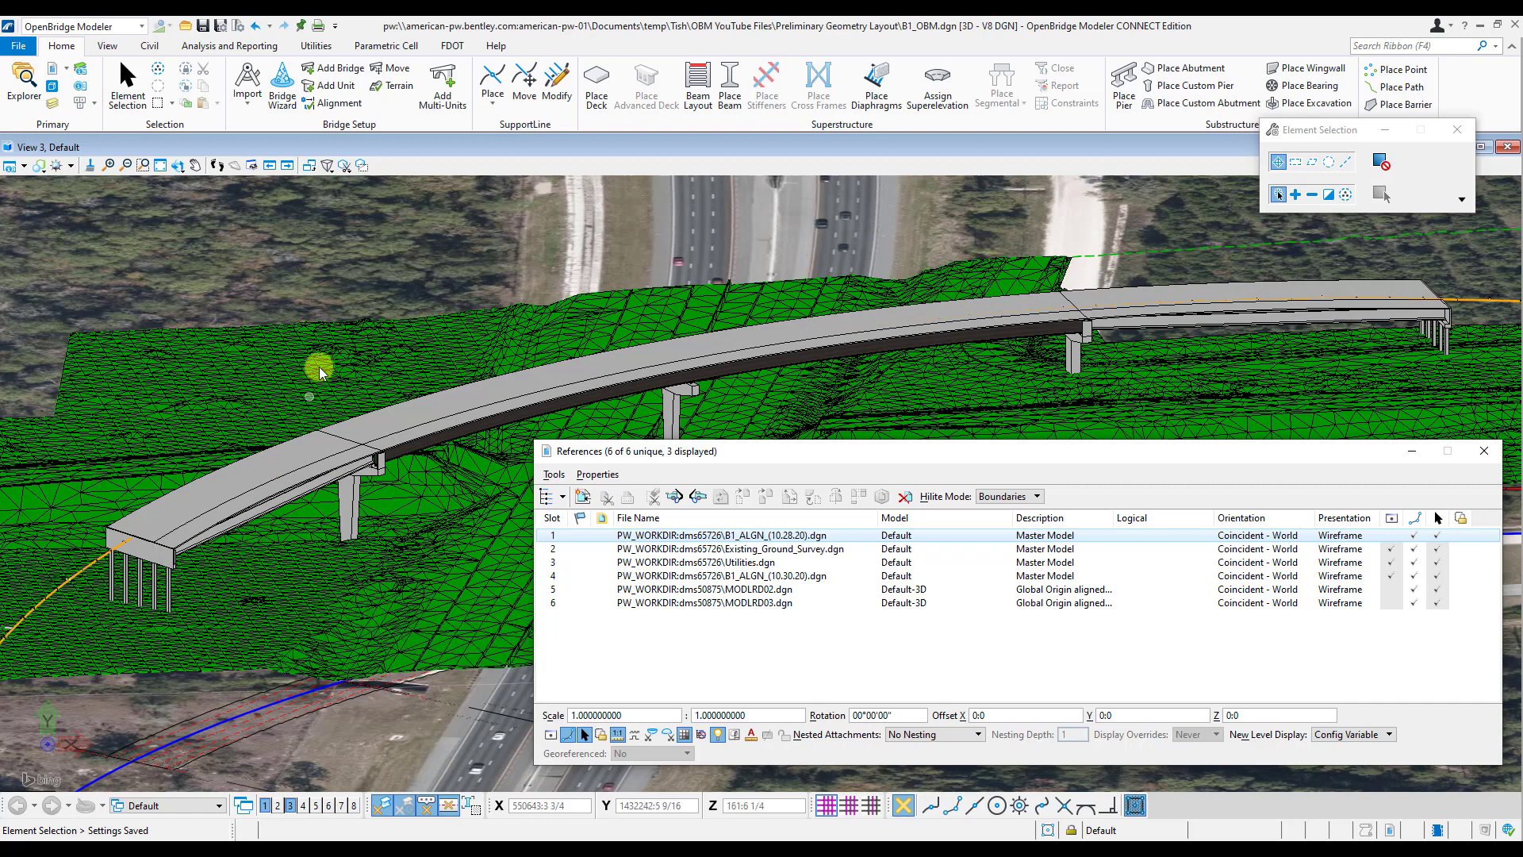
left_click(329, 166)
left_click(339, 104)
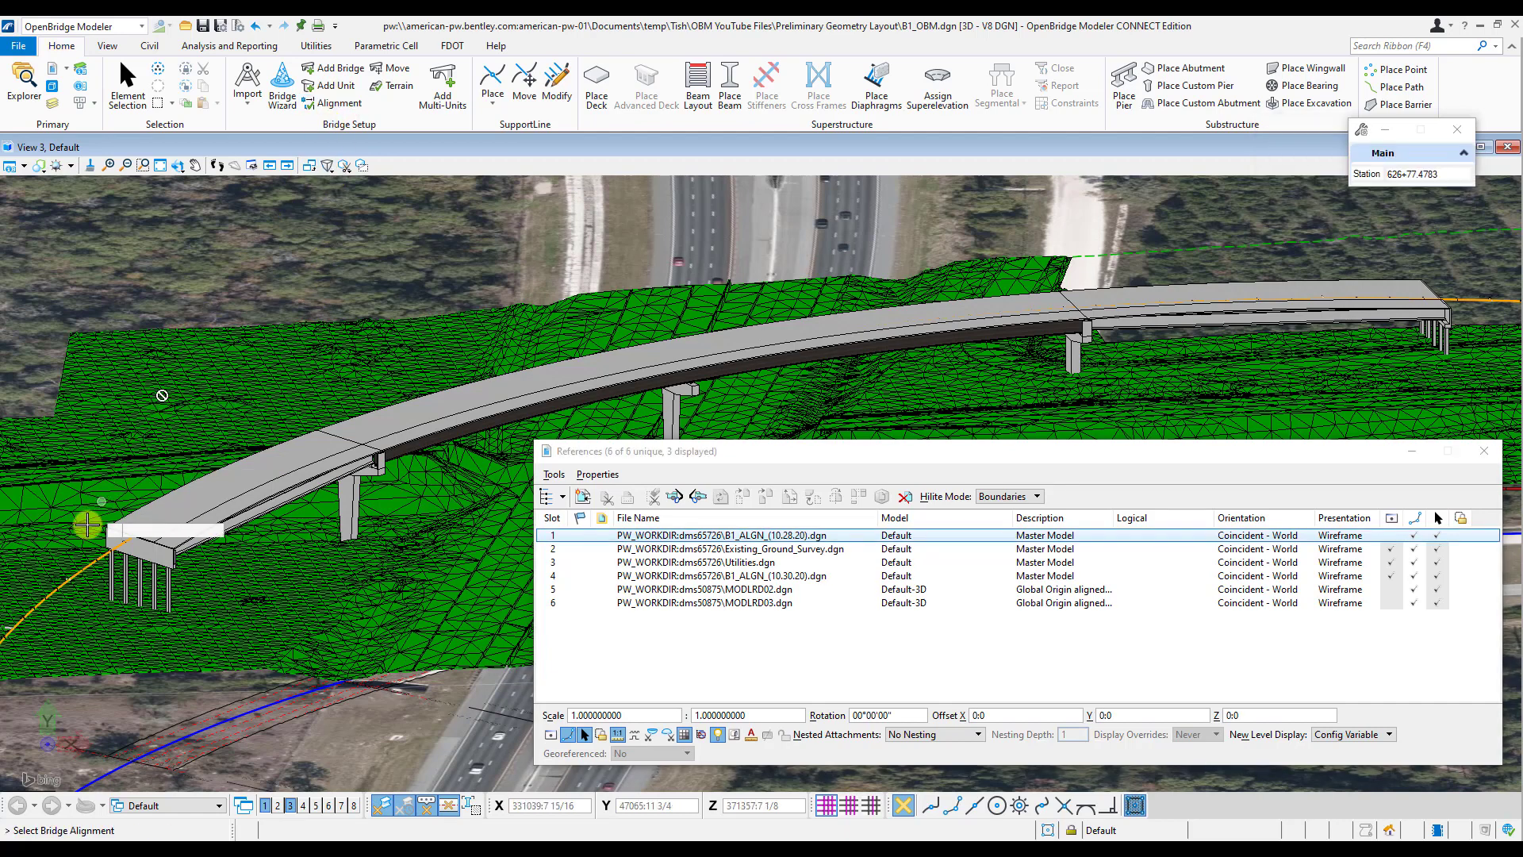
mouse_move(93, 547)
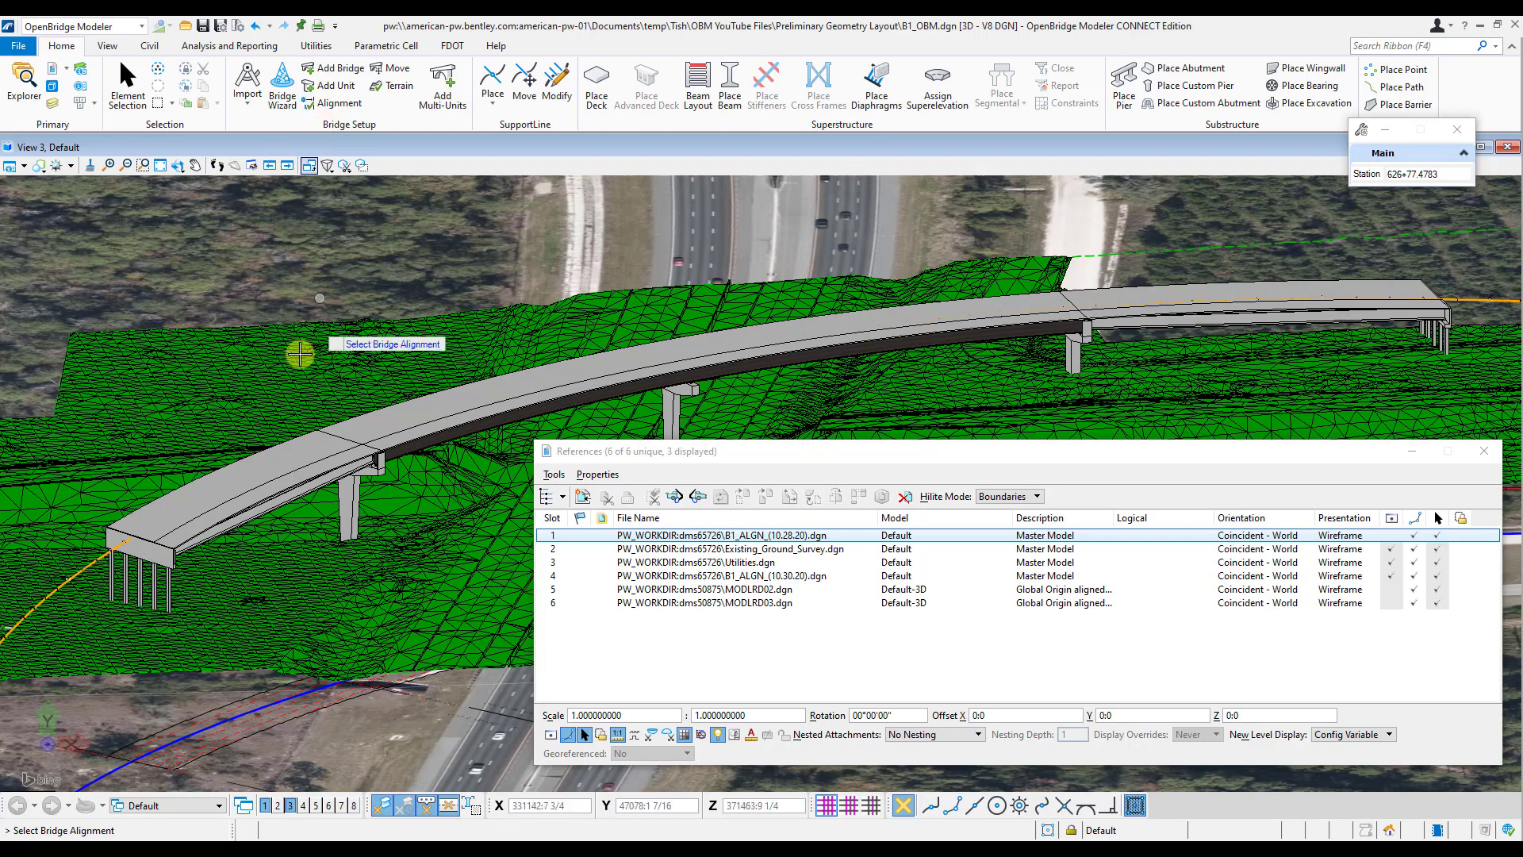
scroll(127, 549, "down", 3)
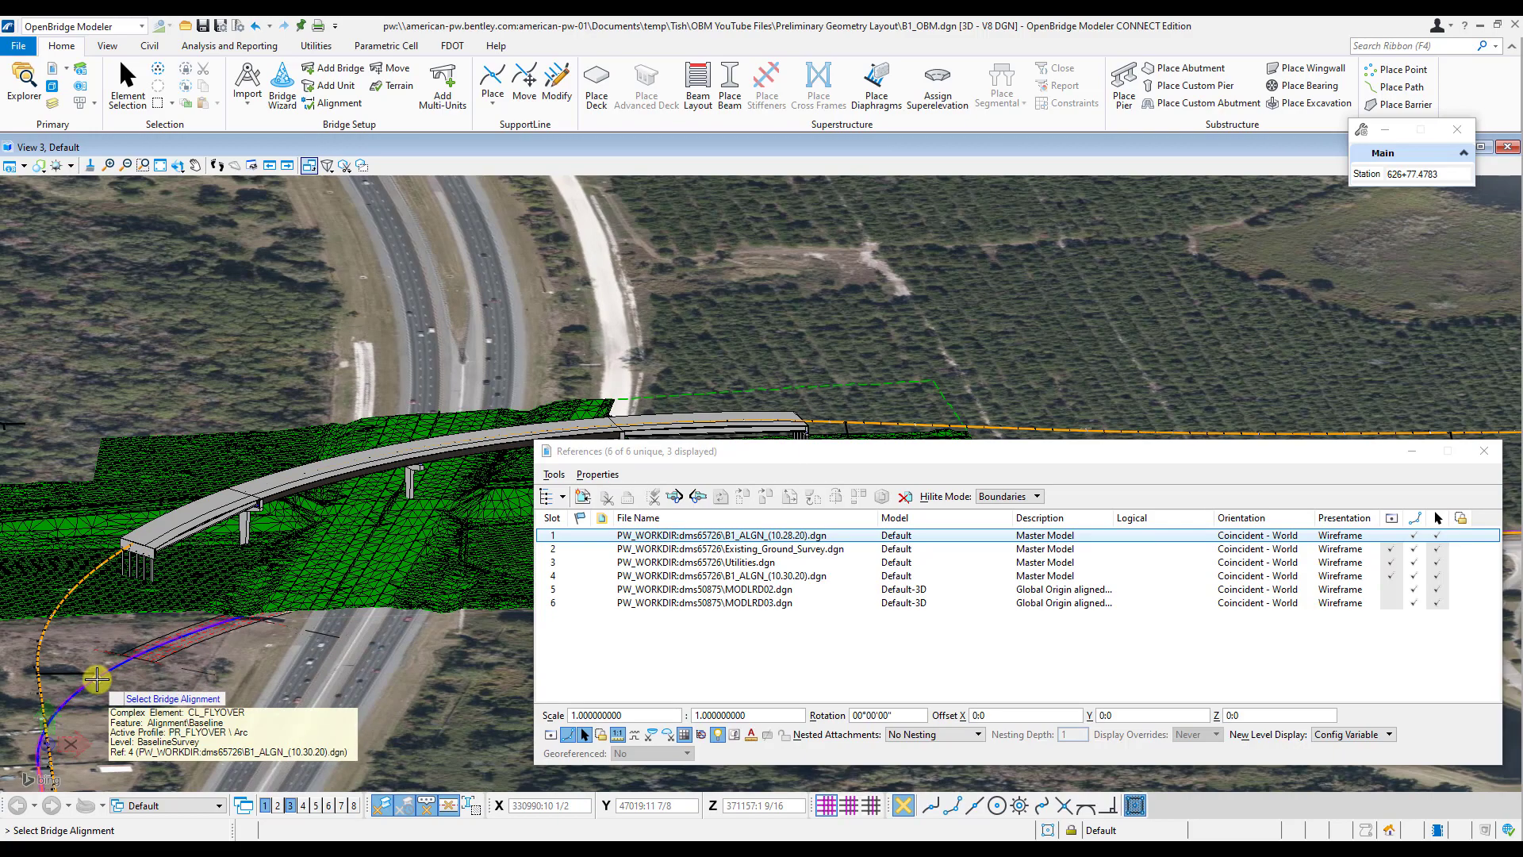
scroll(96, 679, "up", 3)
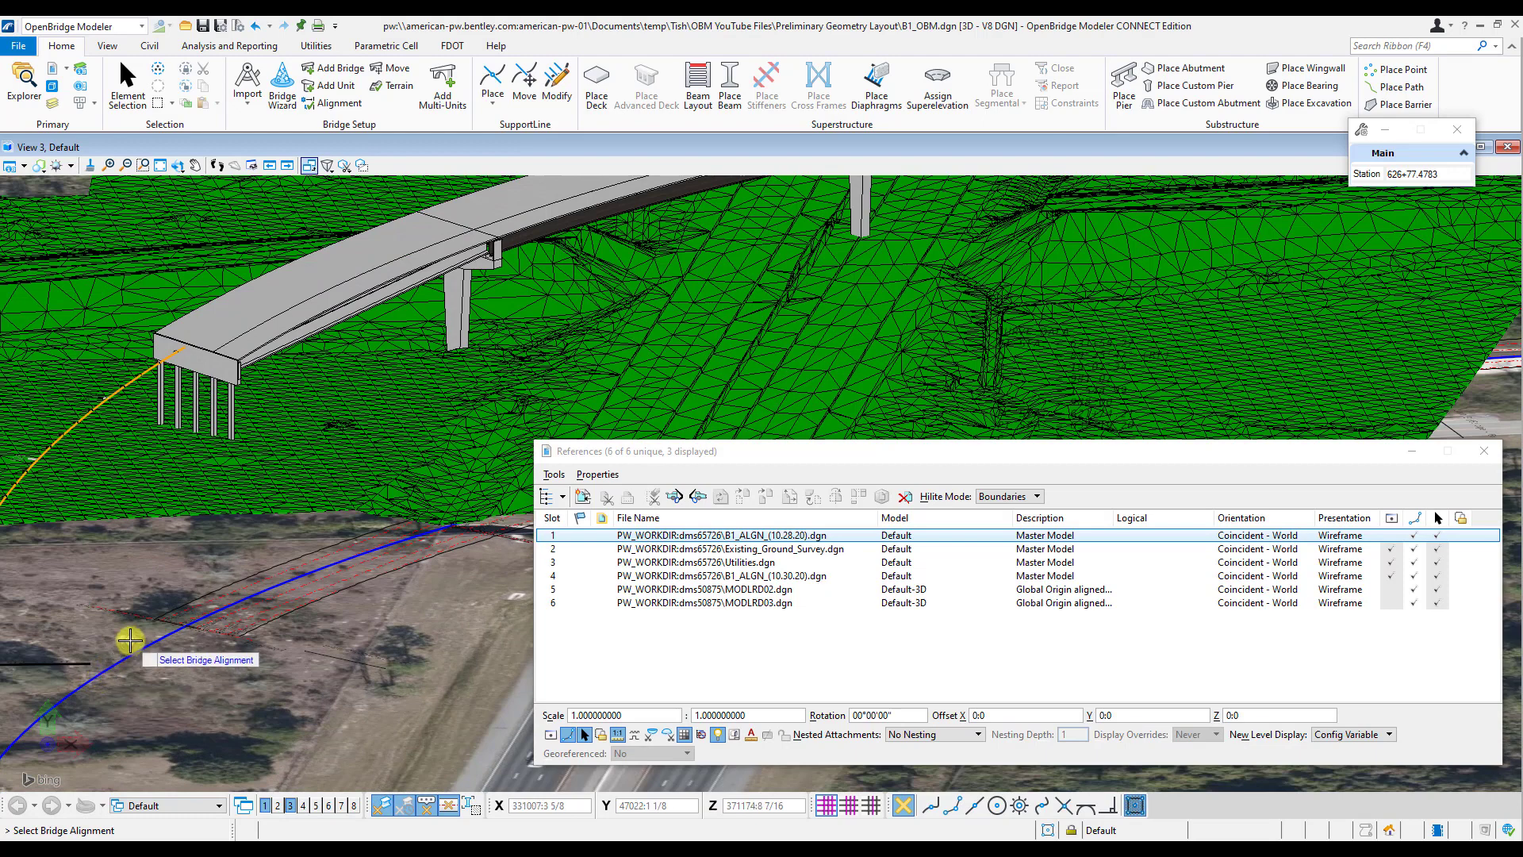
middle_click_drag(95, 641, 123, 702)
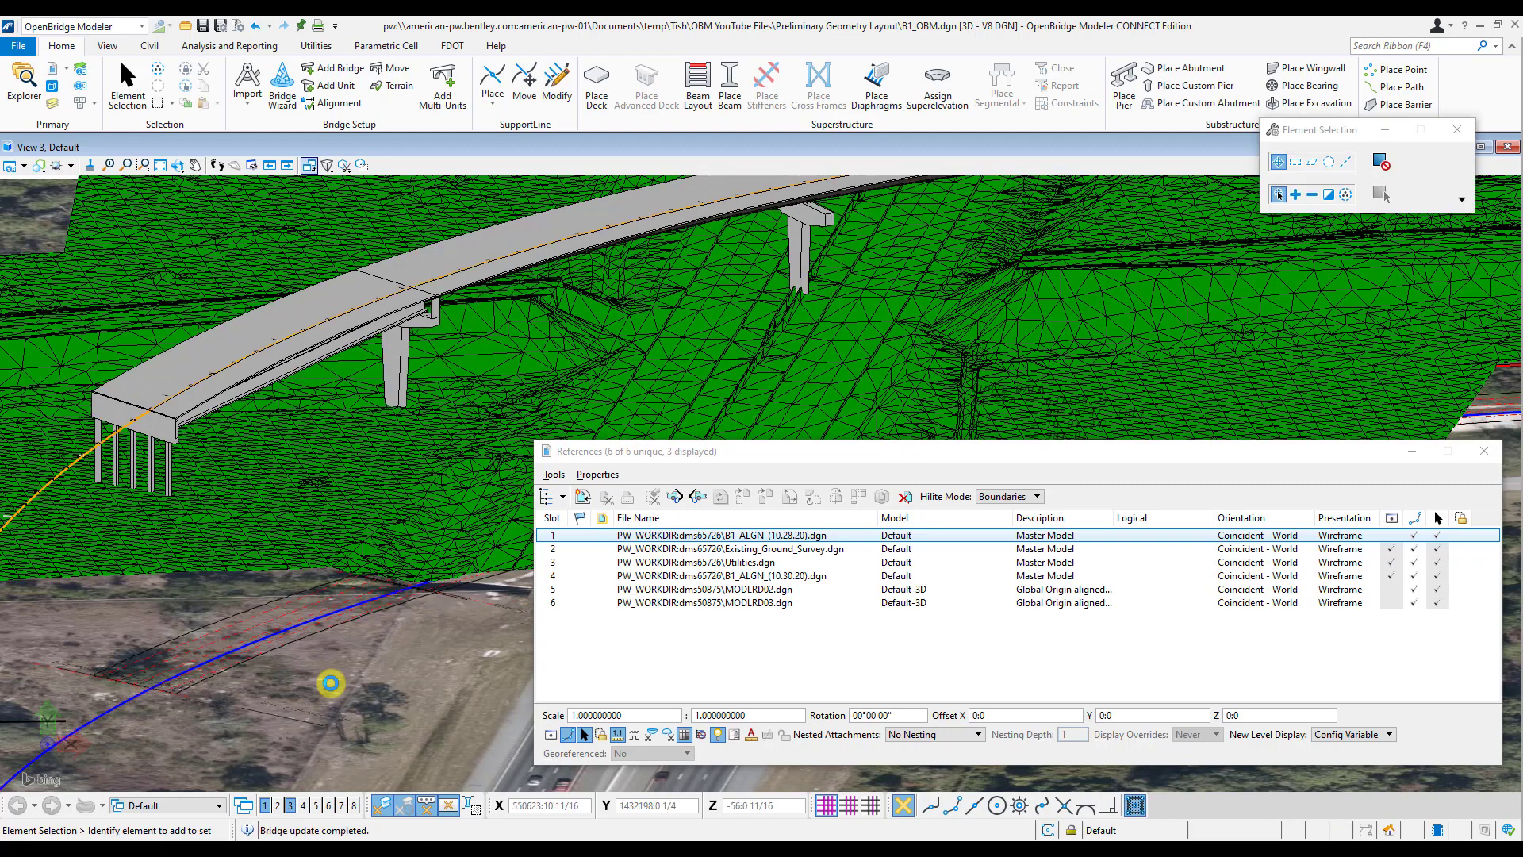
Close the references and examine the updated bridge, checking how the beams sit on the piers along the new alignment.
middle_click_drag(119, 415, 45, 548)
scroll(45, 547, "down", 2)
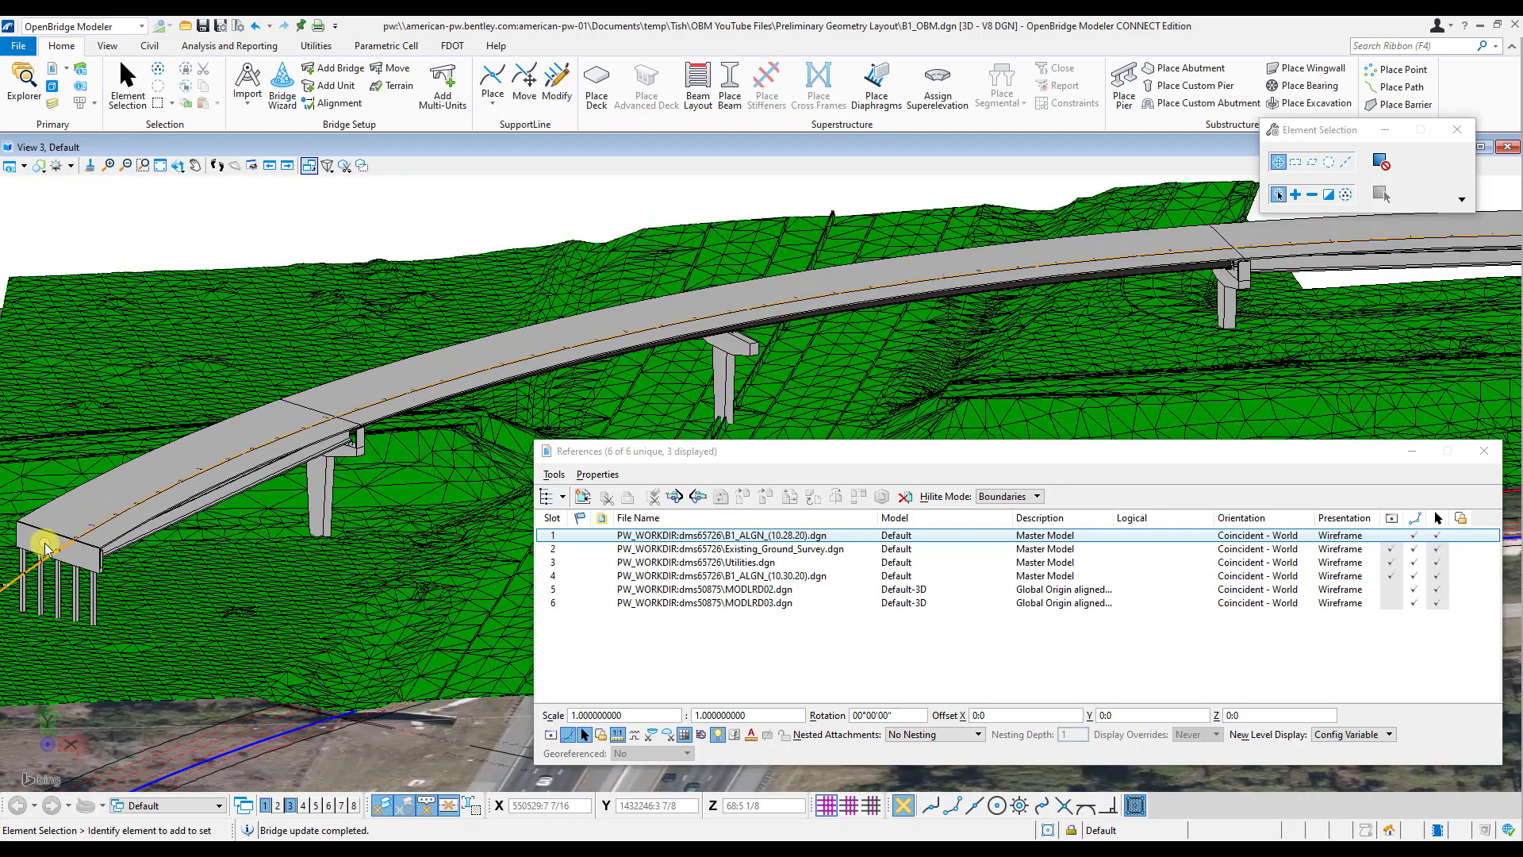
scroll(119, 505, "up", 2)
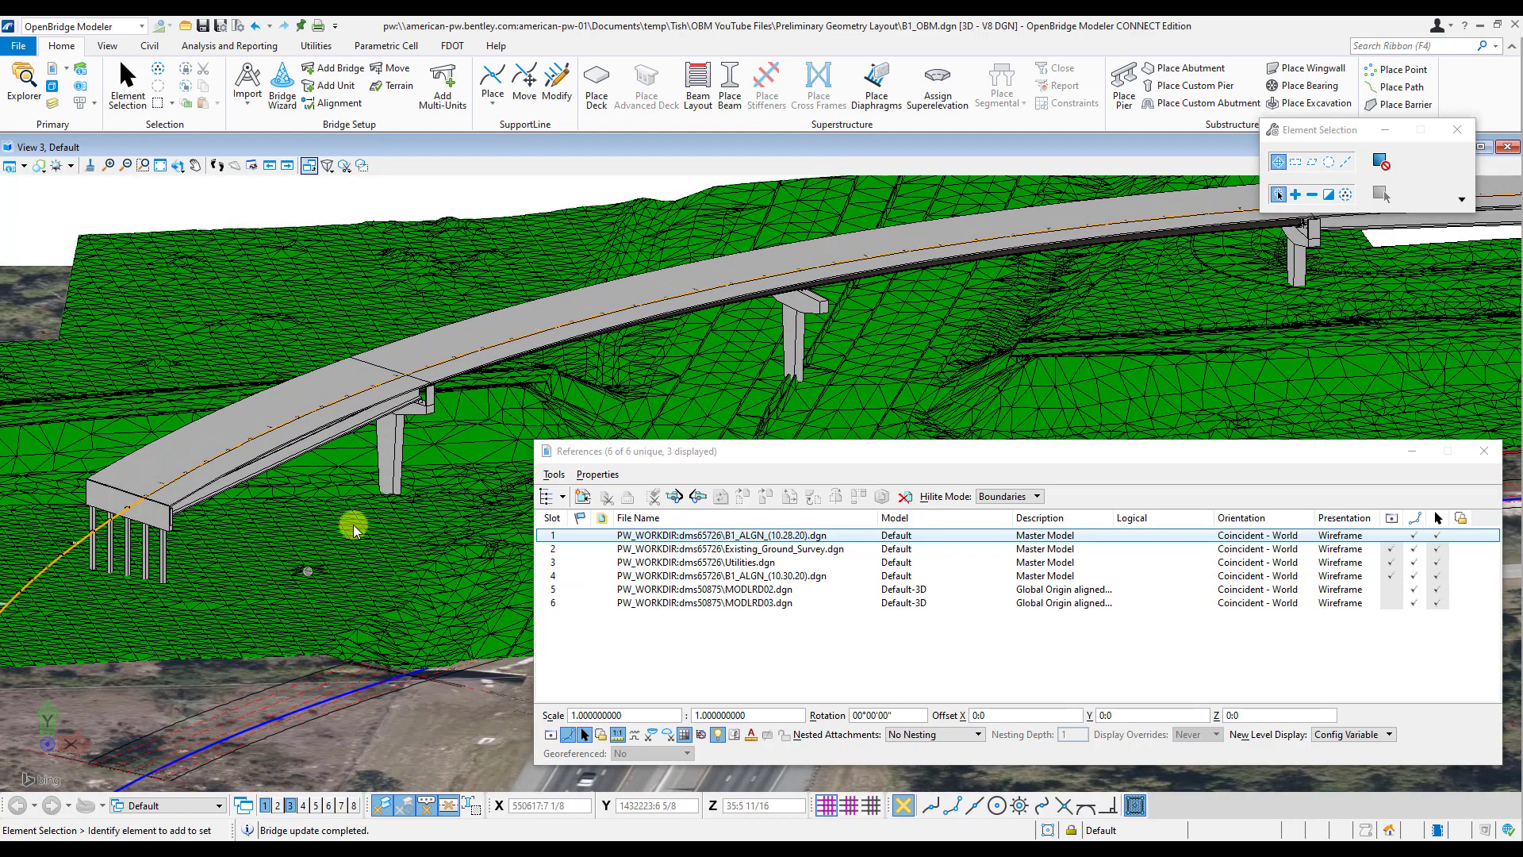
middle_click_drag(435, 431, 402, 412)
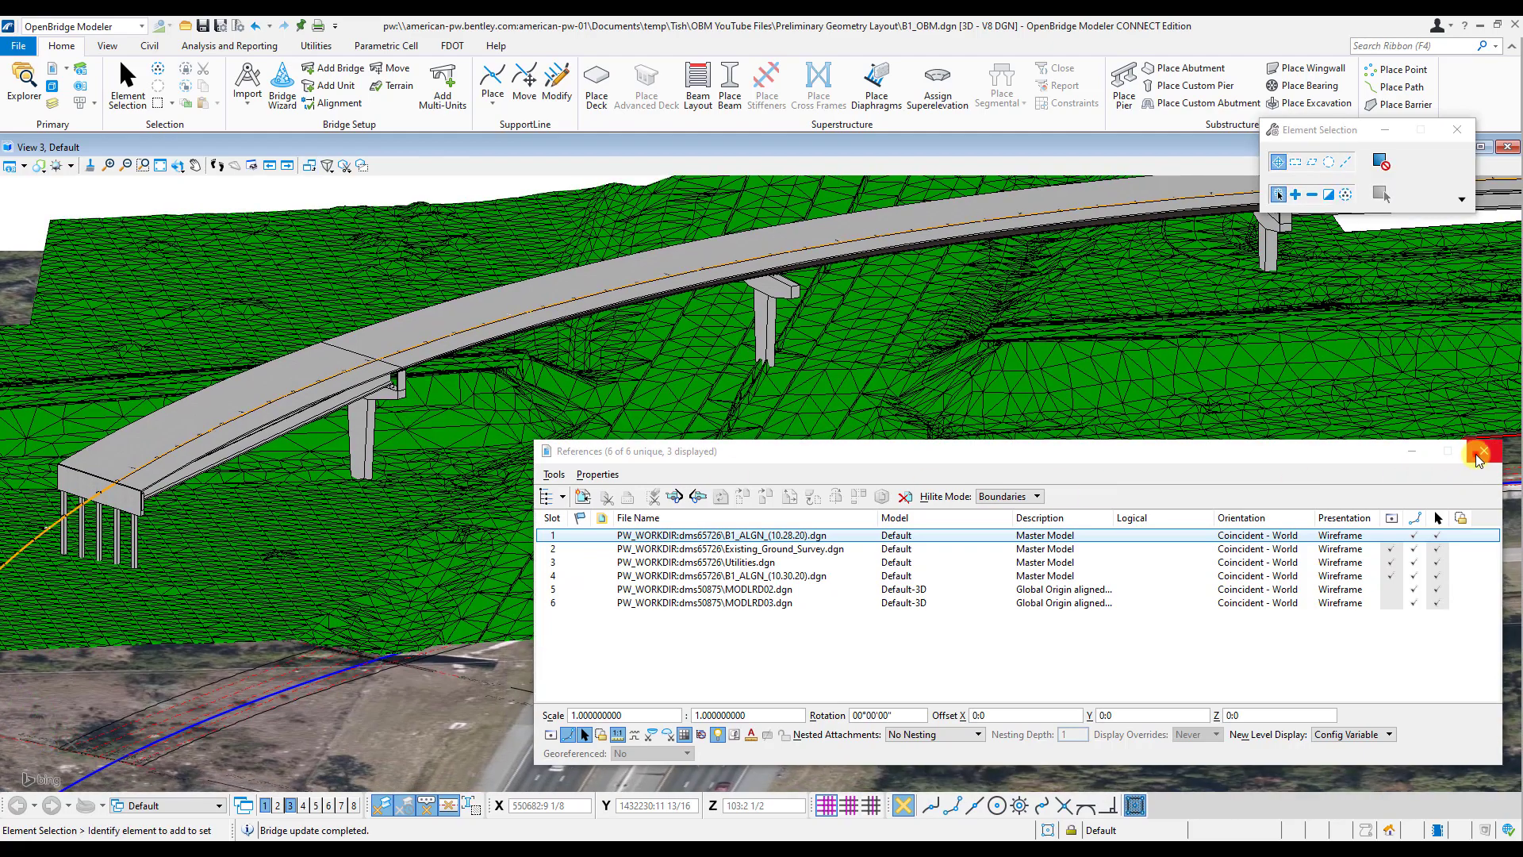
left_click(1484, 451)
scroll(762, 269, "up", 2)
scroll(766, 262, "up", 3)
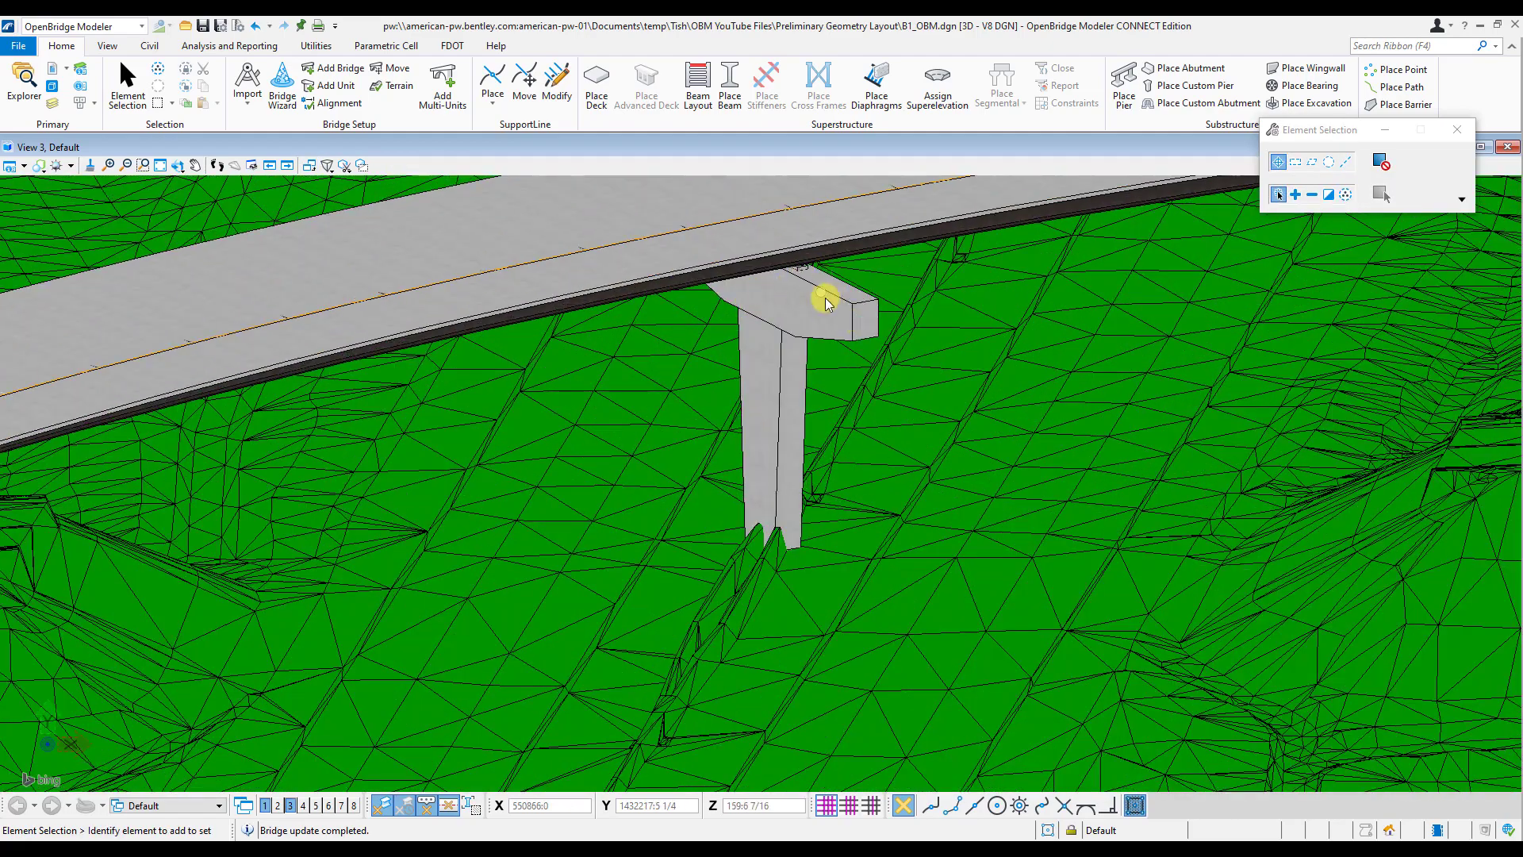
scroll(843, 305, "down", 5)
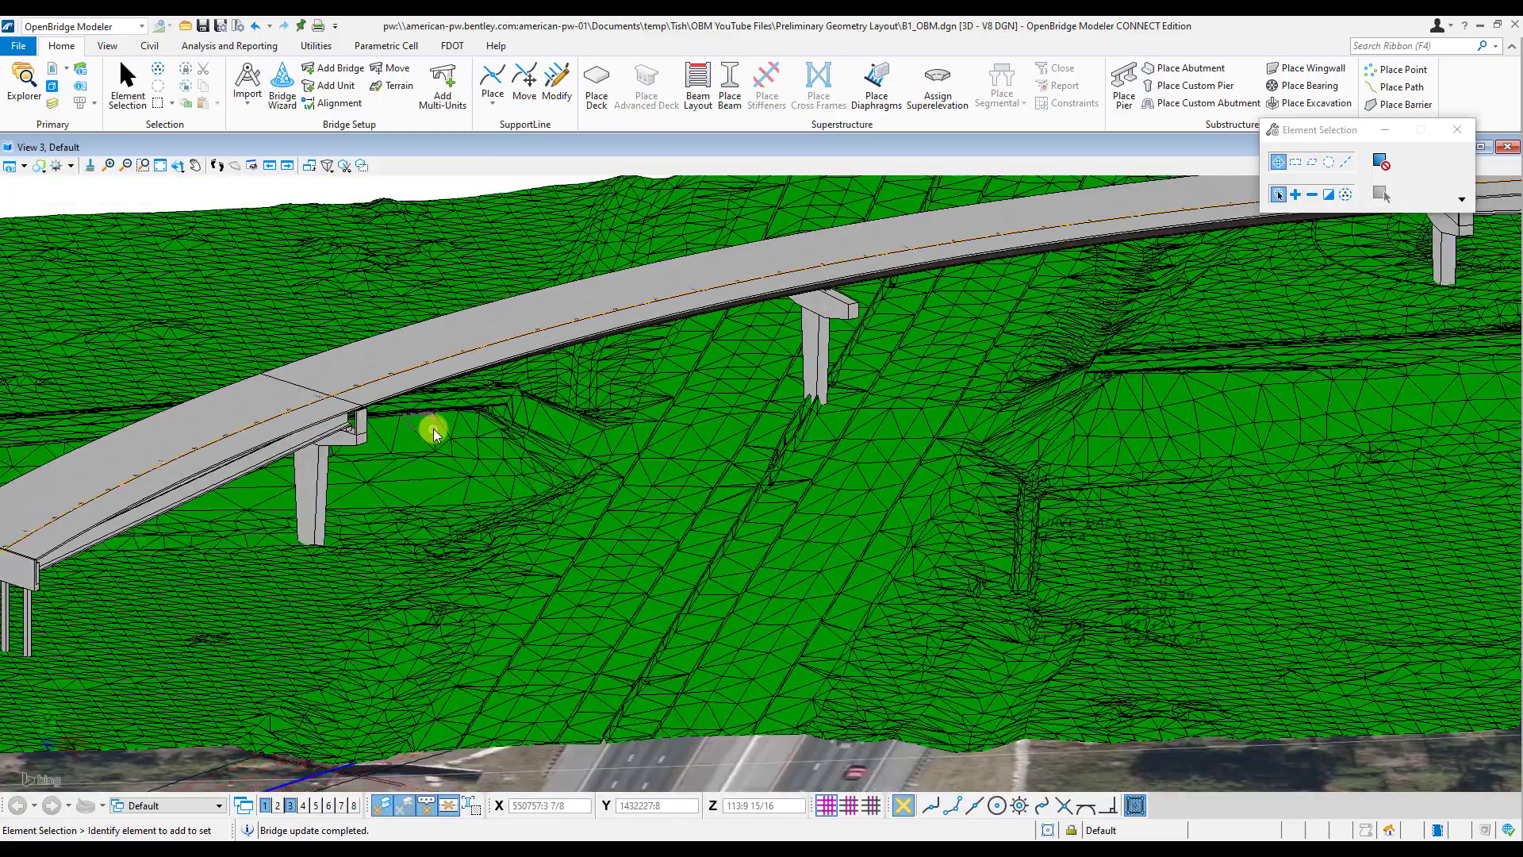
scroll(633, 425, "up", 5)
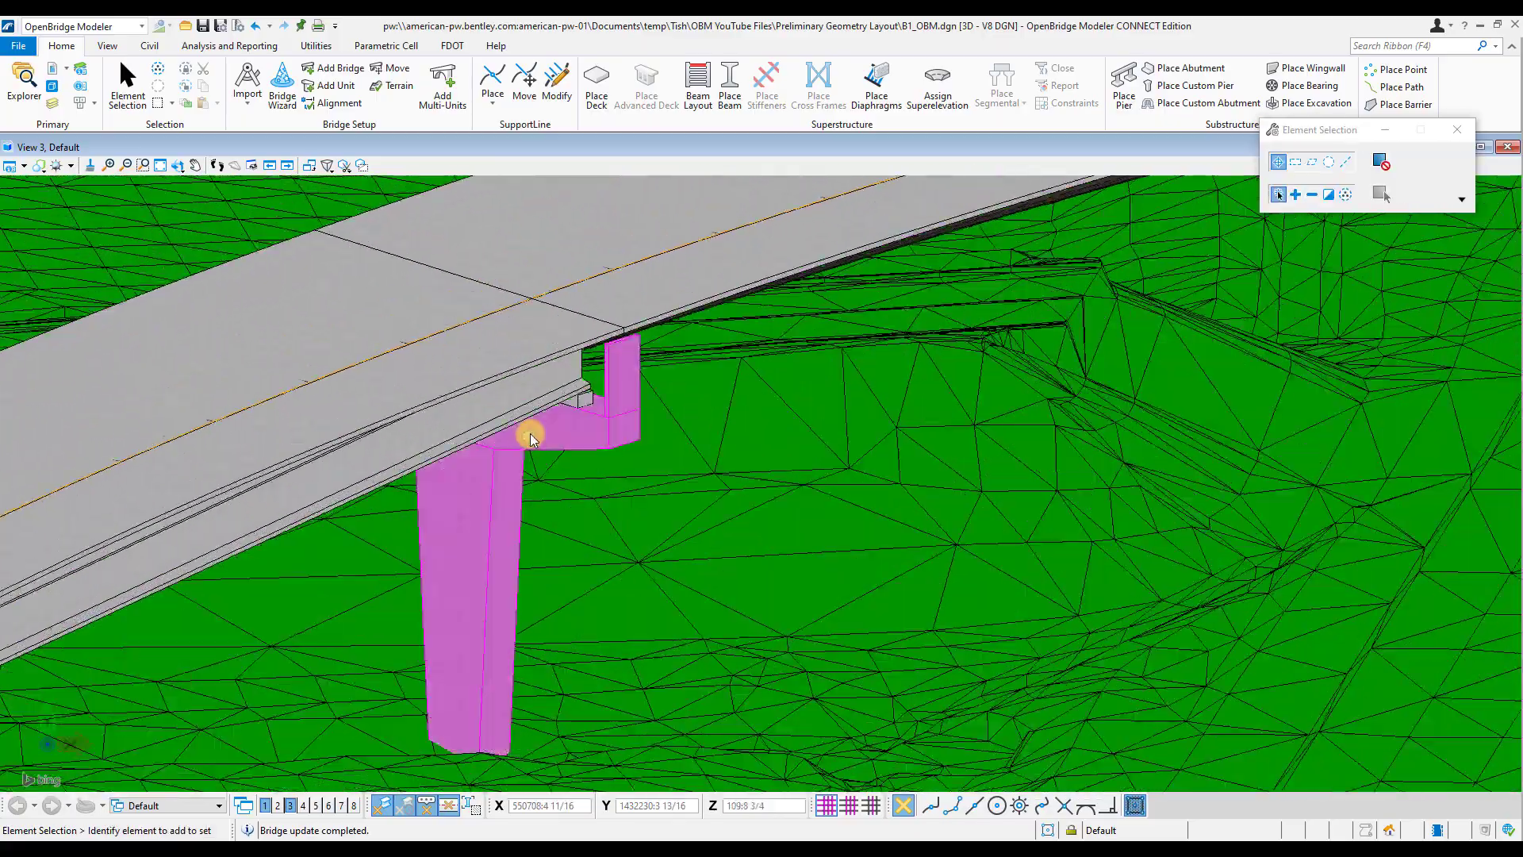
scroll(524, 433, "down", 5)
scroll(532, 431, "up", 4)
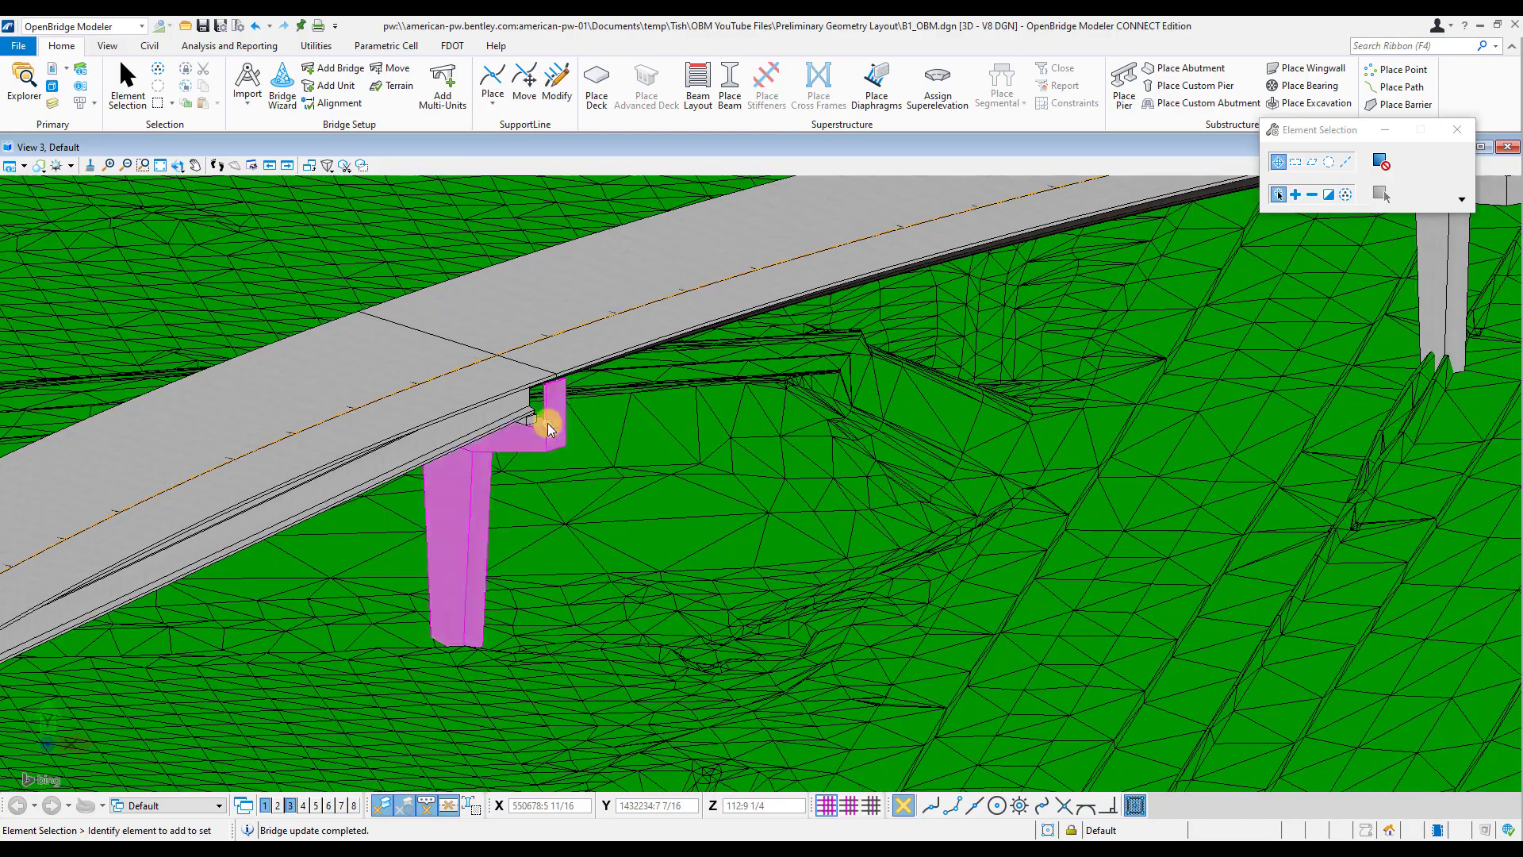
scroll(544, 417, "down", 5)
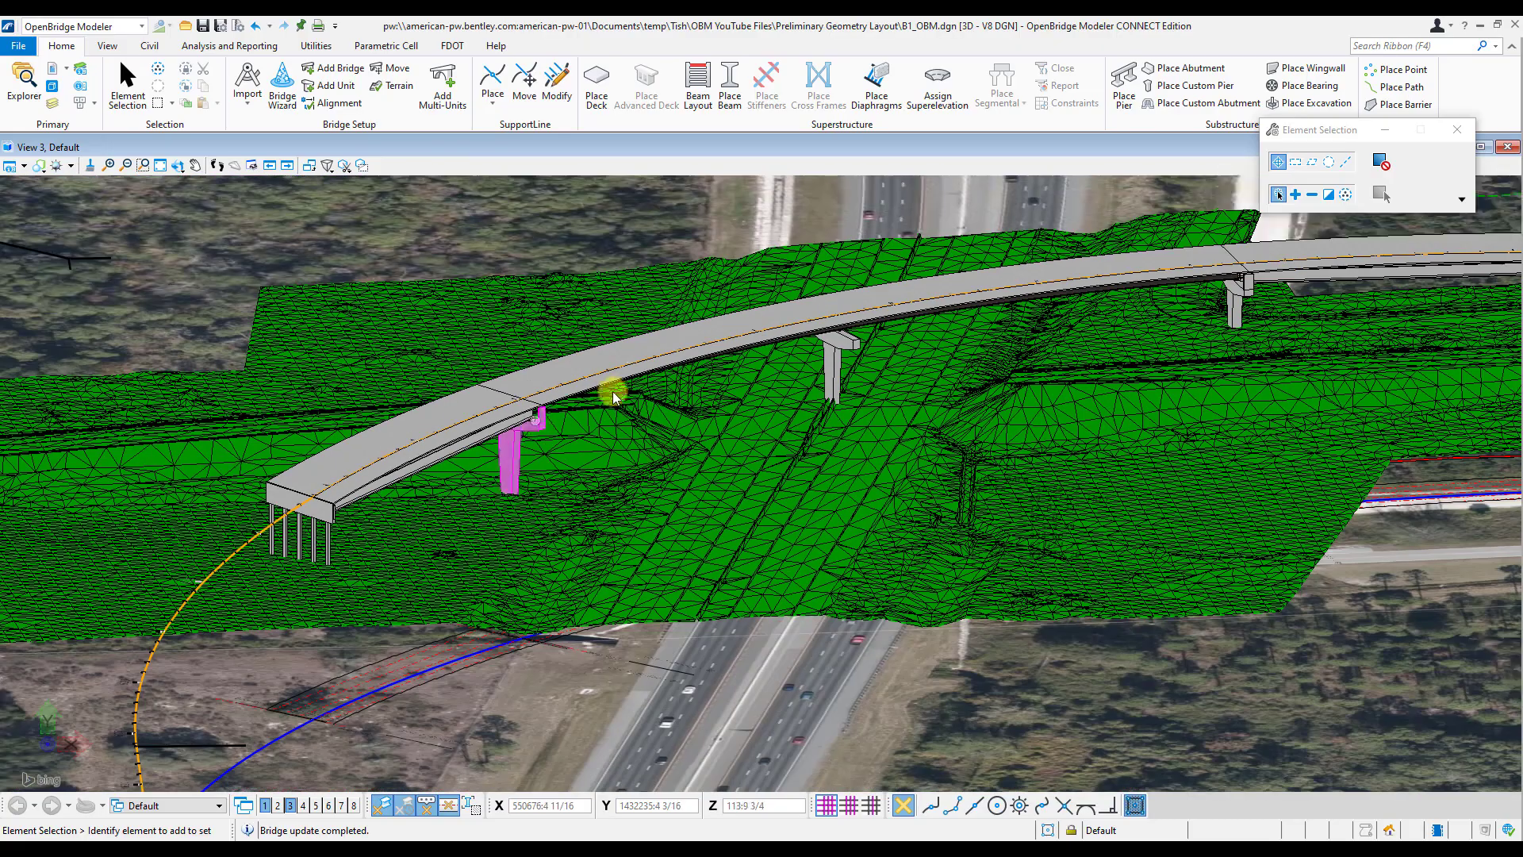
scroll(508, 433, "up", 4)
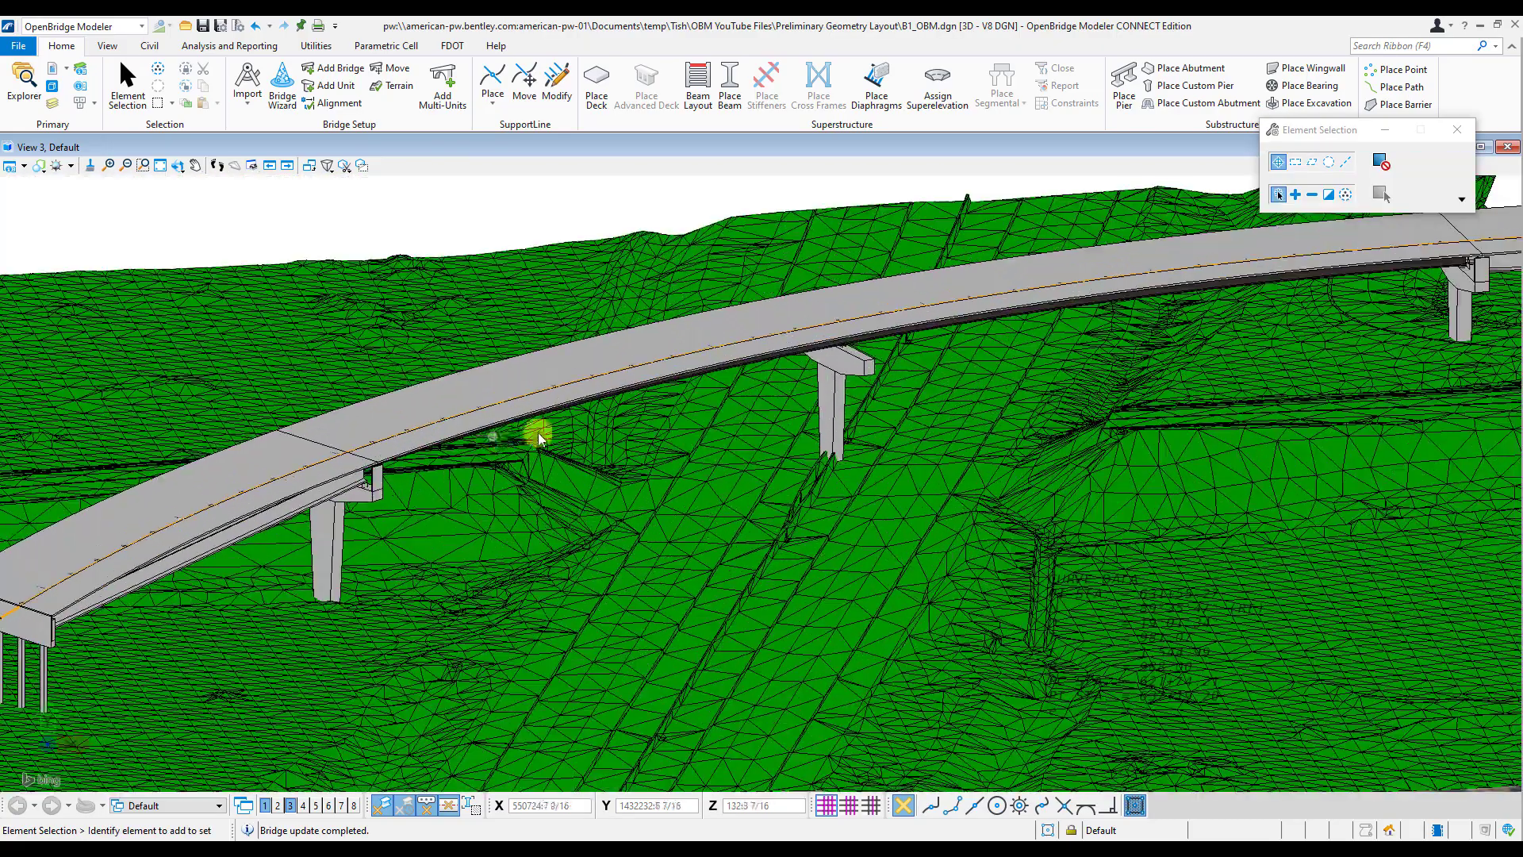
Copy the Beam-3 definition by ratio to Beam-R in Unit 2's steel beam group between Pier 2 and Pier 4.
left_click(640, 482)
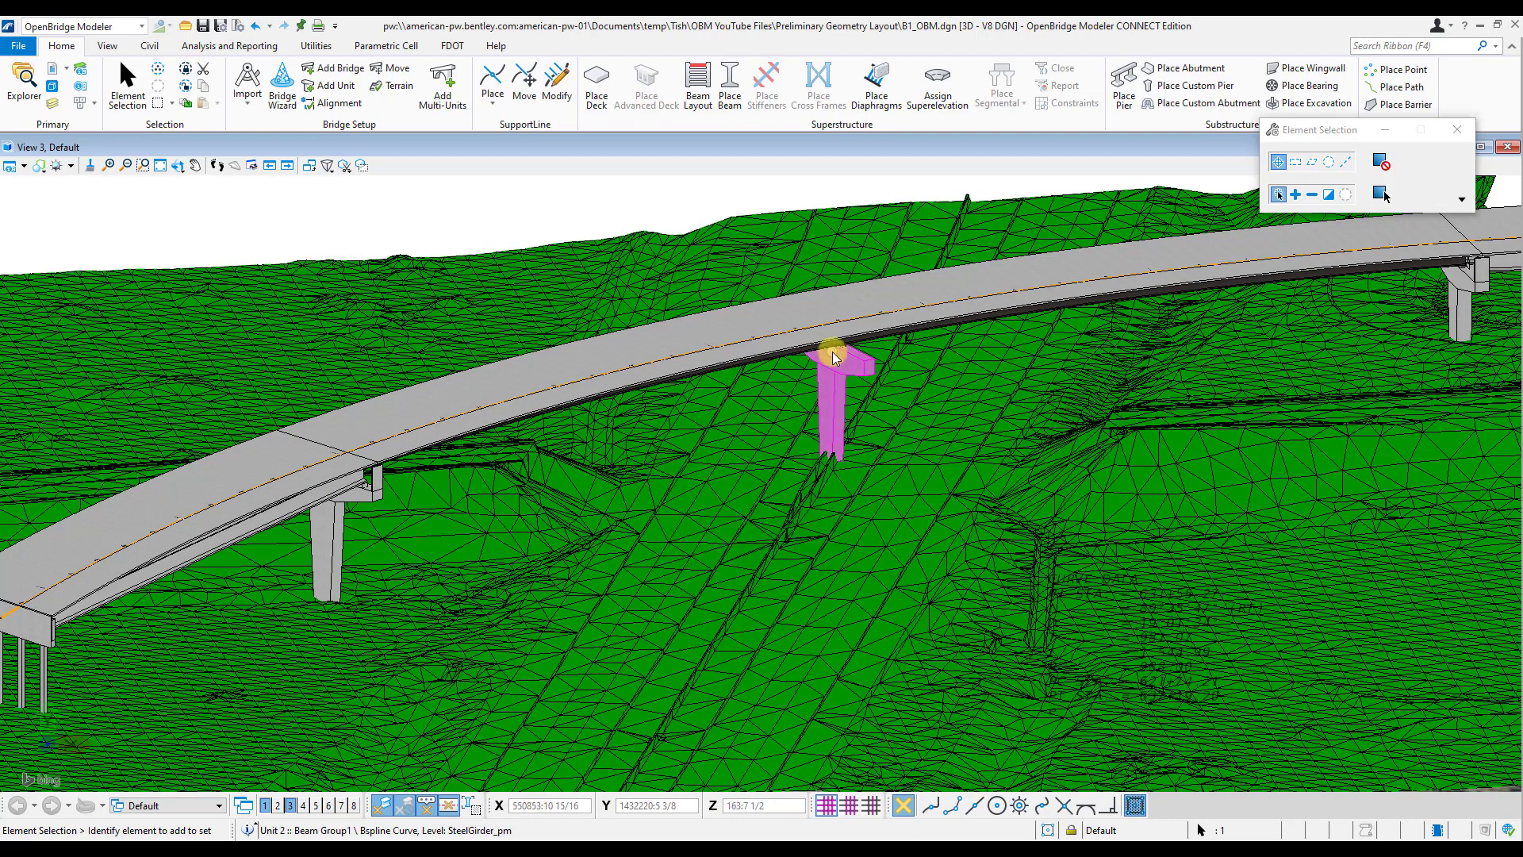
scroll(775, 359, "up", 3)
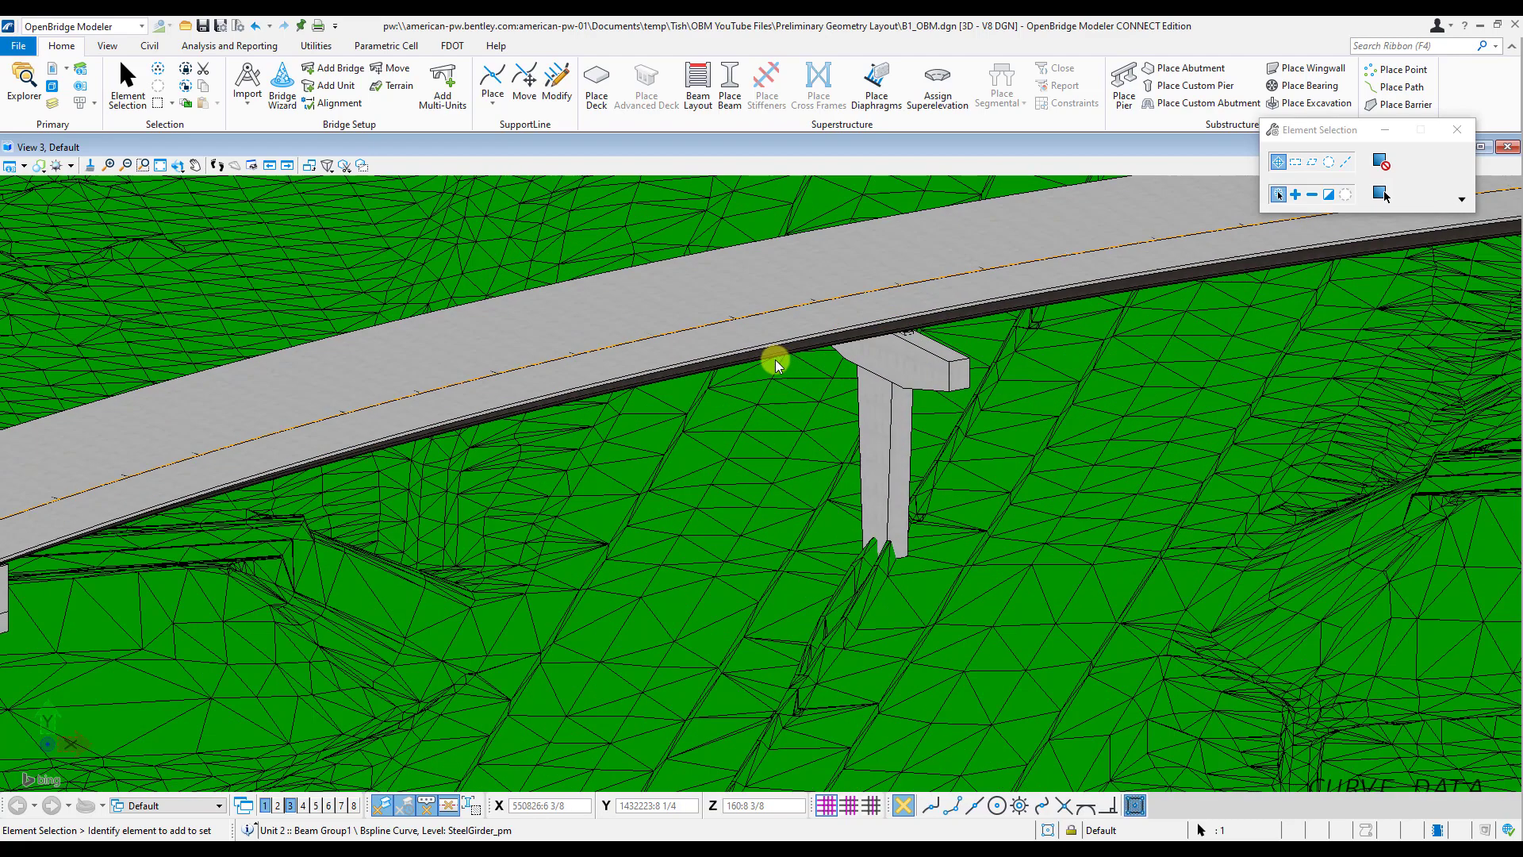
mouse_move(784, 352)
left_click(801, 346)
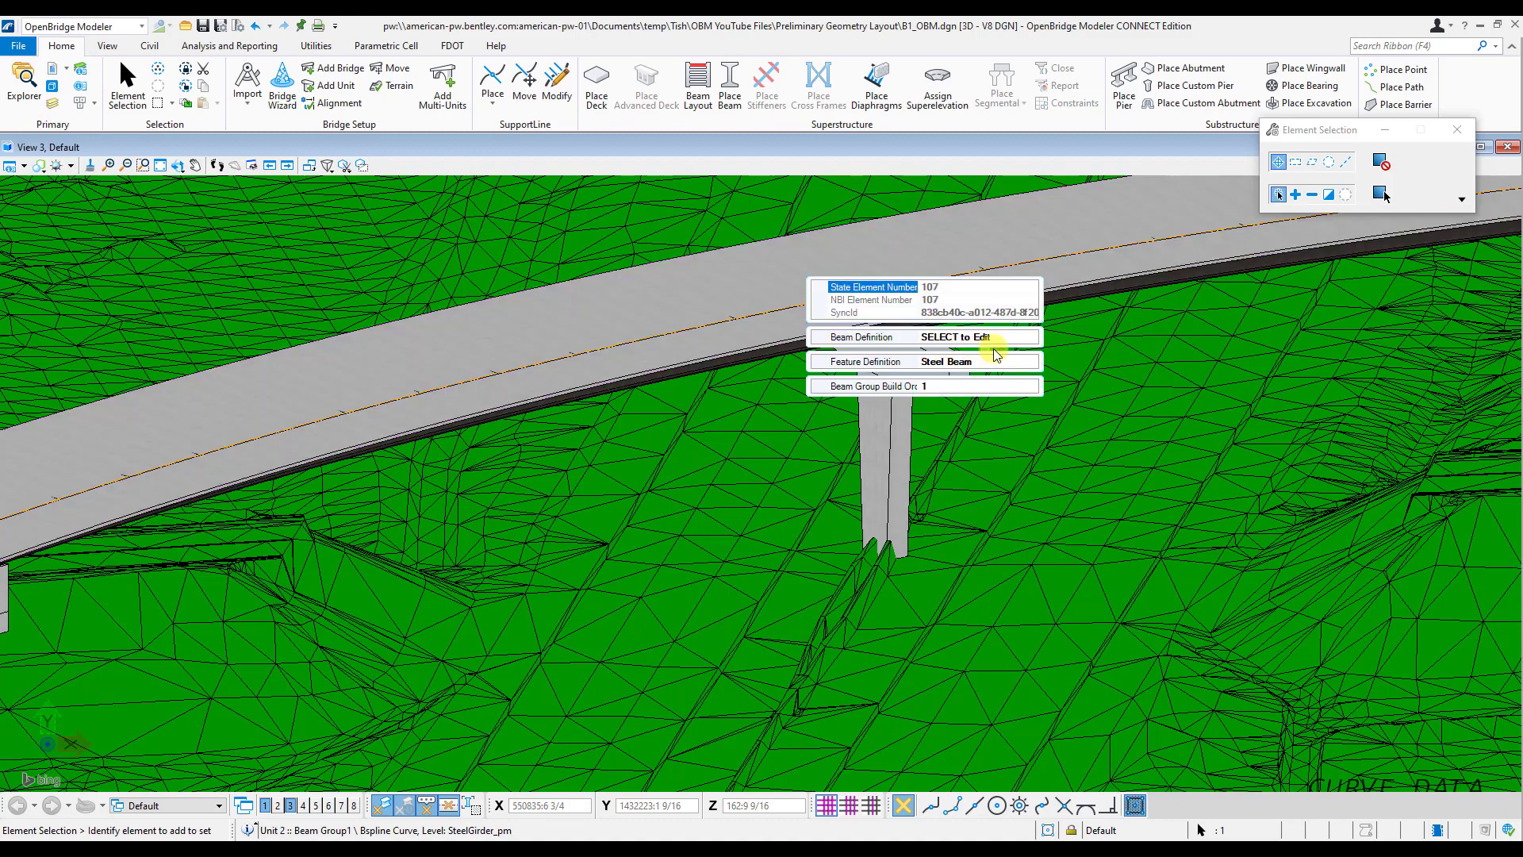
left_click(1020, 338)
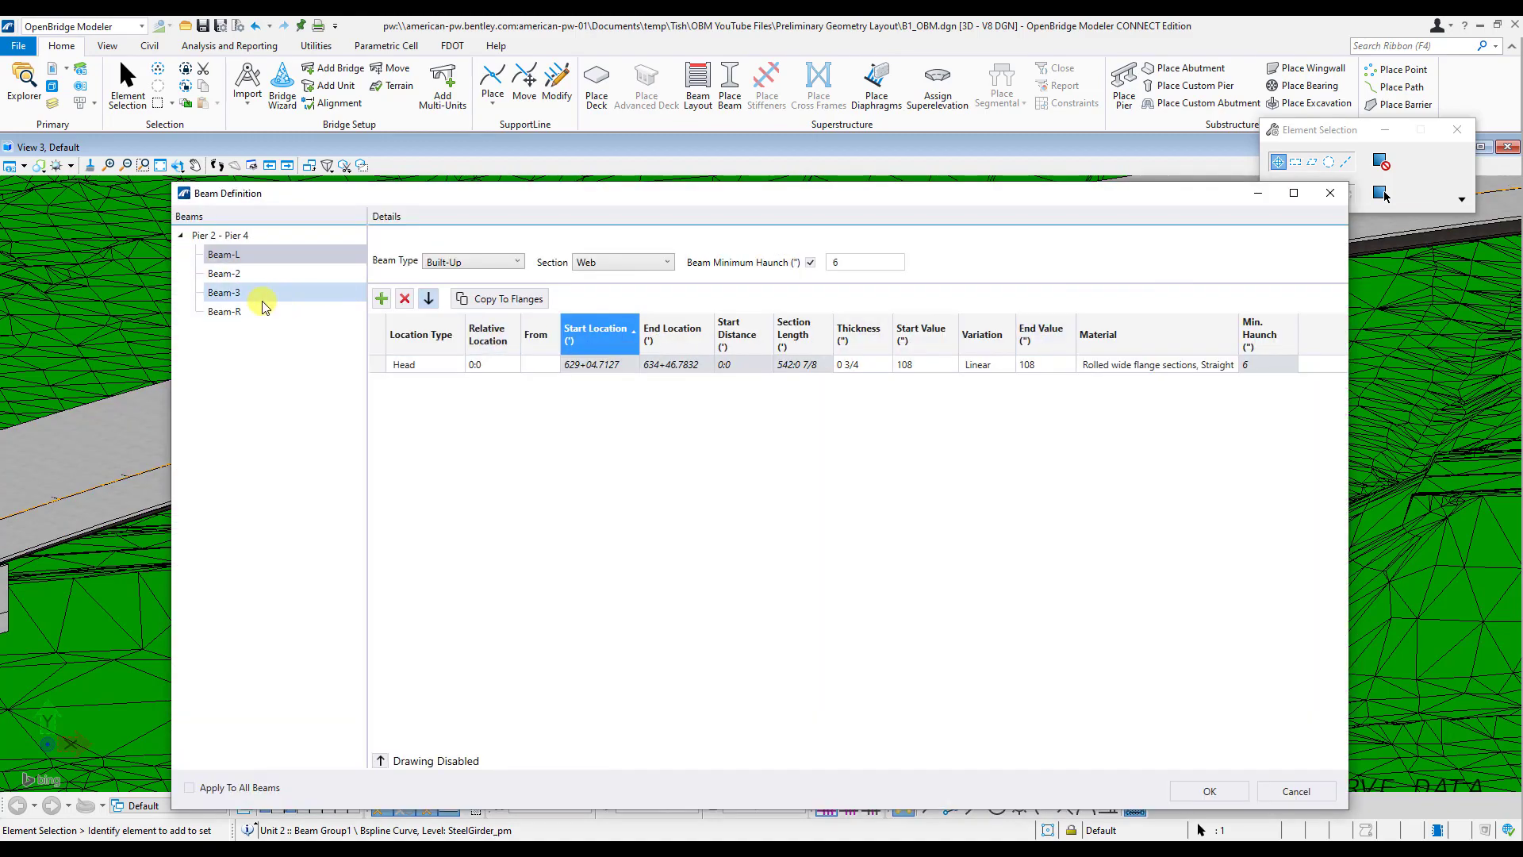
left_click(256, 295)
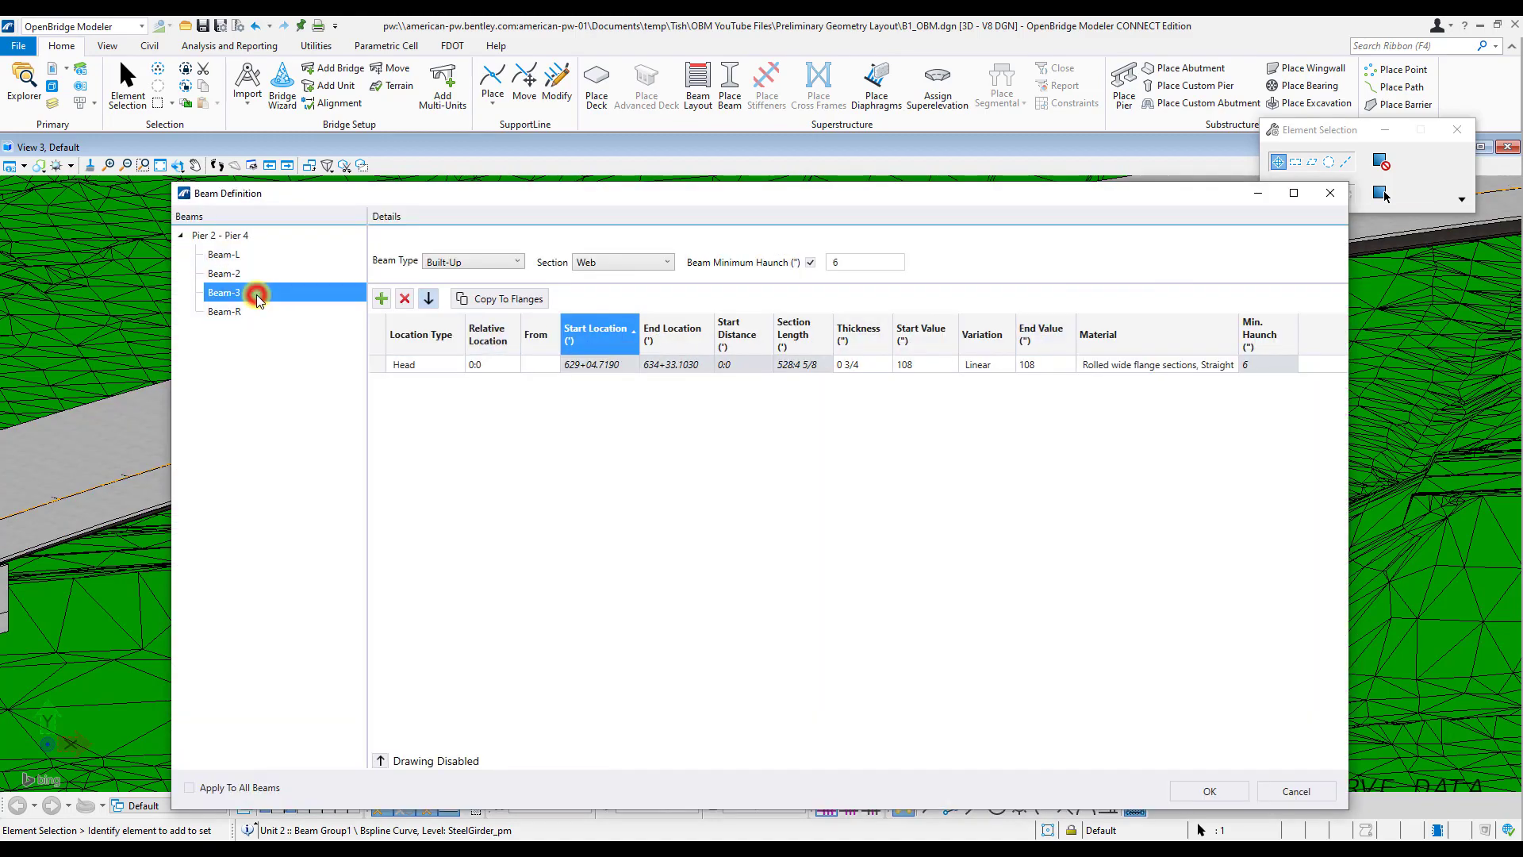
right_click(255, 294)
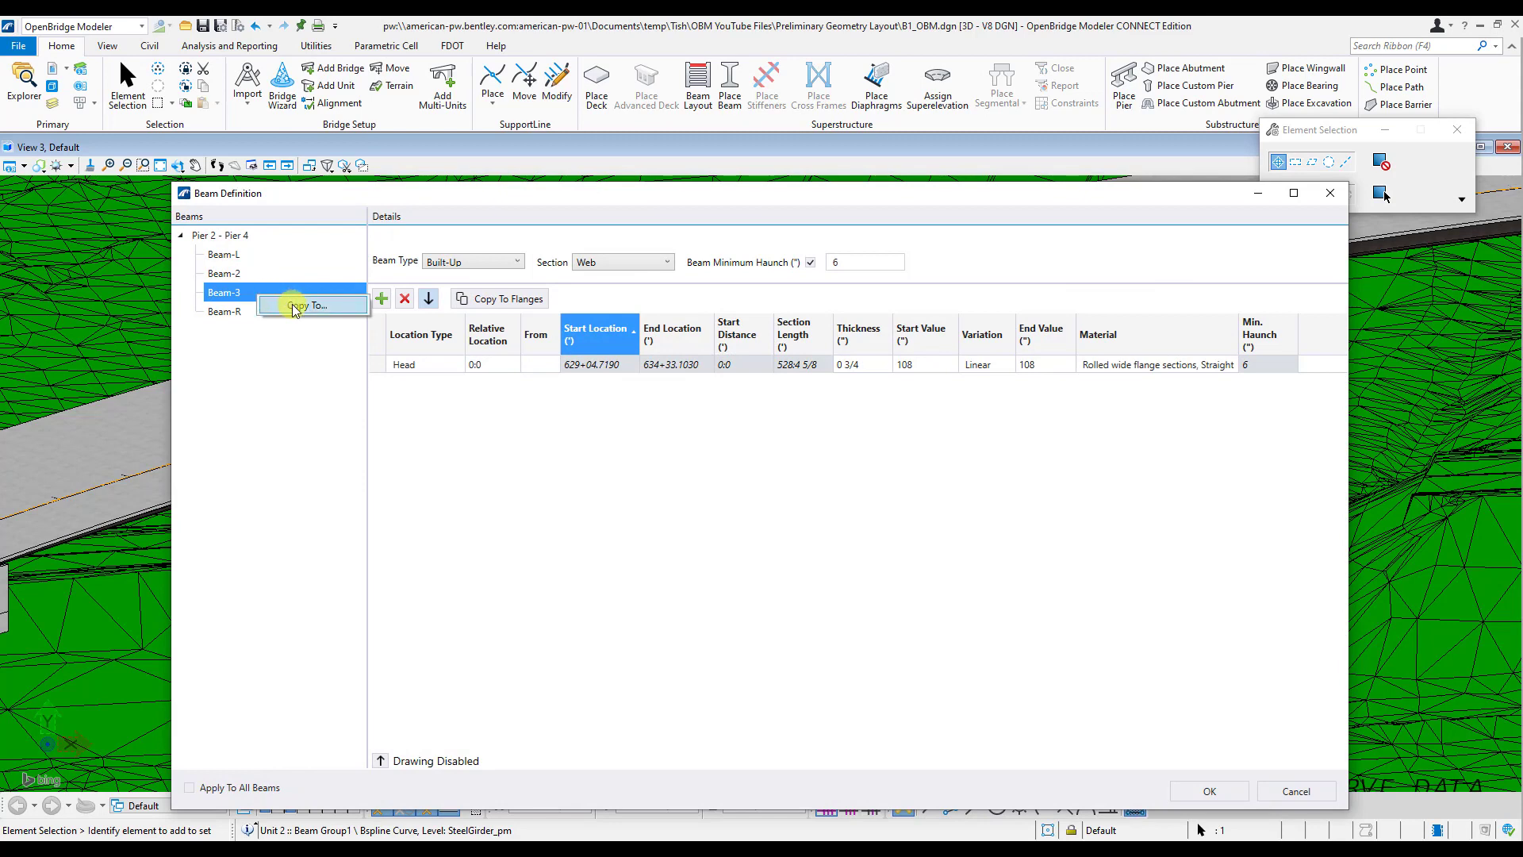
left_click(295, 306)
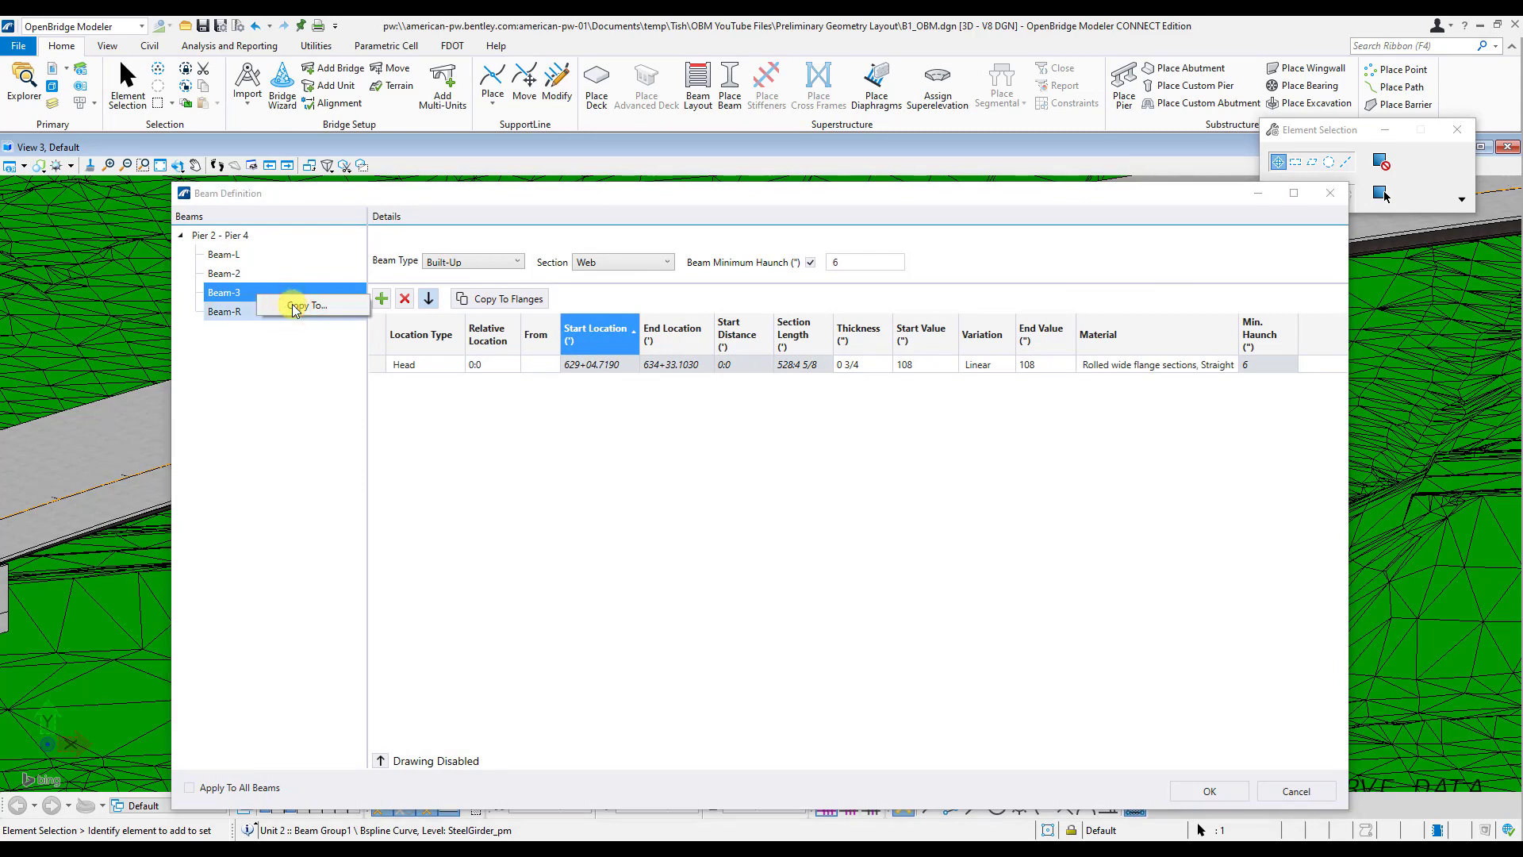
left_click(500, 303)
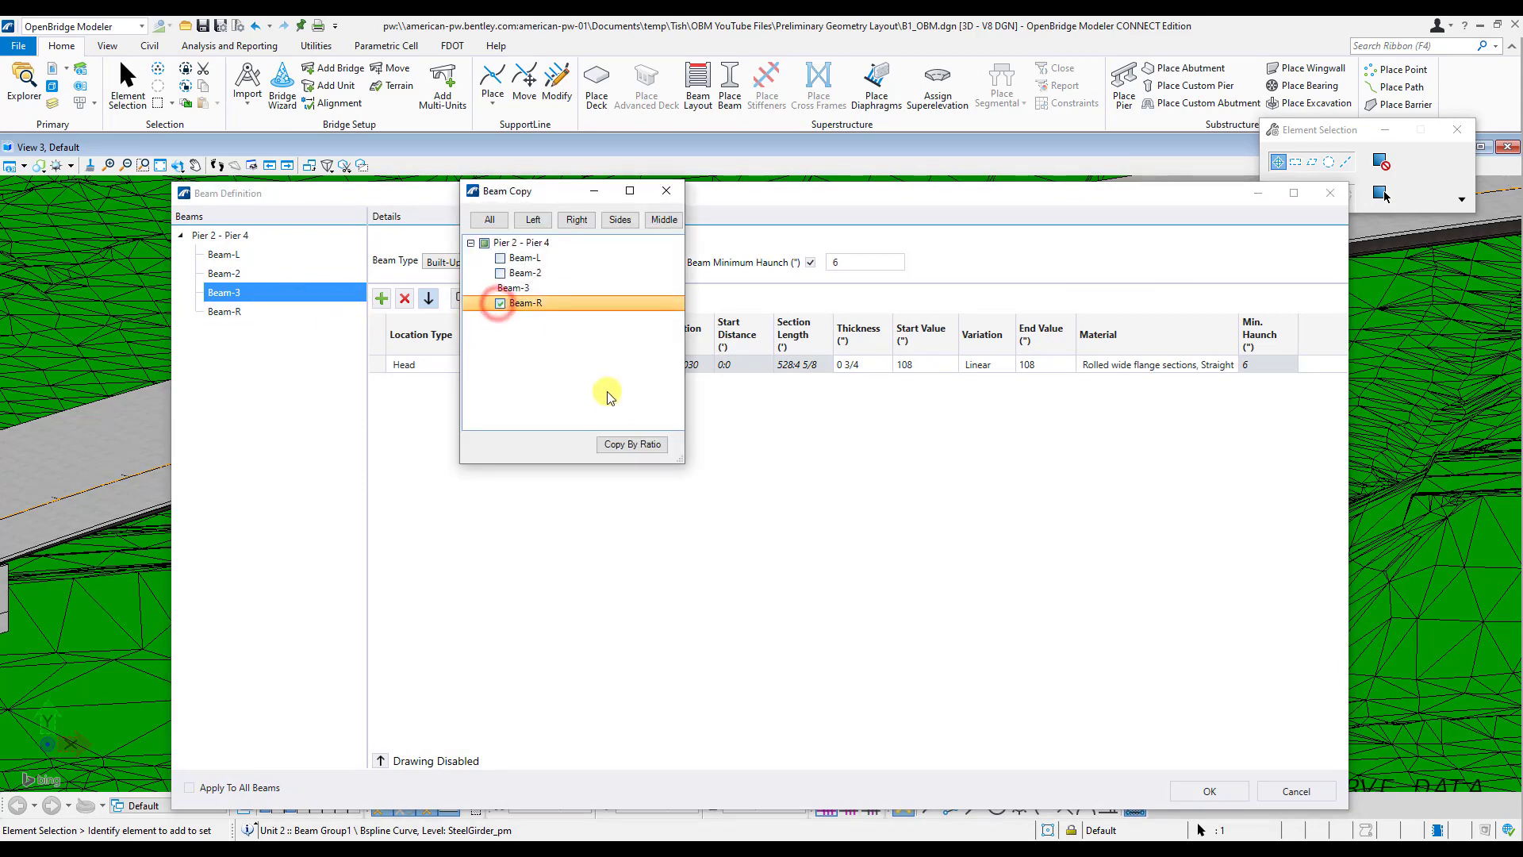
left_click(626, 442)
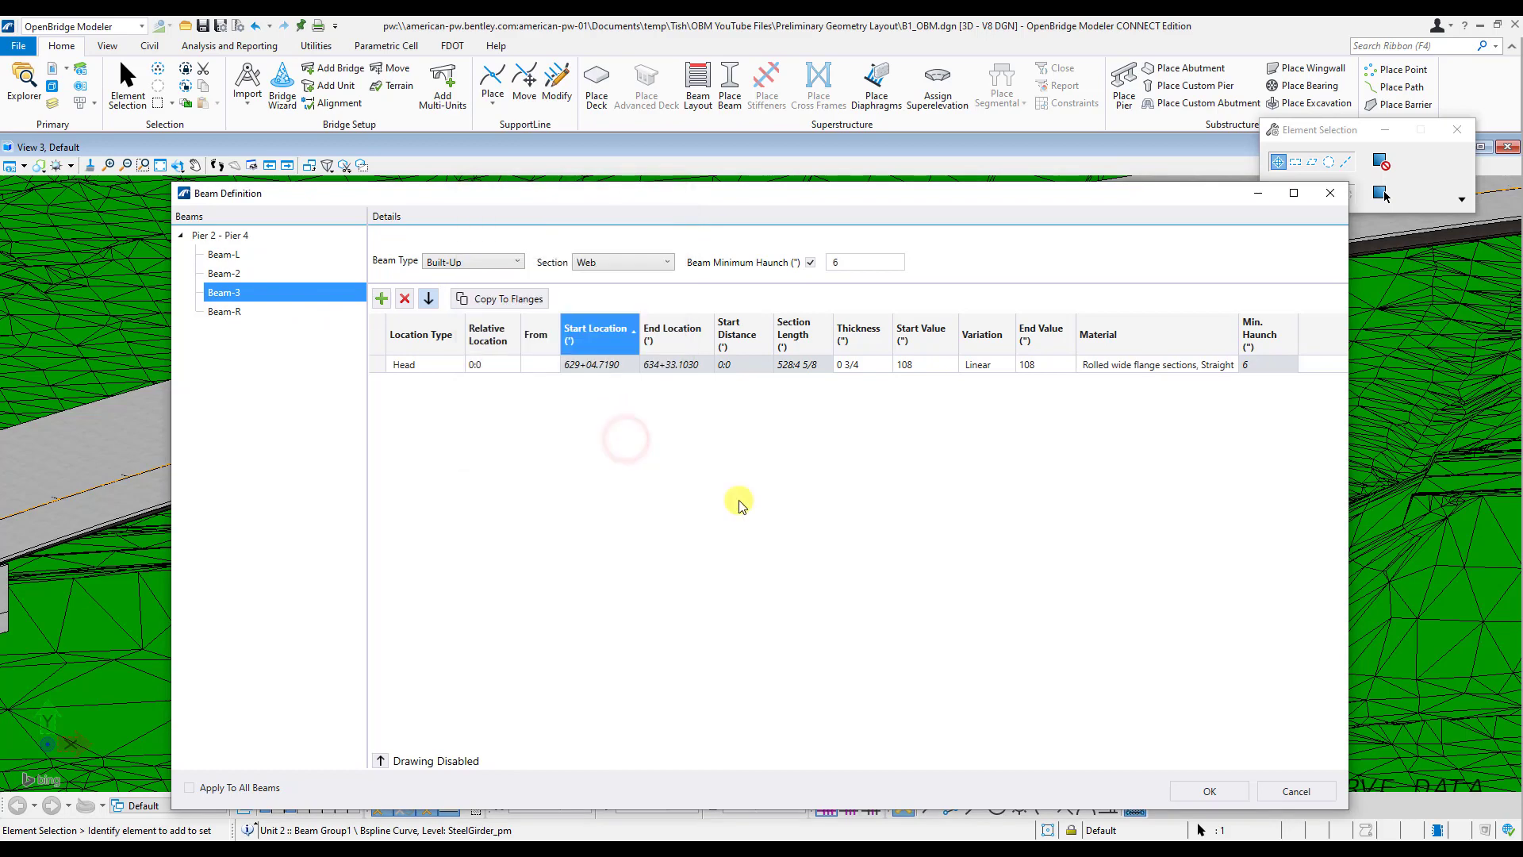
left_click(1216, 792)
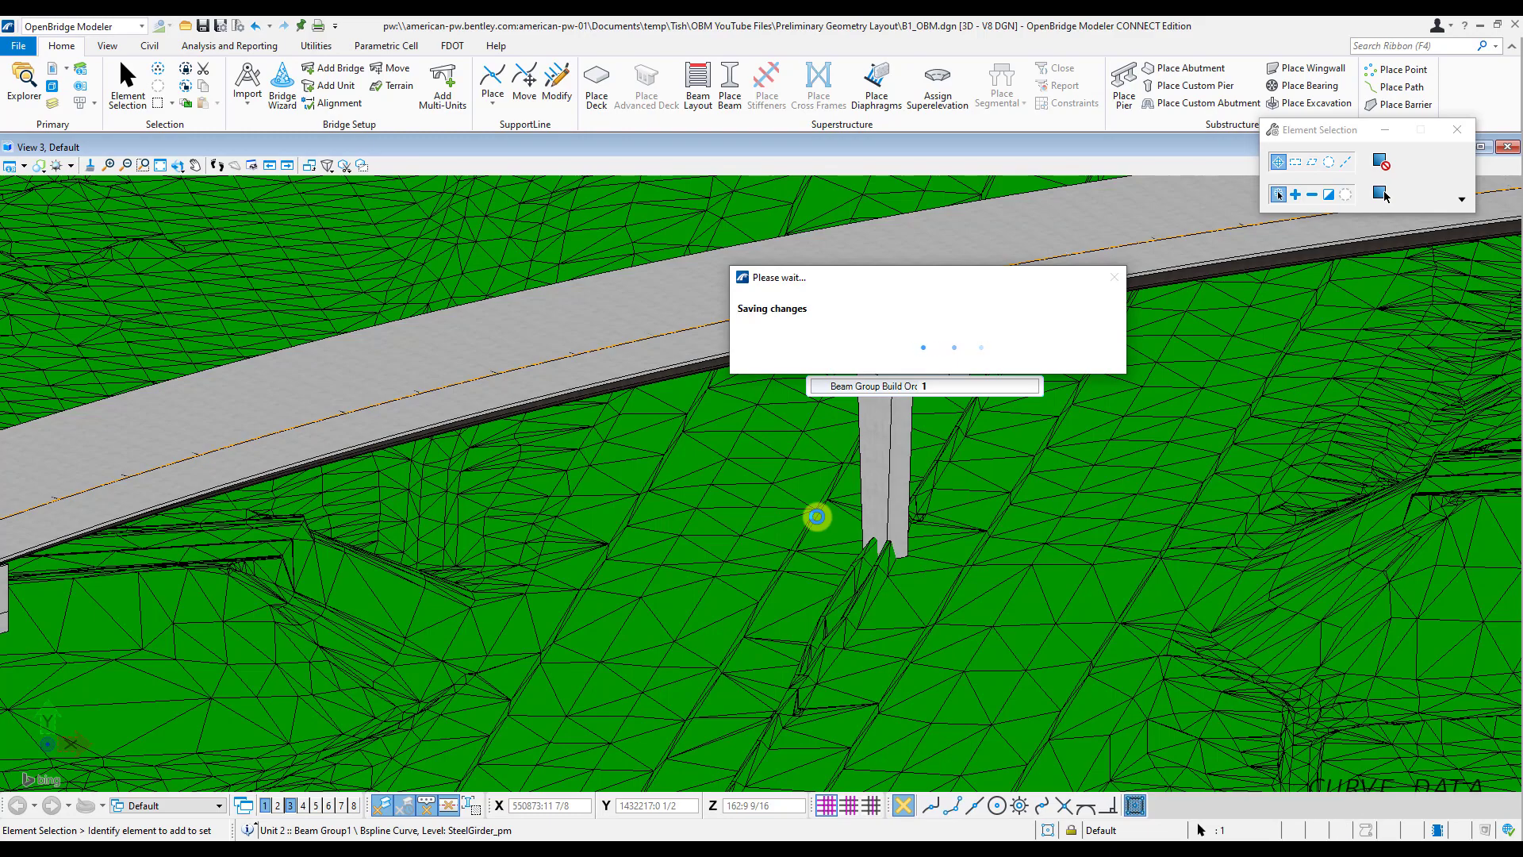
scroll(973, 369, "down", 2)
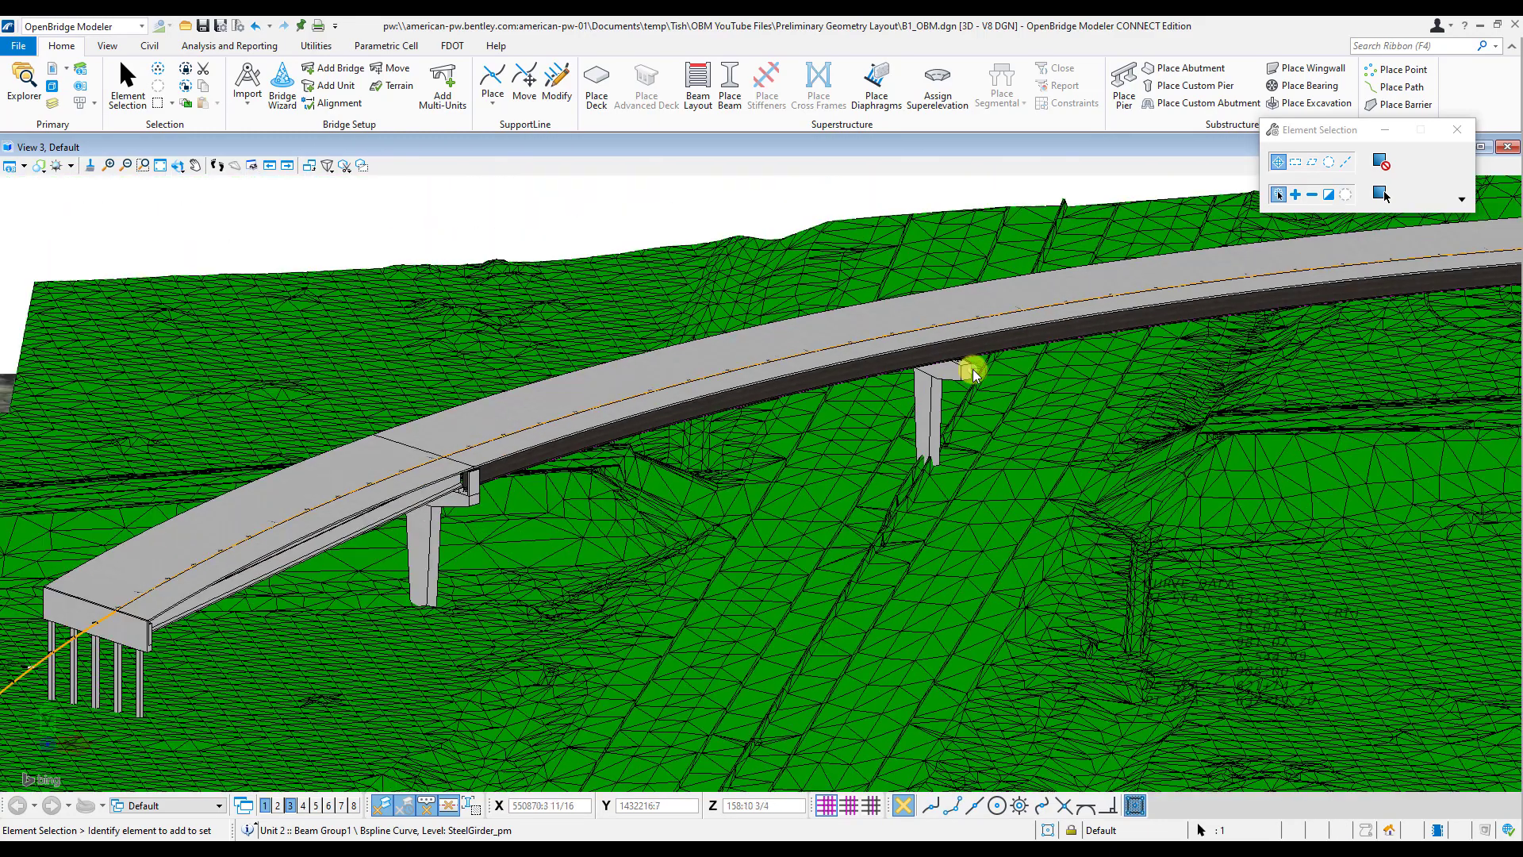
Examine in the 3D view how Unit 2's outer steel beam sits on the pier caps along the curve.
scroll(973, 369, "up", 8)
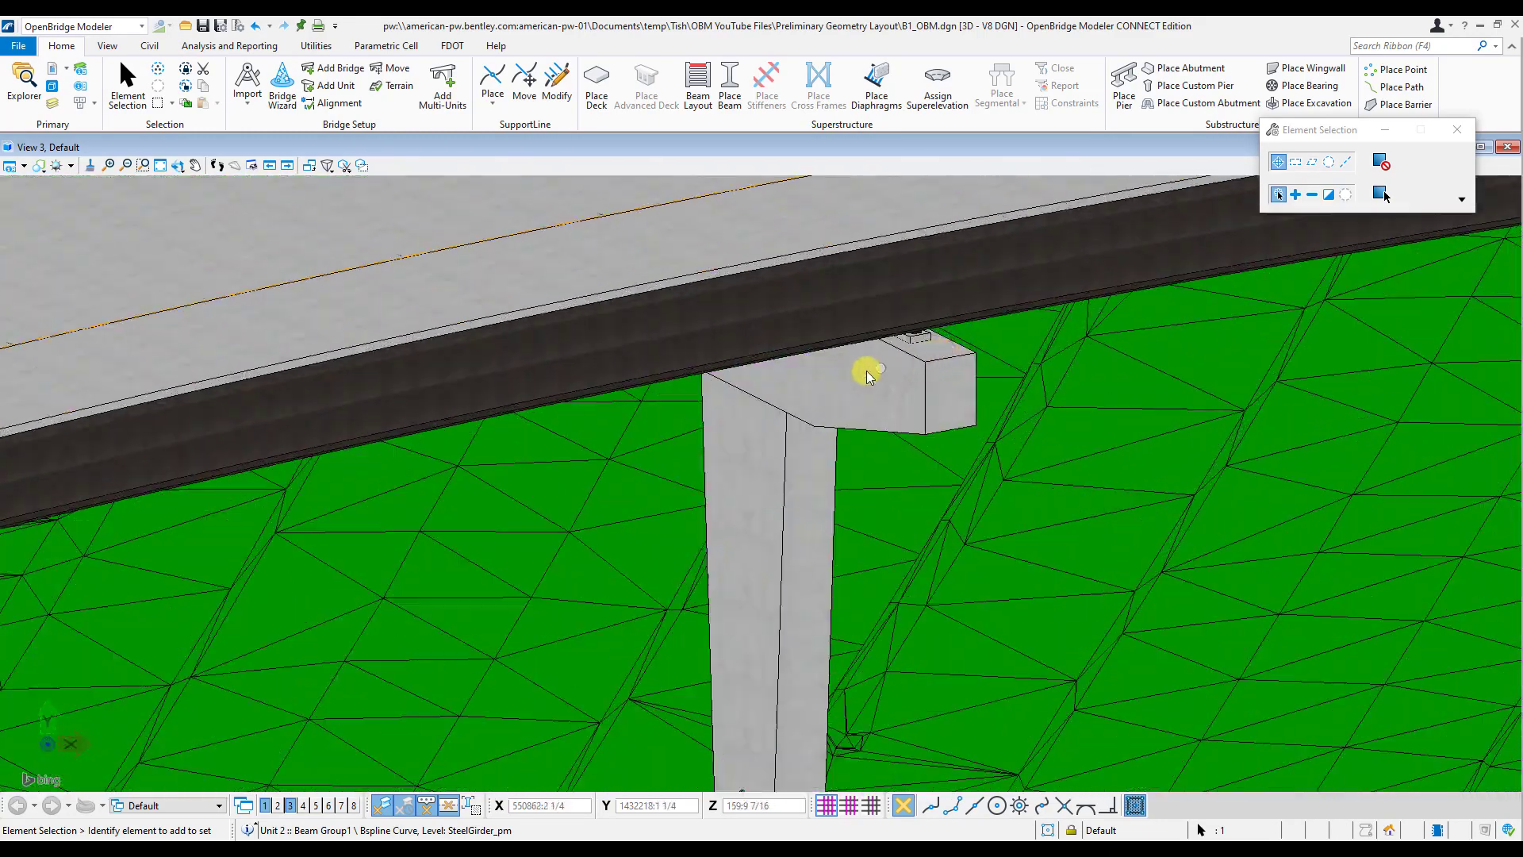
scroll(833, 373, "down", 5)
scroll(833, 373, "down", 1)
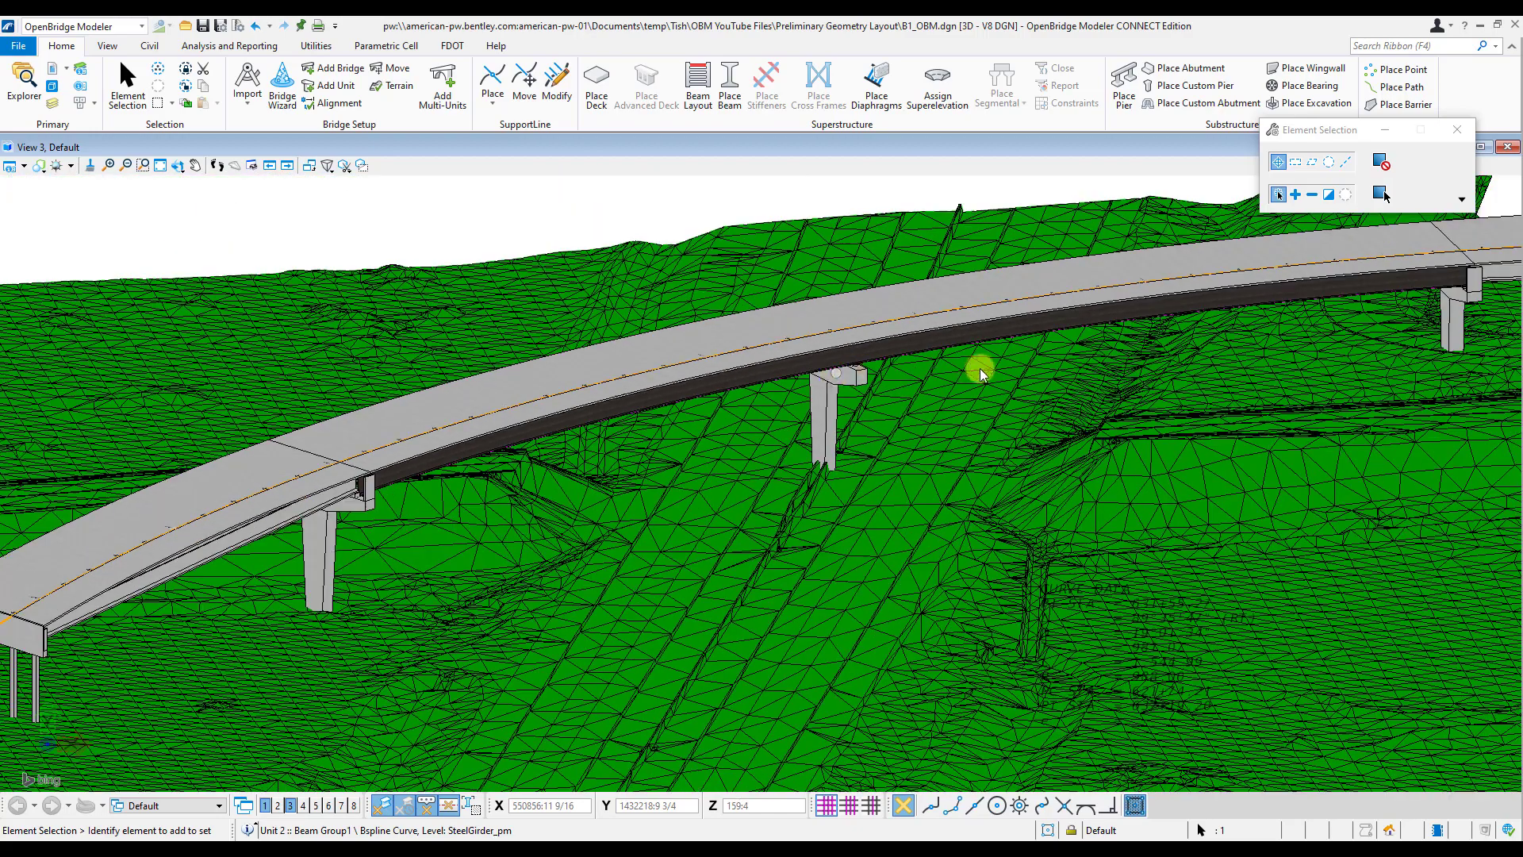
middle_click_drag(979, 368, 931, 388)
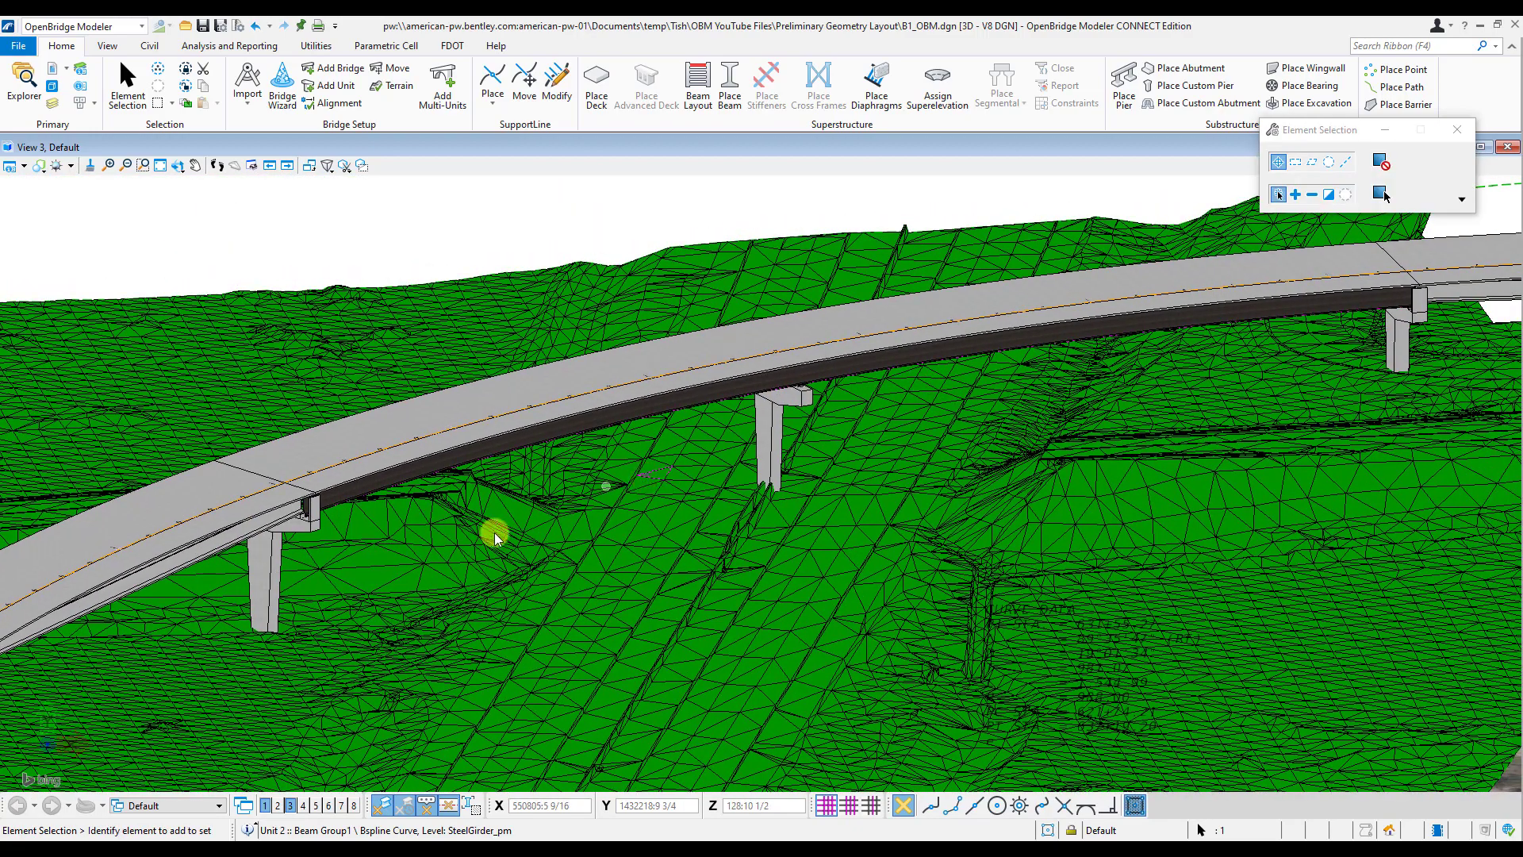
scroll(379, 546, "up", 1)
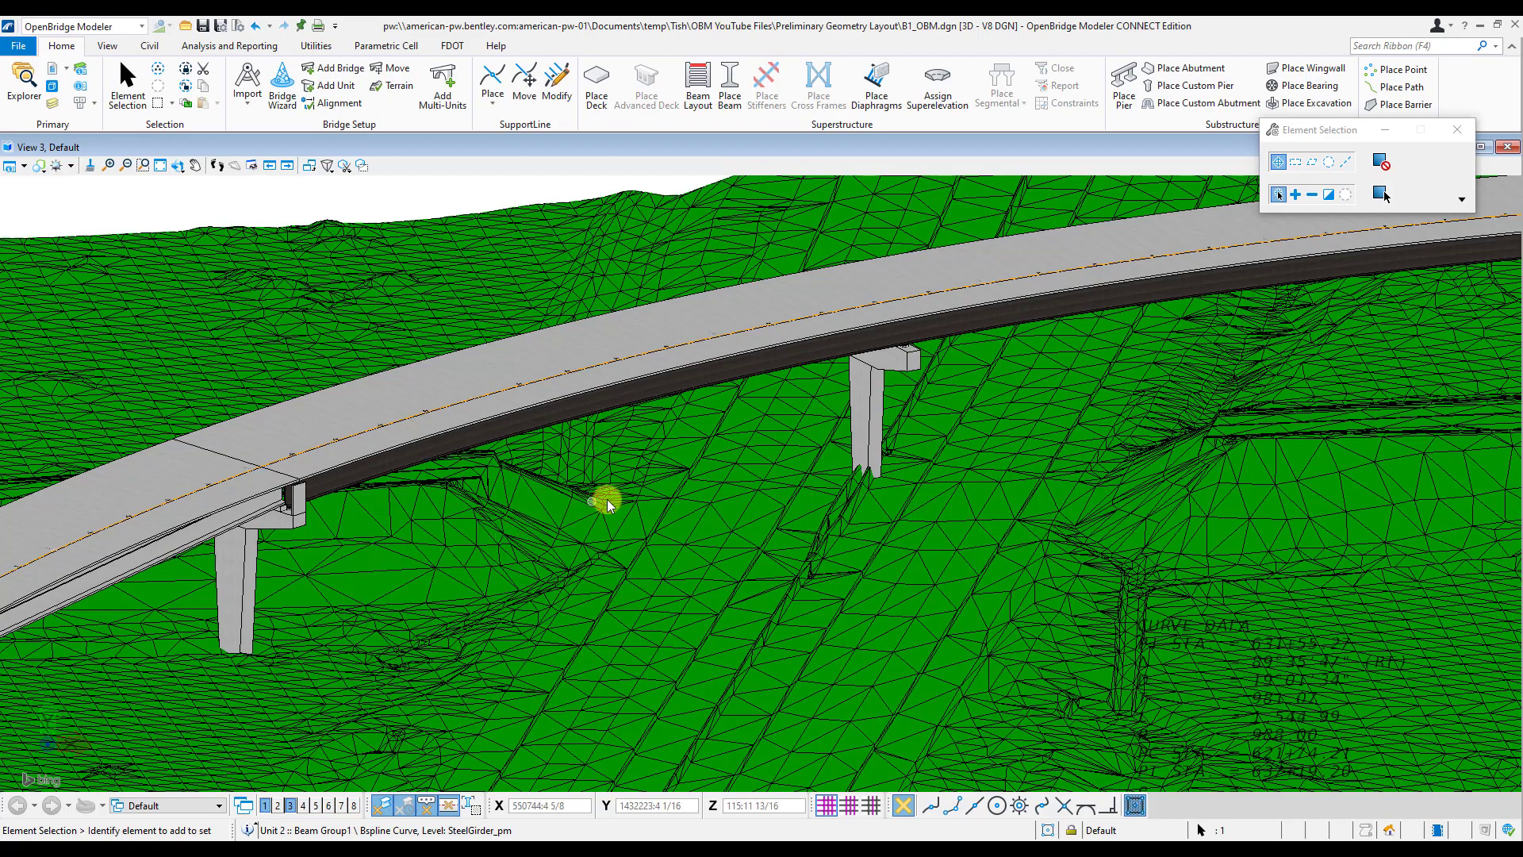
scroll(312, 498, "up", 2)
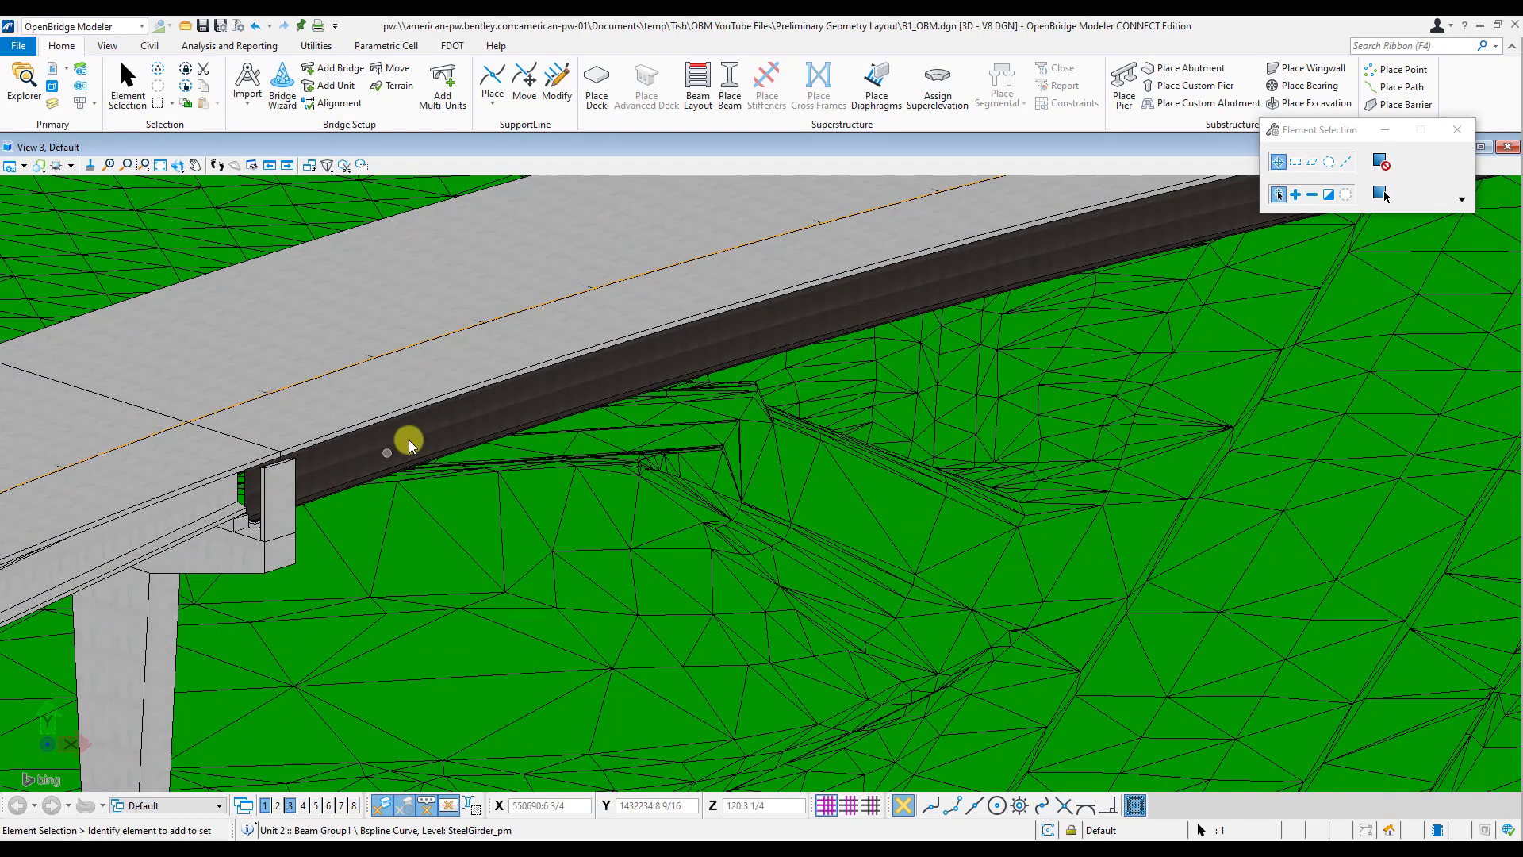
scroll(311, 481, "up", 2)
scroll(311, 481, "down", 2)
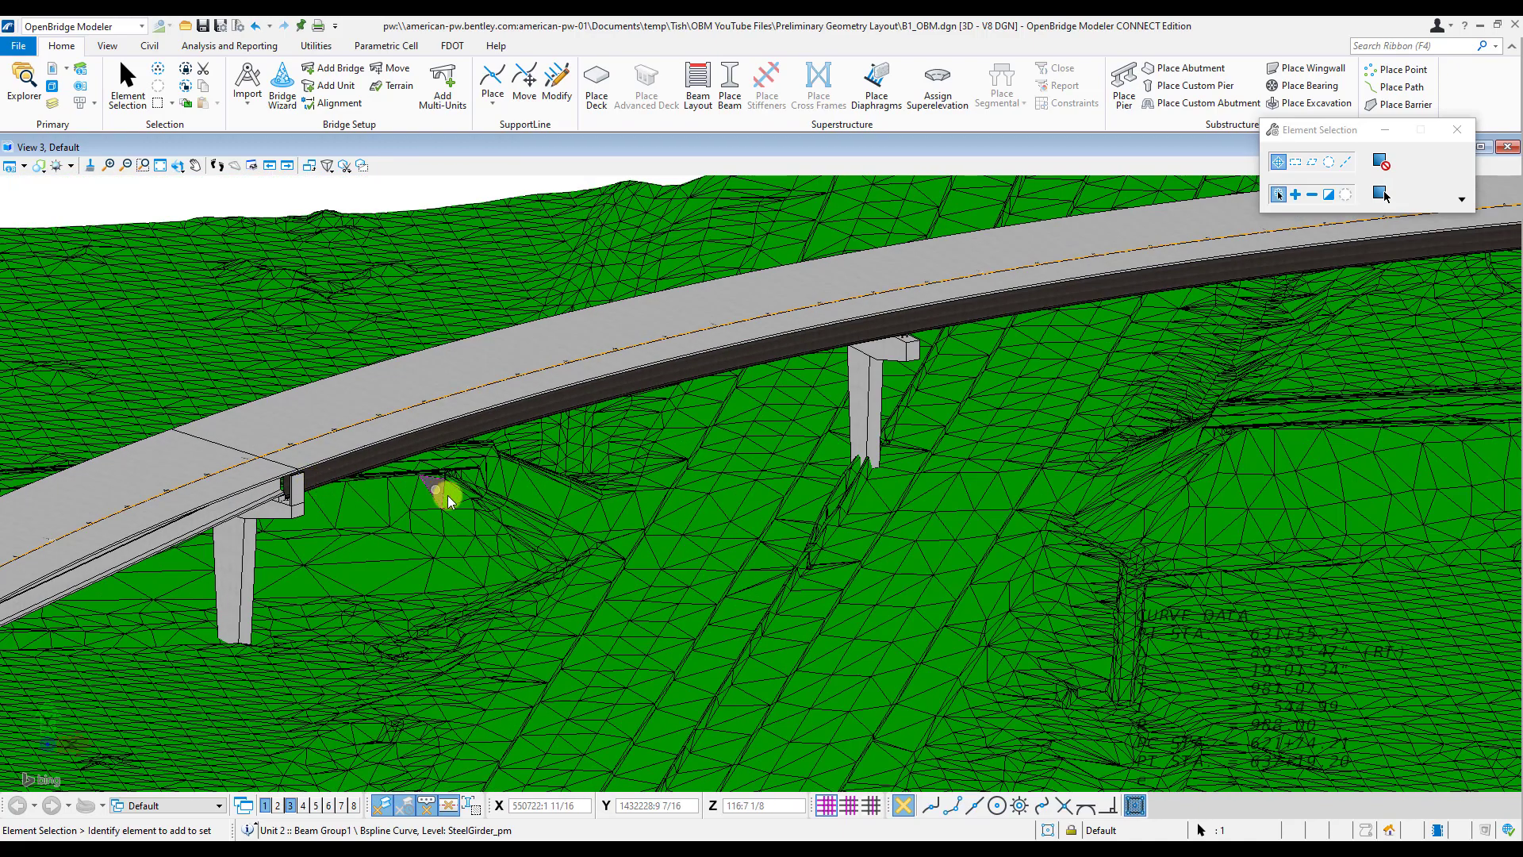
mouse_move(608, 512)
Switch to the plan view and examine the beam and deck layout of all three units along the new alignment.
left_click(292, 806)
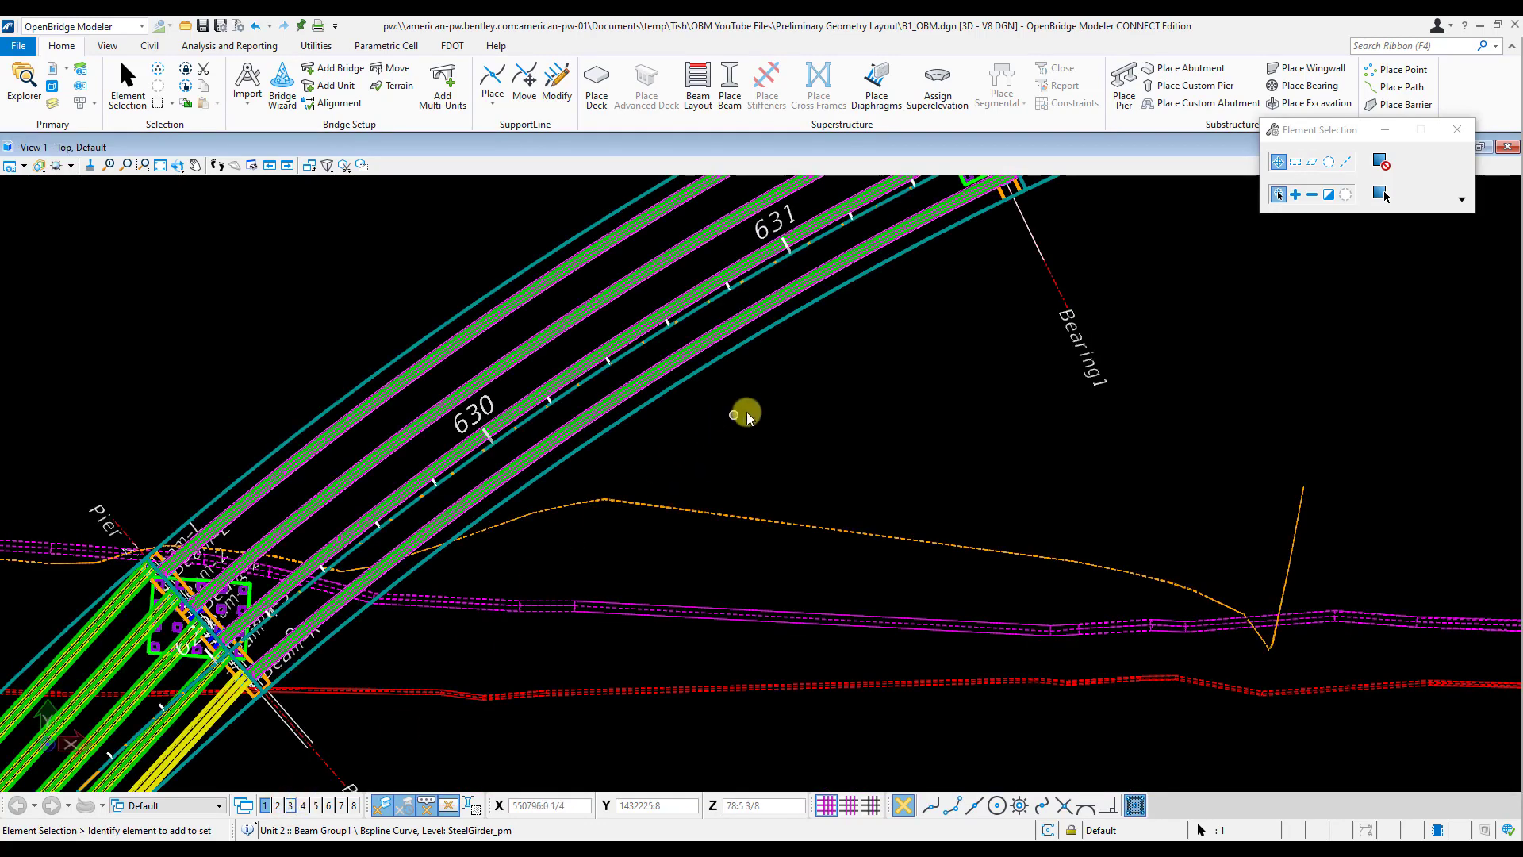
scroll(734, 395, "down", 3)
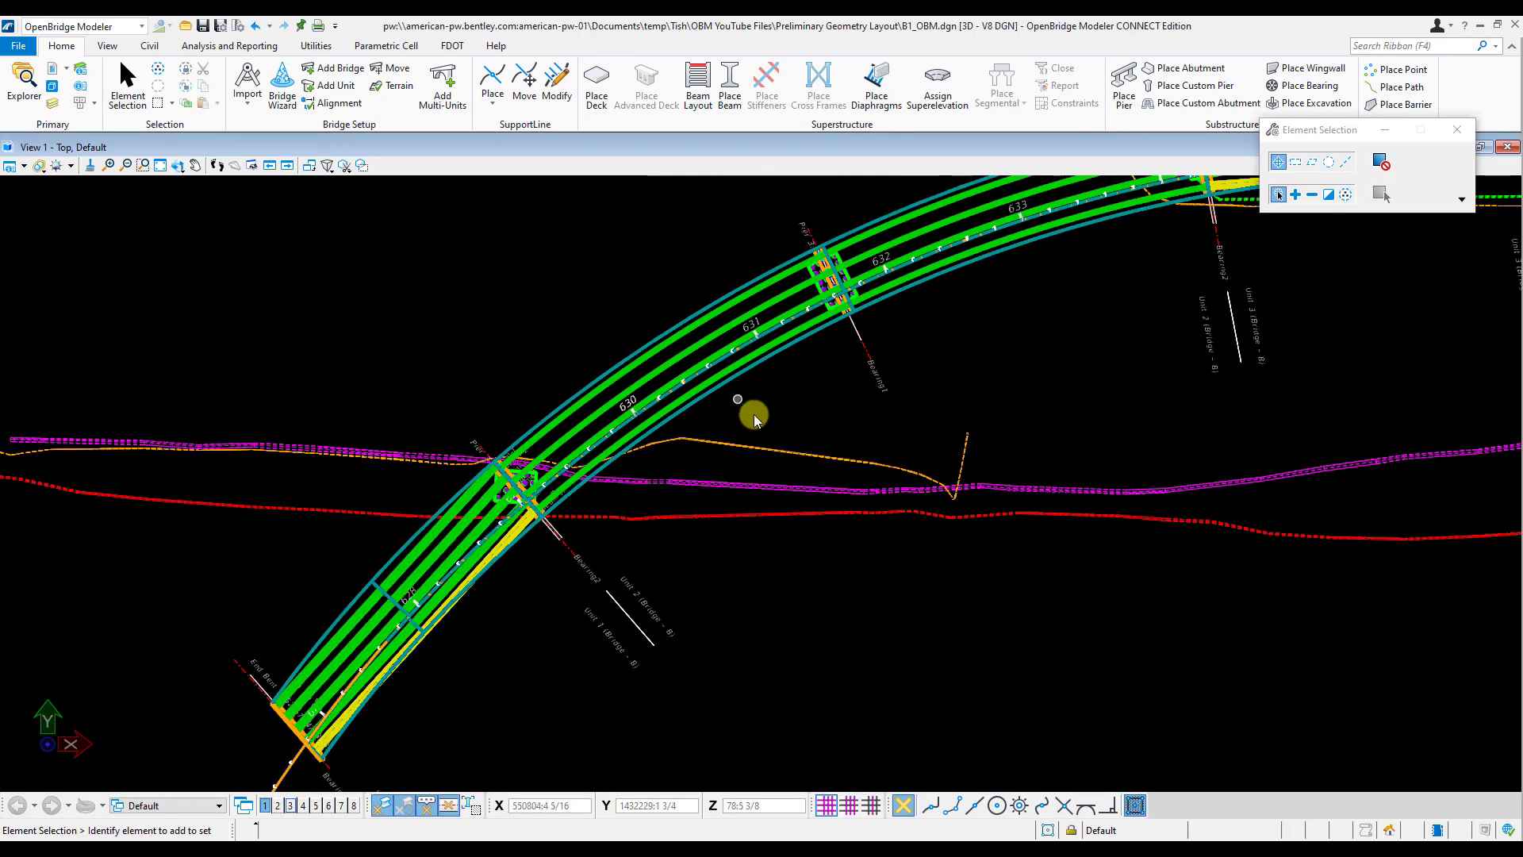
middle_click_drag(1006, 470, 632, 533)
left_click_drag(632, 533, 594, 541)
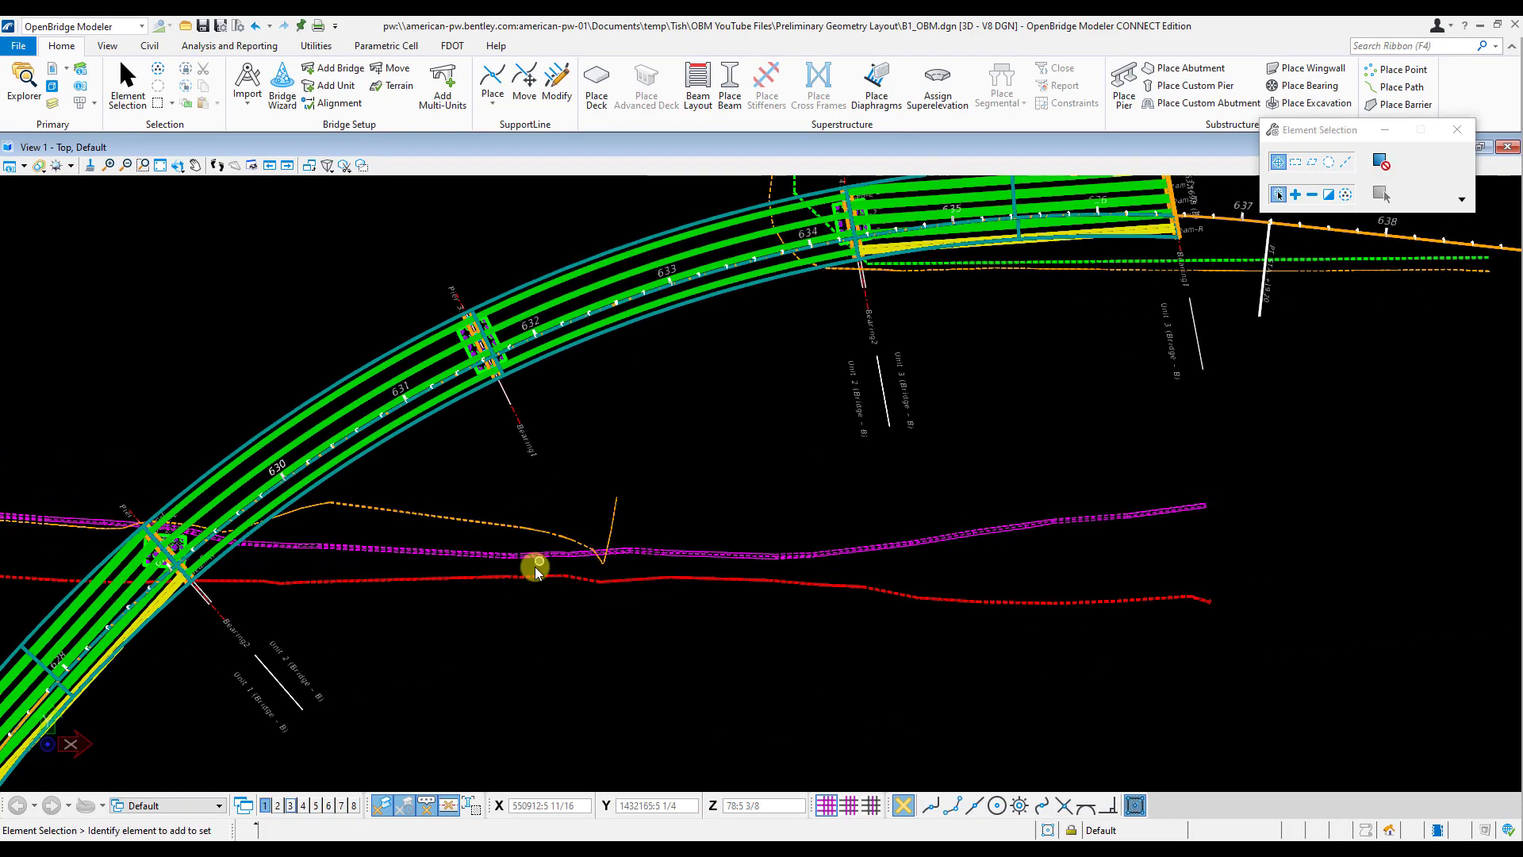
scroll(517, 576, "down", 1)
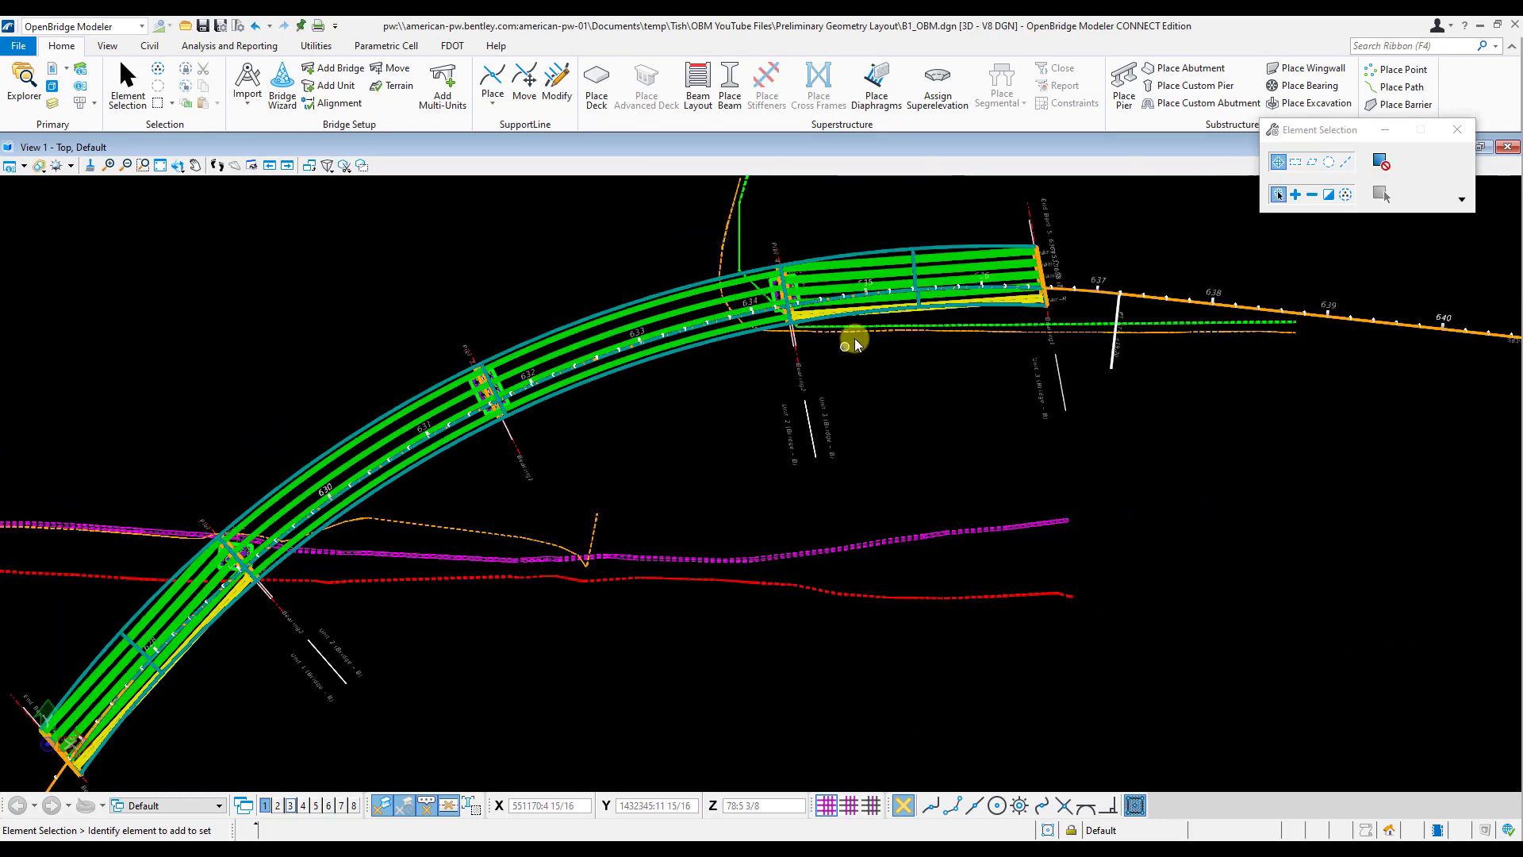
middle_click_drag(530, 508, 703, 445)
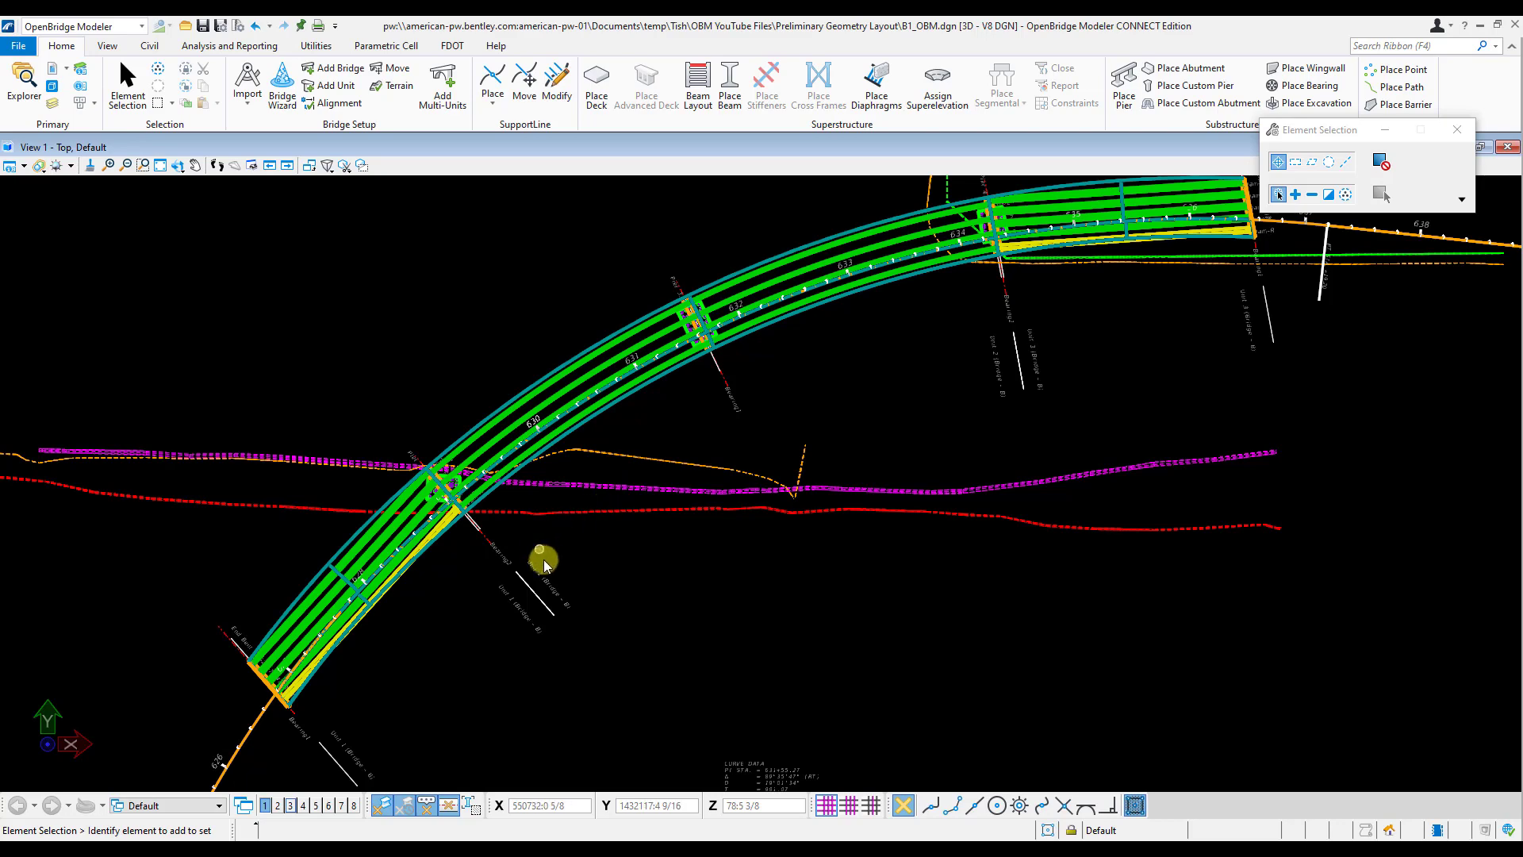
middle_click_drag(465, 605, 472, 561)
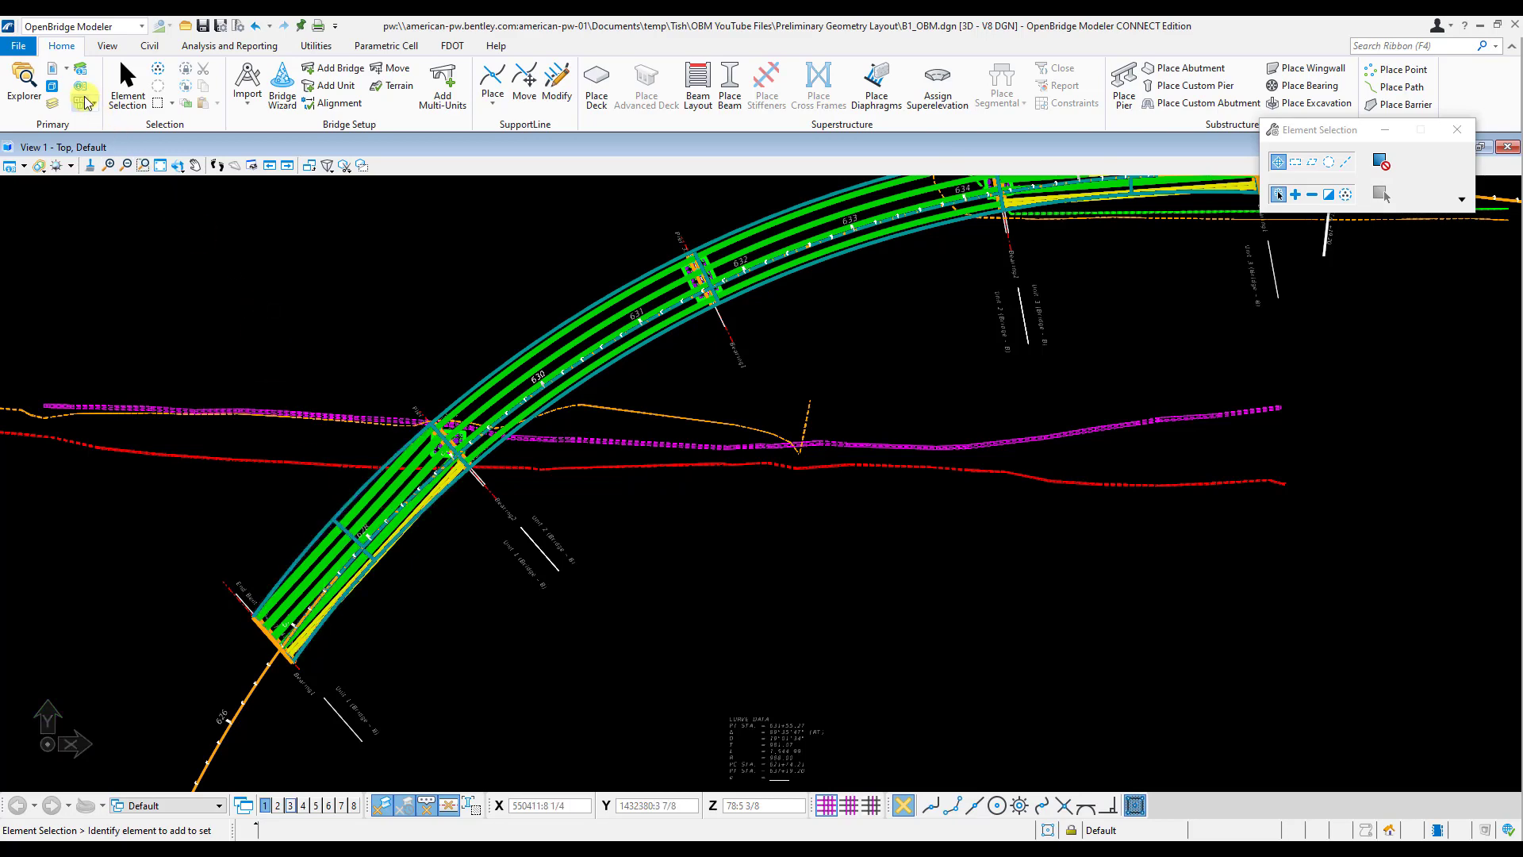
Display the road model reference MODLRD02.dgn and close the references.
left_click(54, 72)
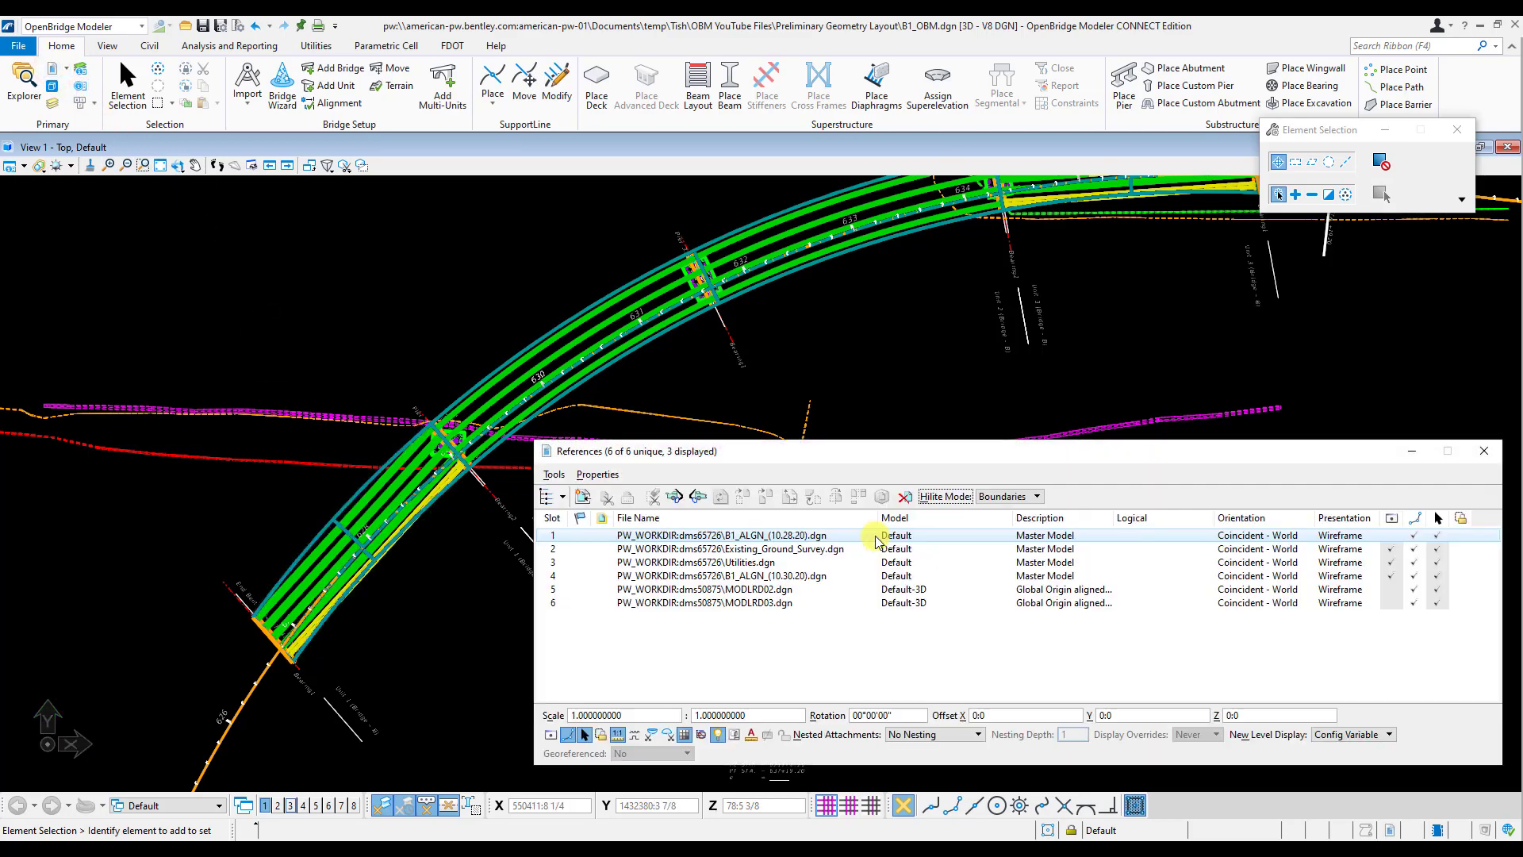
left_click(855, 591)
left_click(1391, 590)
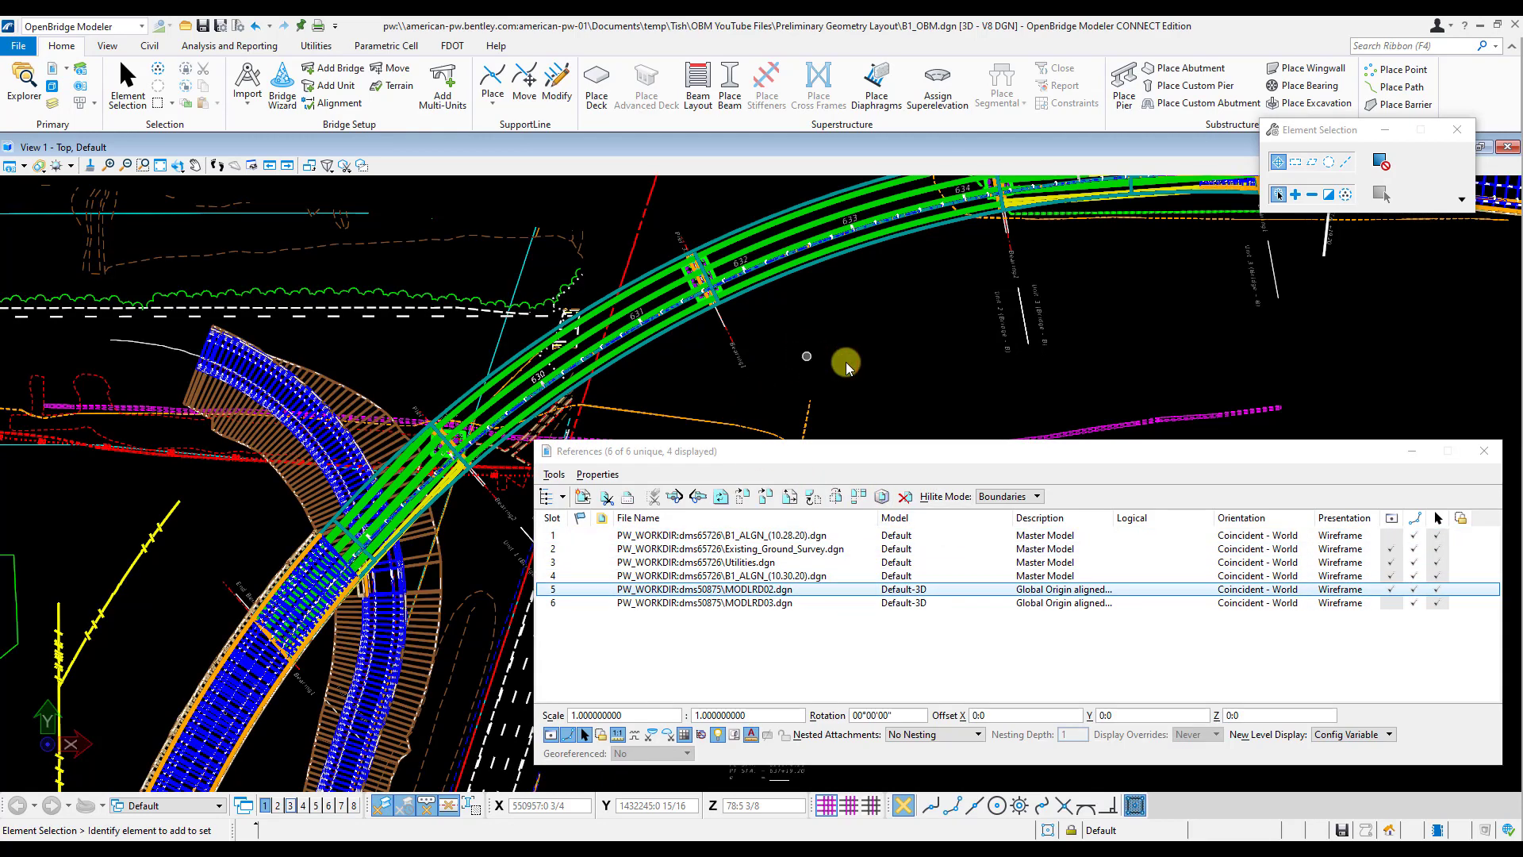
left_click(1482, 450)
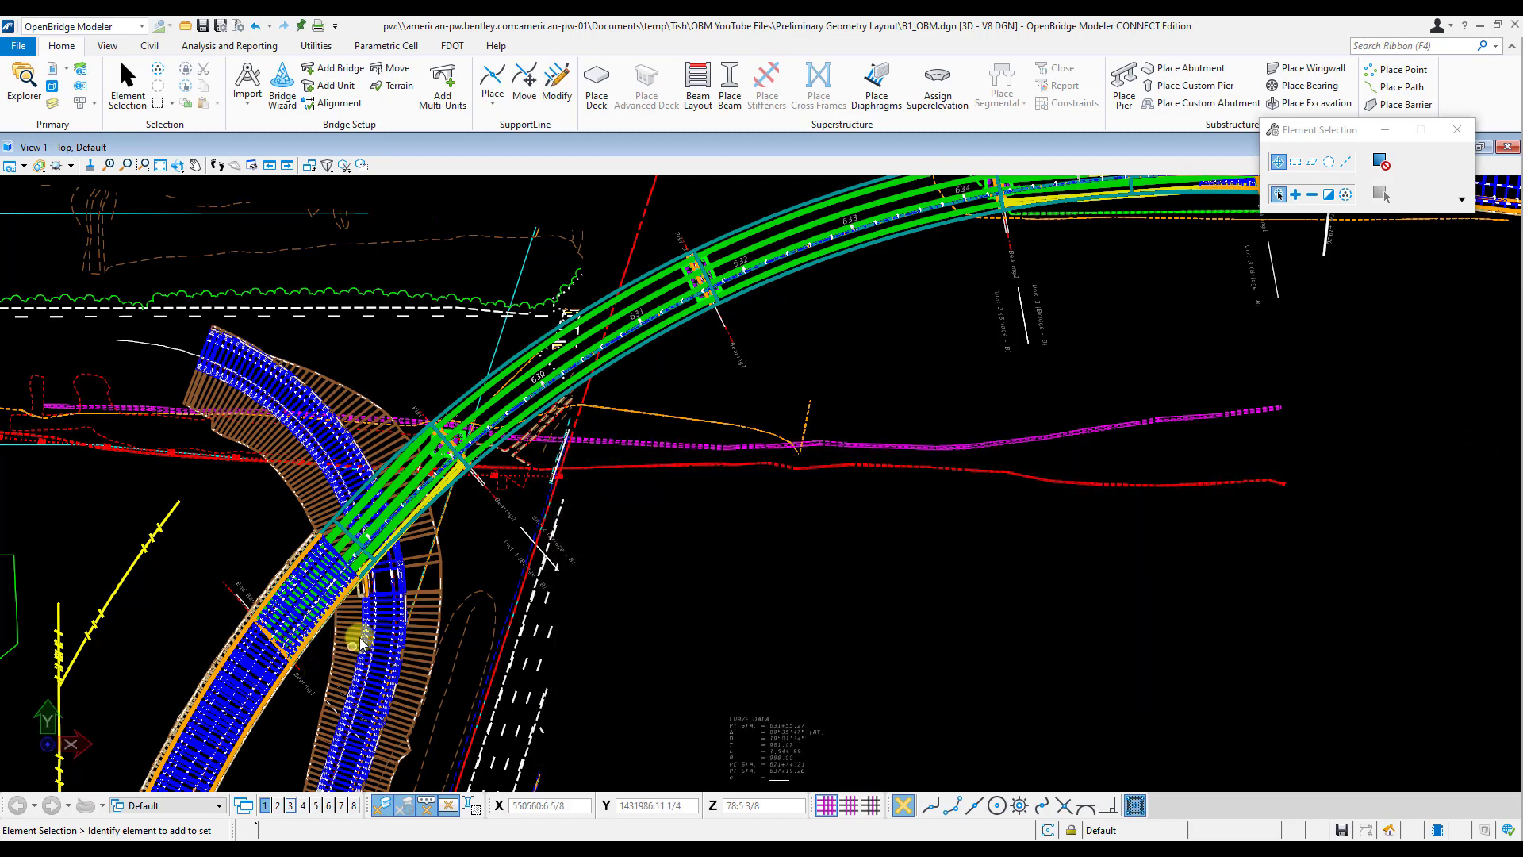
Examine where the first bridge span overlaps the approach roadway and the crossing road near the first end bent.
scroll(320, 630, "up", 3)
middle_click_drag(321, 630, 446, 537)
scroll(446, 537, "up", 1)
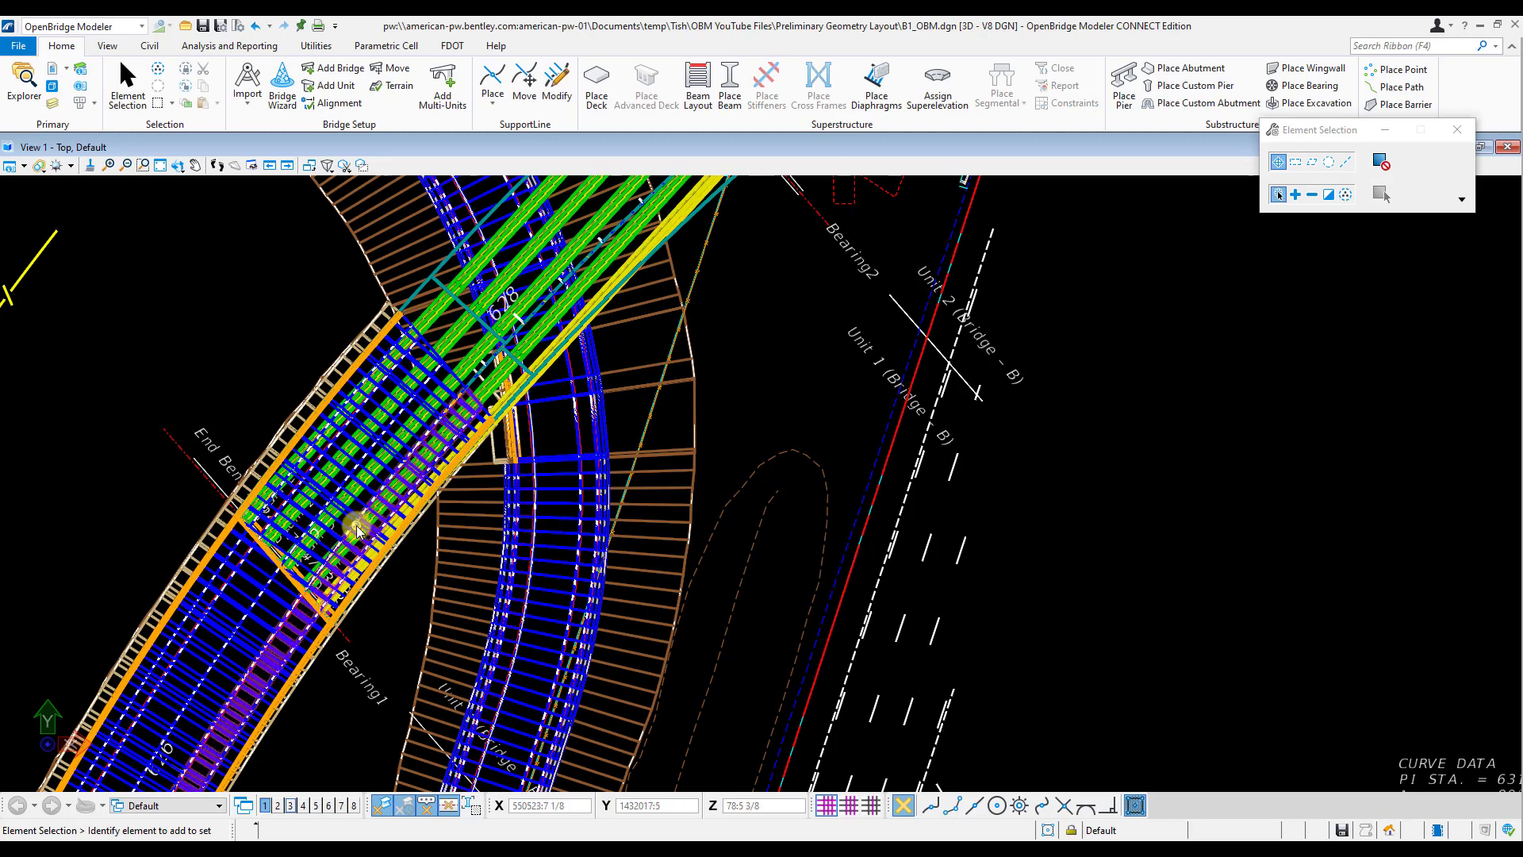
middle_click_drag(399, 451, 323, 517)
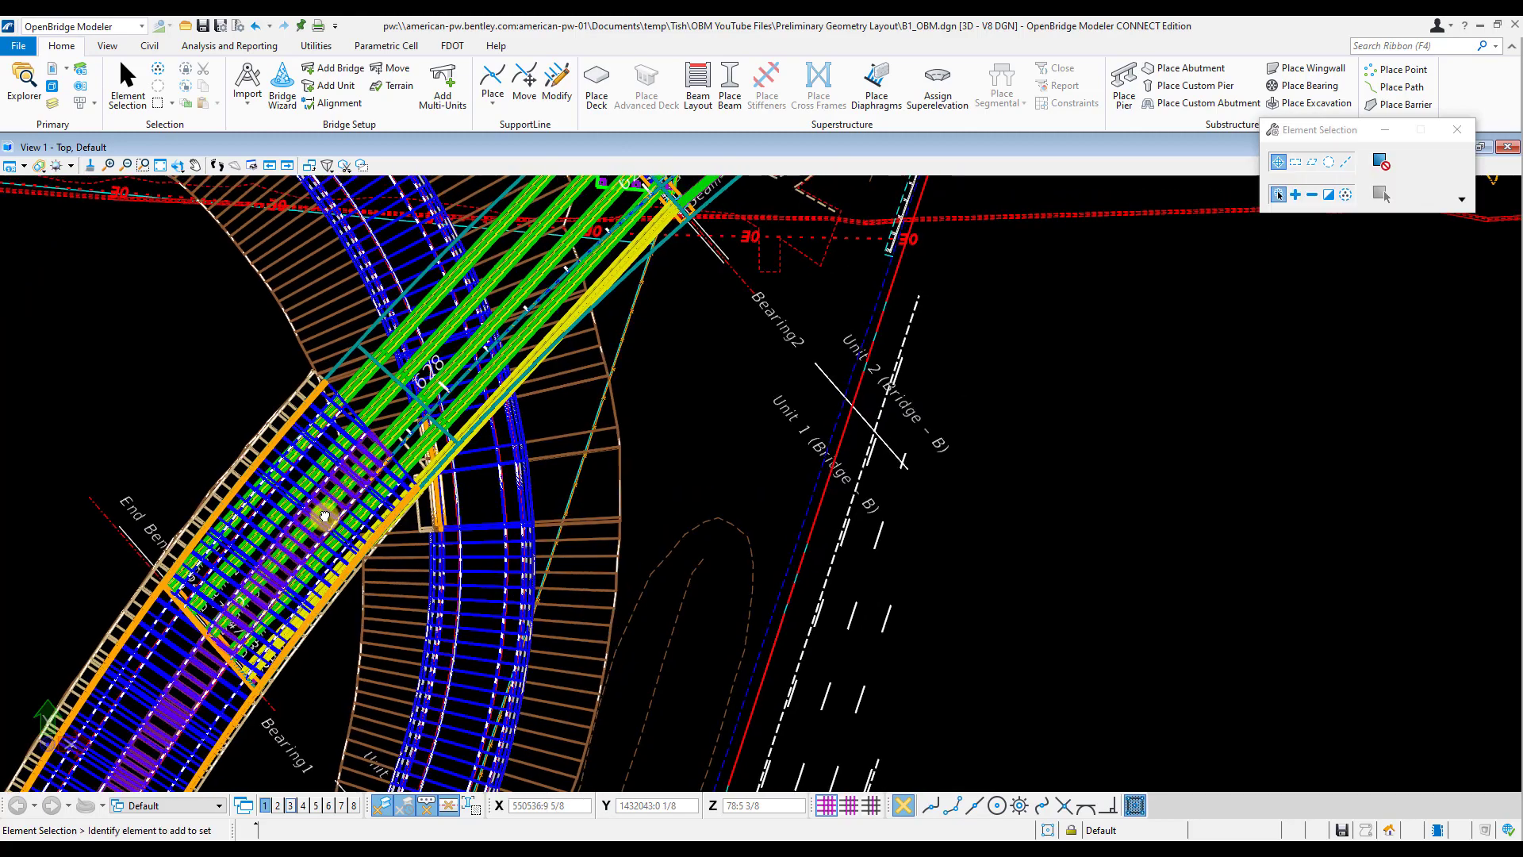
scroll(292, 539, "down", 1)
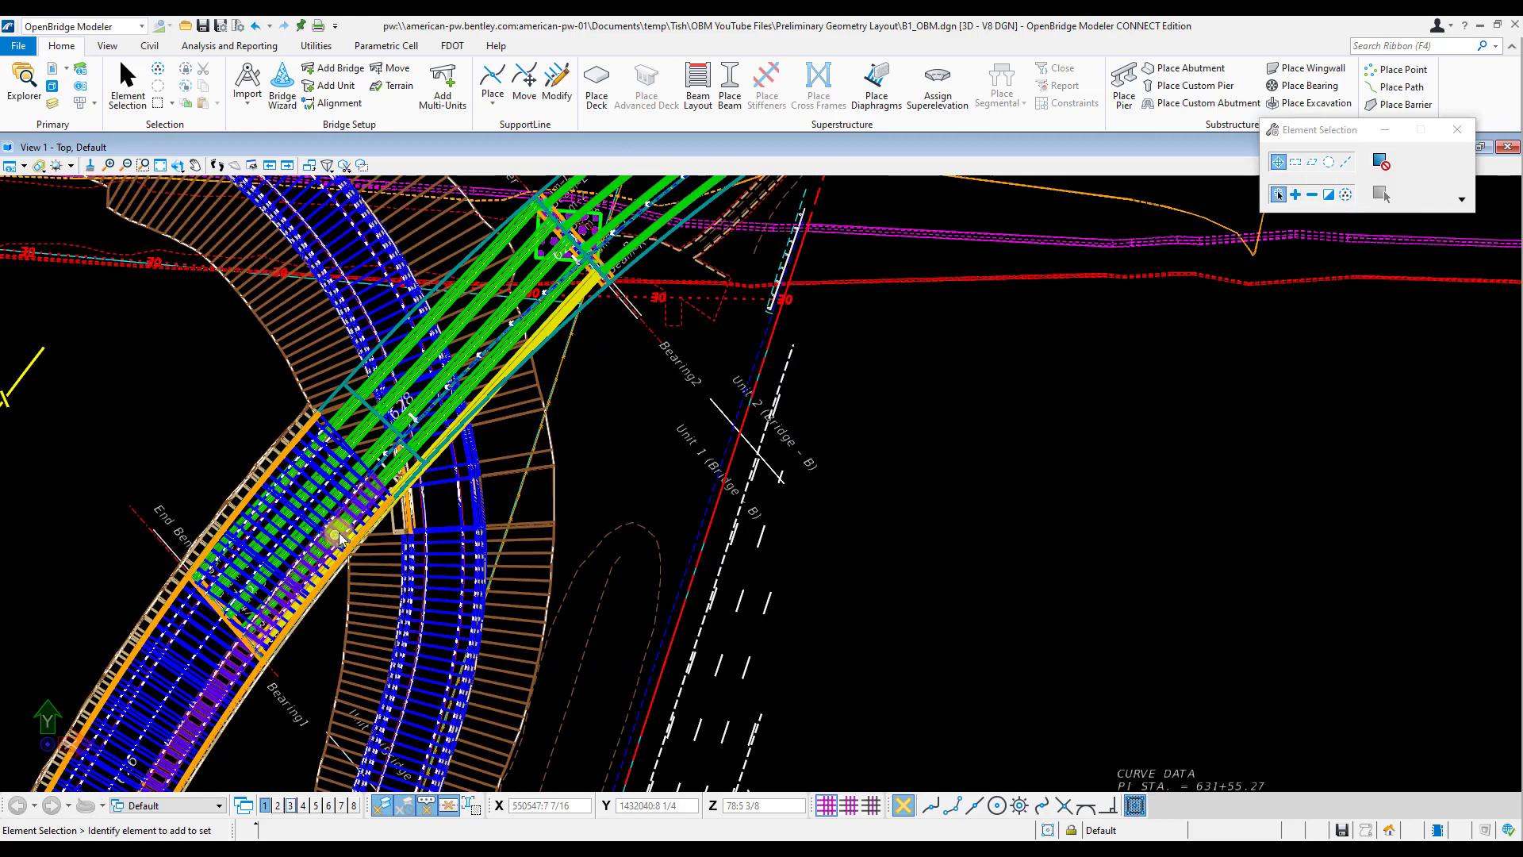
left_click(475, 404)
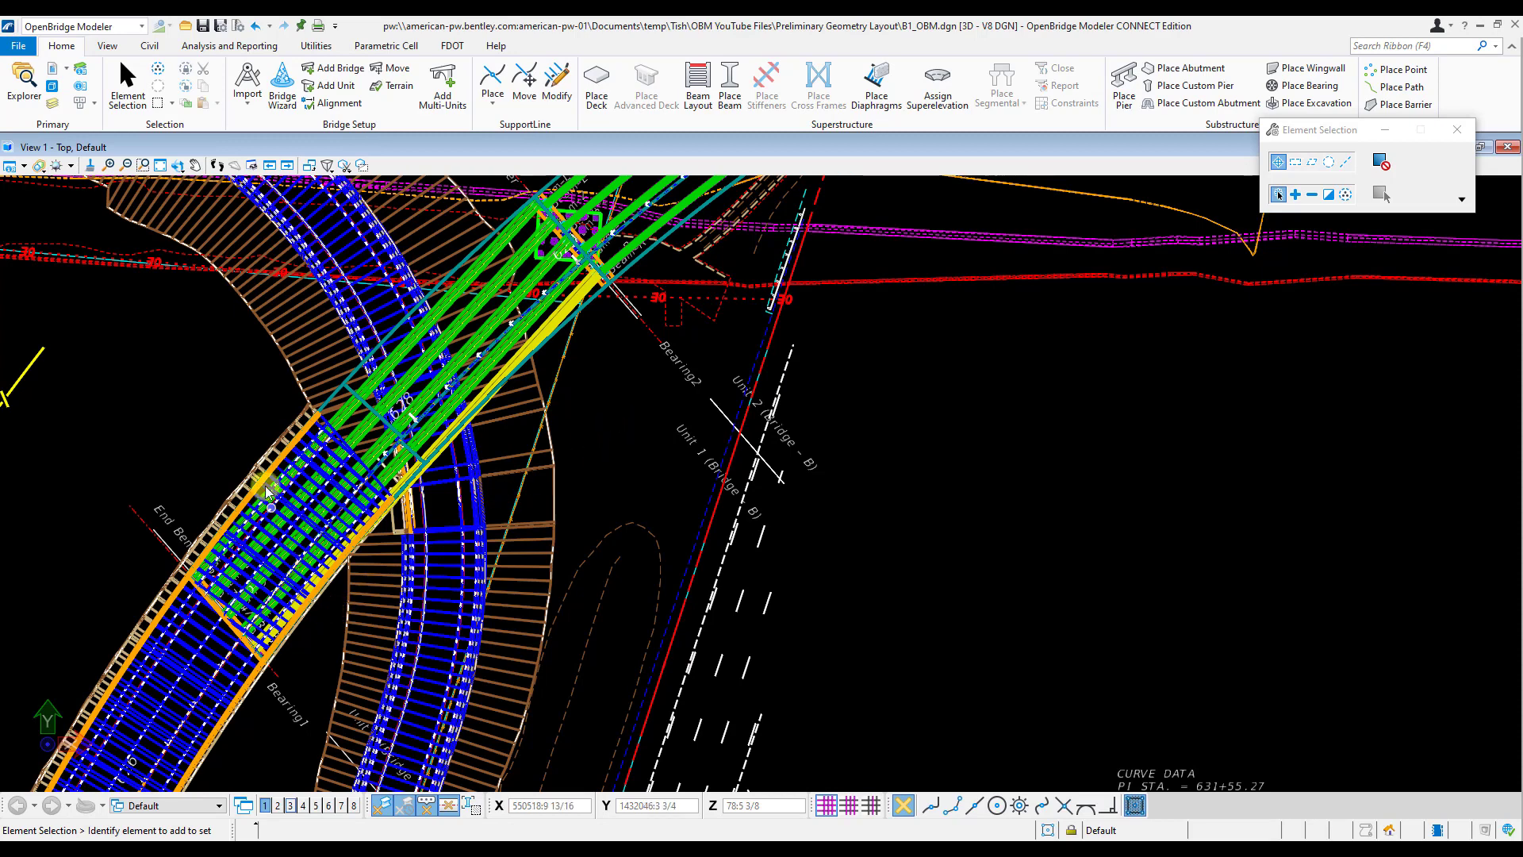
left_click(242, 392)
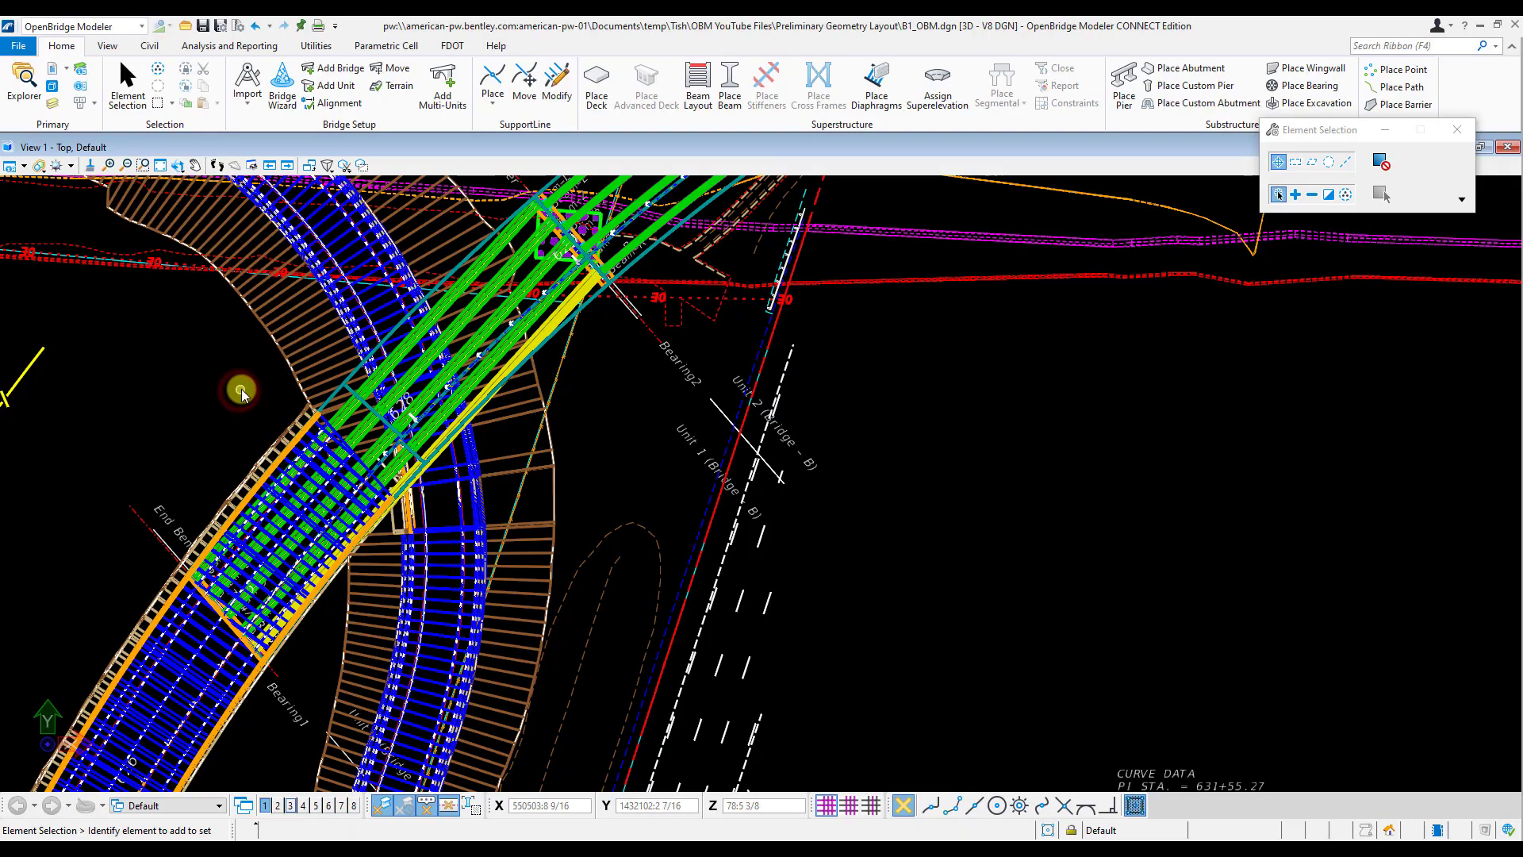
Review the beam lengths in the beam layout of span End Bent 1 - Pier 2, and close it without saving.
left_click(283, 367)
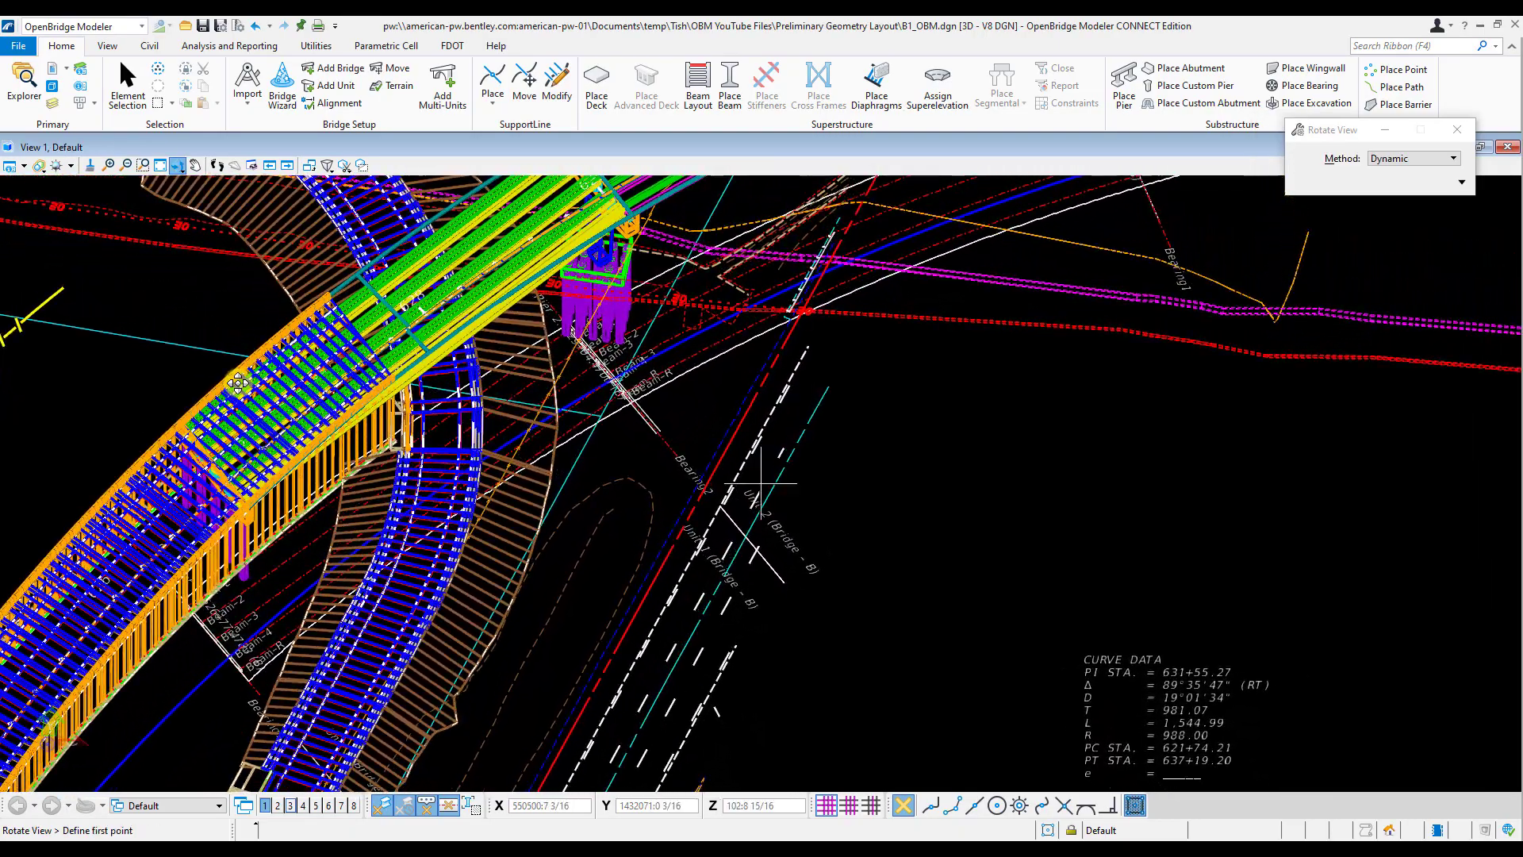
left_click(306, 580)
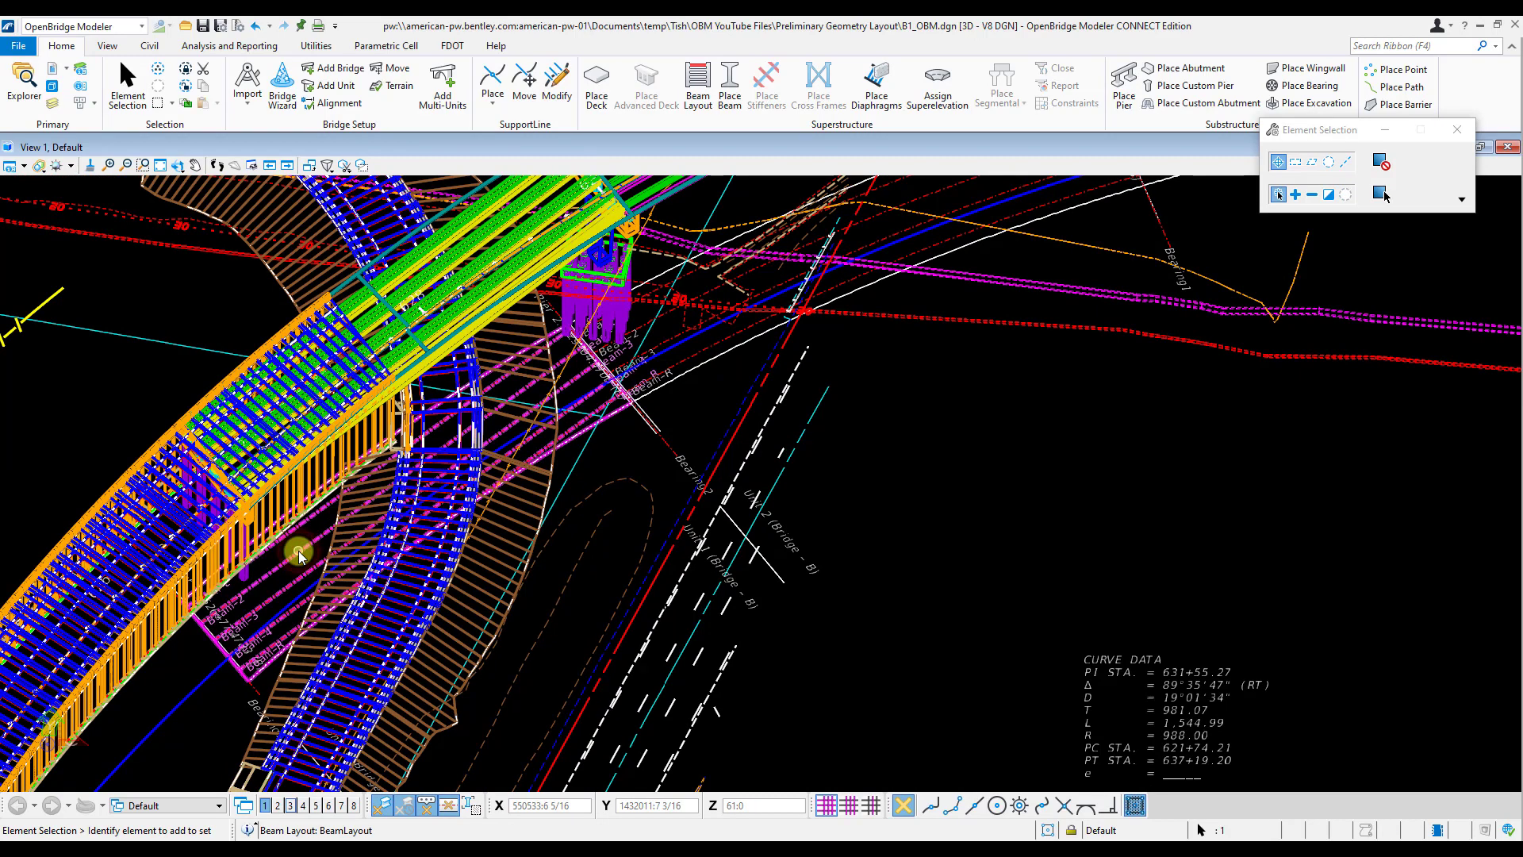
left_click(255, 558)
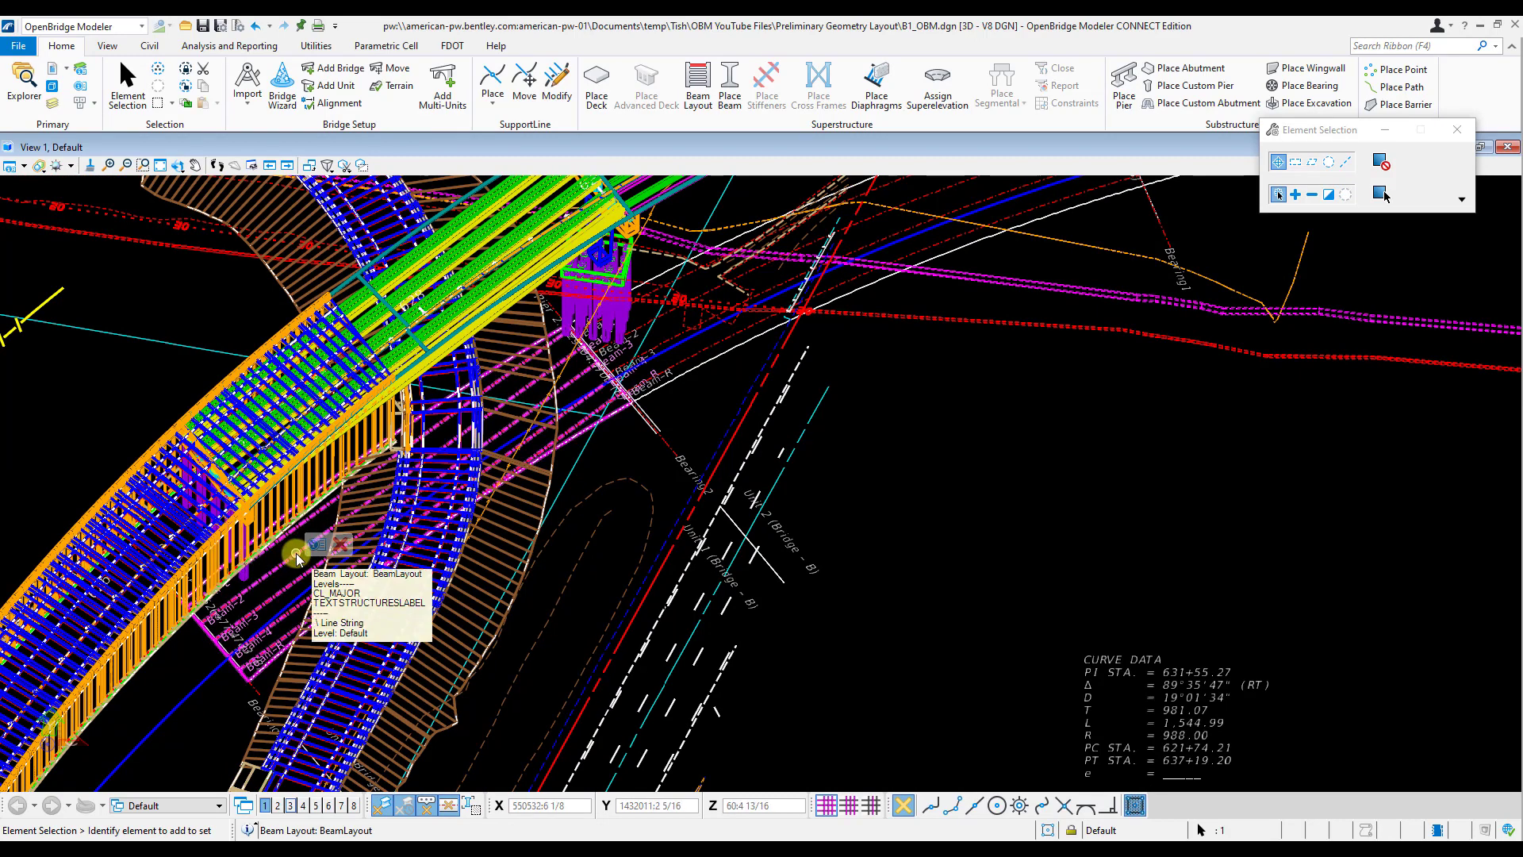
left_click(313, 546)
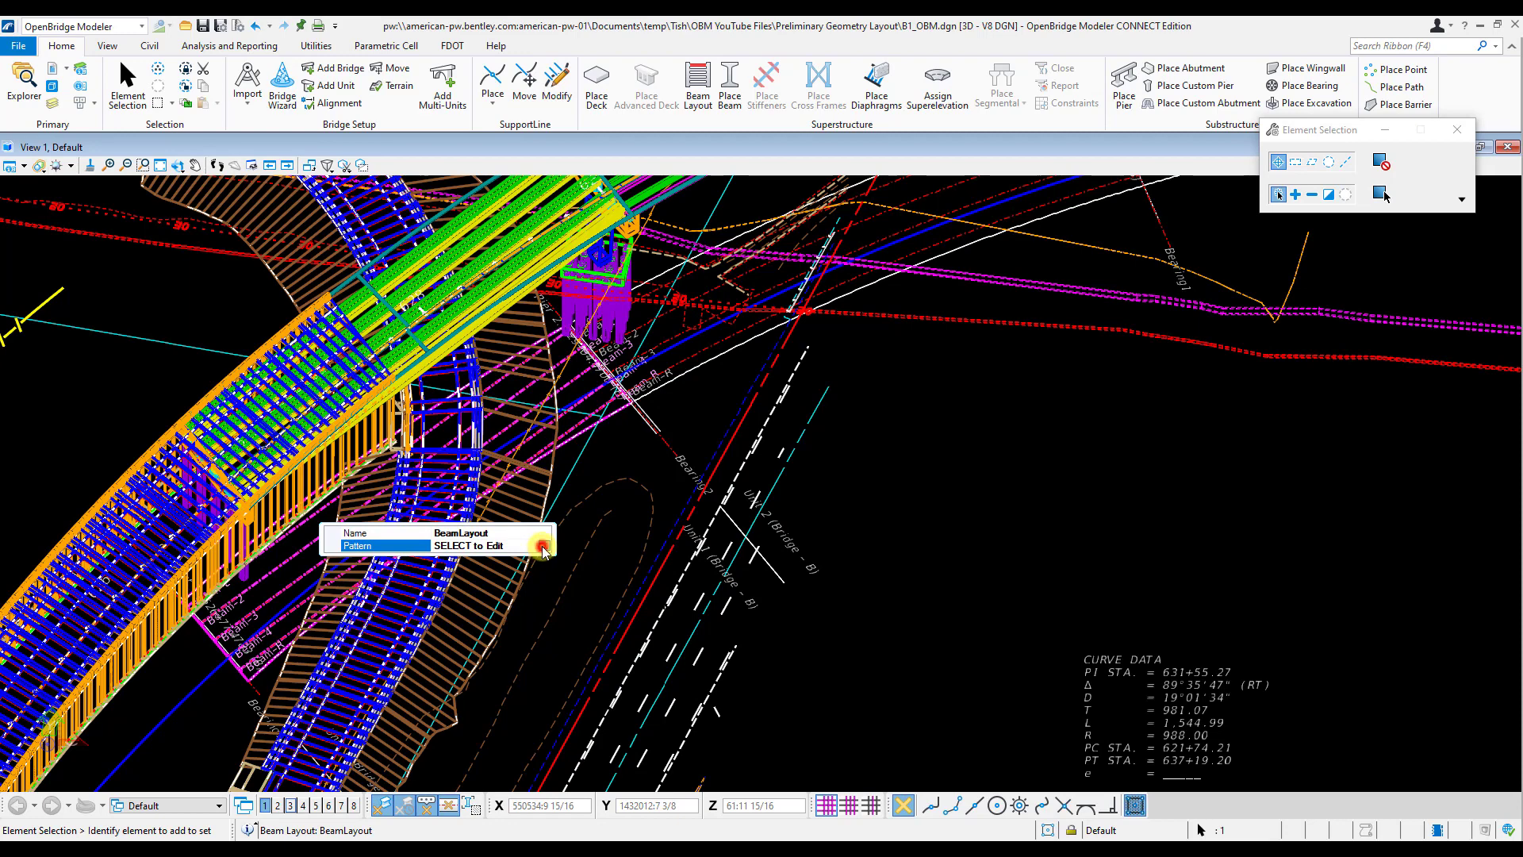
left_click(544, 548)
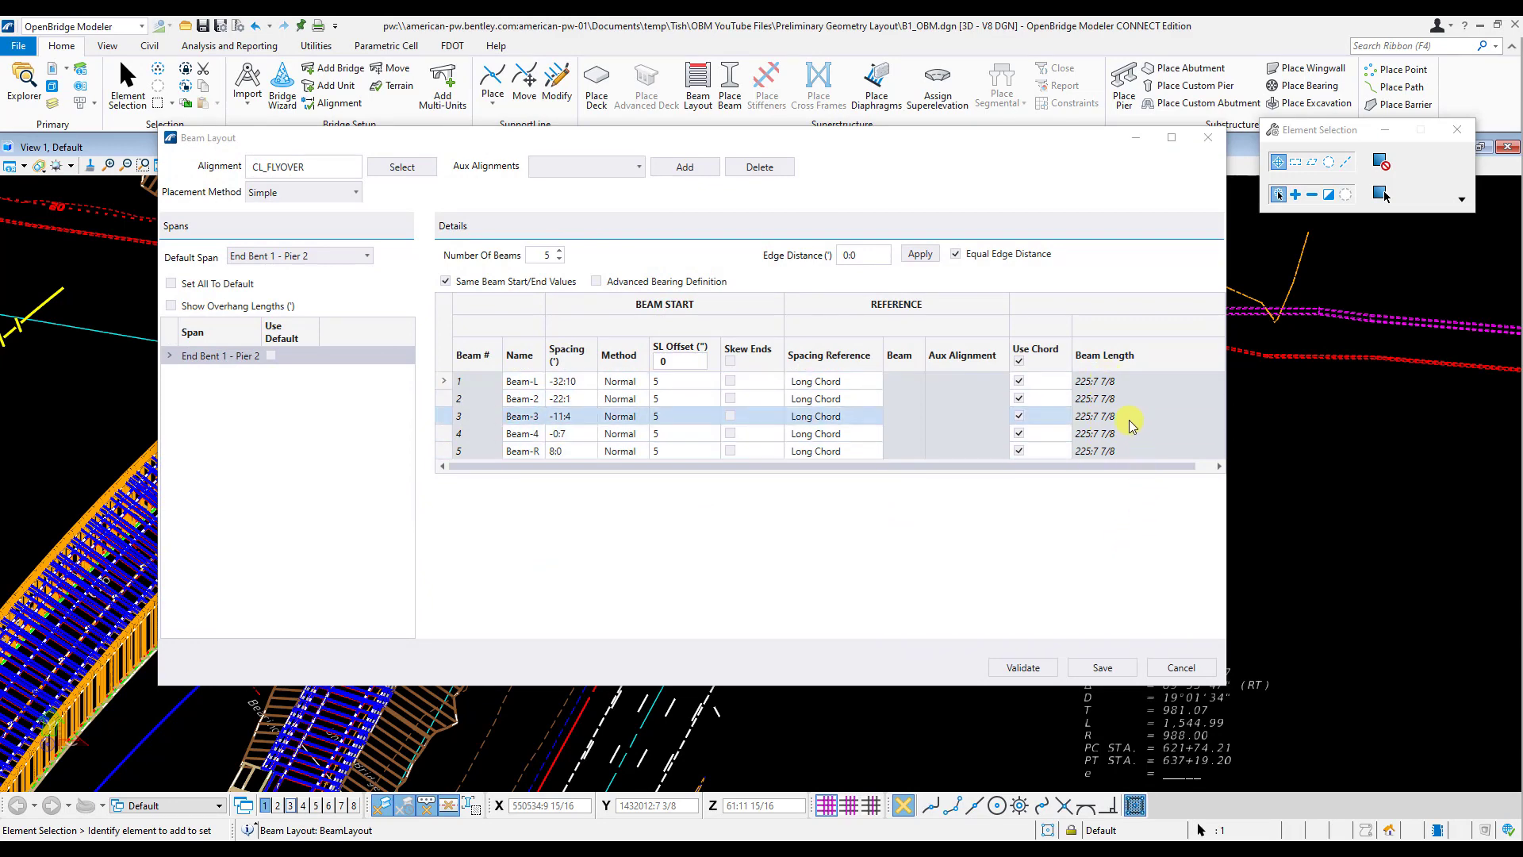
left_click(1181, 668)
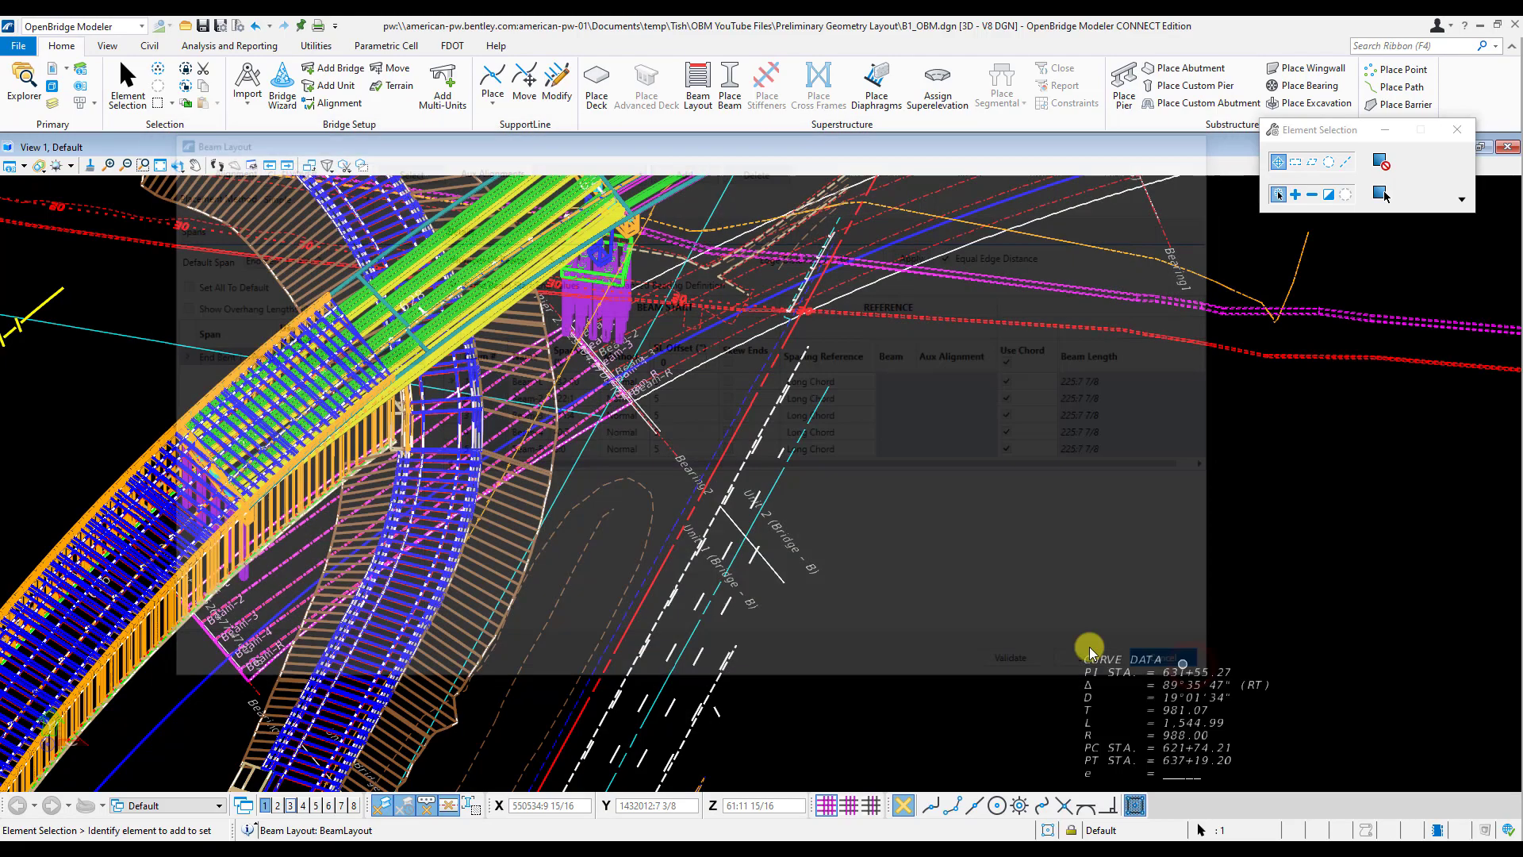
Return the view to the top orientation and examine the beam ends and bearing line at the first end bent.
right_click(618, 454)
left_click(618, 454)
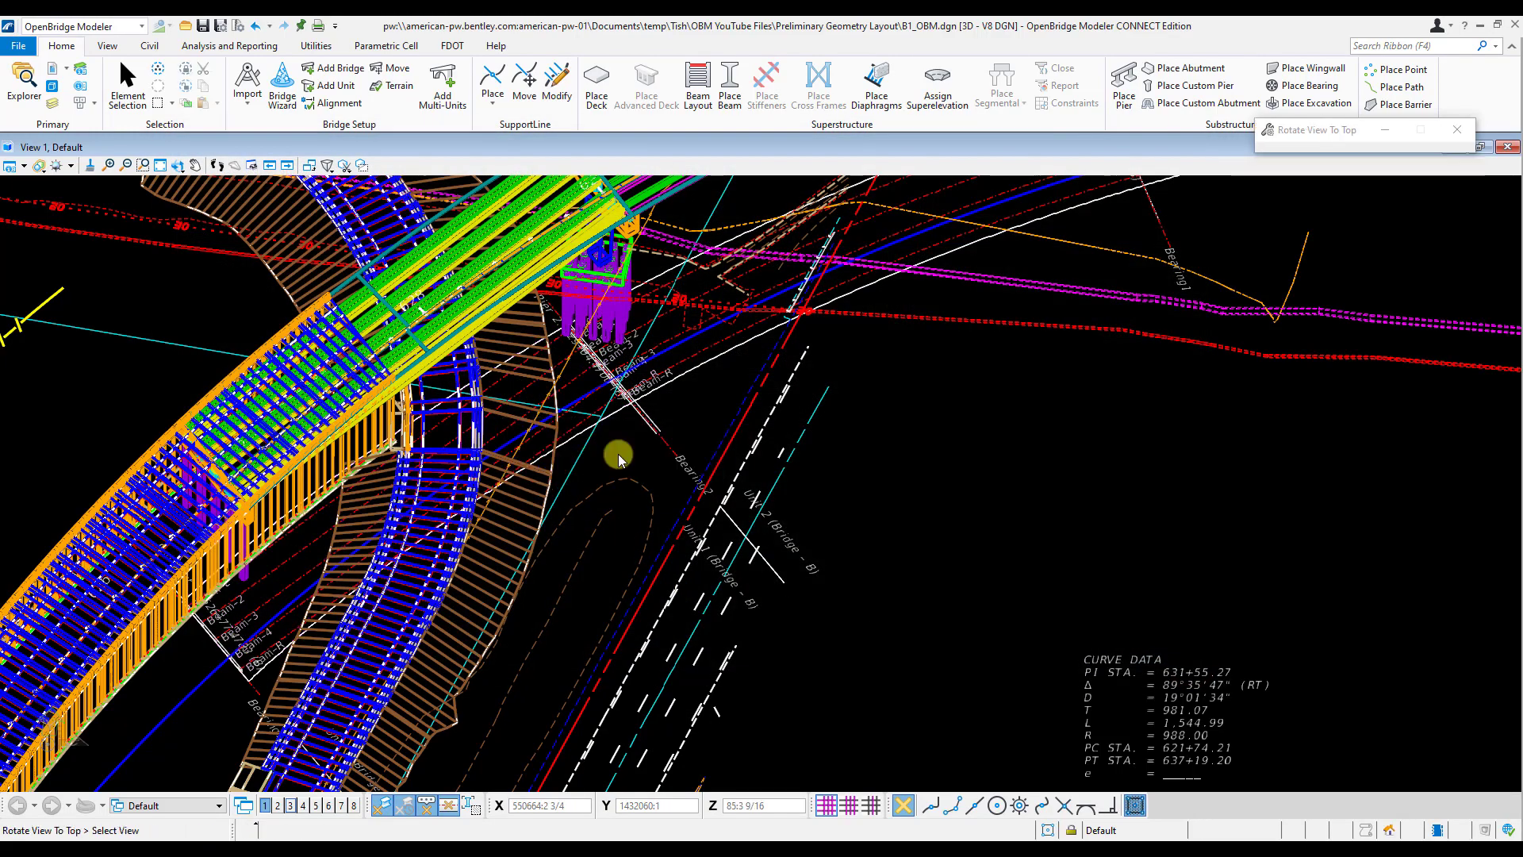
left_click(621, 441)
right_click(620, 441)
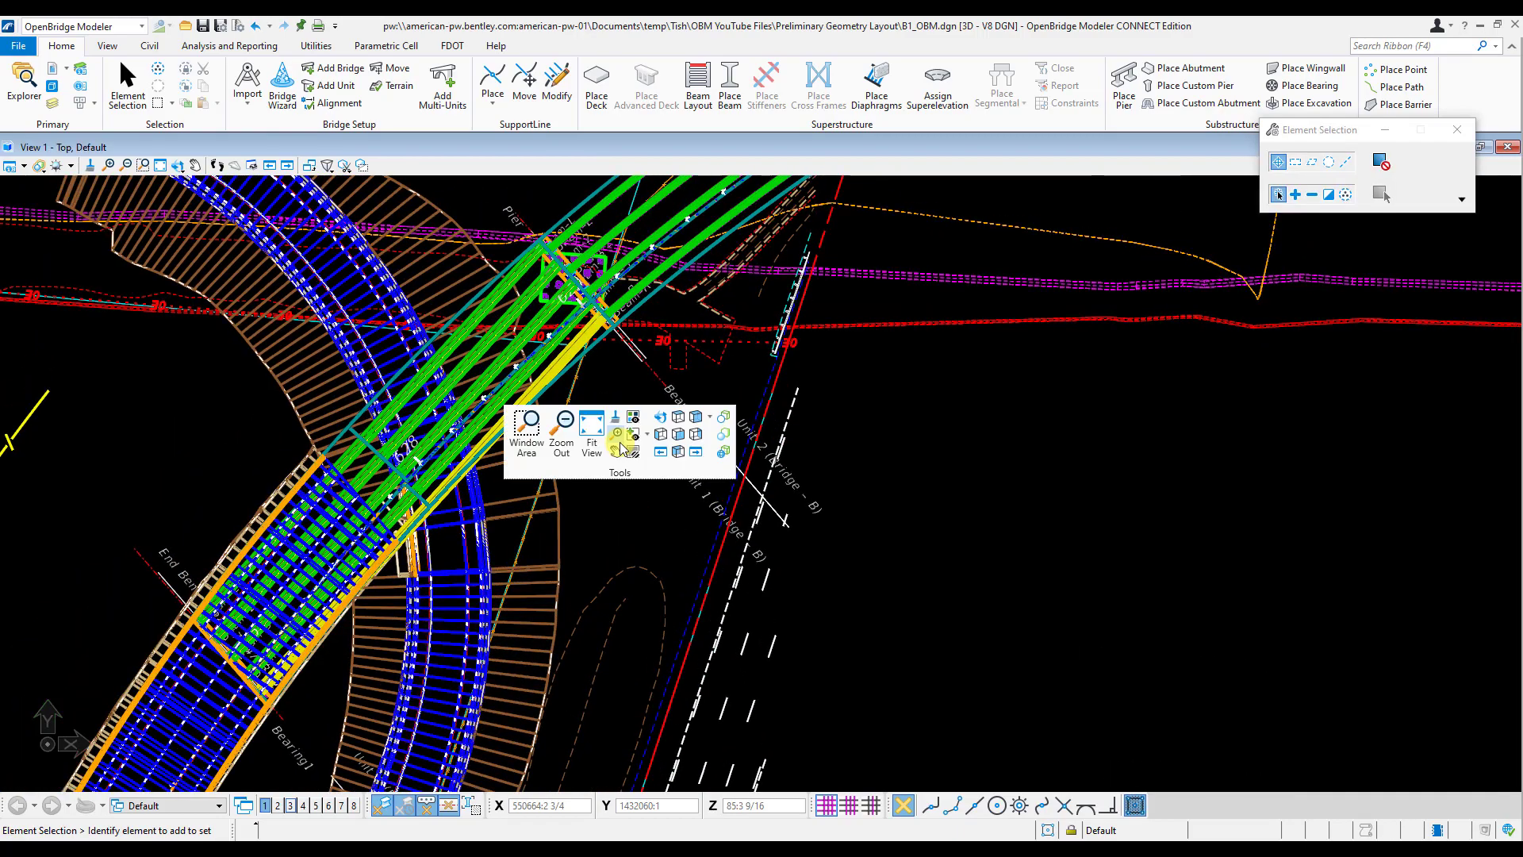
left_click(630, 506)
middle_click_drag(333, 532, 468, 488)
scroll(467, 490, "up", 4)
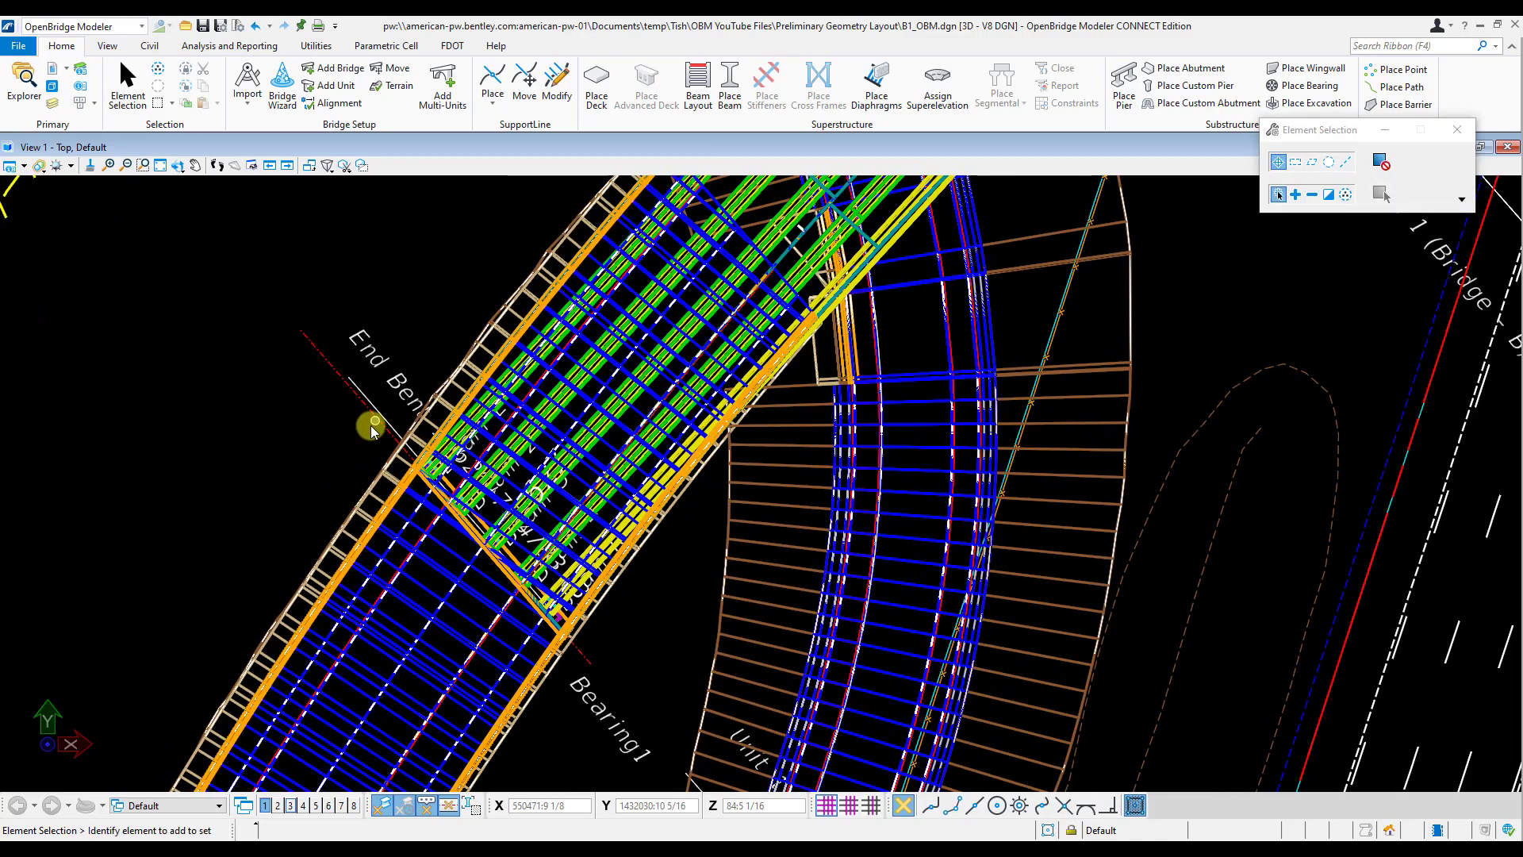
scroll(496, 540, "up", 3)
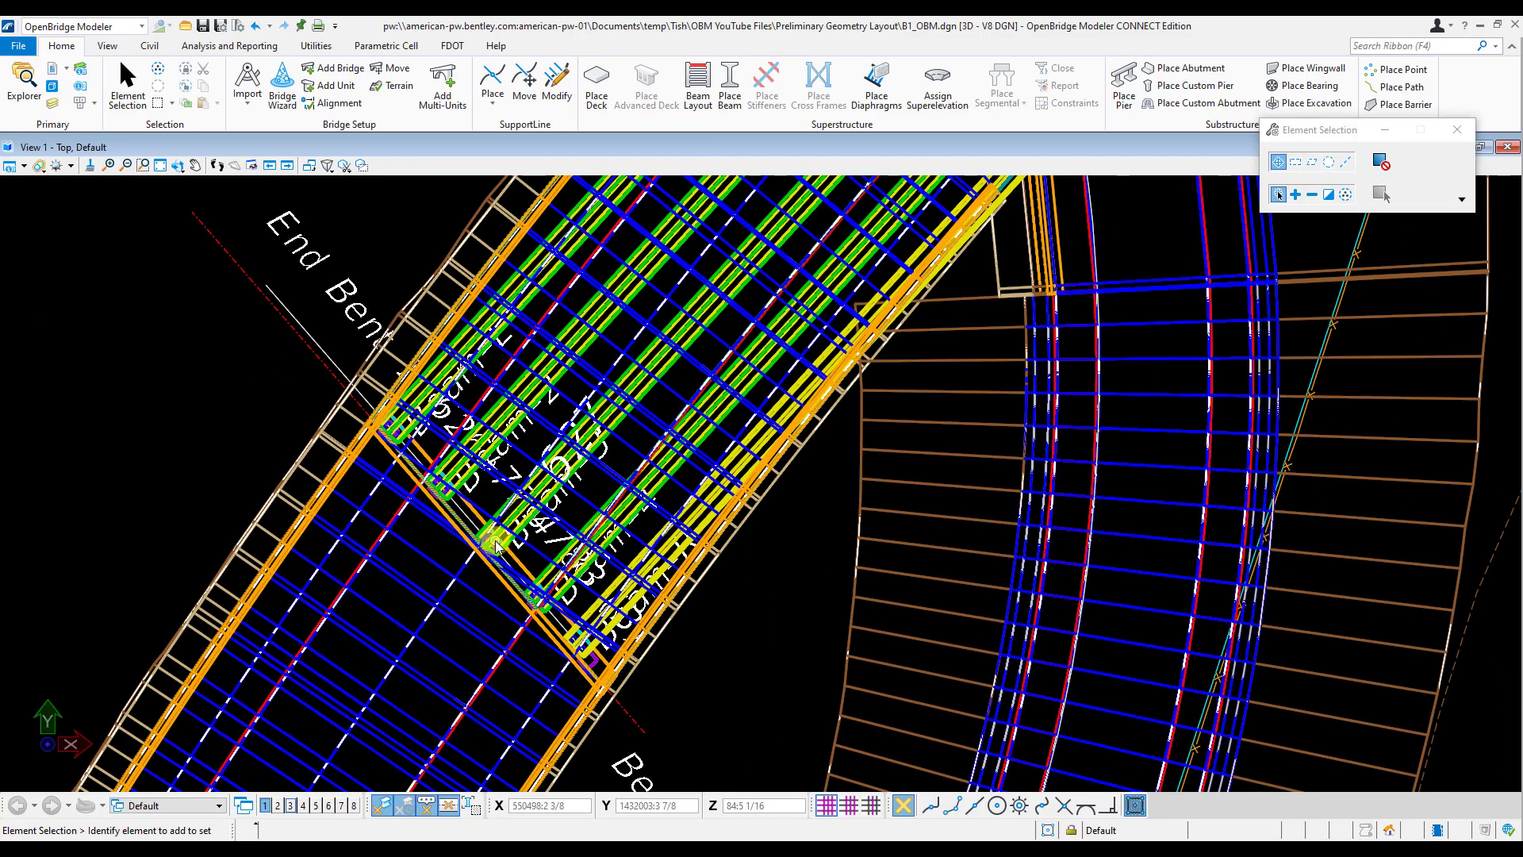
scroll(537, 527, "down", 3)
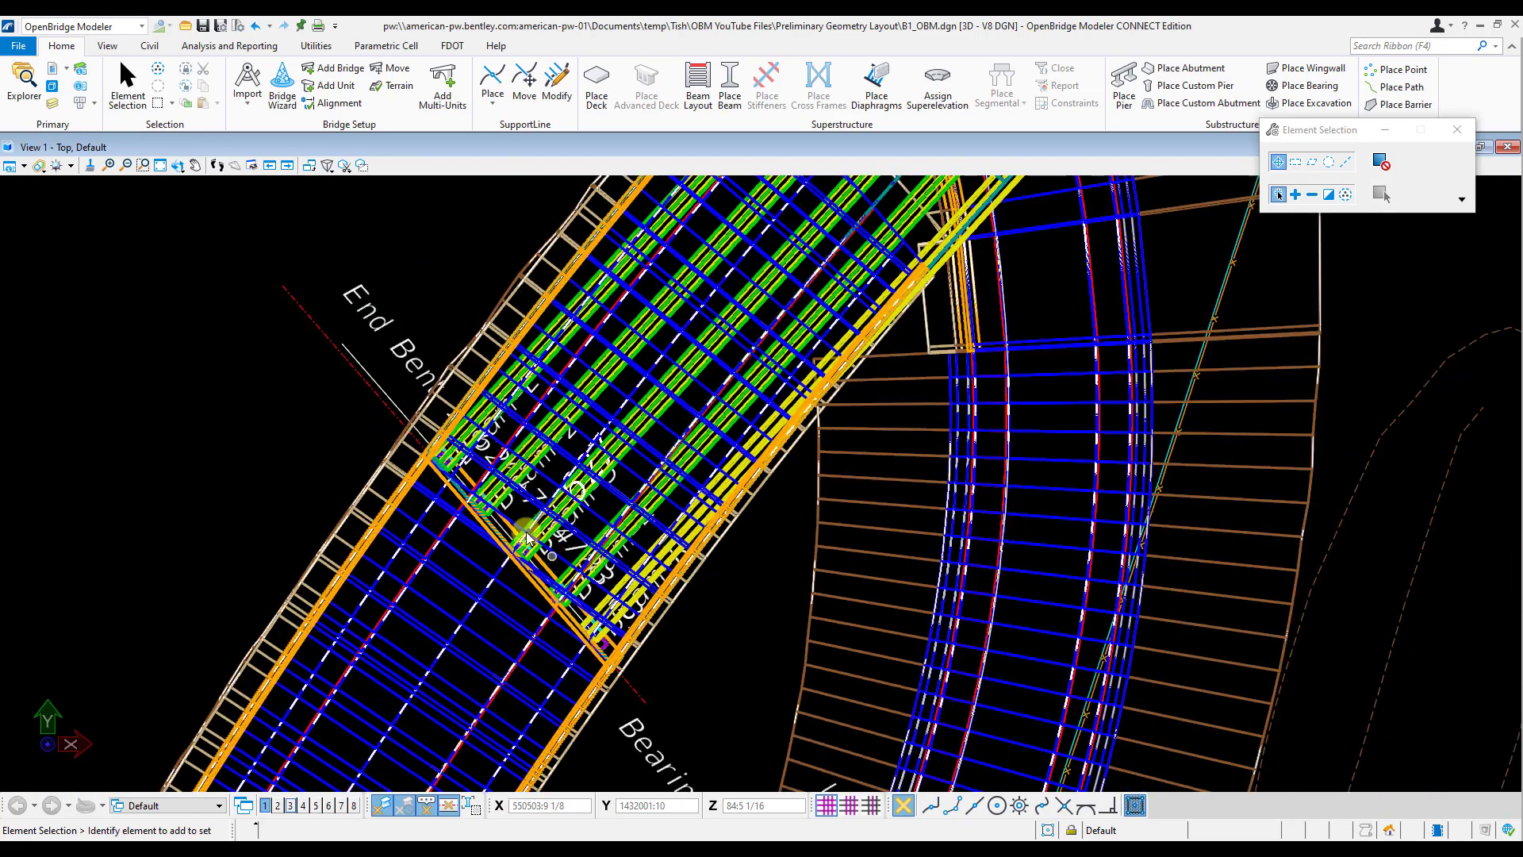
Open the OpenBridge model tree in the Explorer and expand the bridge units down to the components of Unit 1.
left_click(25, 82)
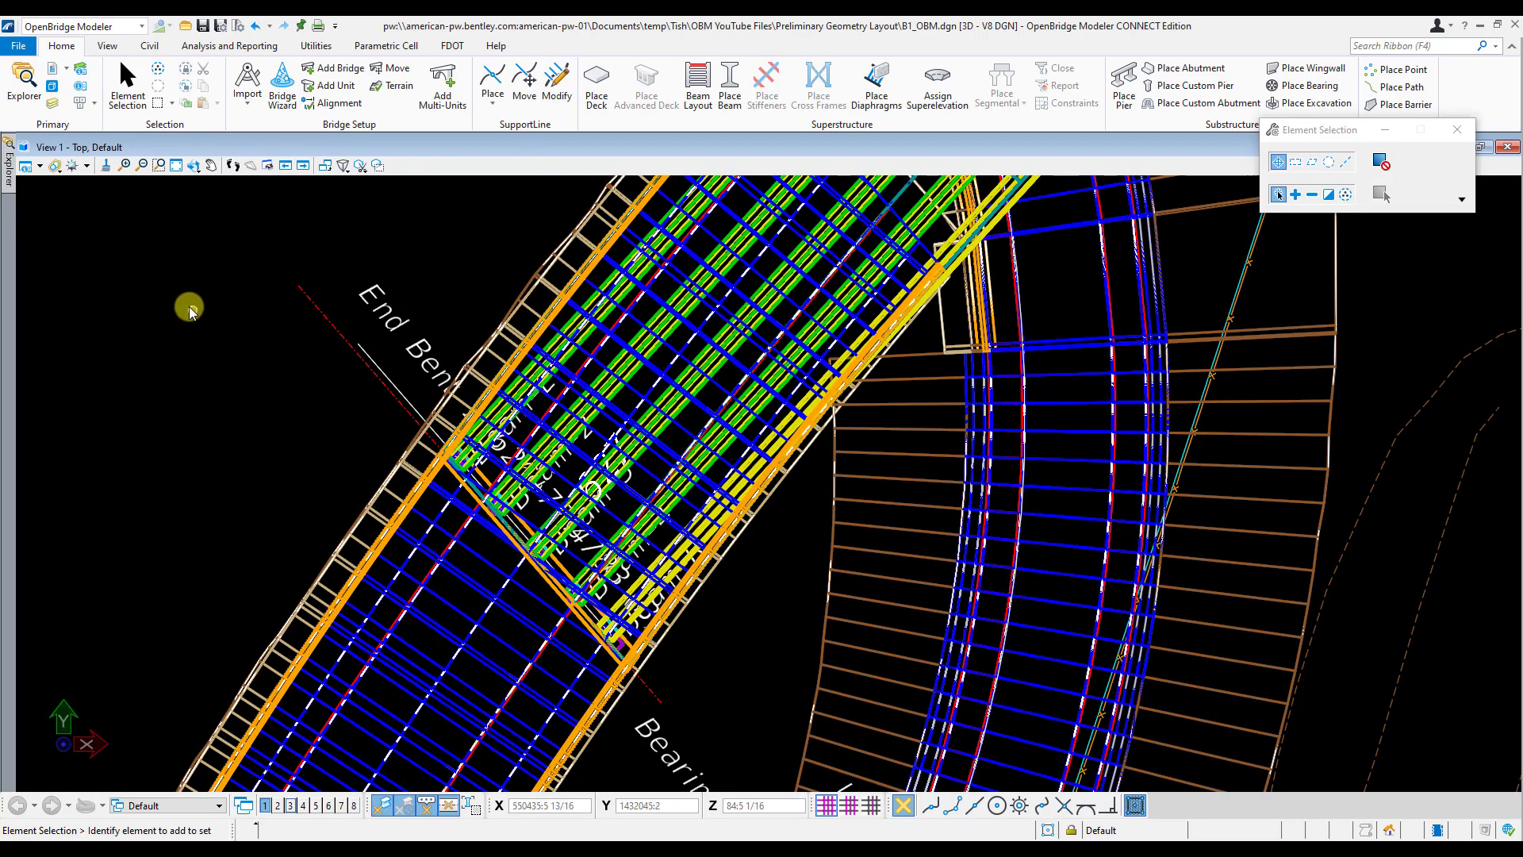
mouse_move(8, 177)
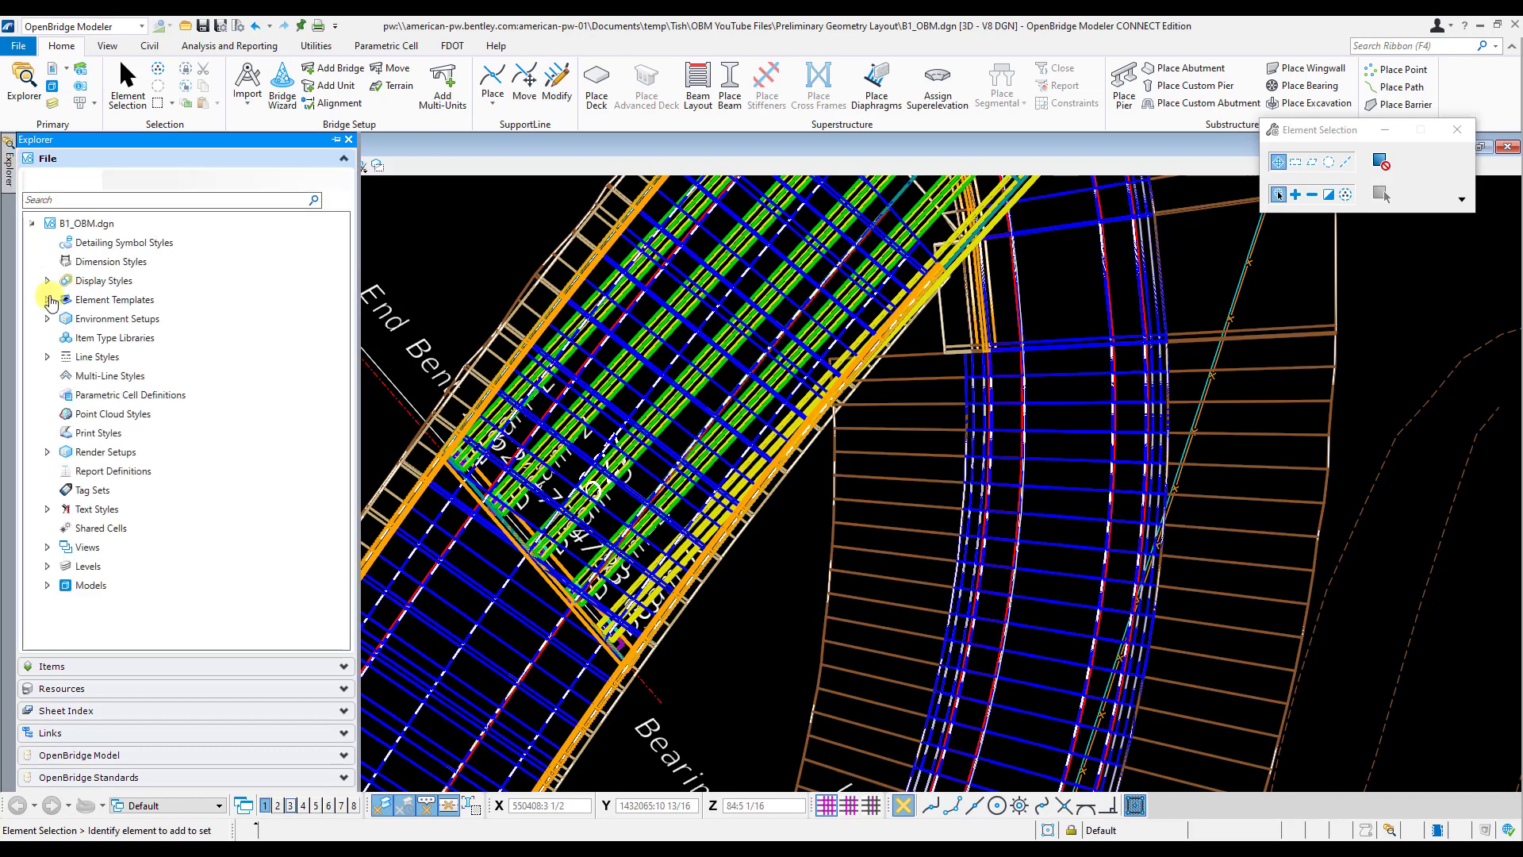
left_click(63, 757)
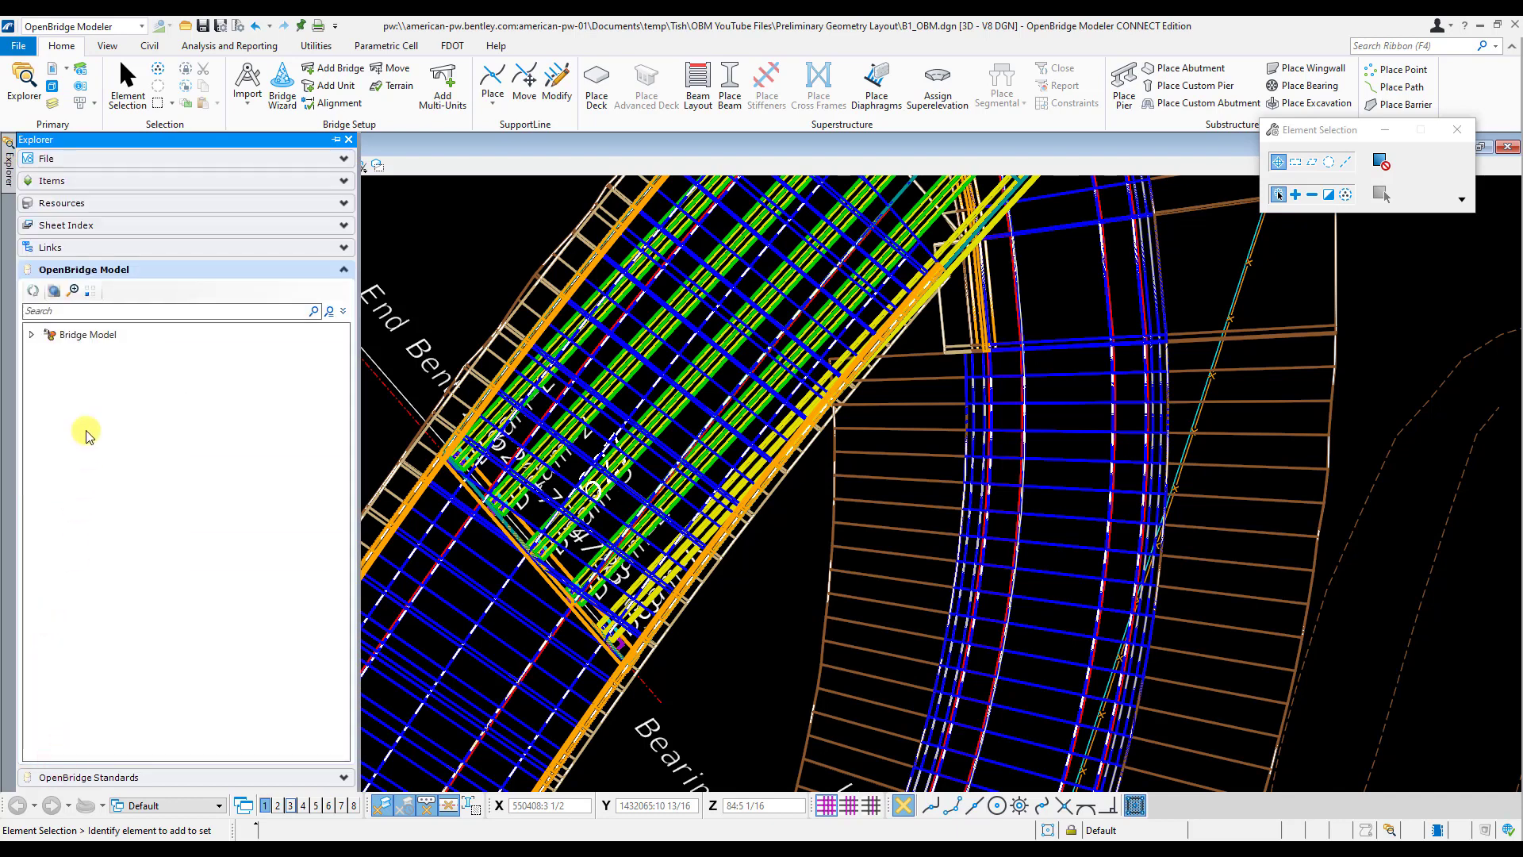
left_click(31, 334)
left_click(48, 373)
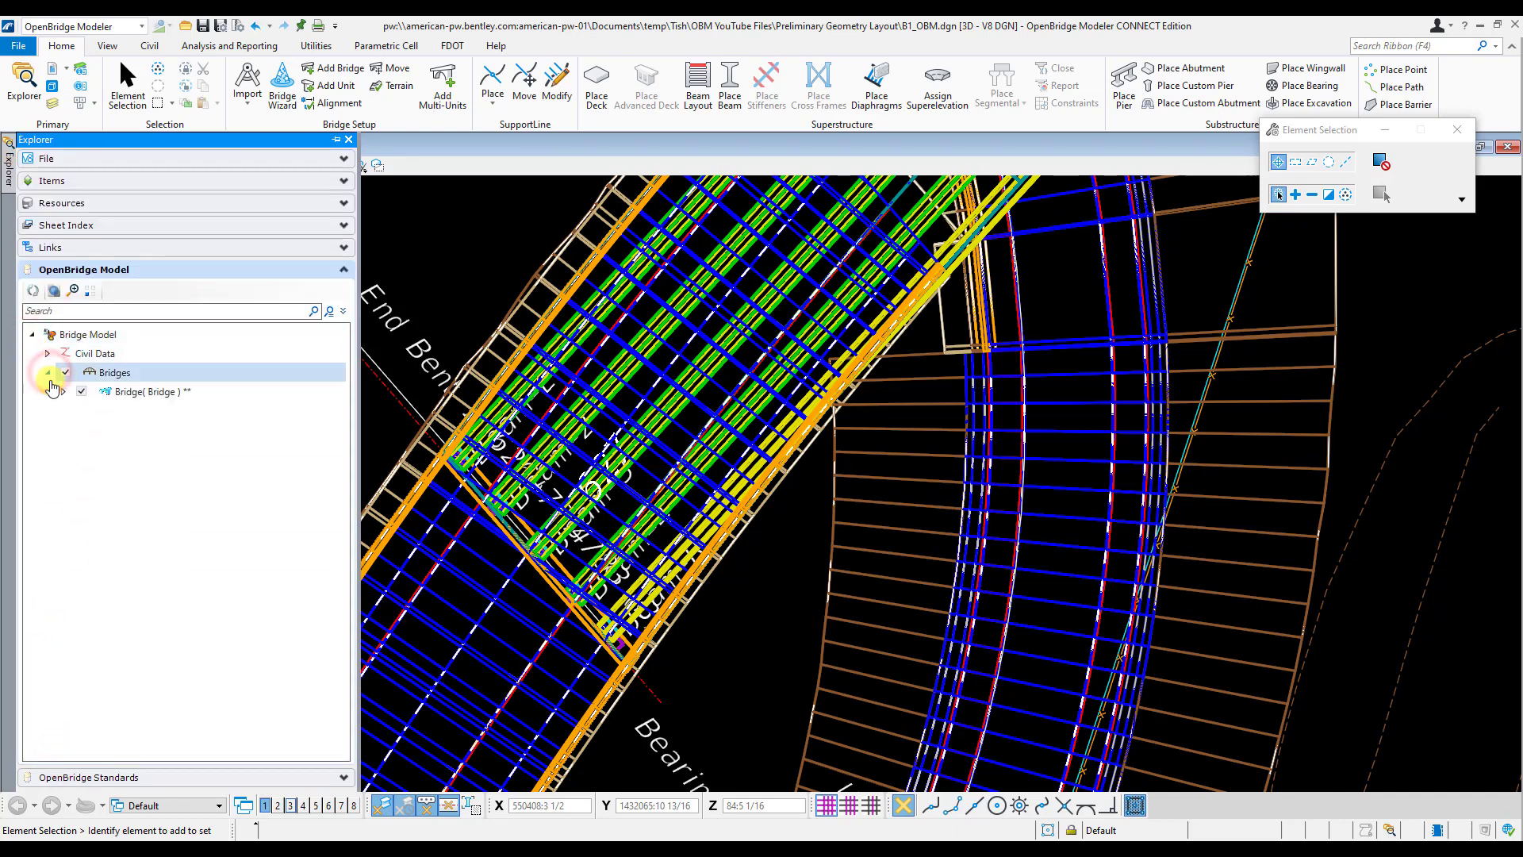
left_click(64, 392)
left_click(79, 430)
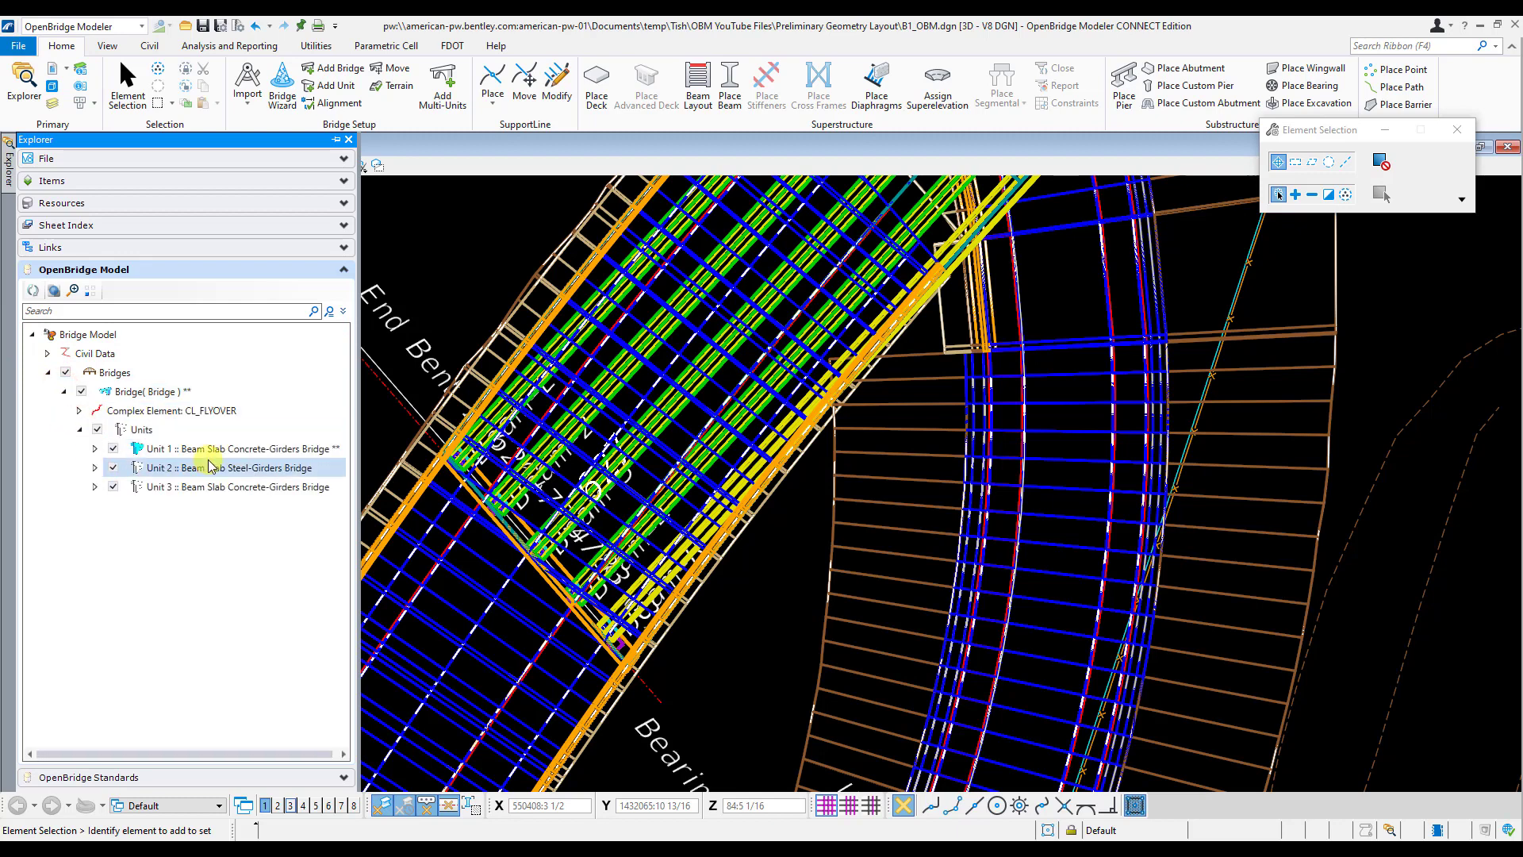
left_click(95, 449)
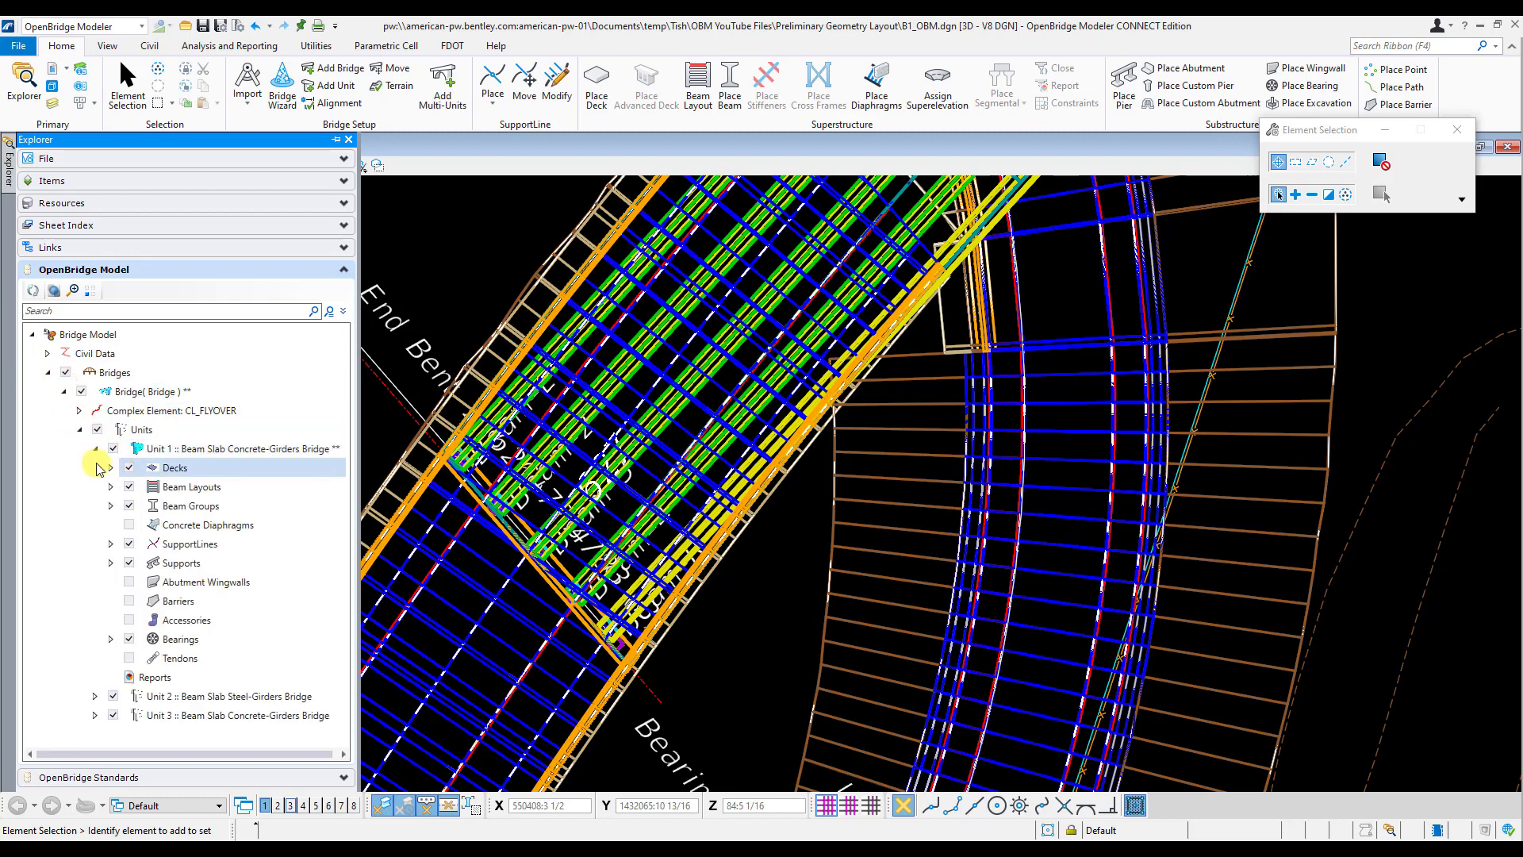
Look through the supports of Unit 1 and select the End Bent 1 support line among its SupportLines.
left_click(111, 563)
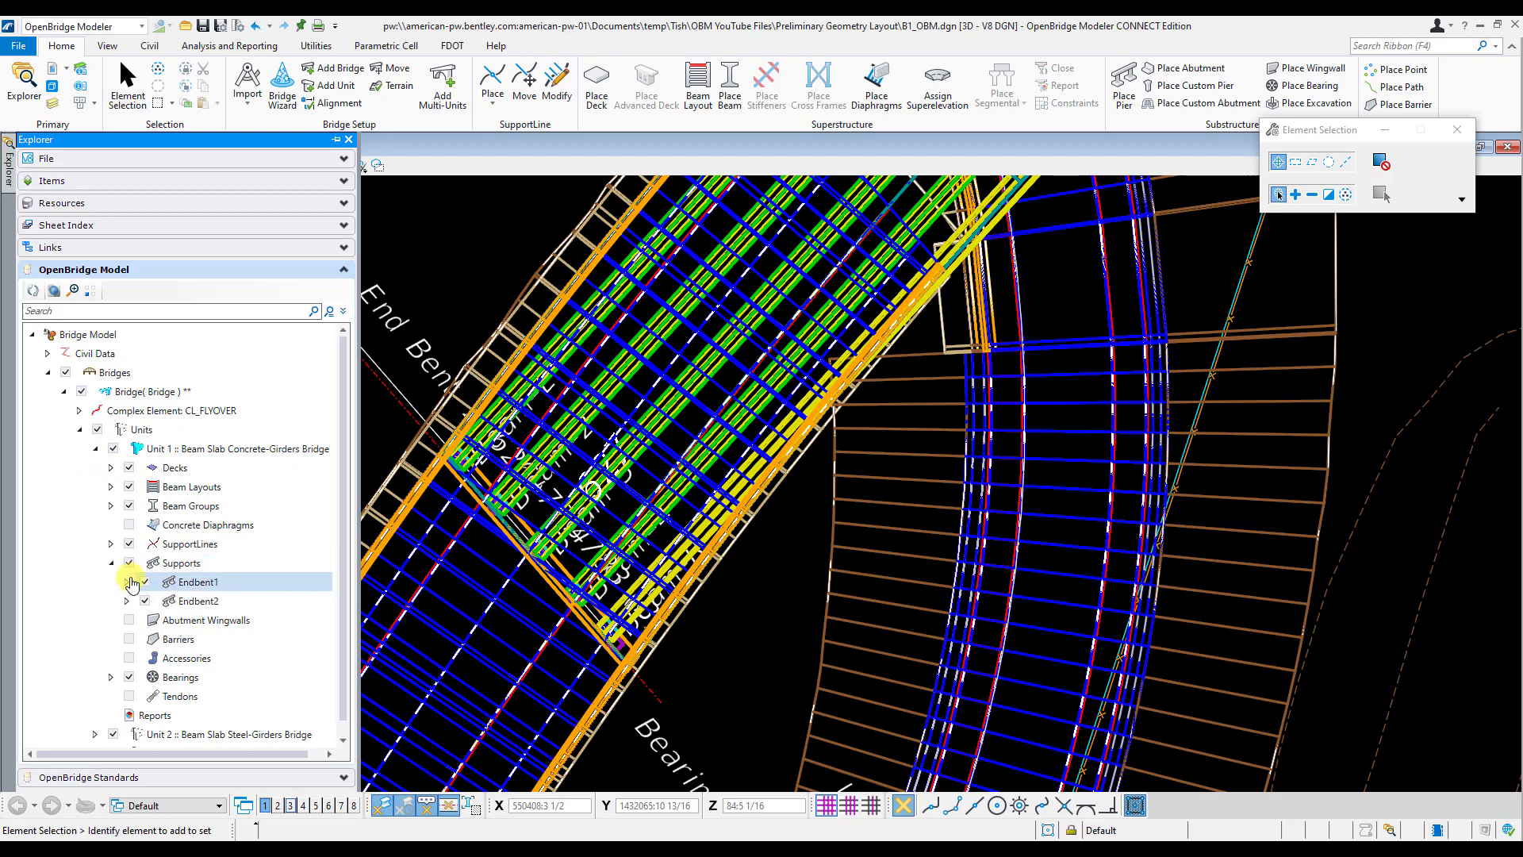
left_click(190, 585)
left_click(184, 564)
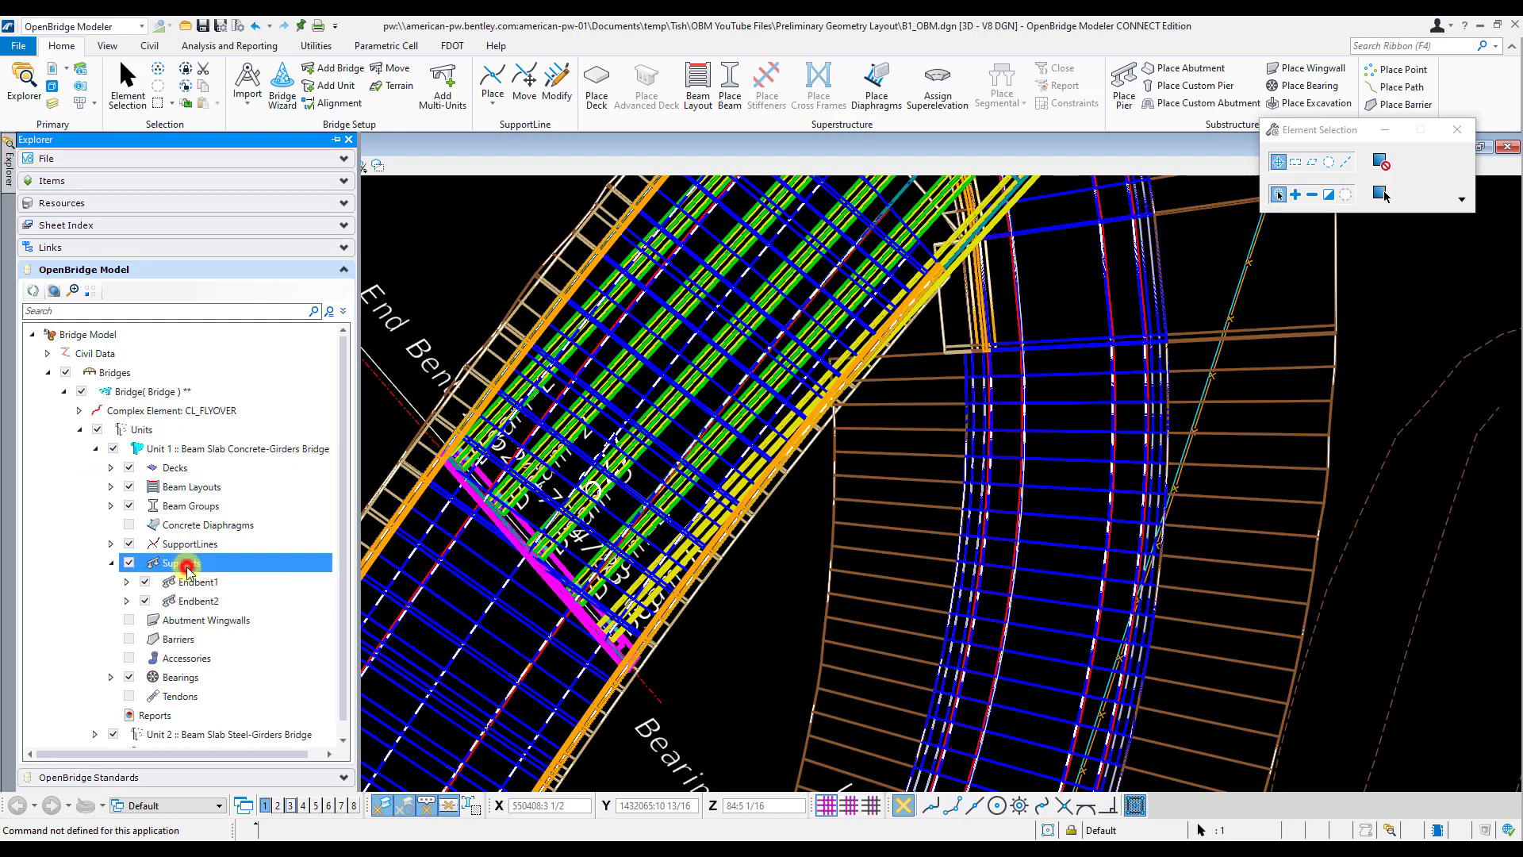
left_click(111, 563)
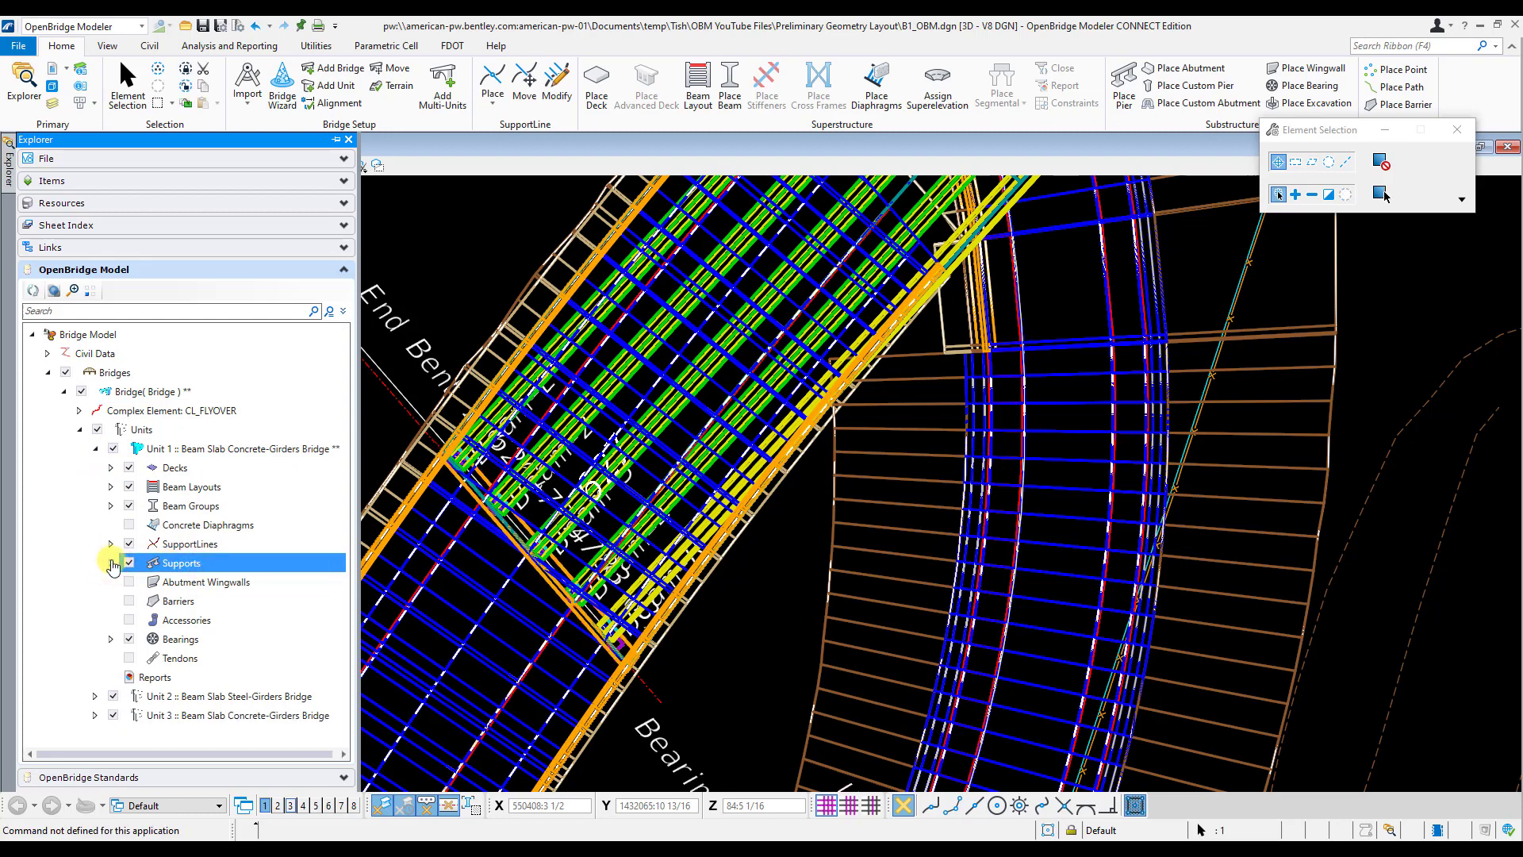
left_click(111, 544)
left_click(258, 564)
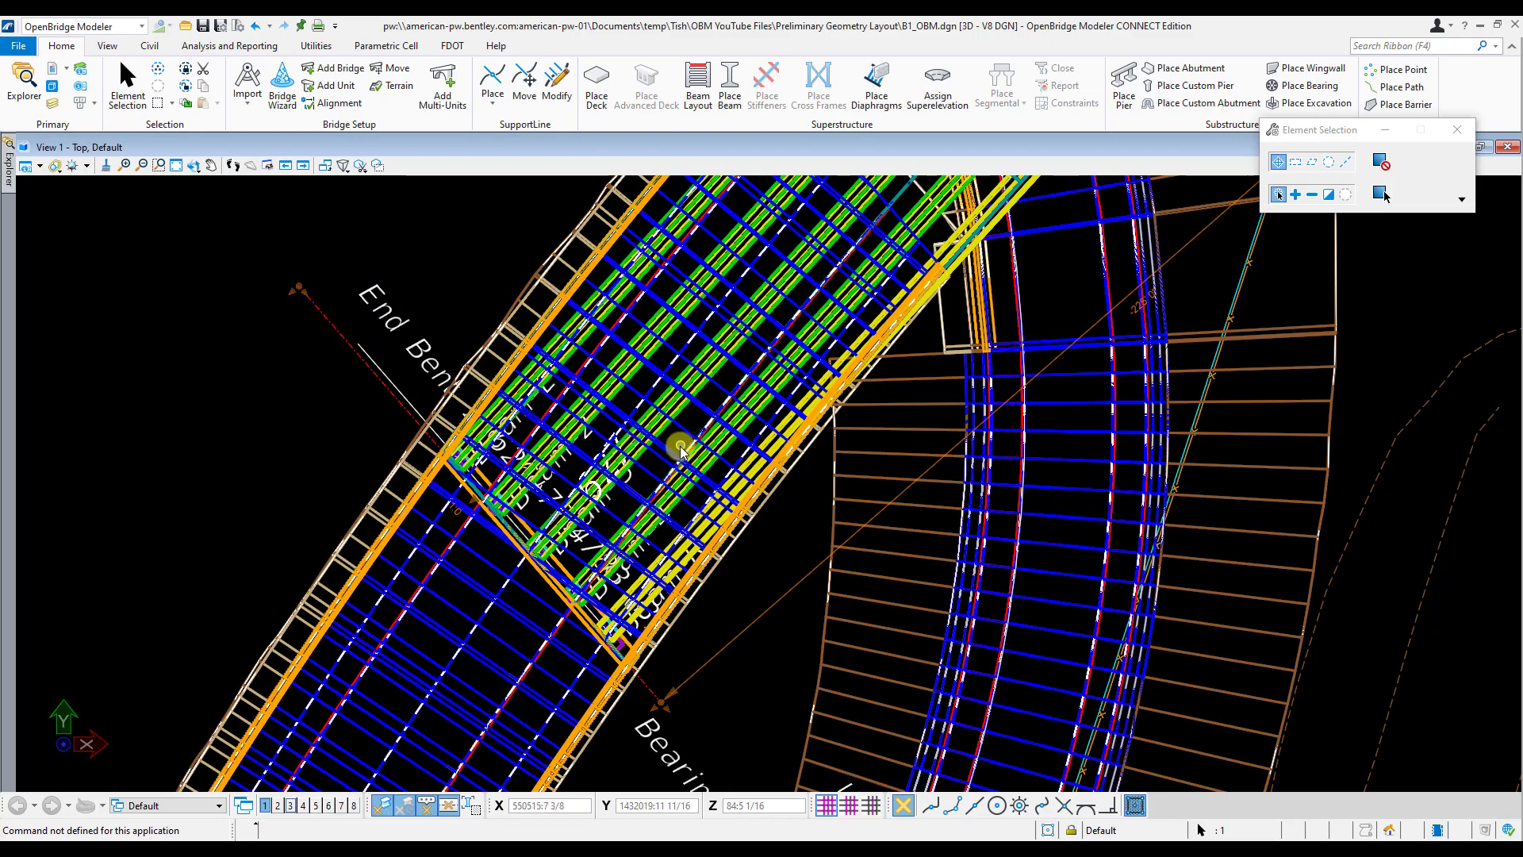
Examine the End Bent 1 support line and its span dimension relative to the crossing road and the next bearing line.
scroll(714, 405, "down", 2)
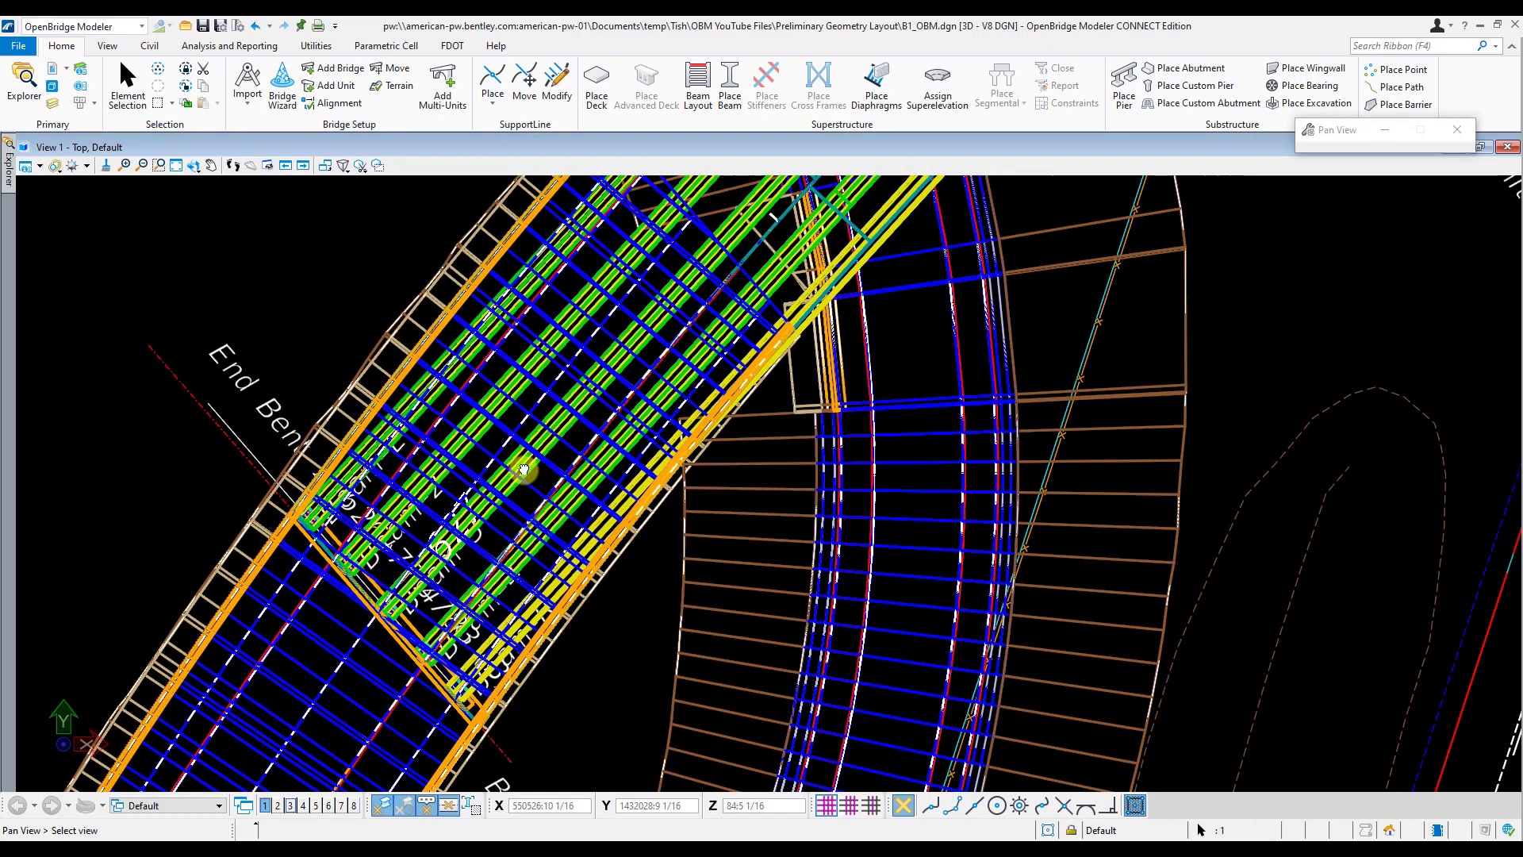
scroll(473, 482, "down", 1)
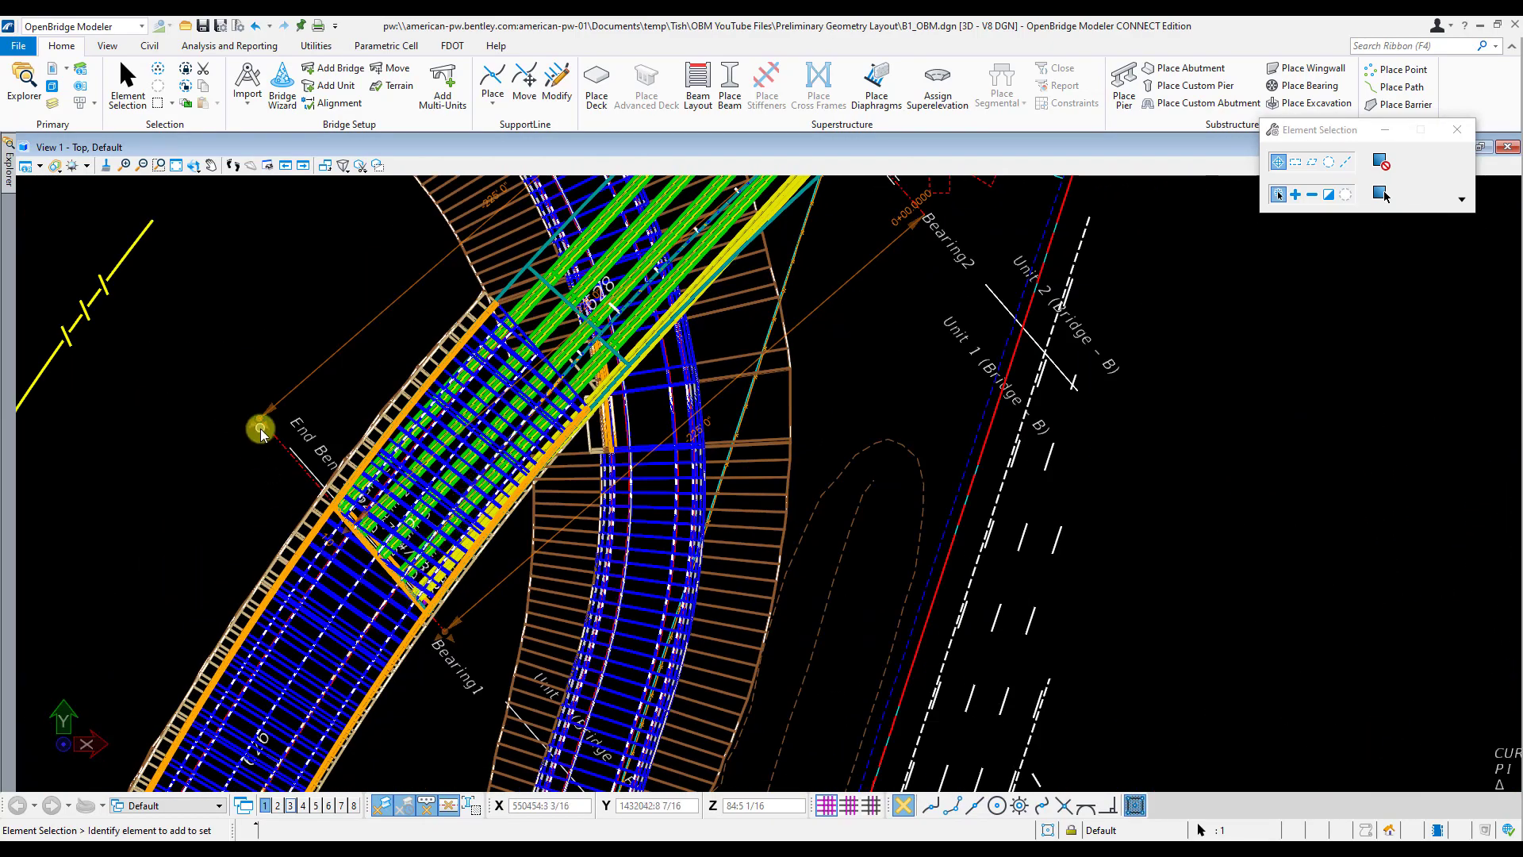
scroll(260, 429, "down", 1)
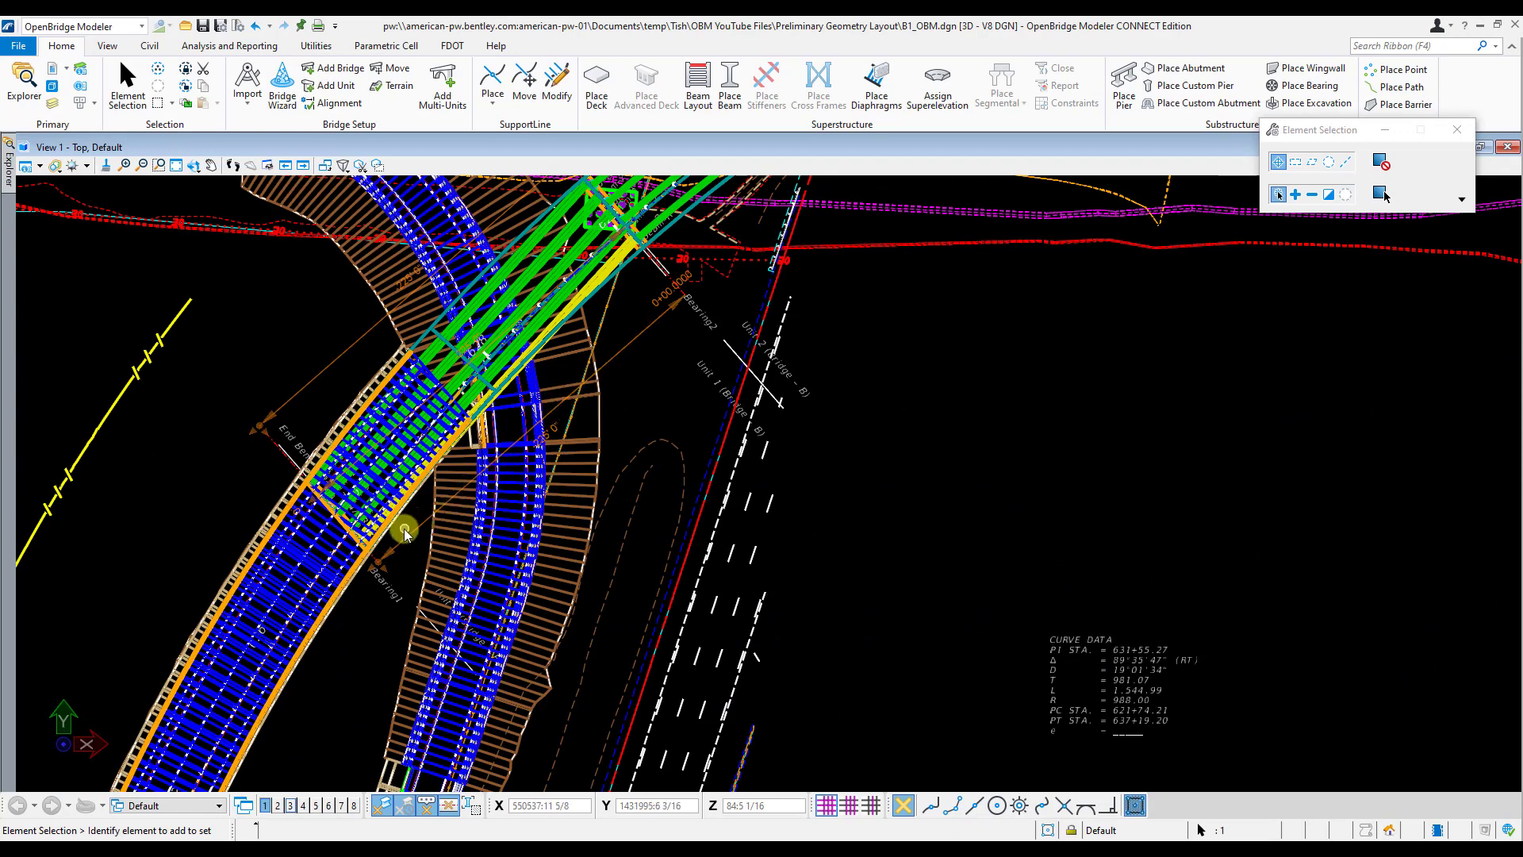
scroll(403, 529, "up", 1)
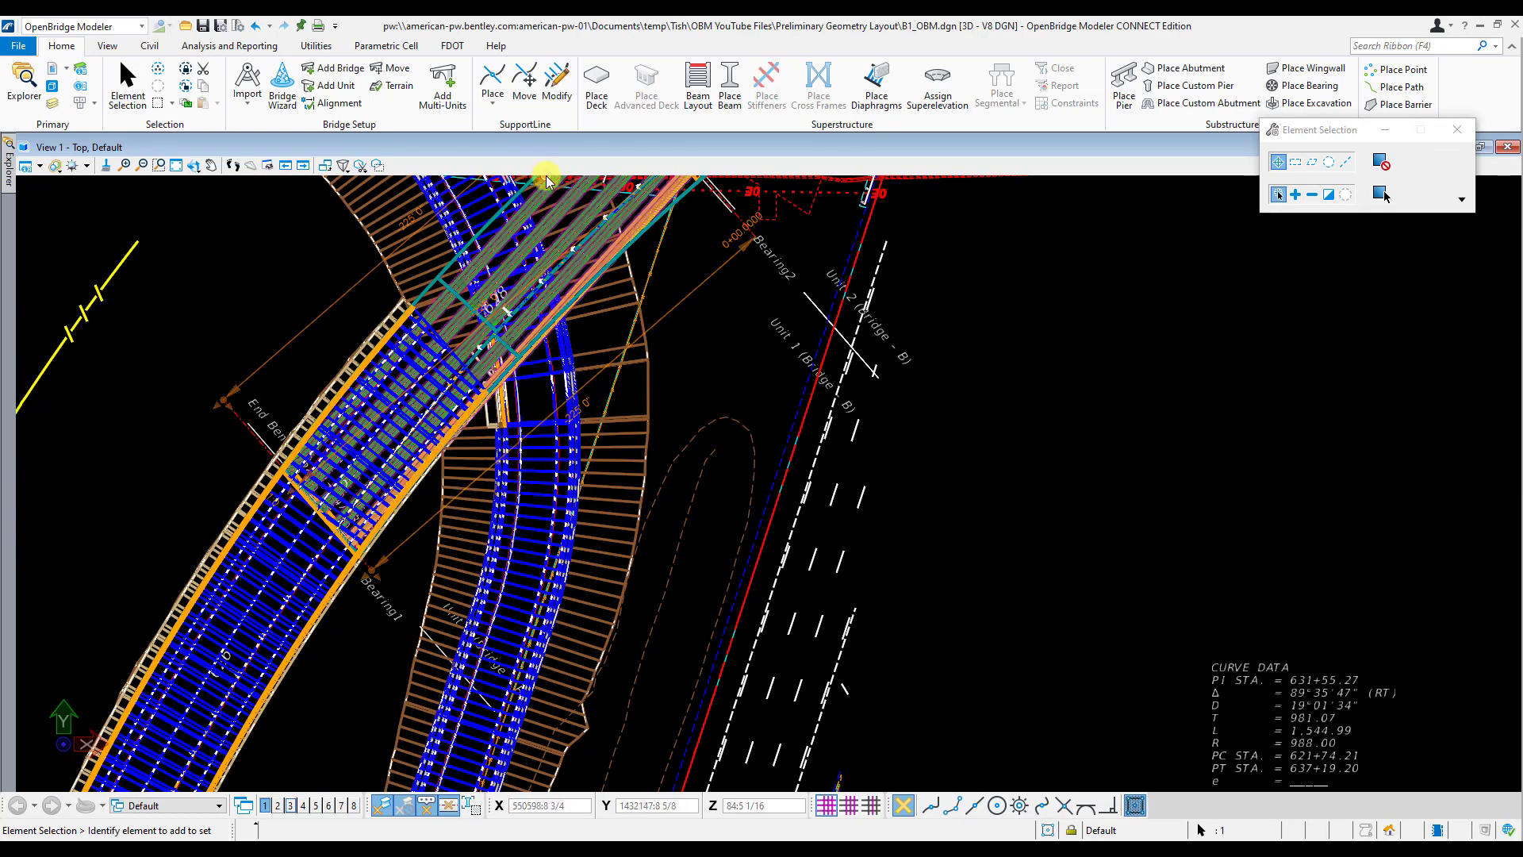
left_click(493, 87)
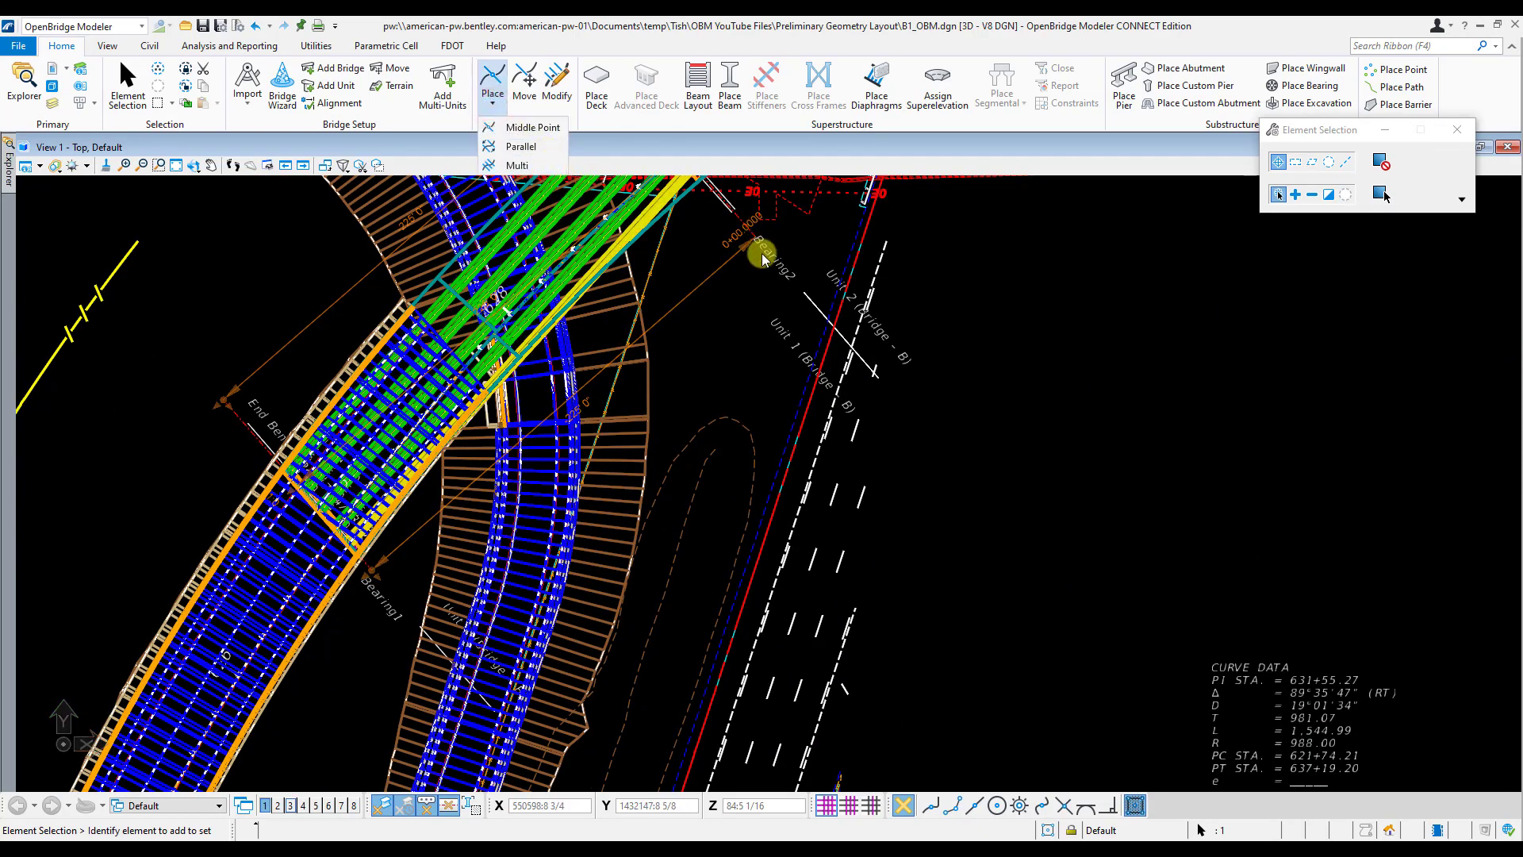
left_click(721, 330)
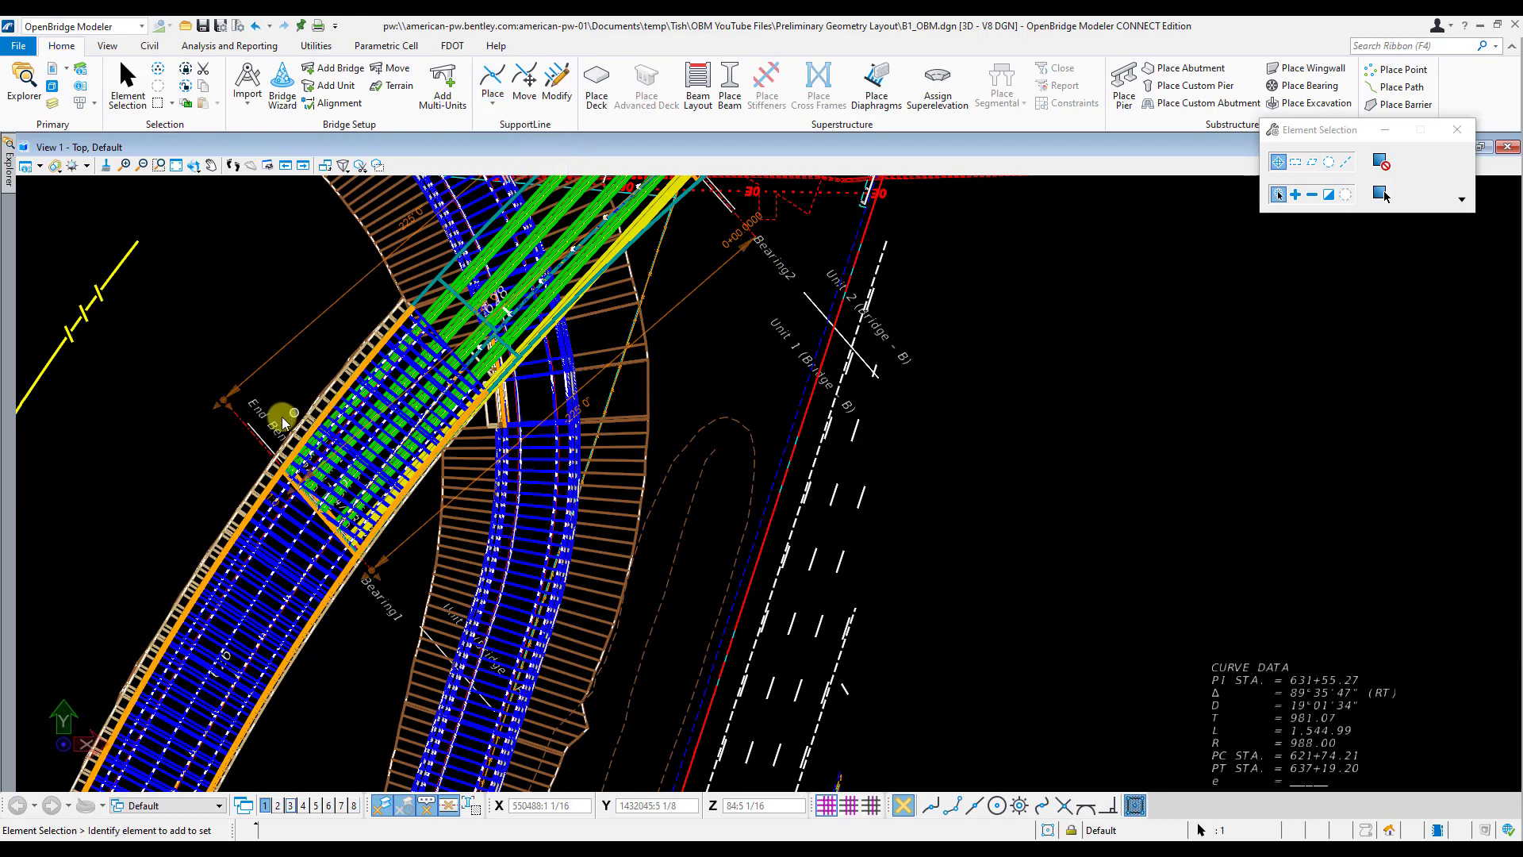
scroll(230, 422, "up", 2)
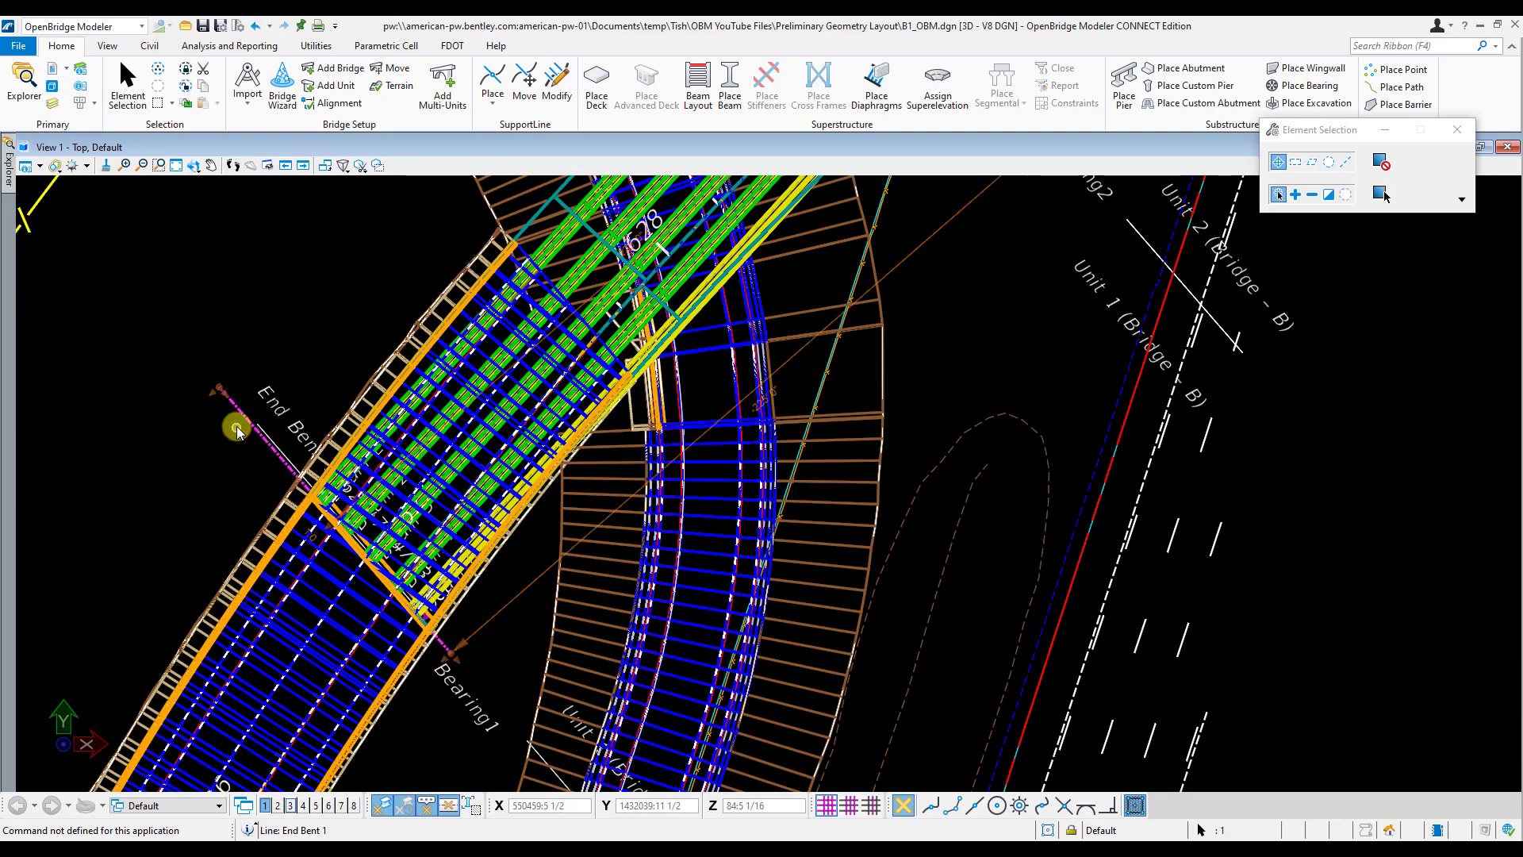
scroll(235, 428, "down", 2)
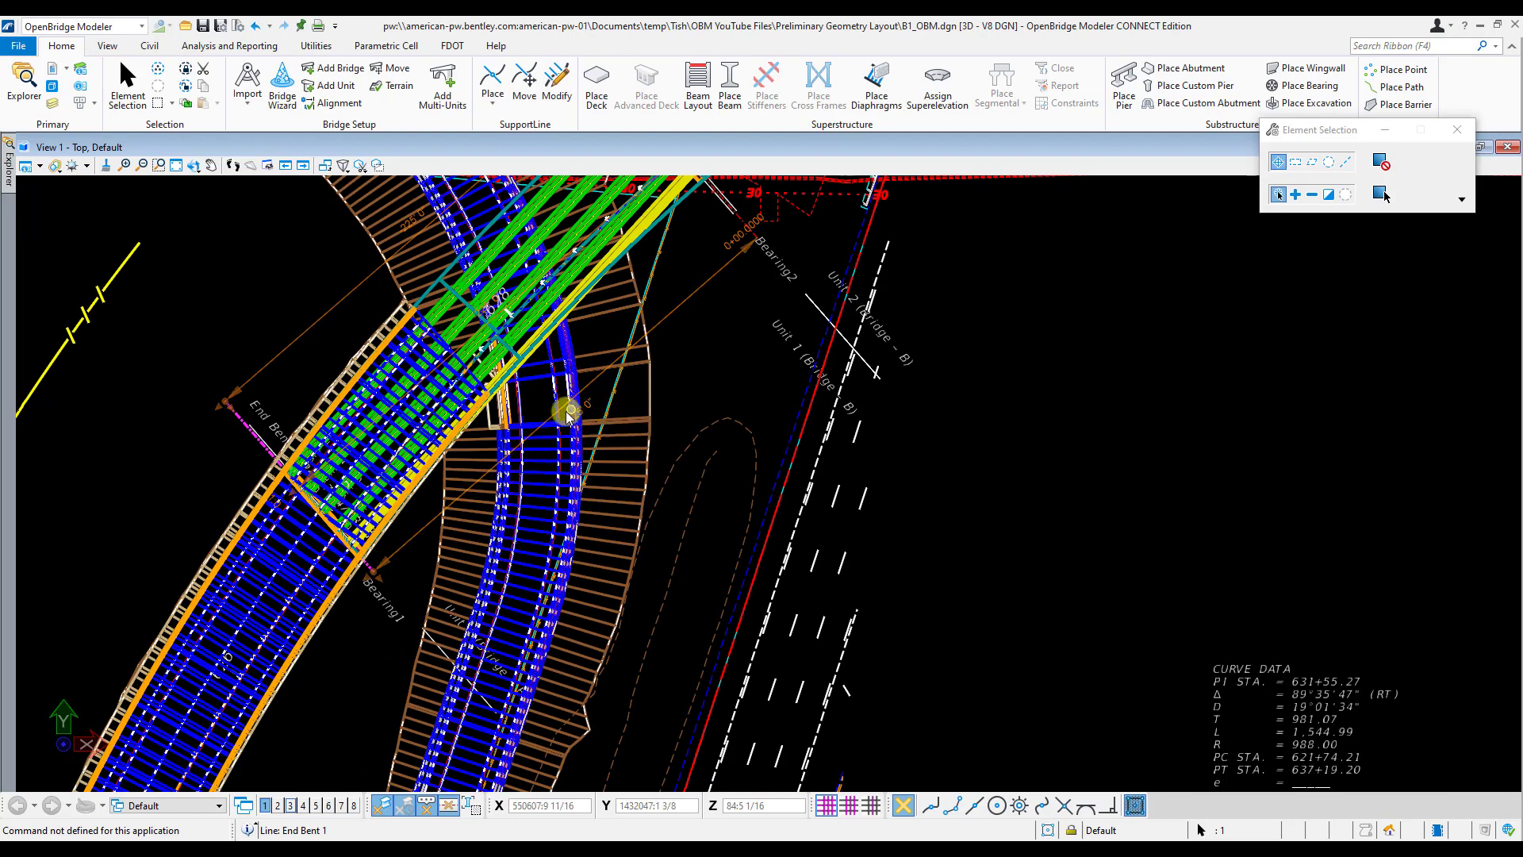
scroll(575, 429, "up", 3)
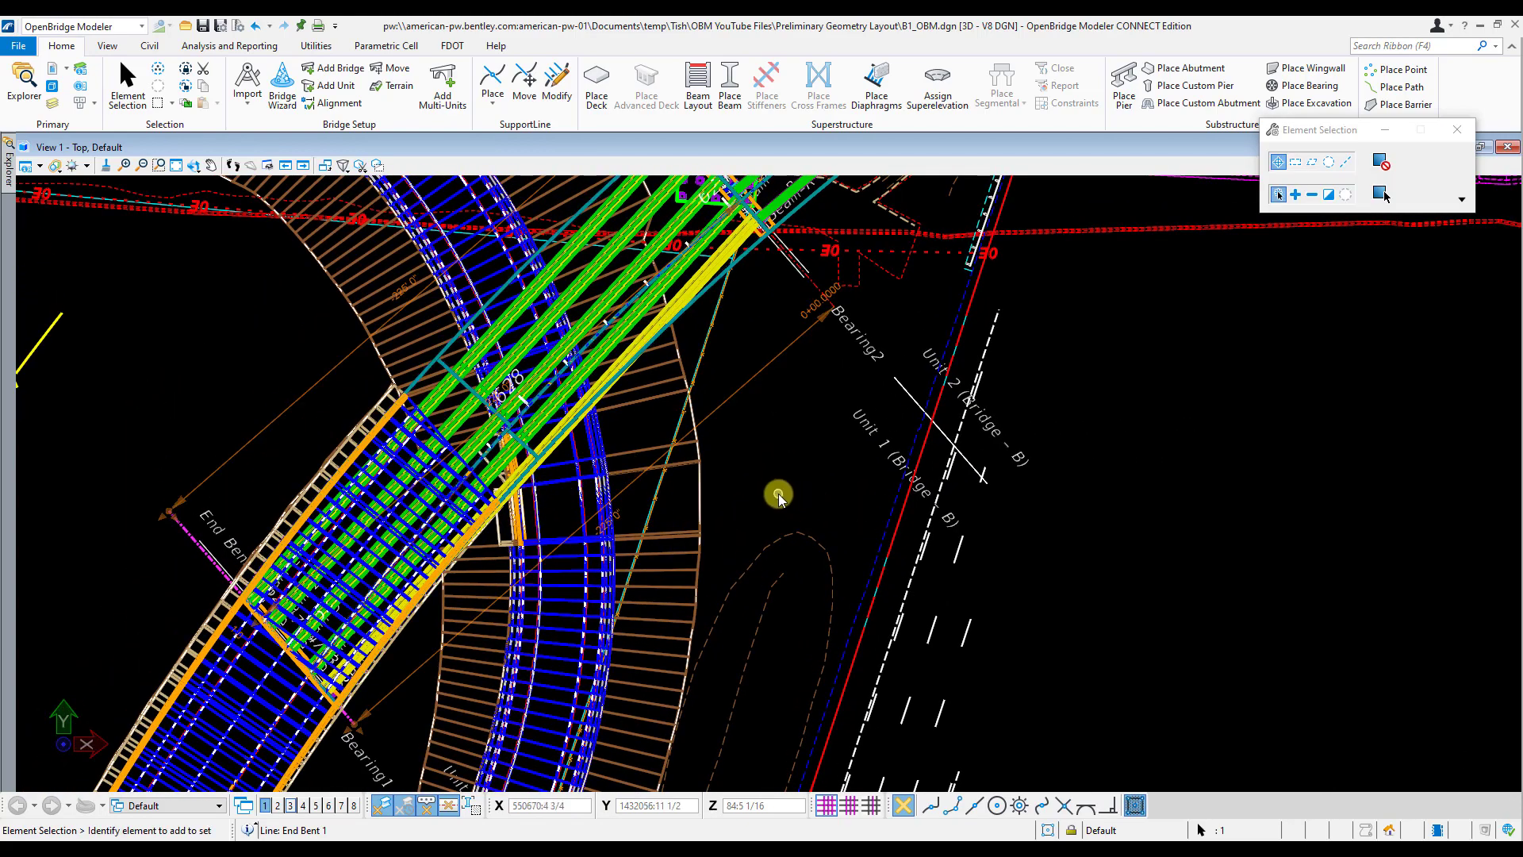
Turn off the display of the road model reference MODLRD02.dgn, clear the selection and close the references.
left_click(197, 164)
left_click(54, 70)
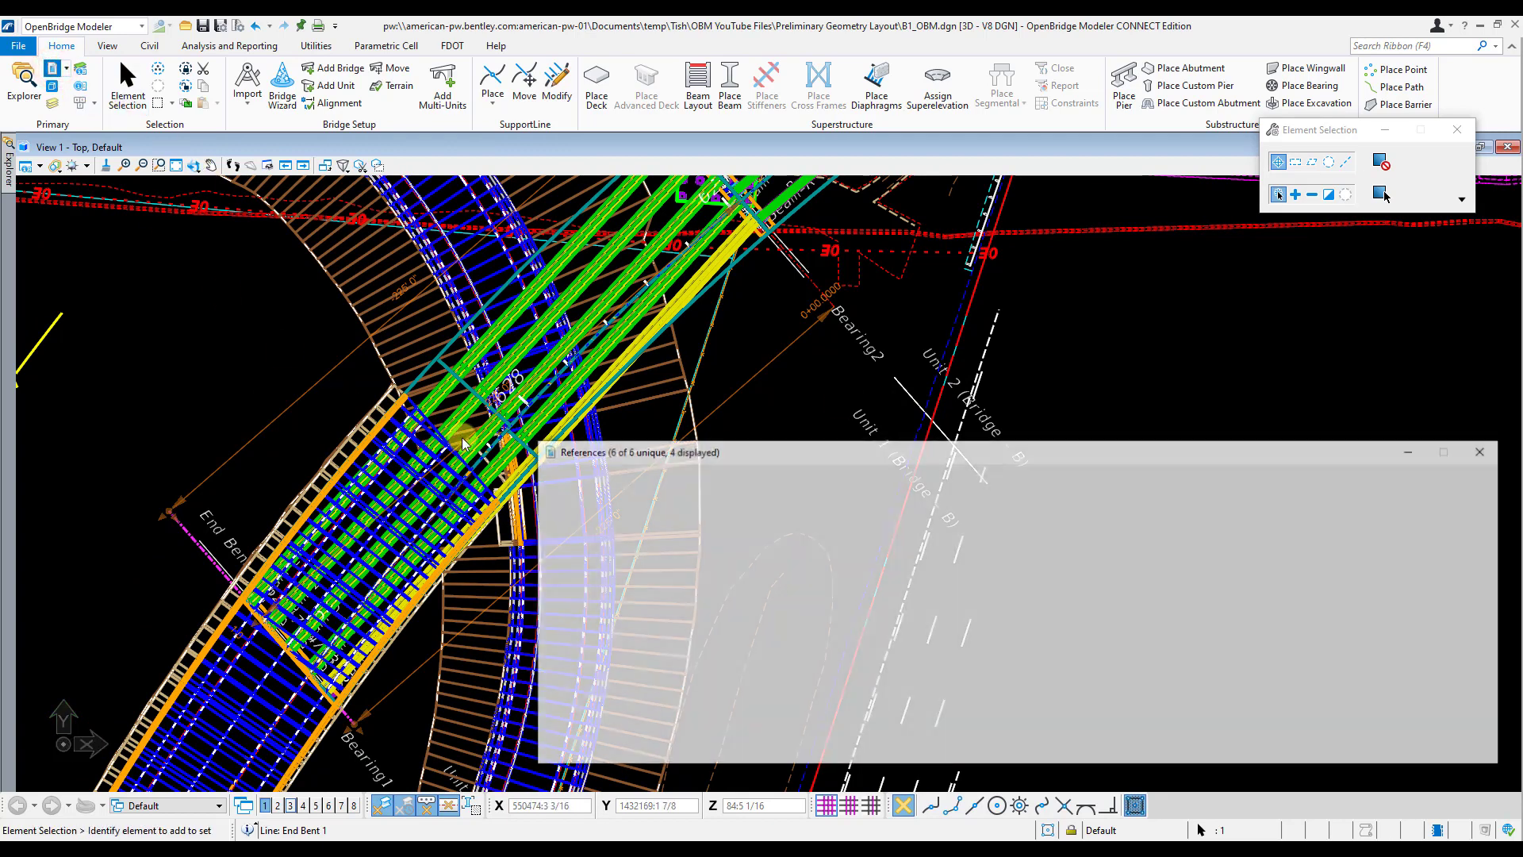
left_click(1392, 590)
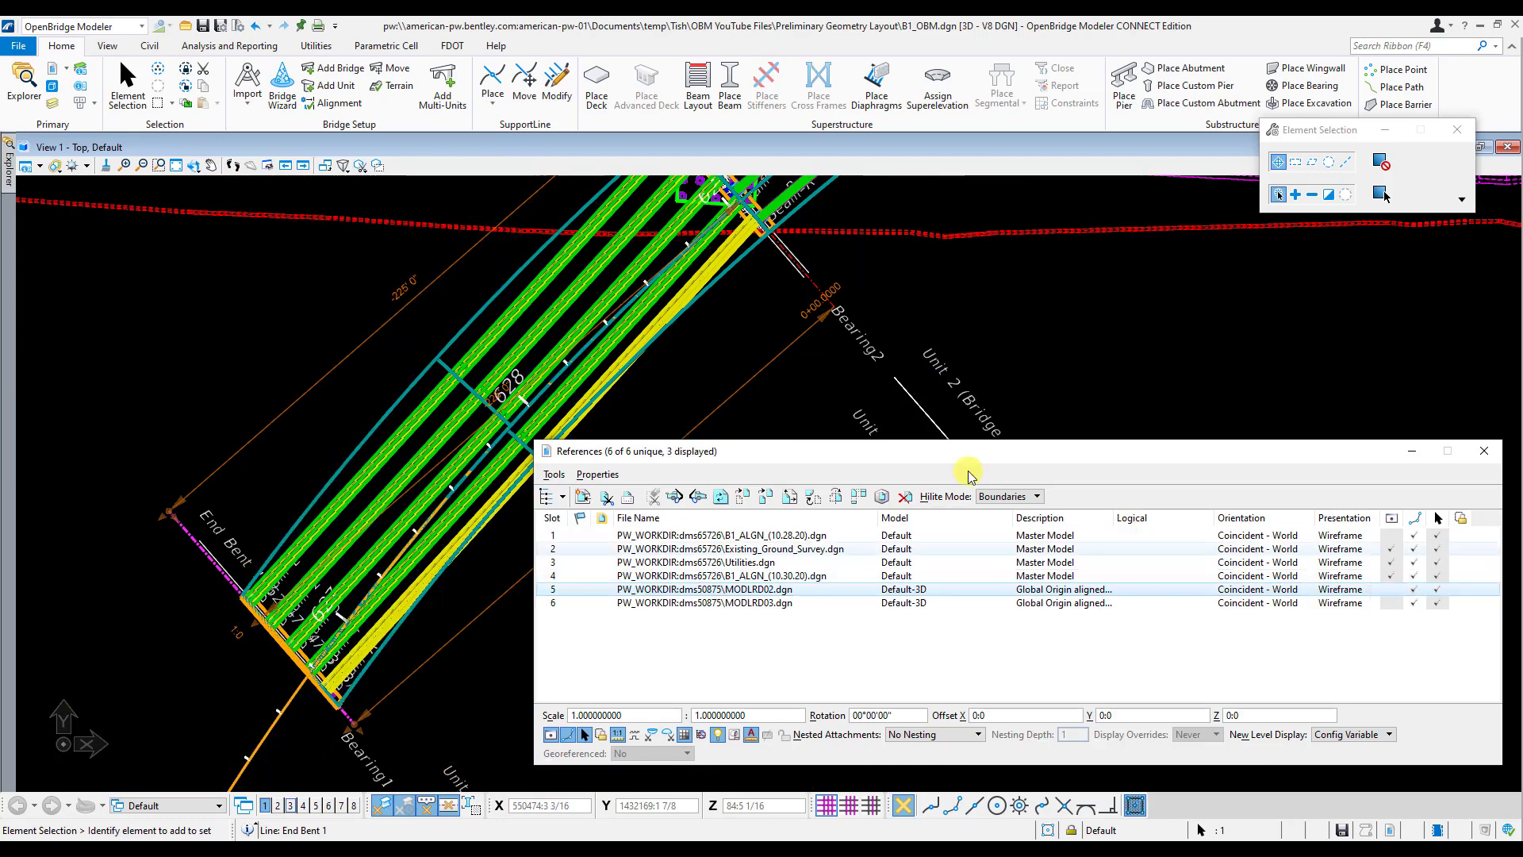
left_click(240, 321)
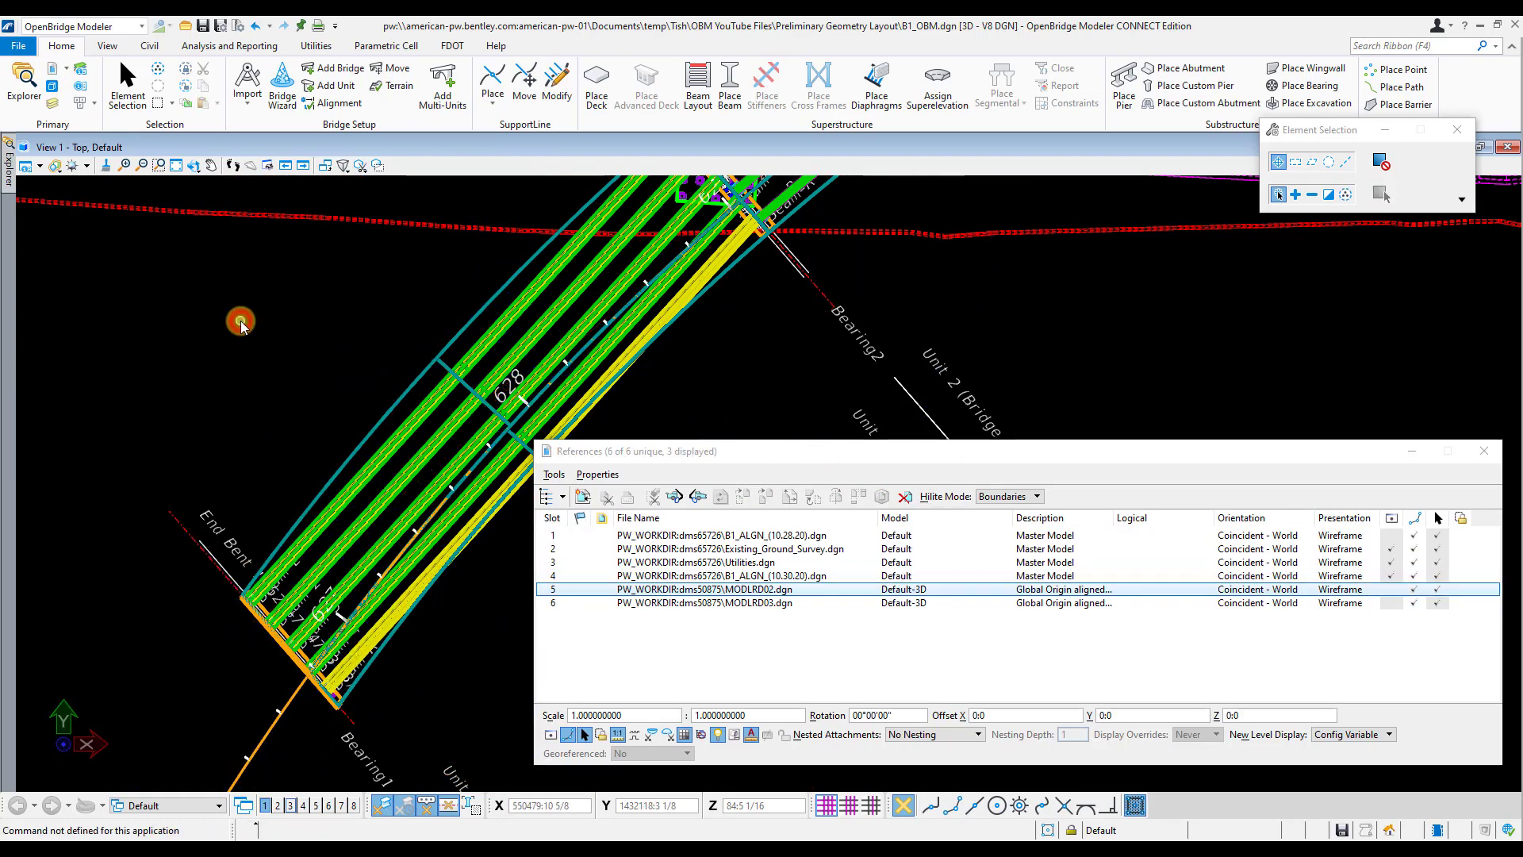
left_click(314, 349)
left_click(1485, 451)
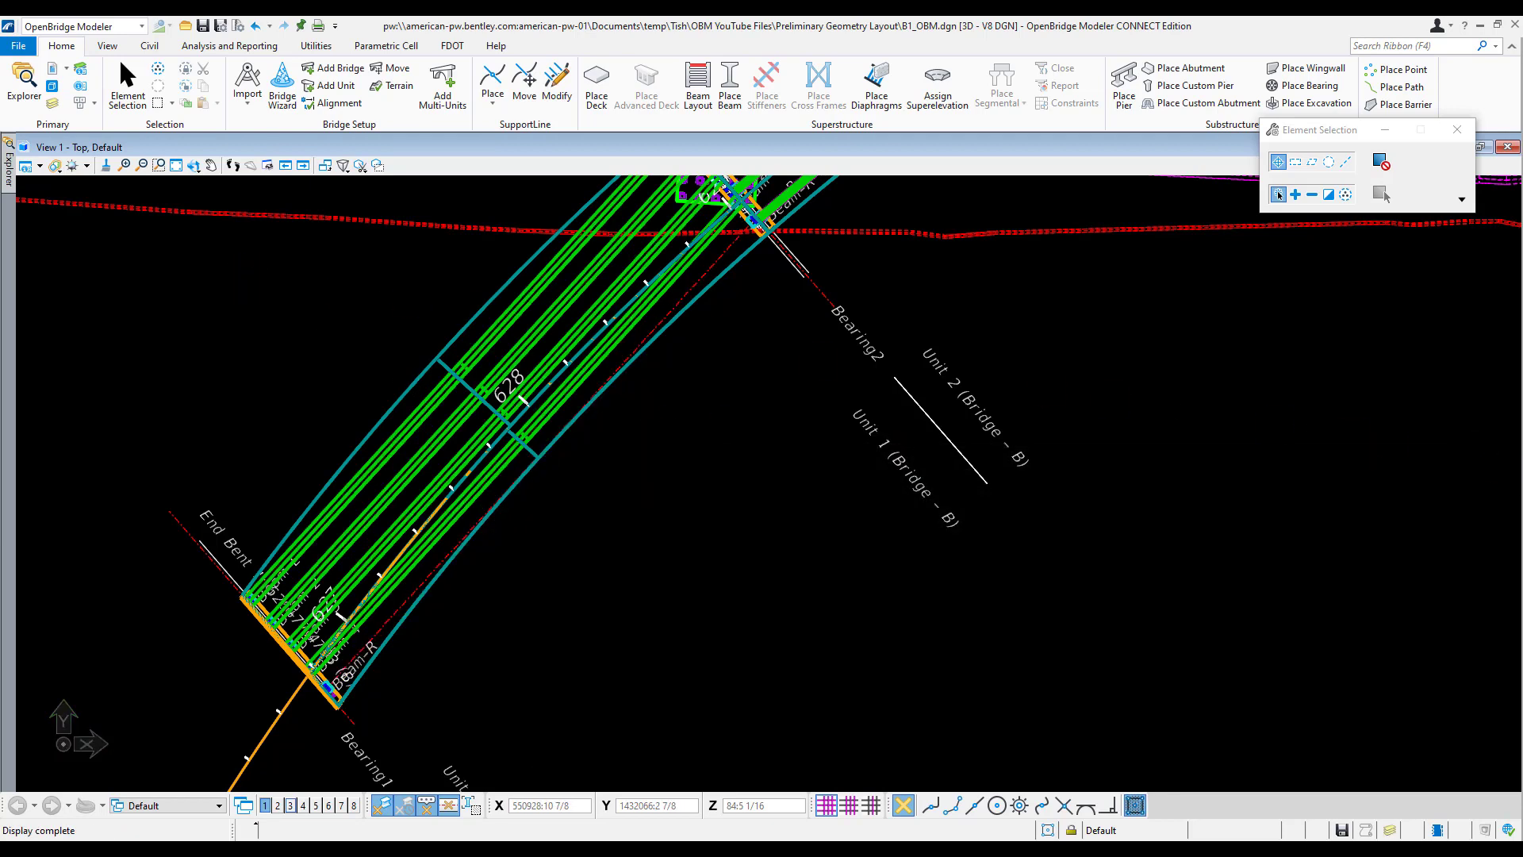
Hide the remaining beams of the first span, keeping its deck outline and beam layout lines displayed.
left_click(553, 557)
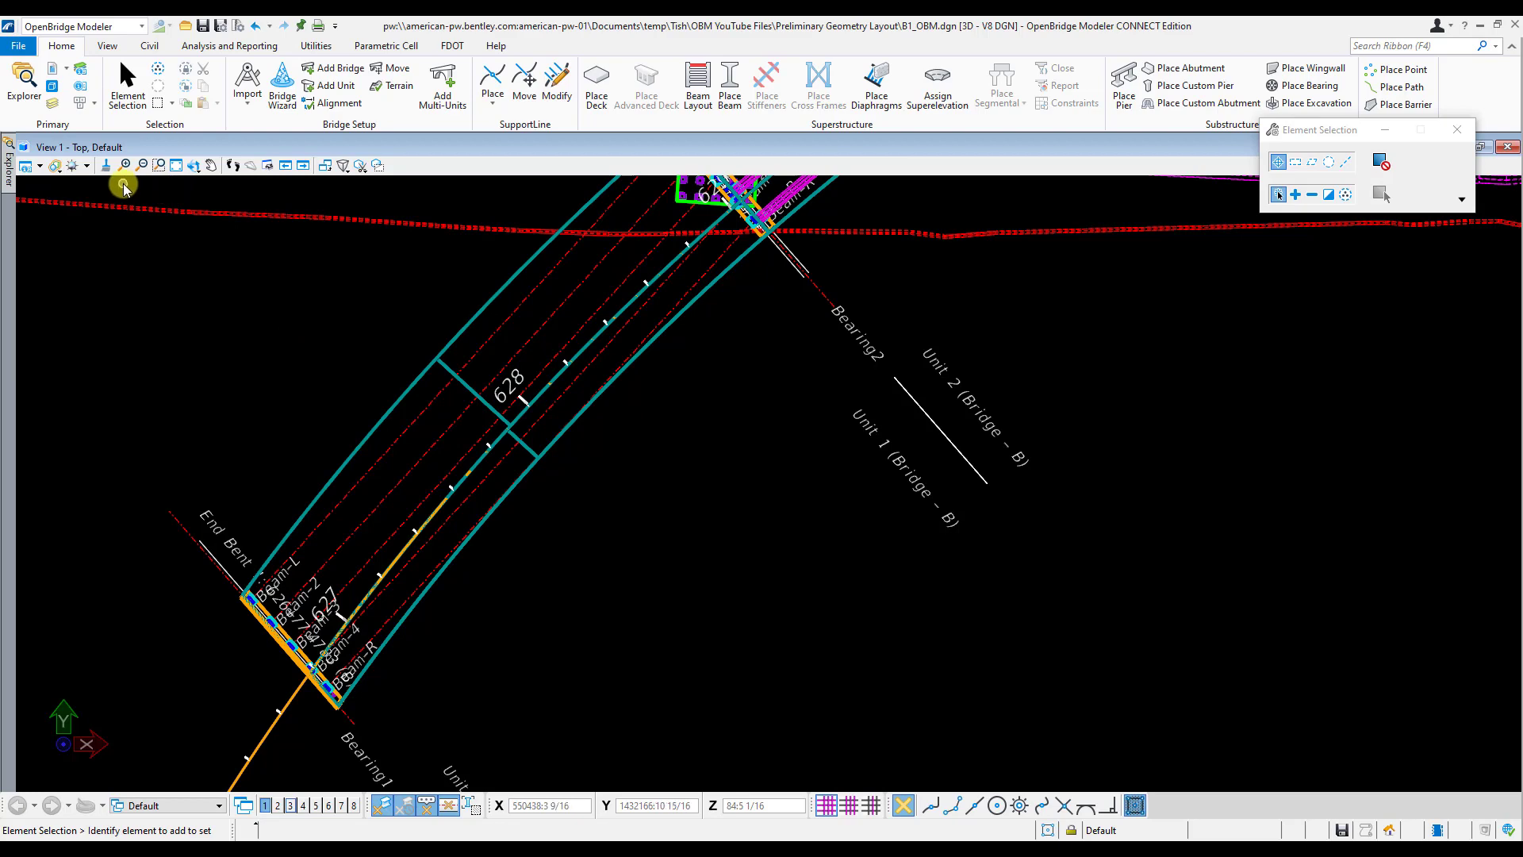
left_click(454, 422)
left_click(320, 366)
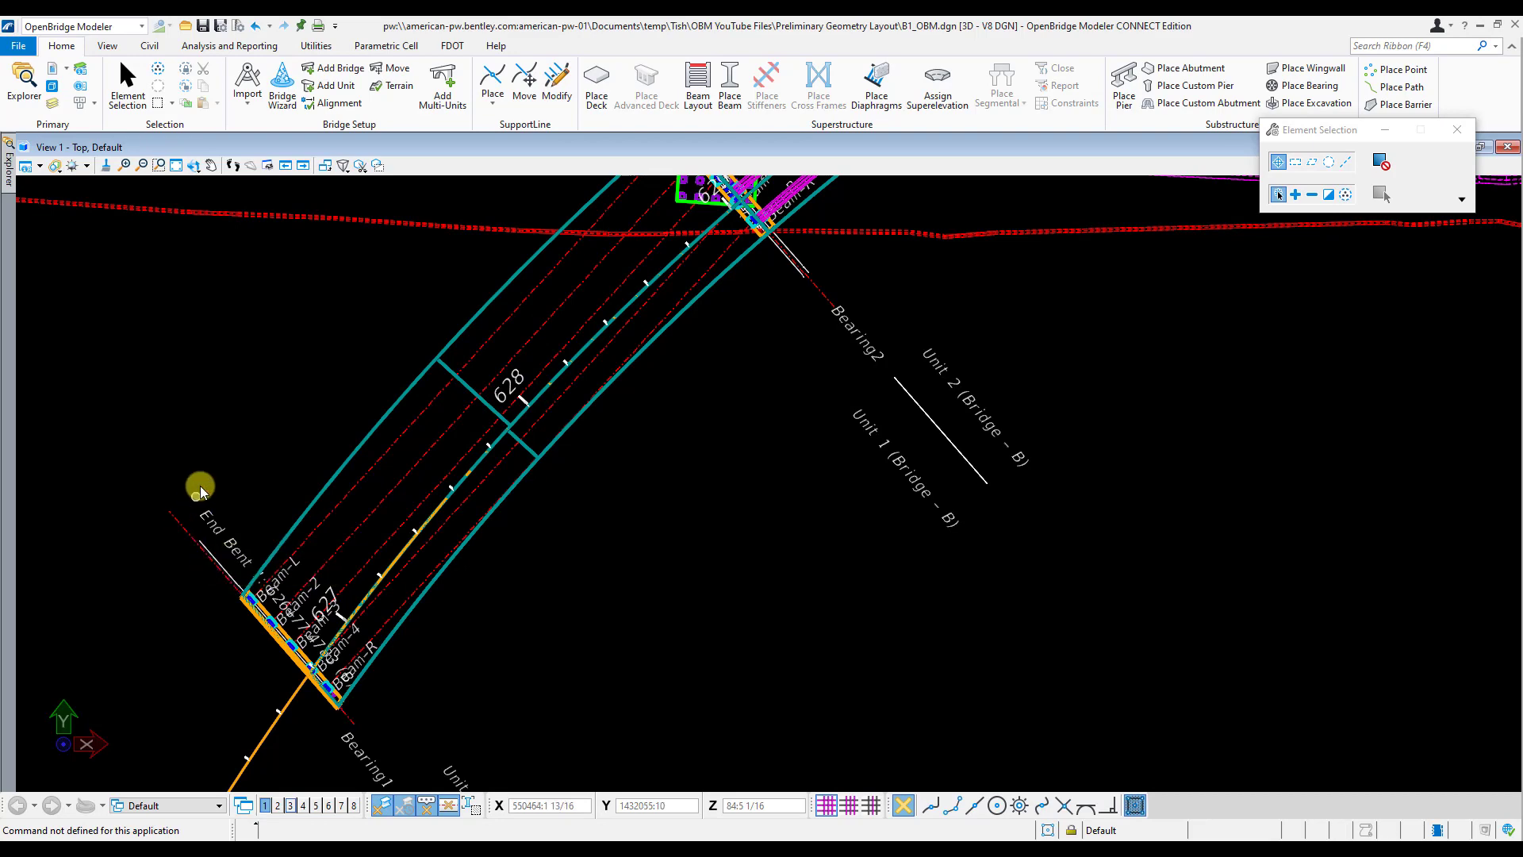
Set the End Bent 1 support line's offset distance along the first span to -134' 9 15/16".
left_click(181, 525)
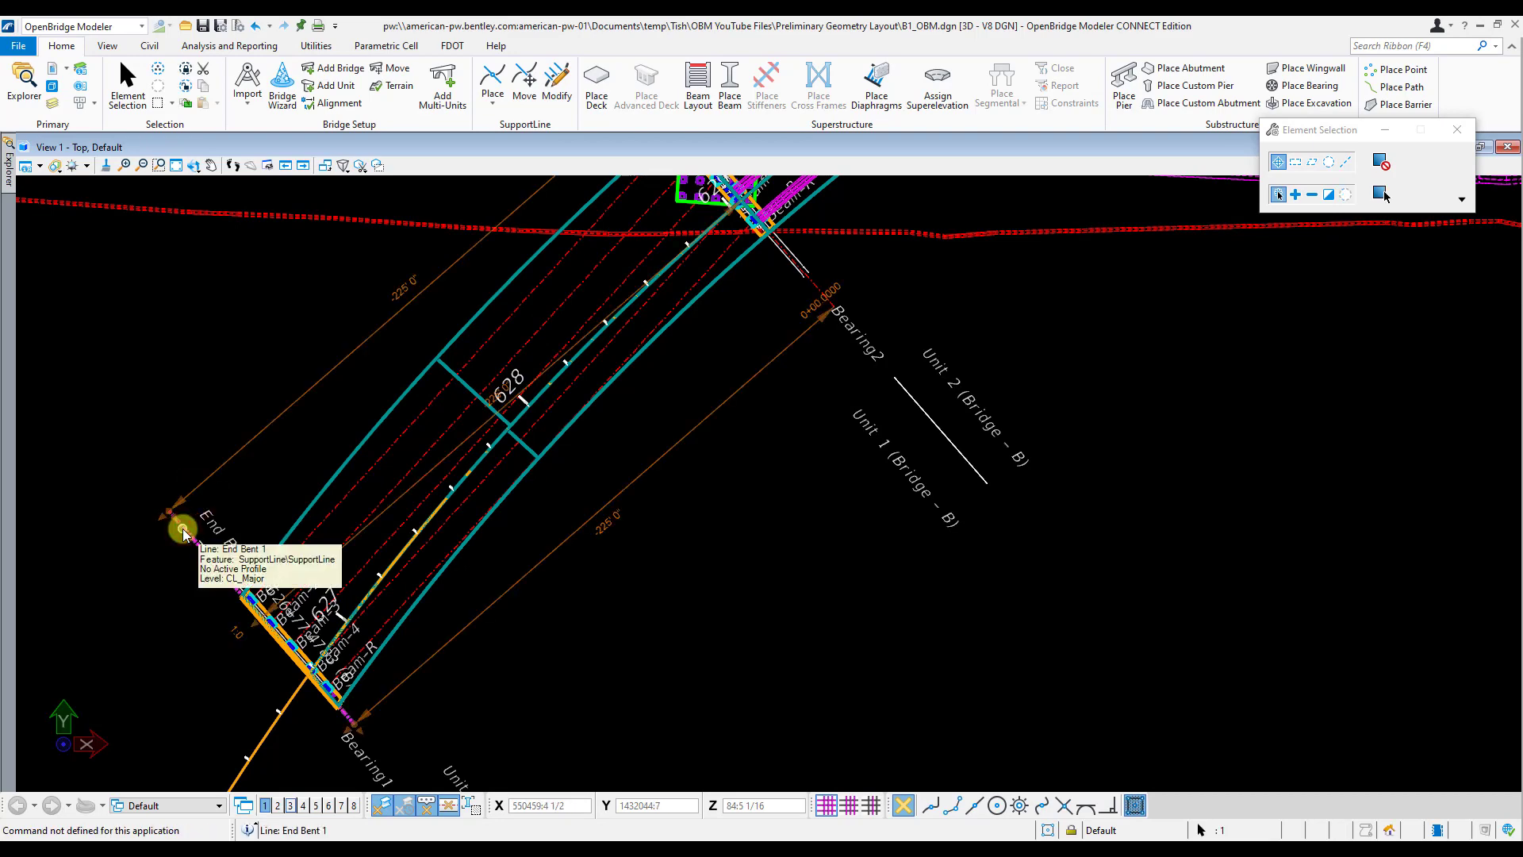
scroll(505, 408, "up", 1)
left_click(490, 407)
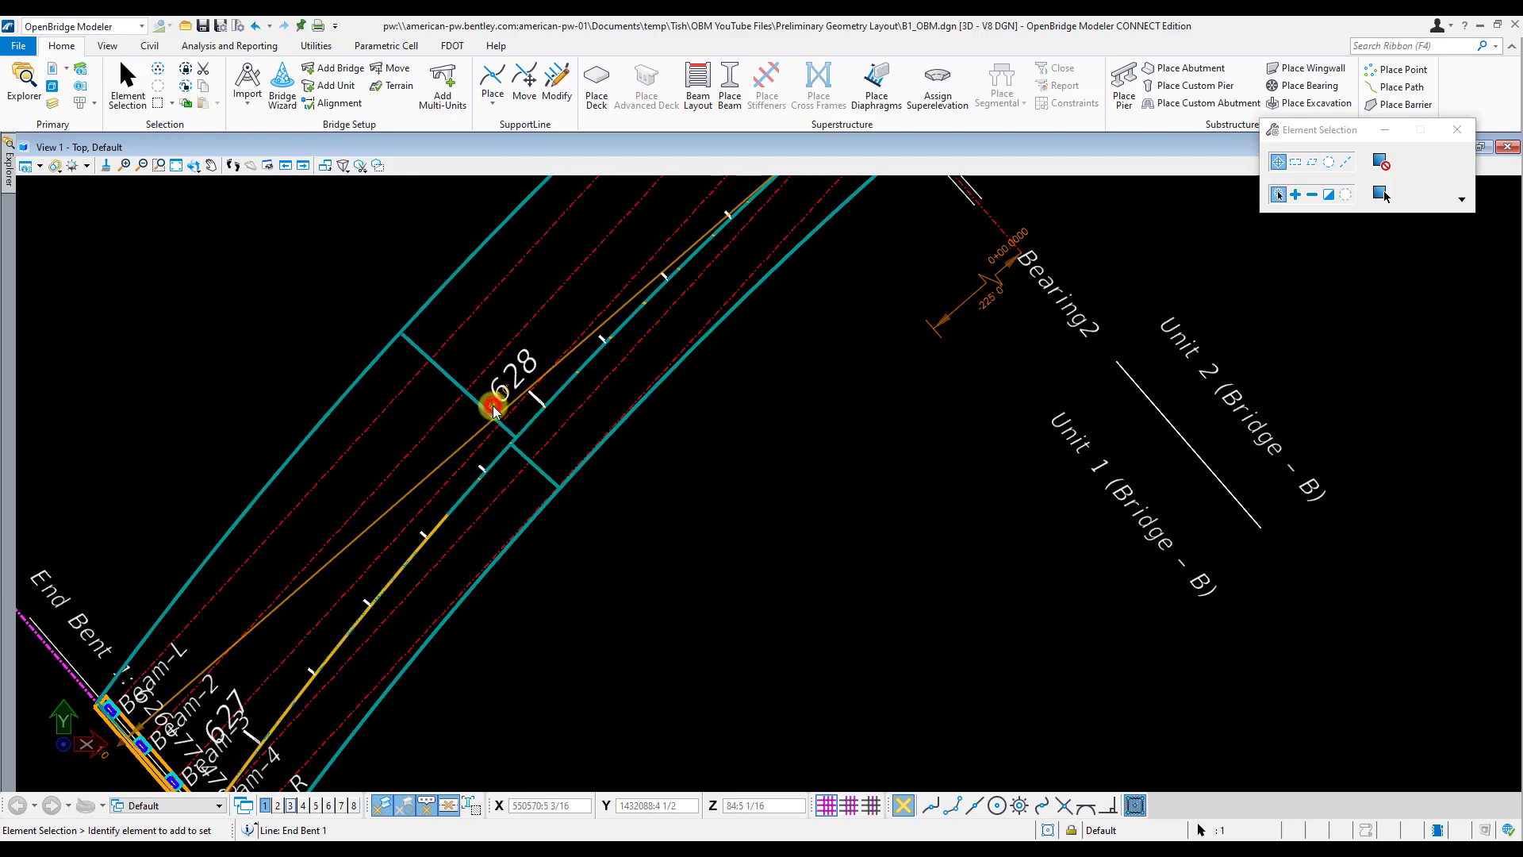
left_click(492, 409)
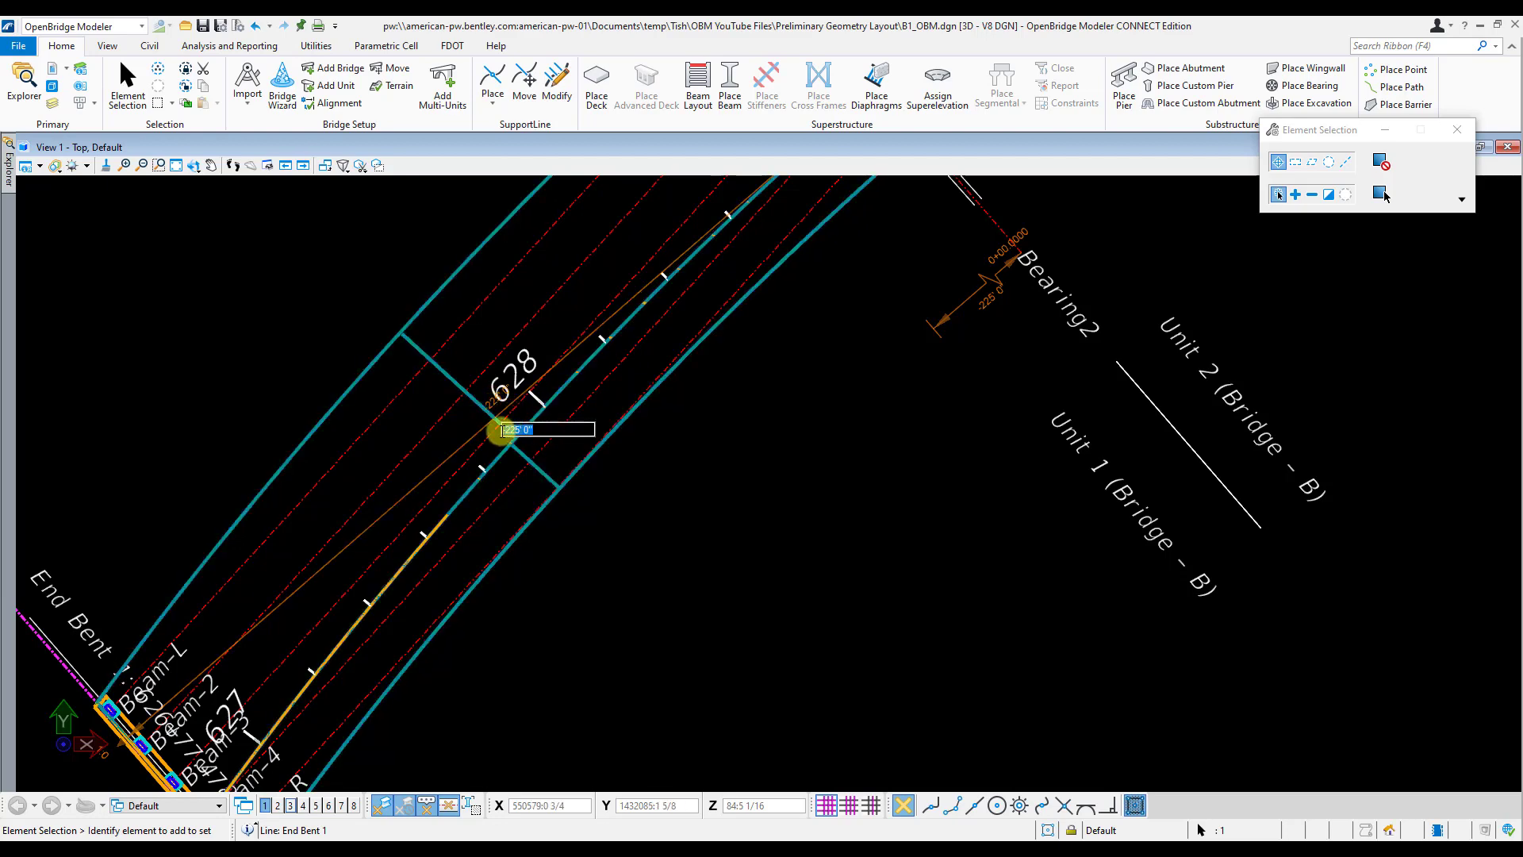
scroll(536, 431, "down", 1)
left_click_drag(539, 431, 526, 431)
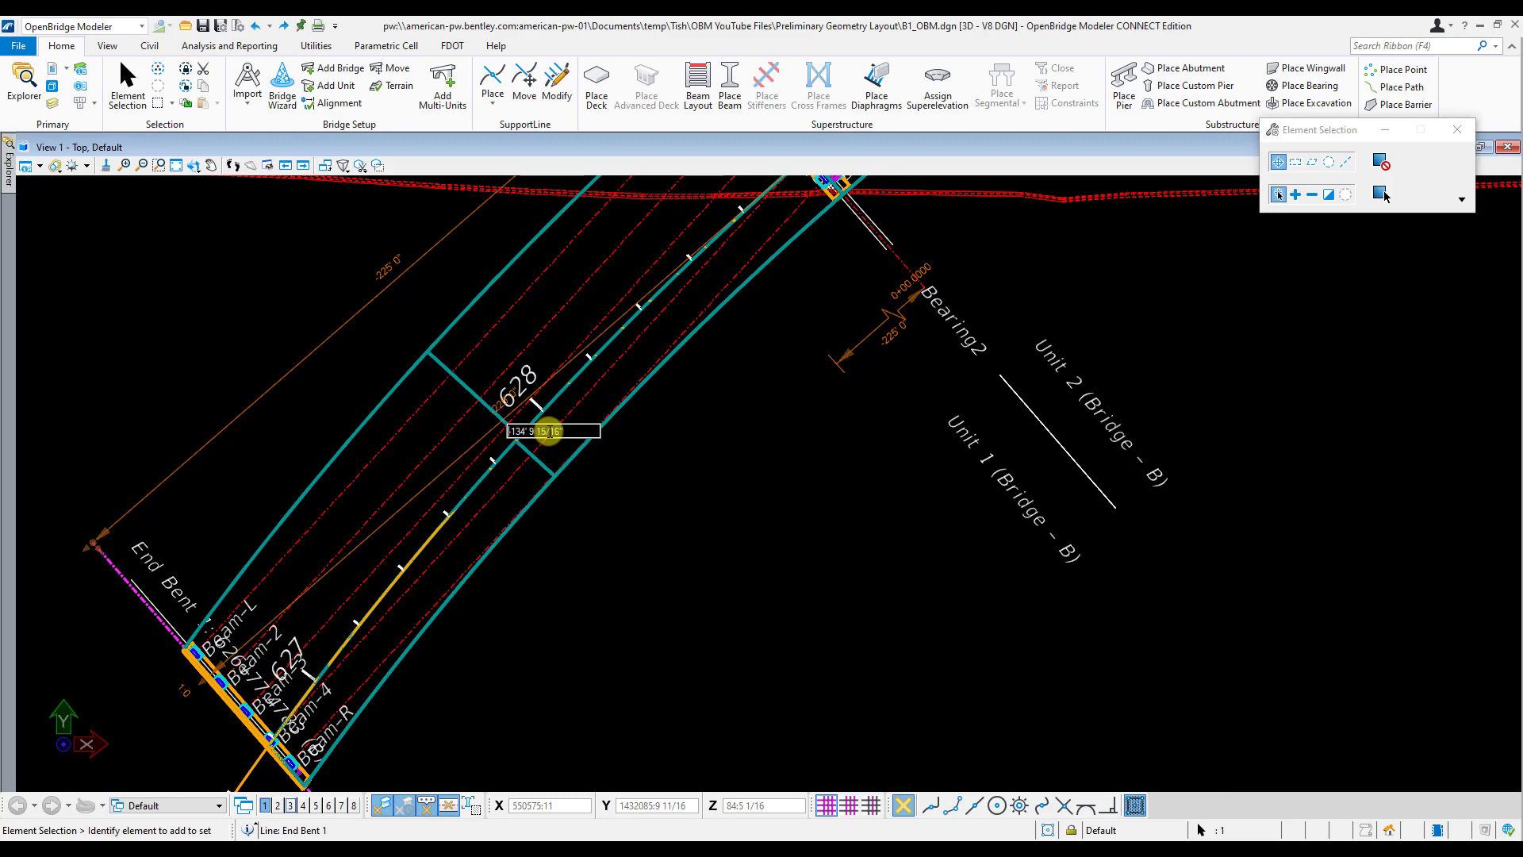
left_click(612, 469)
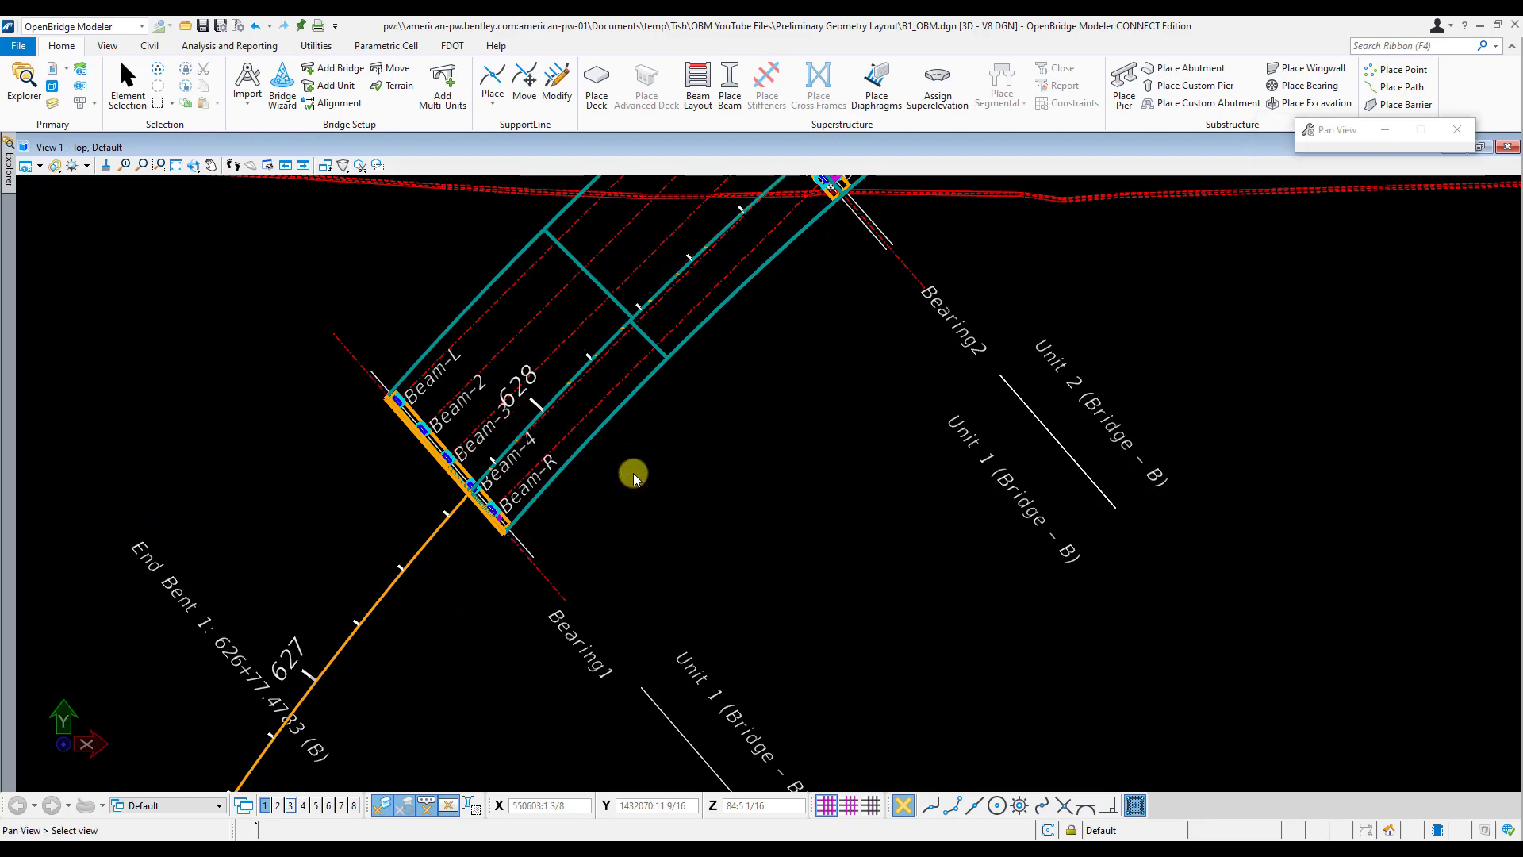
Display the road model reference MODLRD02.dgn again and check the moved end bent against the crossing road.
middle_click_drag(633, 473, 541, 547)
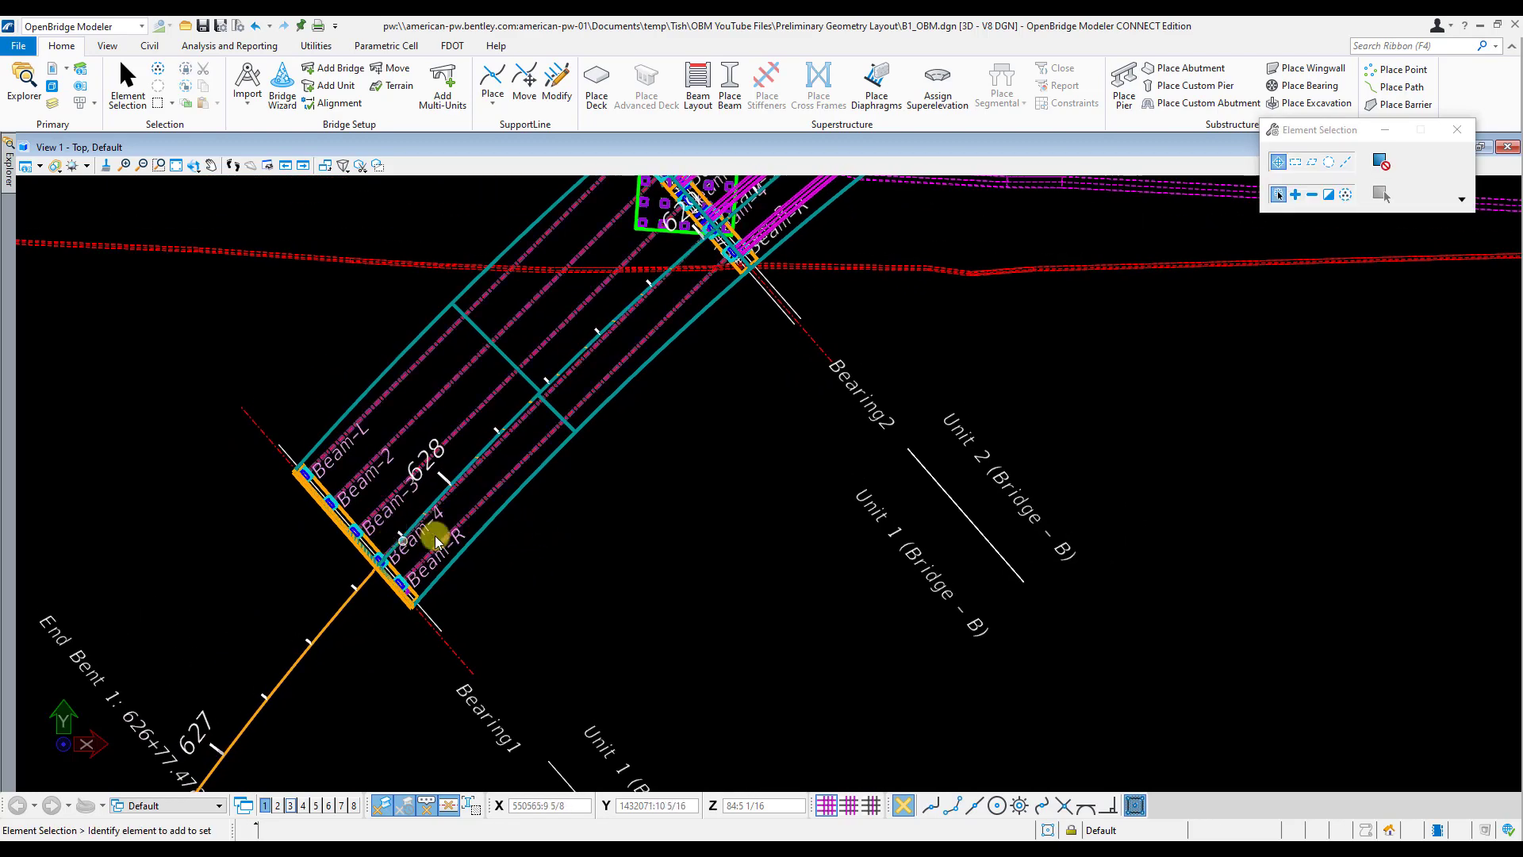
left_click(52, 72)
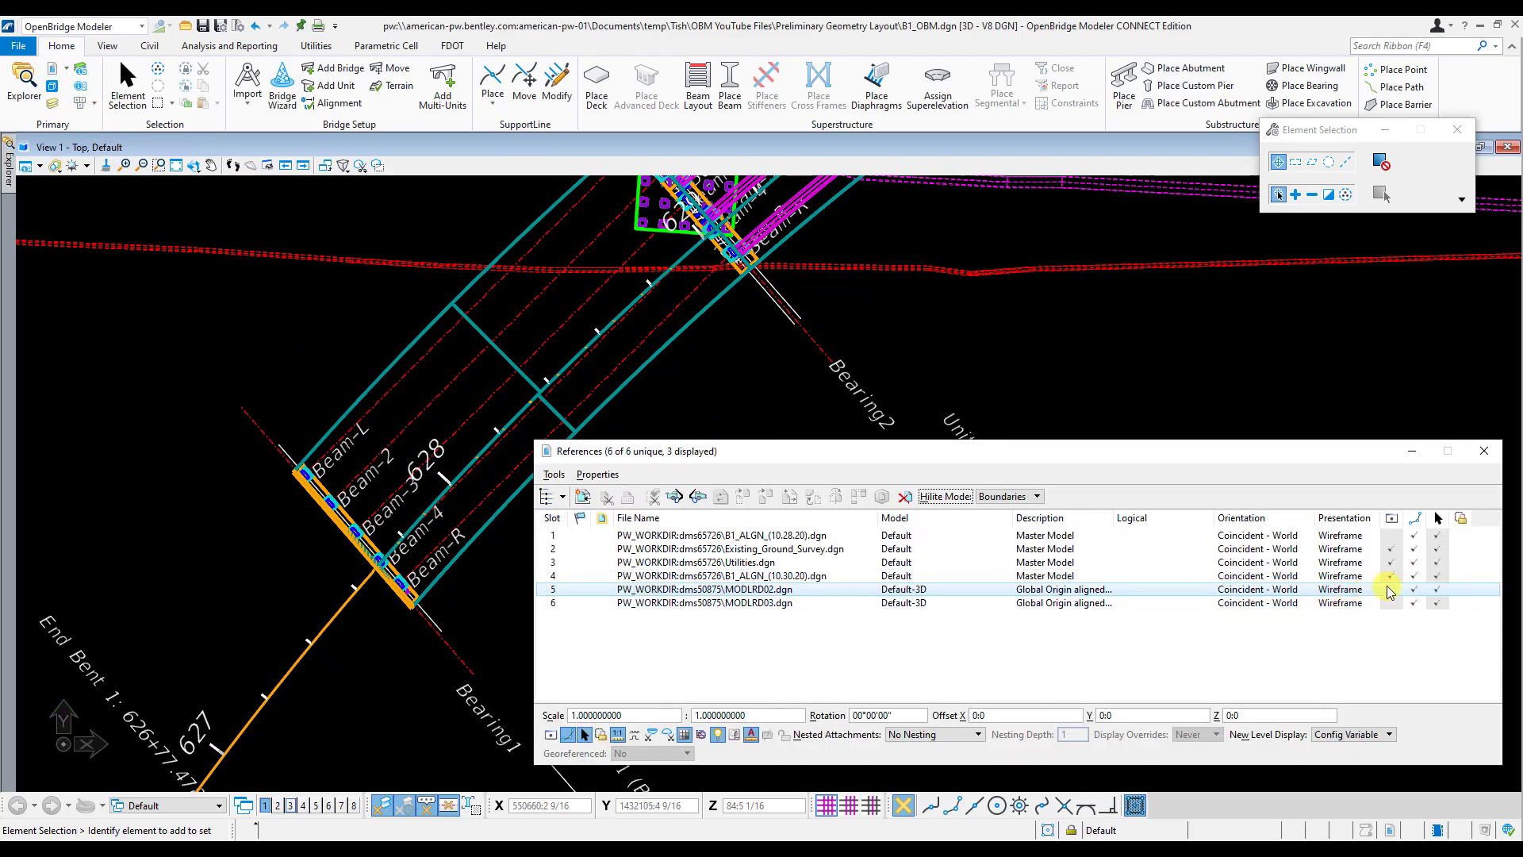
left_click(1390, 589)
left_click(772, 395)
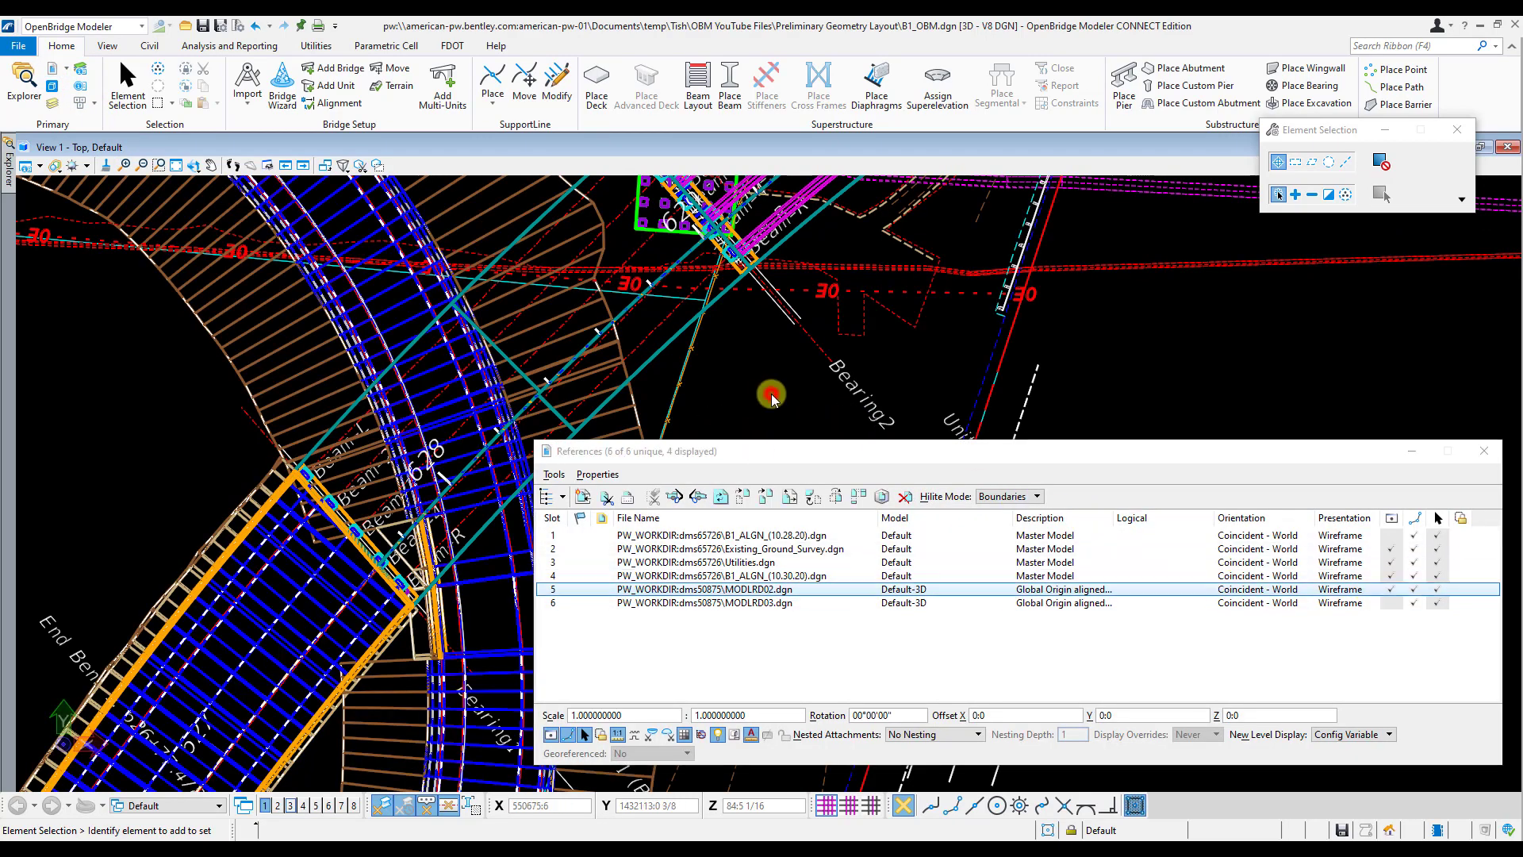
left_click(1480, 450)
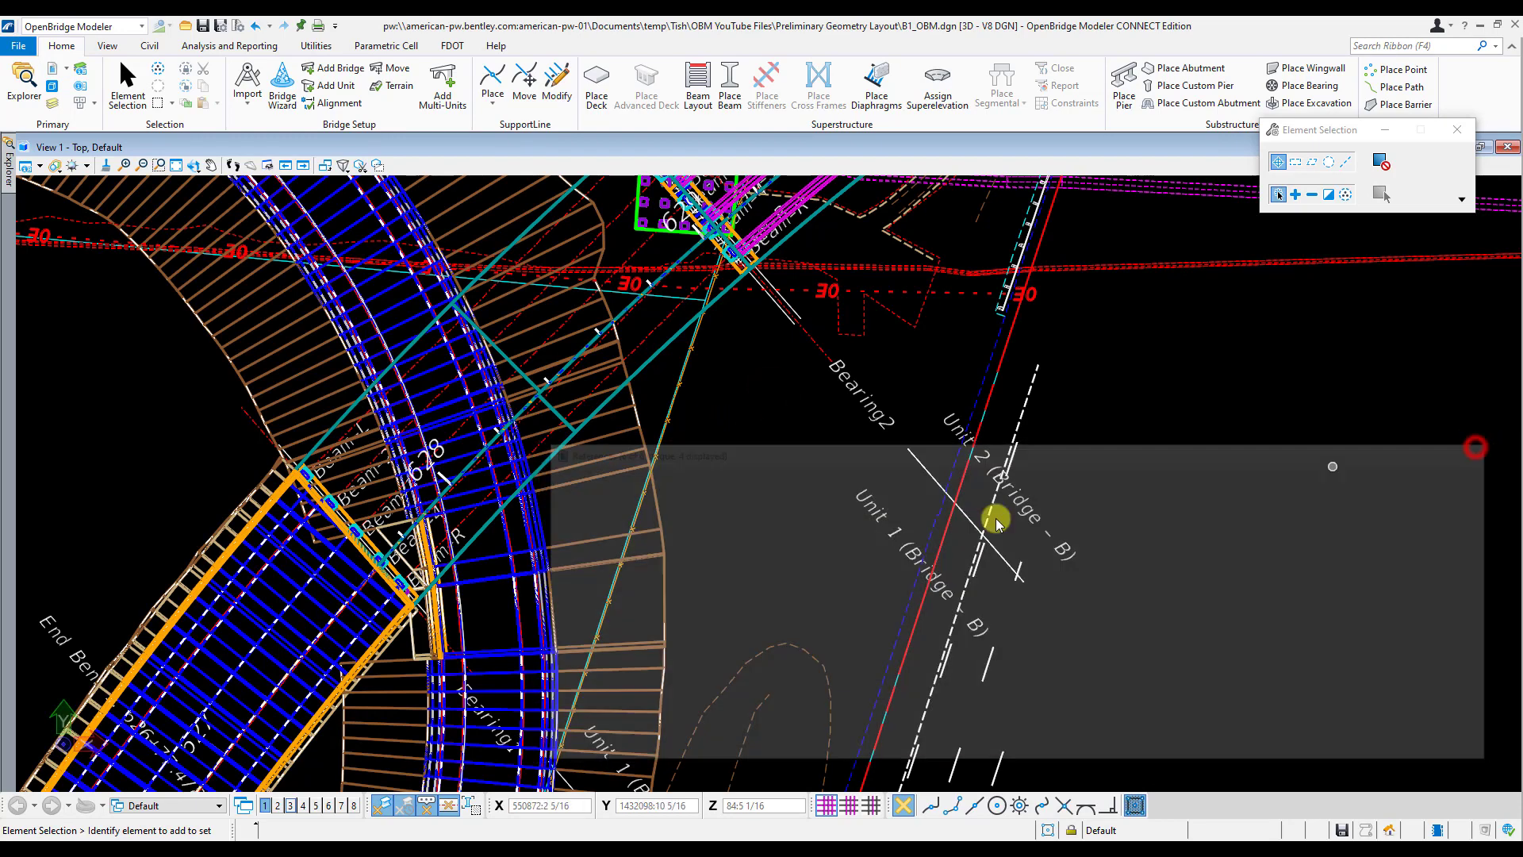
scroll(414, 621, "up", 3)
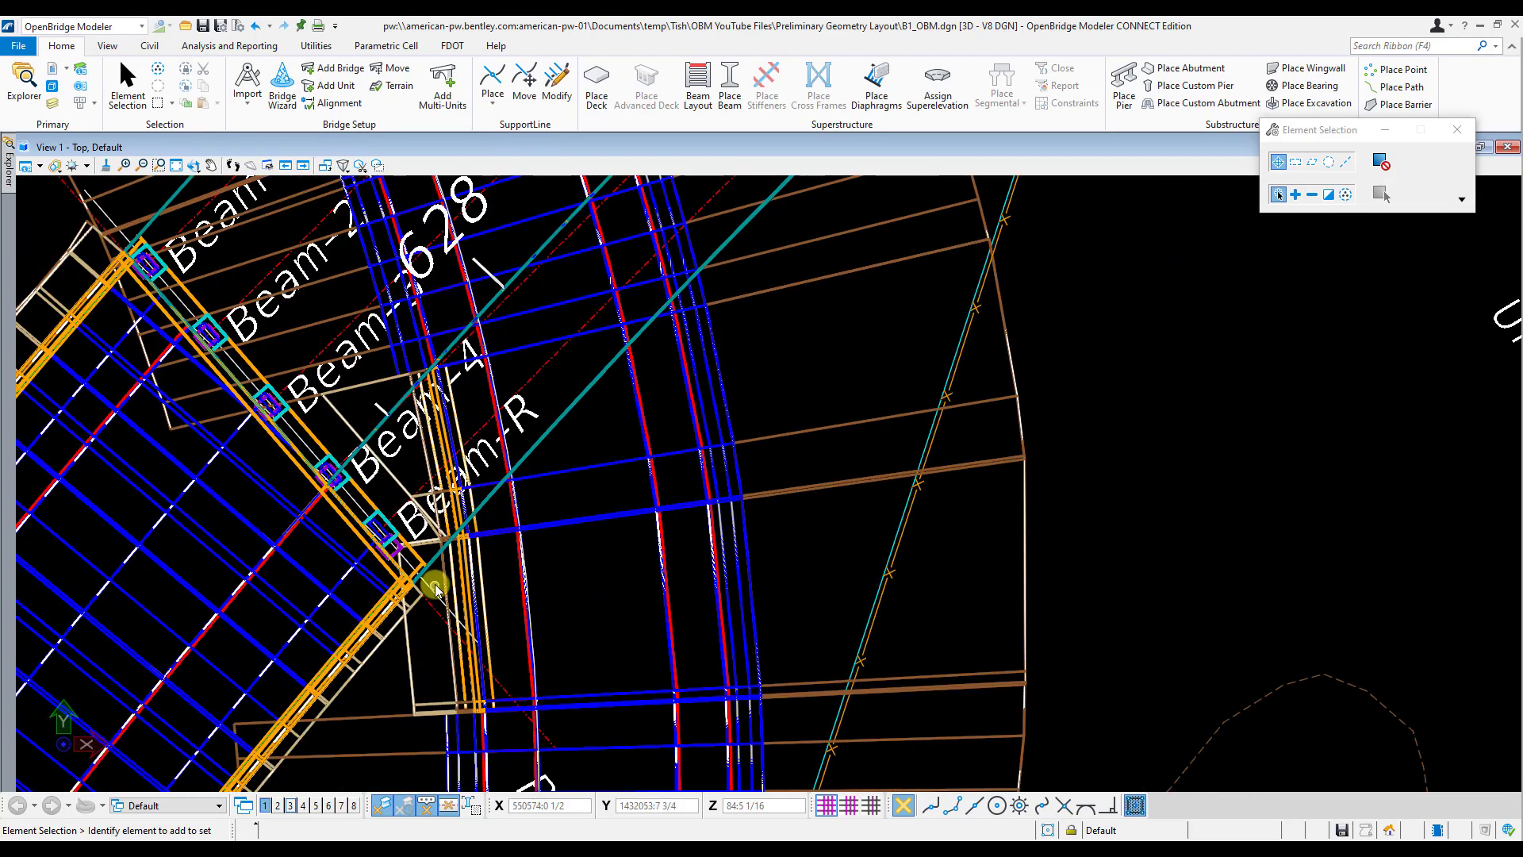
Open the beam layout pattern of the first span between End Bent 1 and Pier 2 for editing.
middle_click_drag(490, 546, 508, 607)
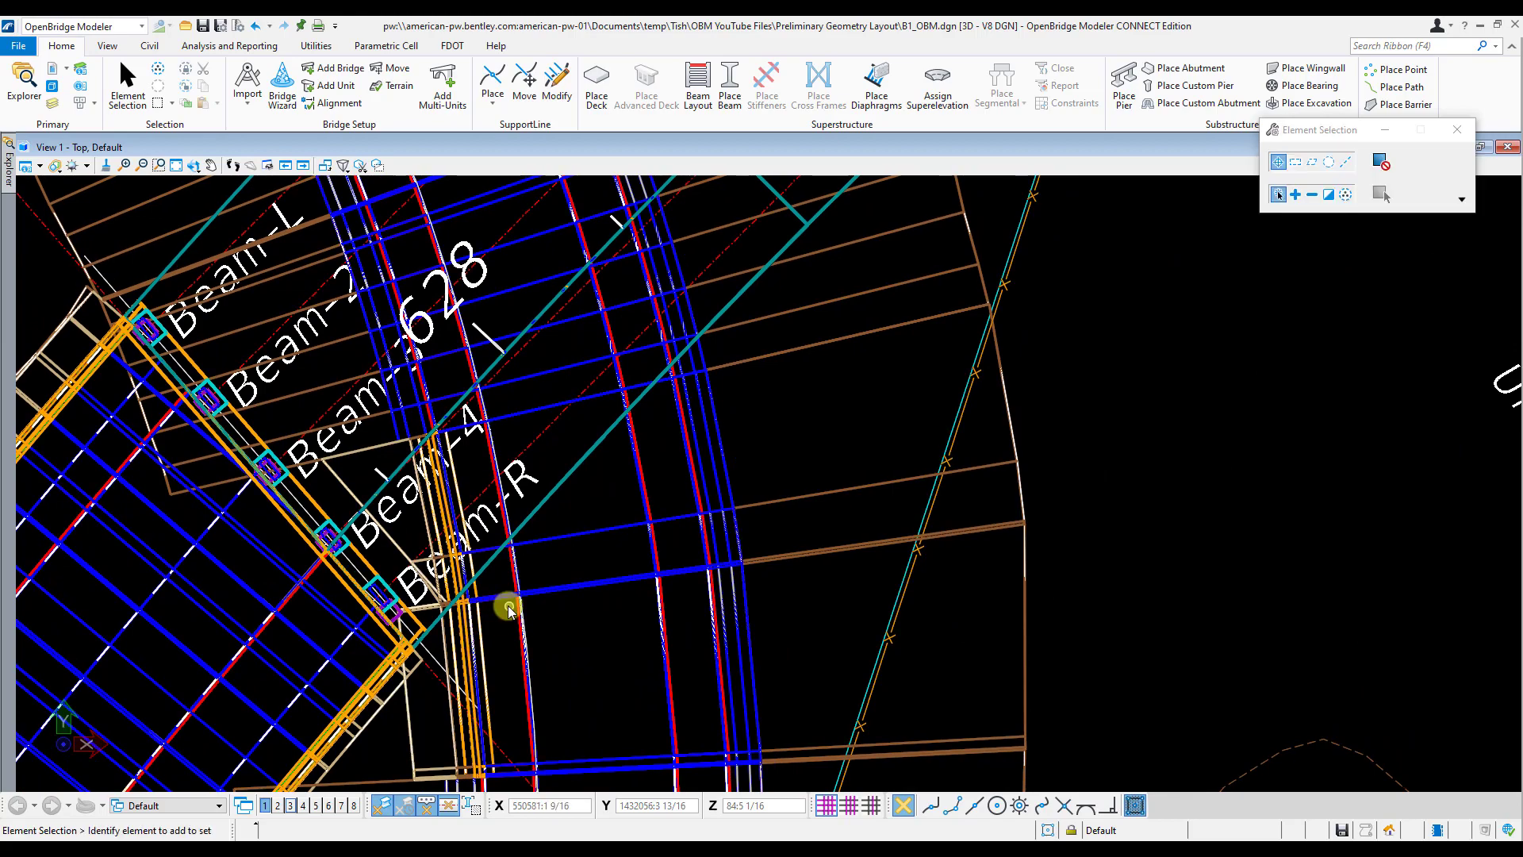
scroll(449, 617, "down", 3)
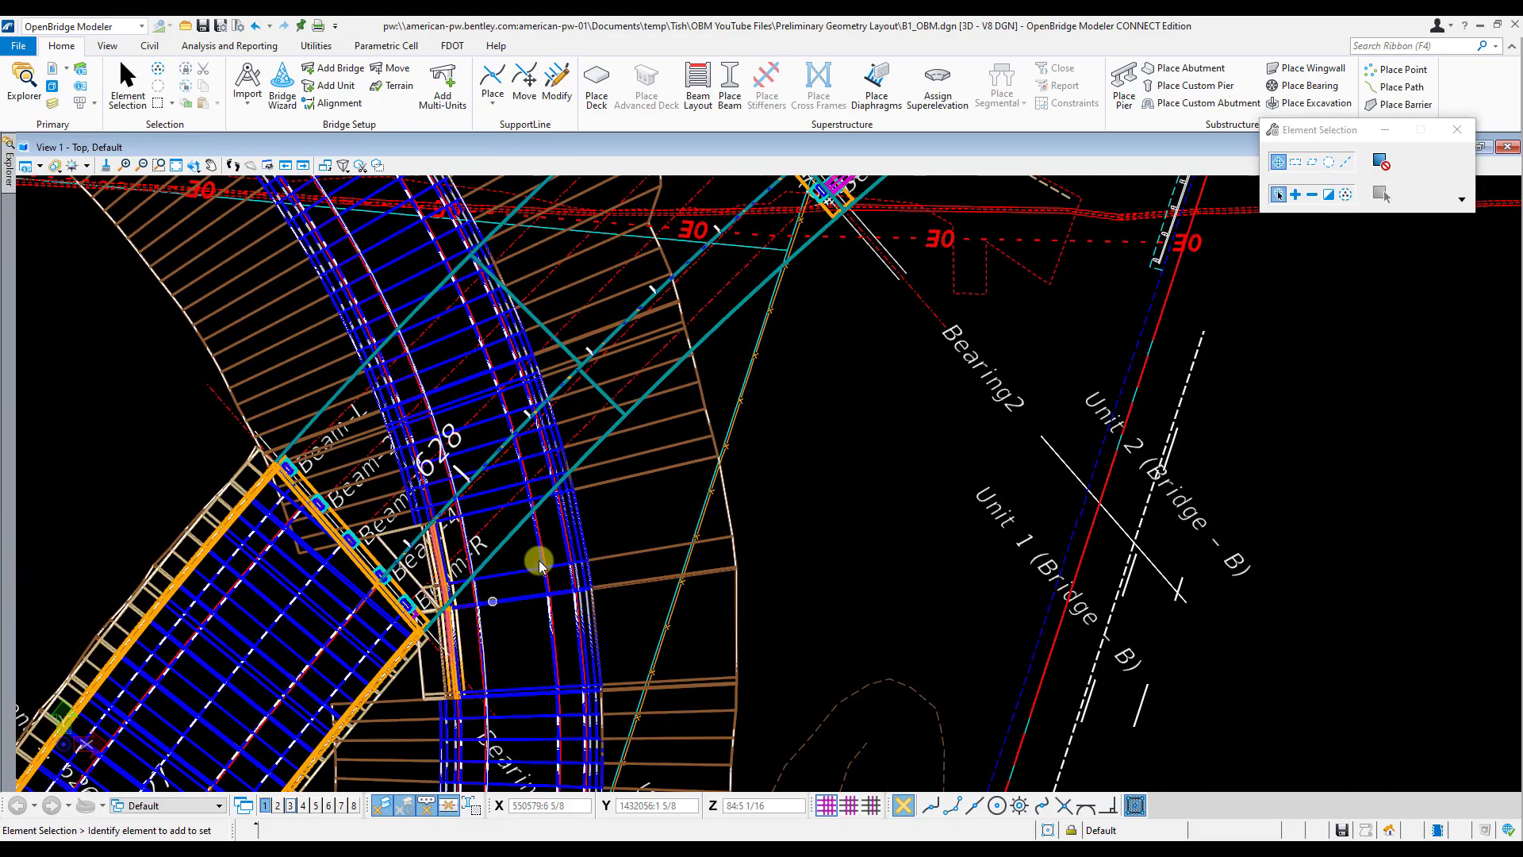
left_click(707, 307)
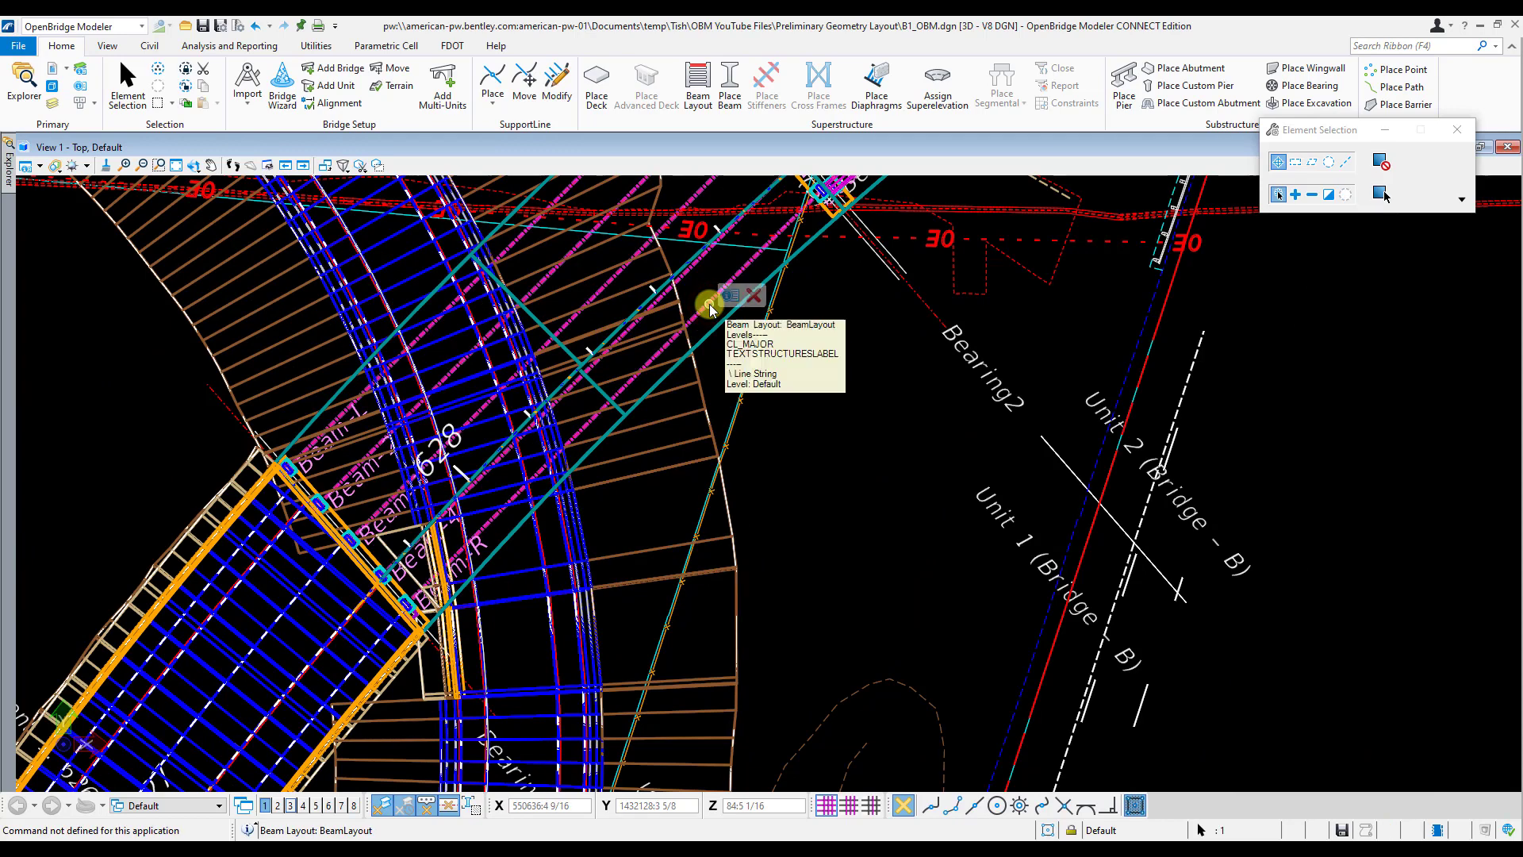
left_click(728, 300)
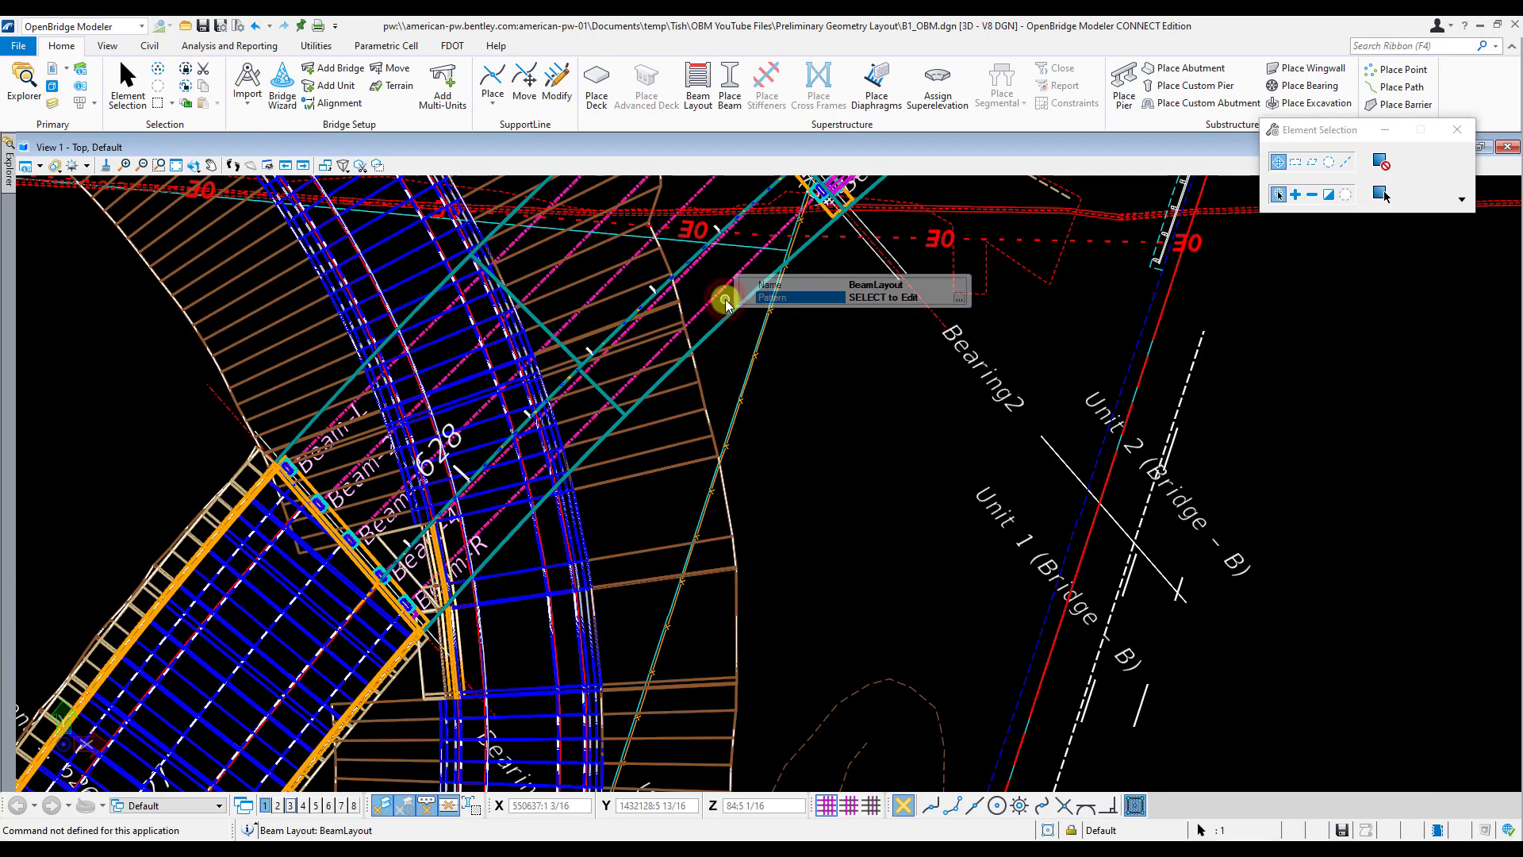
left_click(960, 298)
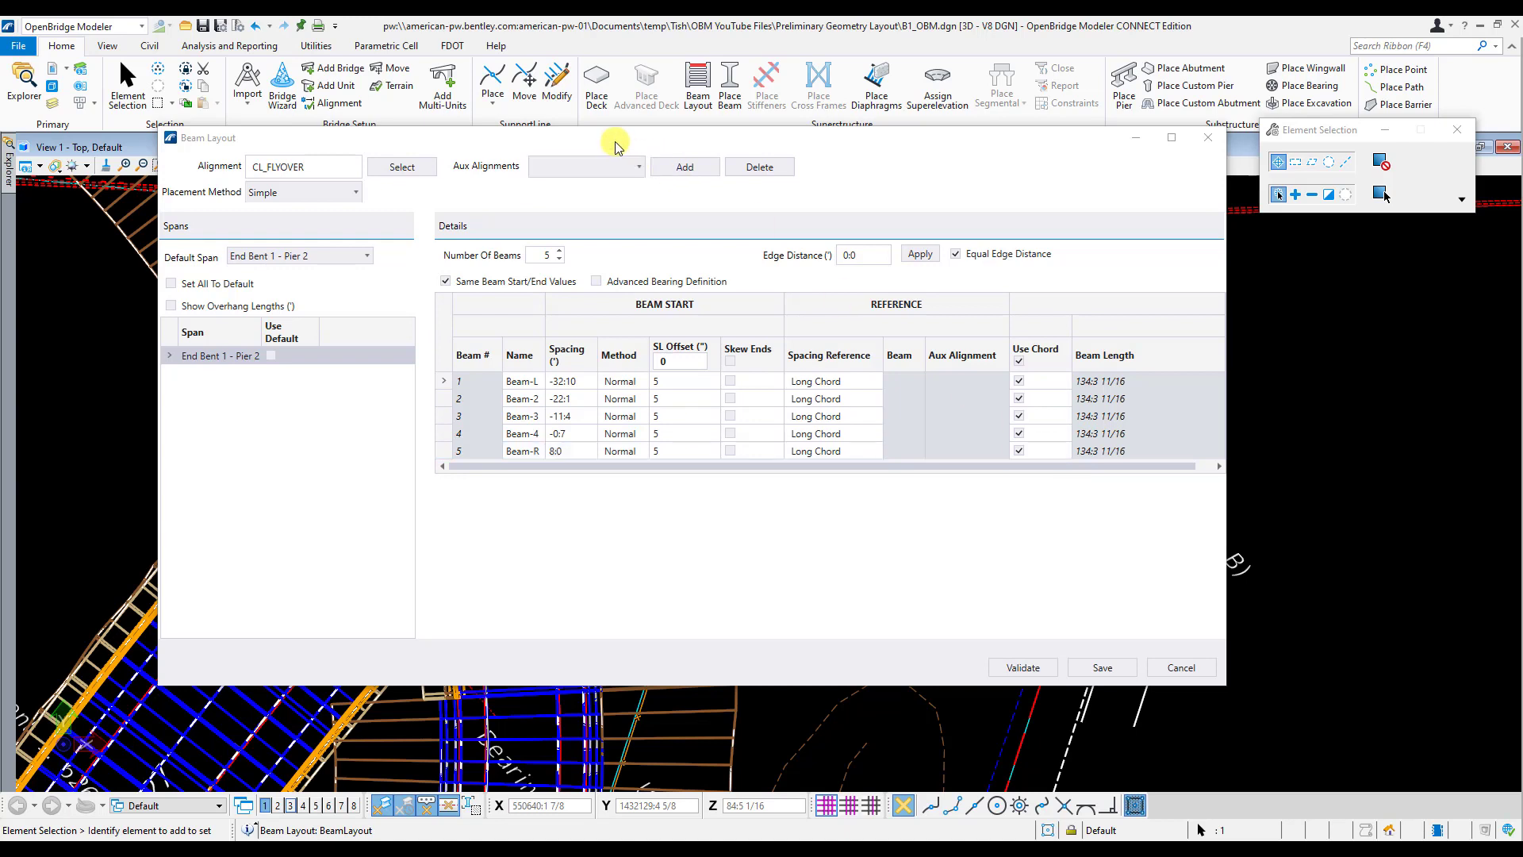
left_click_drag(616, 141, 775, 119)
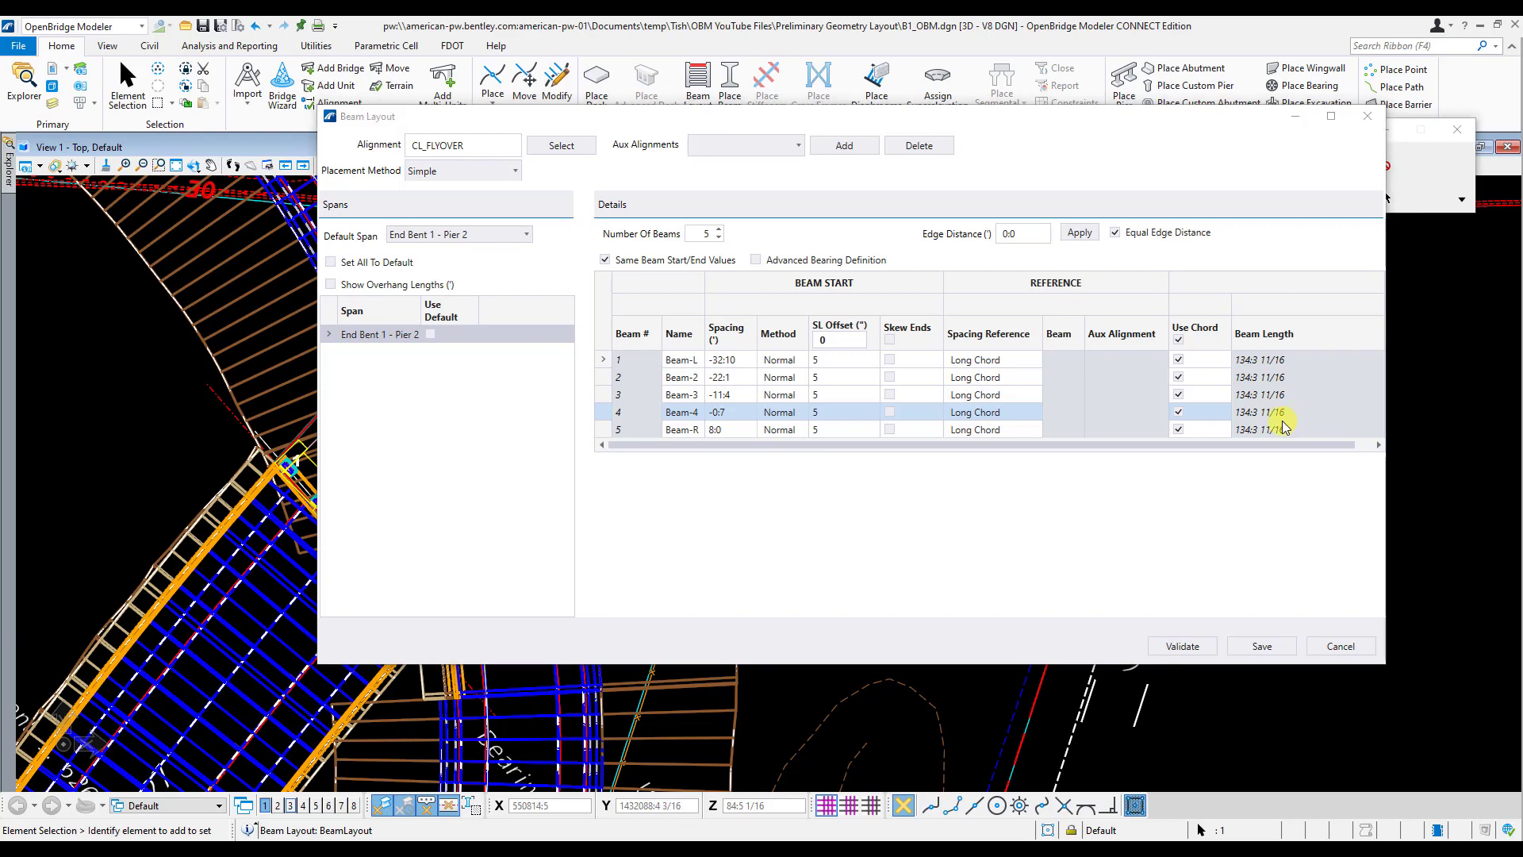
Set the spacing of Beam-R in the End Bent 1 - Pier 2 layout to 10:2.
left_click(734, 431)
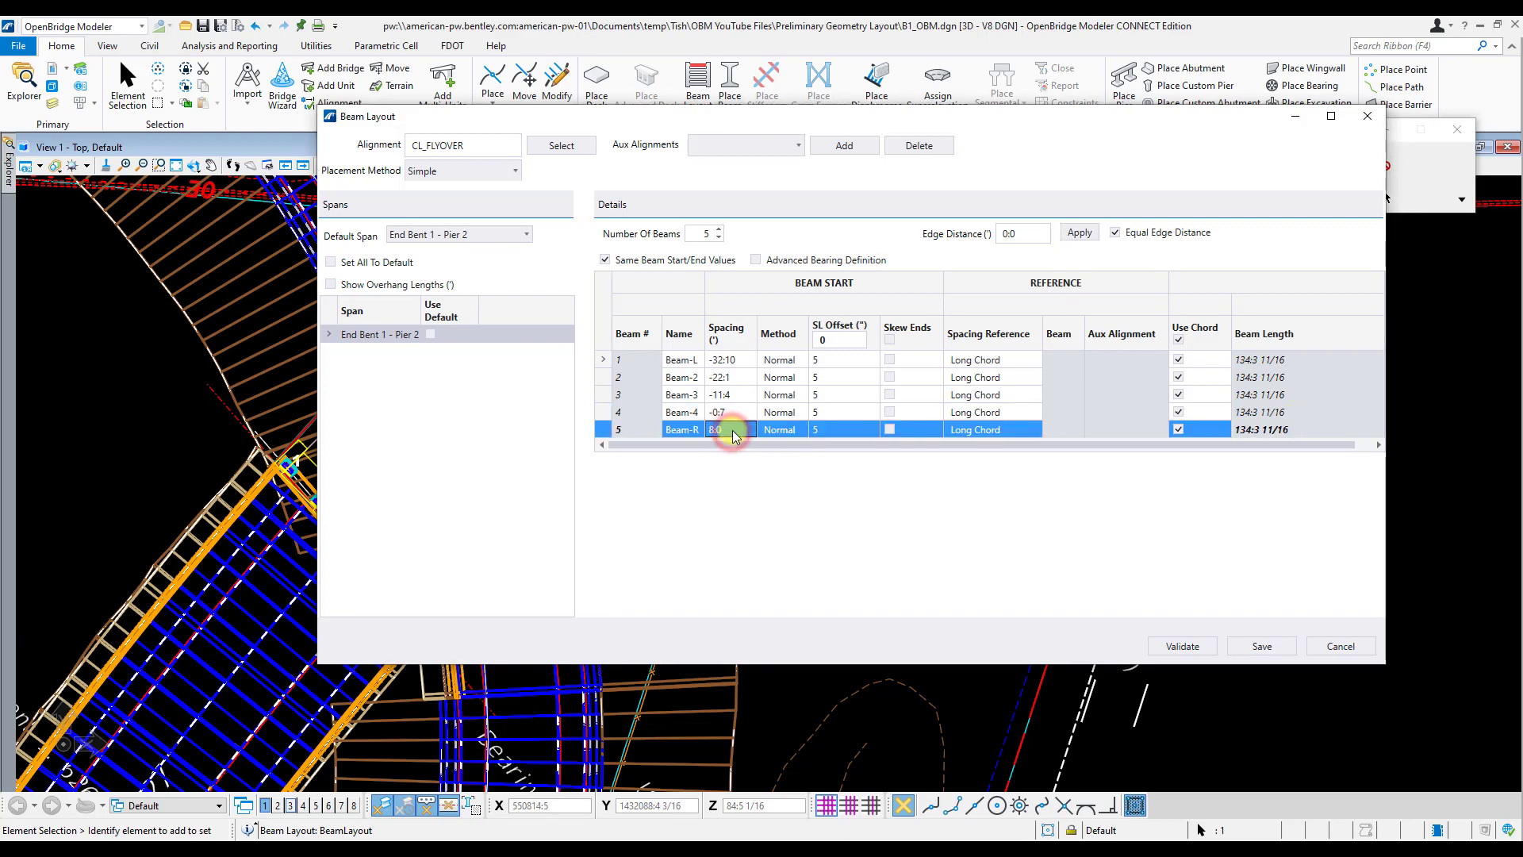
left_click(738, 432)
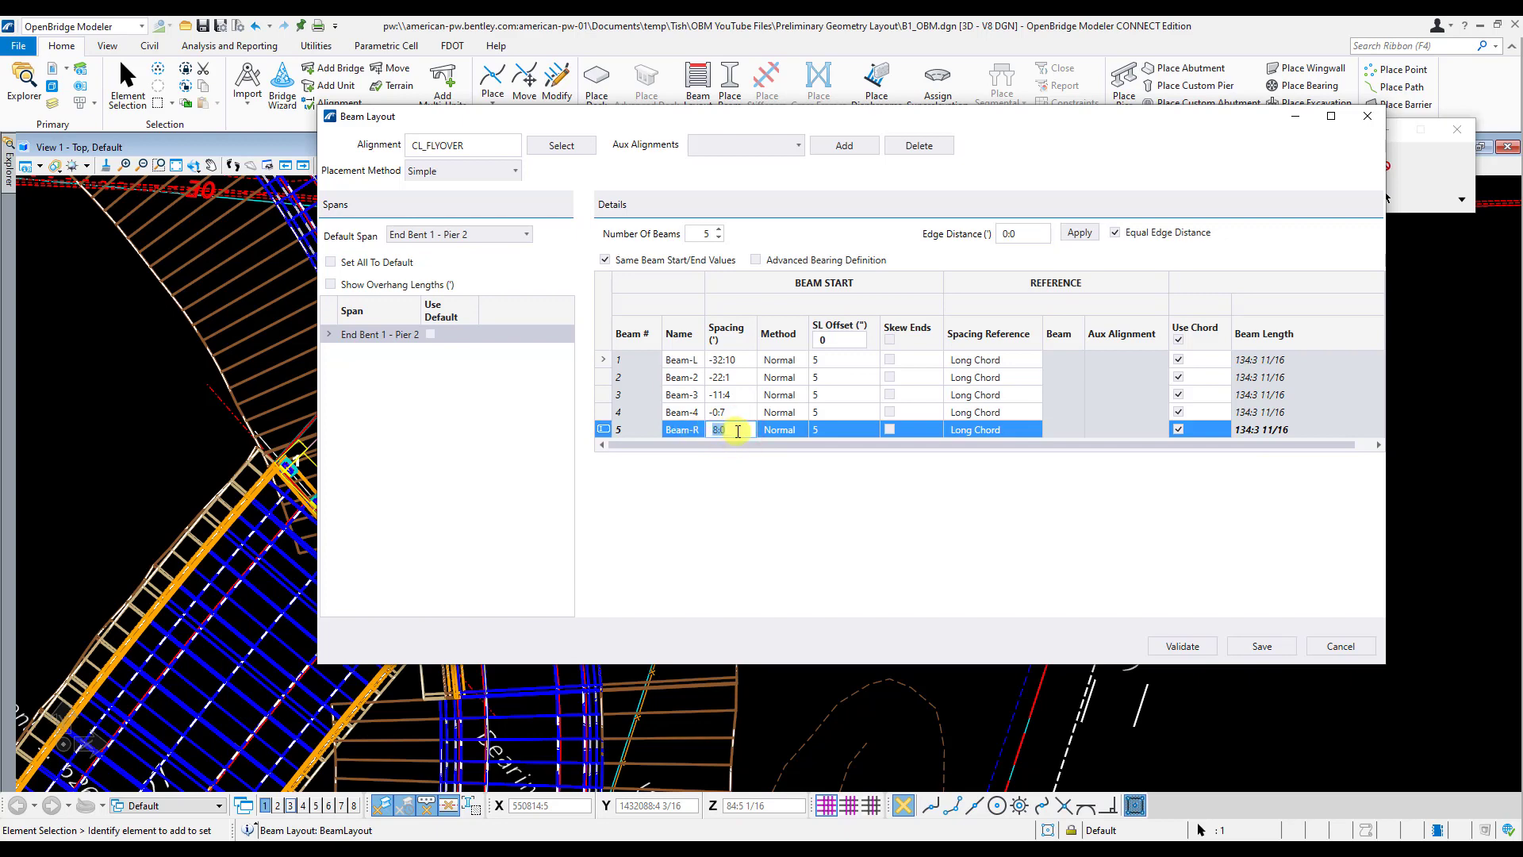
type("10:2")
key("Return")
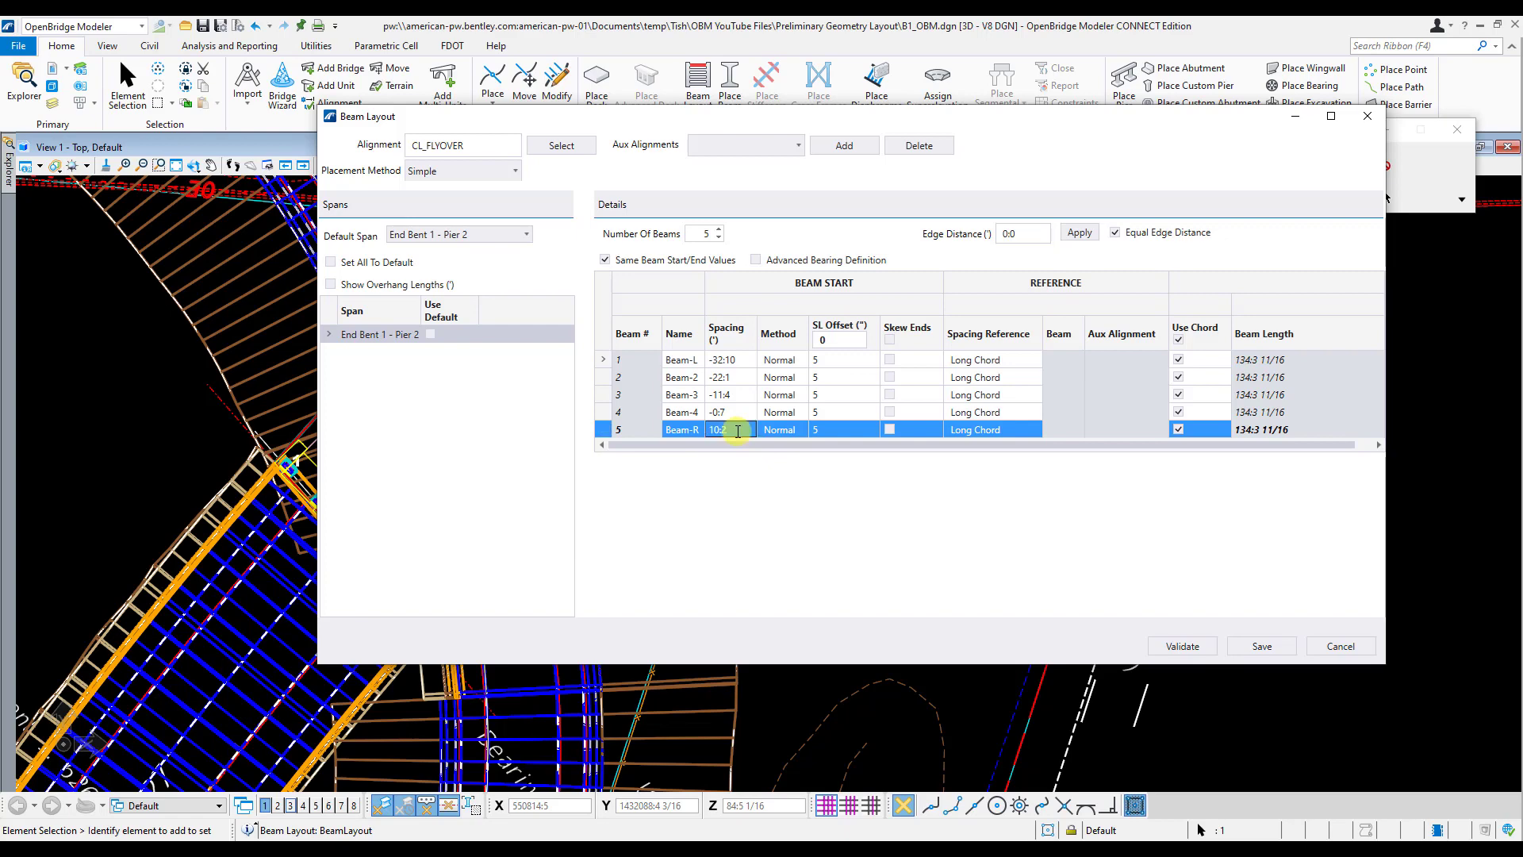
left_click(724, 463)
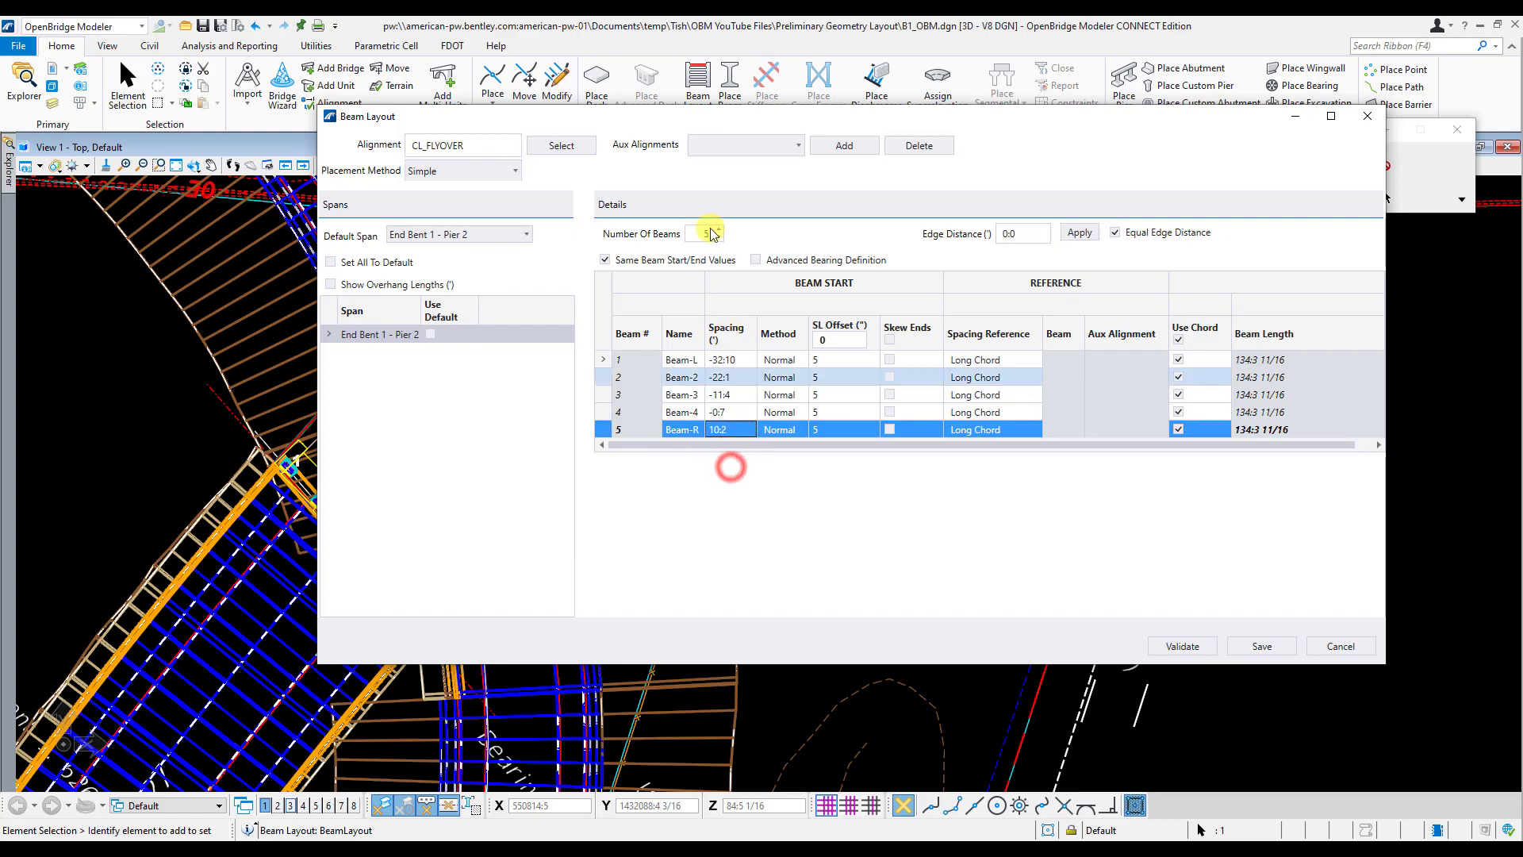
left_click(716, 126)
left_click_drag(716, 126, 829, 140)
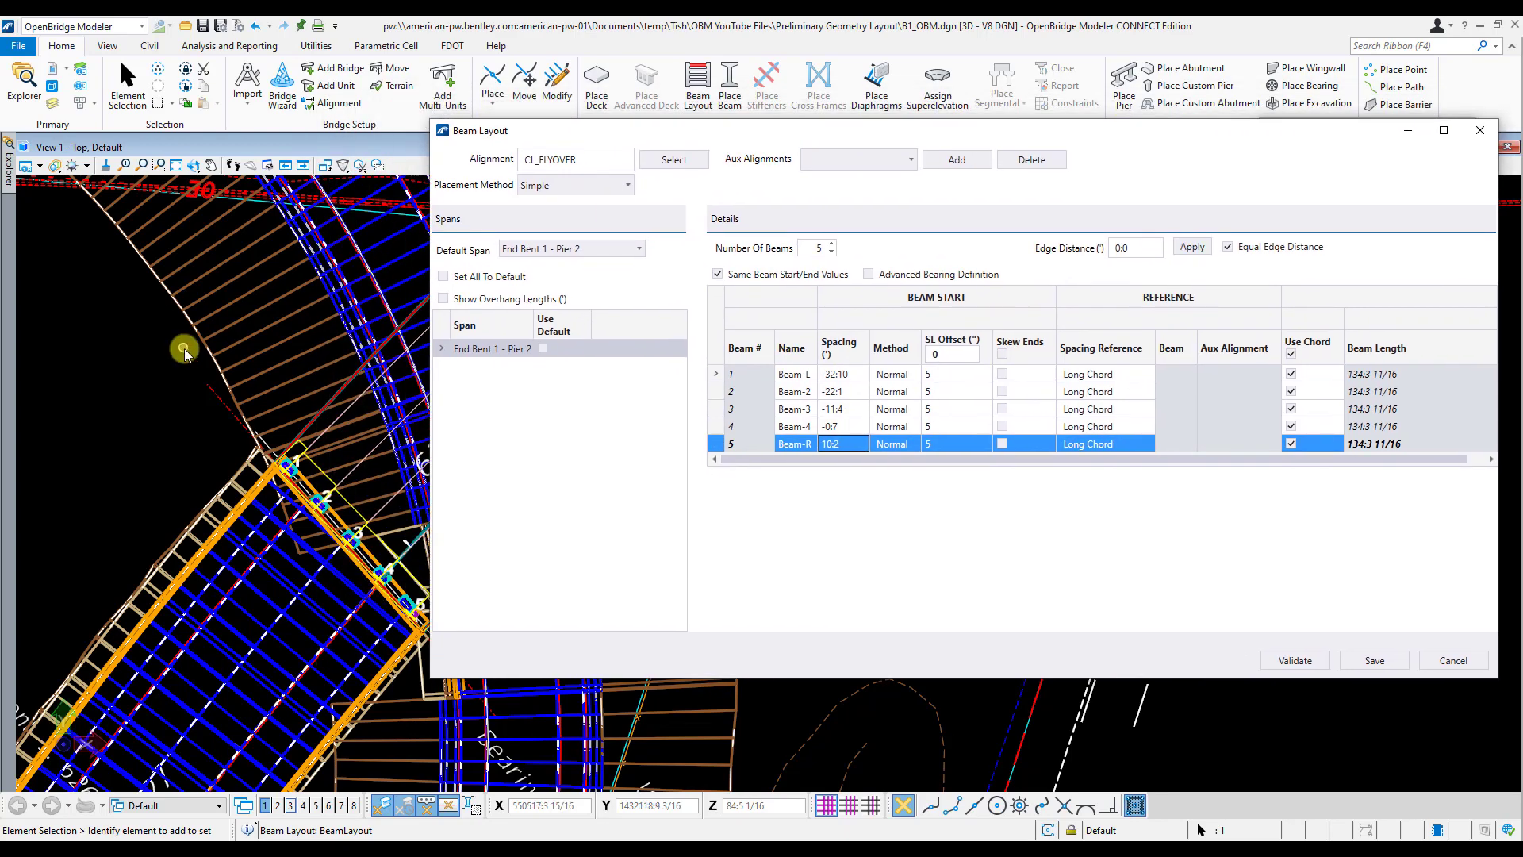
Turn off the display of the road model reference MODLRD02.dgn while keeping the beam layout open, and close the references.
middle_click_drag(327, 384, 195, 435)
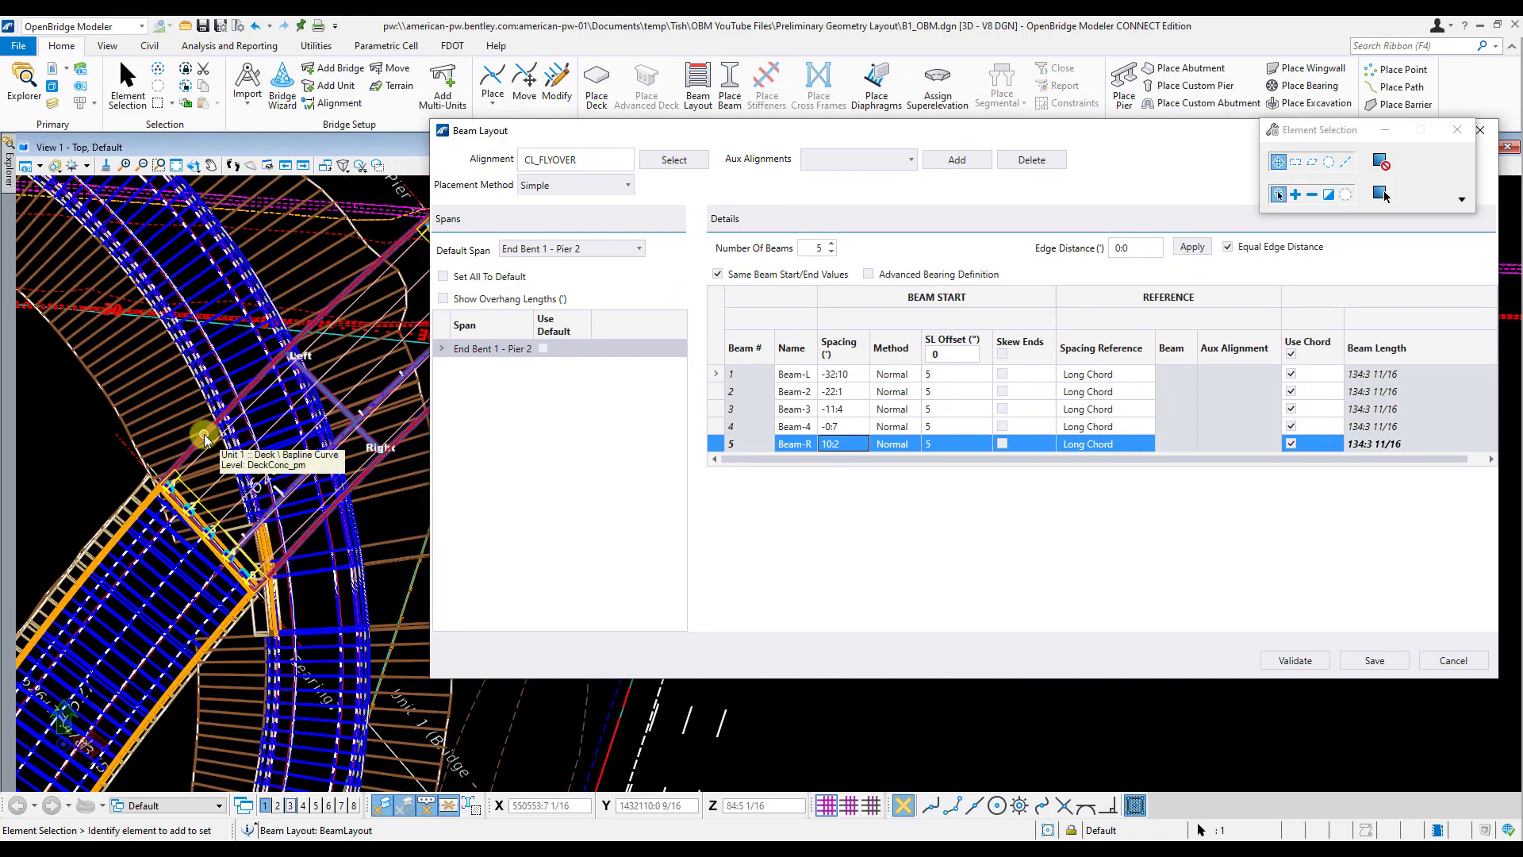
left_click(205, 436)
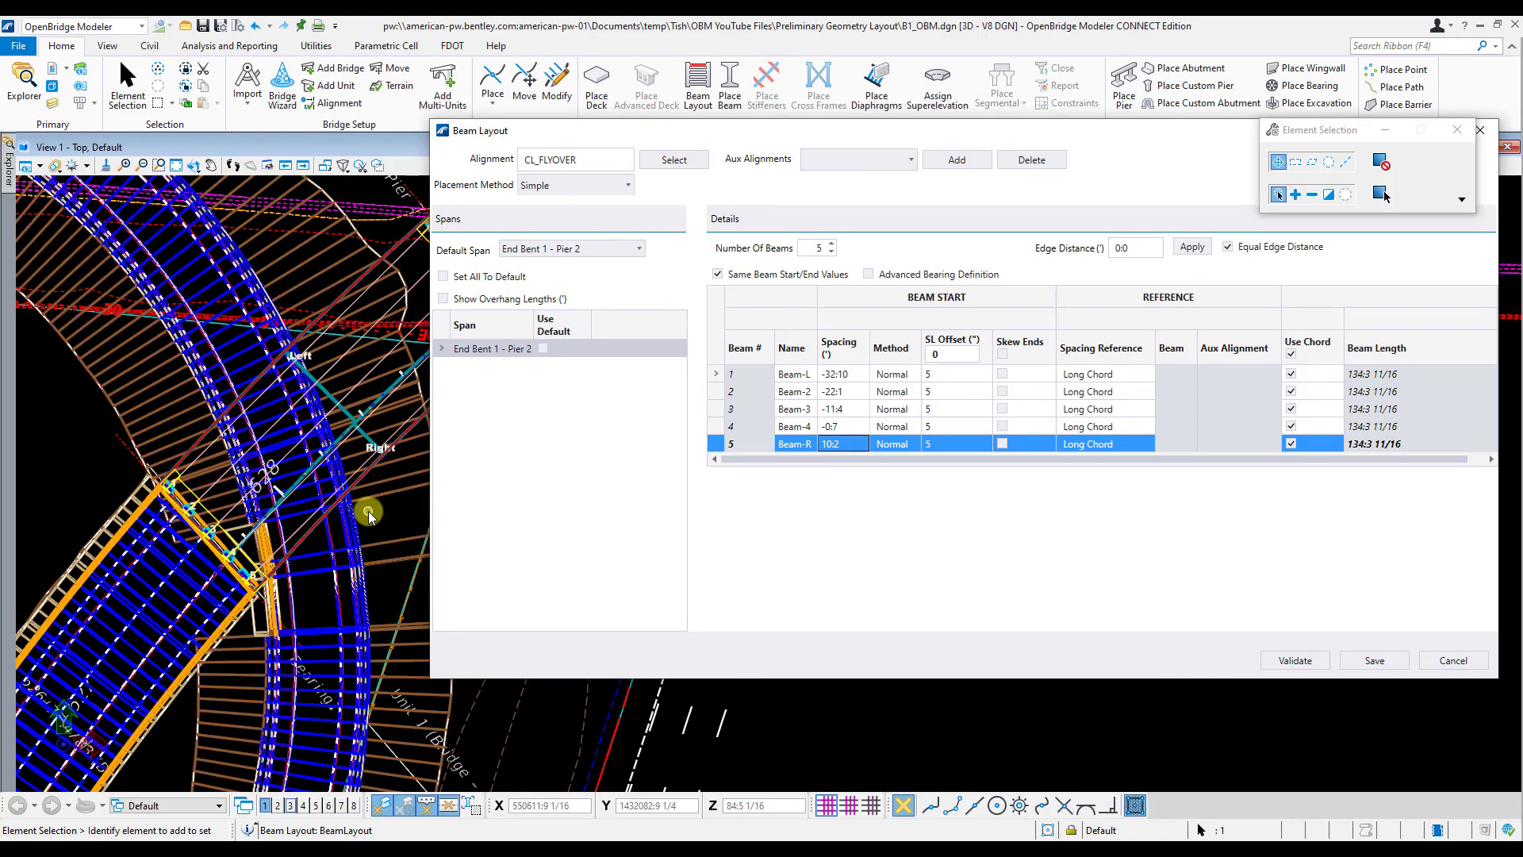
left_click(105, 165)
left_click(55, 73)
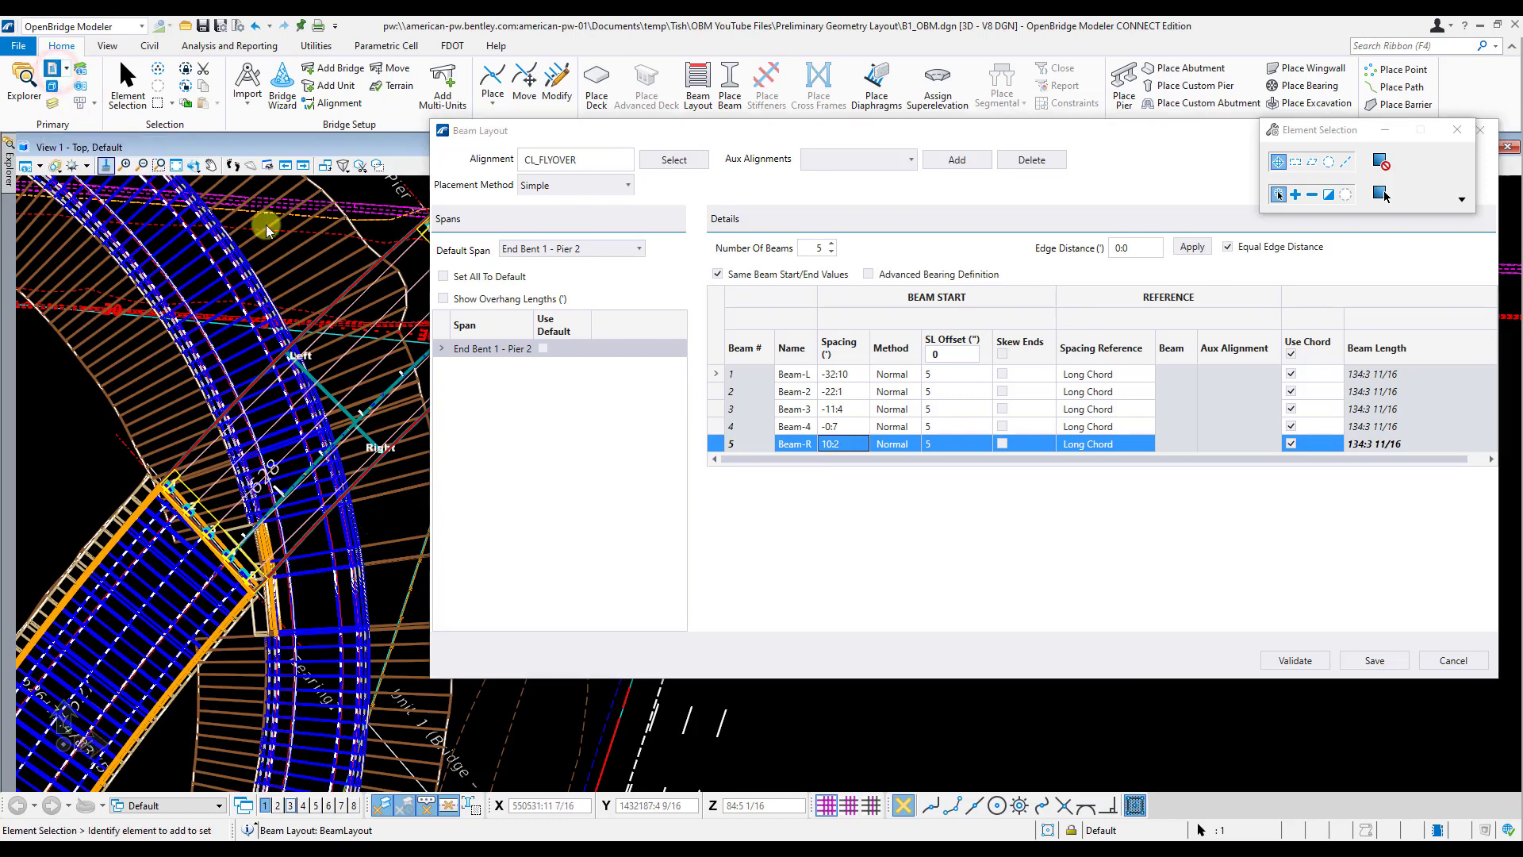
left_click(1390, 590)
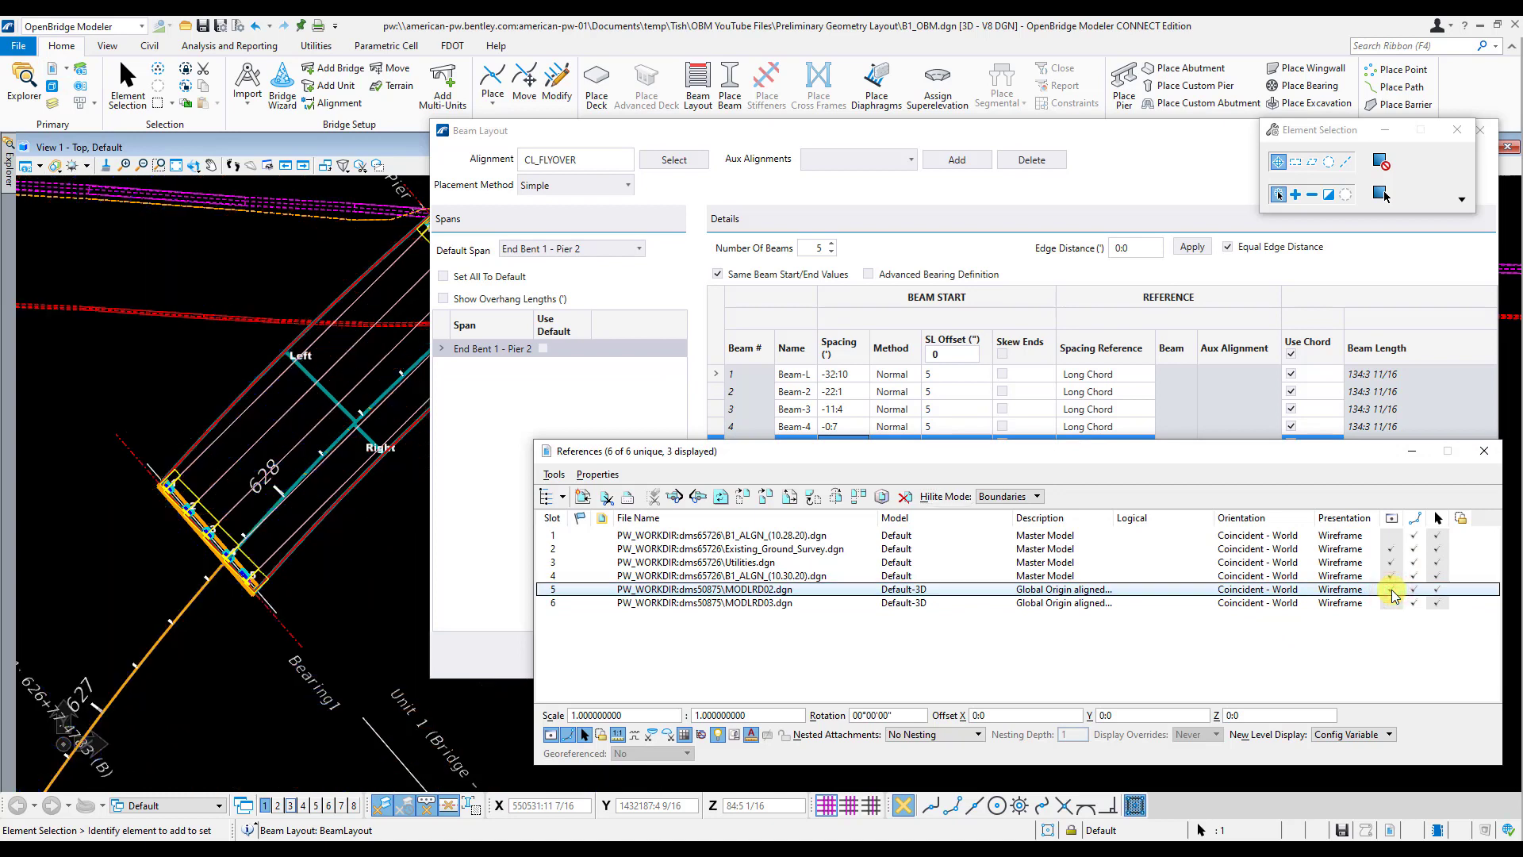
left_click(1484, 451)
Show the overhang lengths for the End Bent 1 - Pier 2 span and save the beam layout.
middle_click_drag(358, 446, 270, 513)
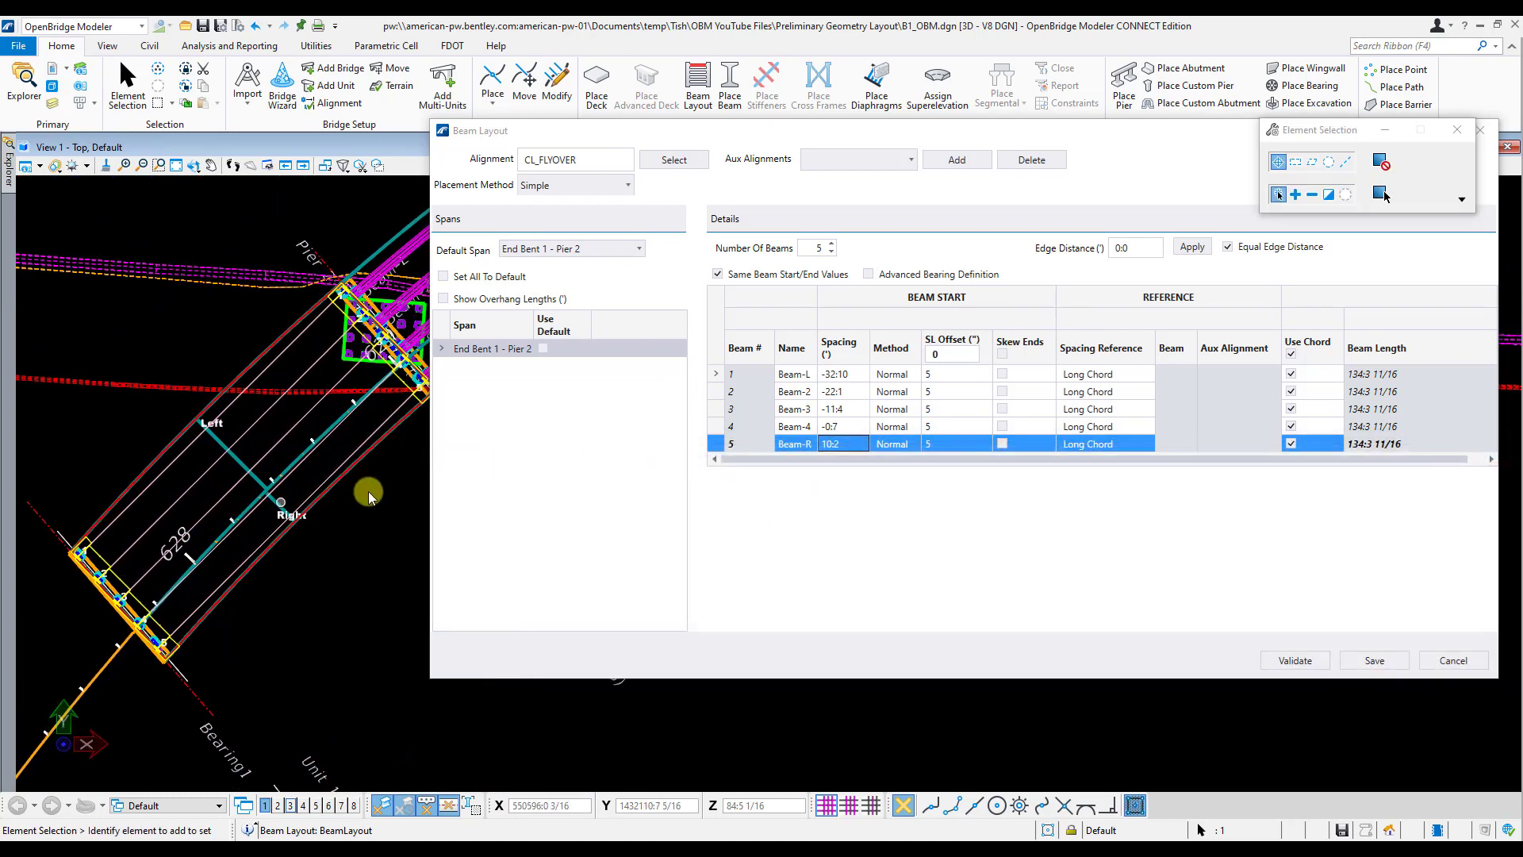
left_click(444, 299)
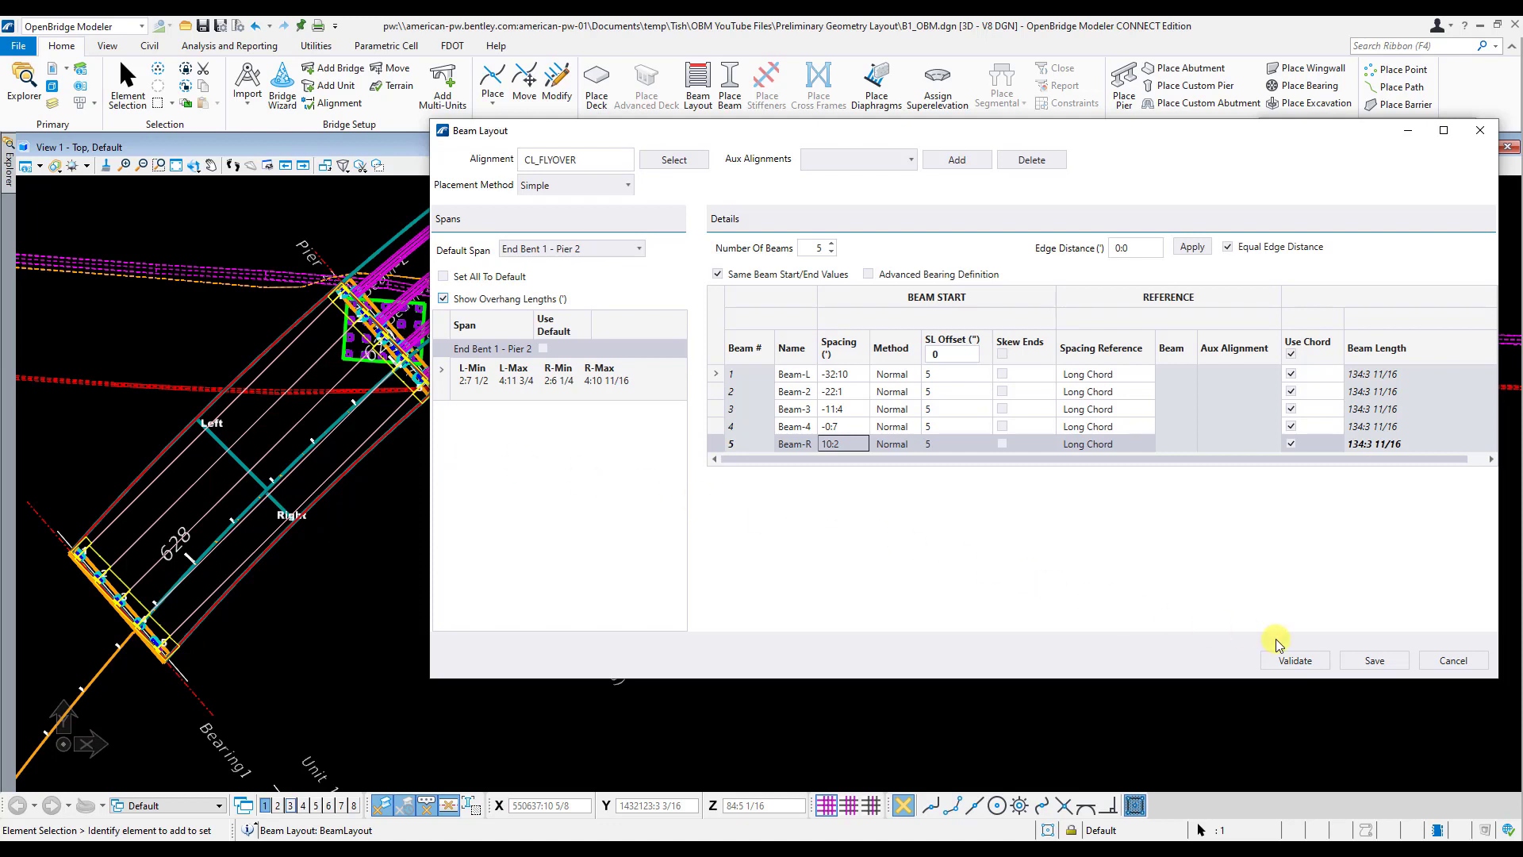
left_click(1367, 662)
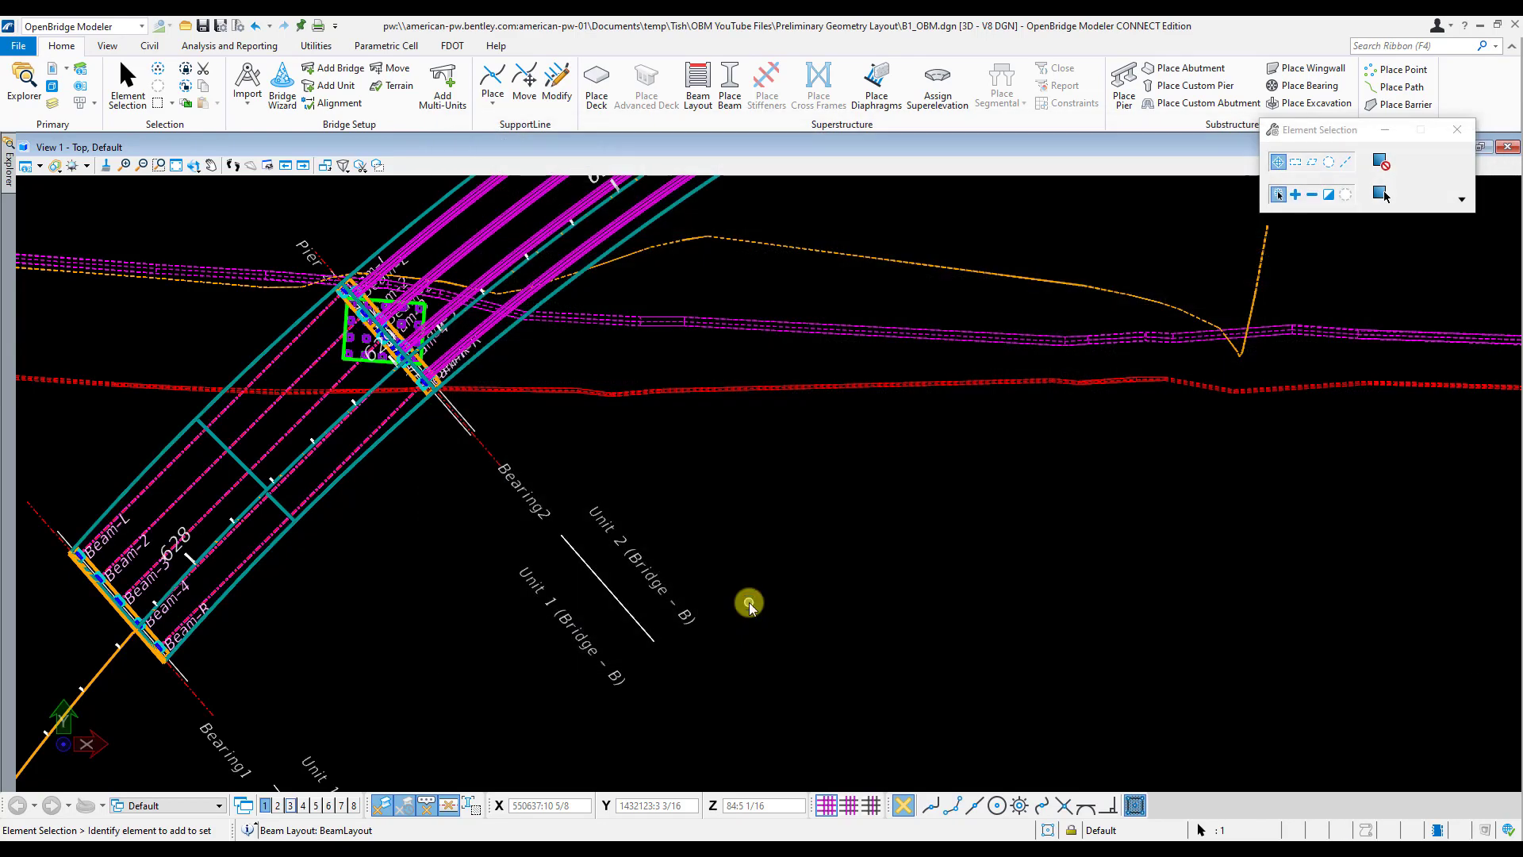
Clear the selection and bring the hidden beams of the first span back into the display.
middle_click_drag(434, 485, 510, 555)
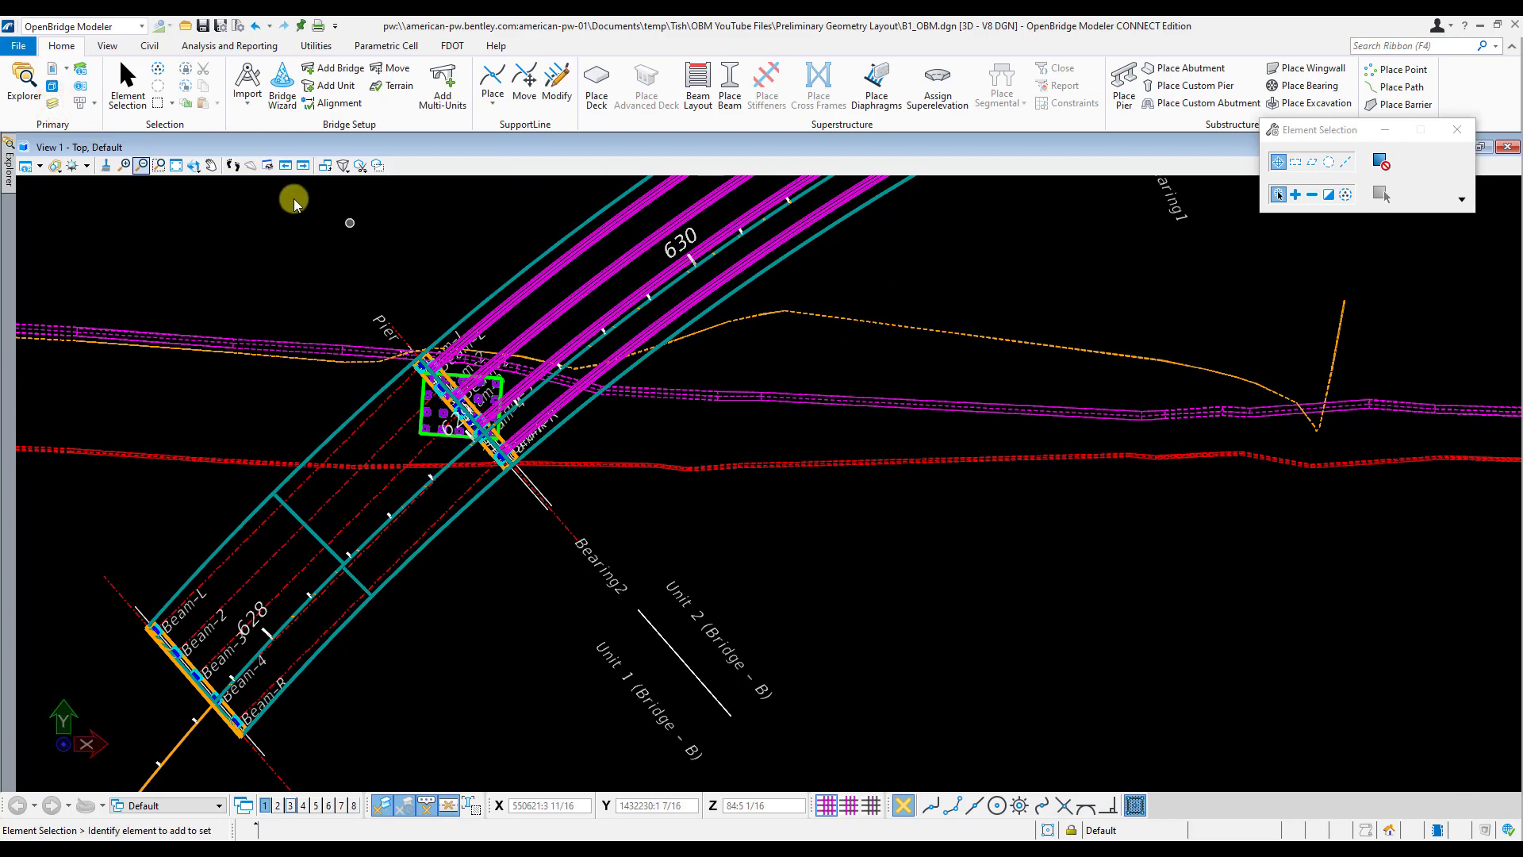
left_click(175, 165)
left_click(48, 106)
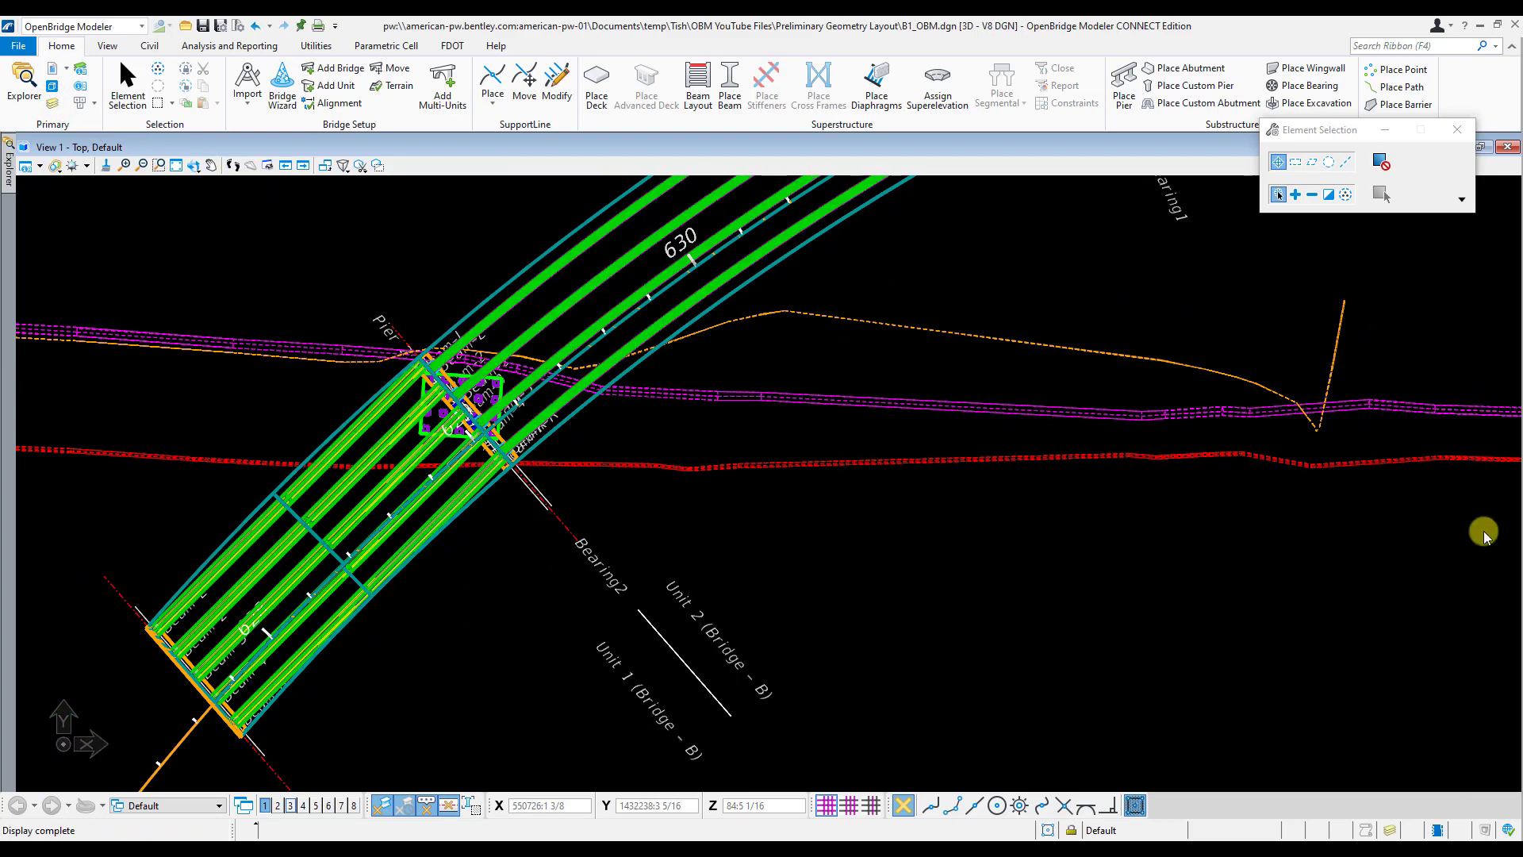
left_click(1025, 568)
Set the station of the Pier 2 support line to 629+04.41.
scroll(495, 349, "up", 2)
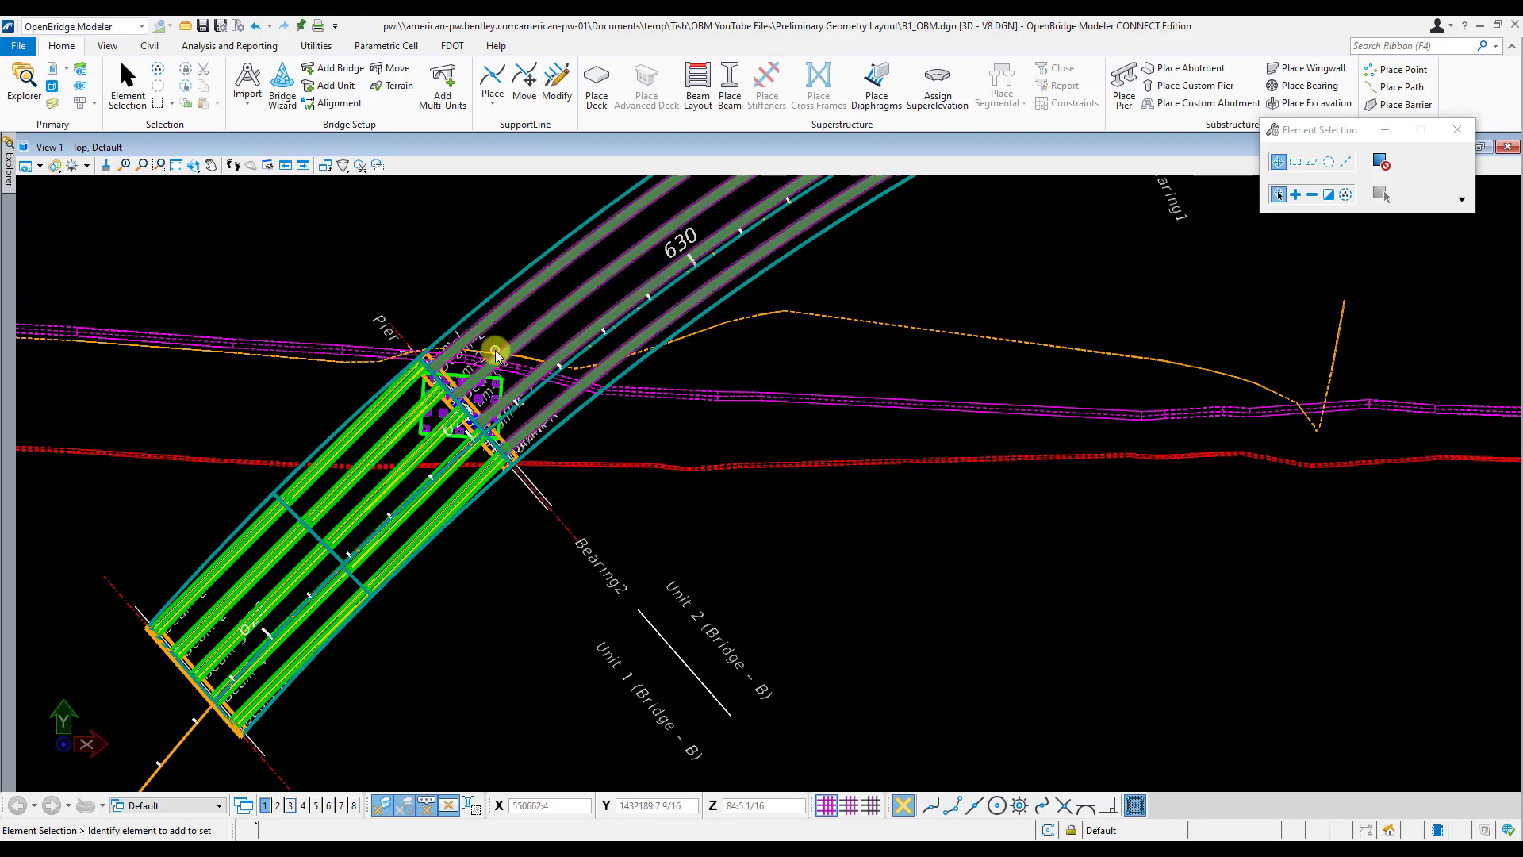
scroll(508, 370, "up", 1)
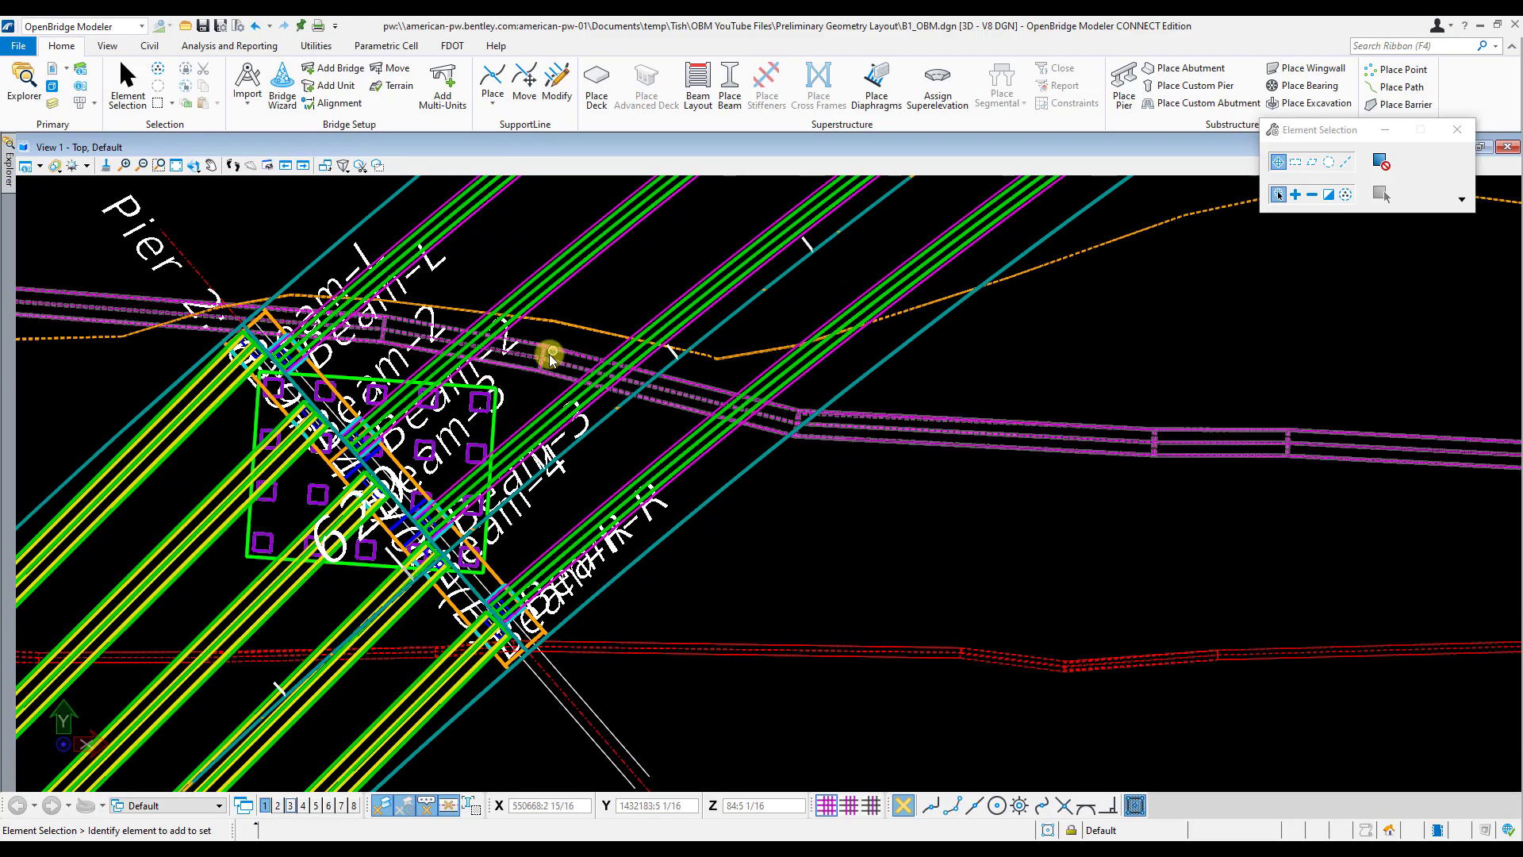
scroll(468, 419, "down", 3)
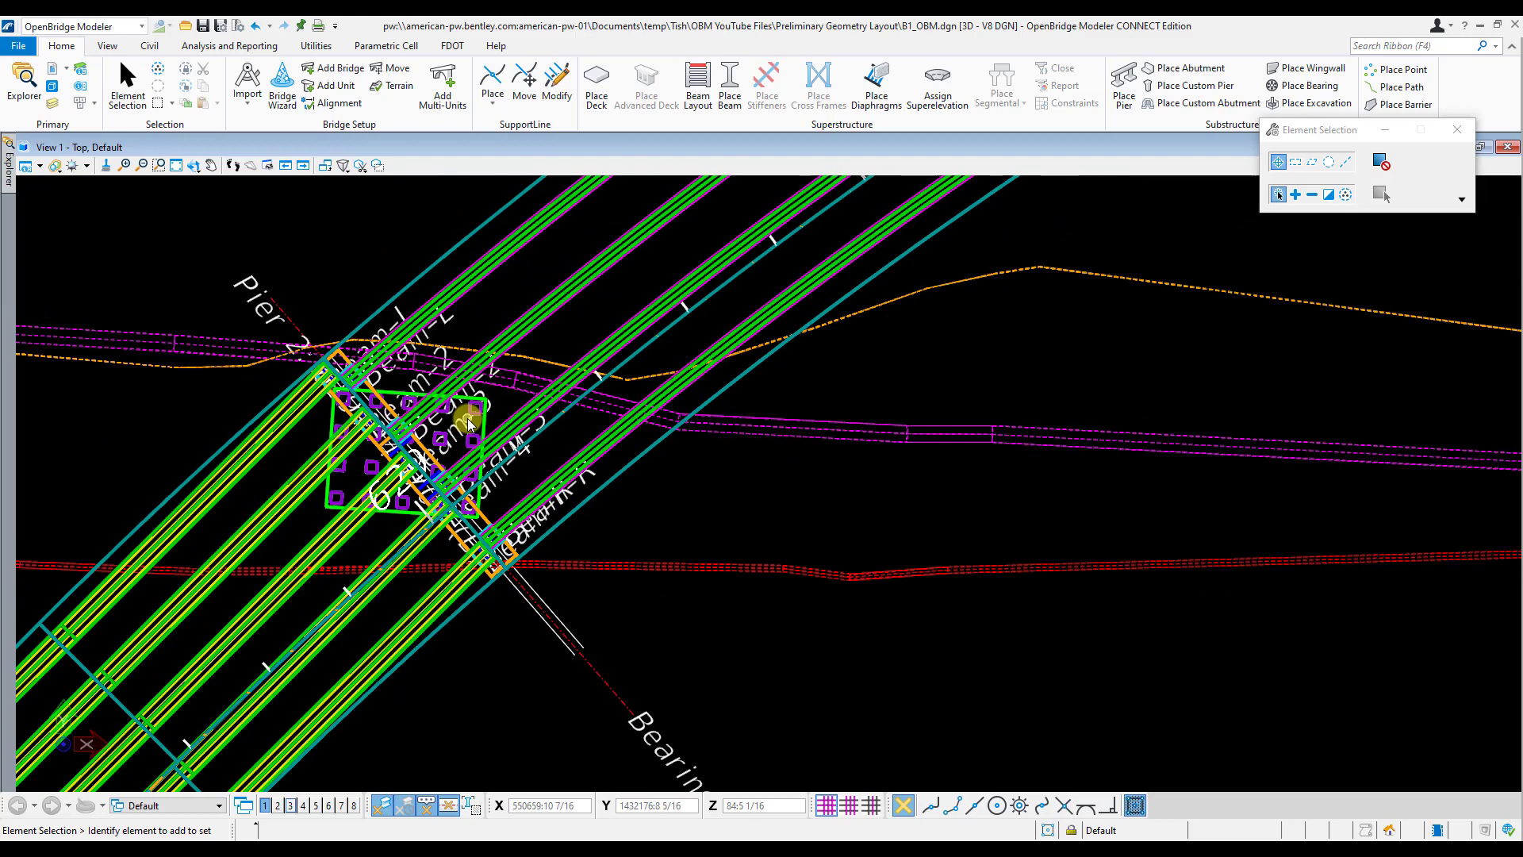
scroll(468, 421, "up", 2)
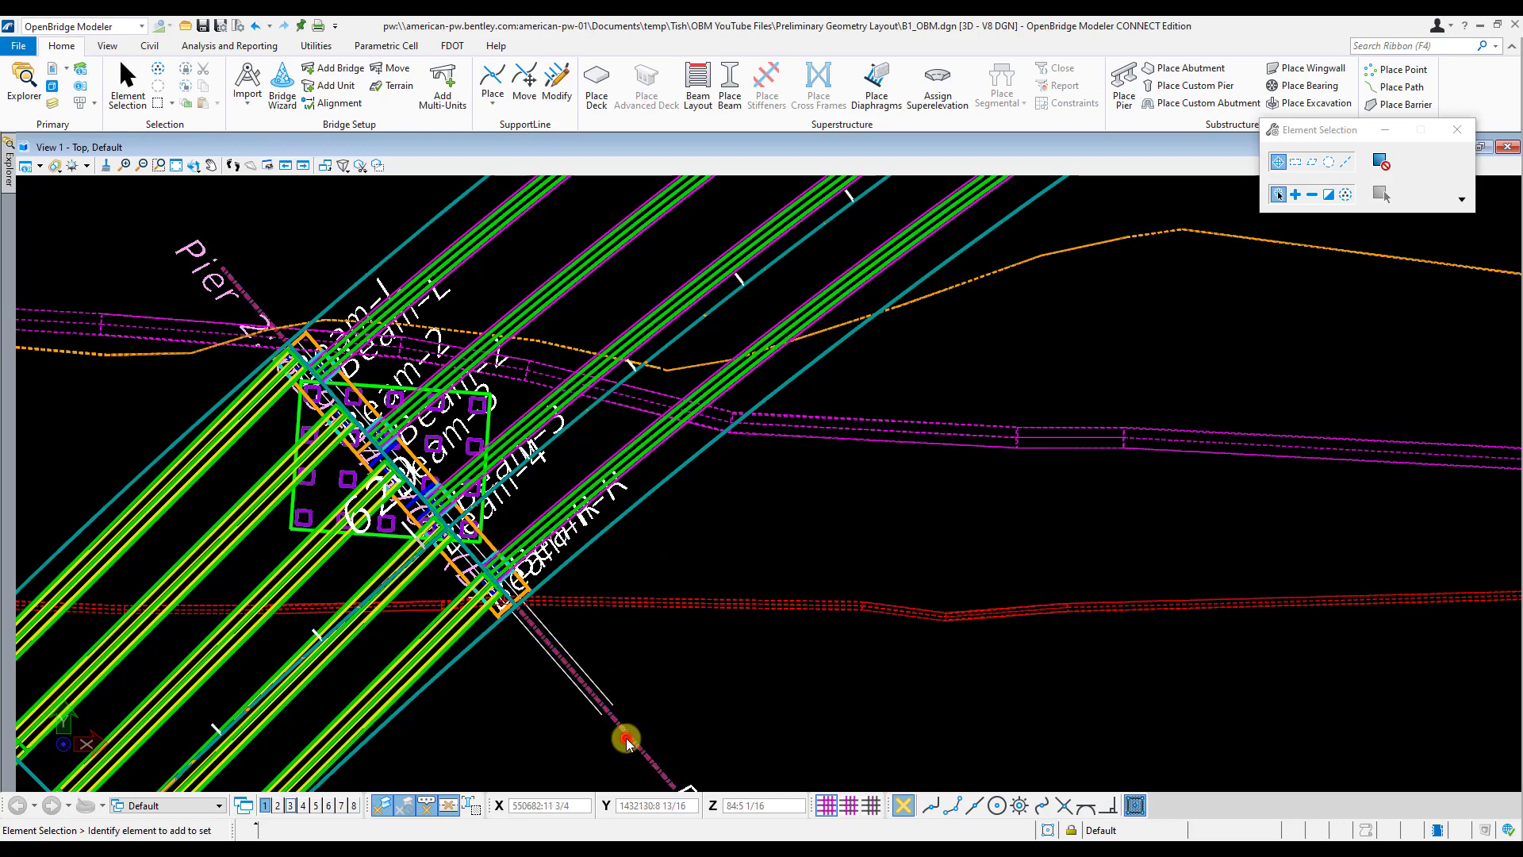
scroll(402, 441, "down", 2)
scroll(402, 441, "down", 3)
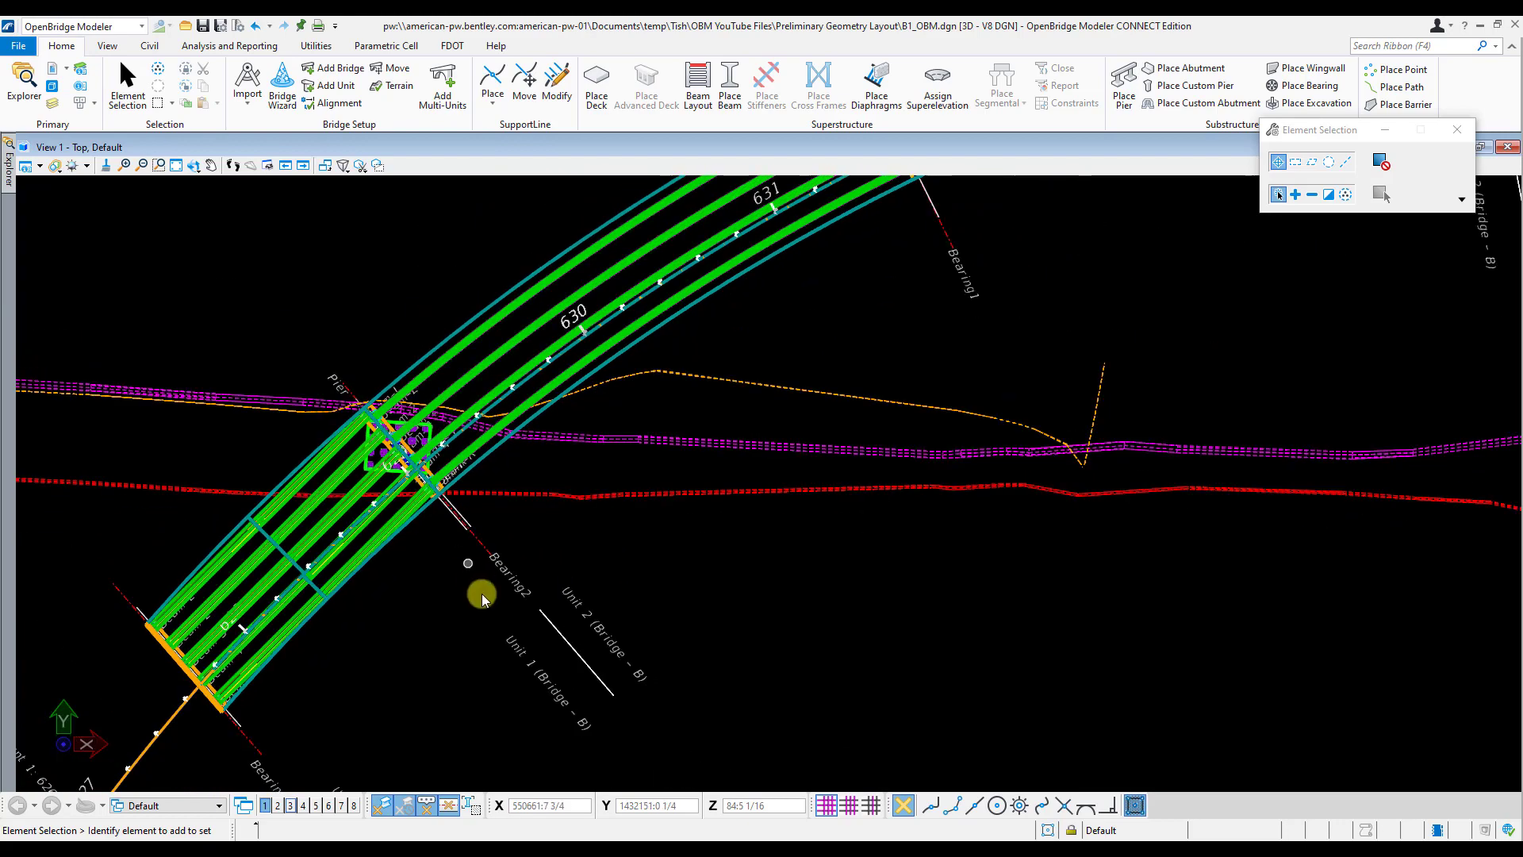
scroll(482, 593, "up", 2)
left_click(483, 515)
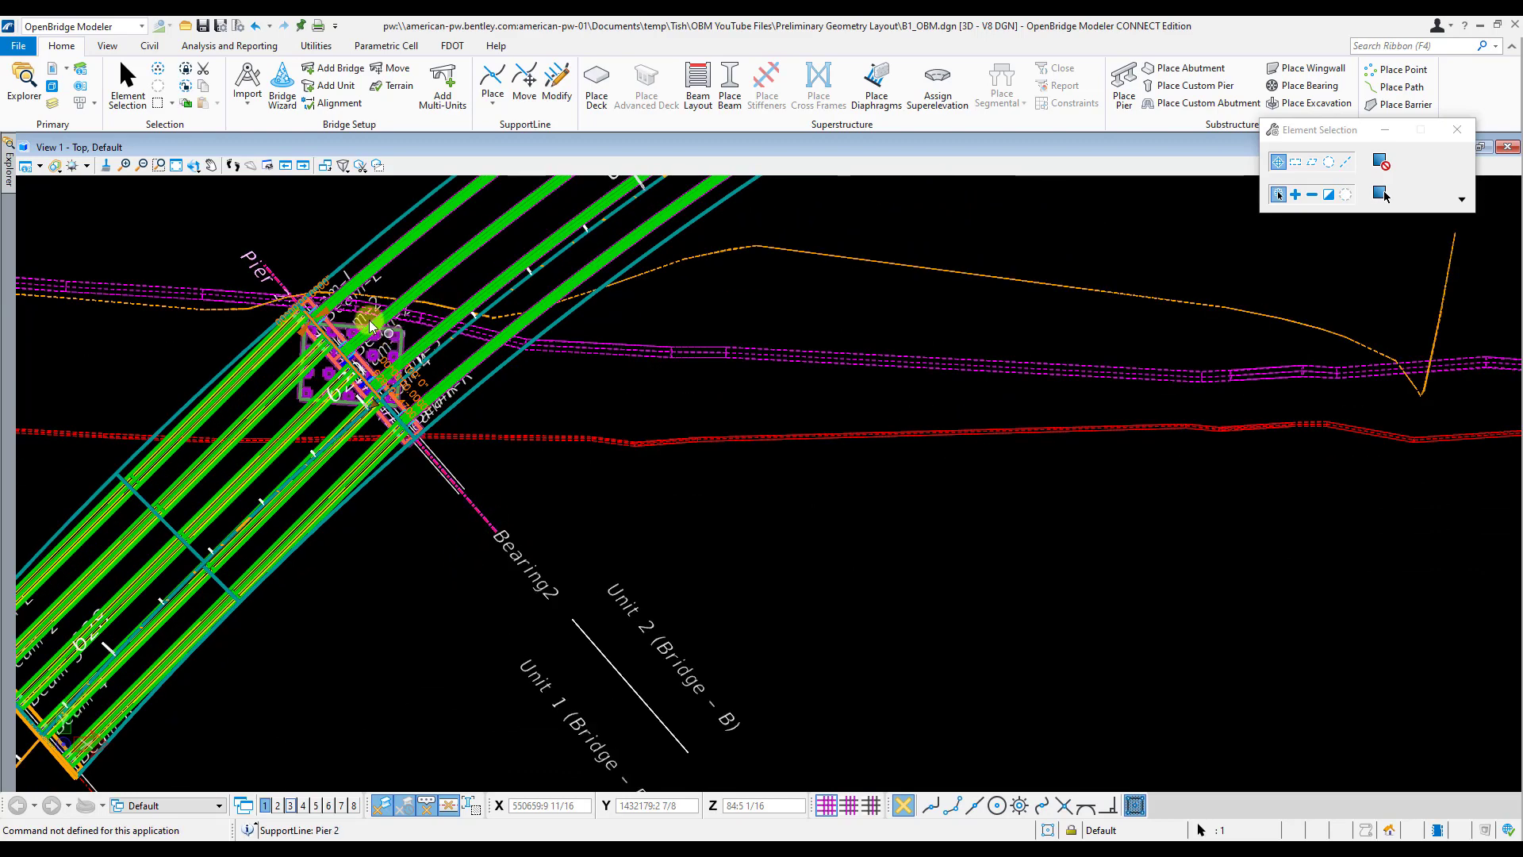
scroll(411, 408, "up", 2)
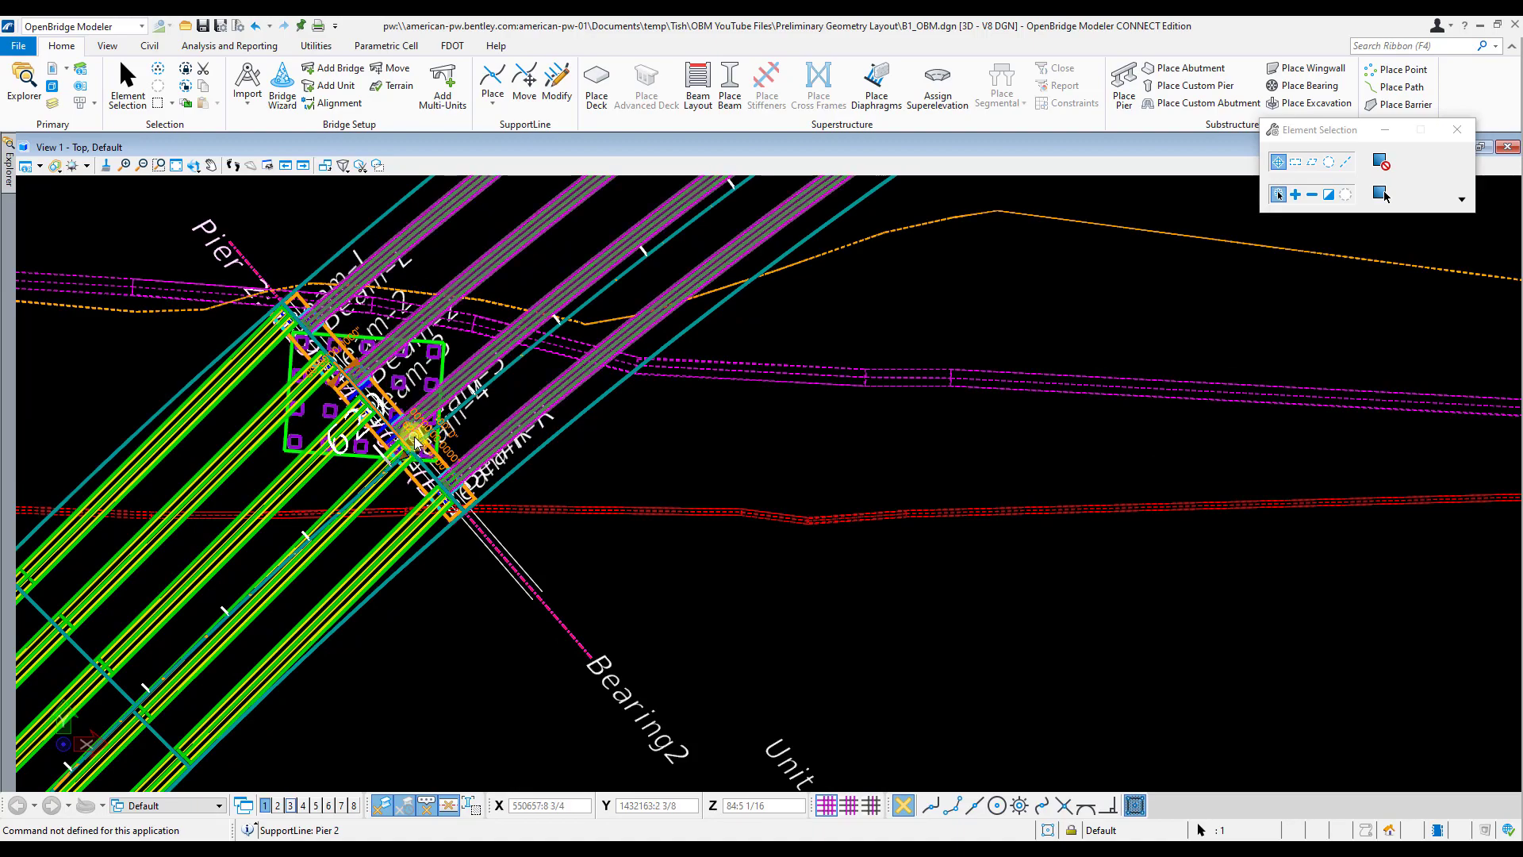
scroll(433, 448, "up", 2)
scroll(414, 437, "up", 3)
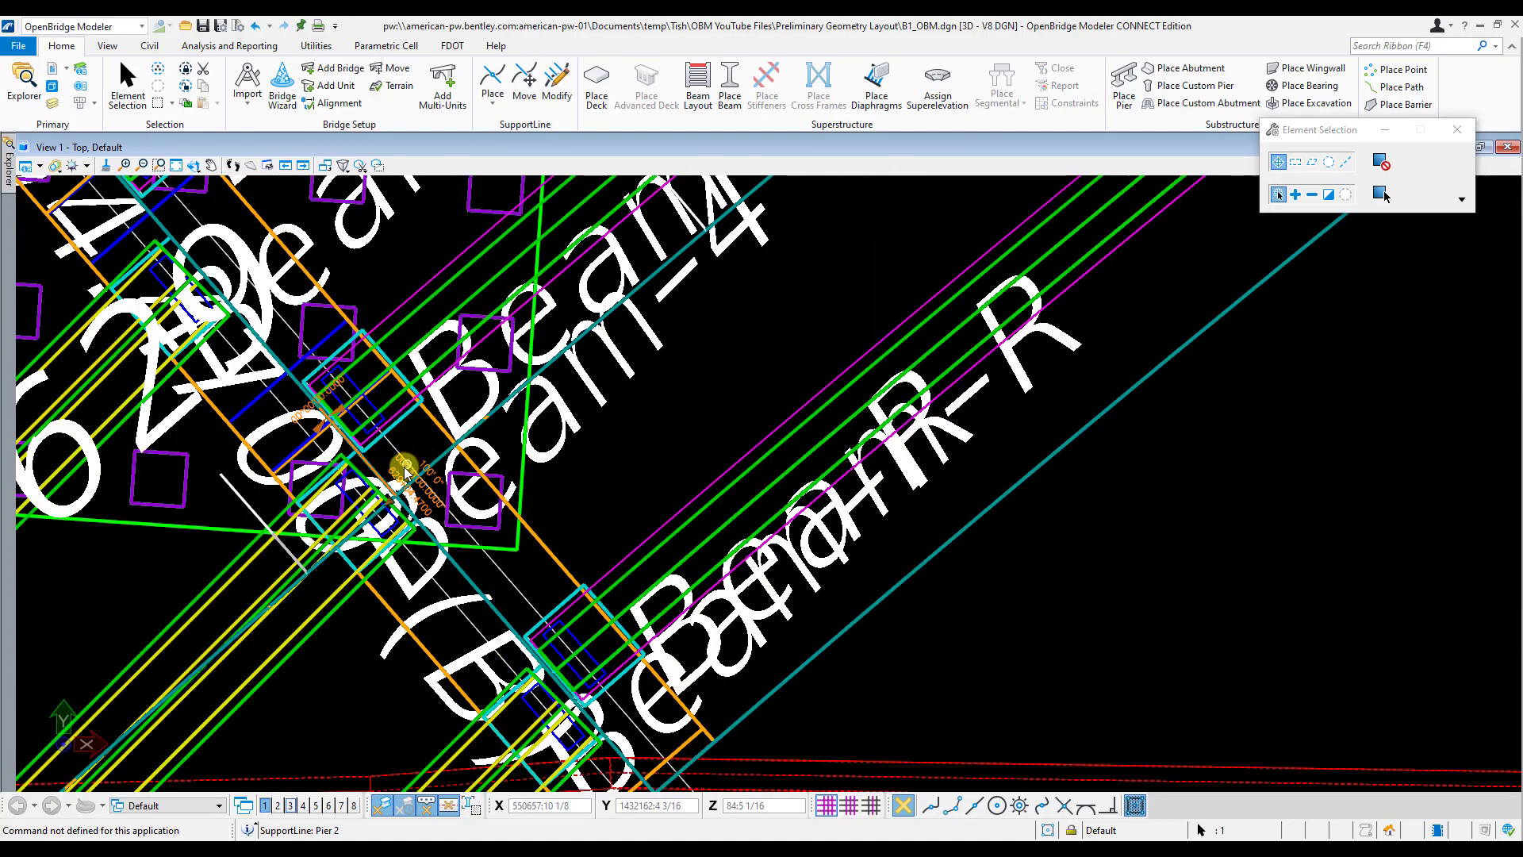
left_click(393, 474)
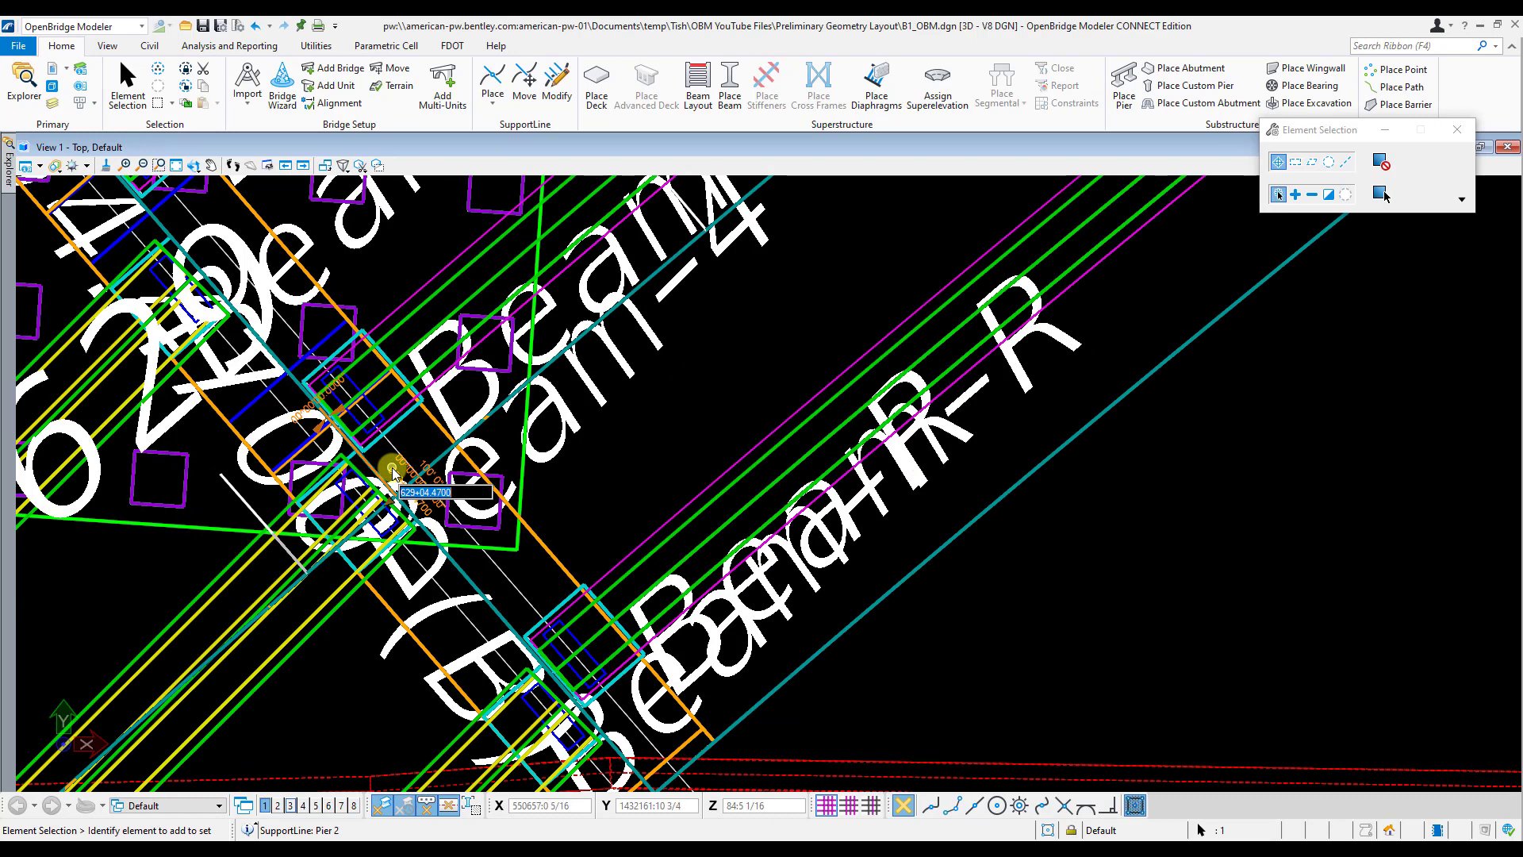
type("62")
type("9+")
type("04")
type(".41")
key("Return")
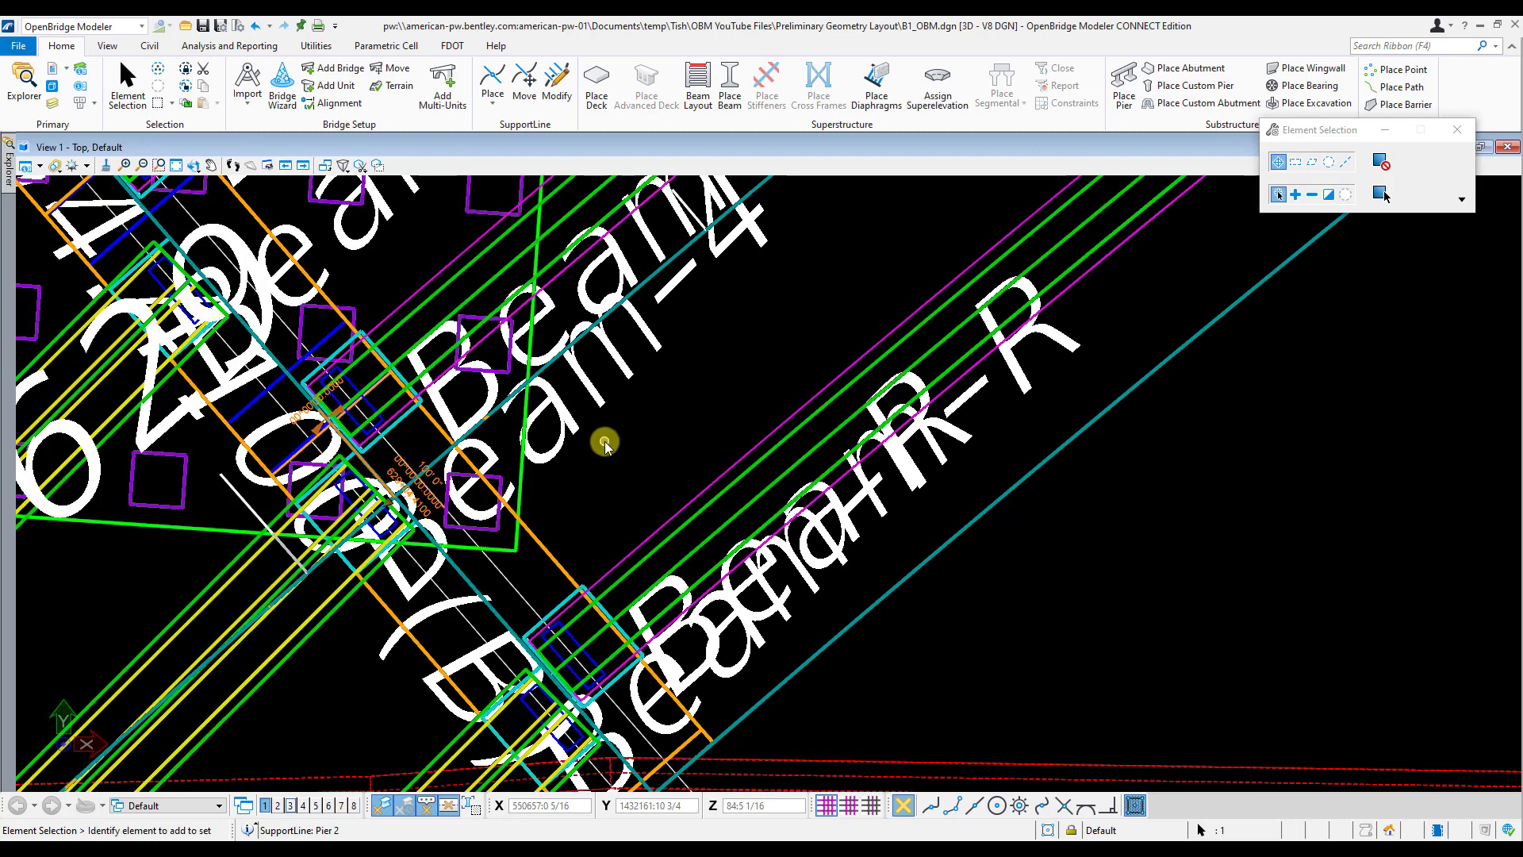
Inspect the beam group of Unit 3 between Pier 4 and End Bent 5, including its right edge beam.
scroll(392, 493, "down", 6)
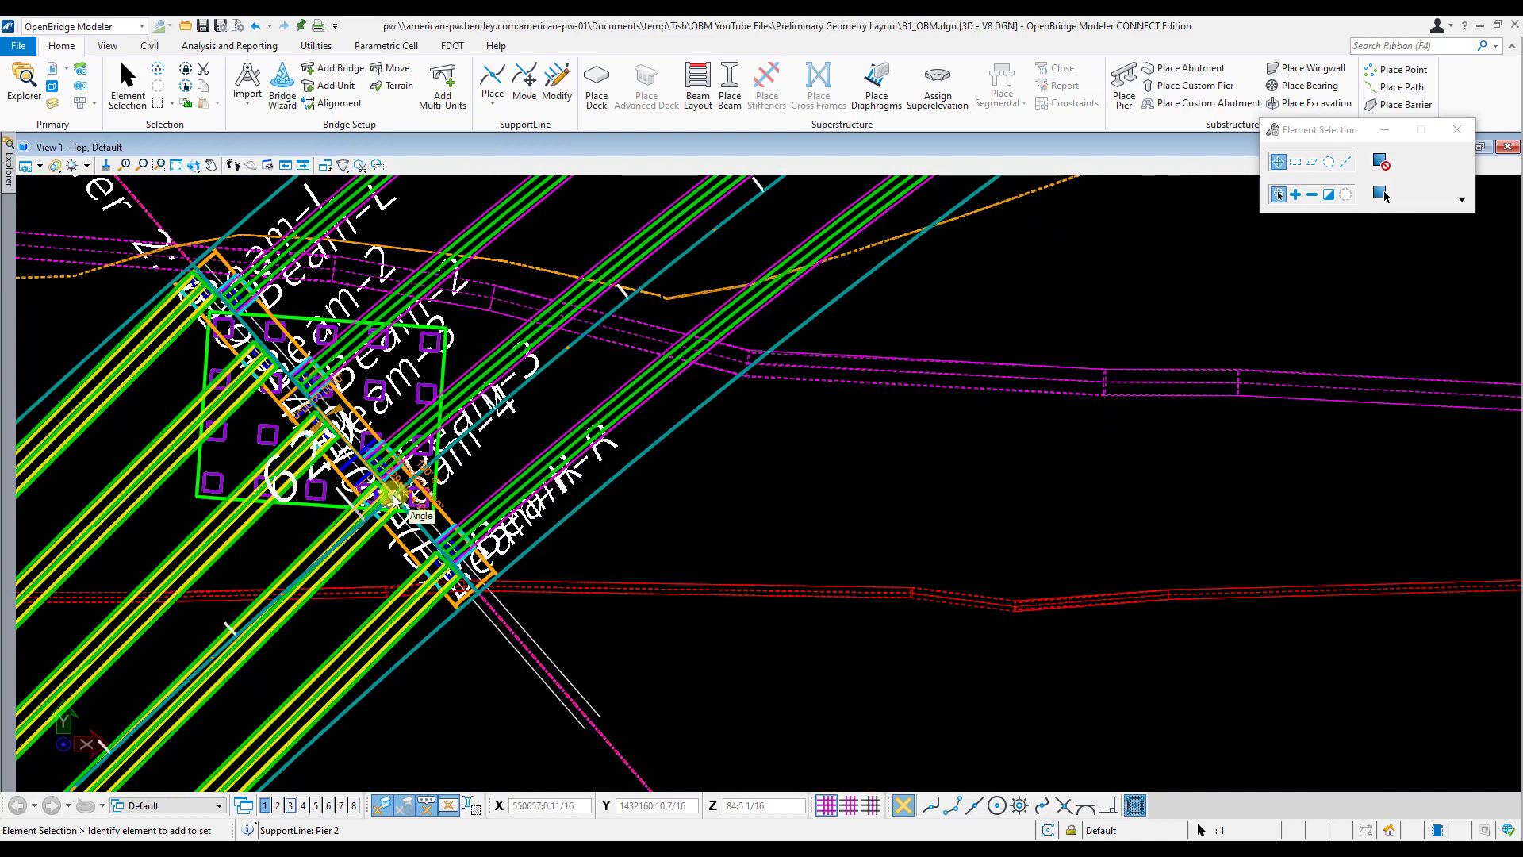
scroll(393, 494, "down", 3)
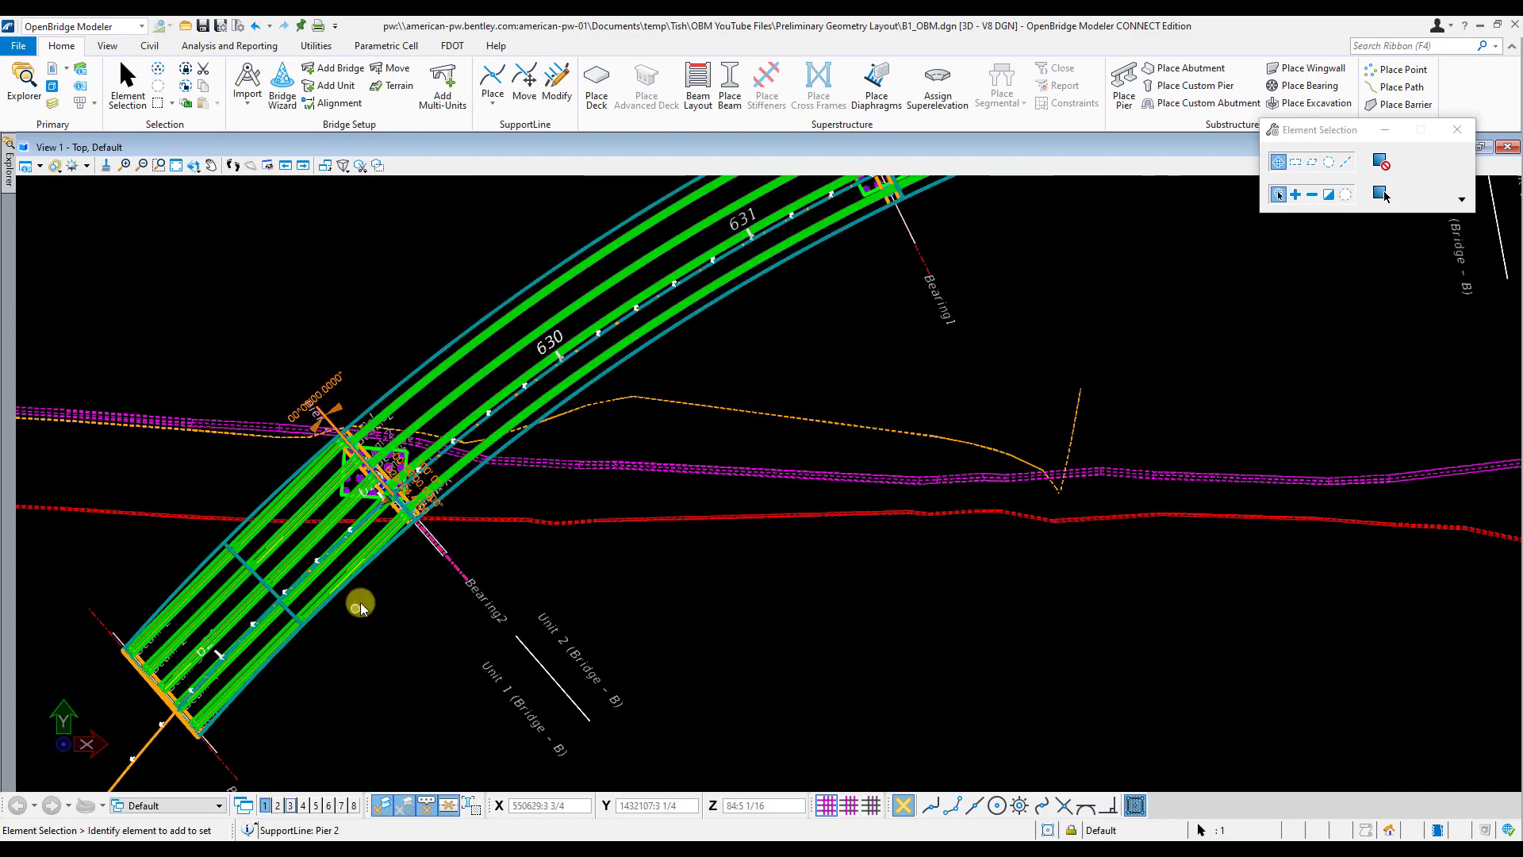
middle_click_drag(423, 526, 395, 554)
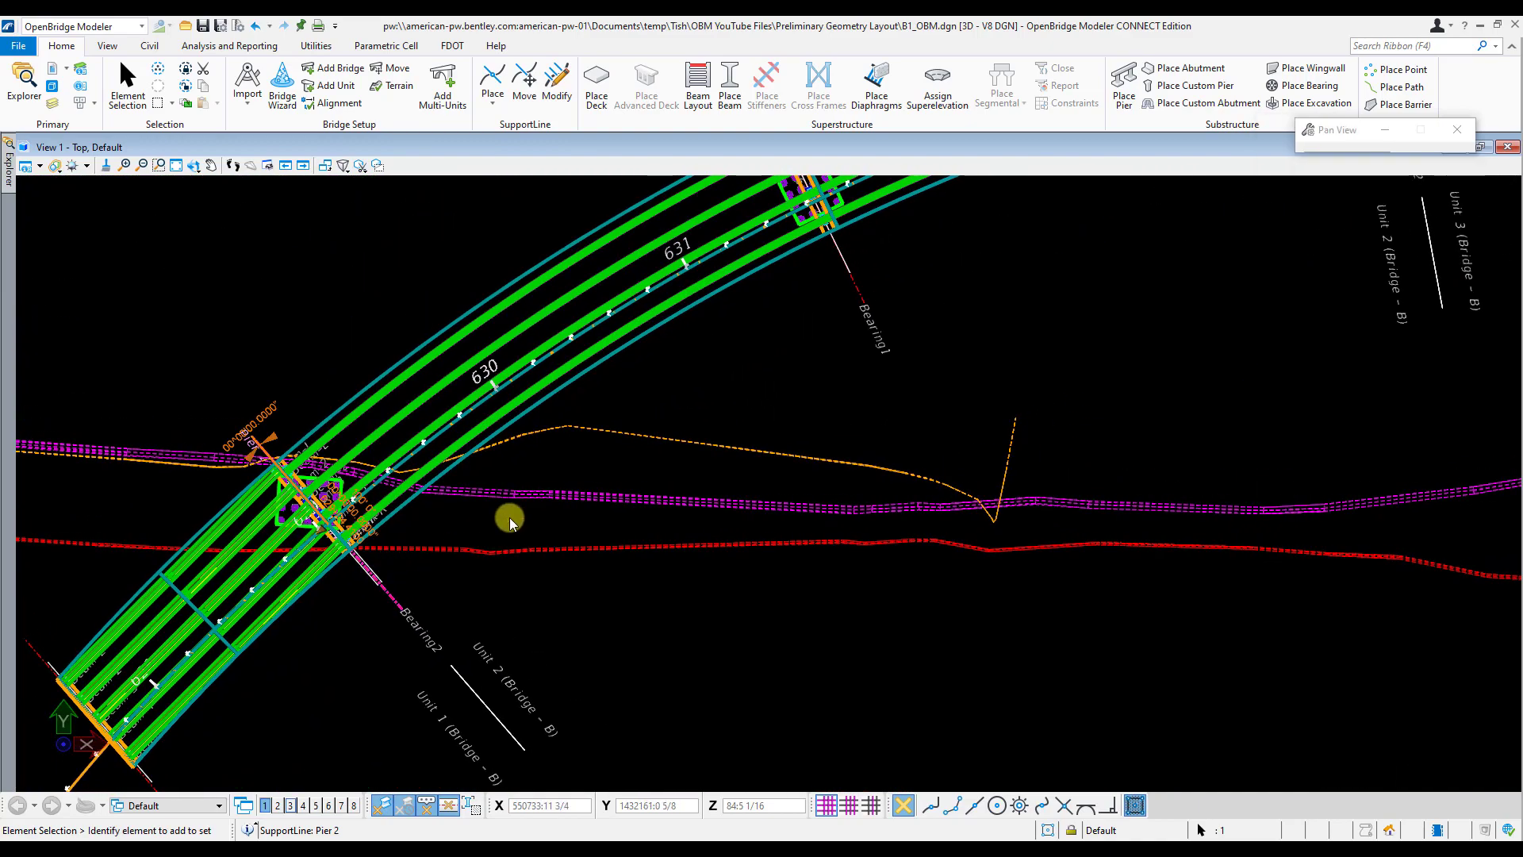
middle_click_drag(507, 516, 306, 651)
scroll(311, 649, "down", 2)
middle_click_drag(759, 463, 584, 548)
middle_click_drag(844, 477, 646, 551)
scroll(651, 539, "up", 3)
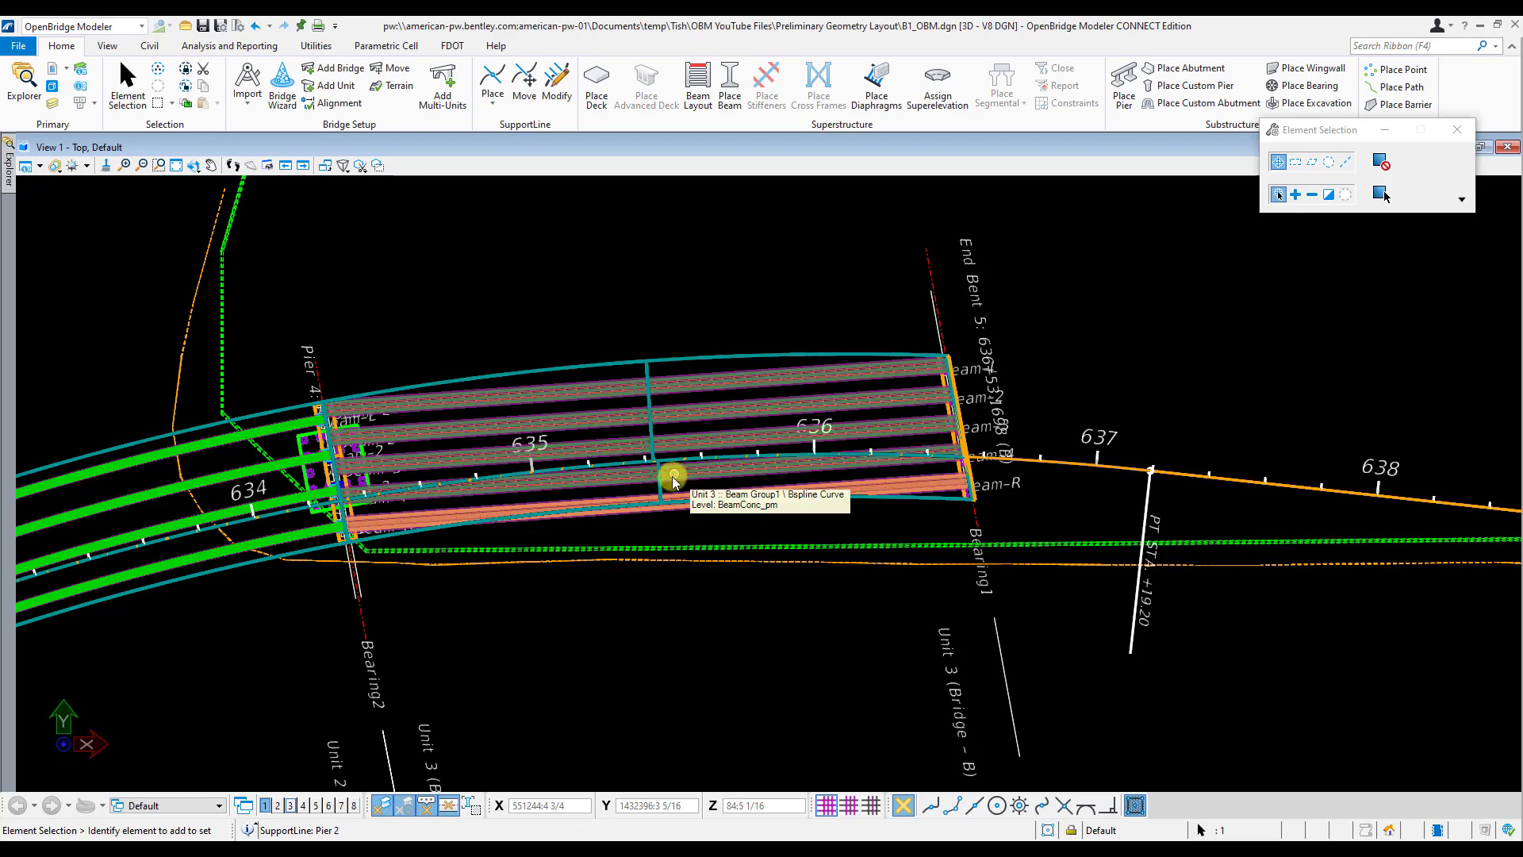
left_click(672, 479)
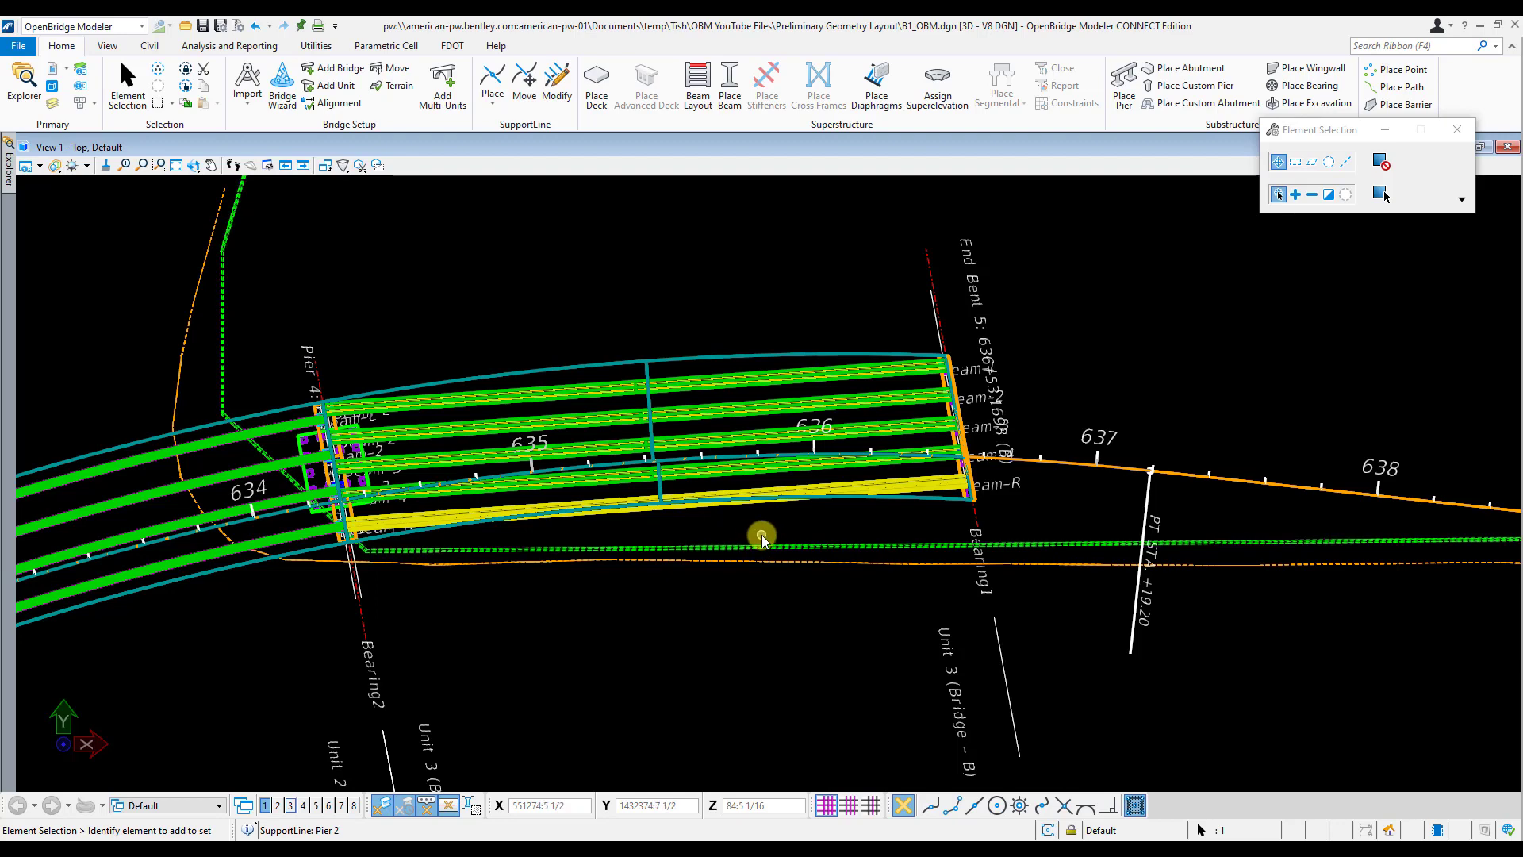
Set the offset of the End Bent 5 support line from Pier 4 to 170.6991 feet.
left_click(782, 527)
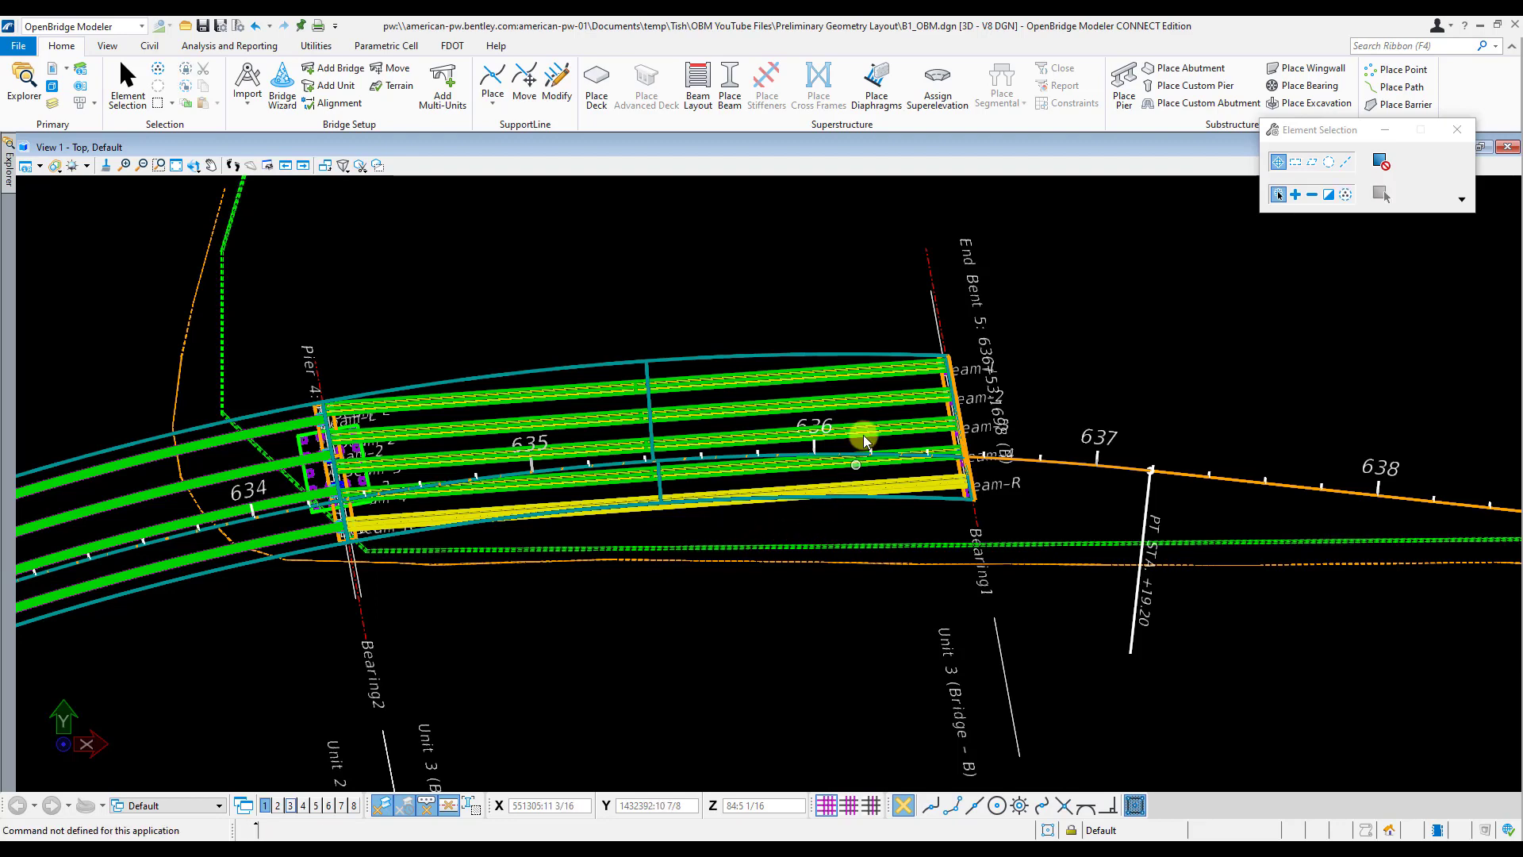
left_click(926, 267)
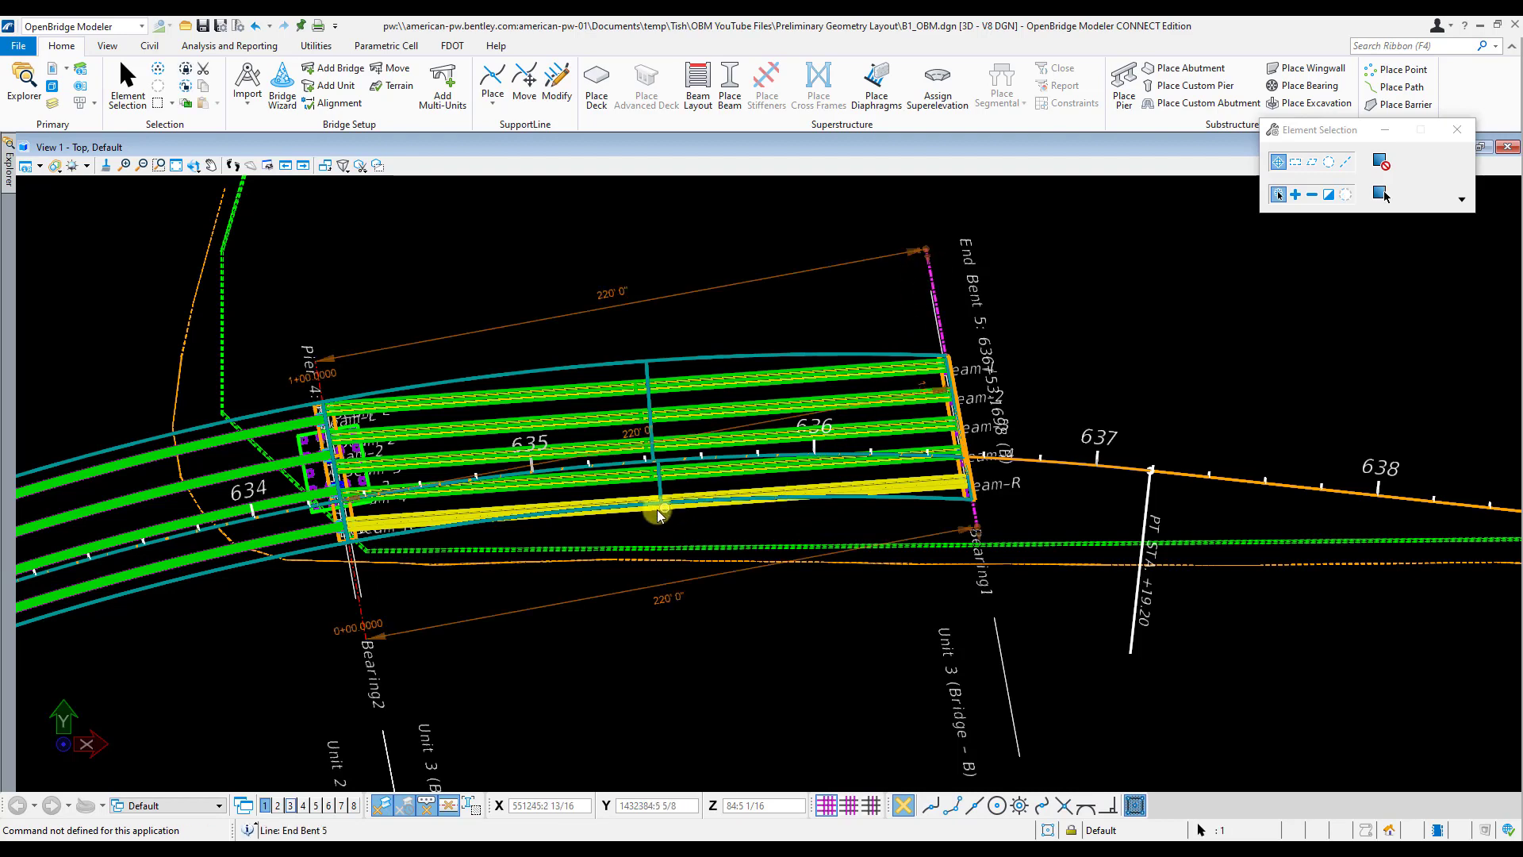
scroll(630, 428, "up", 2)
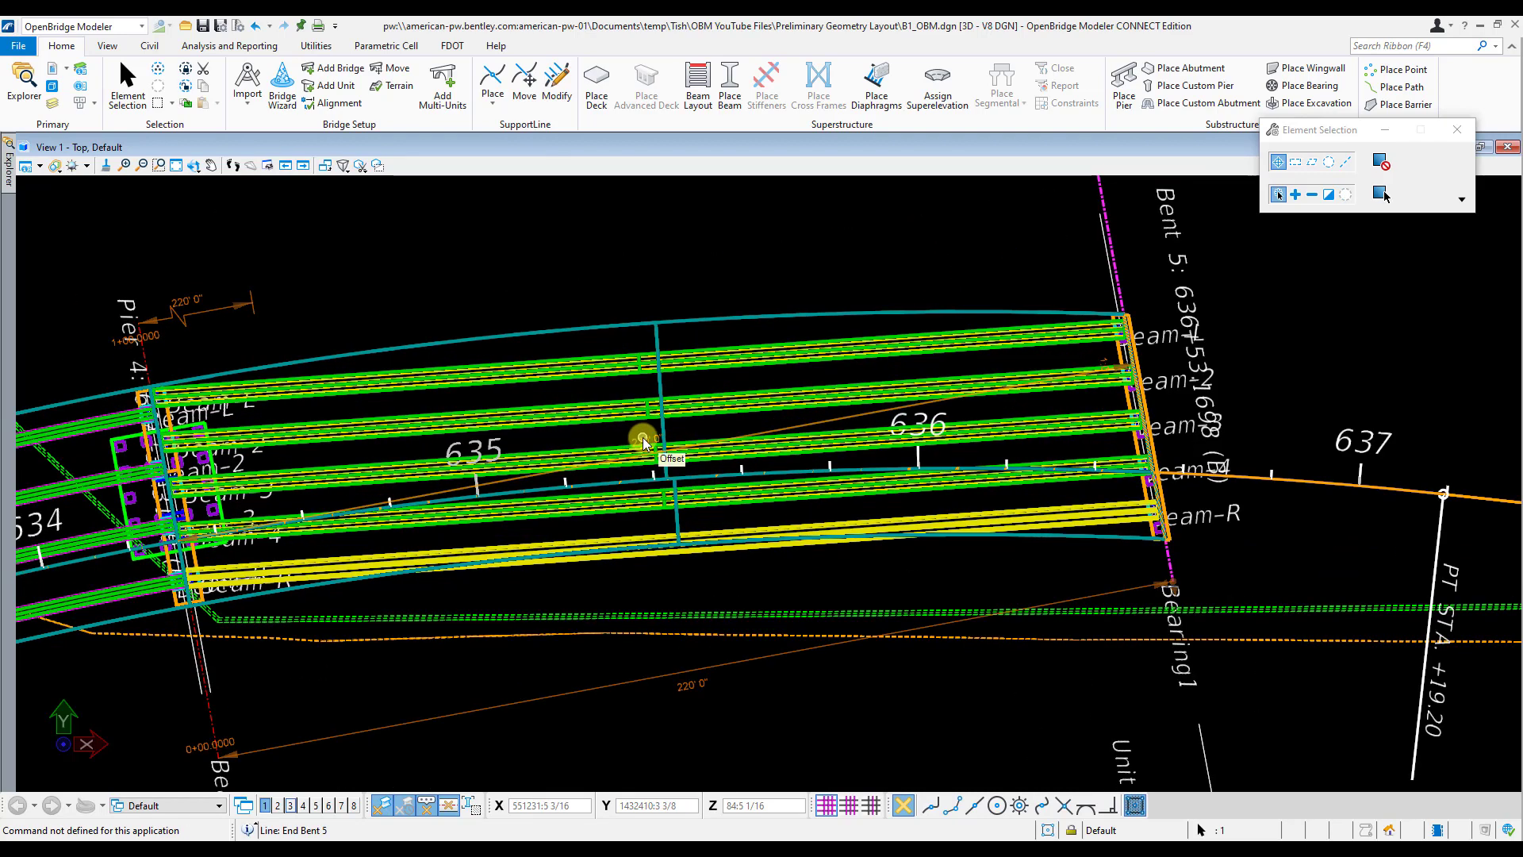
left_click(644, 438)
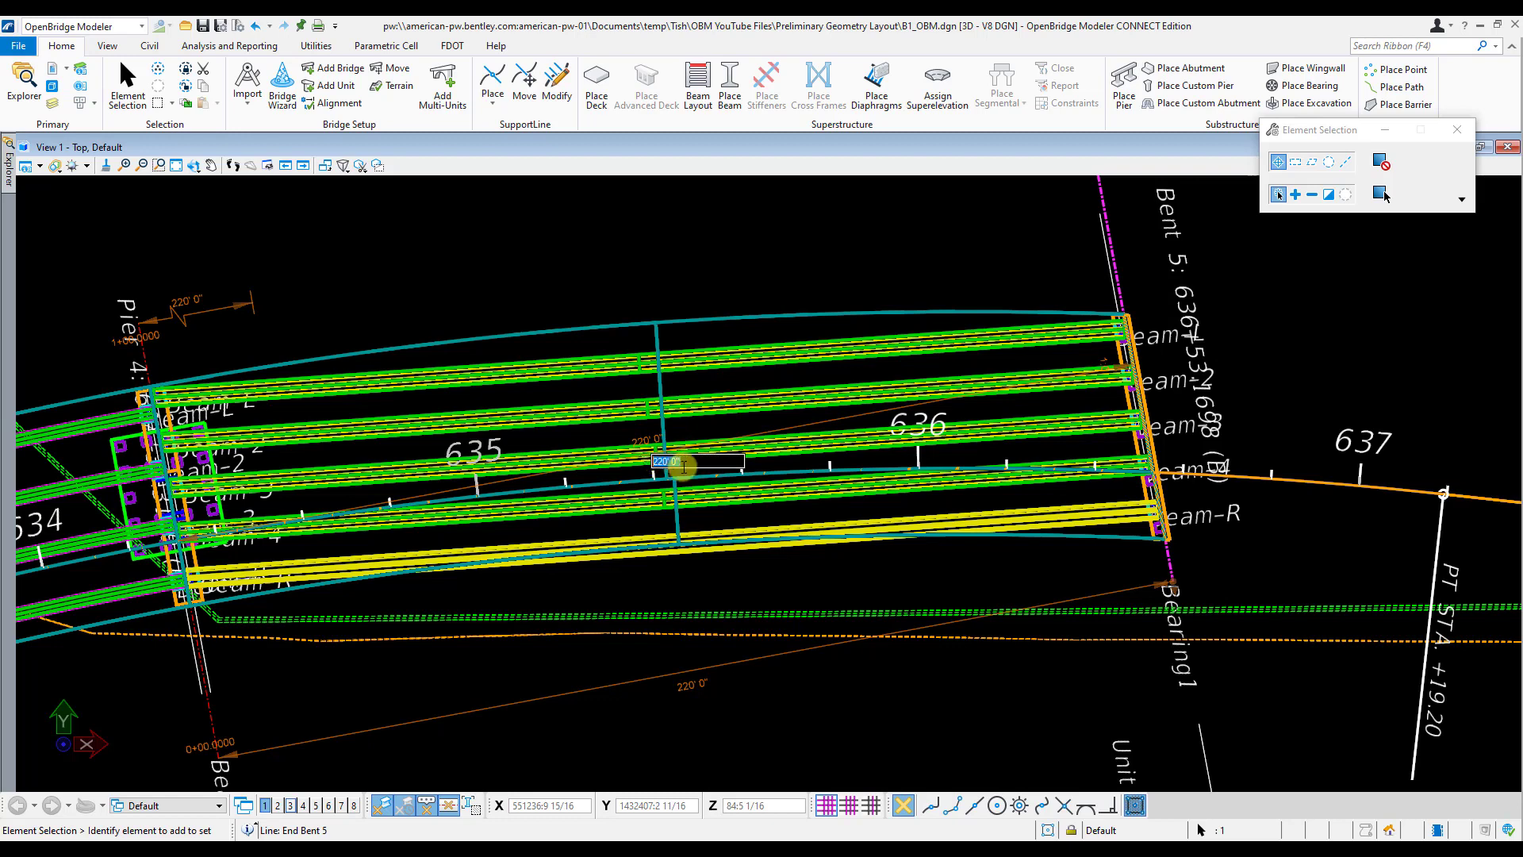
double_click(690, 462)
type("170.6991")
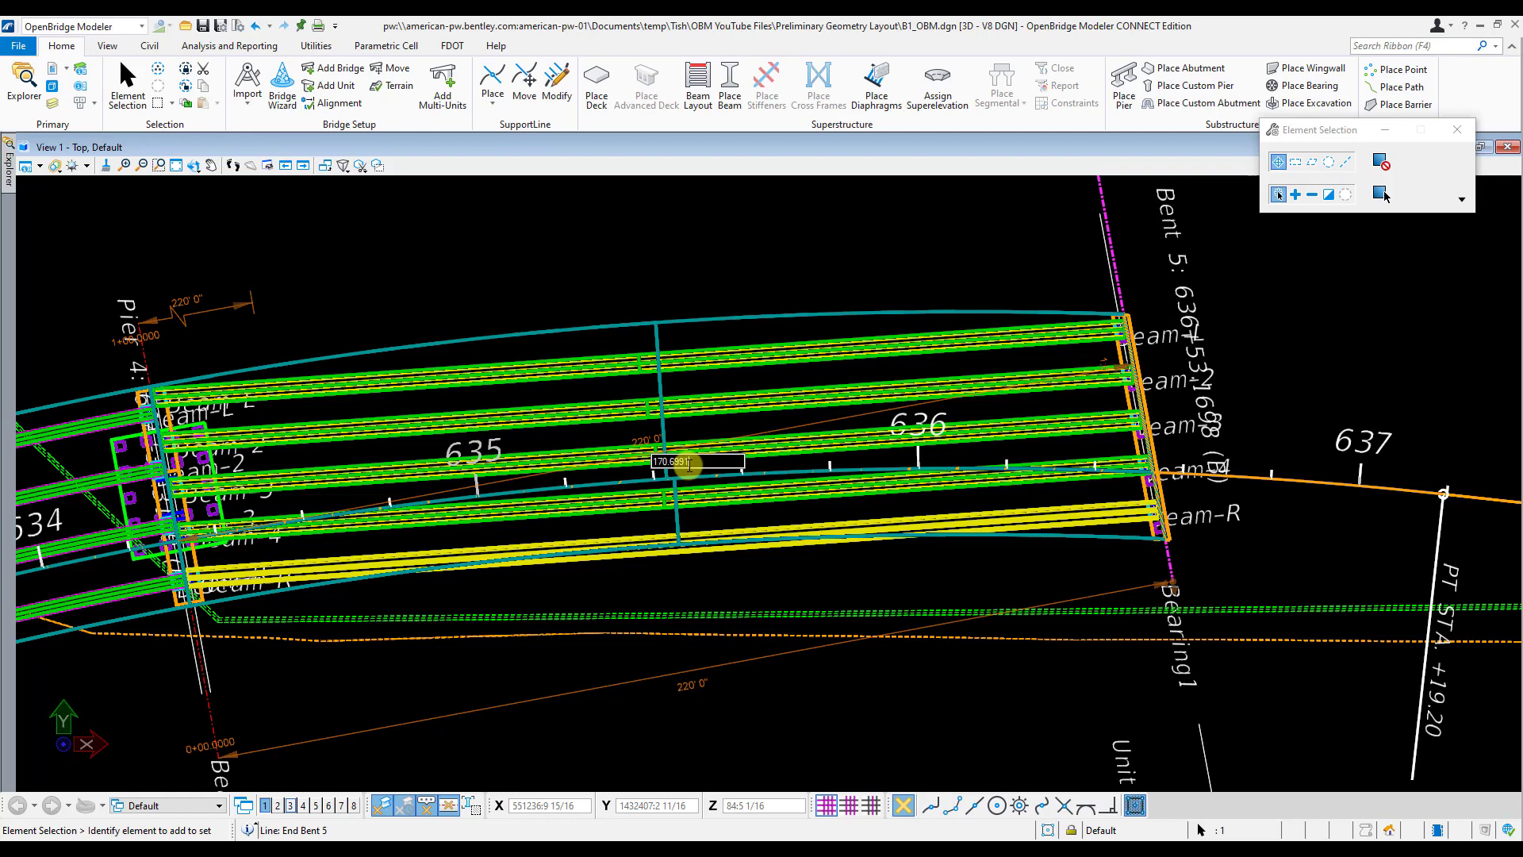
key("Return")
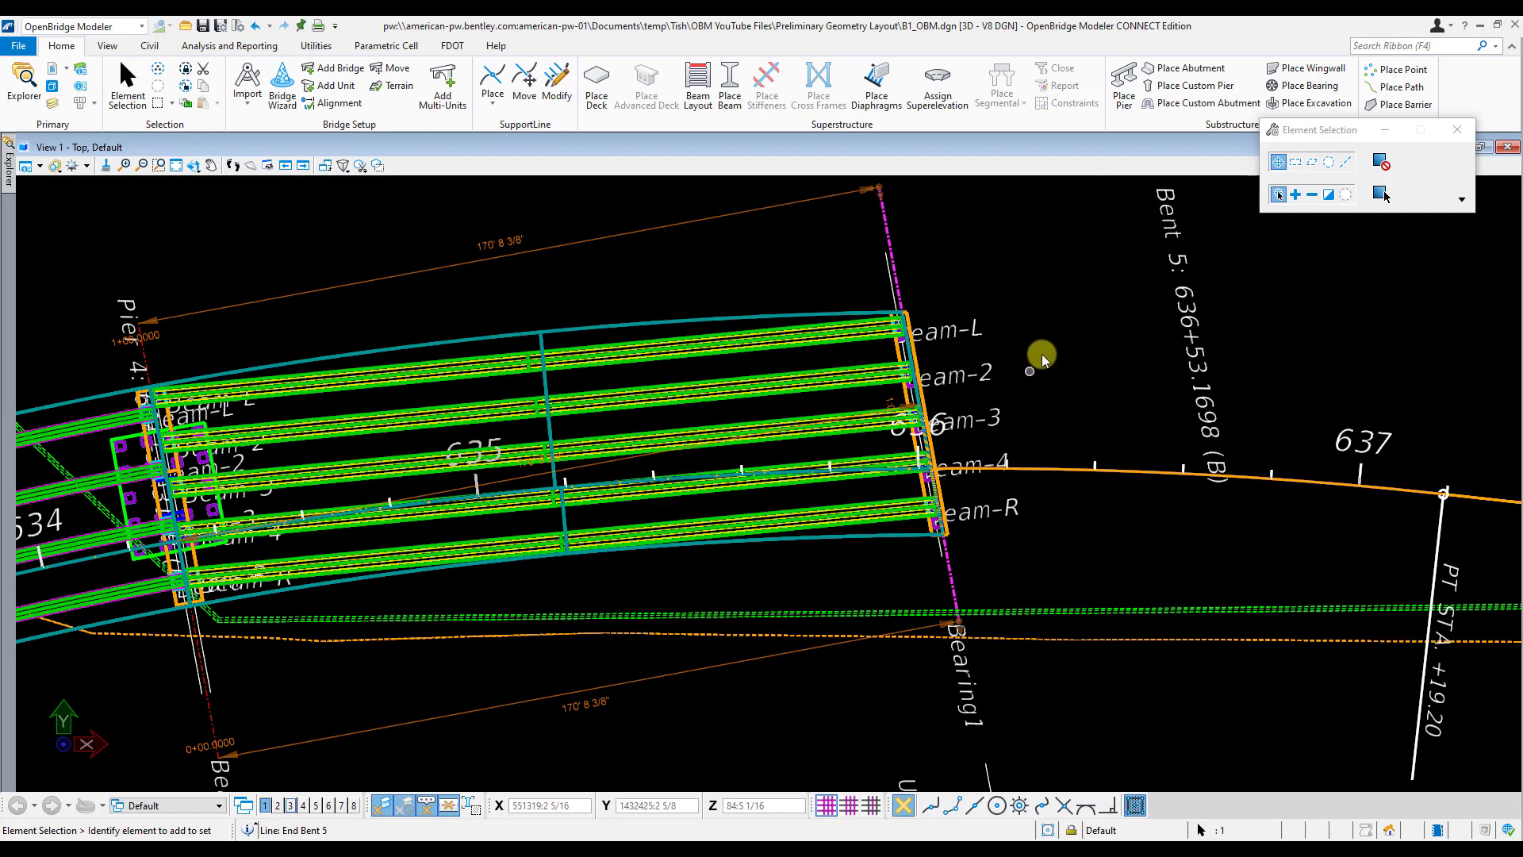
Display the MODLRD03.dgn reference to show the road model beneath the last span.
scroll(980, 405, "down", 1)
middle_click_drag(952, 329, 944, 366)
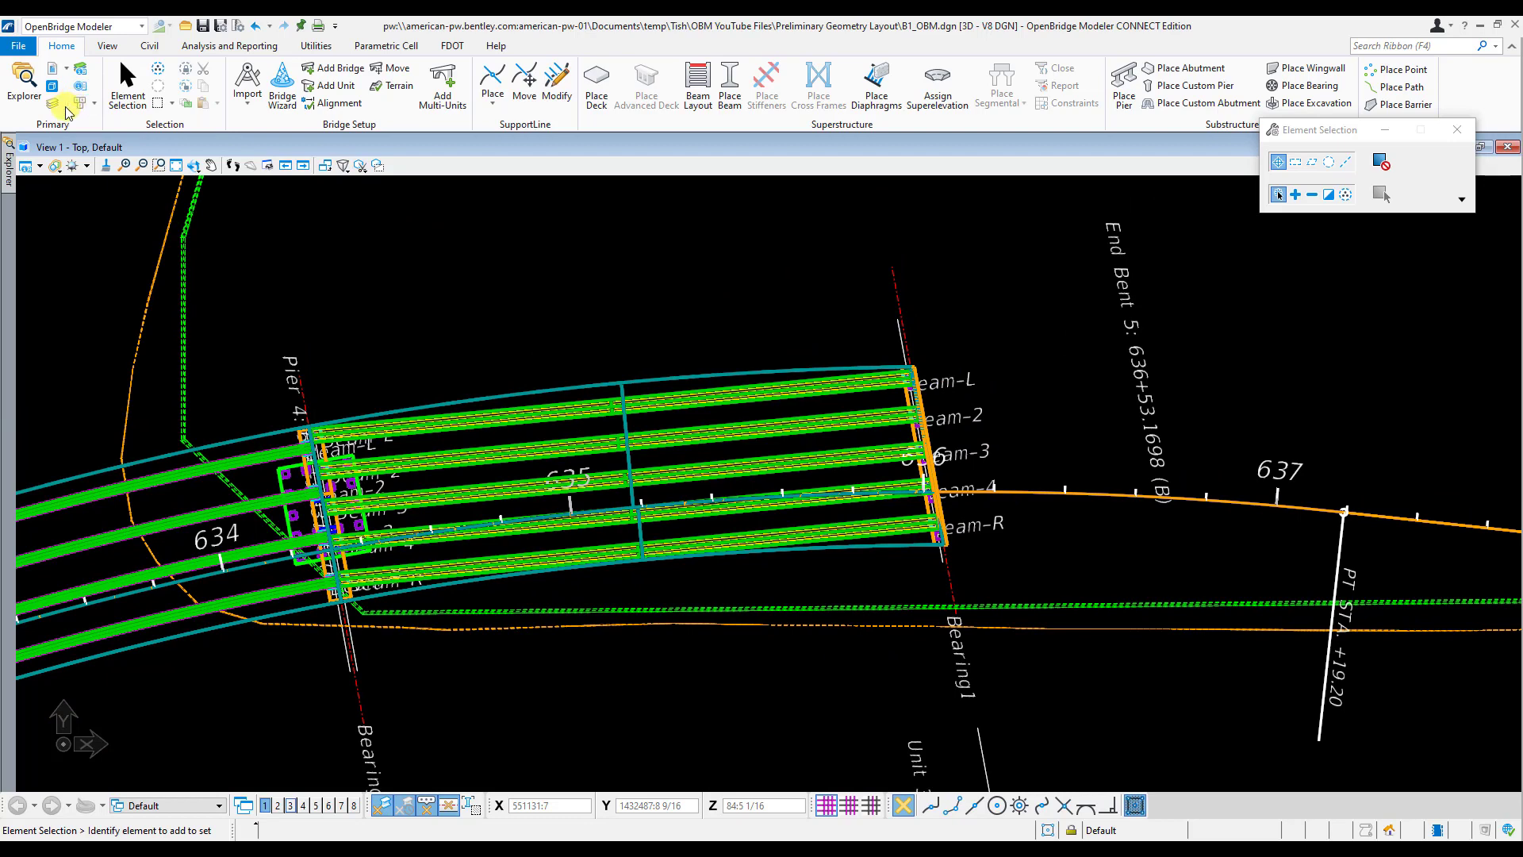
left_click(54, 72)
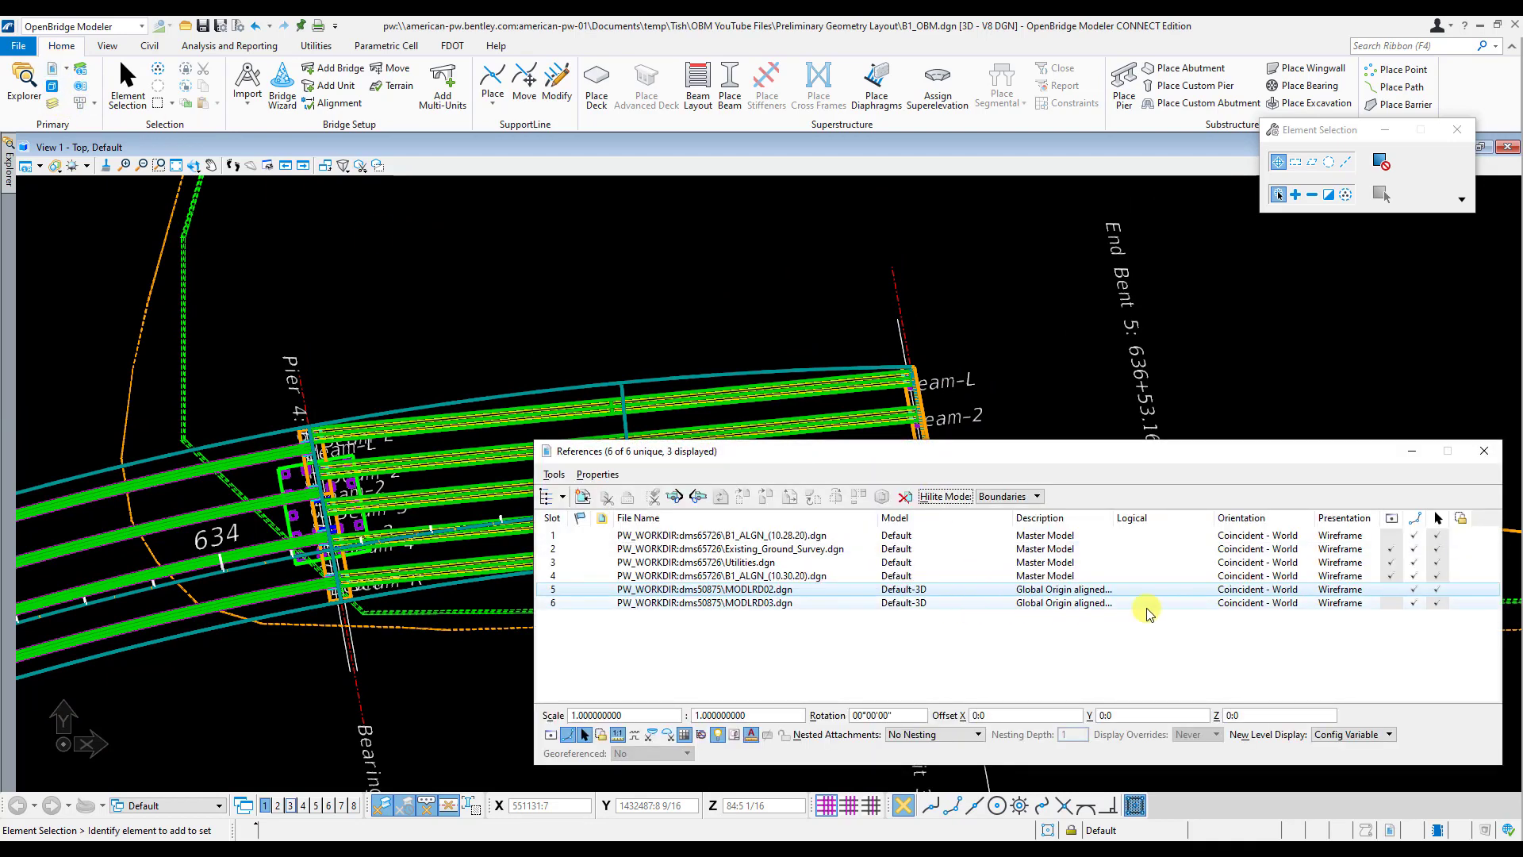
left_click(1390, 603)
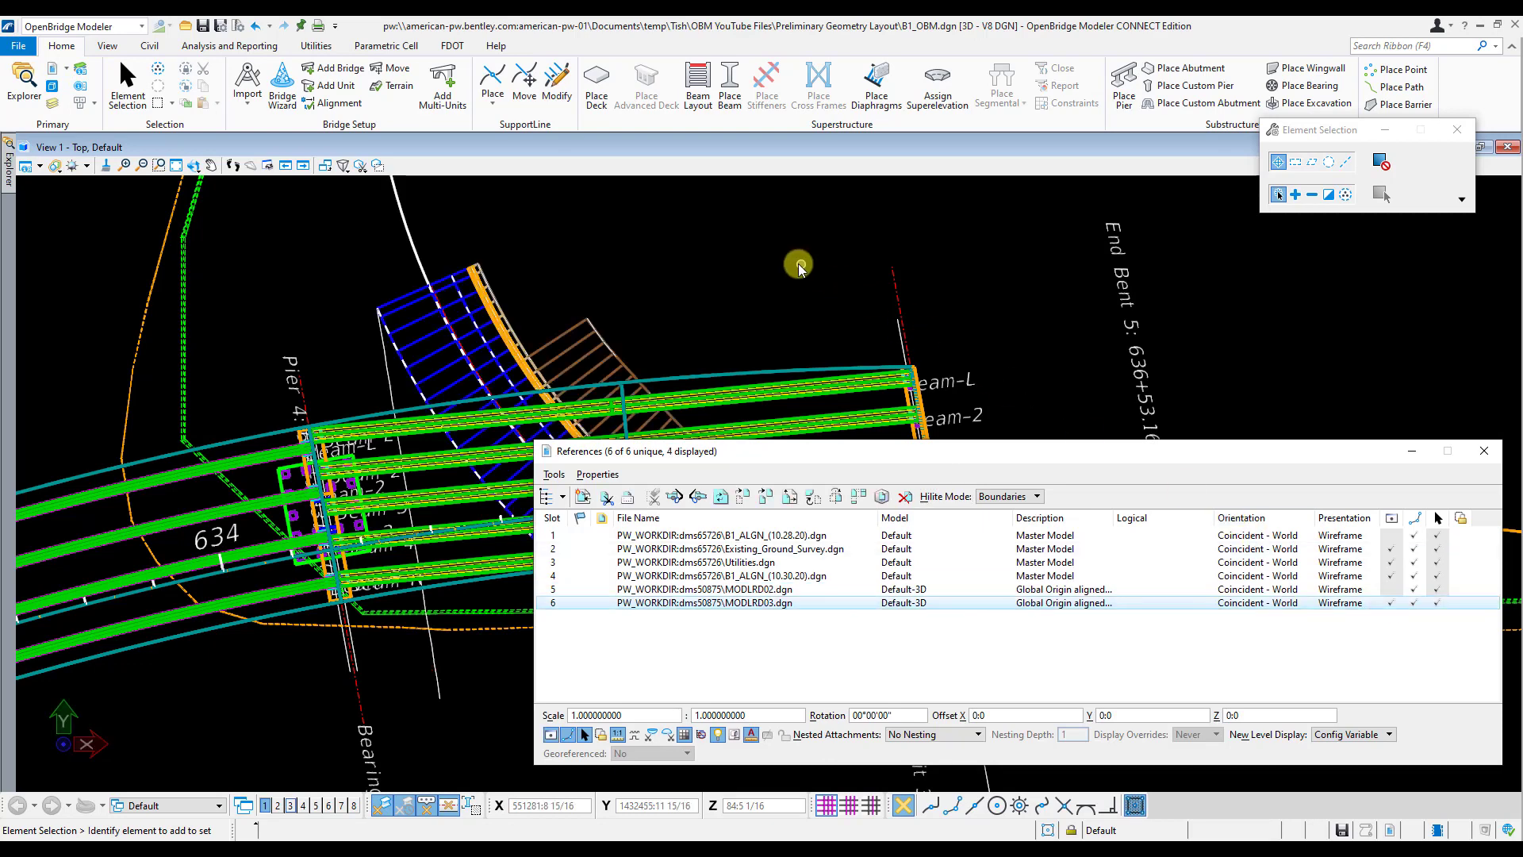
left_click(1484, 451)
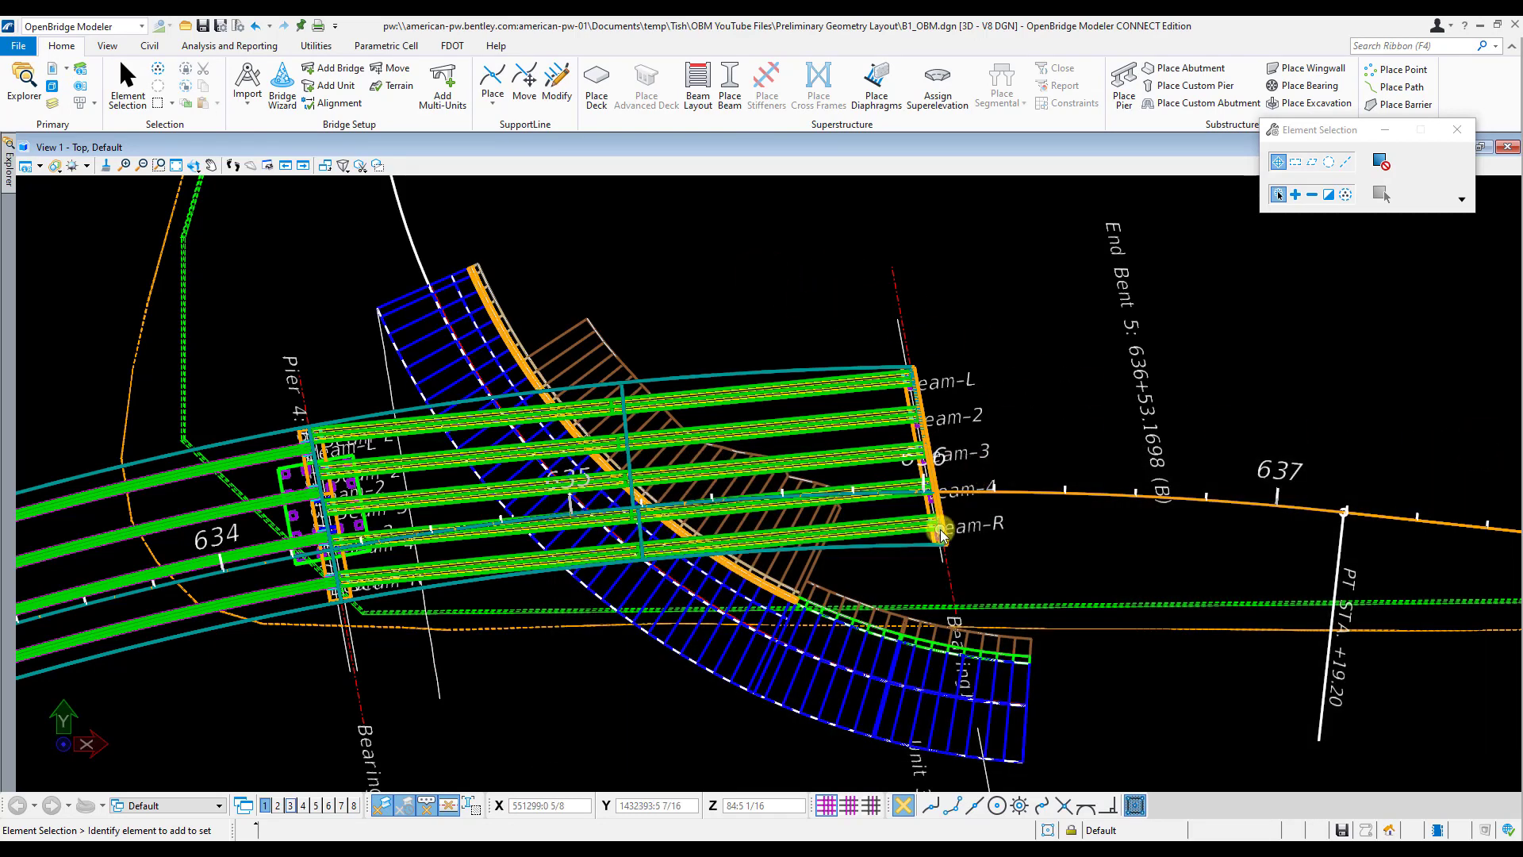
Examine the position of End Bent 5 and the last span relative to the referenced road and its side slopes.
scroll(762, 571, "down", 1)
scroll(837, 558, "up", 3)
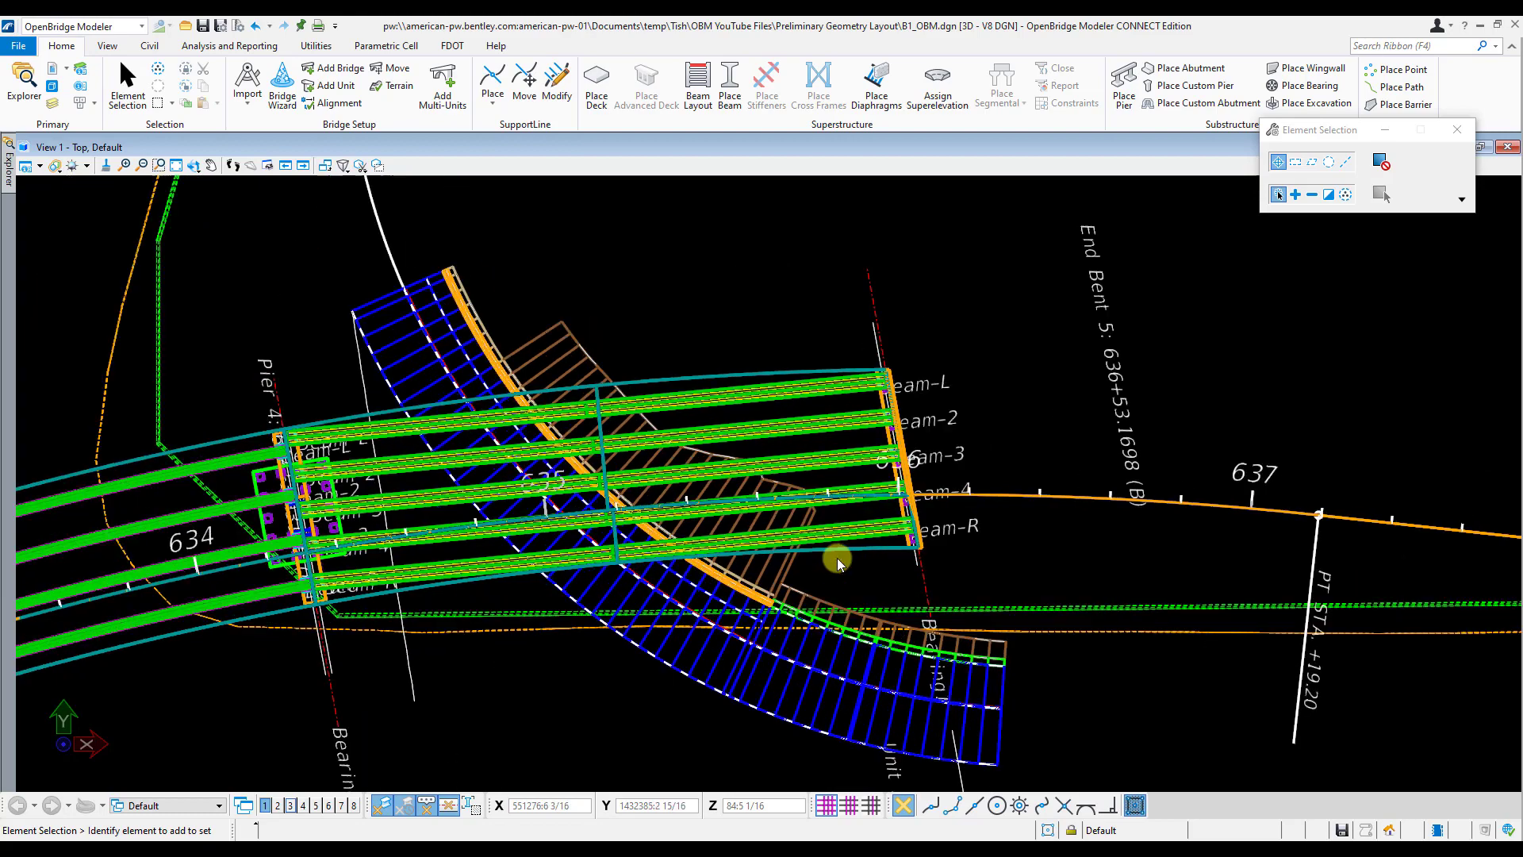
middle_click_drag(856, 557, 778, 559)
right_click(777, 559)
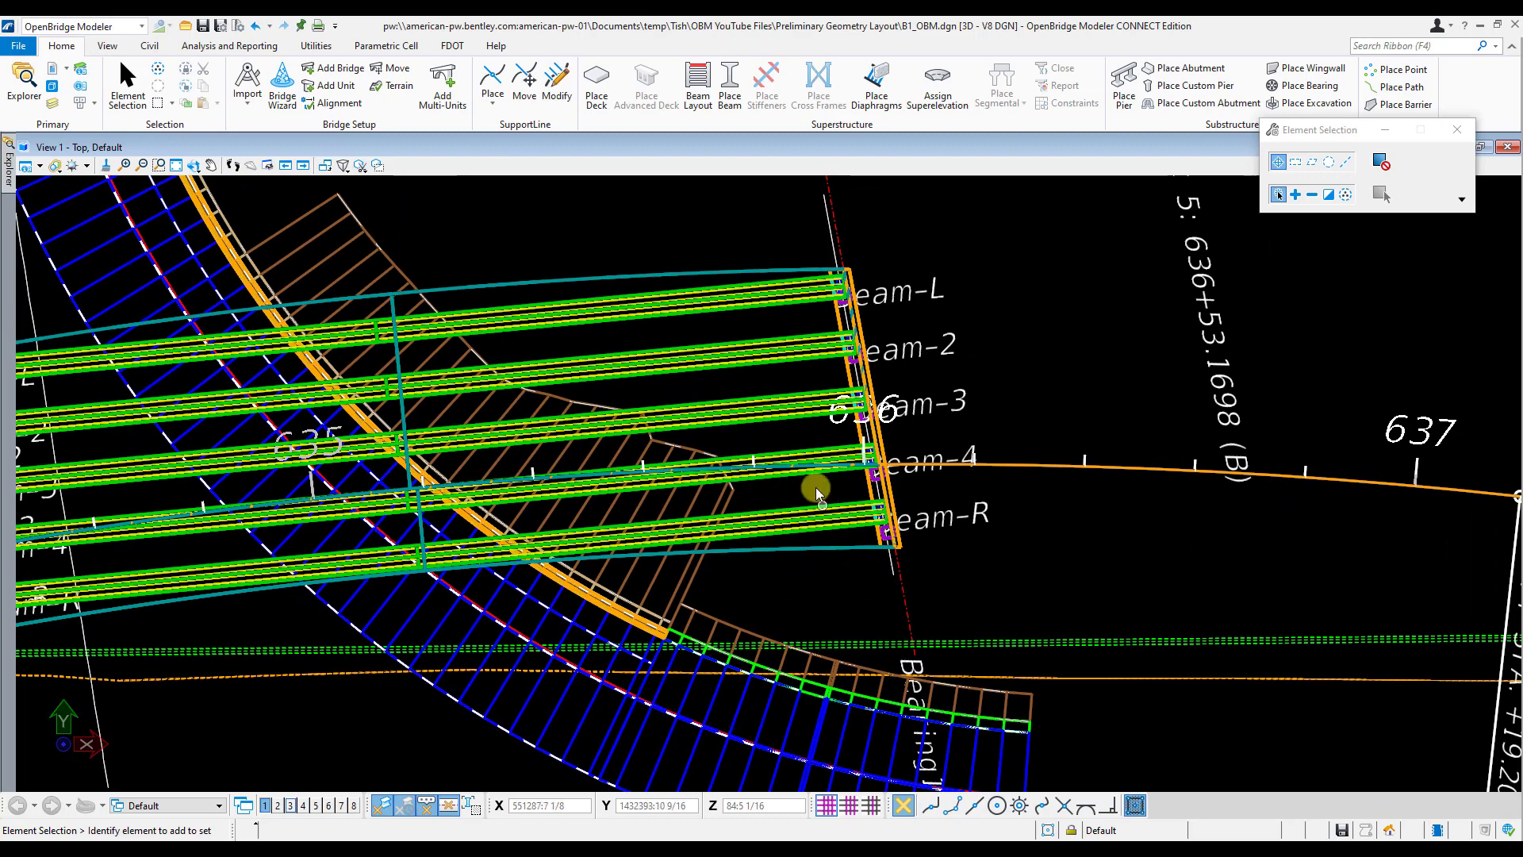
scroll(893, 608, "down", 2)
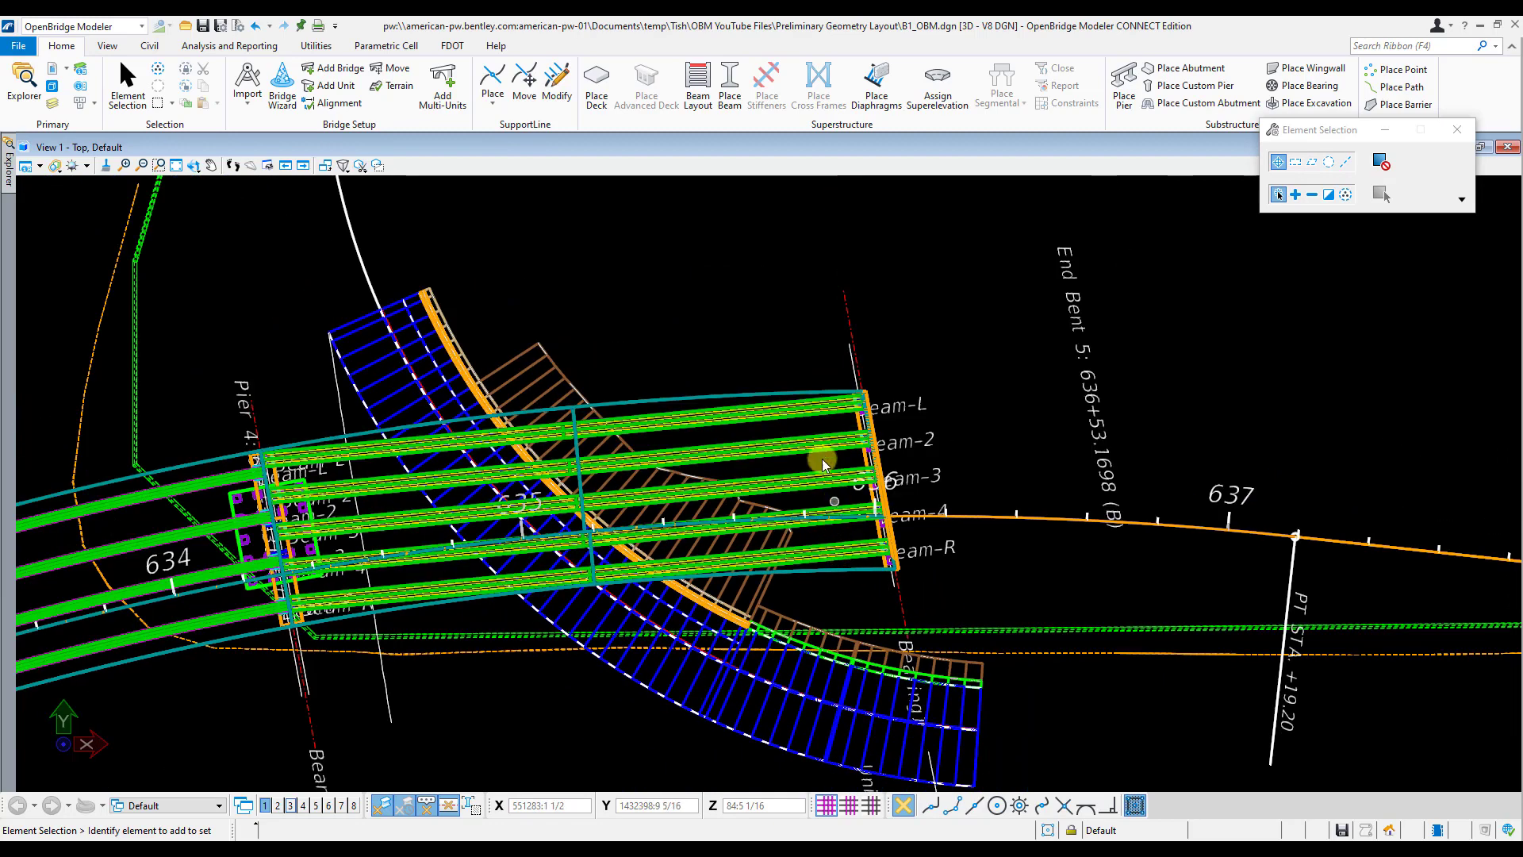
middle_click_drag(765, 528, 938, 484)
left_click(933, 315)
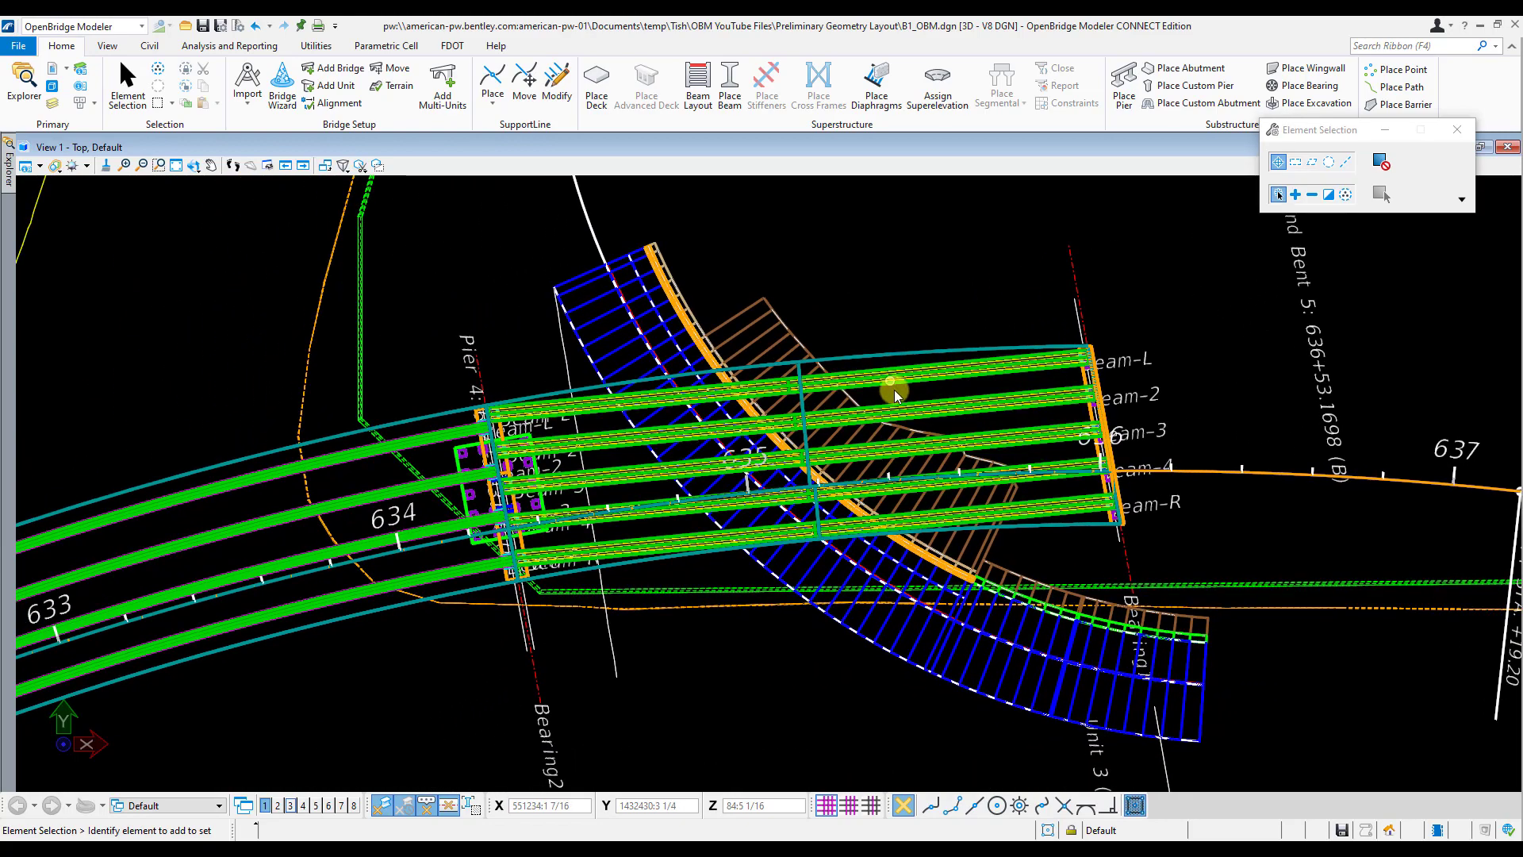
left_click(904, 314)
Hide the MODLRD03.dgn reference from the view.
left_click(53, 68)
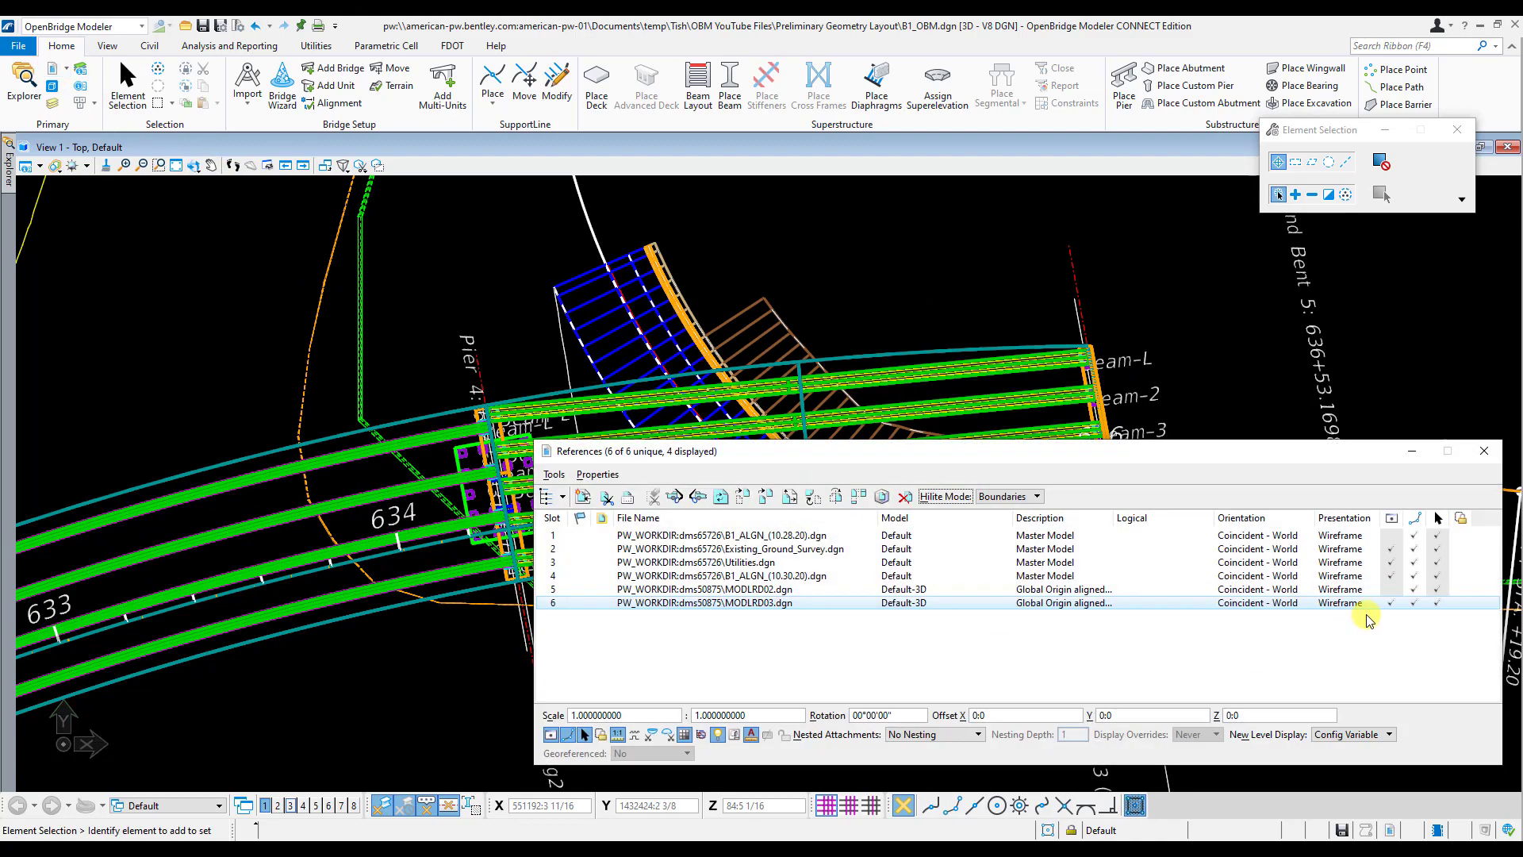
left_click(1390, 603)
left_click(1484, 451)
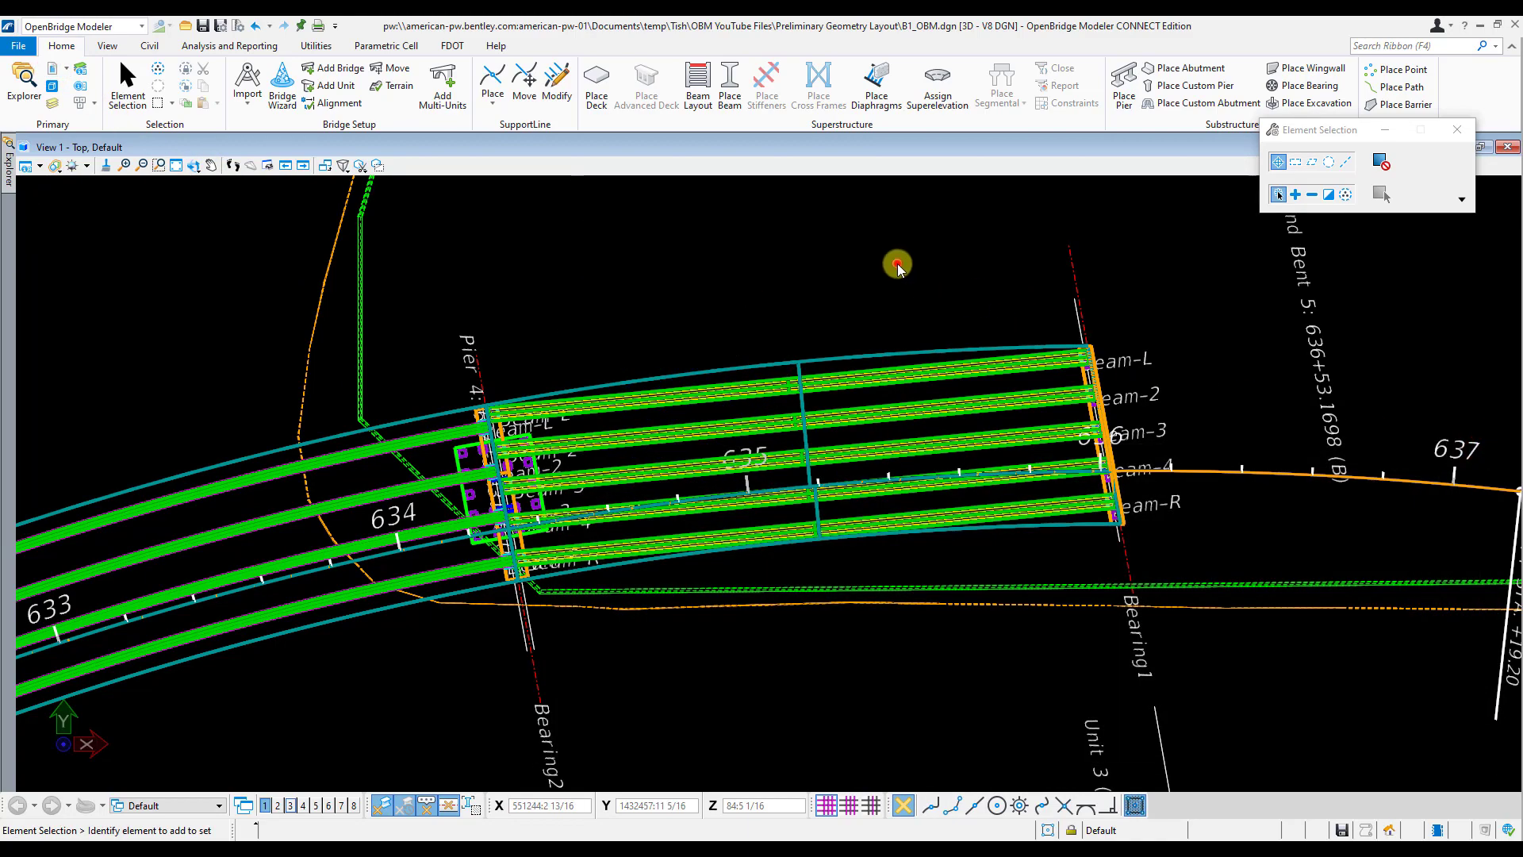
Rotate the view to expose the beam layout lines of Unit 3 and open their beam layout pattern for editing.
right_click(872, 290)
left_click(911, 258)
left_click(815, 369)
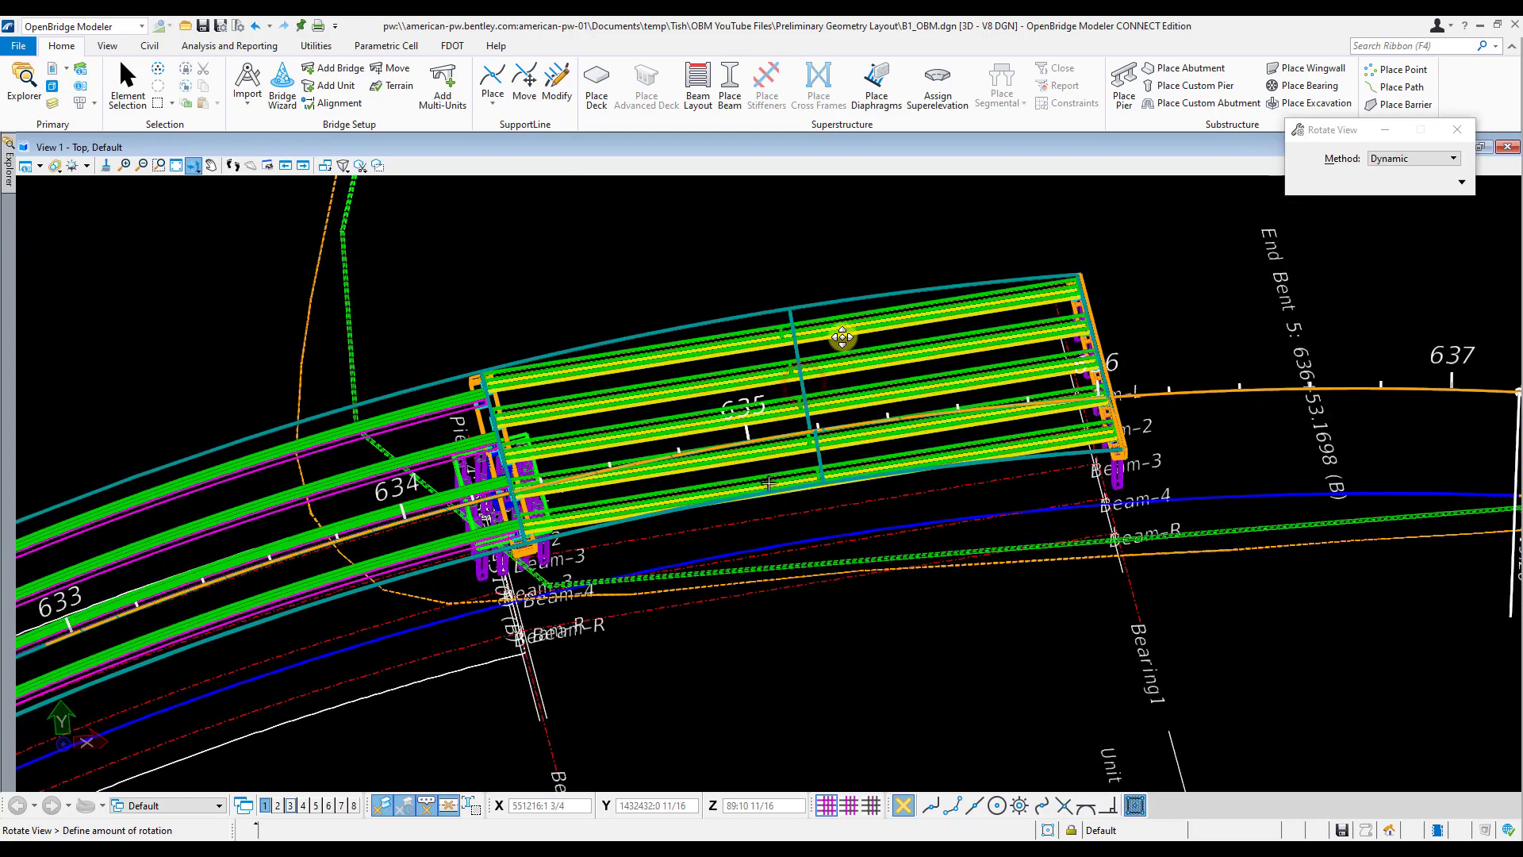
left_click(878, 375)
right_click(880, 378)
left_click(918, 472)
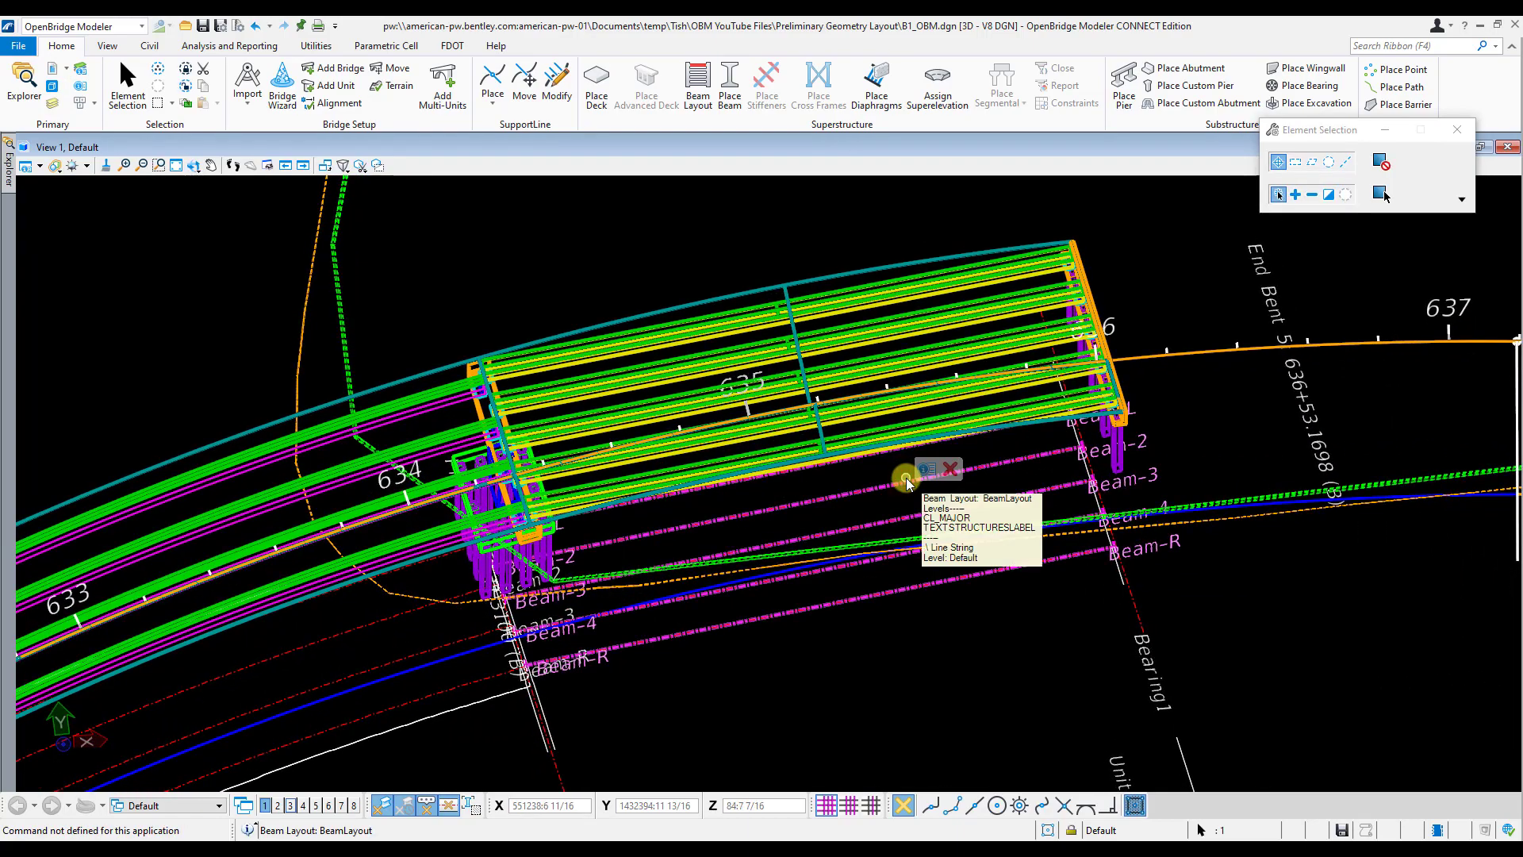
mouse_move(921, 475)
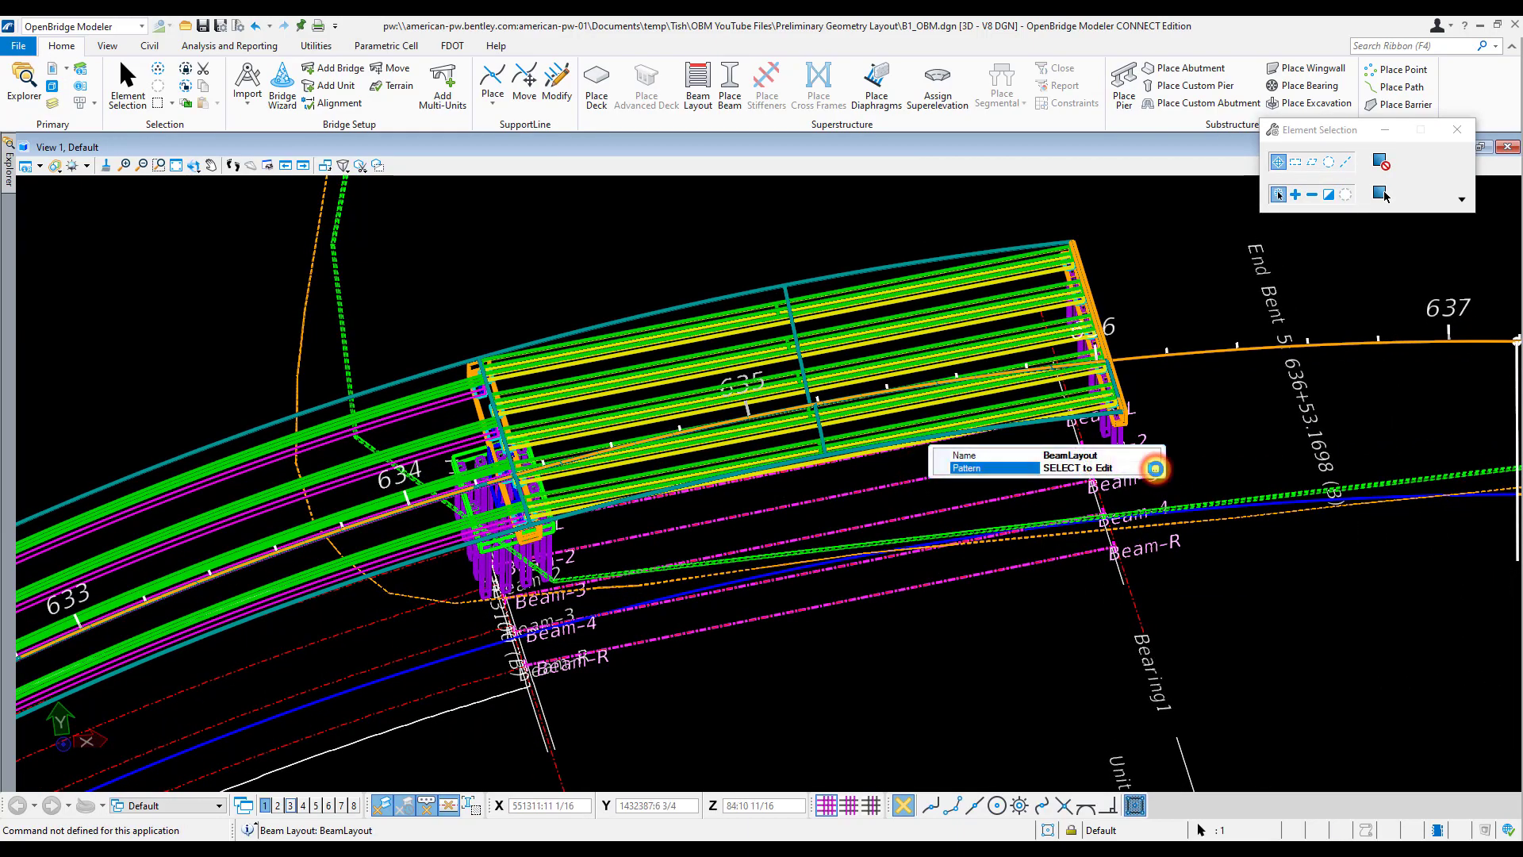
left_click(1153, 469)
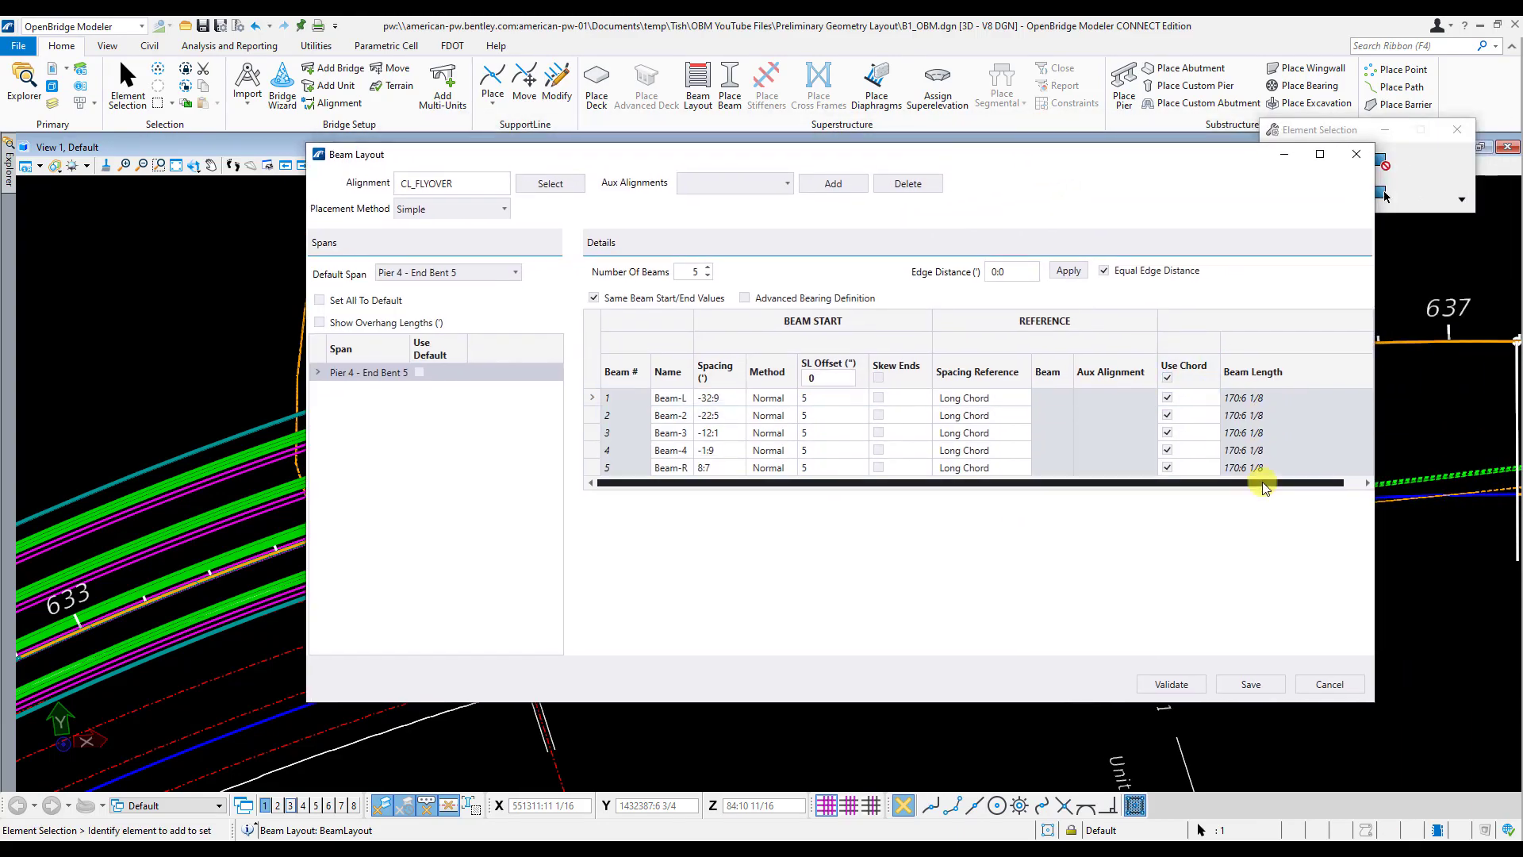
Show the overhang lengths for the Pier 4 - End Bent 5 span, save the beam layout and clear the selection.
left_click(1265, 451)
left_click(1263, 468)
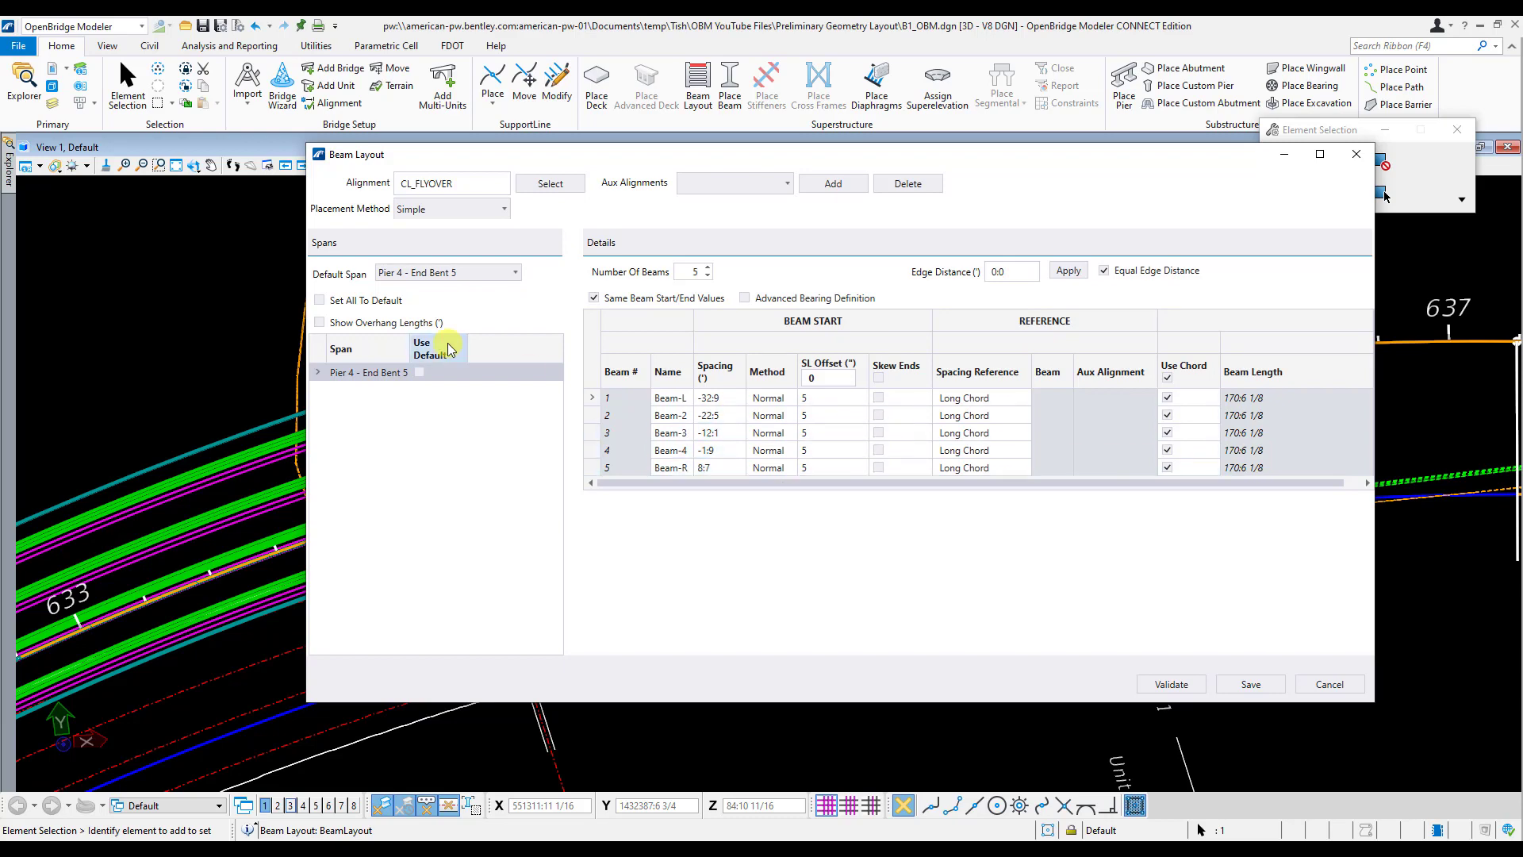
left_click(320, 322)
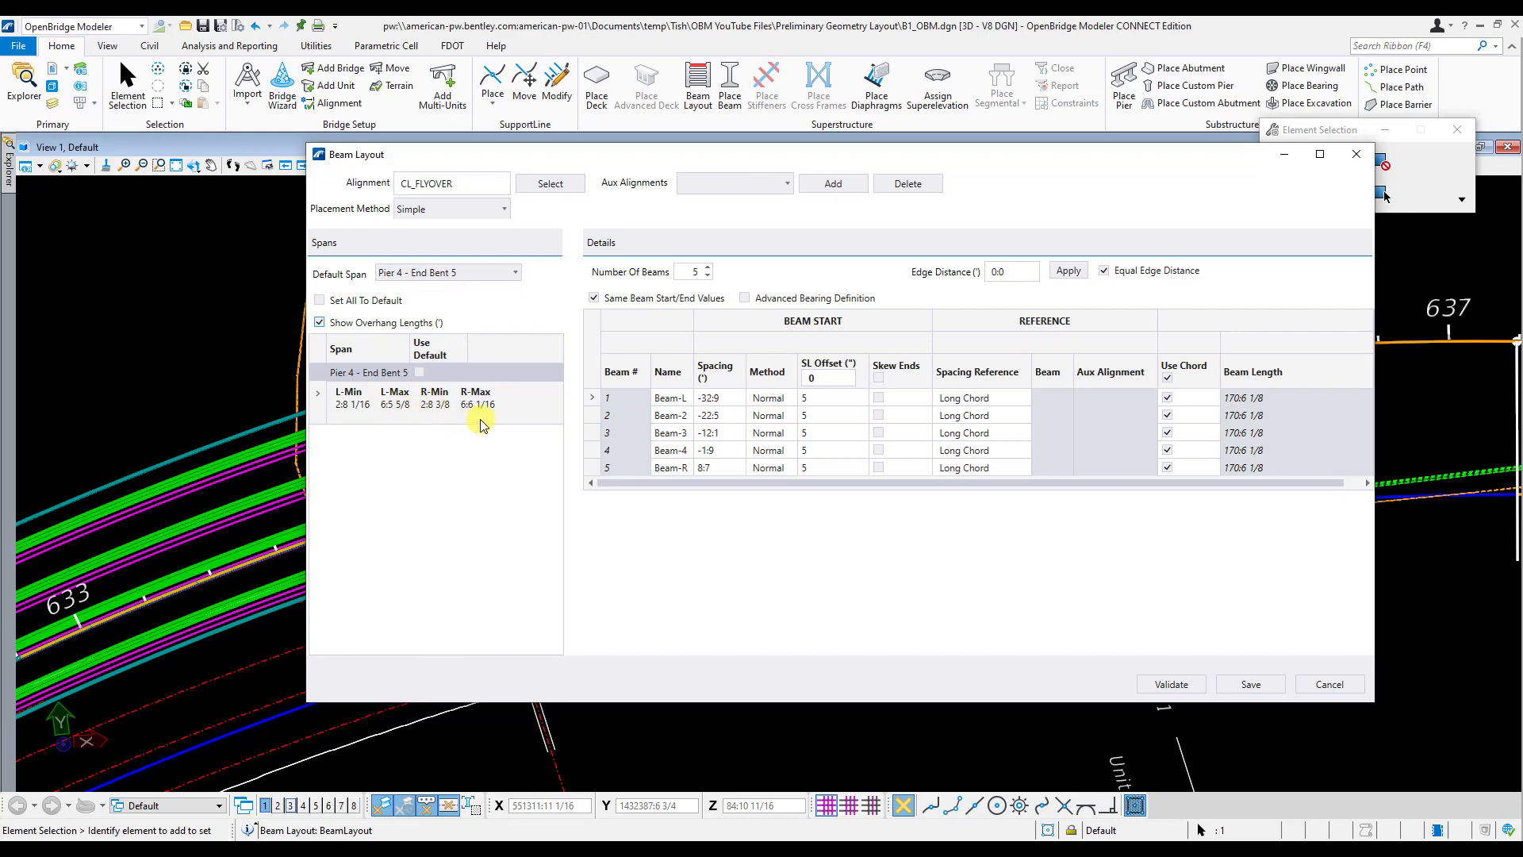
left_click_drag(561, 163, 614, 152)
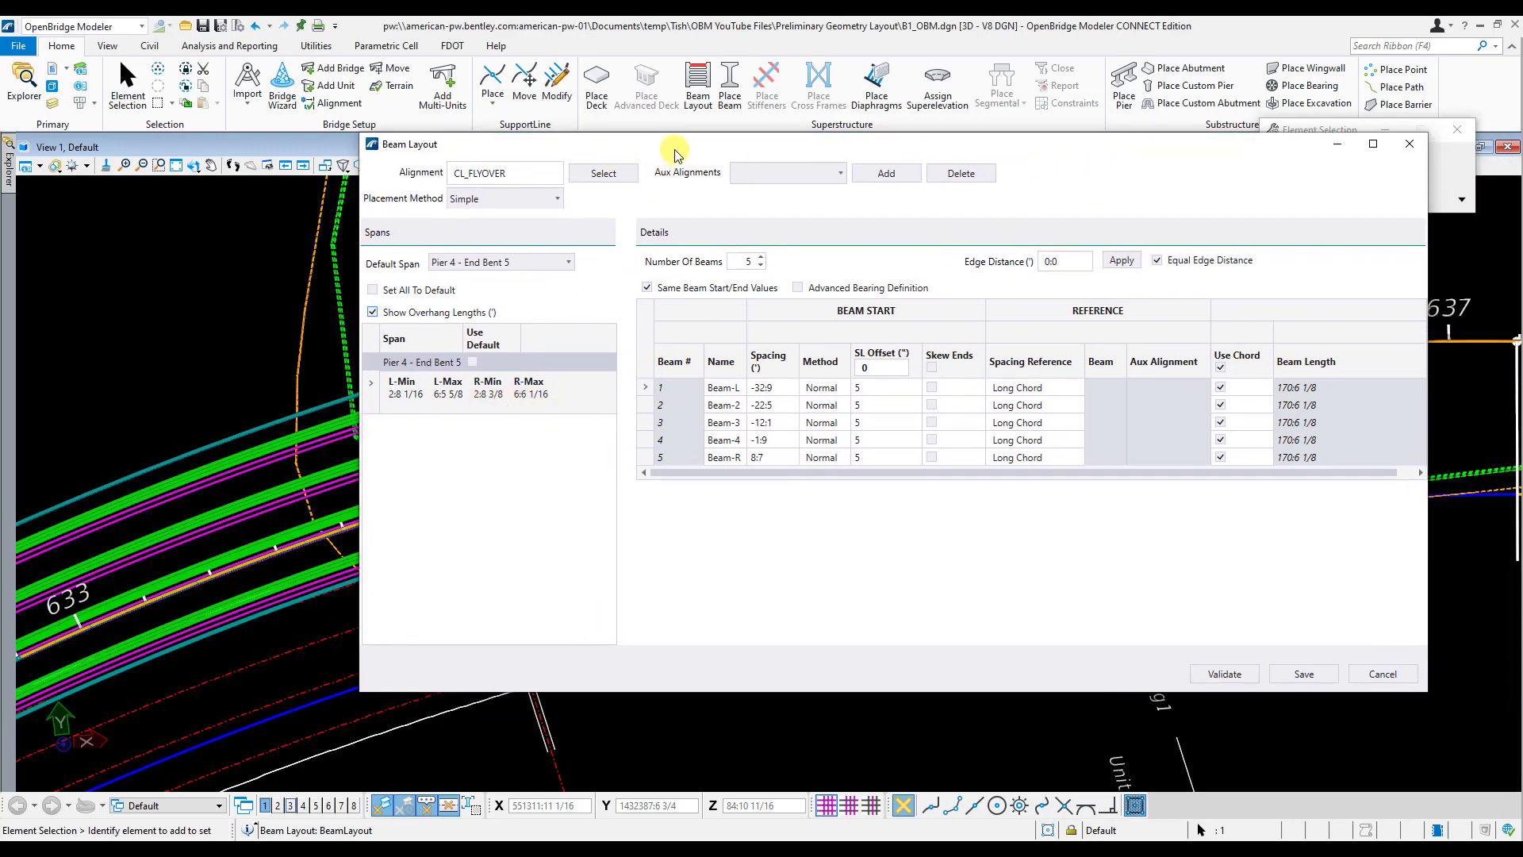
left_click_drag(673, 146, 538, 145)
left_click(1190, 677)
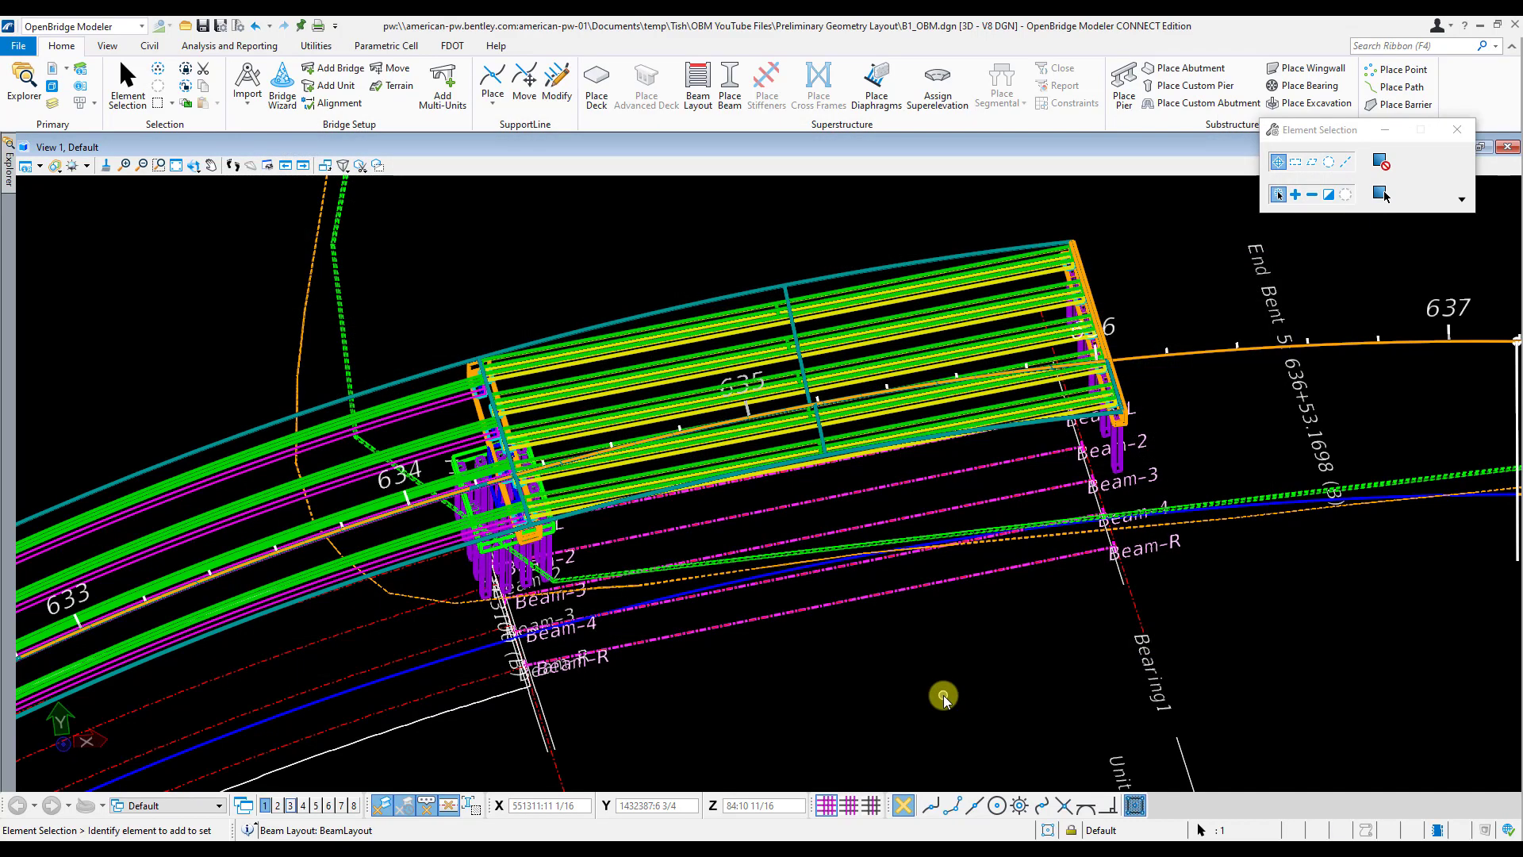
left_click(944, 697)
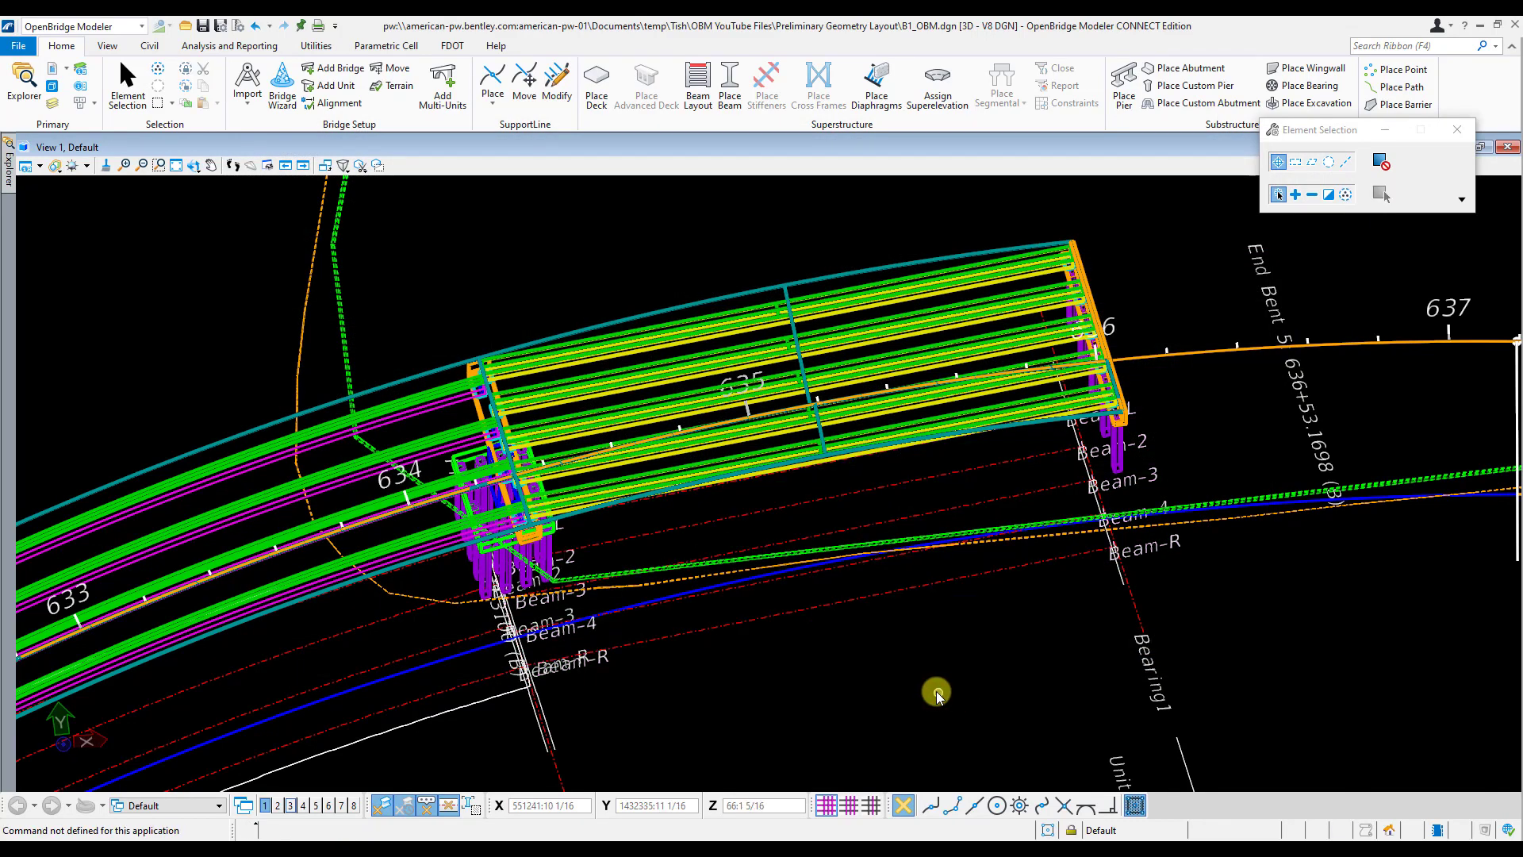
Restore the top view and review the full bridge layout from End Bent 1 to End Bent 5.
right_click(844, 643)
left_click(871, 625)
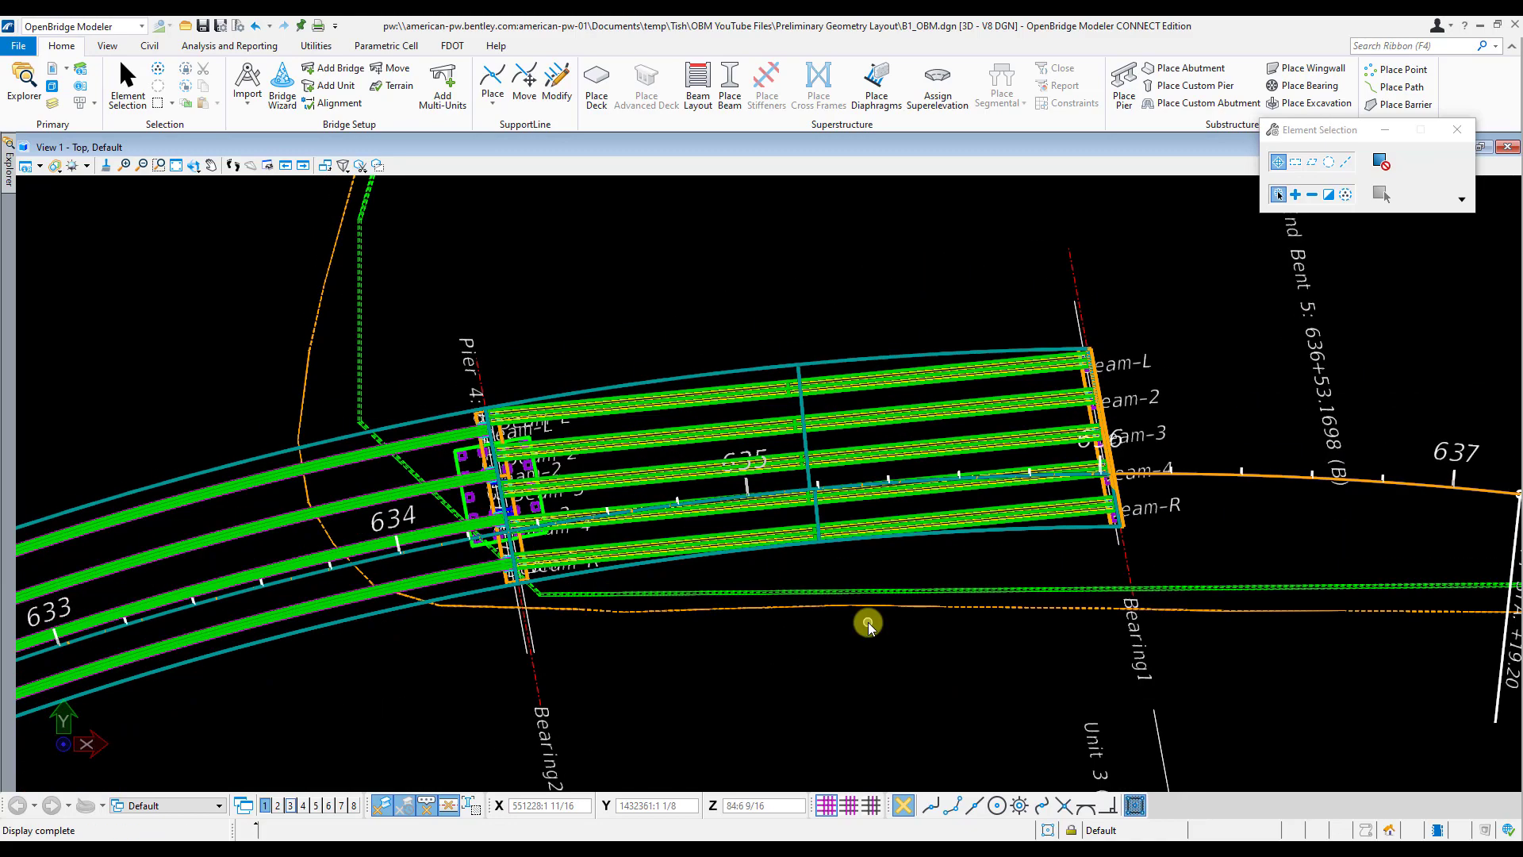
left_click(880, 378)
scroll(879, 379, "down", 5)
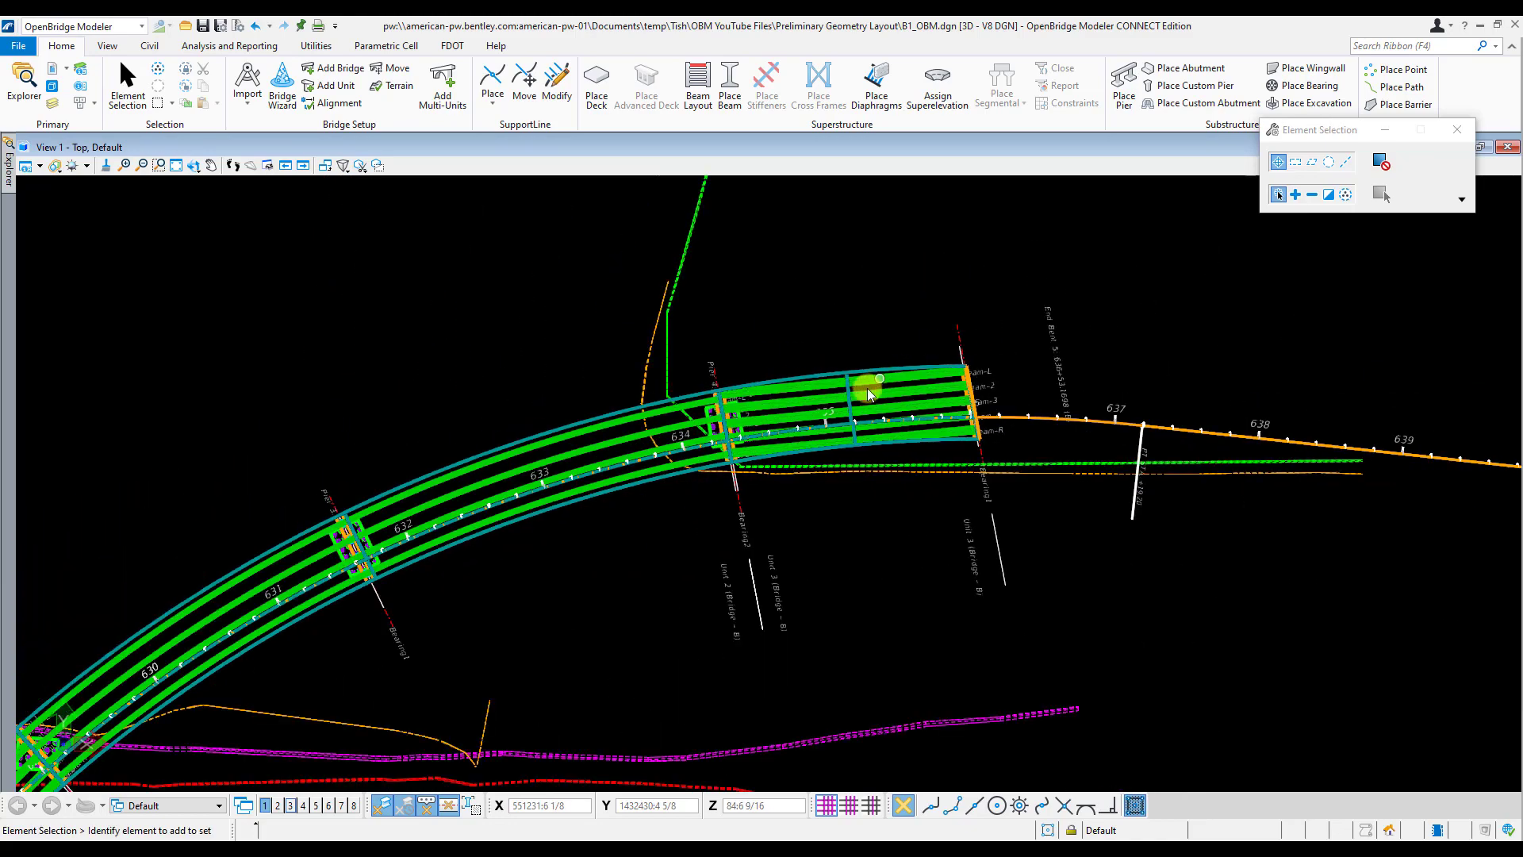
middle_click_drag(868, 388, 940, 366)
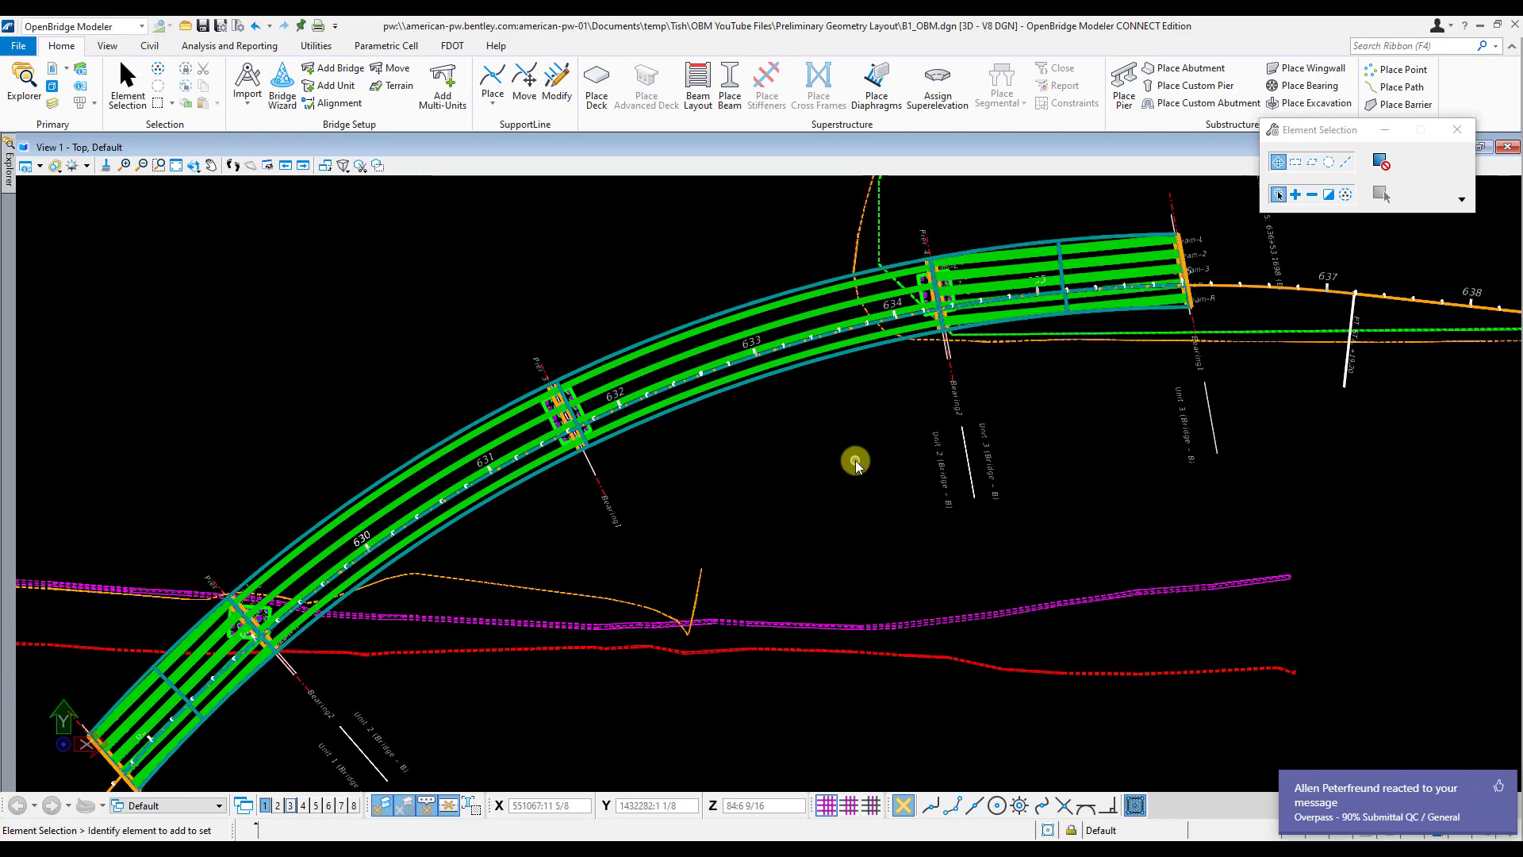
middle_click_drag(568, 527, 567, 497)
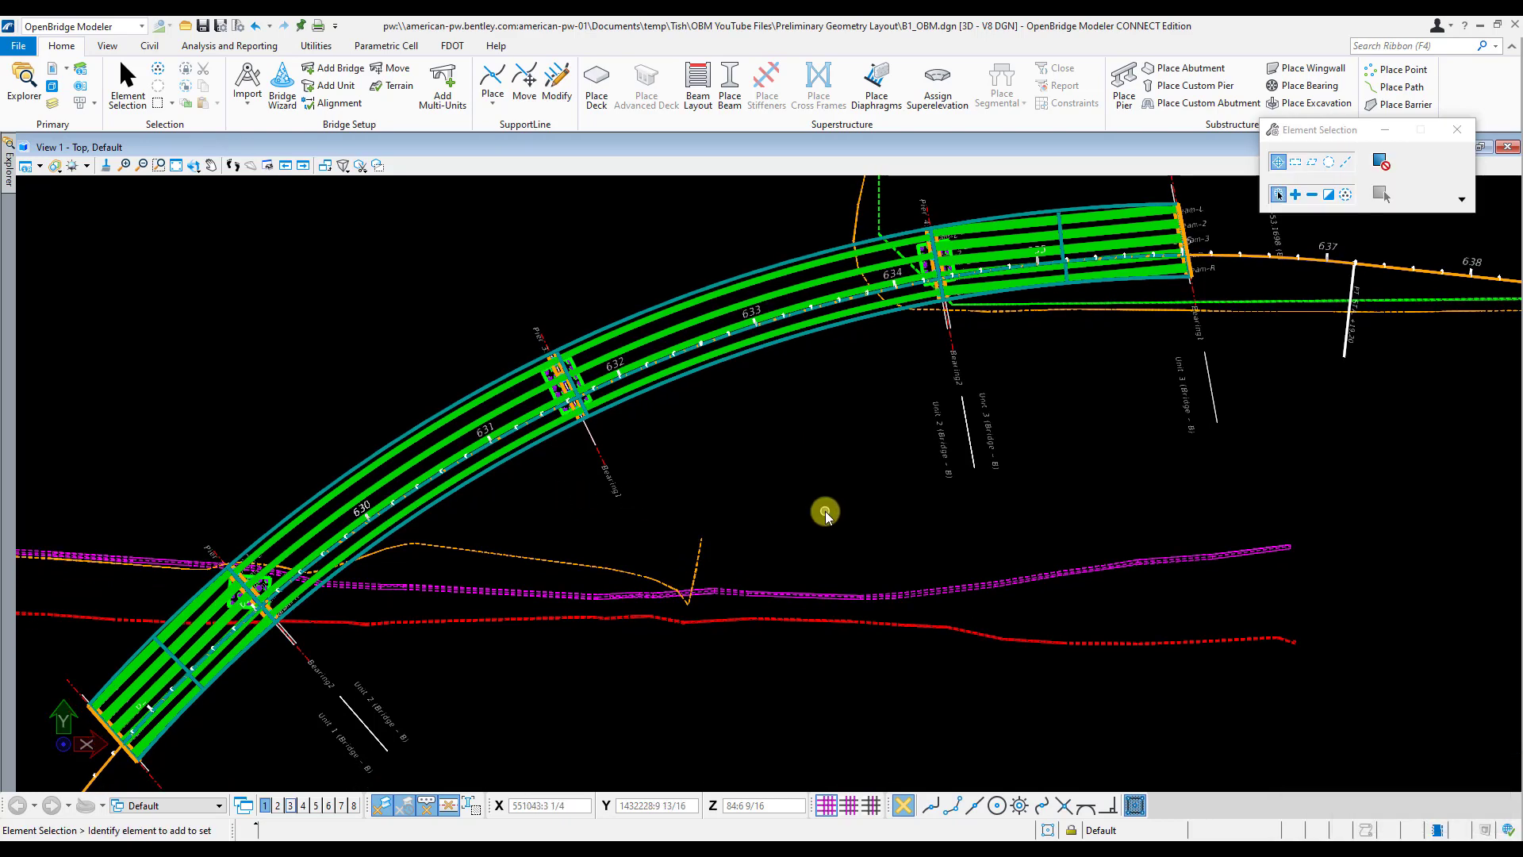
Inspect the Pier 4 footing and support line against the green utility line and the ground lines crossing near station 634.
scroll(917, 298, "up", 4)
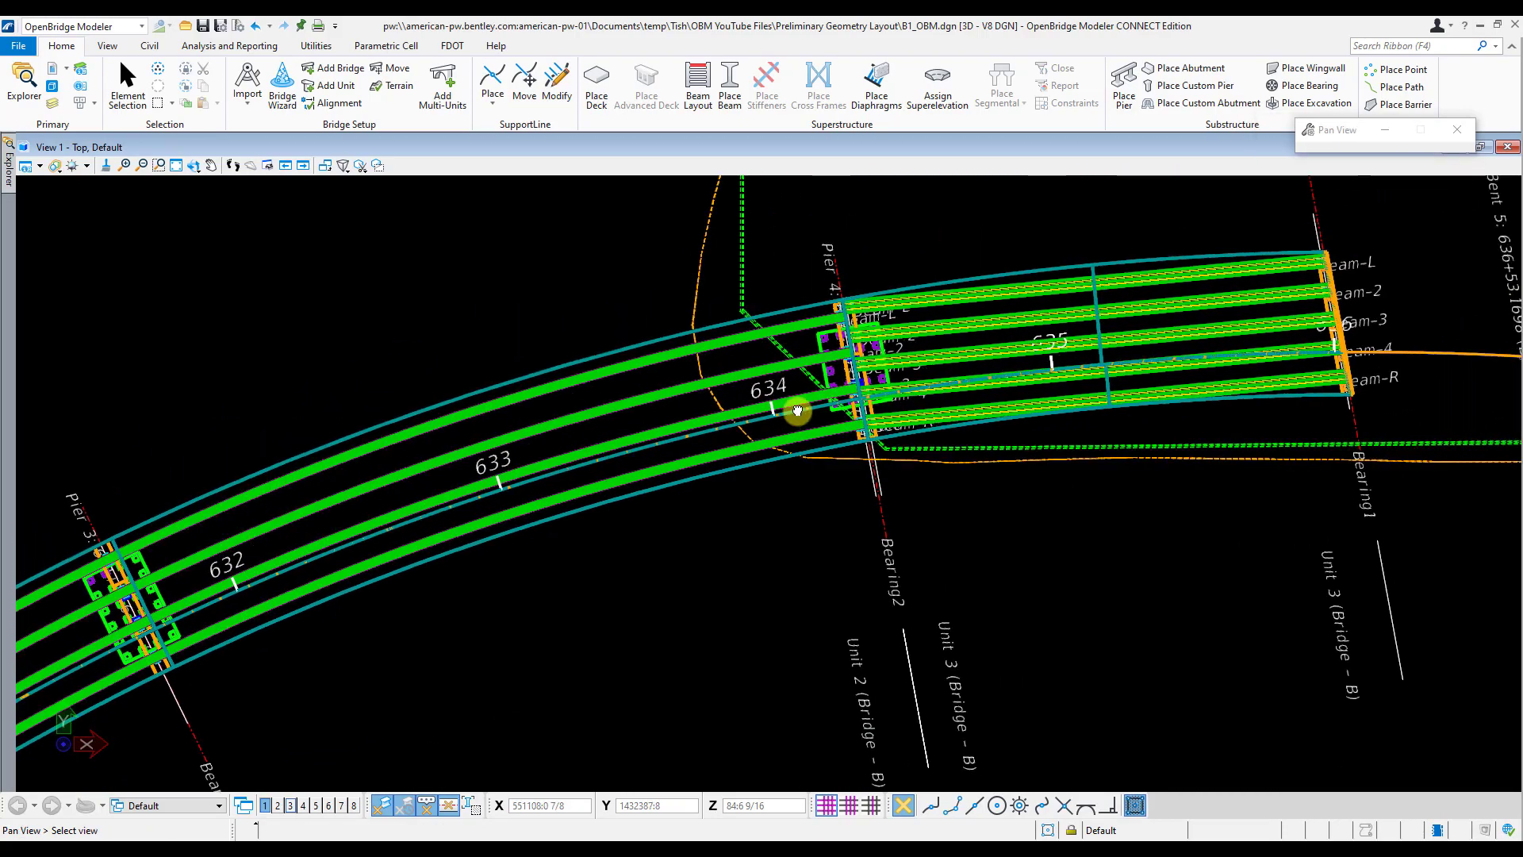
scroll(755, 463, "up", 4)
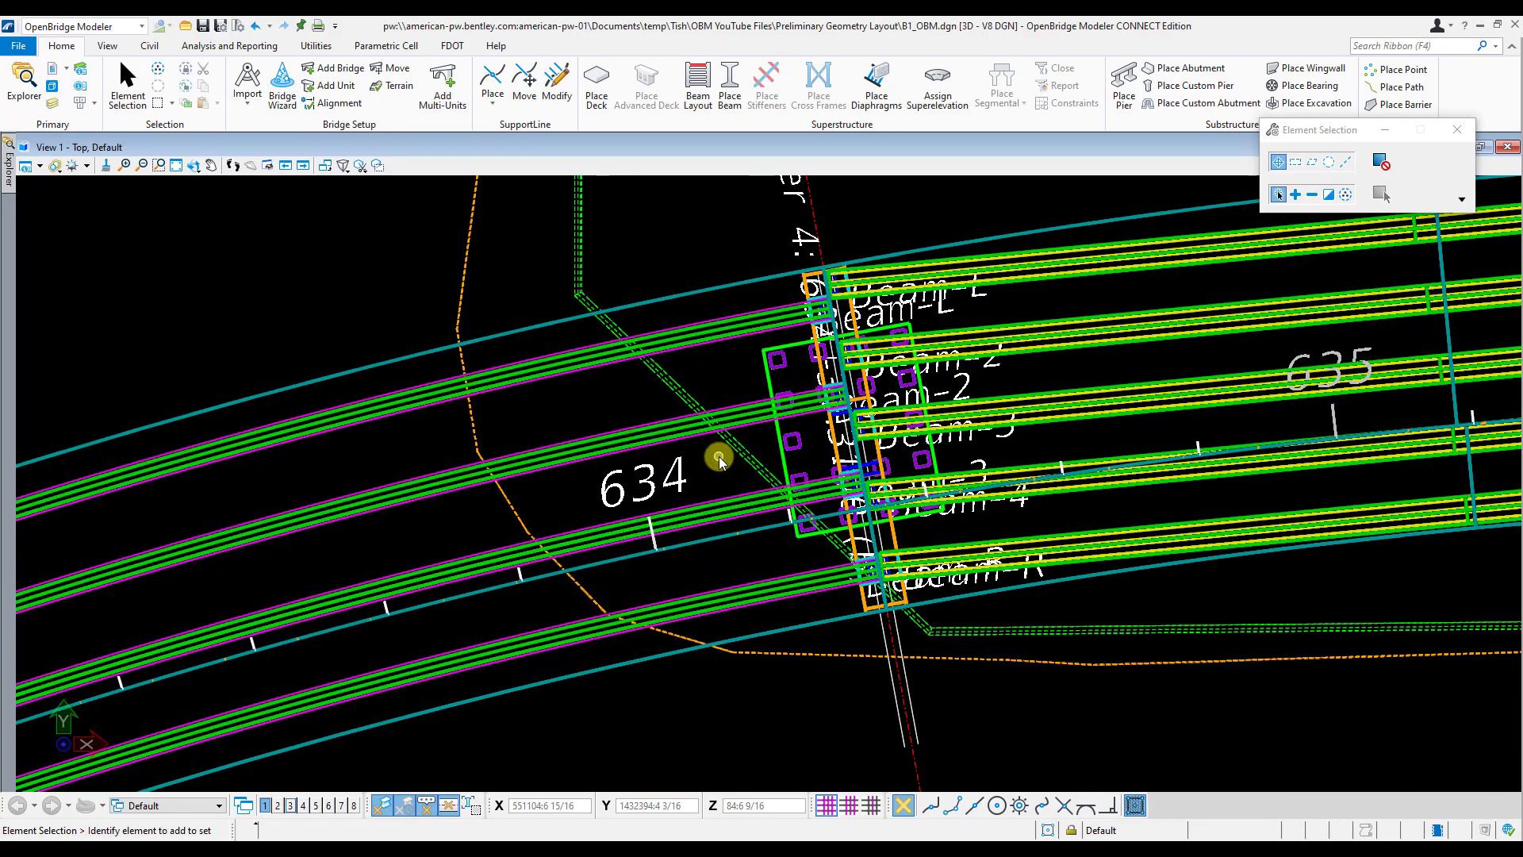
scroll(619, 381, "down", 3)
scroll(654, 398, "up", 1)
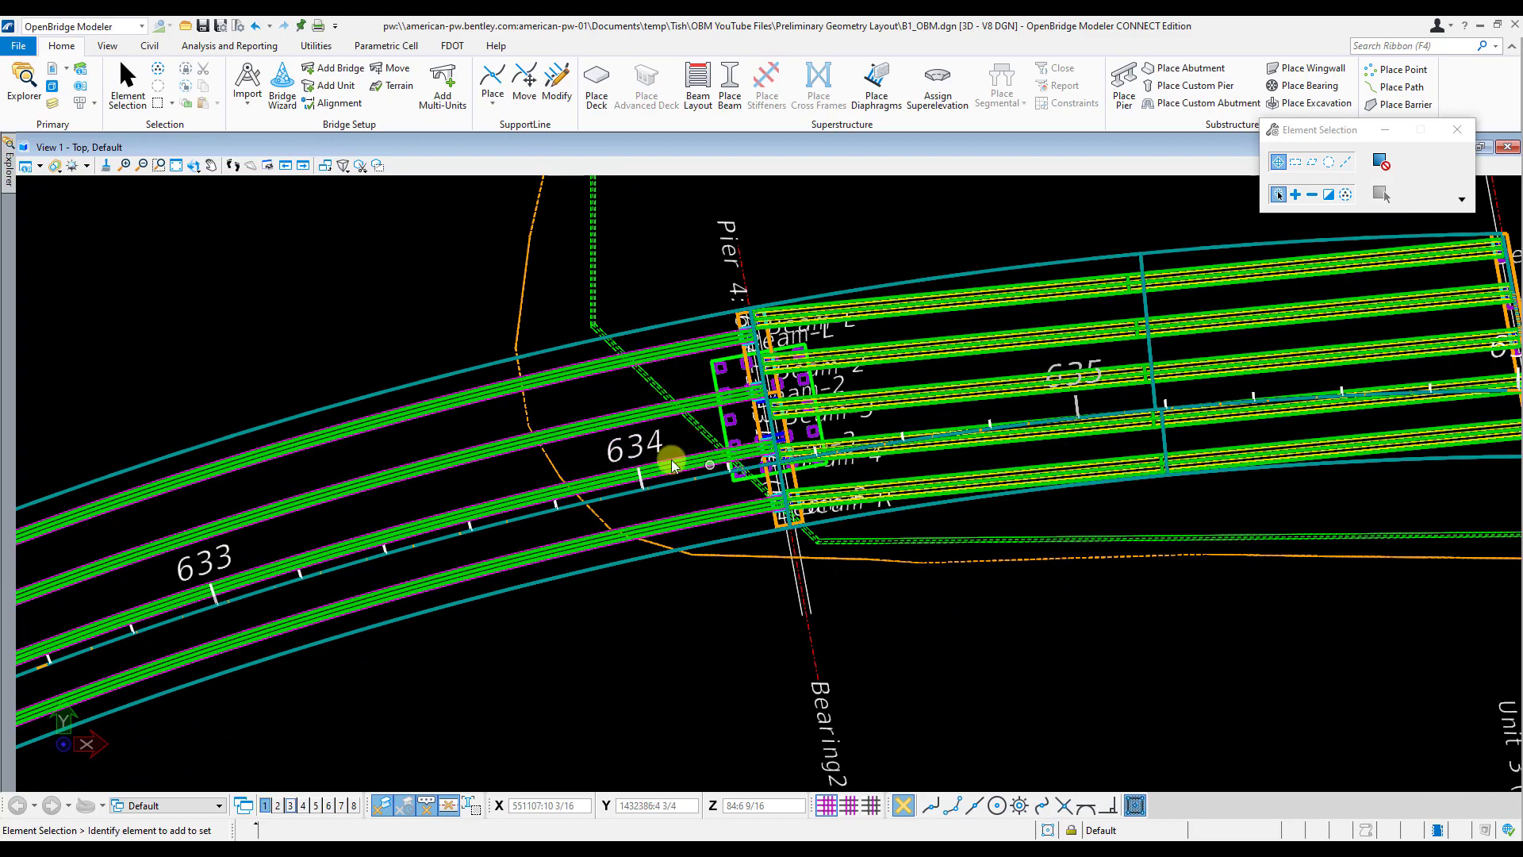
scroll(666, 457, "up", 1)
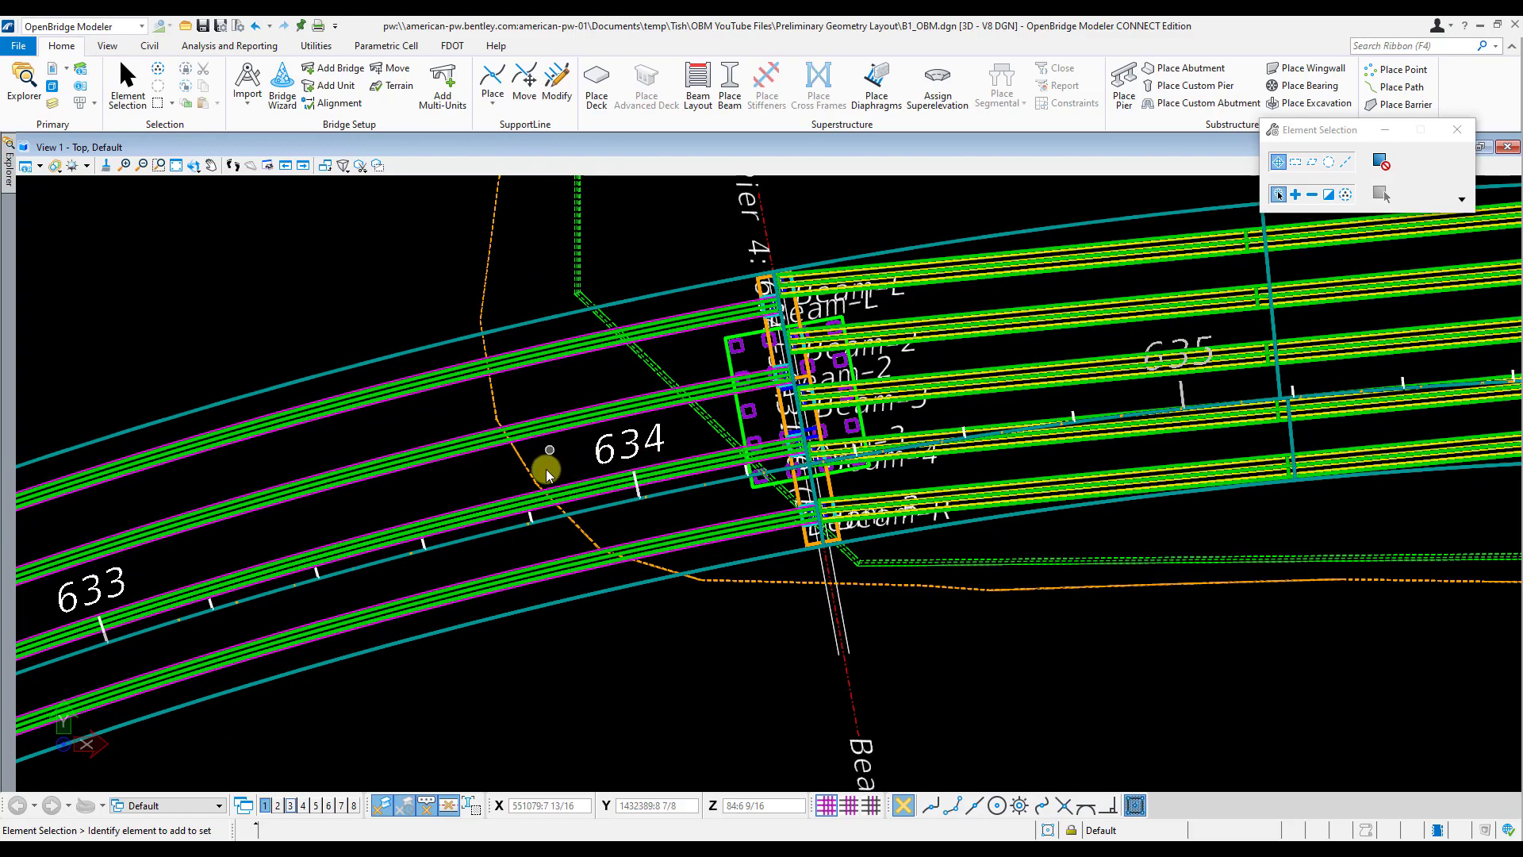
scroll(525, 467, "up", 1)
scroll(526, 467, "down", 2)
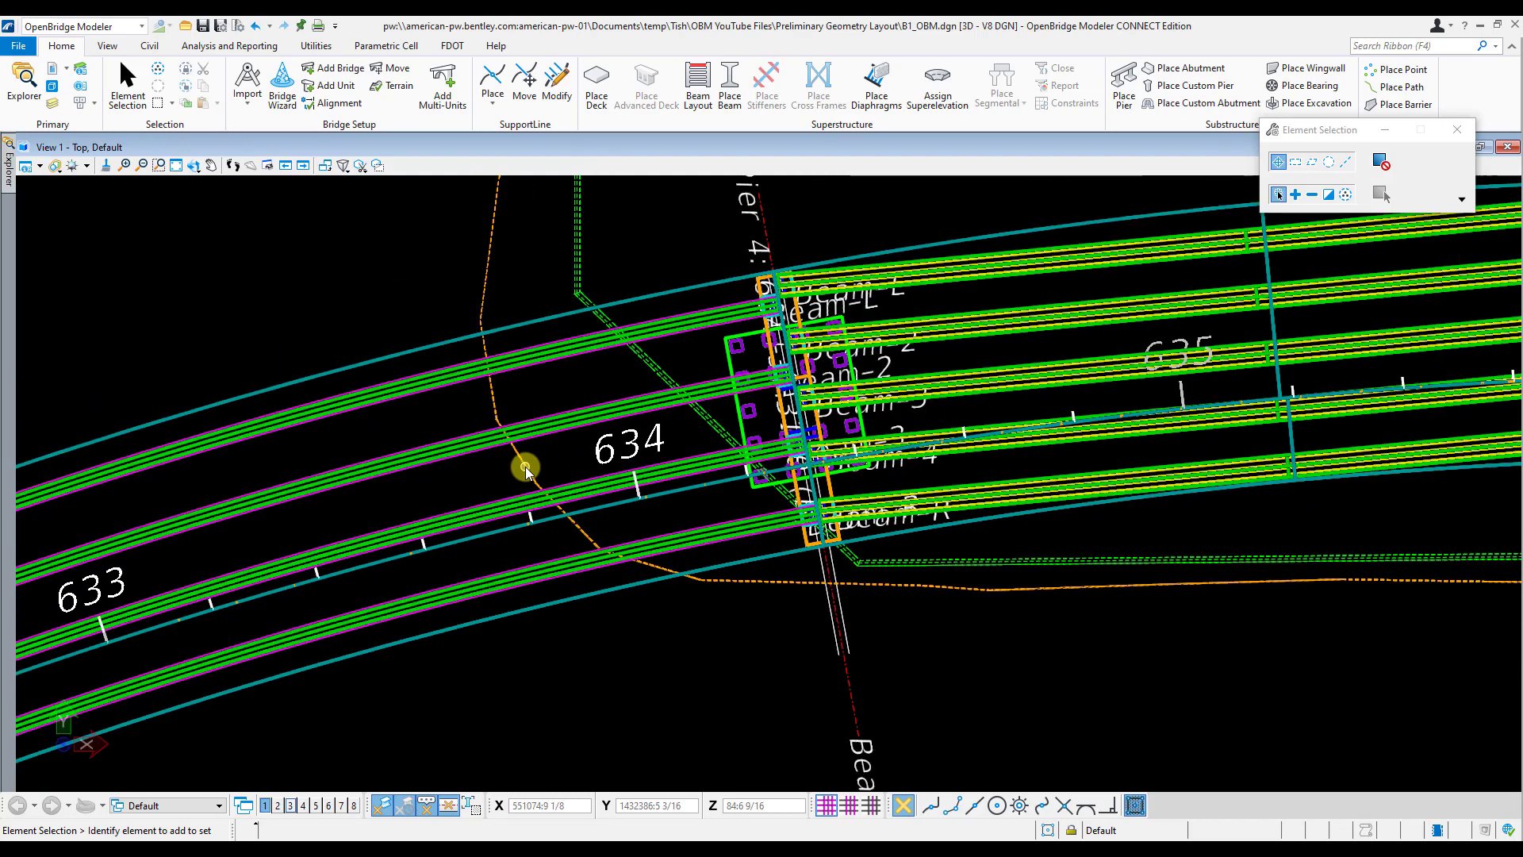
scroll(643, 259, "down", 1)
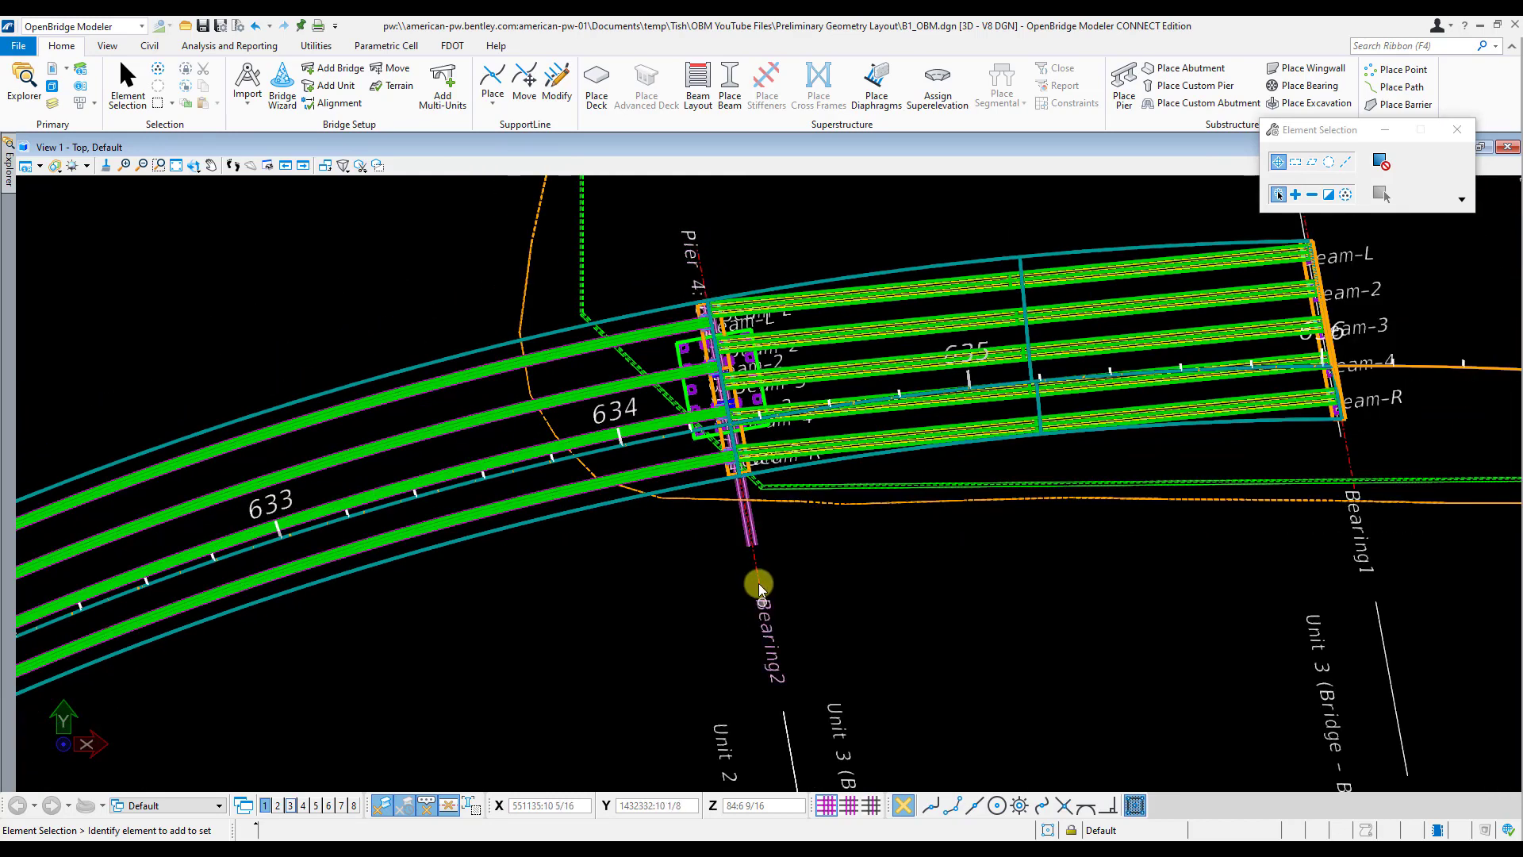
Make Unit 2, the Beam Slab Steel-Girders Bridge, the active unit of the bridge.
mouse_move(756, 578)
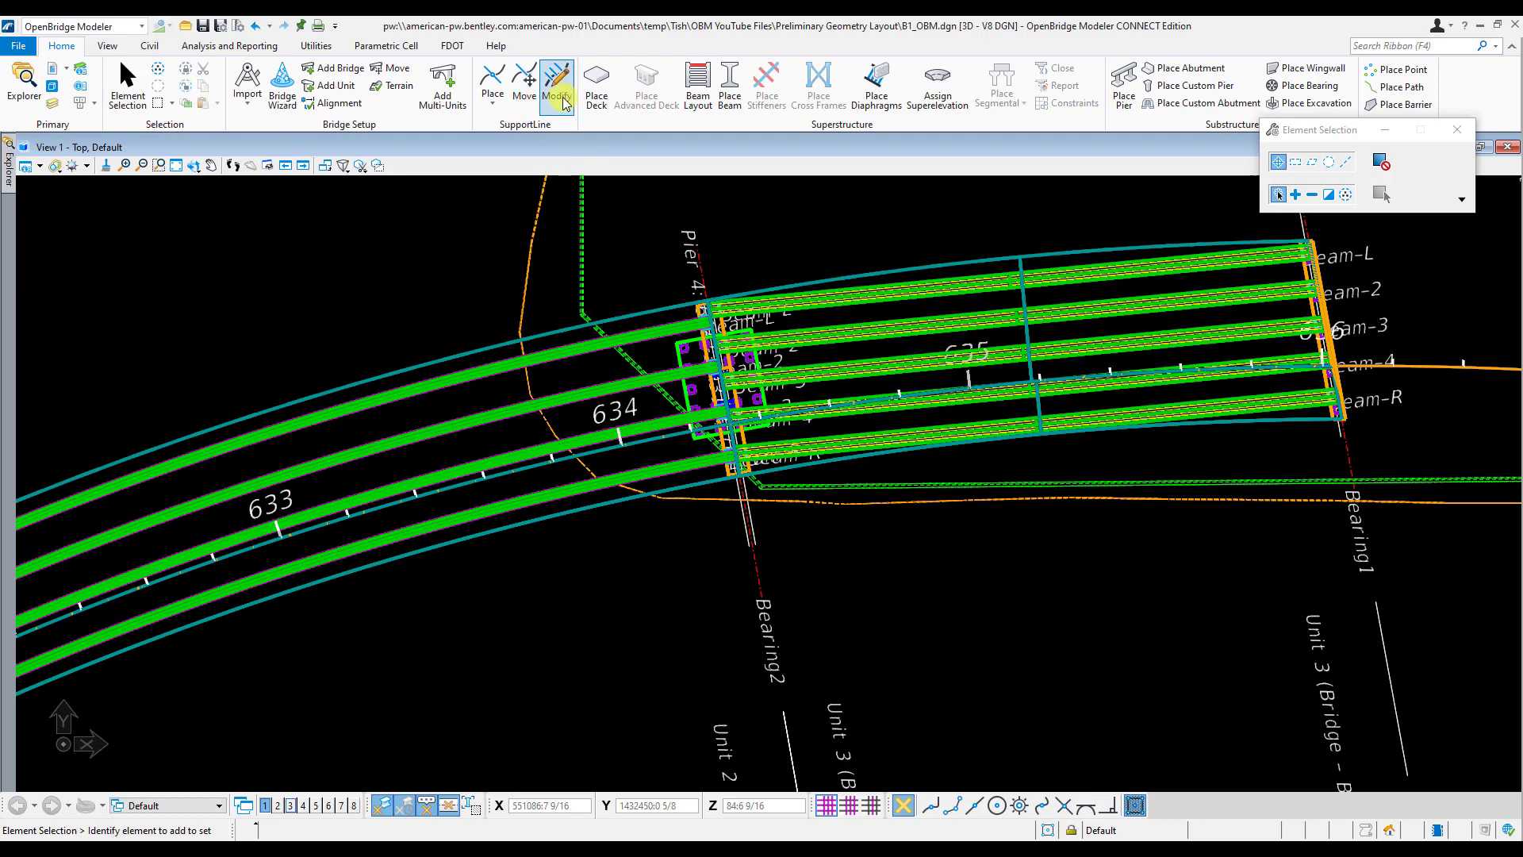
left_click(8, 162)
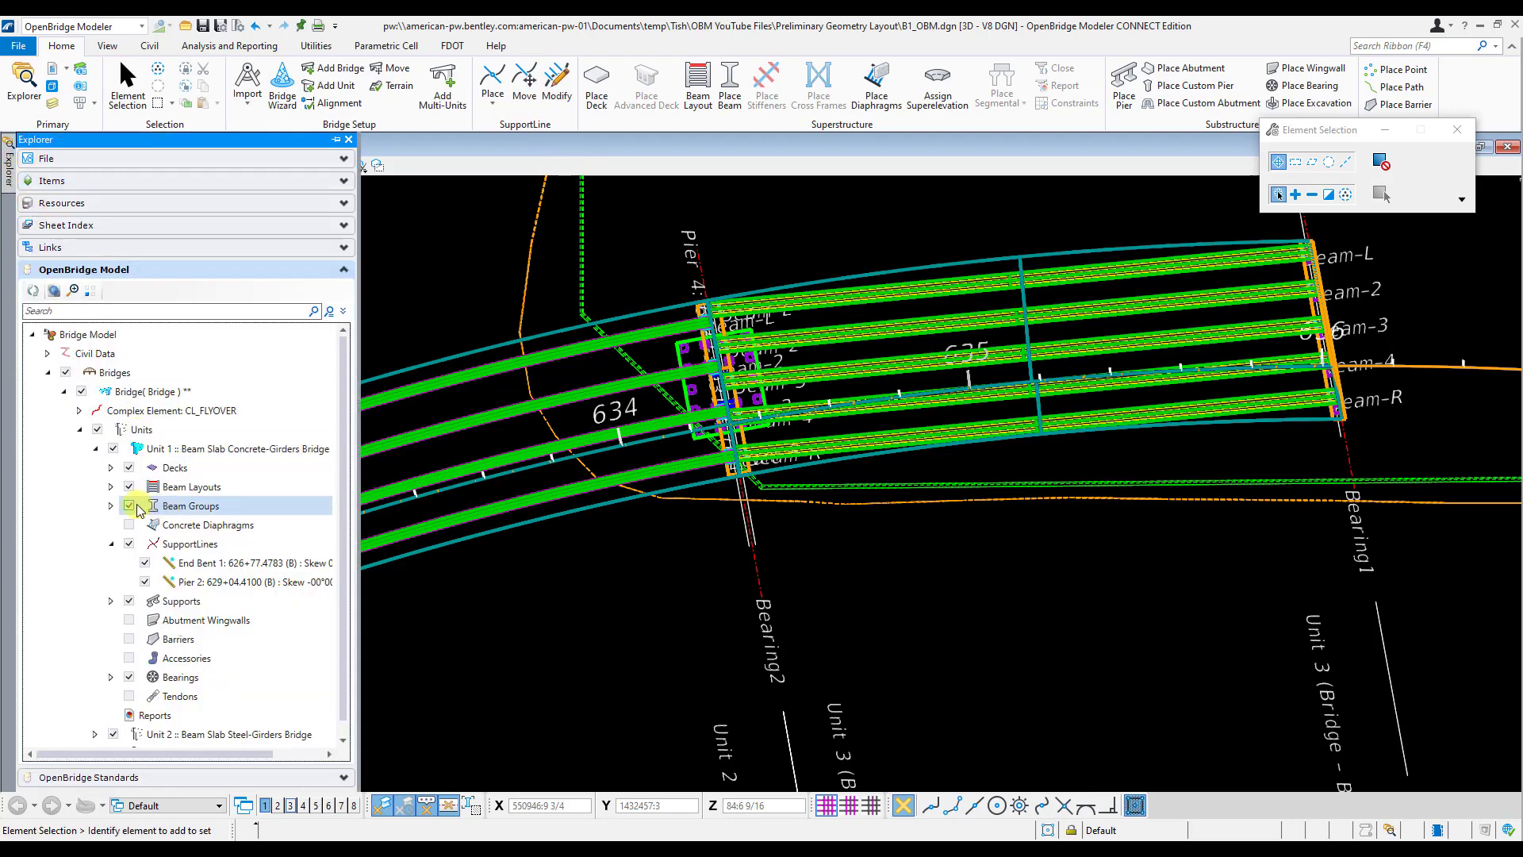
left_click(95, 449)
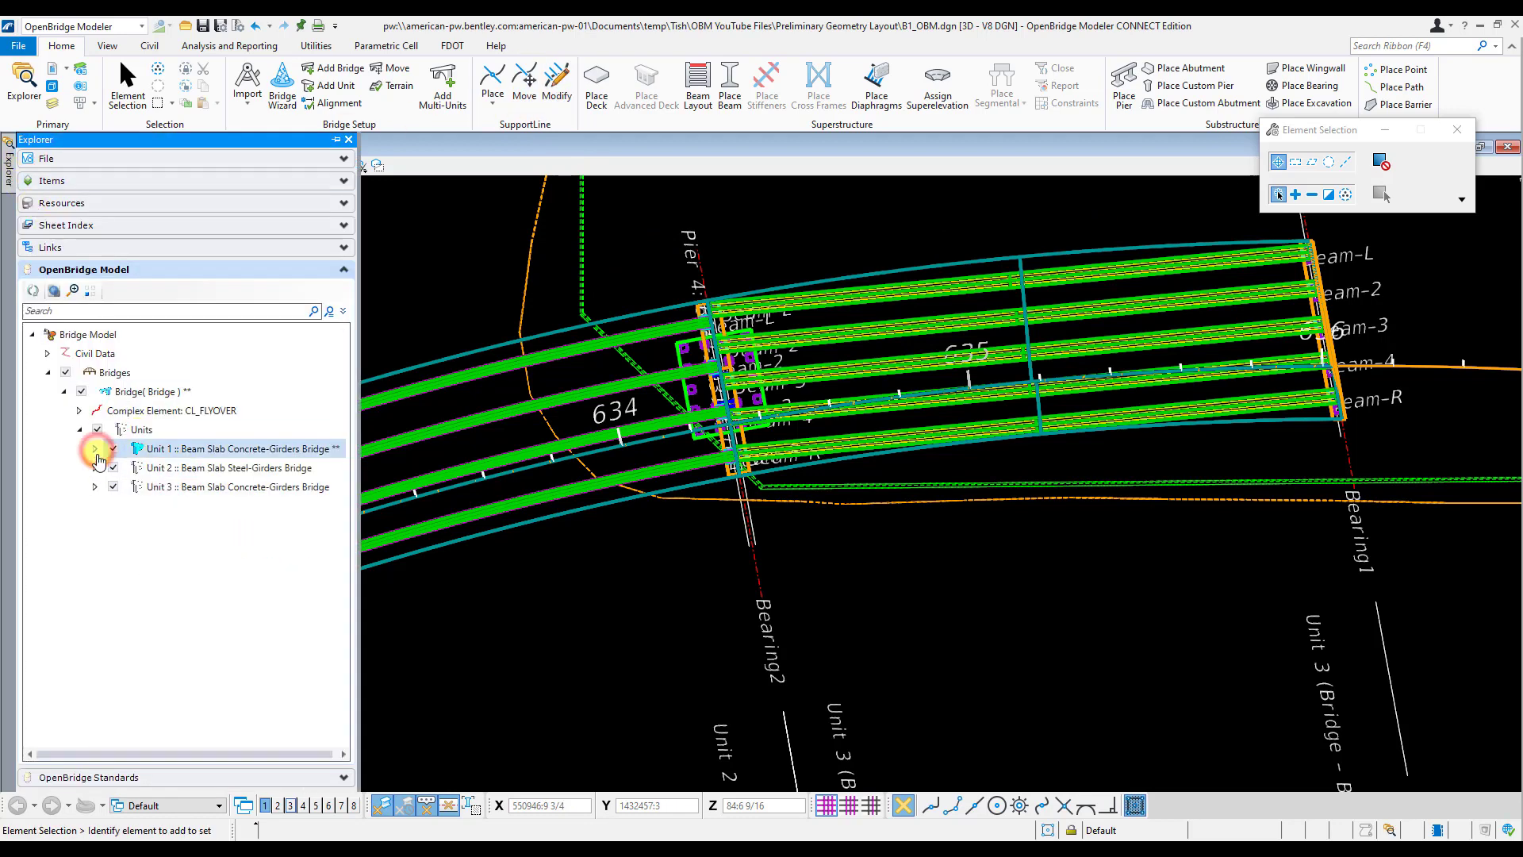
left_click(172, 473)
right_click(173, 470)
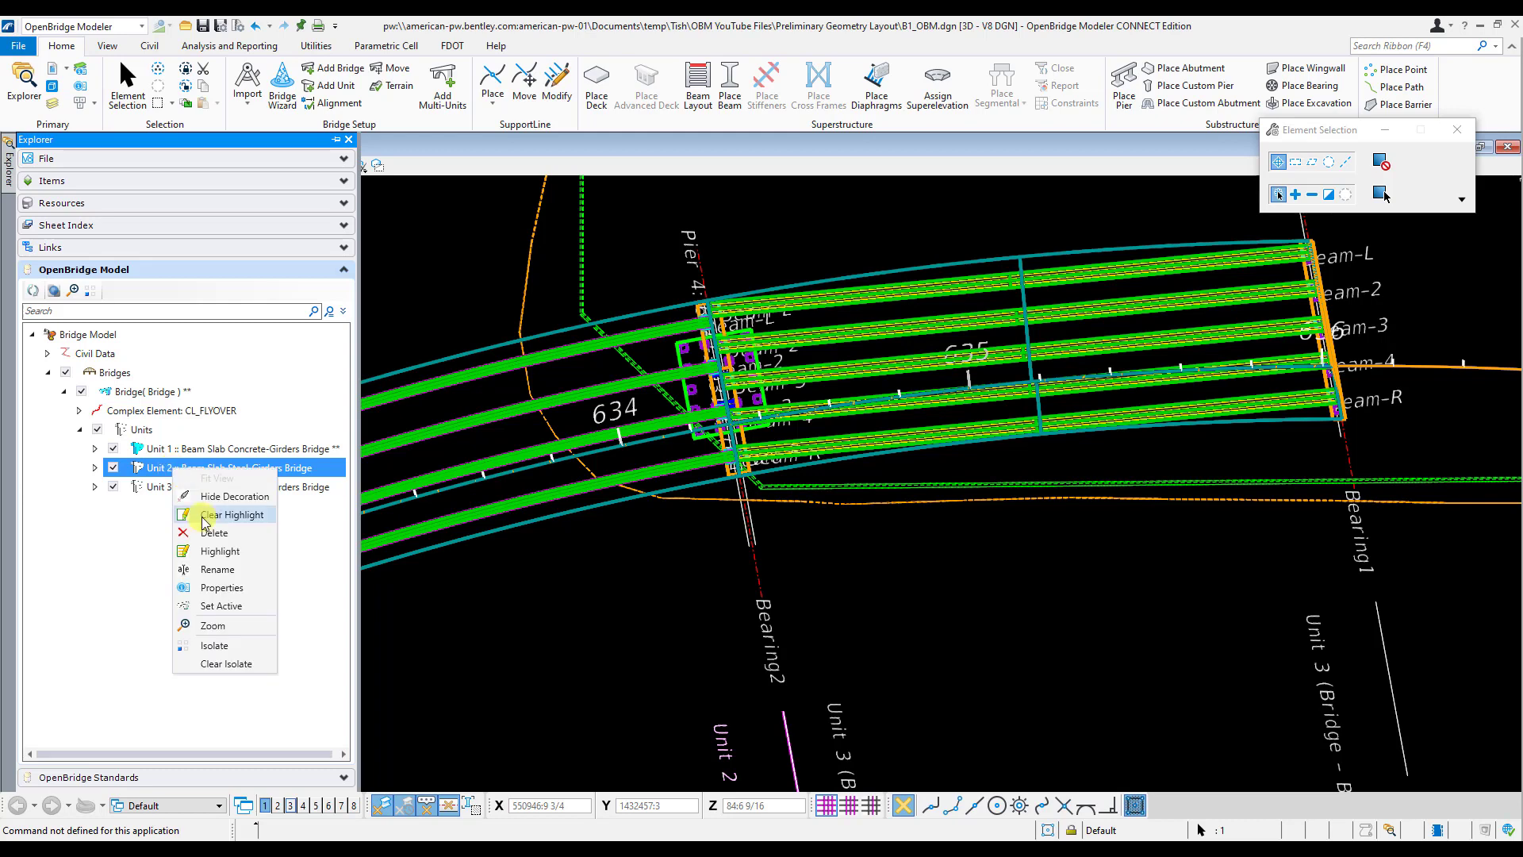
left_click(235, 615)
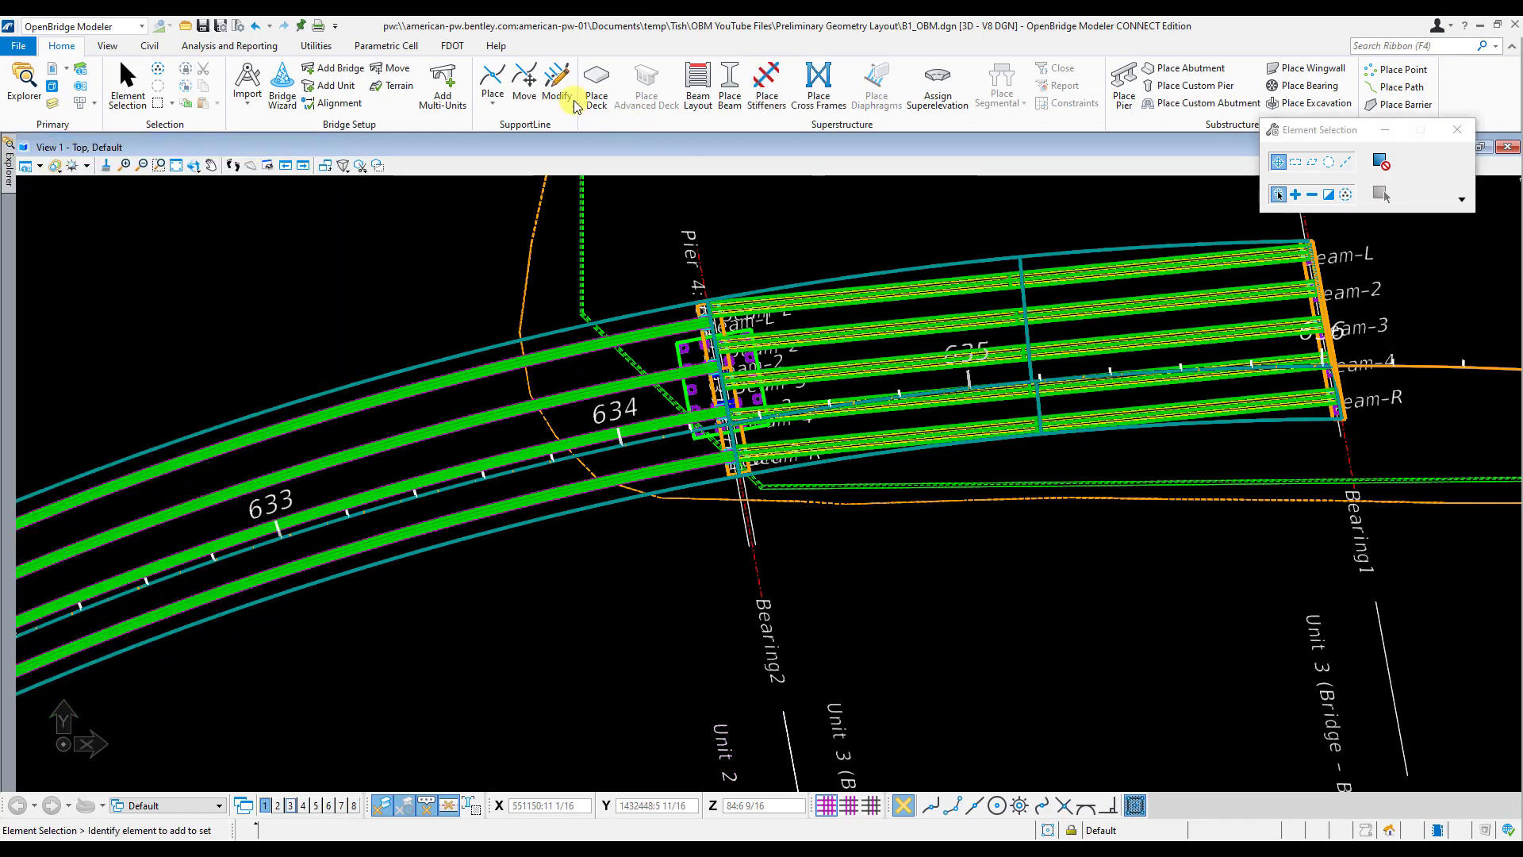
Modify the Unit 2 support lines, setting the Pier 4 station to 634+01.35.
left_click(571, 98)
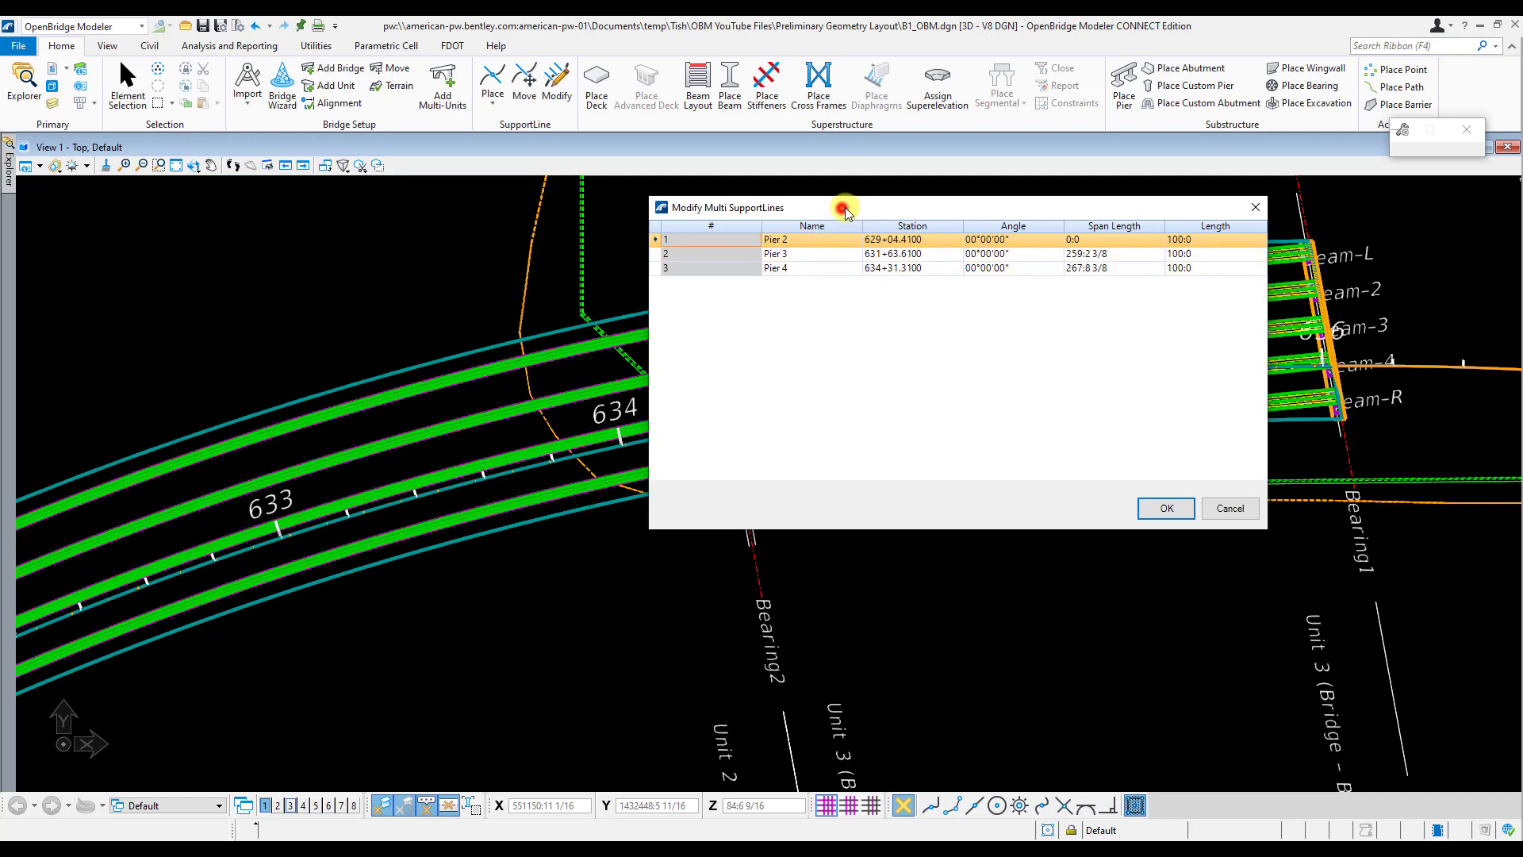
left_click_drag(843, 207, 997, 262)
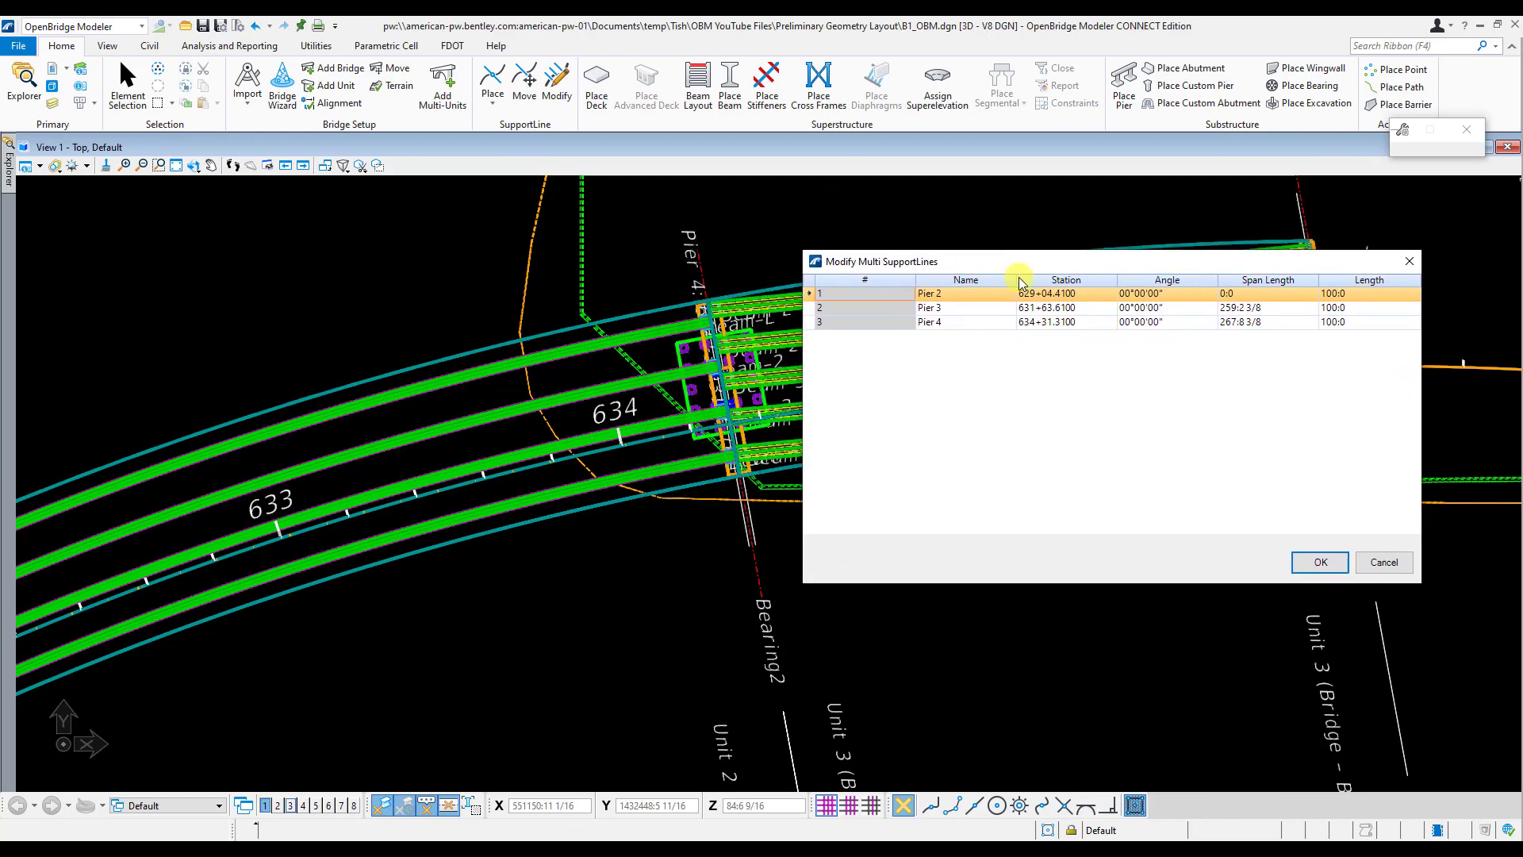
left_click(1087, 328)
left_click(1088, 325)
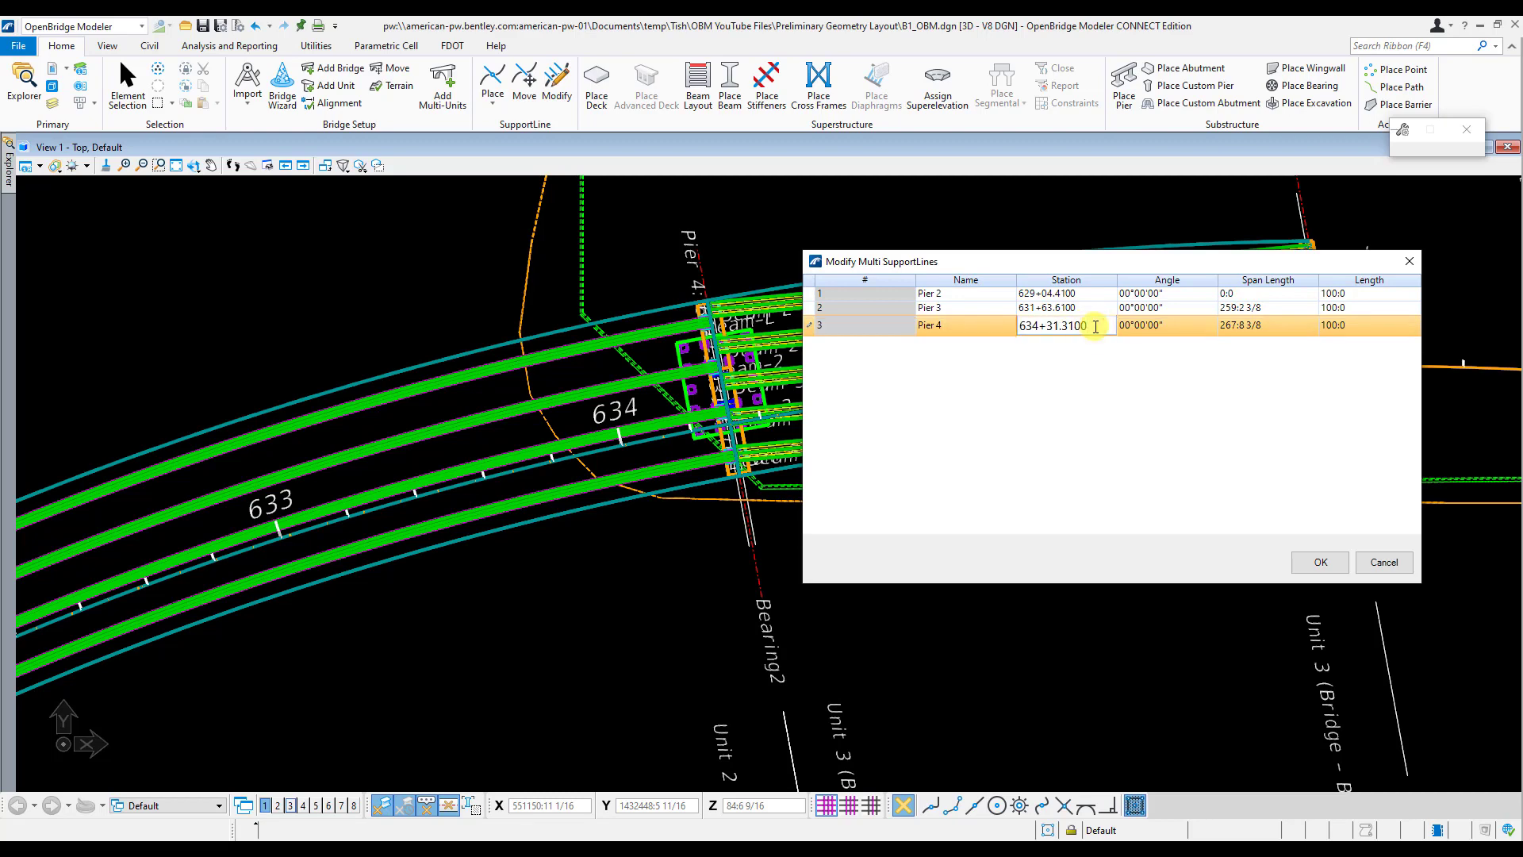
left_click_drag(1047, 326, 1098, 323)
left_click(1095, 326)
Set the Pier 3 station to 631+63.60 and apply the support line changes to the bridge.
left_click(1094, 310)
left_click(1083, 311)
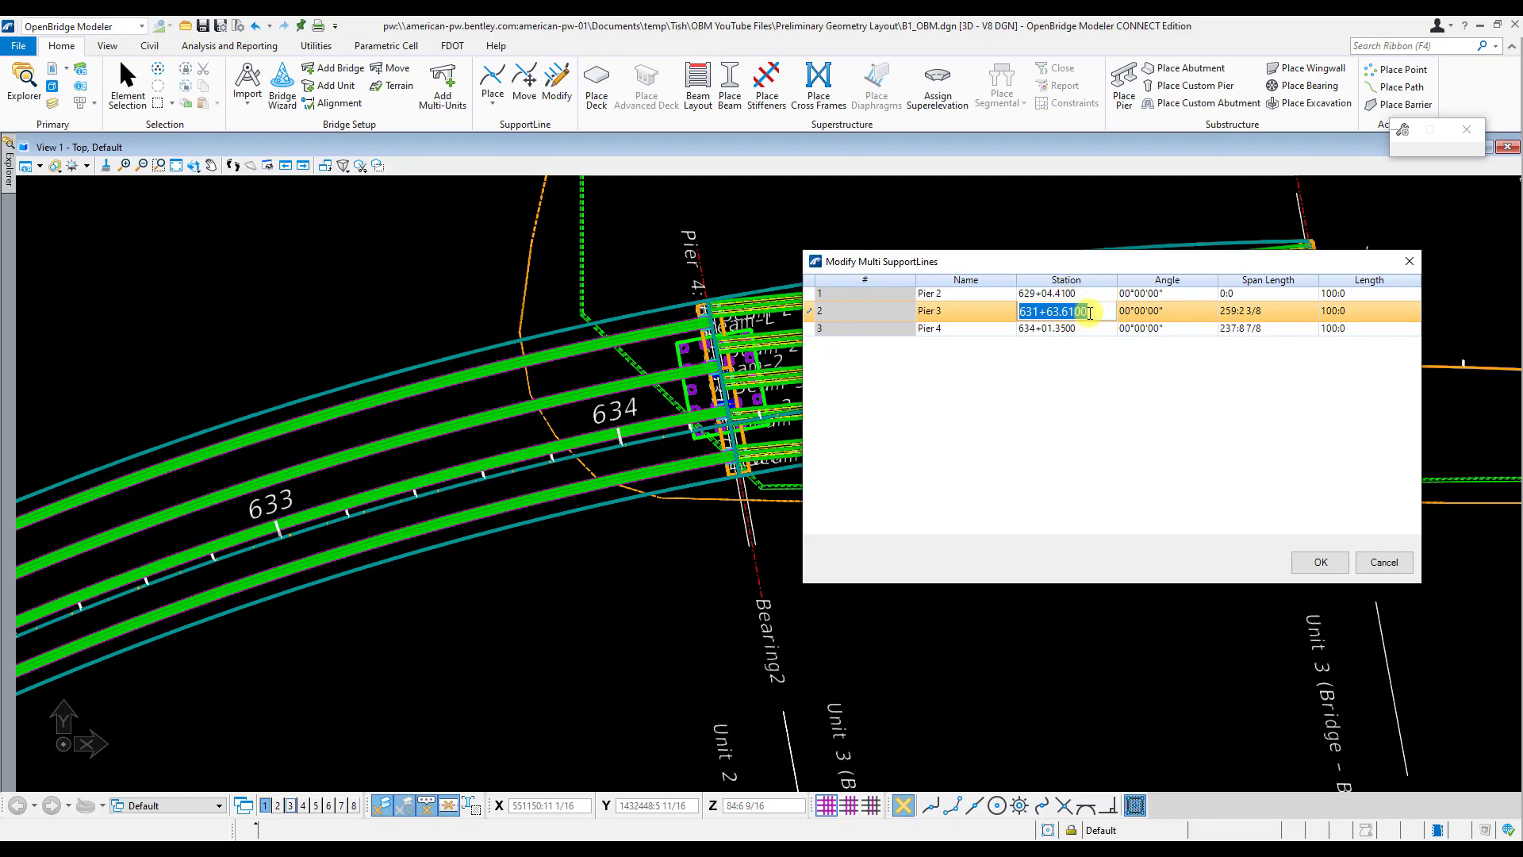
left_click(1093, 312)
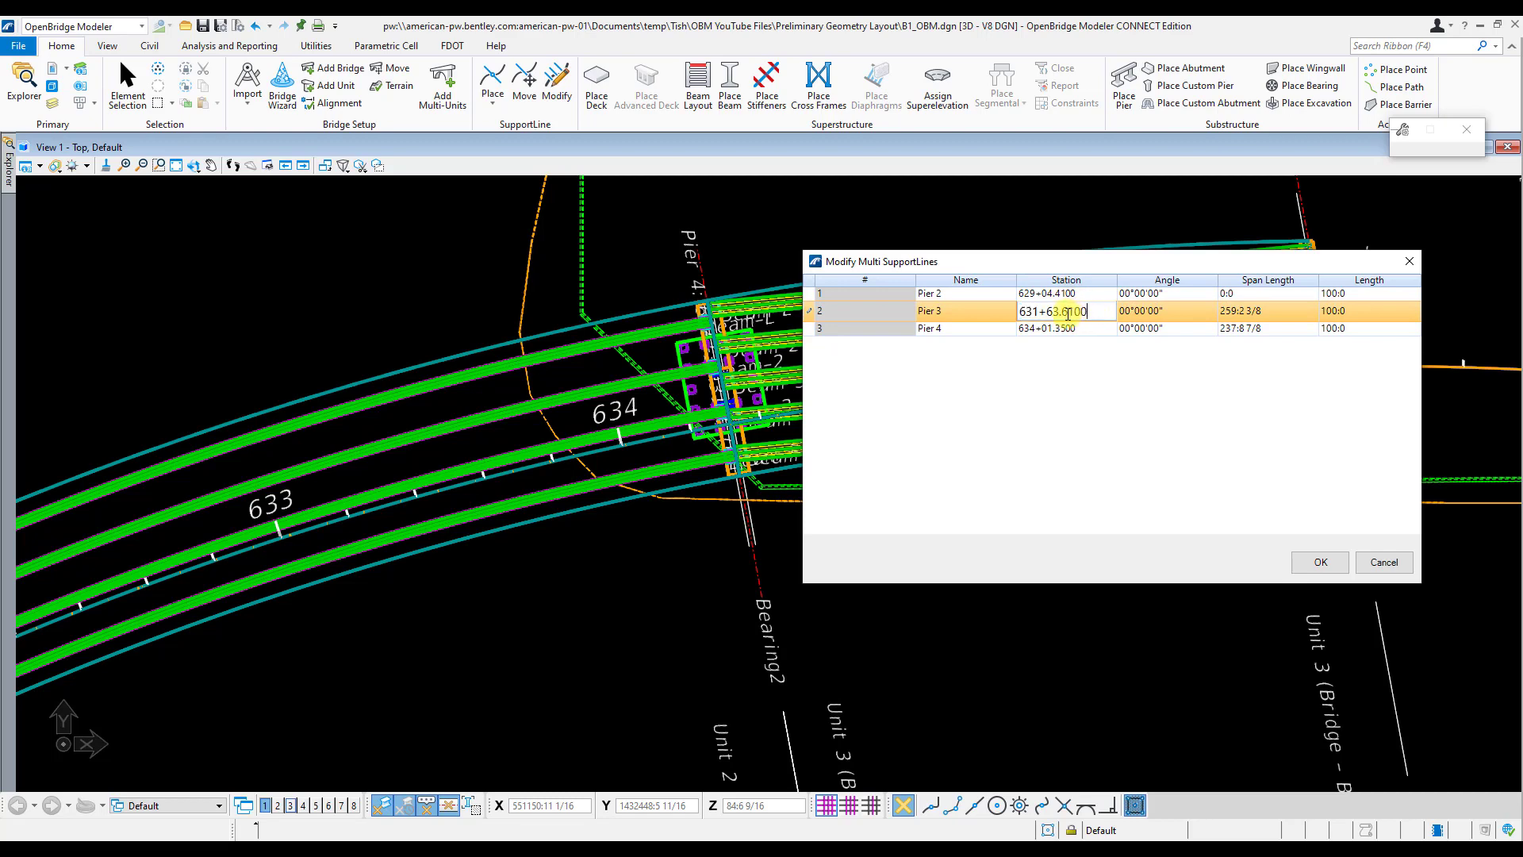
left_click_drag(1069, 313, 1158, 321)
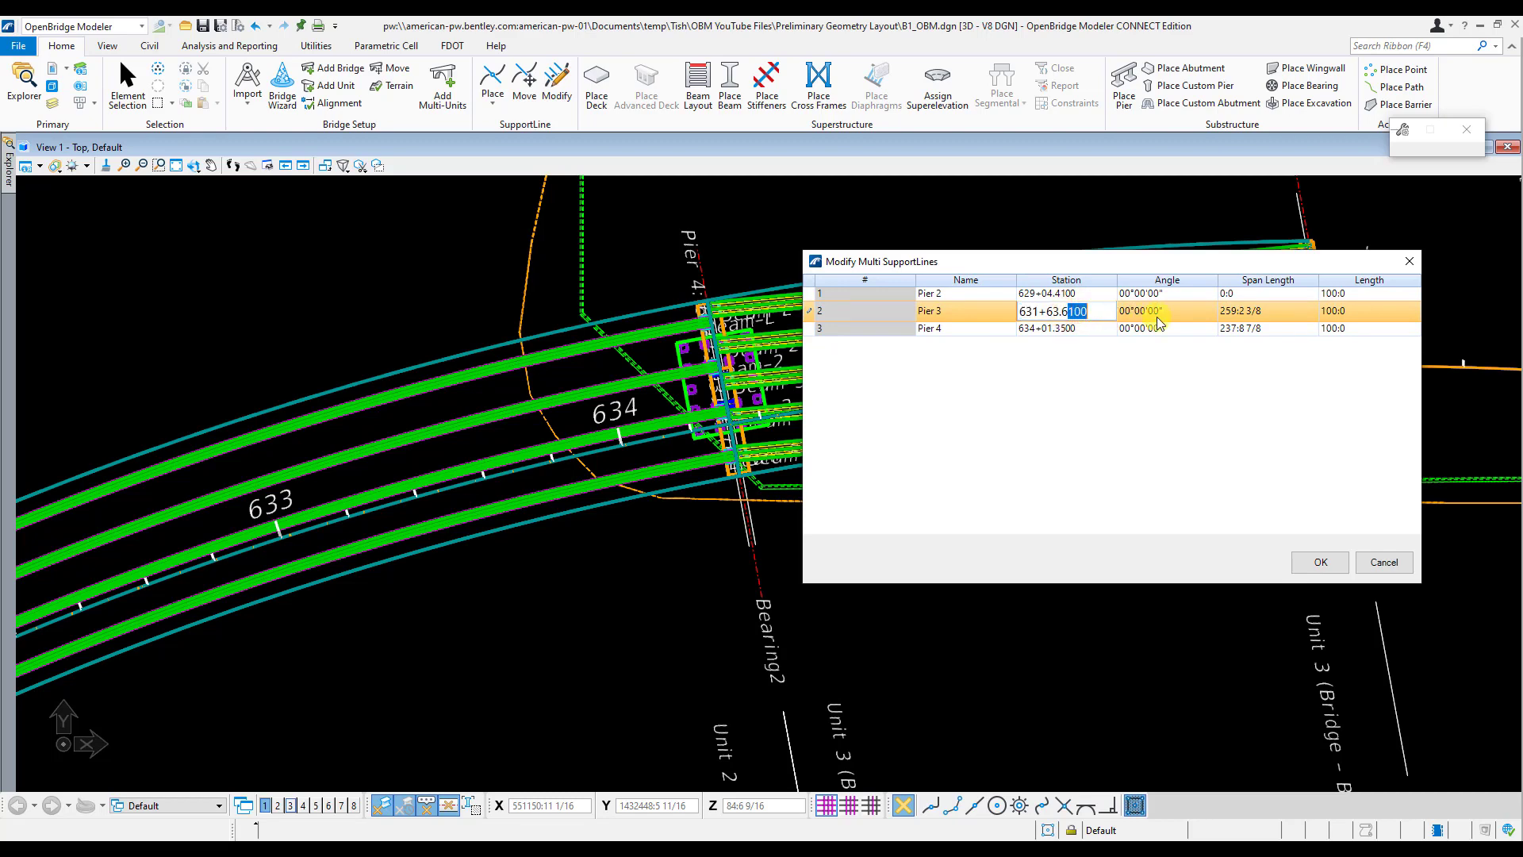
type("0")
left_click(1166, 391)
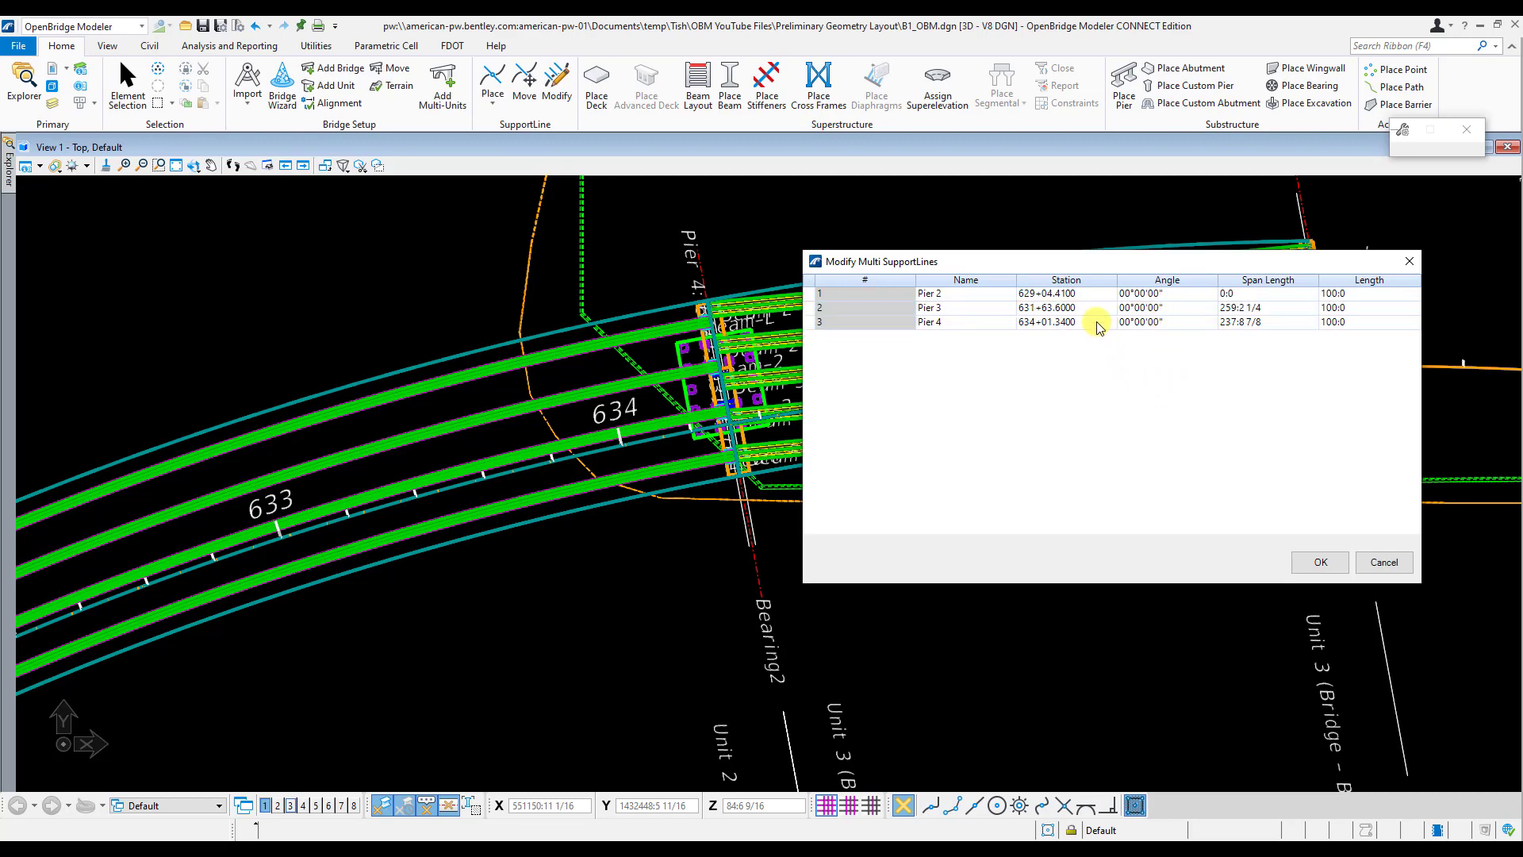
left_click(1319, 563)
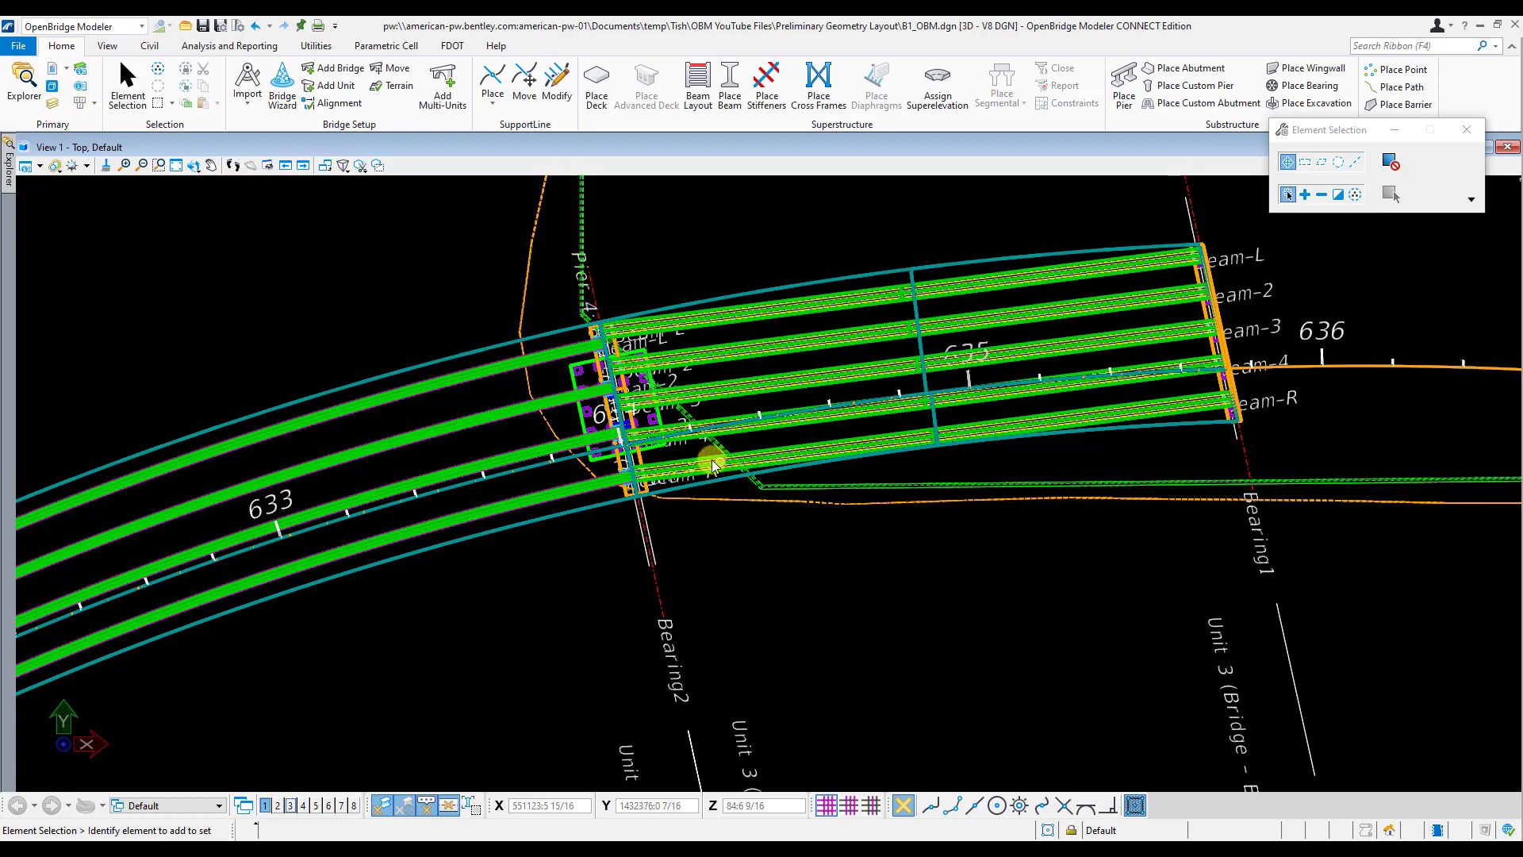
Examine the relocated Pier 4 footing against the green utility line and the dashed orange ground line.
scroll(583, 455, "up", 1)
scroll(583, 456, "up", 2)
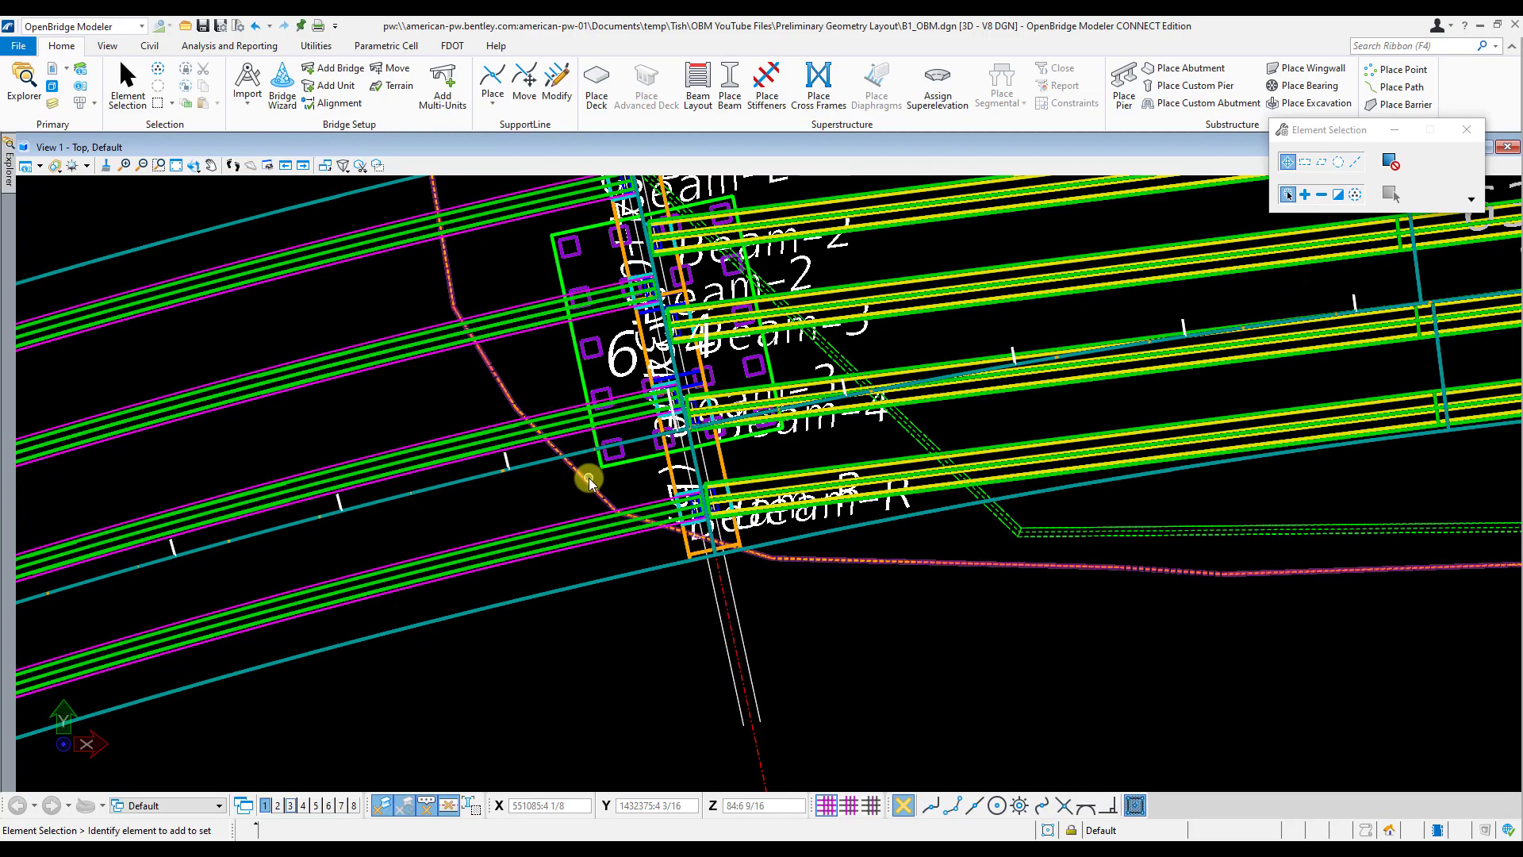
scroll(593, 473, "up", 1)
scroll(588, 478, "down", 3)
scroll(591, 478, "down", 3)
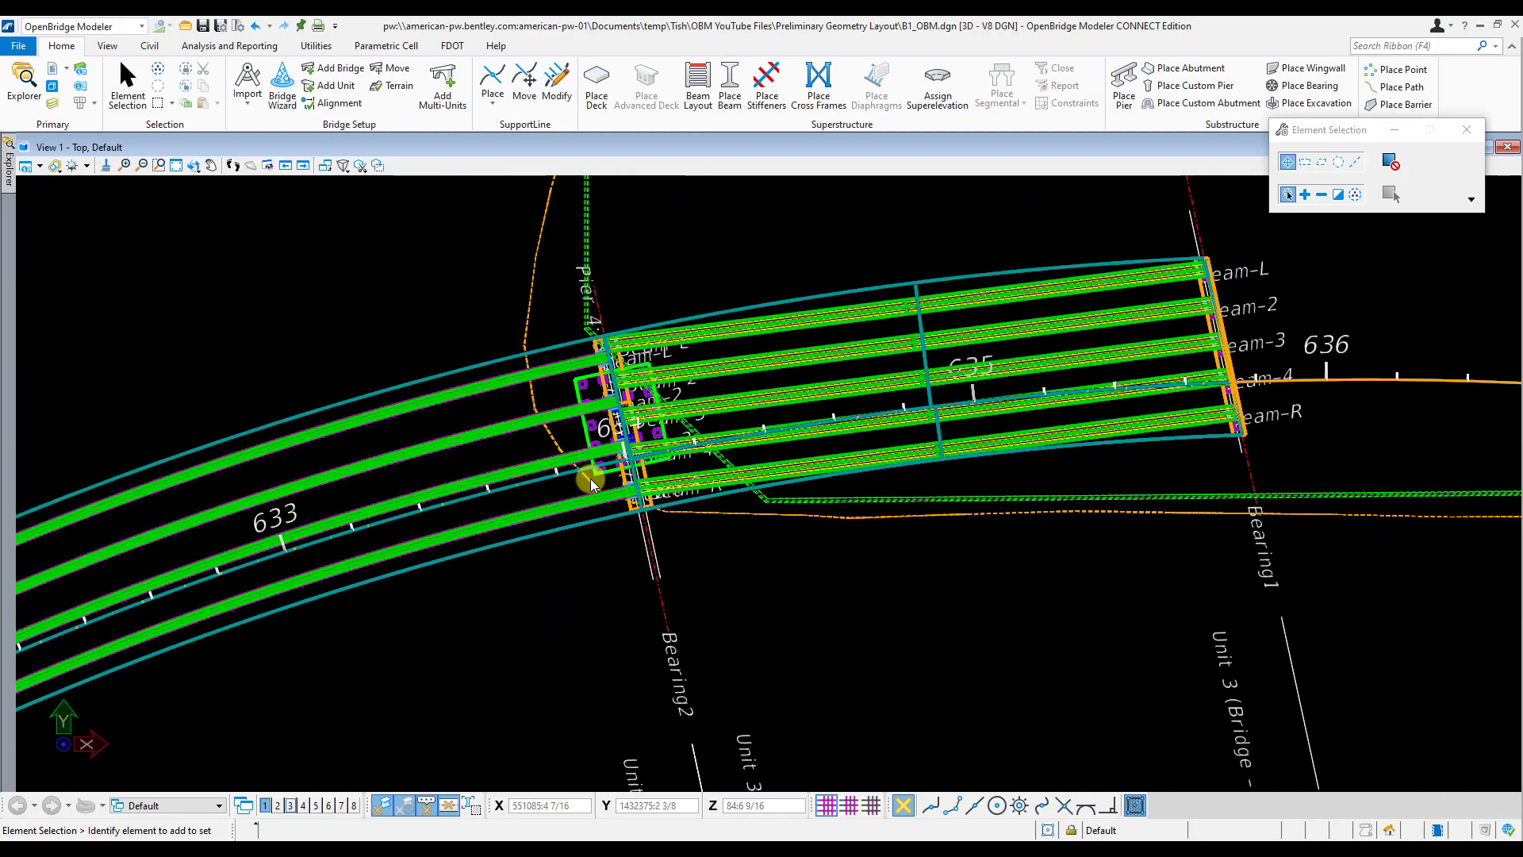
scroll(590, 478, "up", 3)
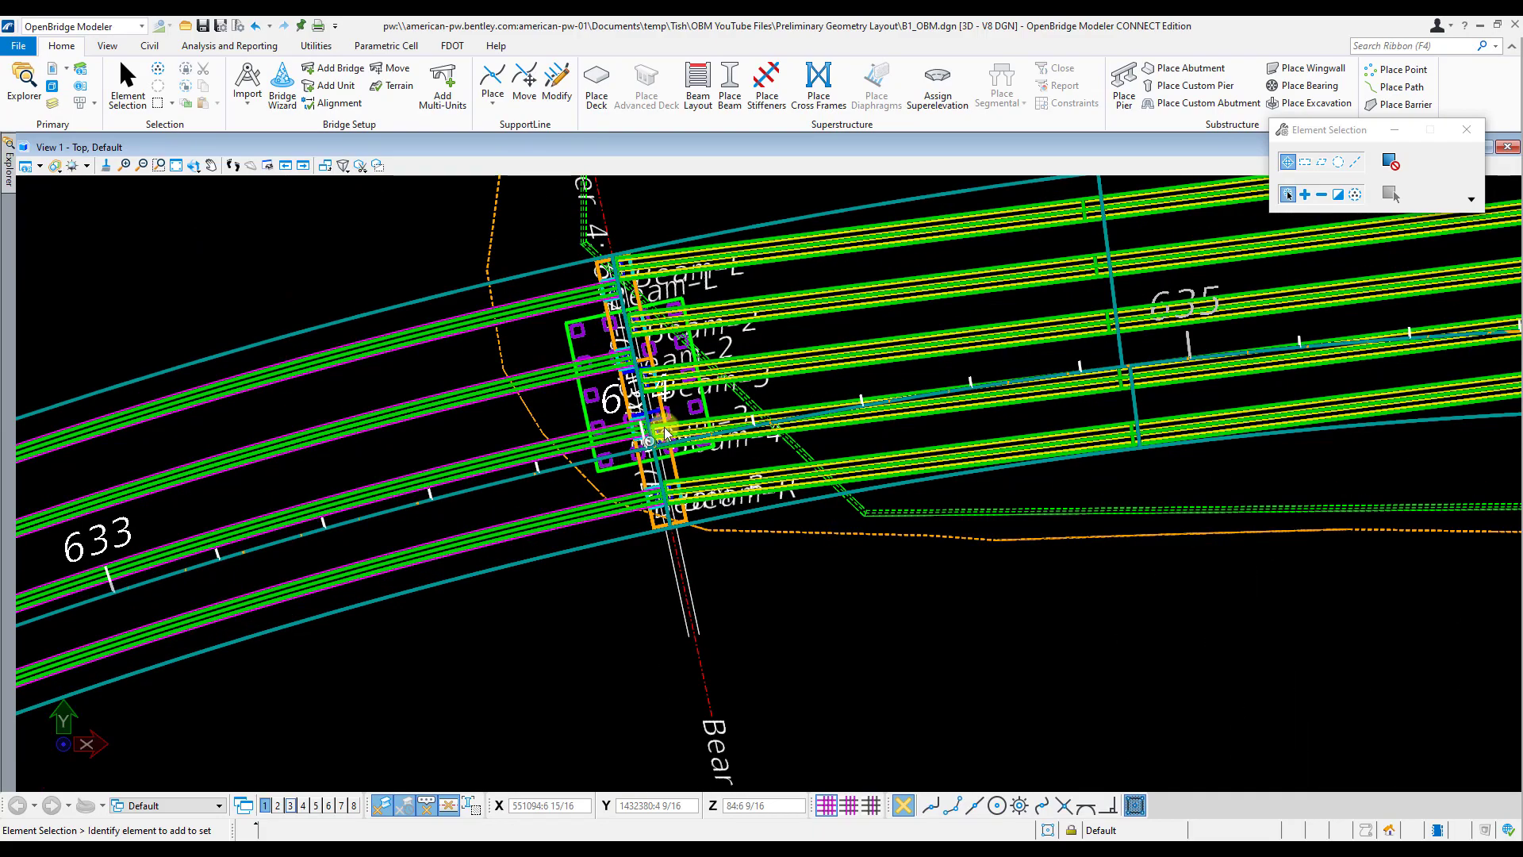
scroll(590, 478, "down", 4)
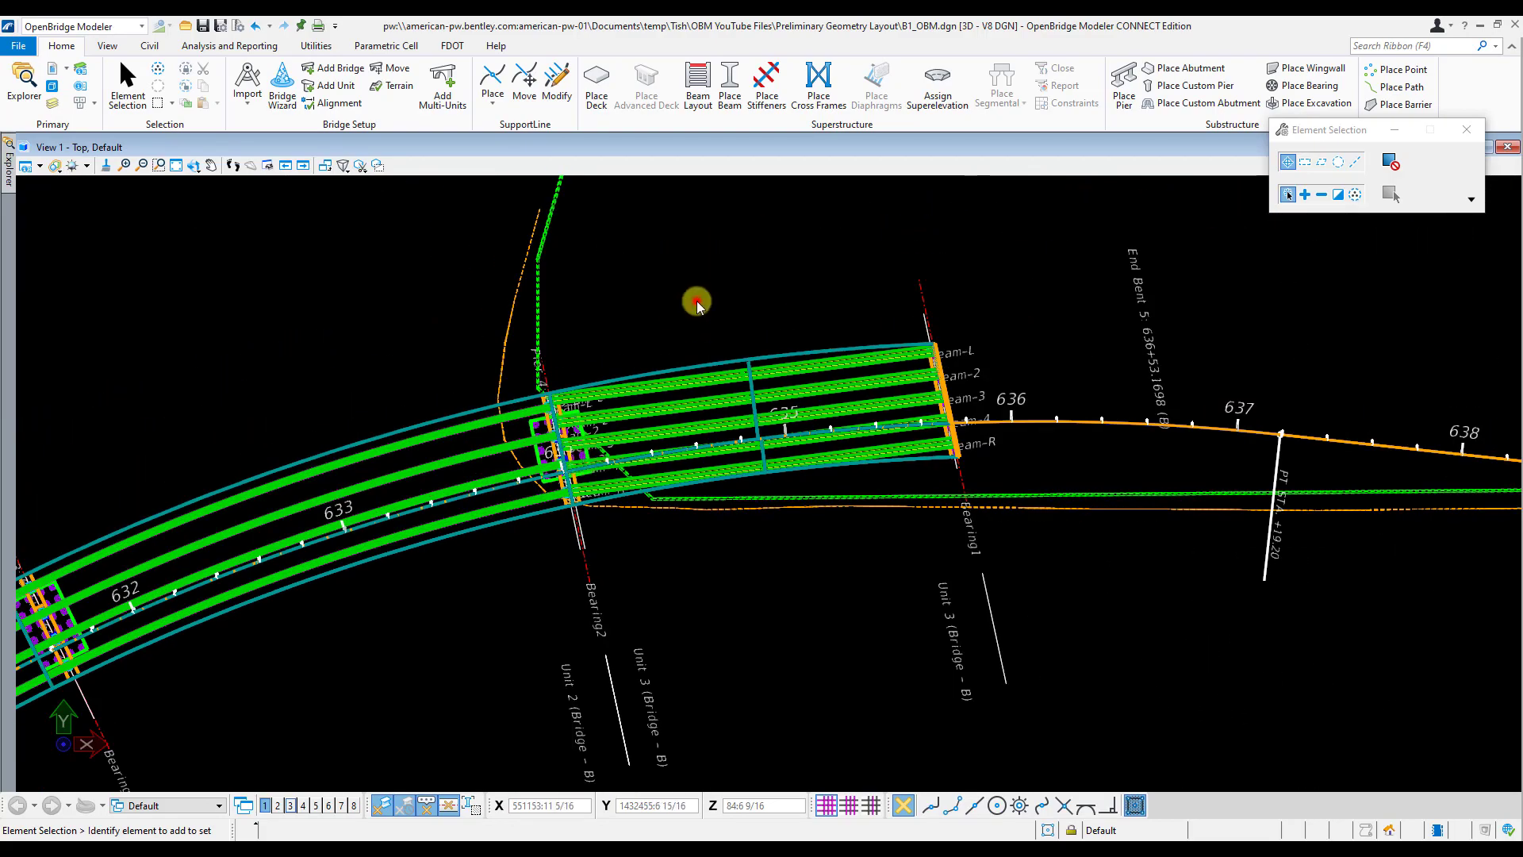
scroll(723, 476, "up", 1)
Tilt the plan view to expose the Unit 3 beam lines and open the beam layout pattern for editing.
right_click(741, 484, "shift")
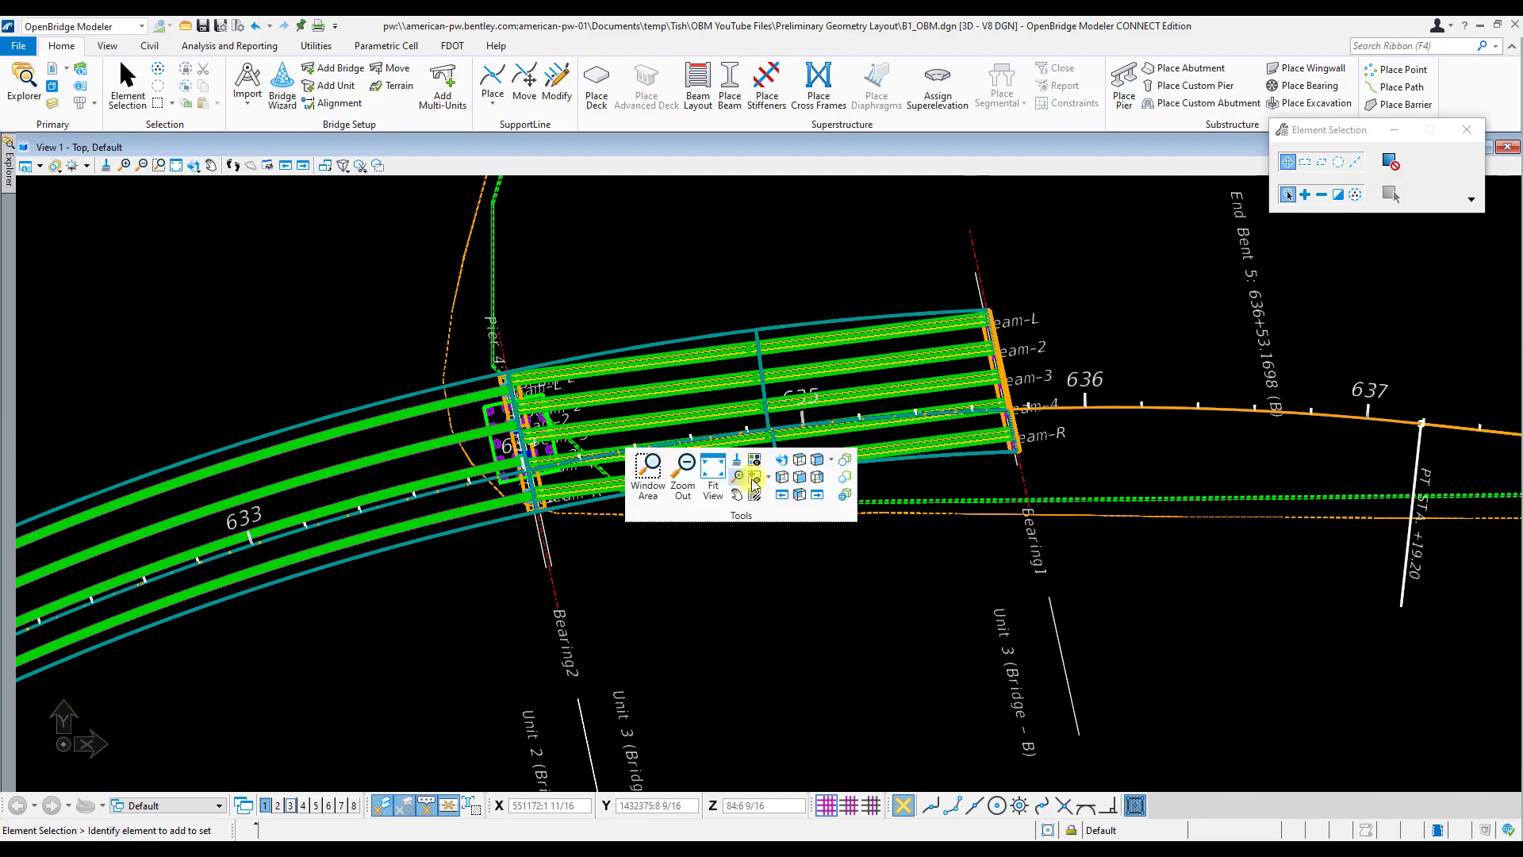
left_click(782, 460)
left_click(774, 496)
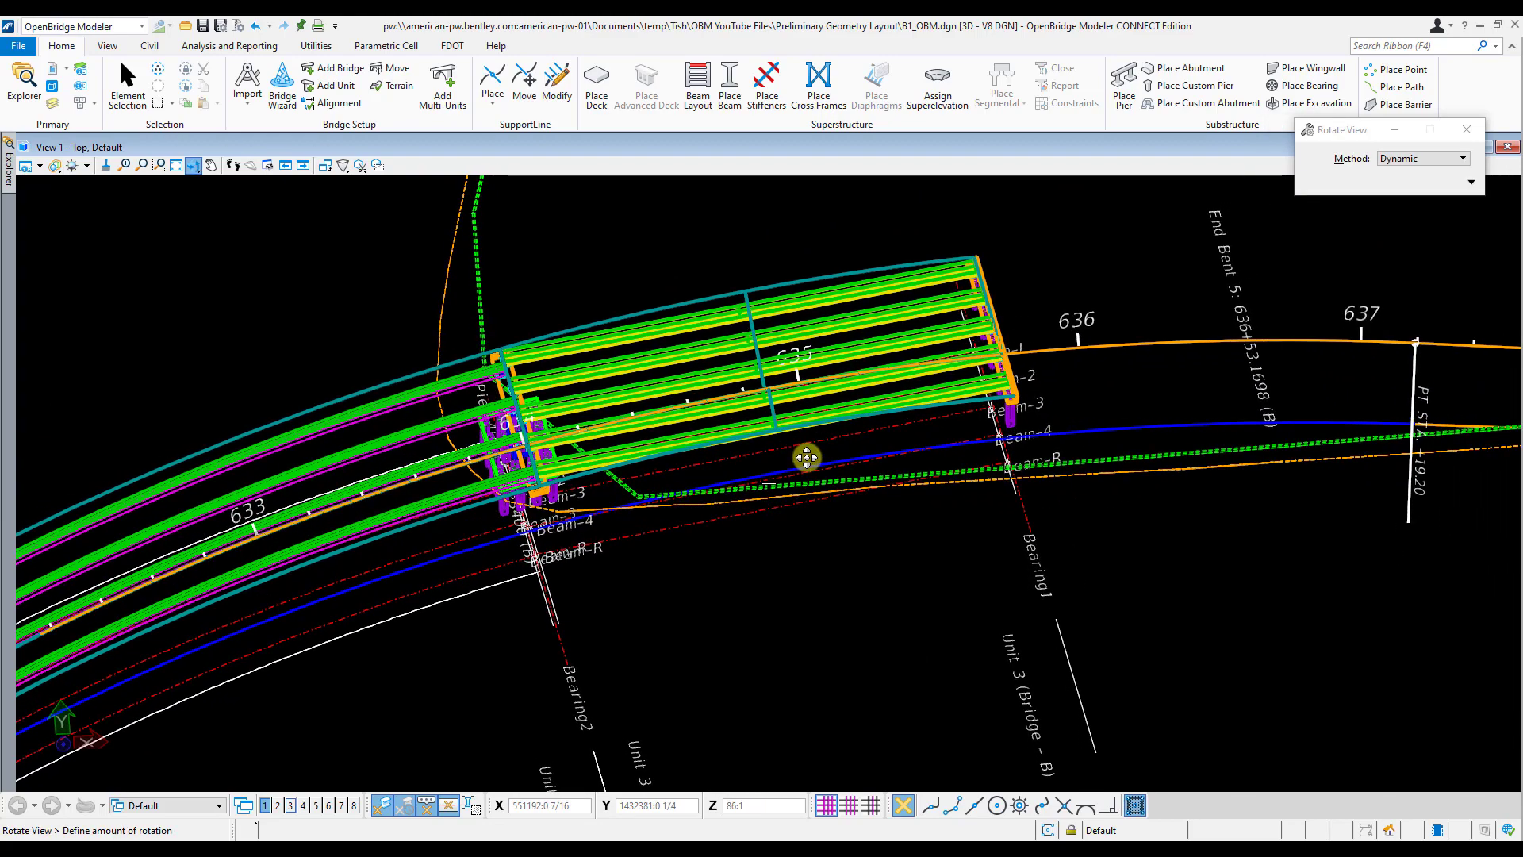
left_click(808, 454)
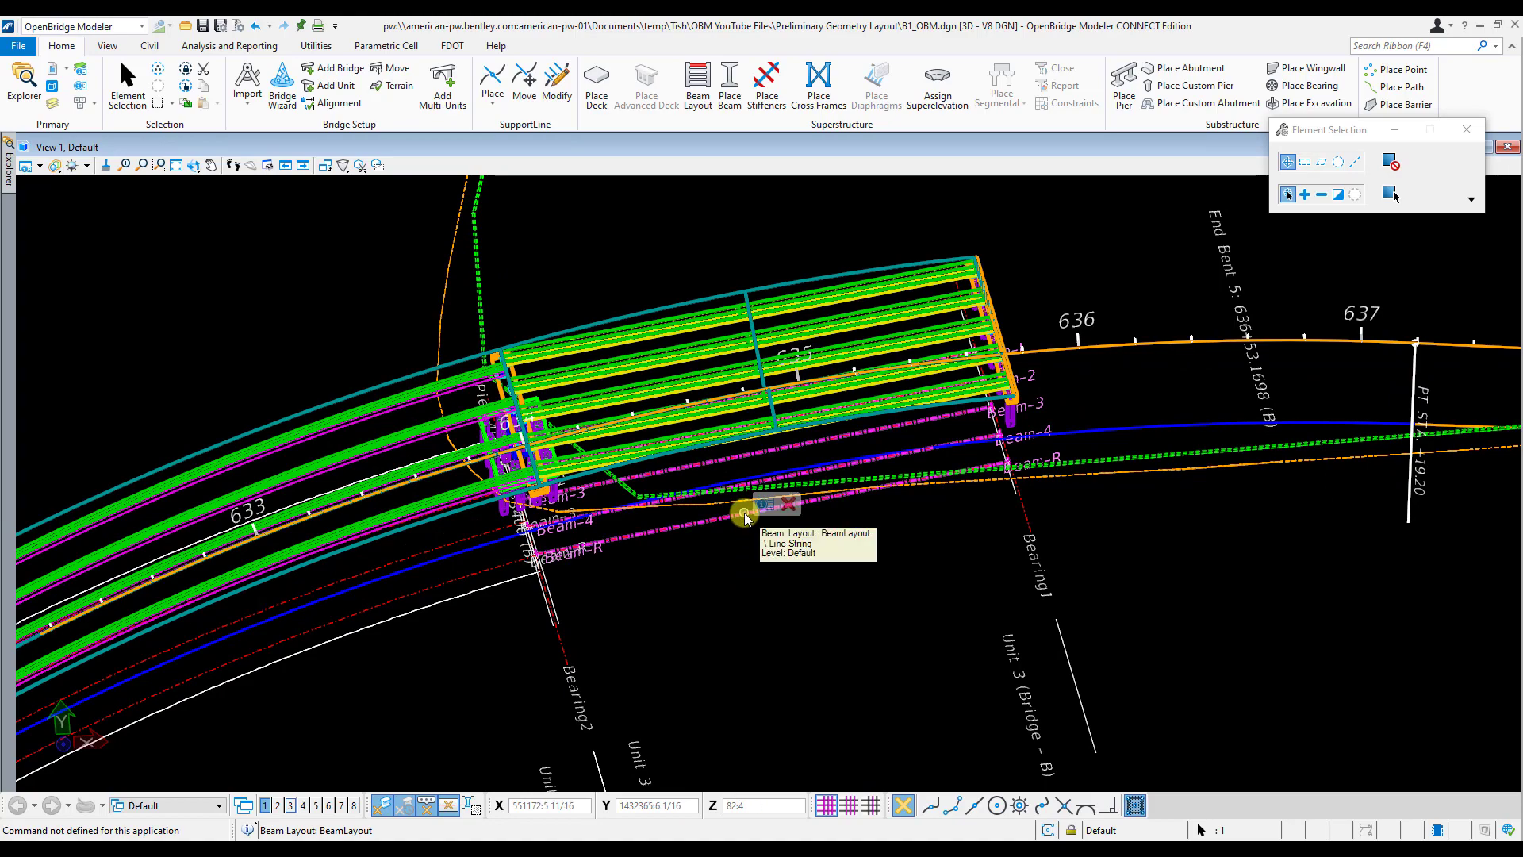
left_click(763, 506)
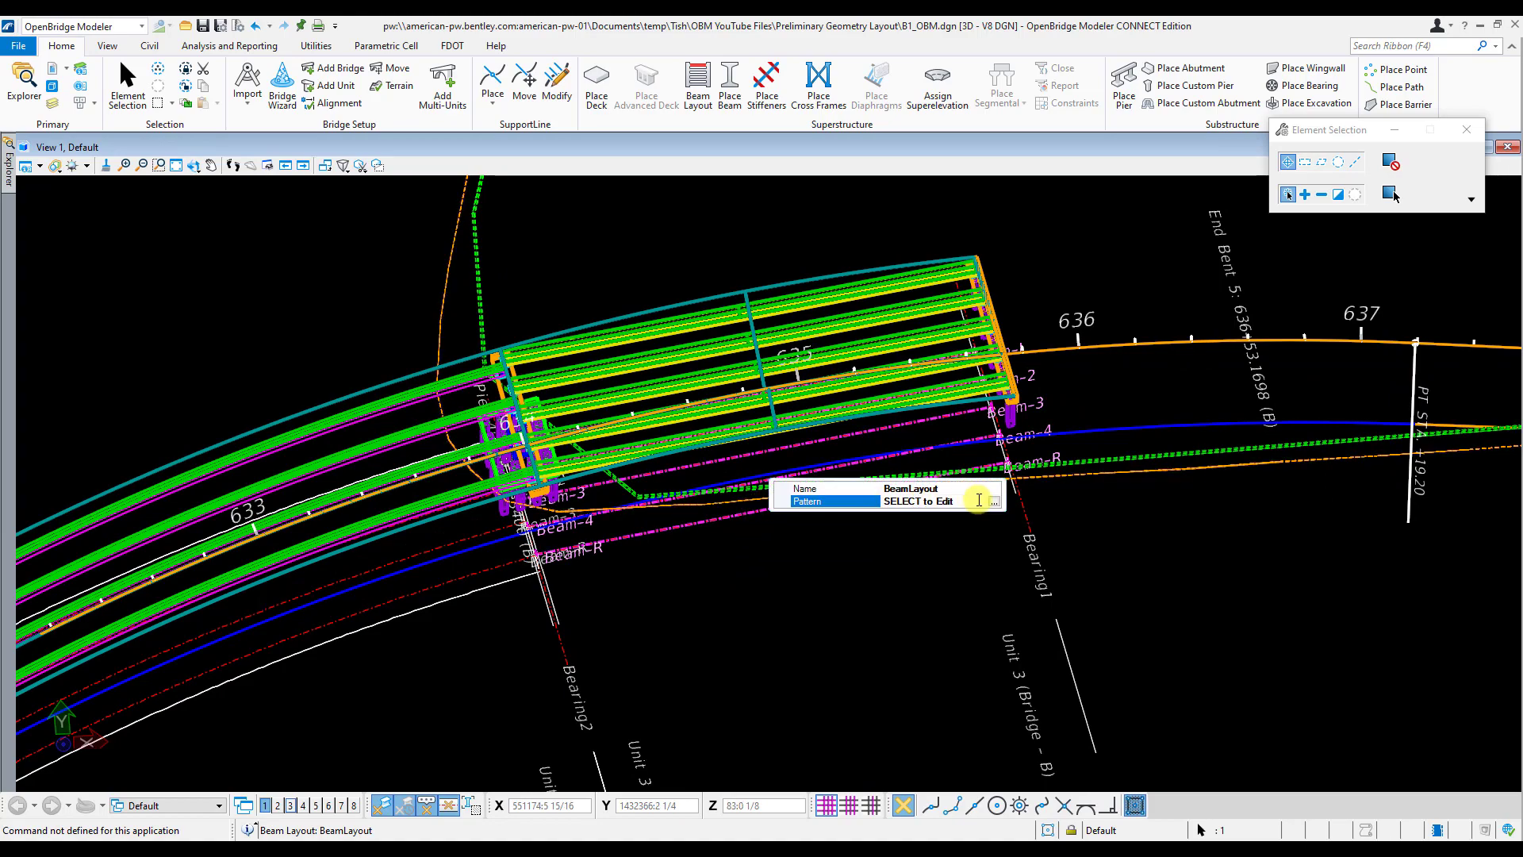
left_click(993, 503)
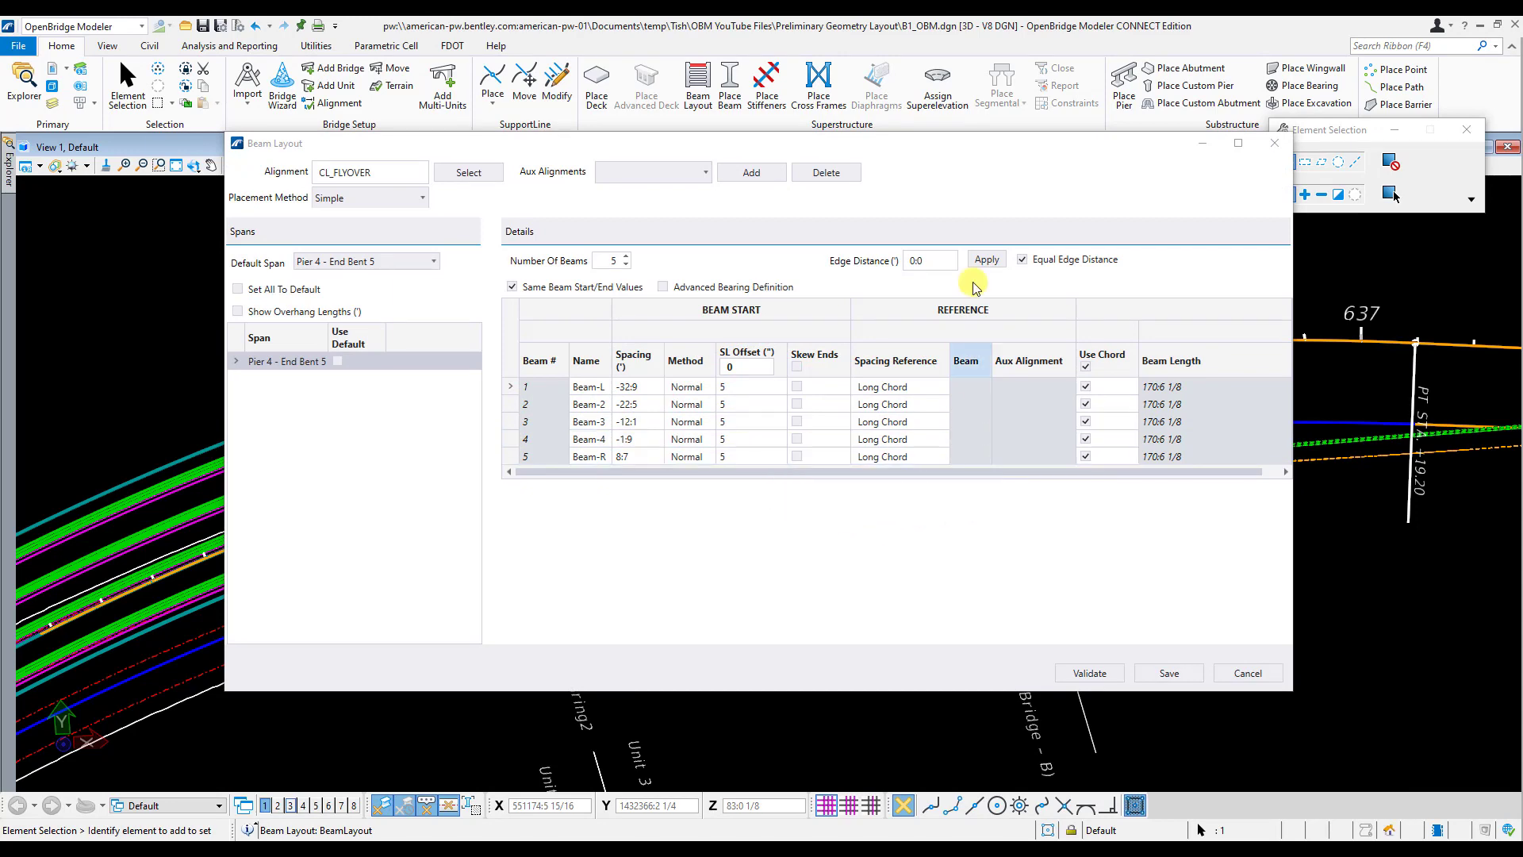
Show the overhang lengths for the Pier 4 - End Bent 5 span and save the beam layout.
left_click_drag(959, 159, 875, 394)
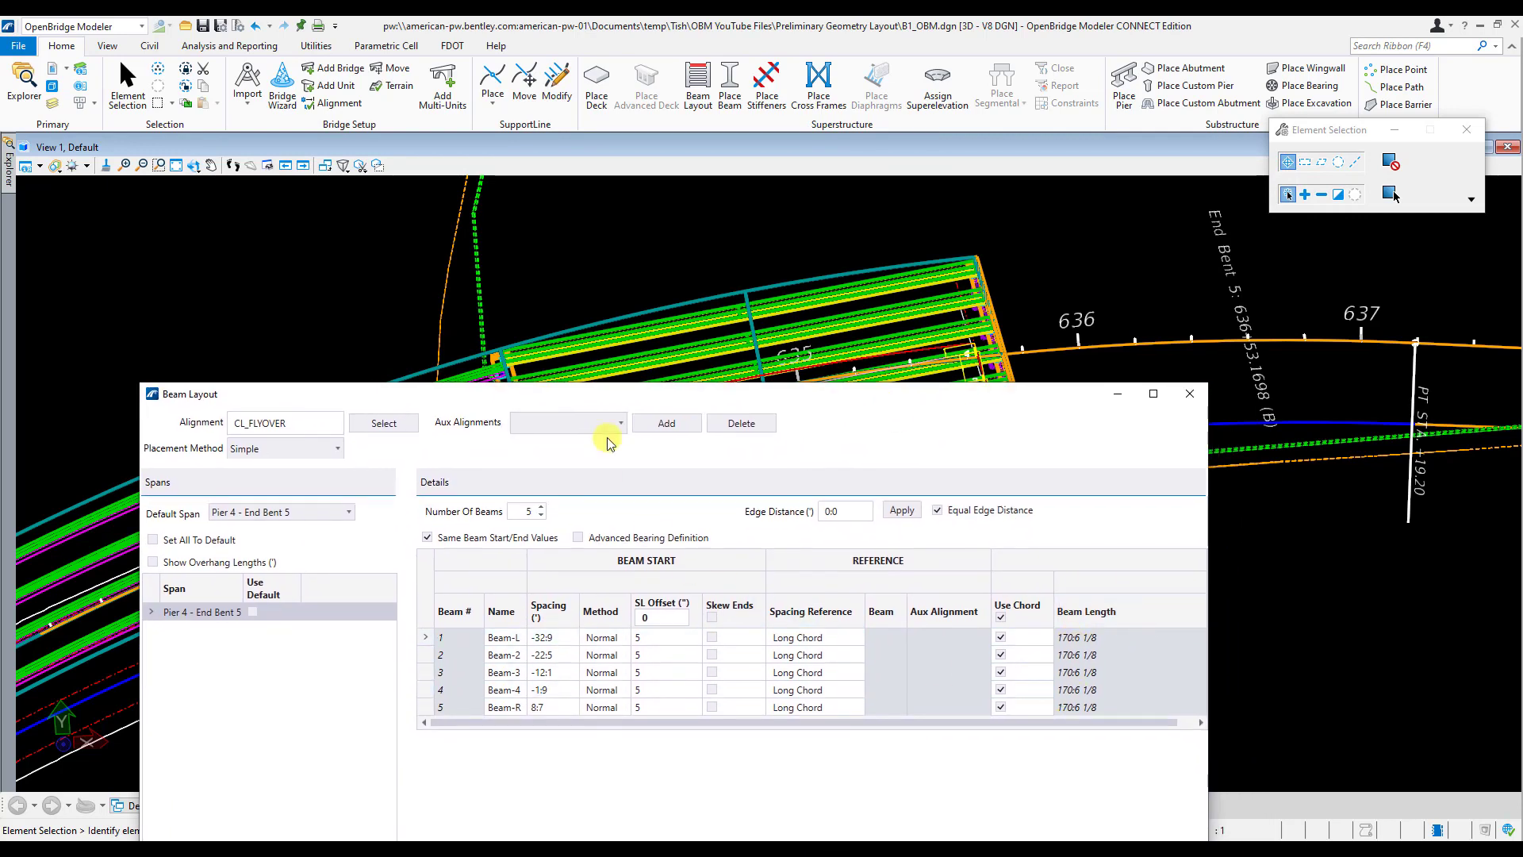
left_click_drag(639, 394, 877, 217)
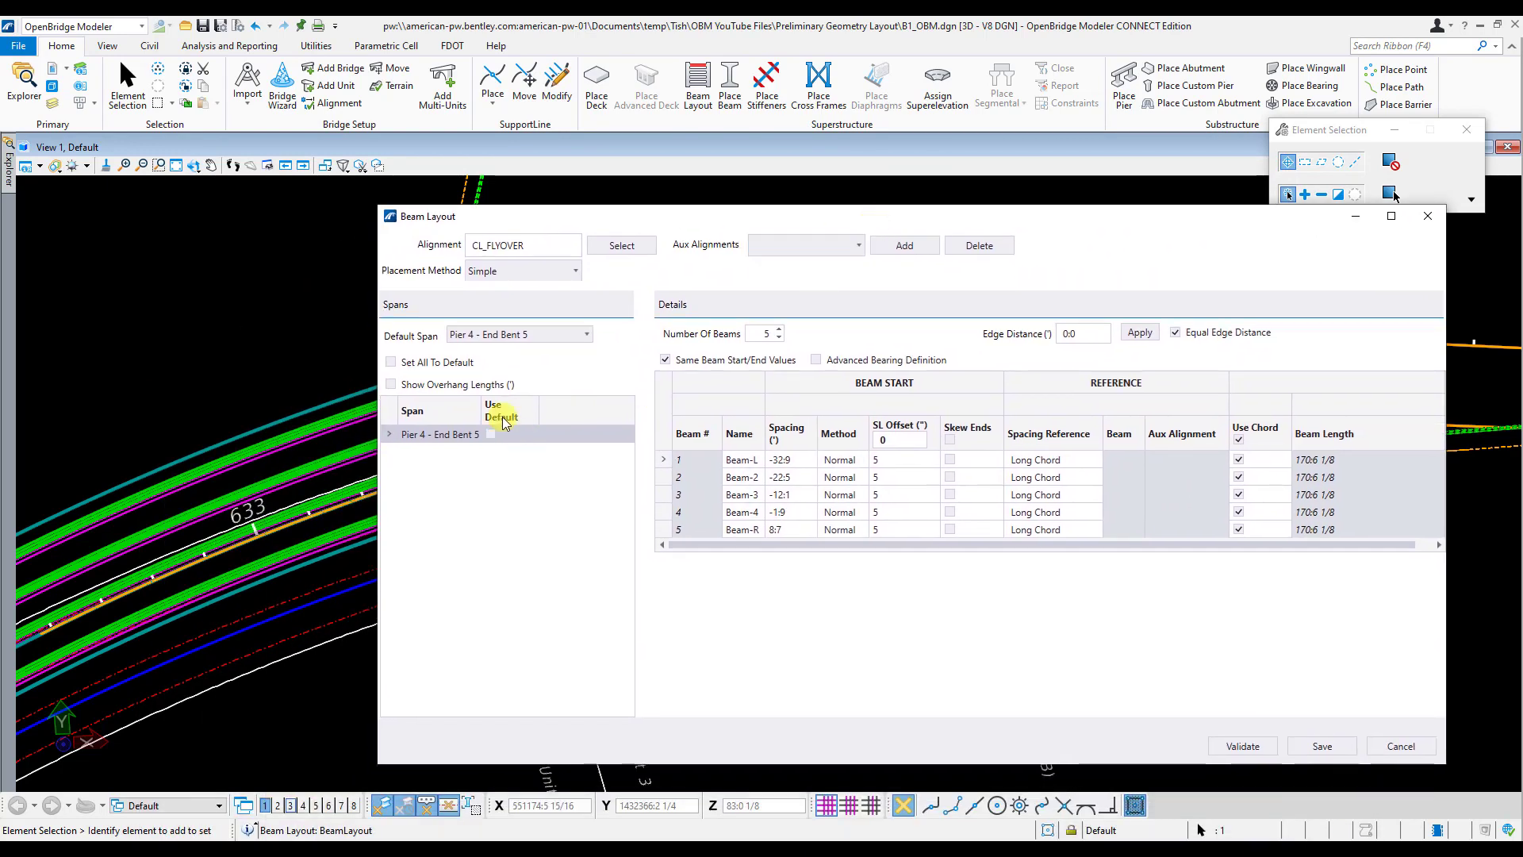
left_click(392, 385)
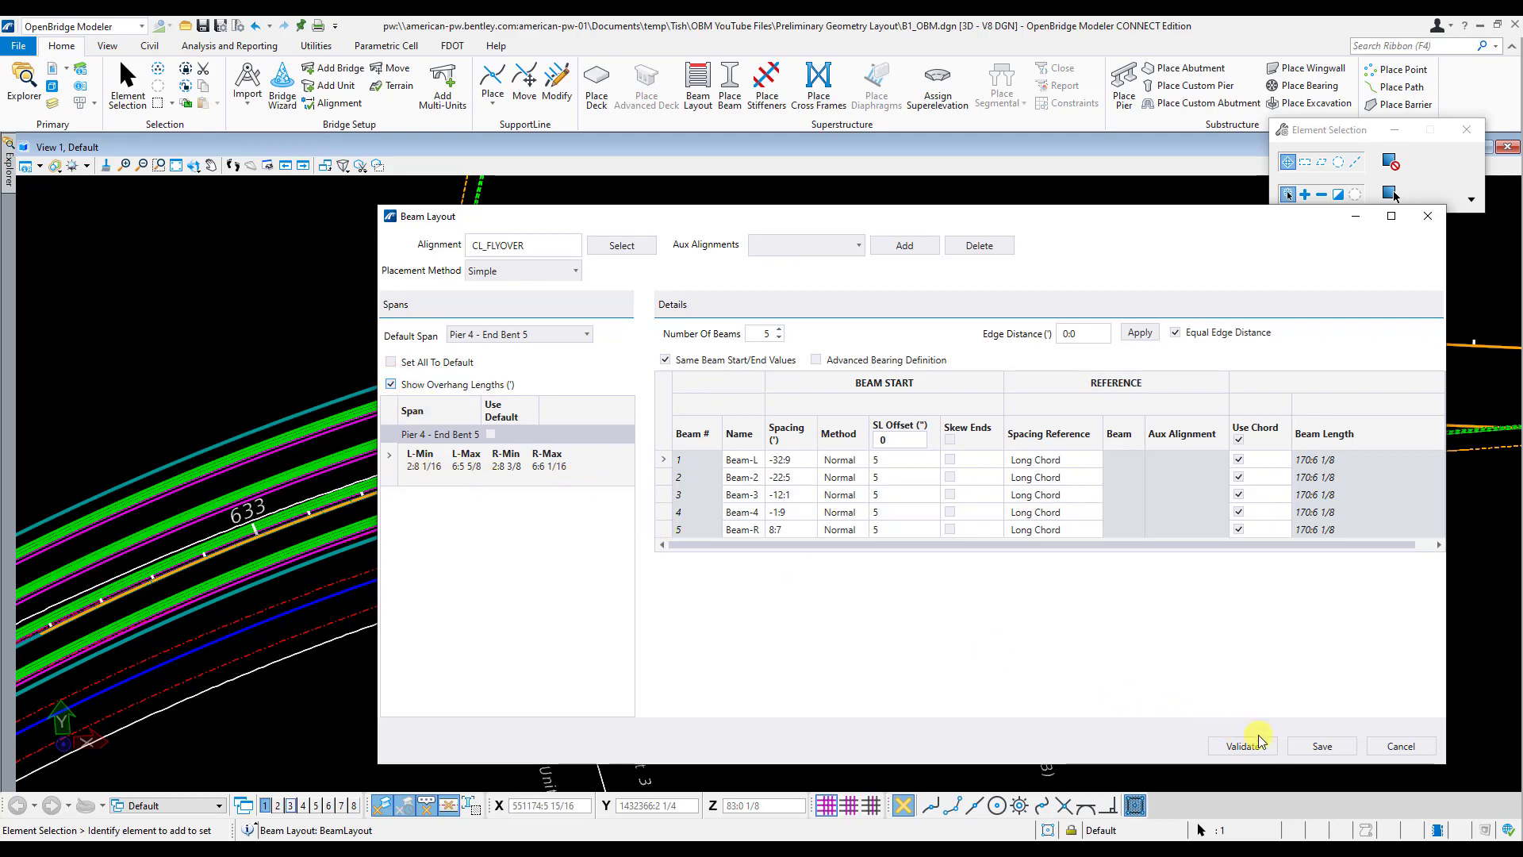
left_click(1322, 745)
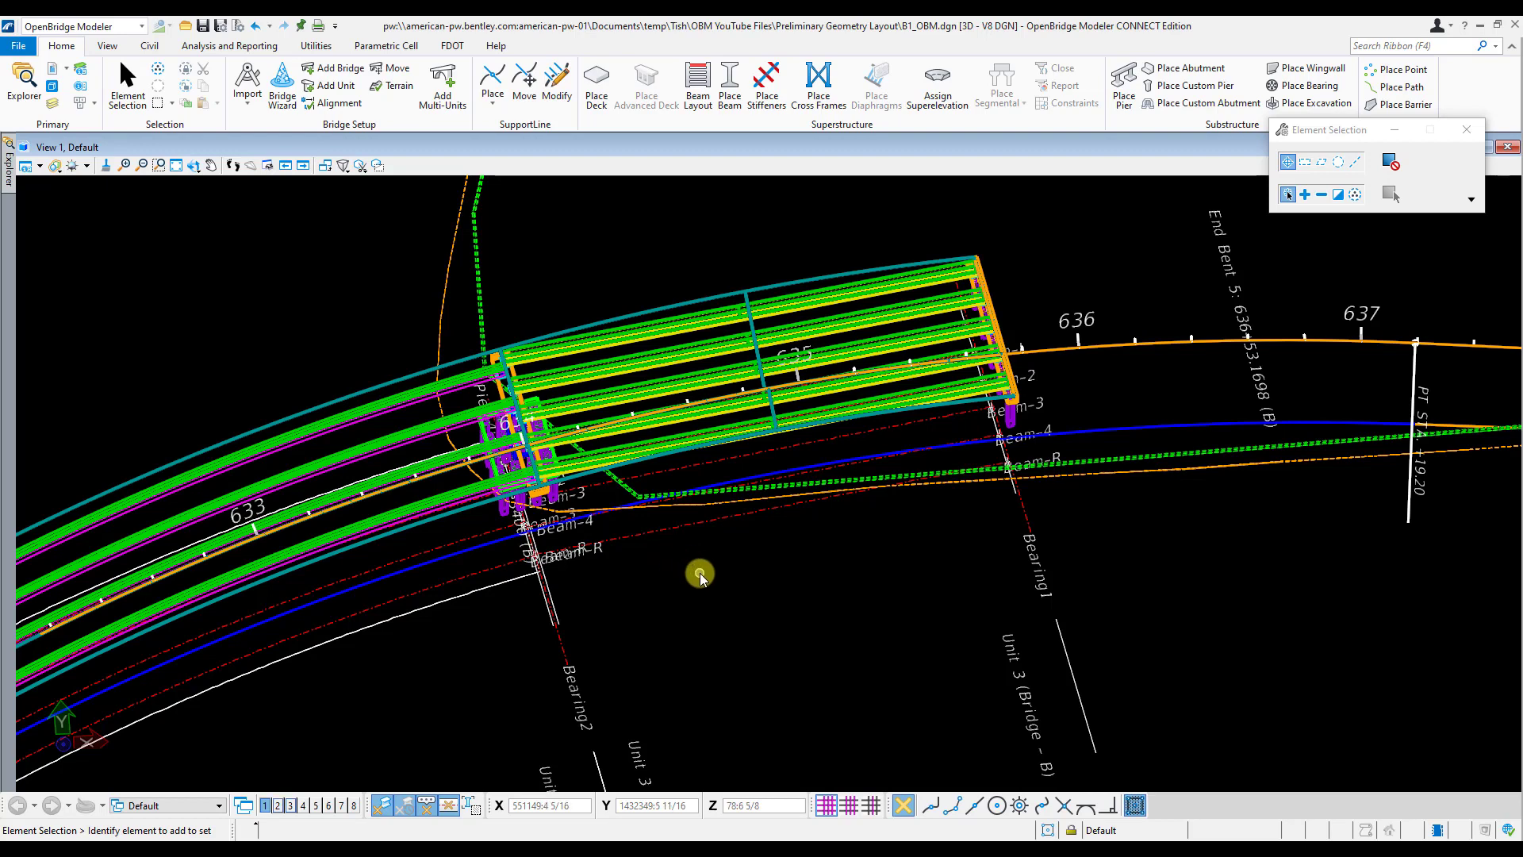
Start Clash Detection for the bridge model and create a new clash job.
scroll(724, 545, "down", 2)
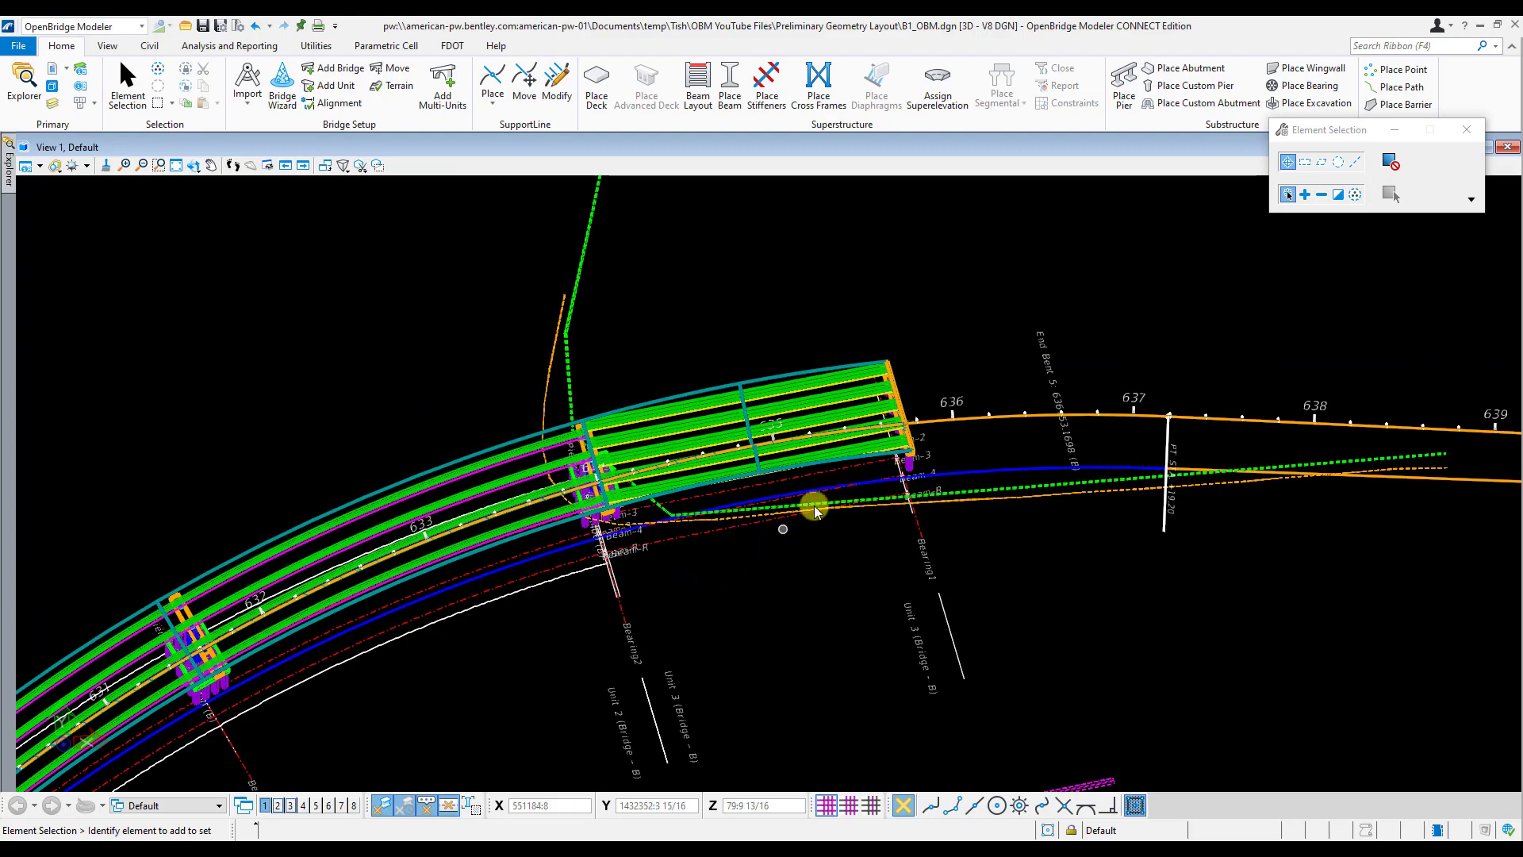
middle_click_drag(756, 596, 958, 437)
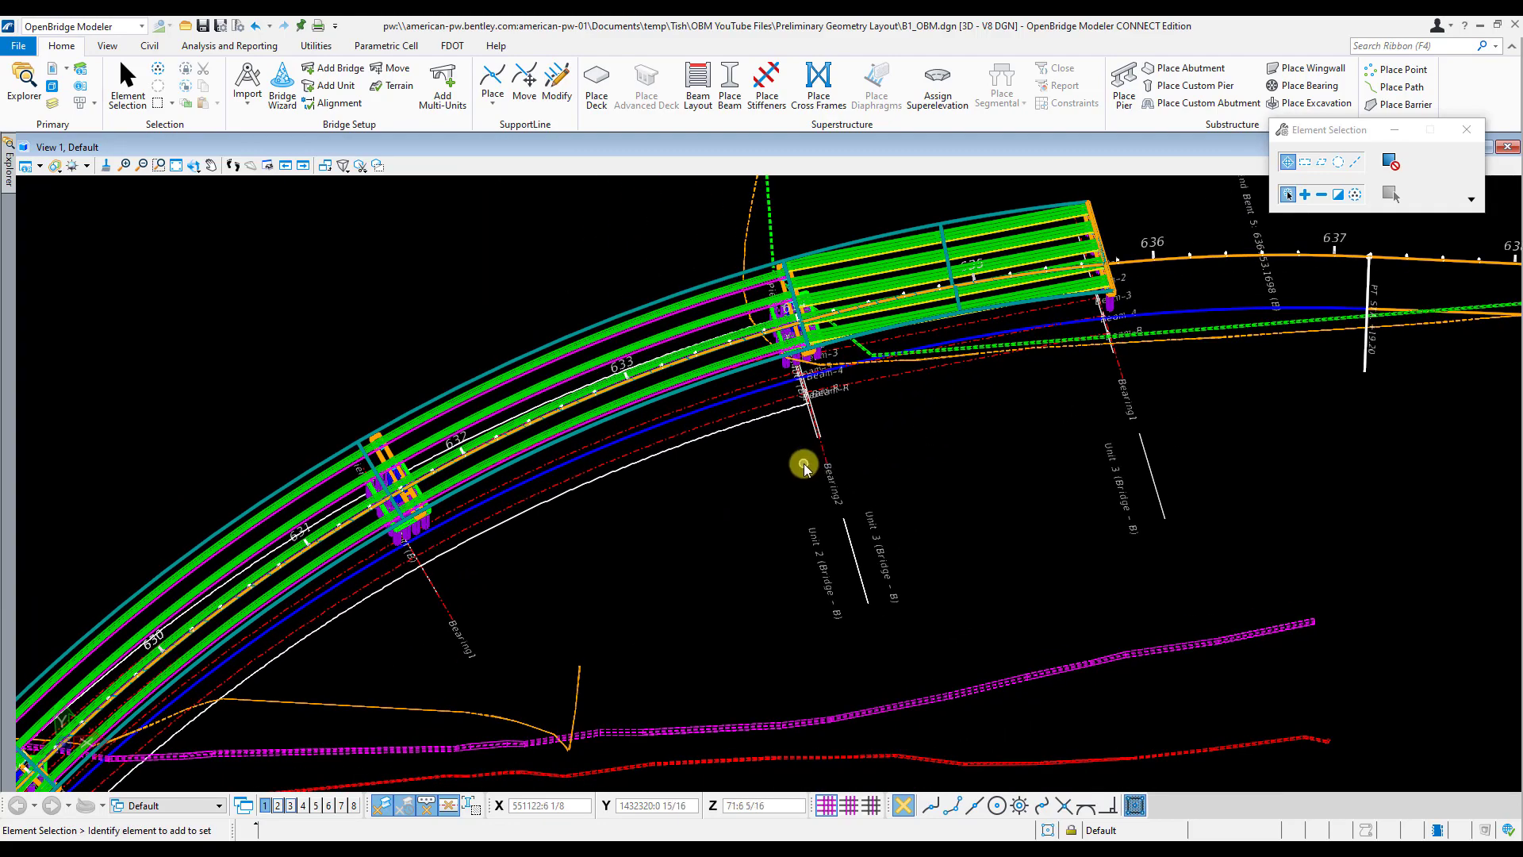
scroll(806, 465, "down", 1)
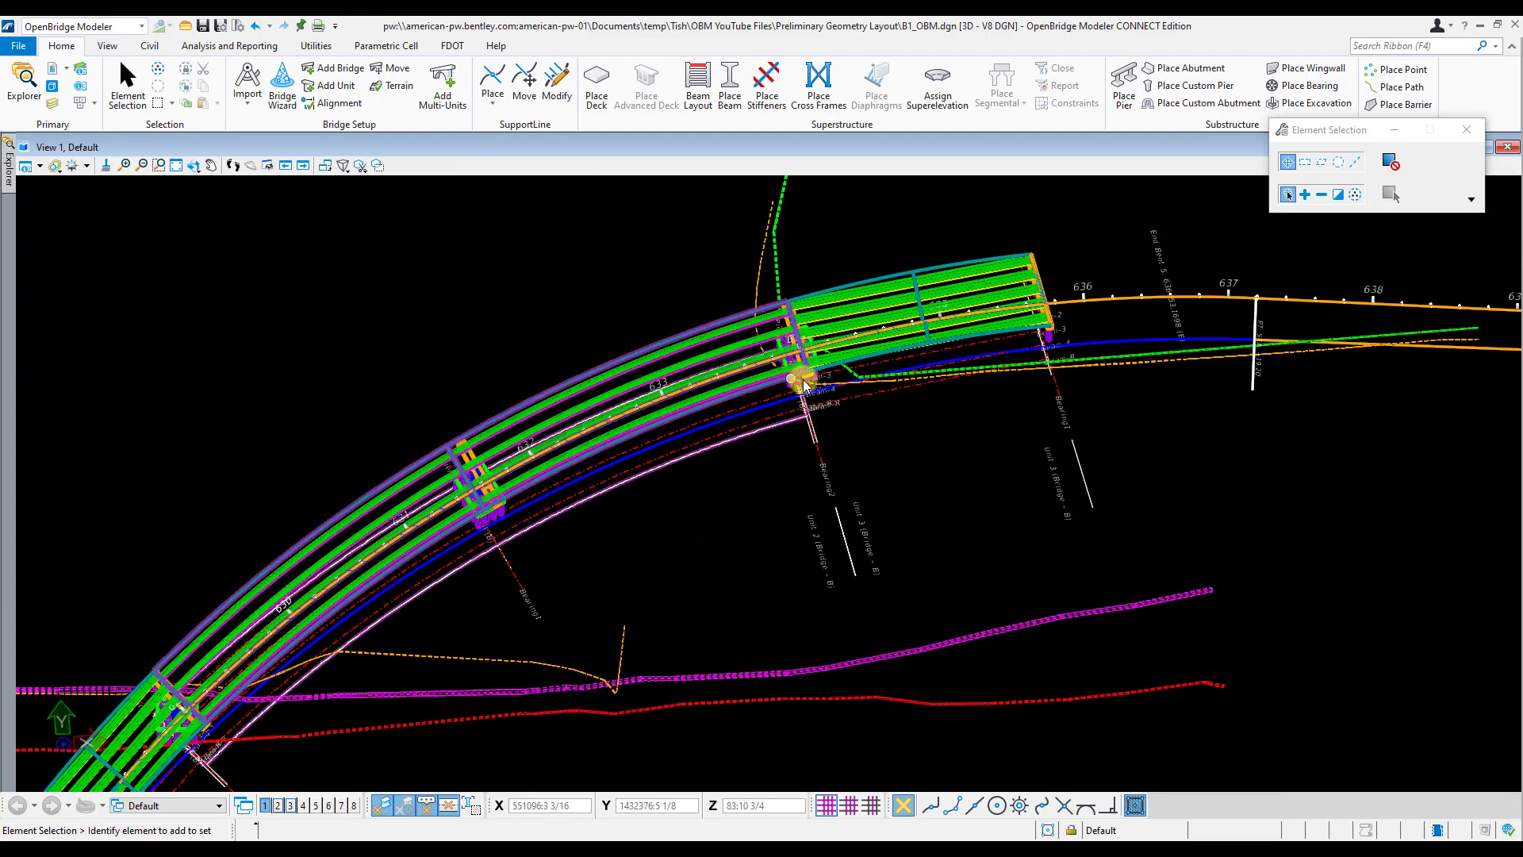
scroll(797, 379, "up", 2)
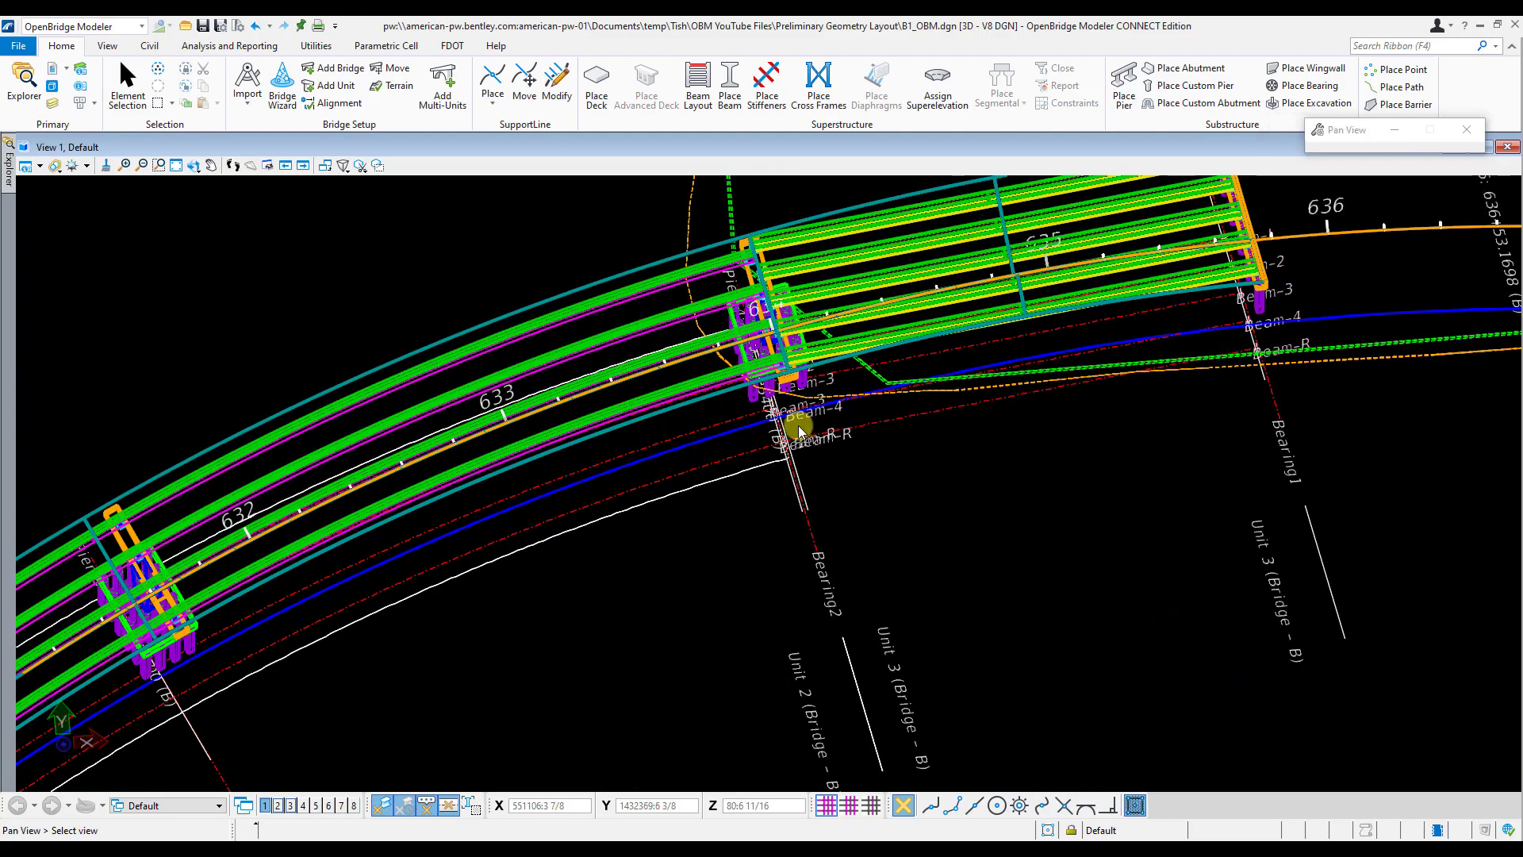
middle_click_drag(800, 429, 740, 553)
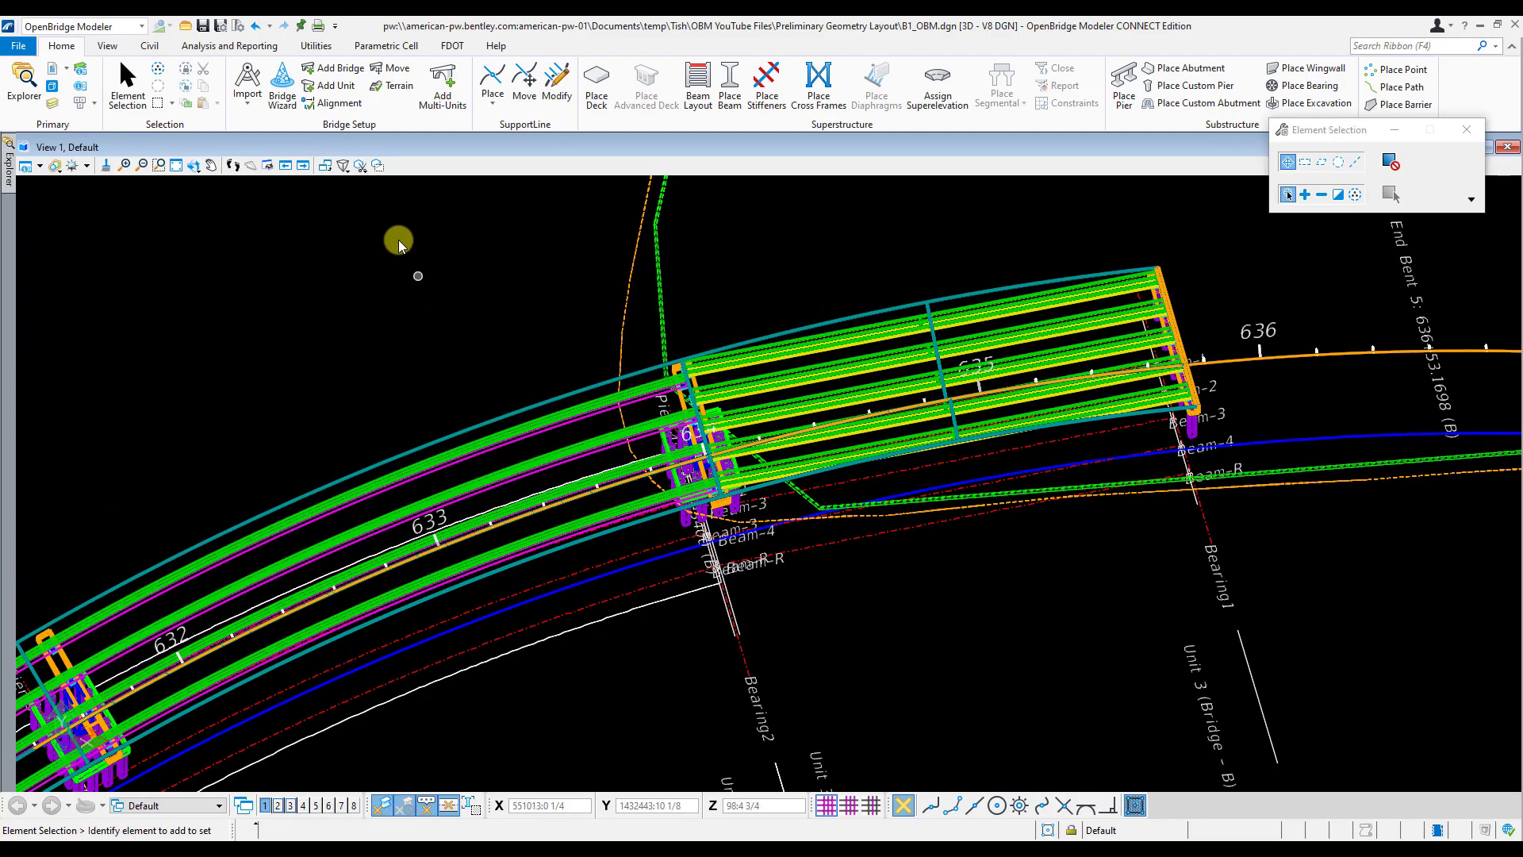
left_click(316, 47)
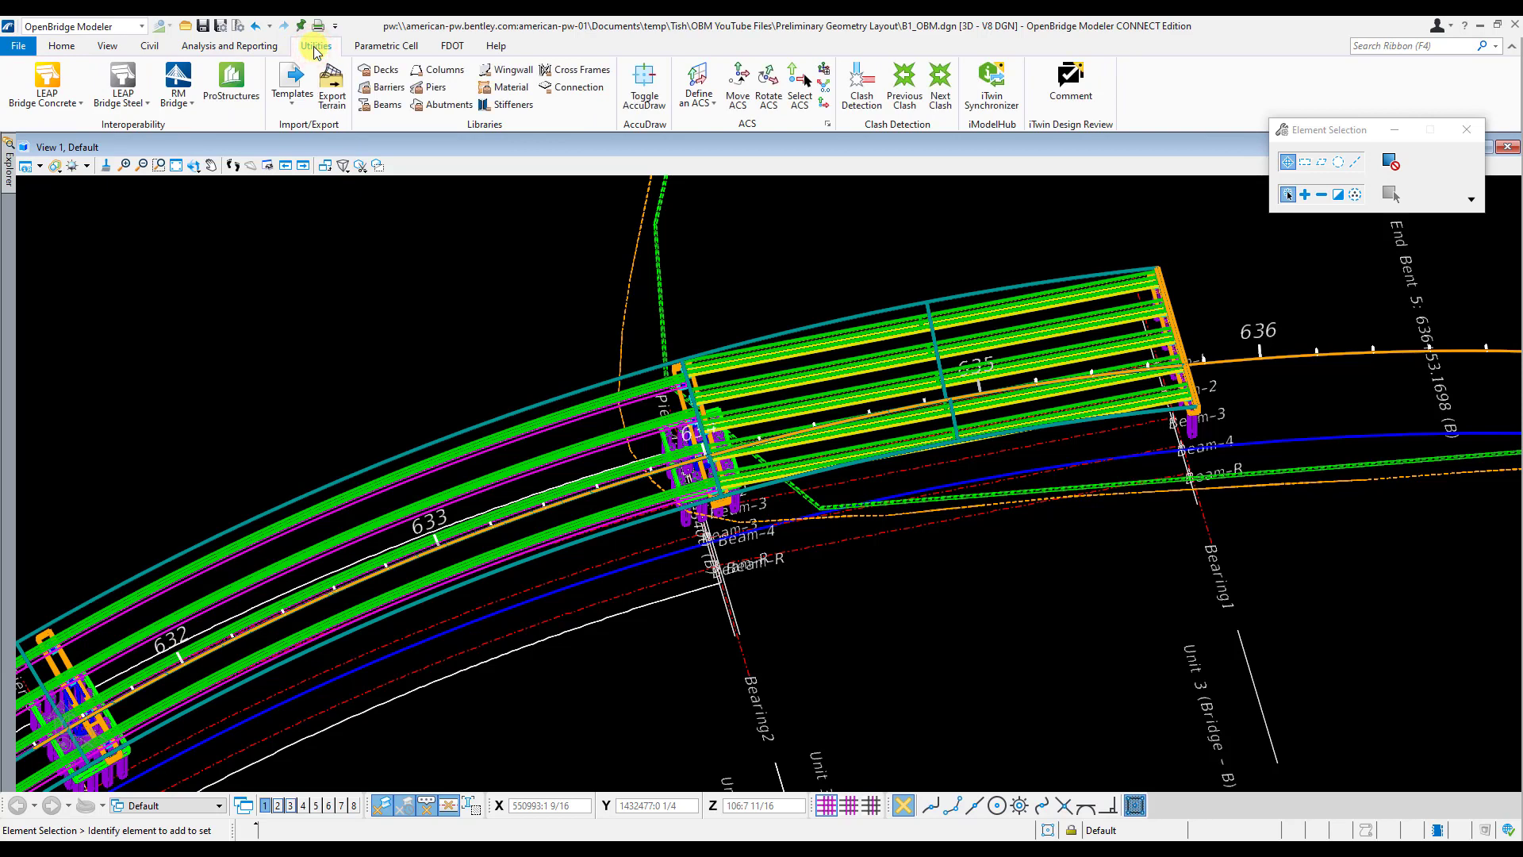
left_click(854, 96)
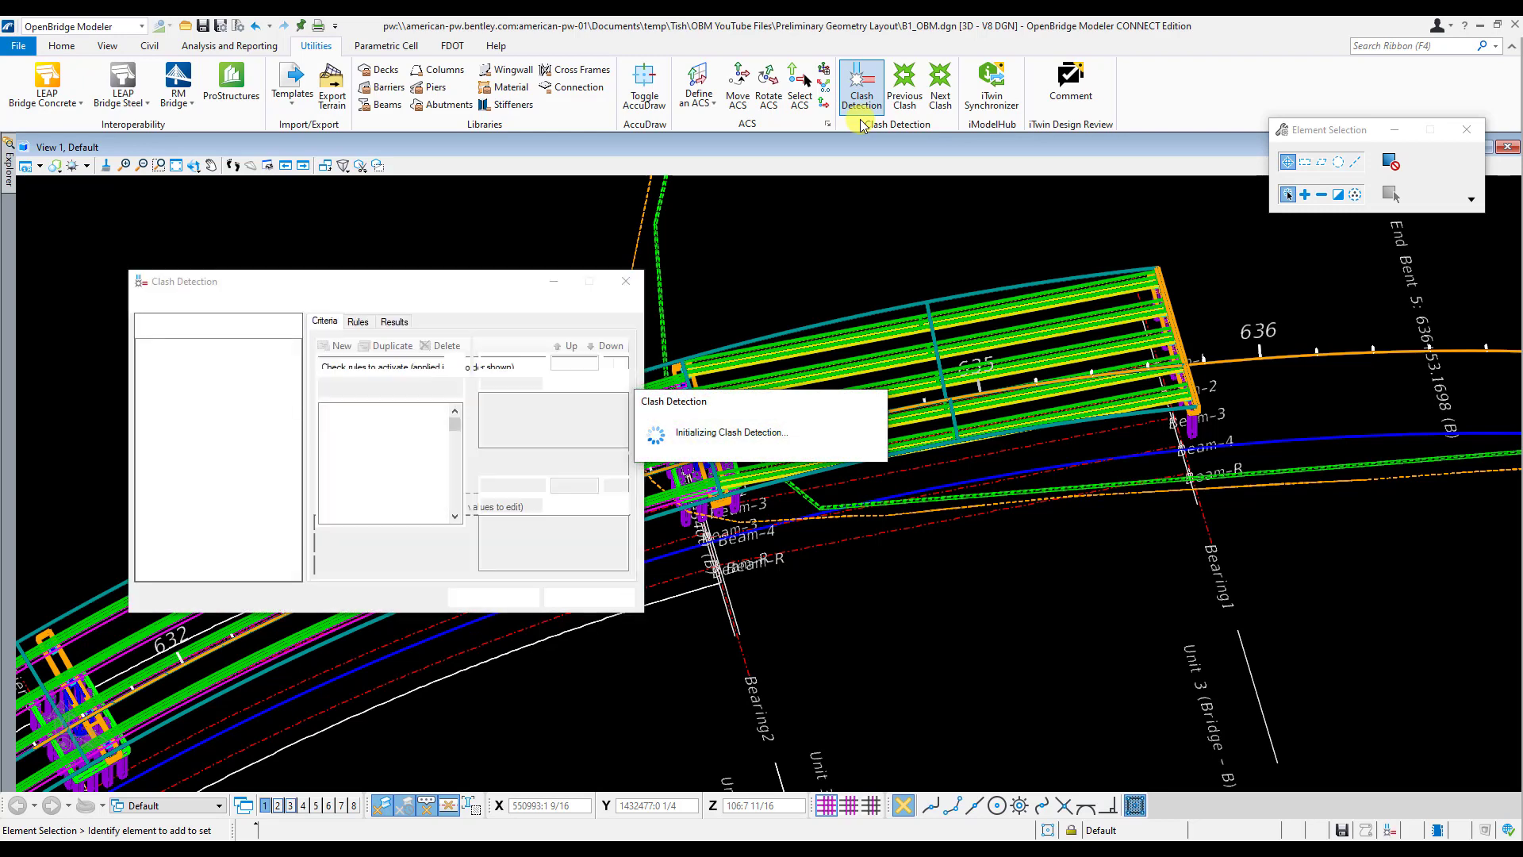
left_click_drag(425, 279, 1151, 230)
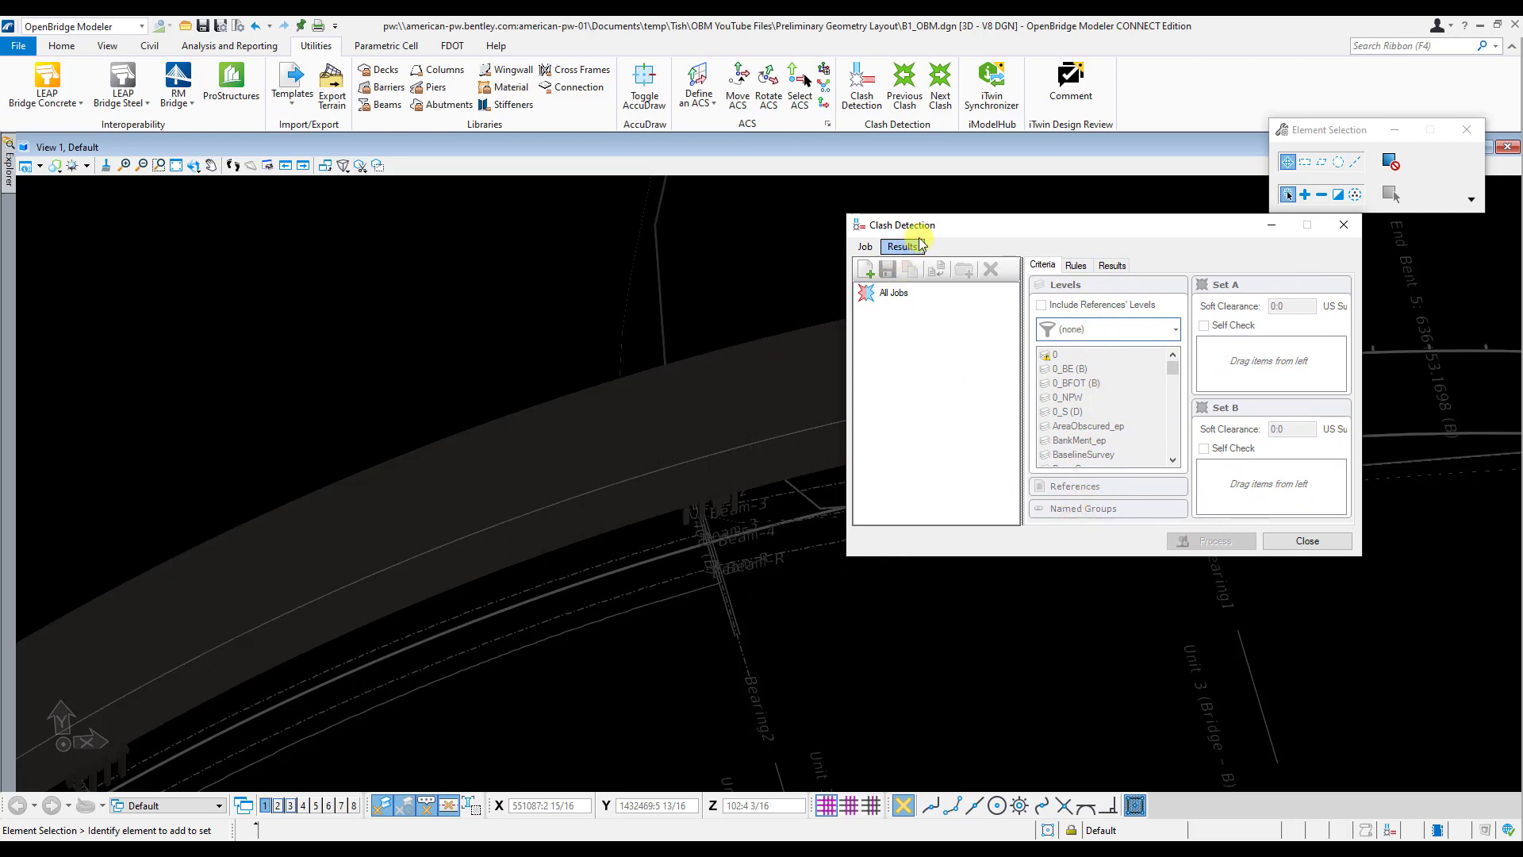
left_click_drag(895, 225, 903, 229)
left_click(873, 277)
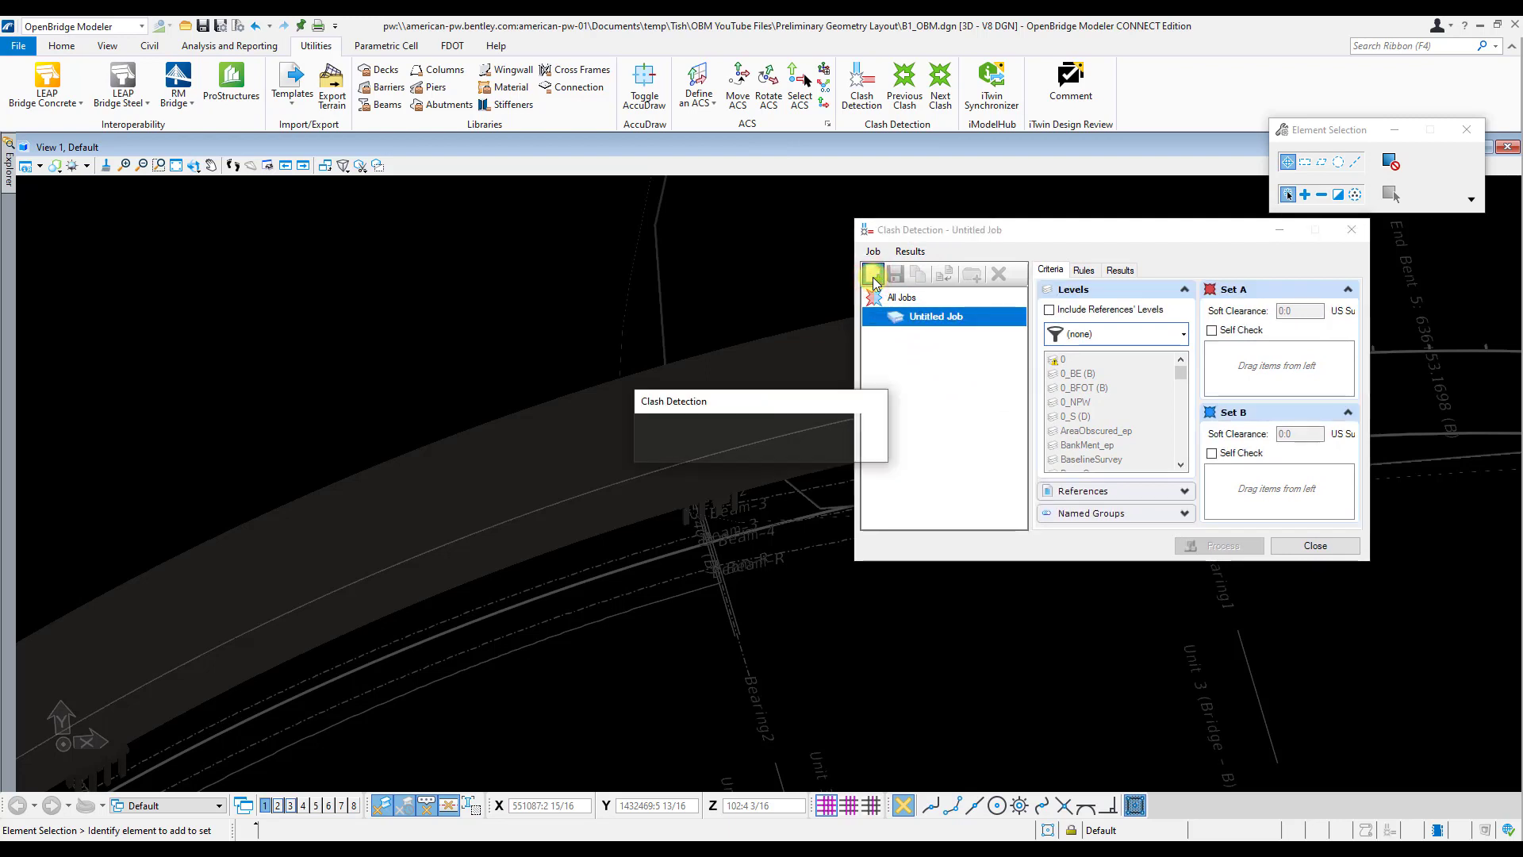
Name the new clash job Utility Check and enlarge the Clash Detection window.
left_click(928, 340)
left_click(948, 324)
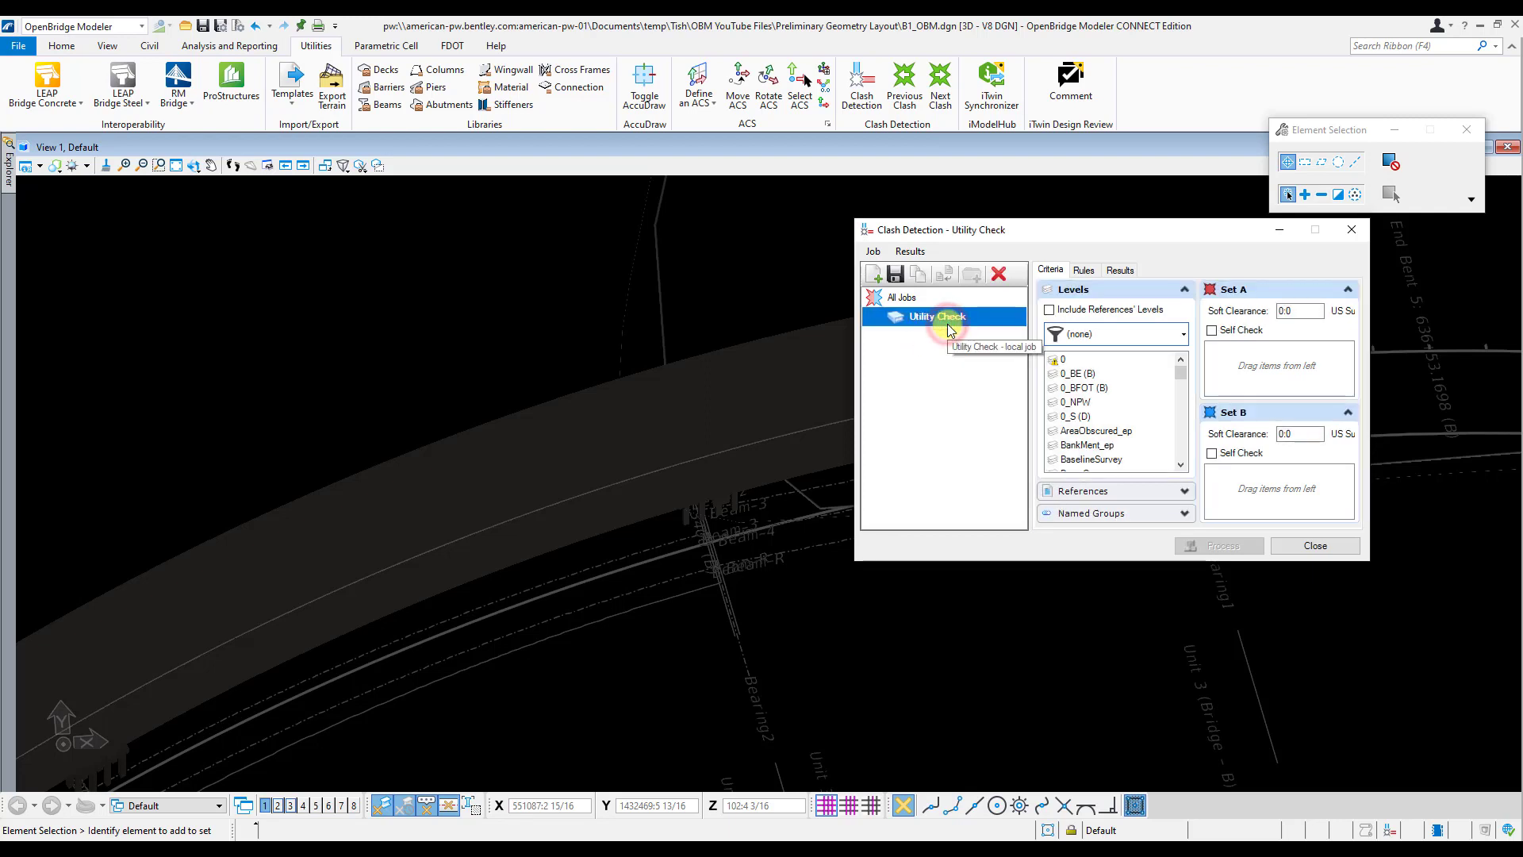
left_click_drag(979, 231, 714, 241)
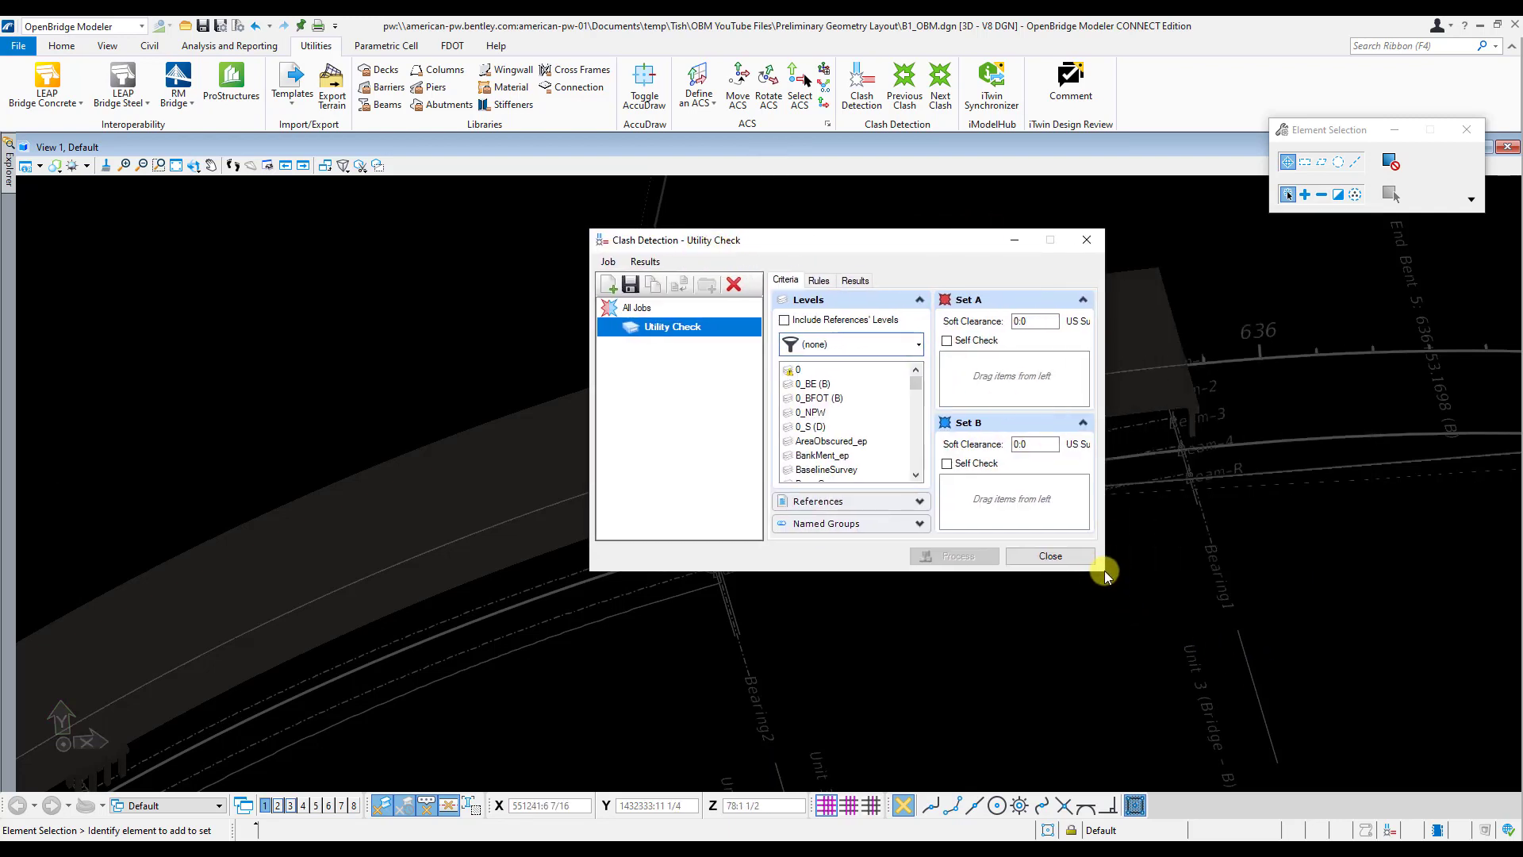
left_click_drag(1118, 585, 1341, 707)
left_click_drag(944, 252, 1093, 284)
Add the utility level 0_BFOT (B) to Set A of the Utility Check job.
scroll(373, 330, "up", 5)
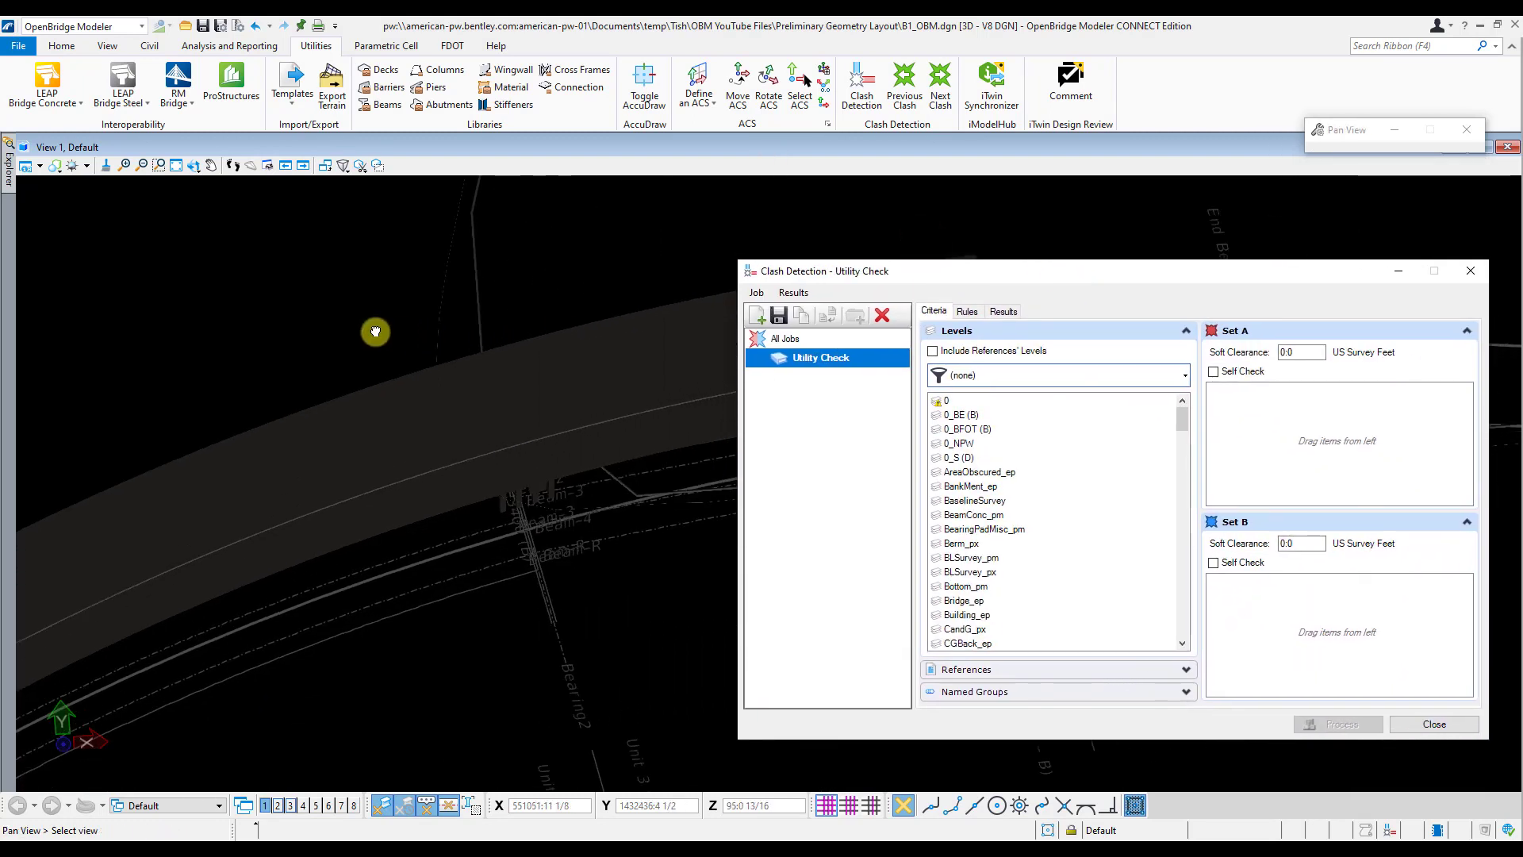
scroll(502, 514, "up", 4)
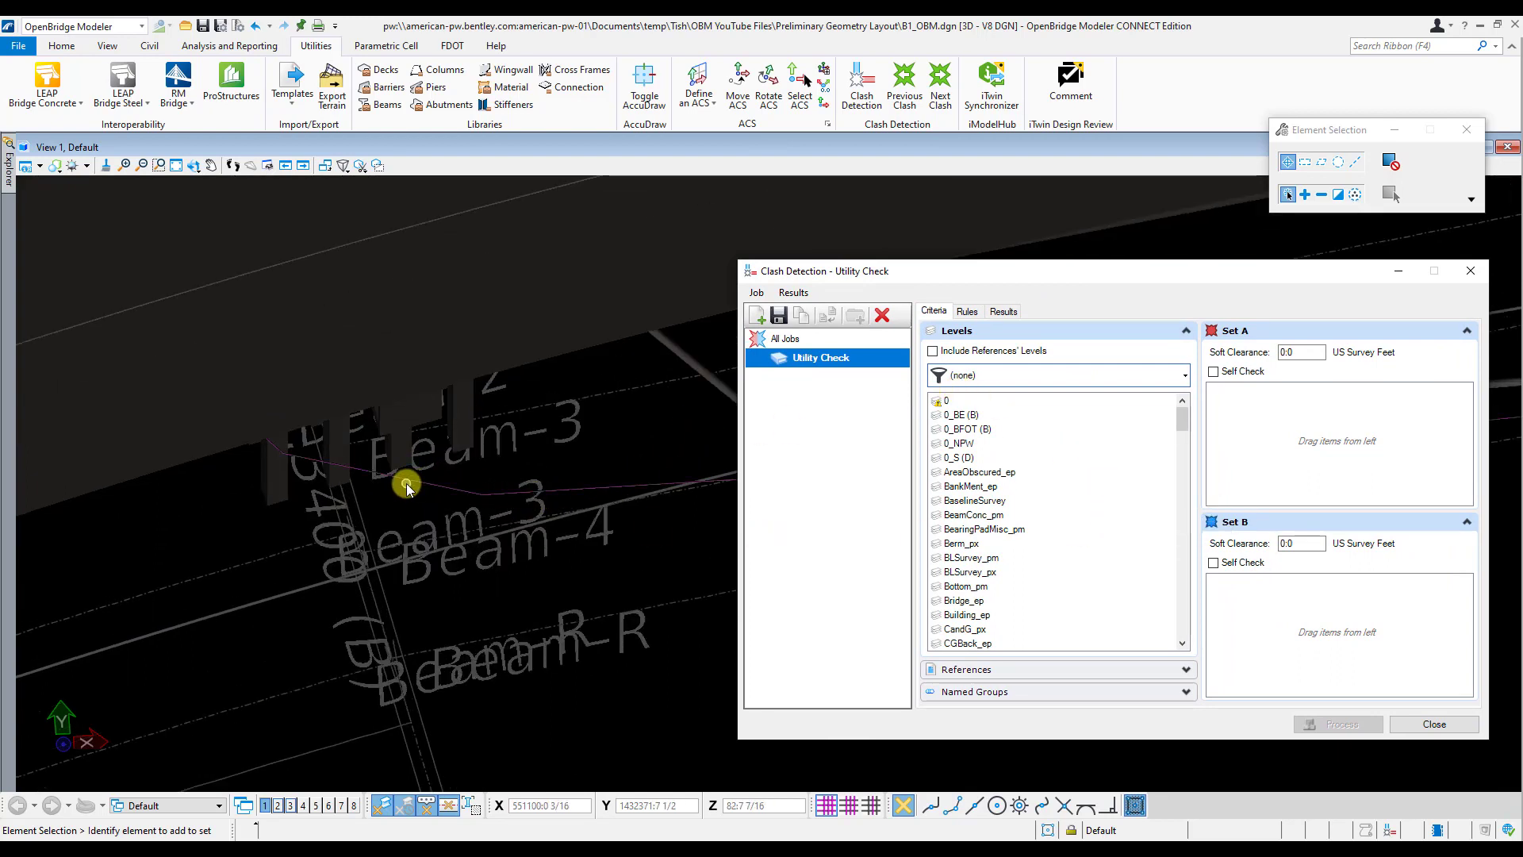
mouse_move(406, 483)
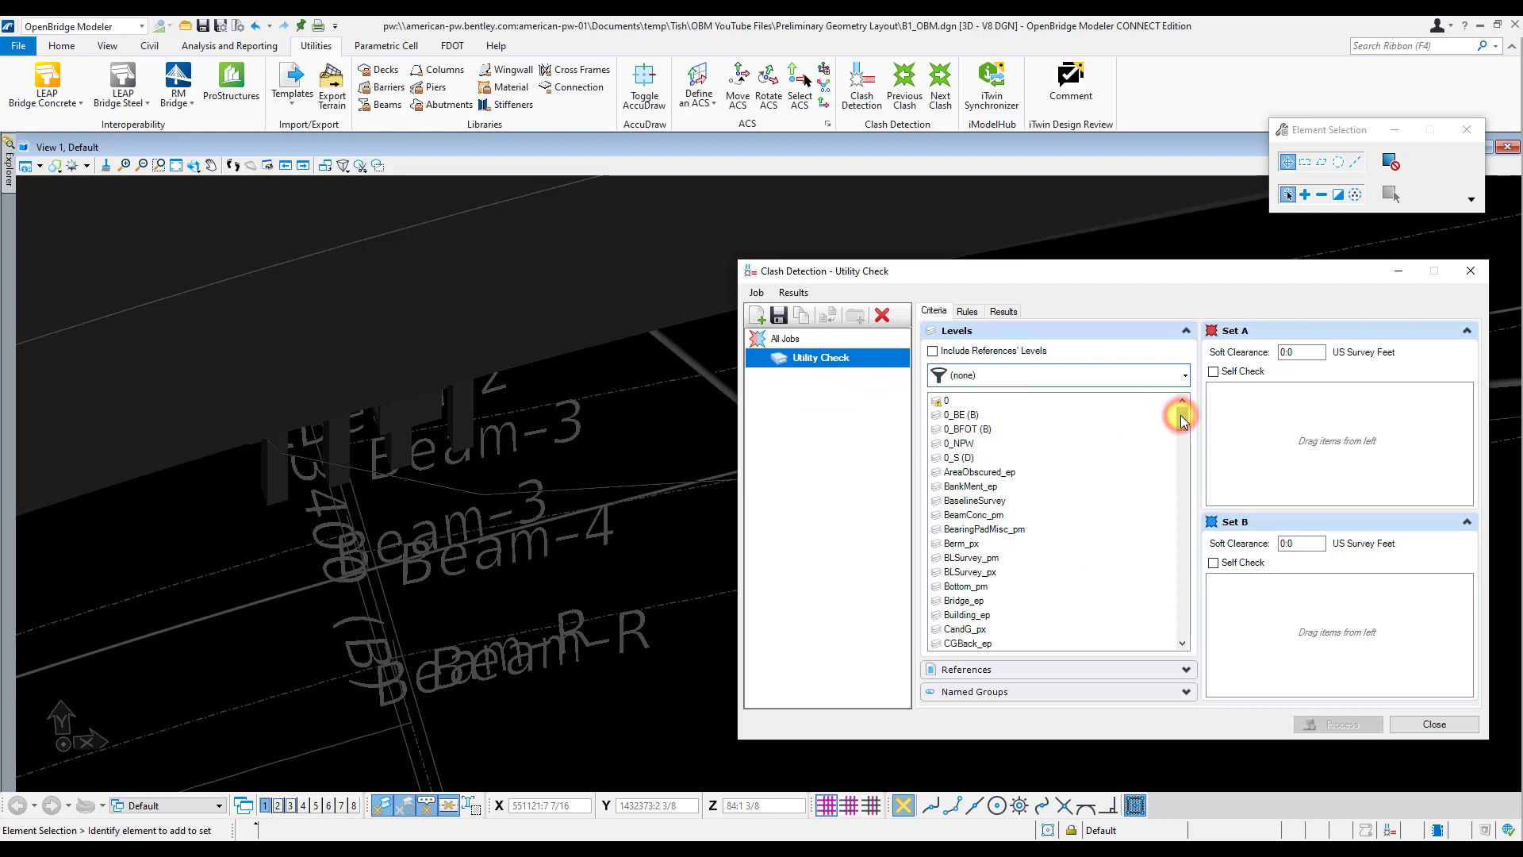
left_click_drag(1182, 421, 1224, 364)
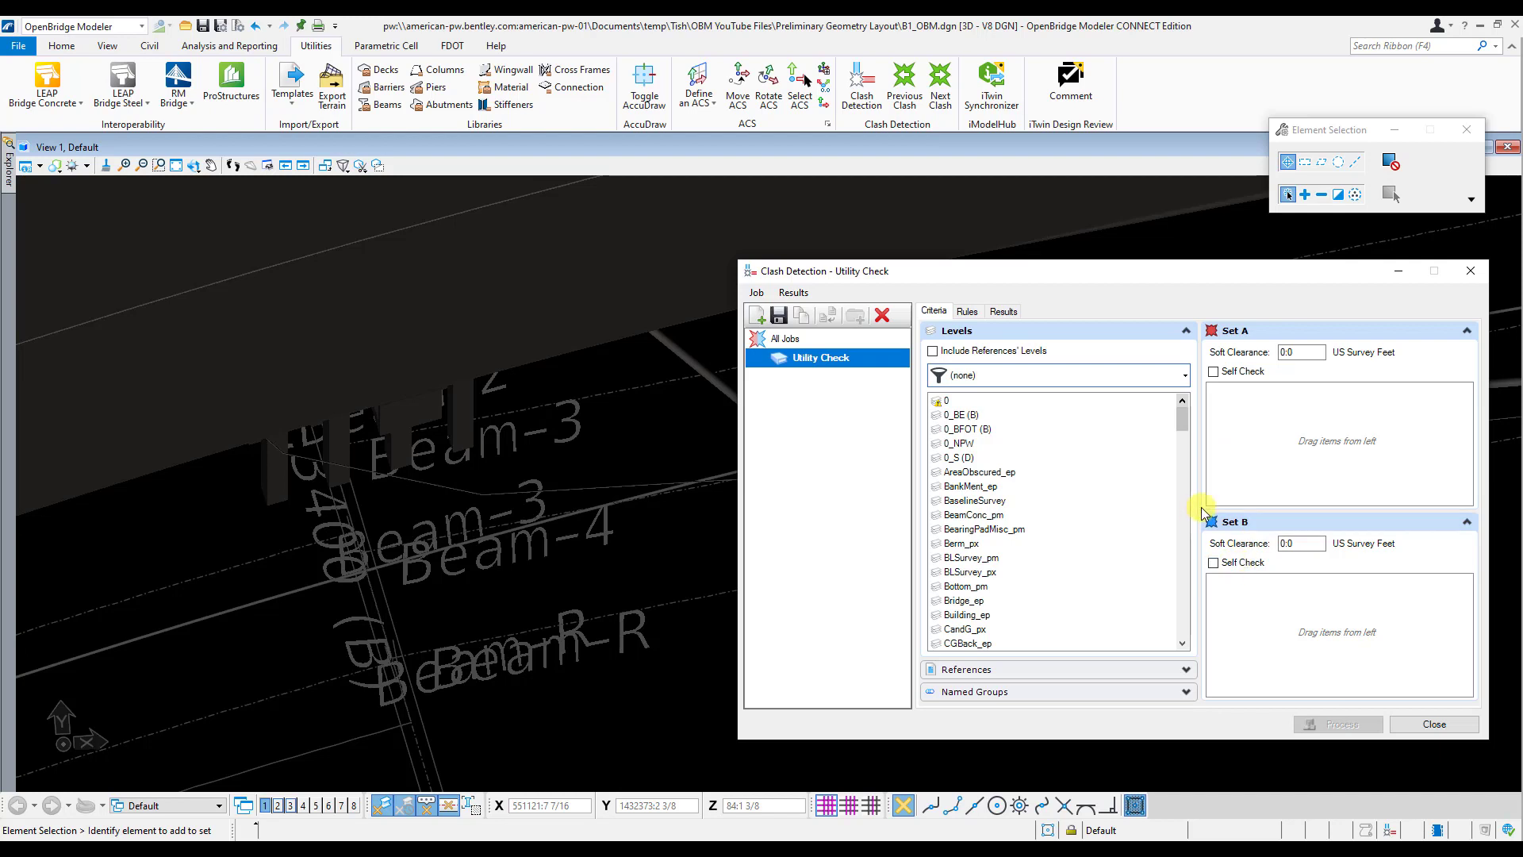
left_click(1181, 424)
left_click_drag(1181, 424, 1182, 423)
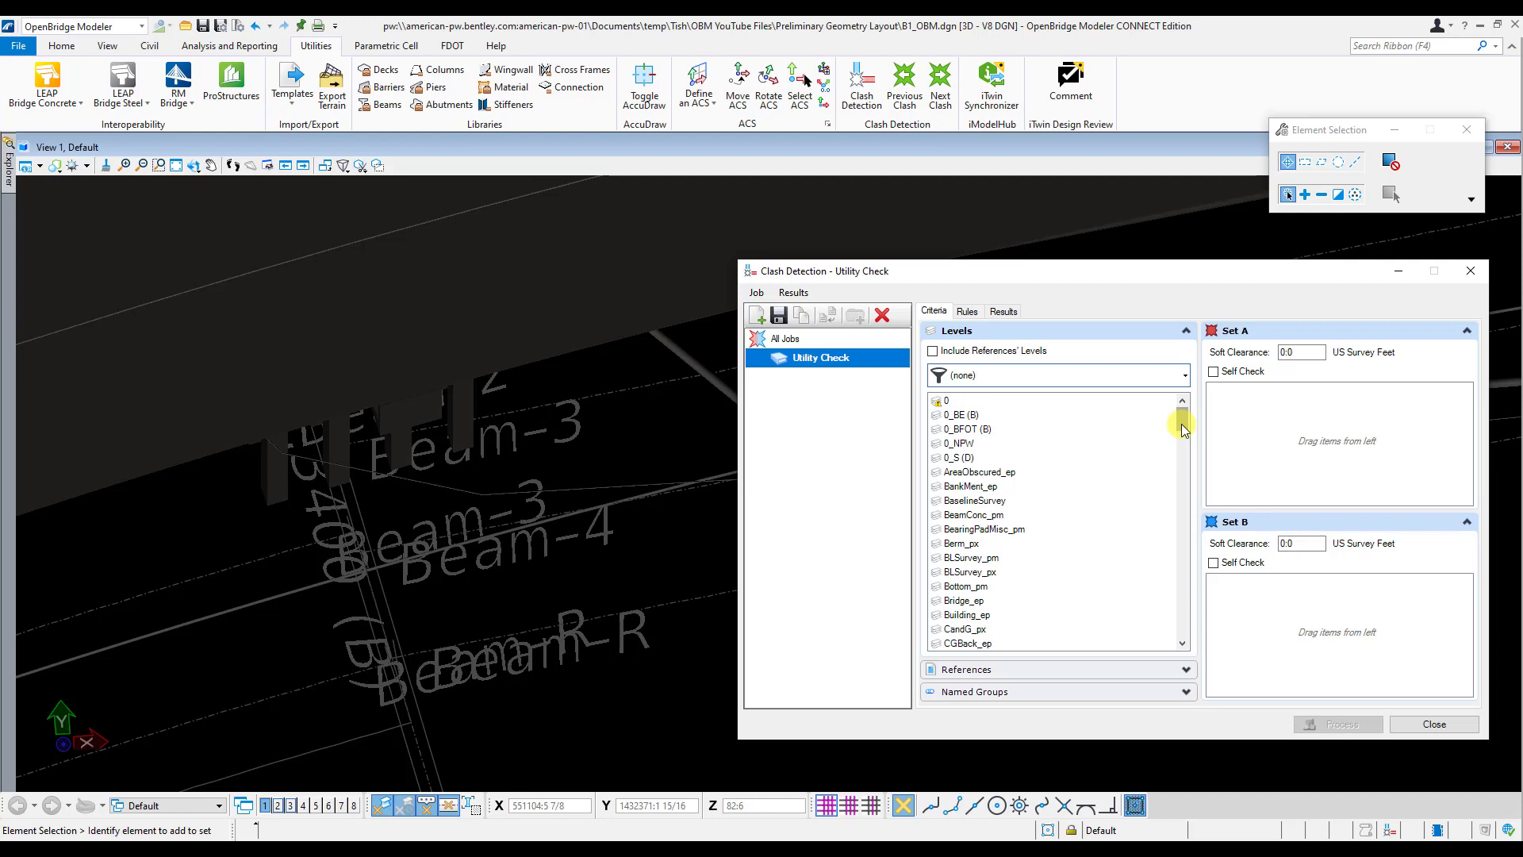
left_click(974, 430)
left_click_drag(976, 430, 1246, 436)
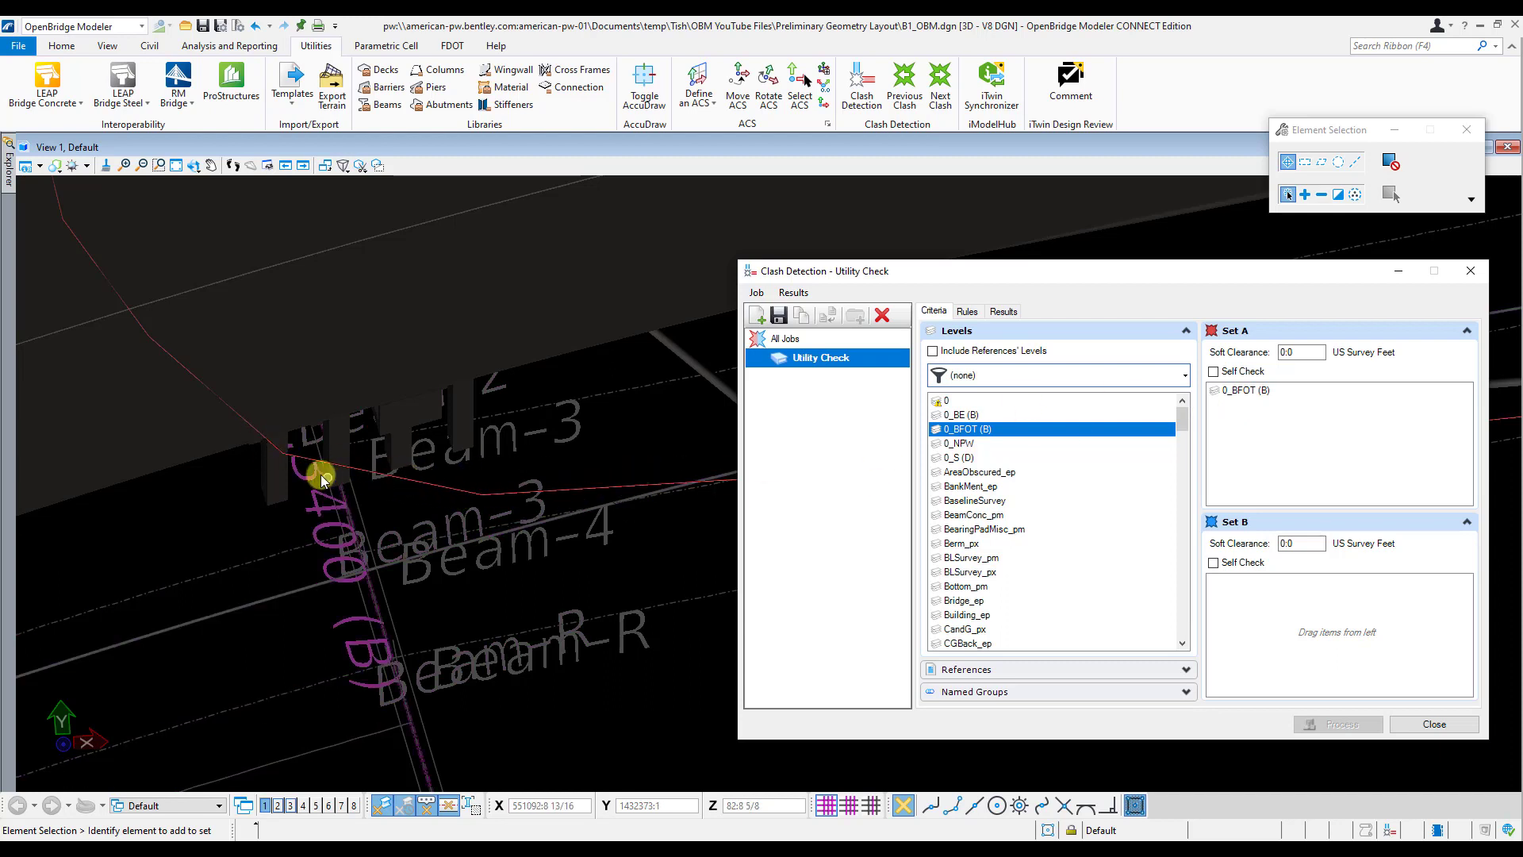
Add the levels ConcPierFoot_pm and PileConc_pm to Set B of the Utility Check job.
mouse_move(523, 496)
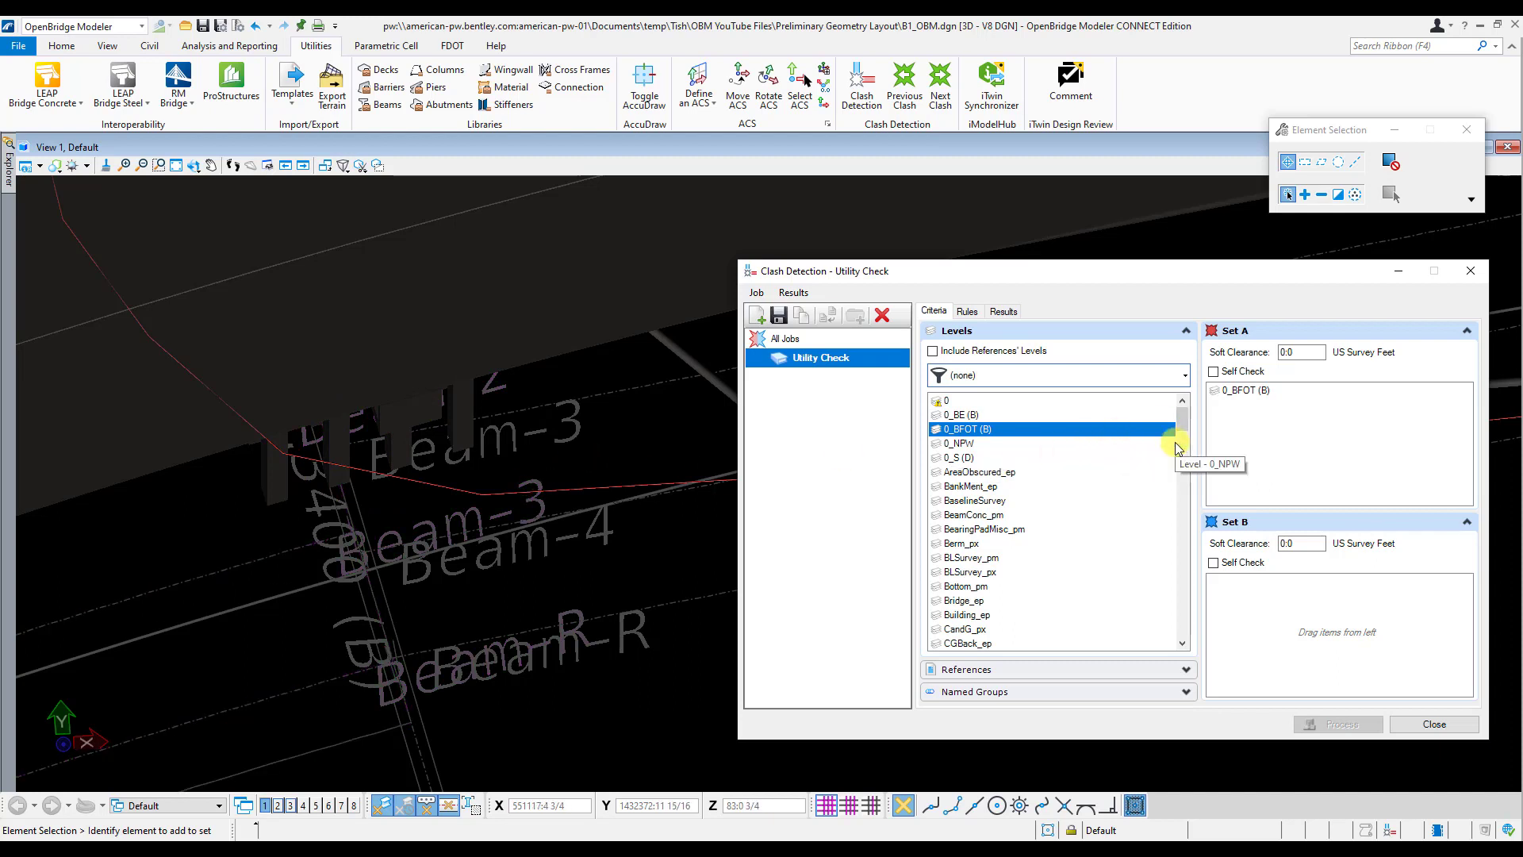
left_click_drag(1182, 422, 1186, 451)
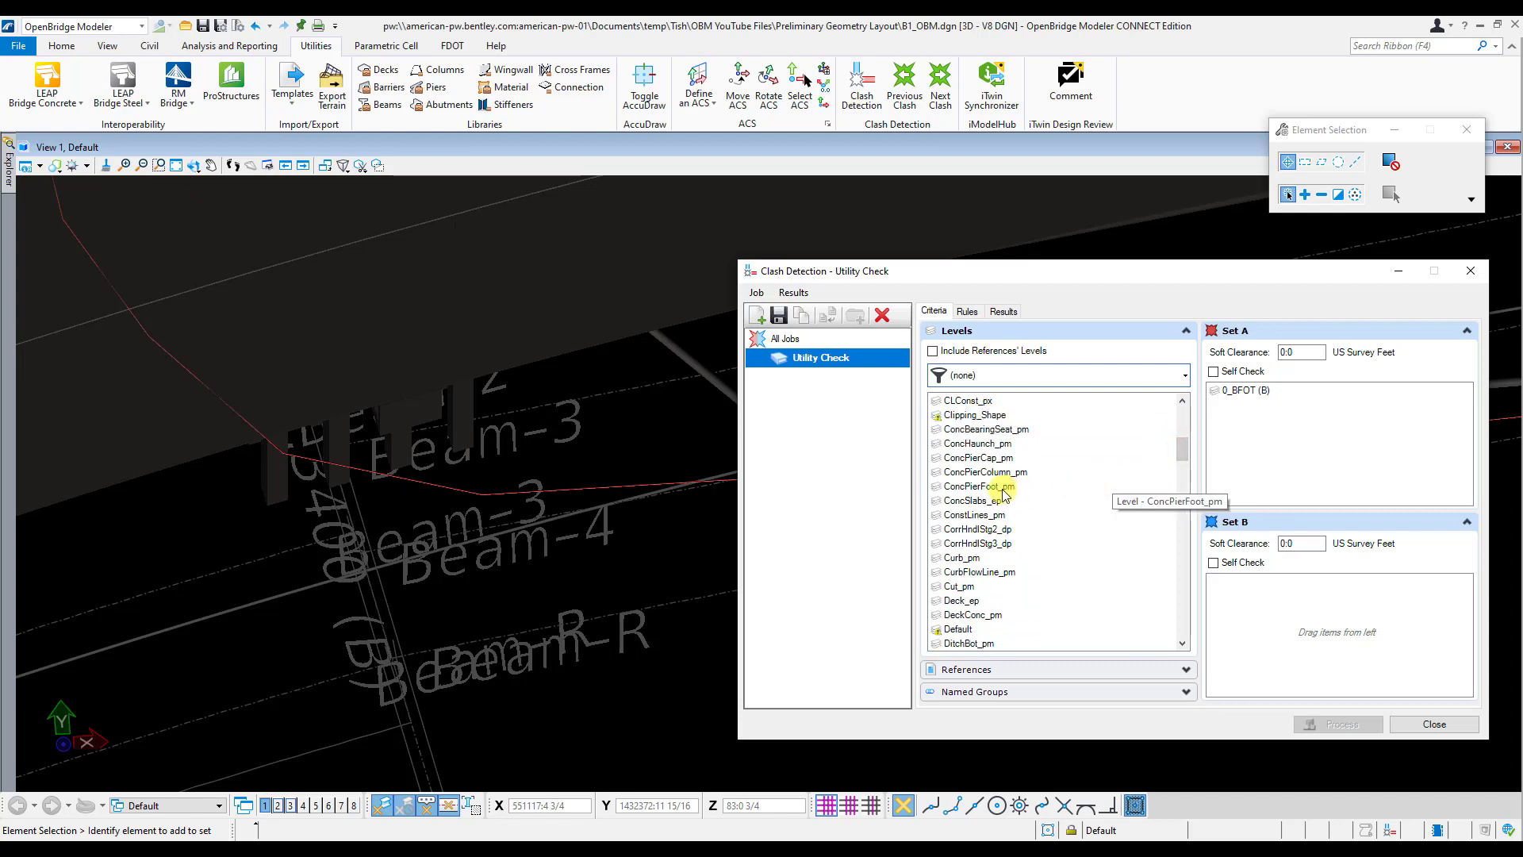
left_click_drag(1003, 486, 1239, 615)
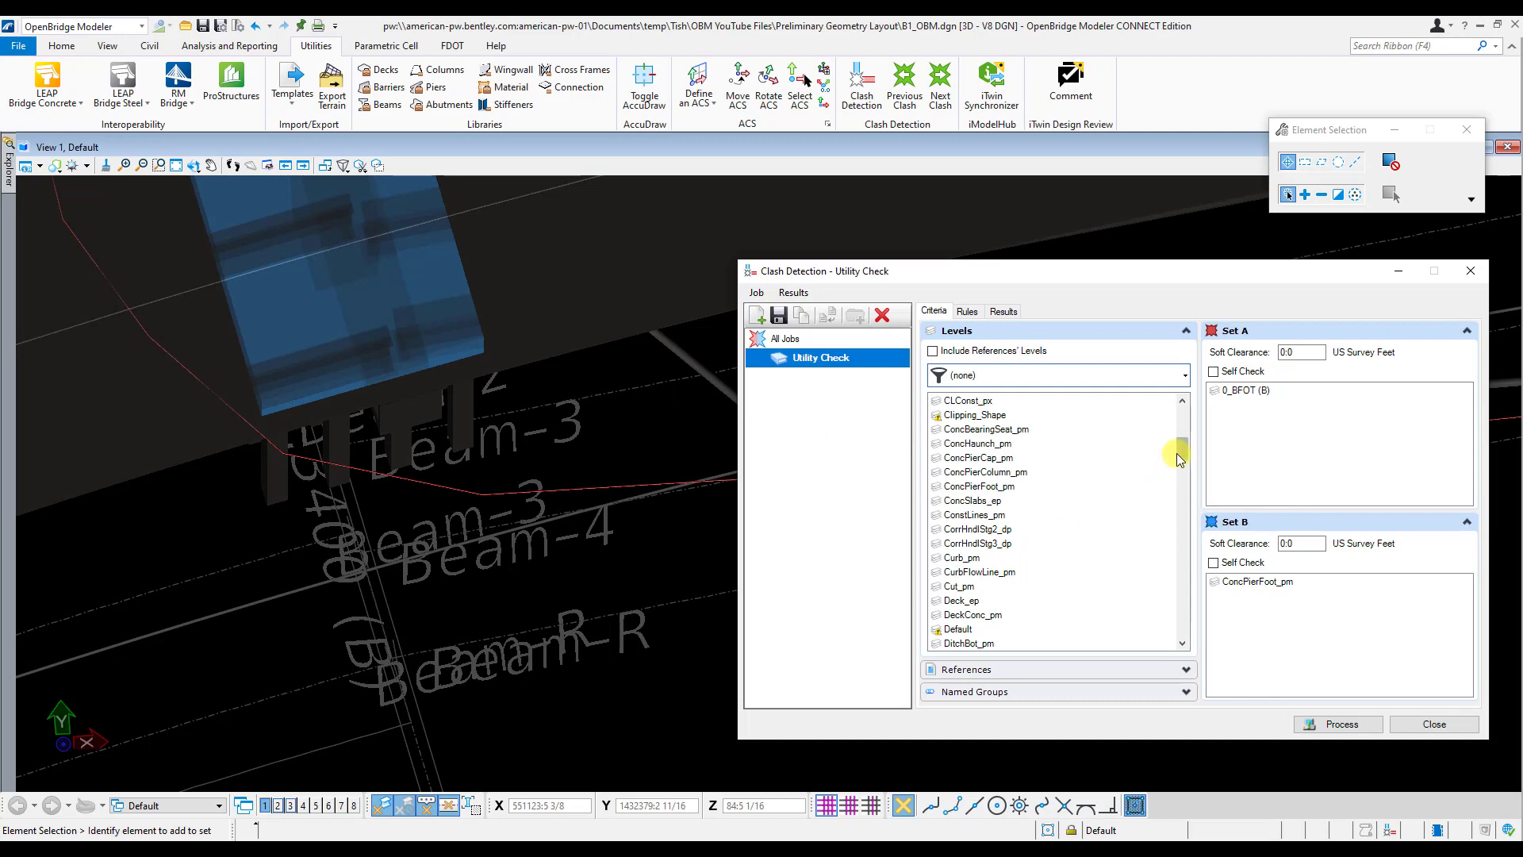
left_click_drag(1182, 454, 1183, 549)
left_click_drag(970, 486, 1244, 628)
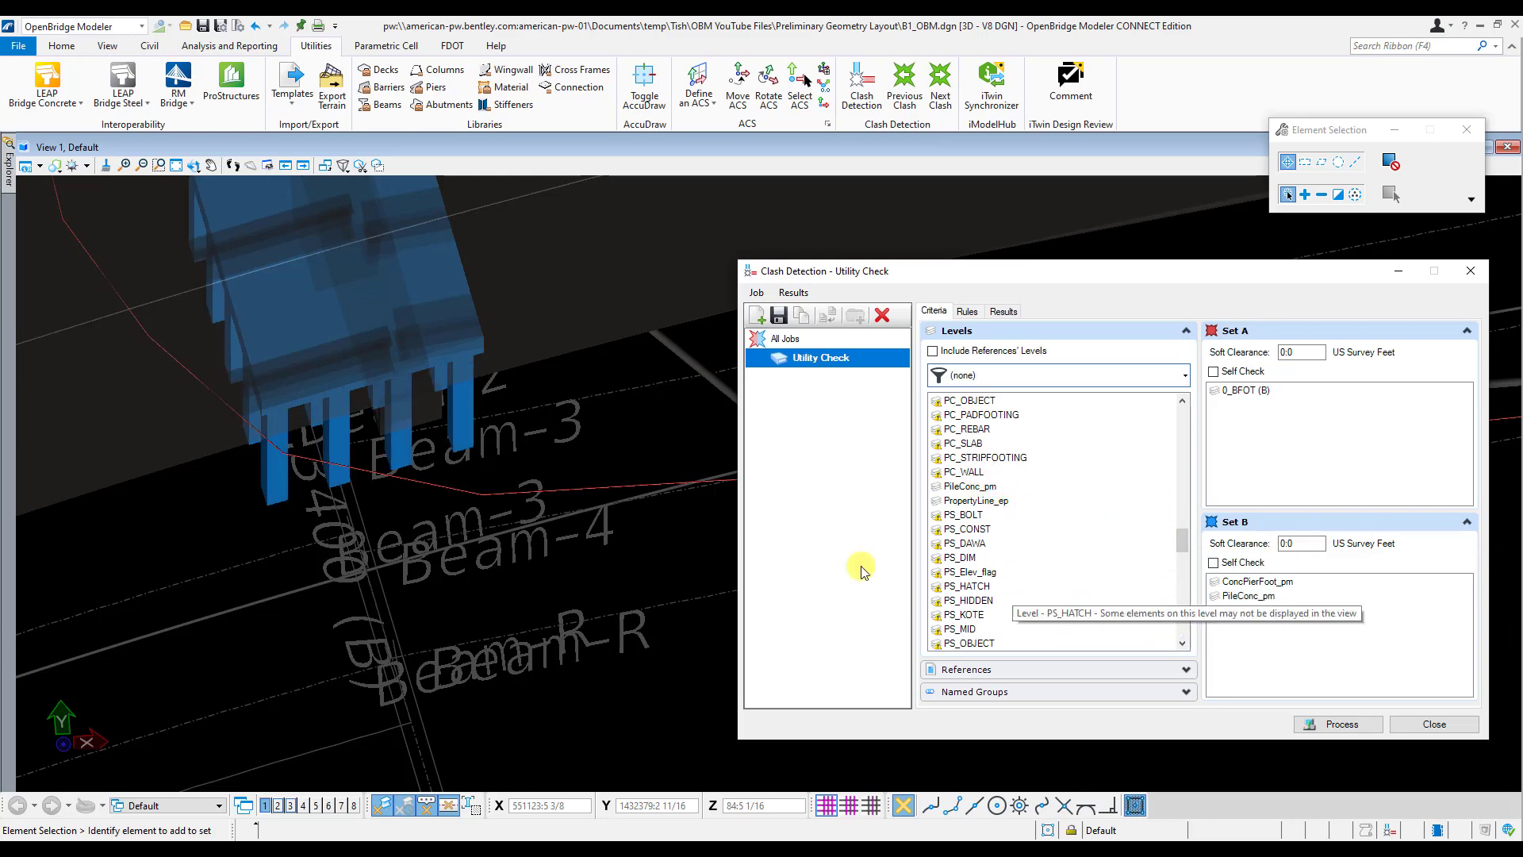
Process the Utility Check job with no soft clearance on either set.
scroll(492, 476, "down", 4)
scroll(419, 448, "up", 3)
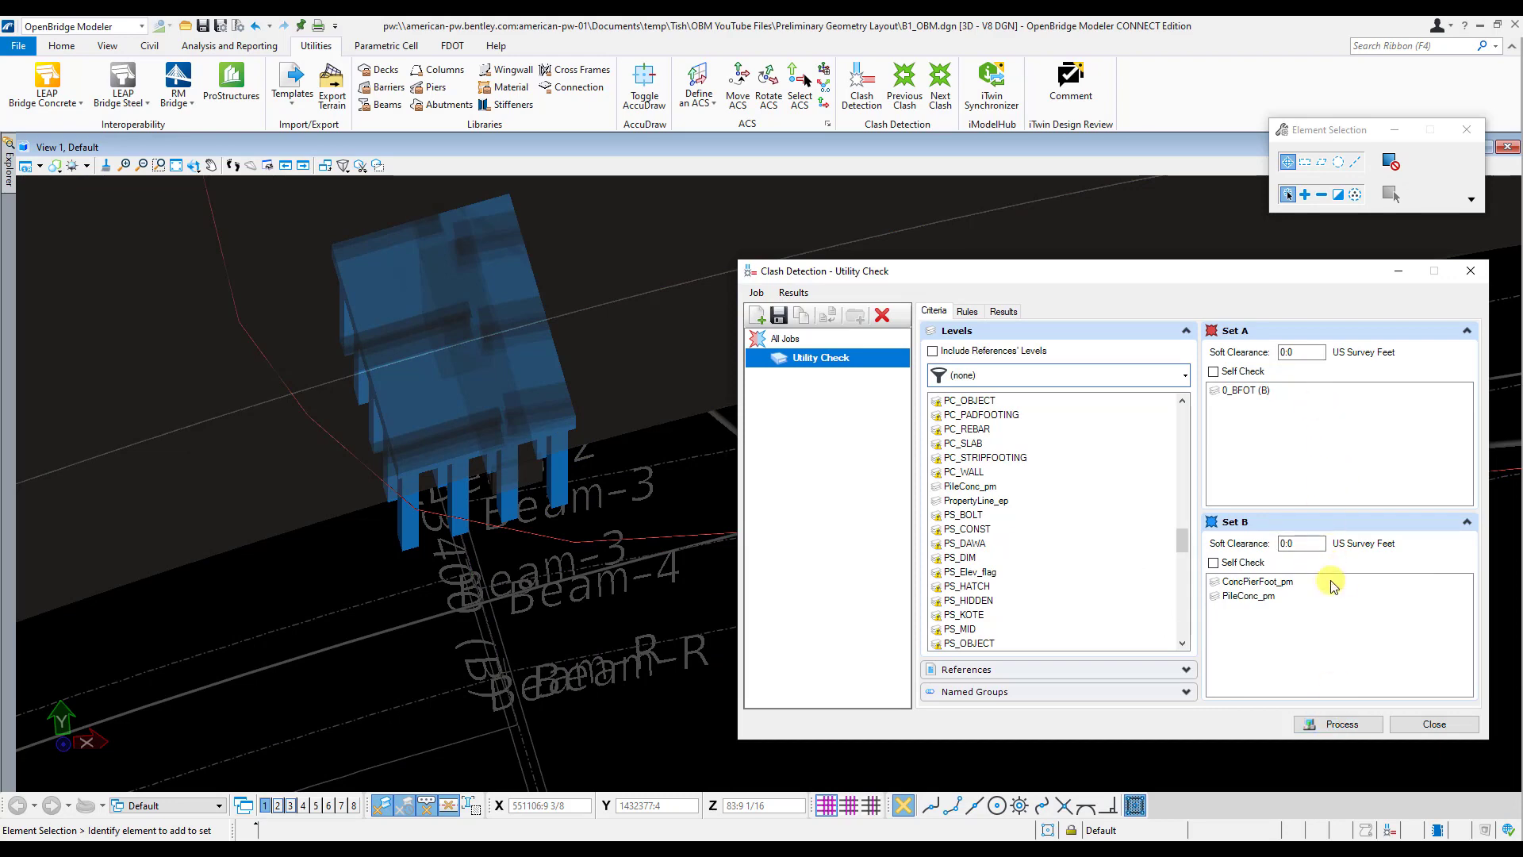
left_click(1341, 725)
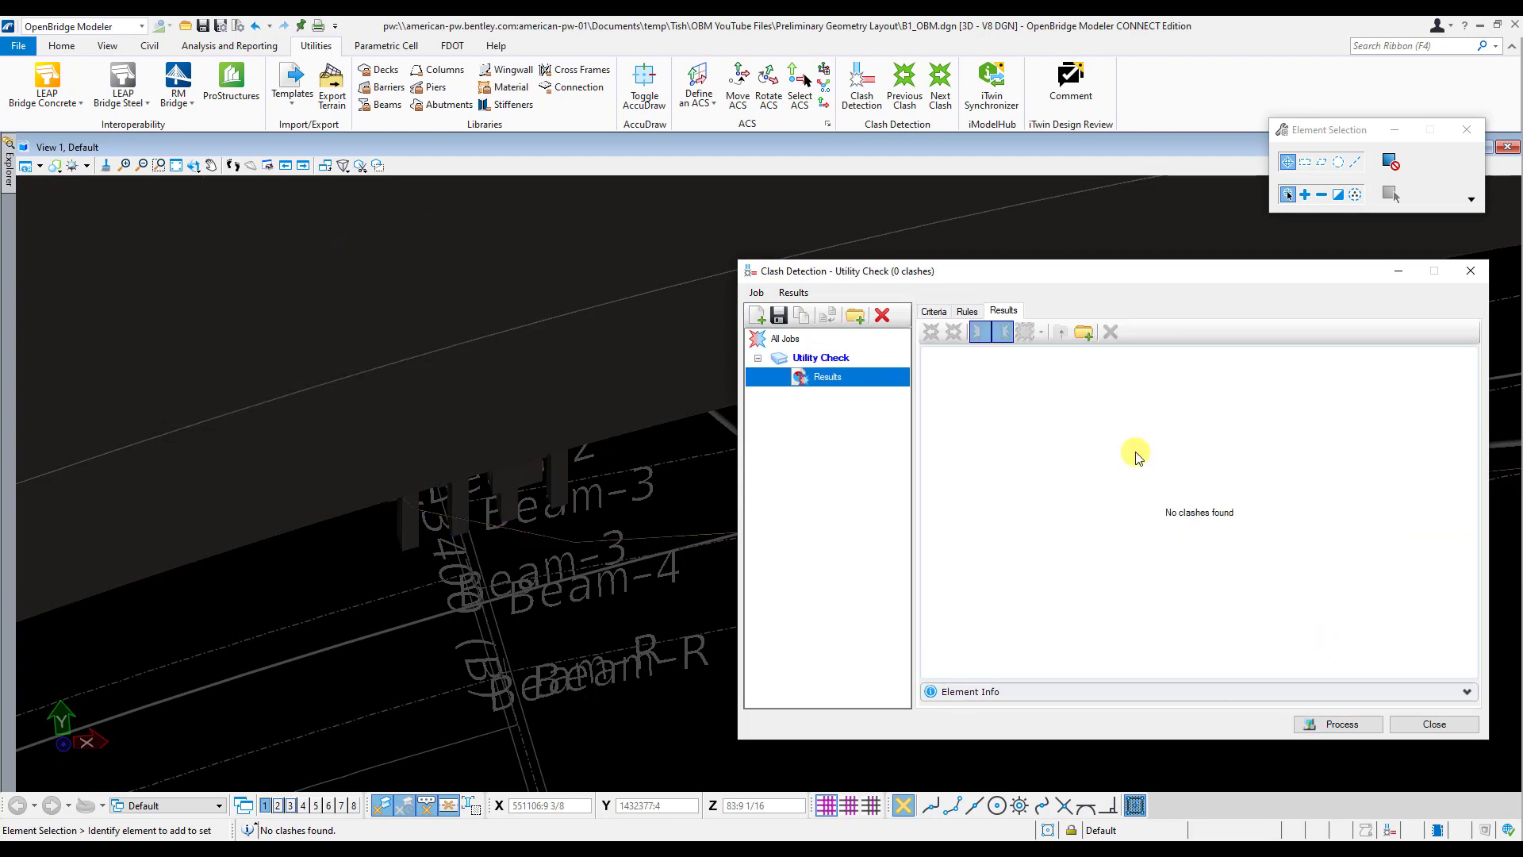
Set the soft clearance of Set B to 5 US survey feet and process the Utility Check job again.
left_click(846, 357)
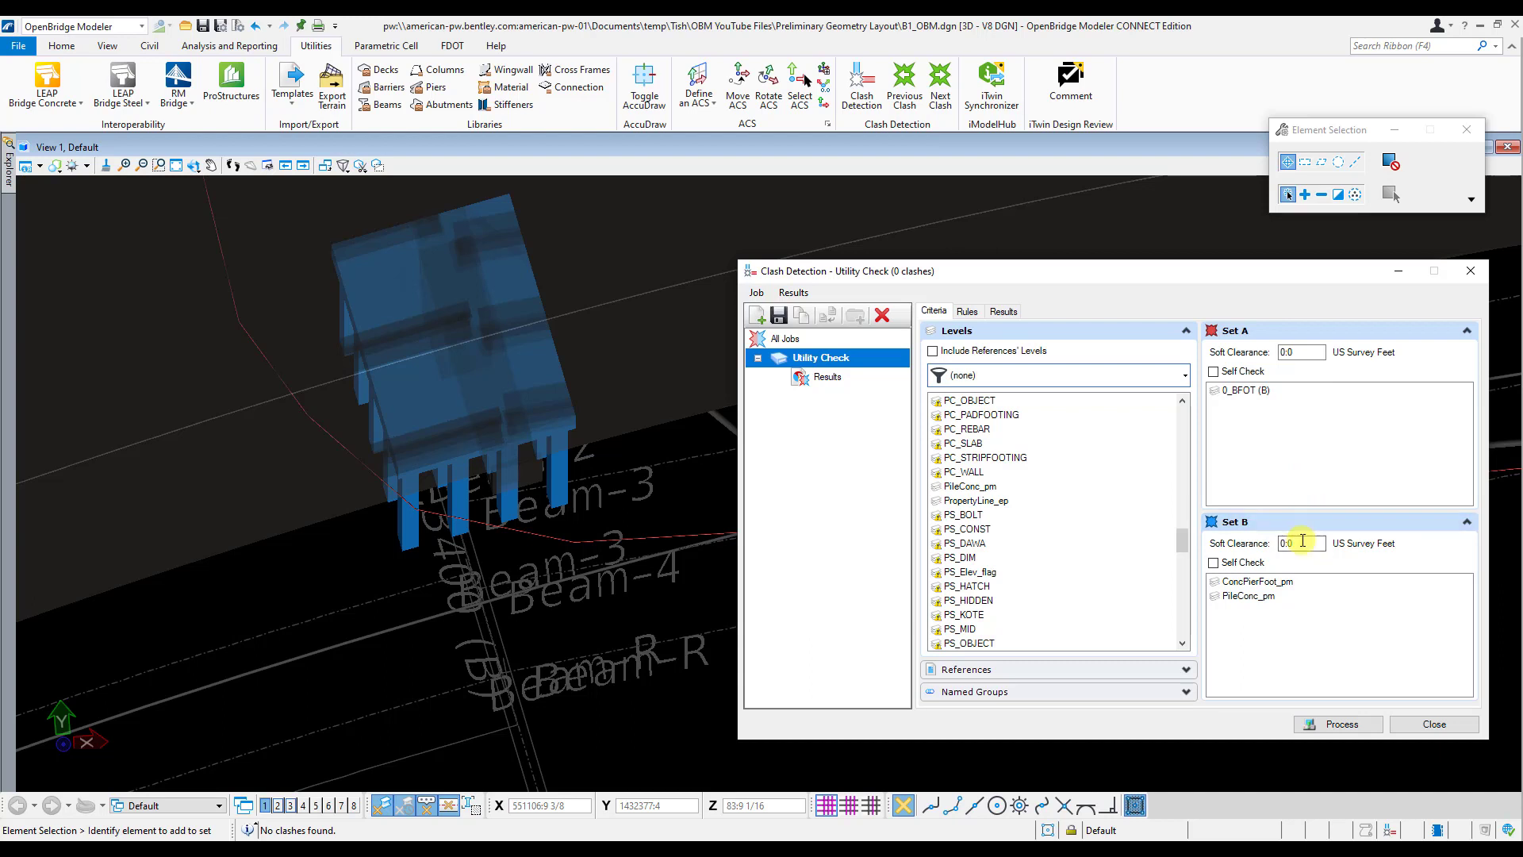
left_click_drag(1301, 543, 1257, 544)
type("5")
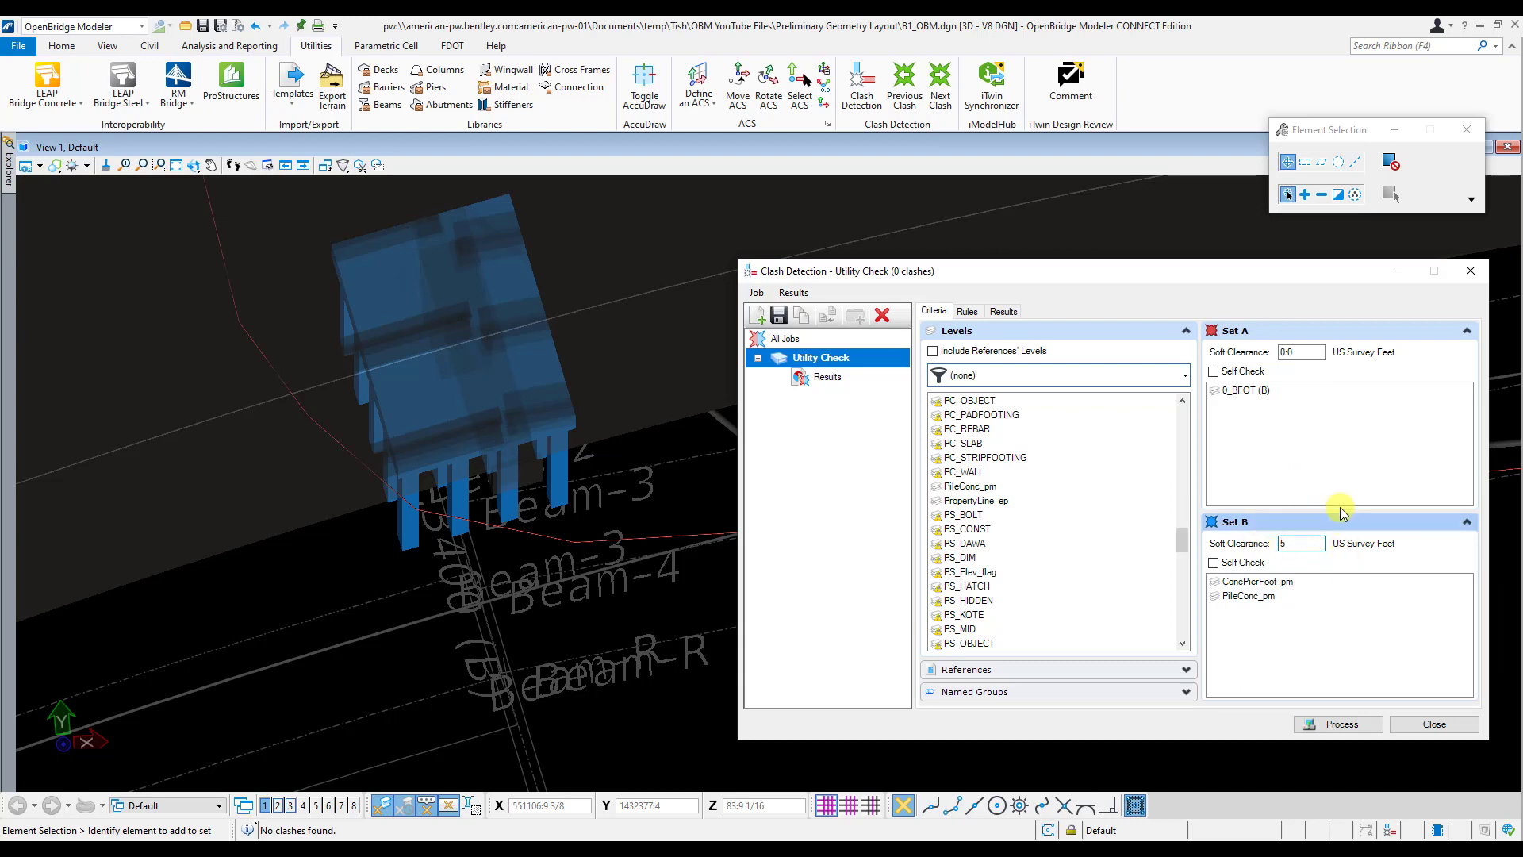
left_click(1308, 352)
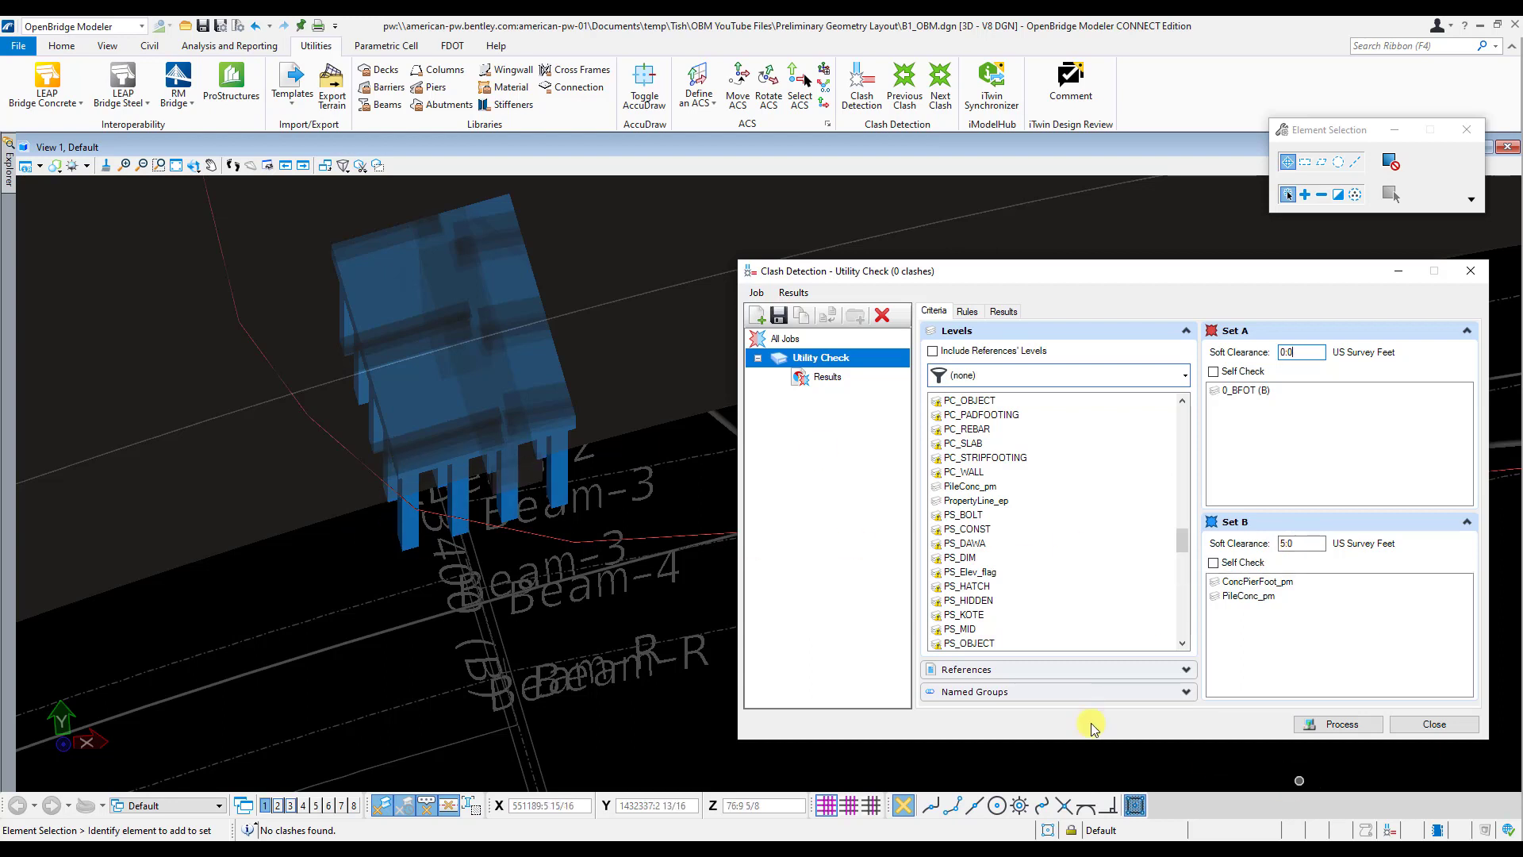
left_click(1339, 723)
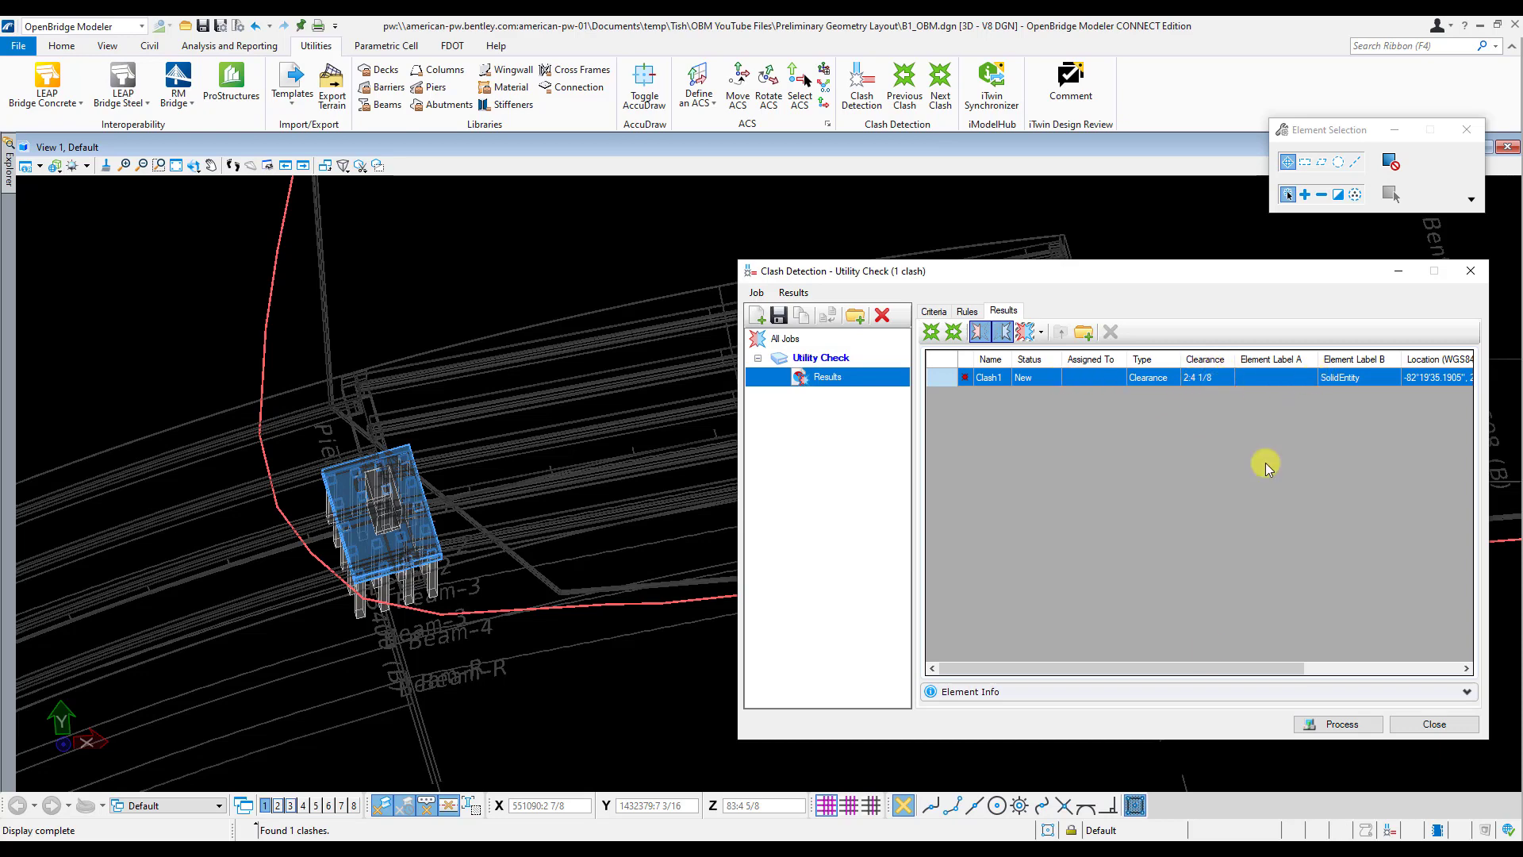
Review the clash result's clearance and the columns that can be shown in the results list.
mouse_move(1221, 664)
left_mouse_down()
mouse_move(1301, 668)
mouse_move(1214, 668)
left_mouse_up()
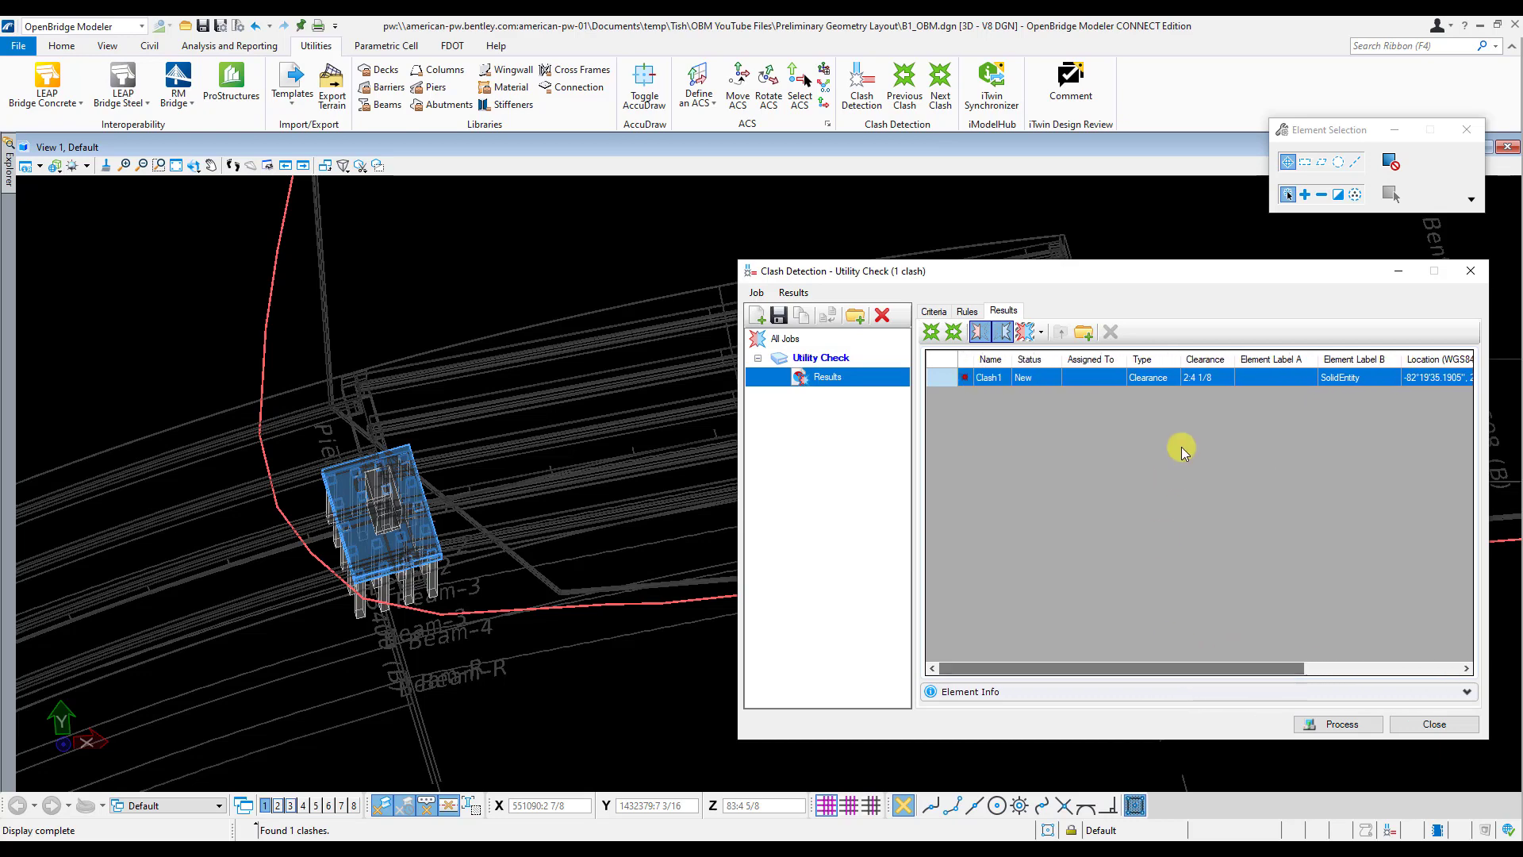
right_click(1227, 364)
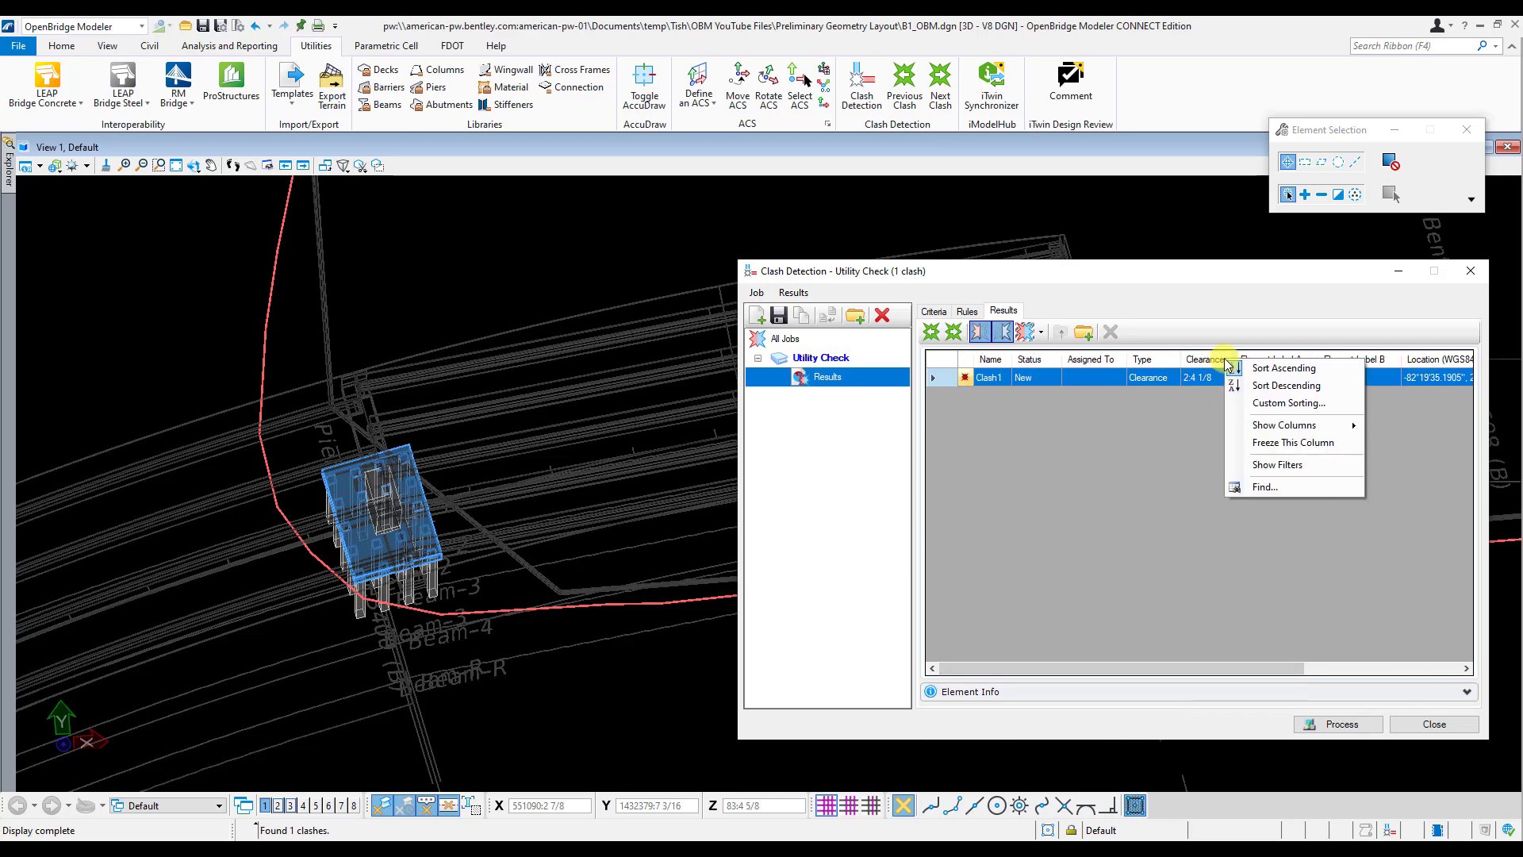
mouse_move(1302, 425)
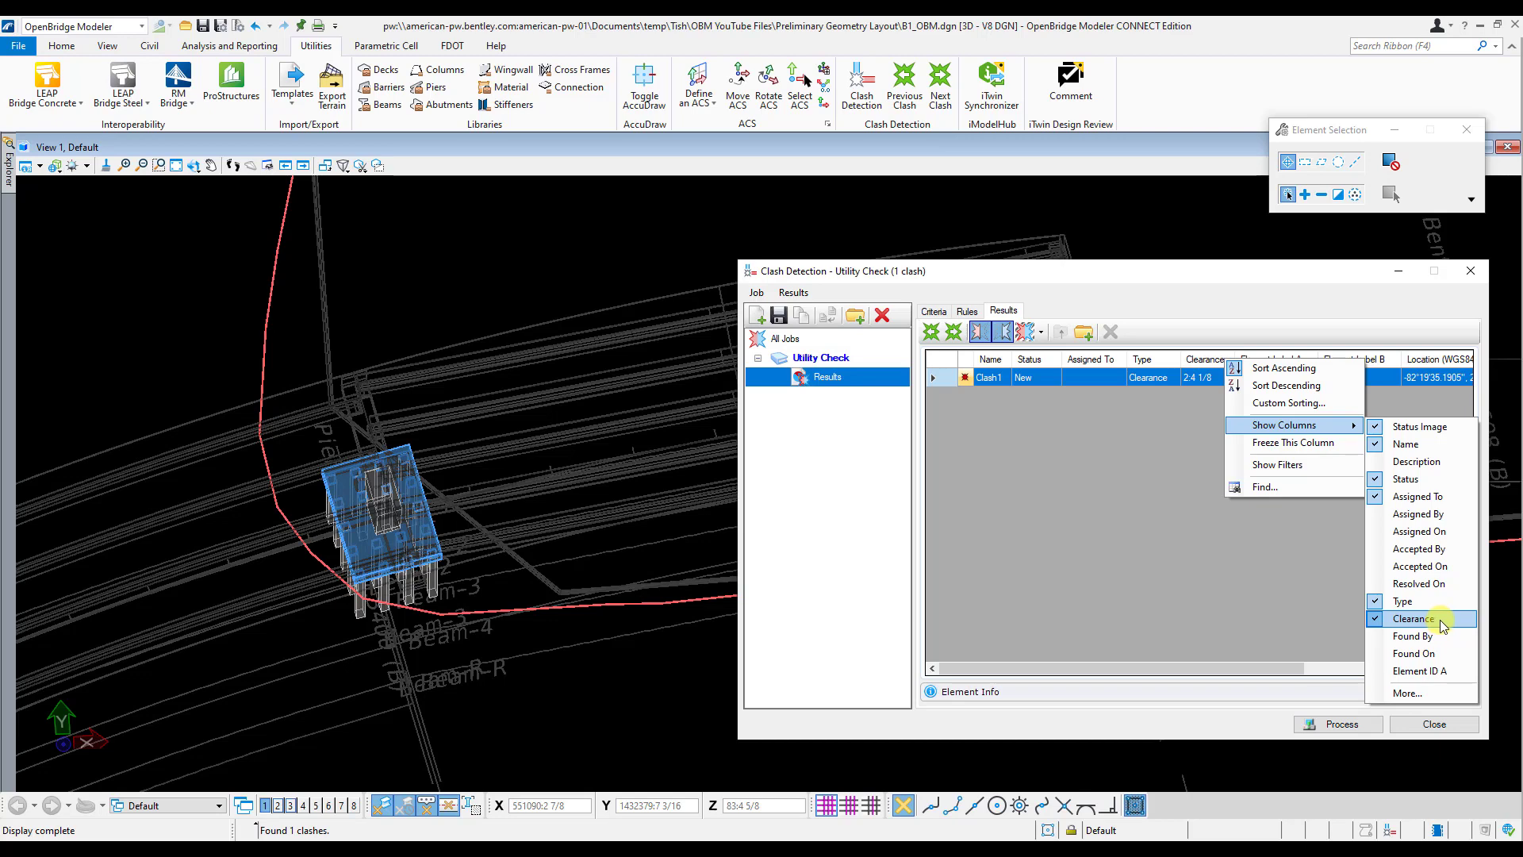
left_click(1175, 511)
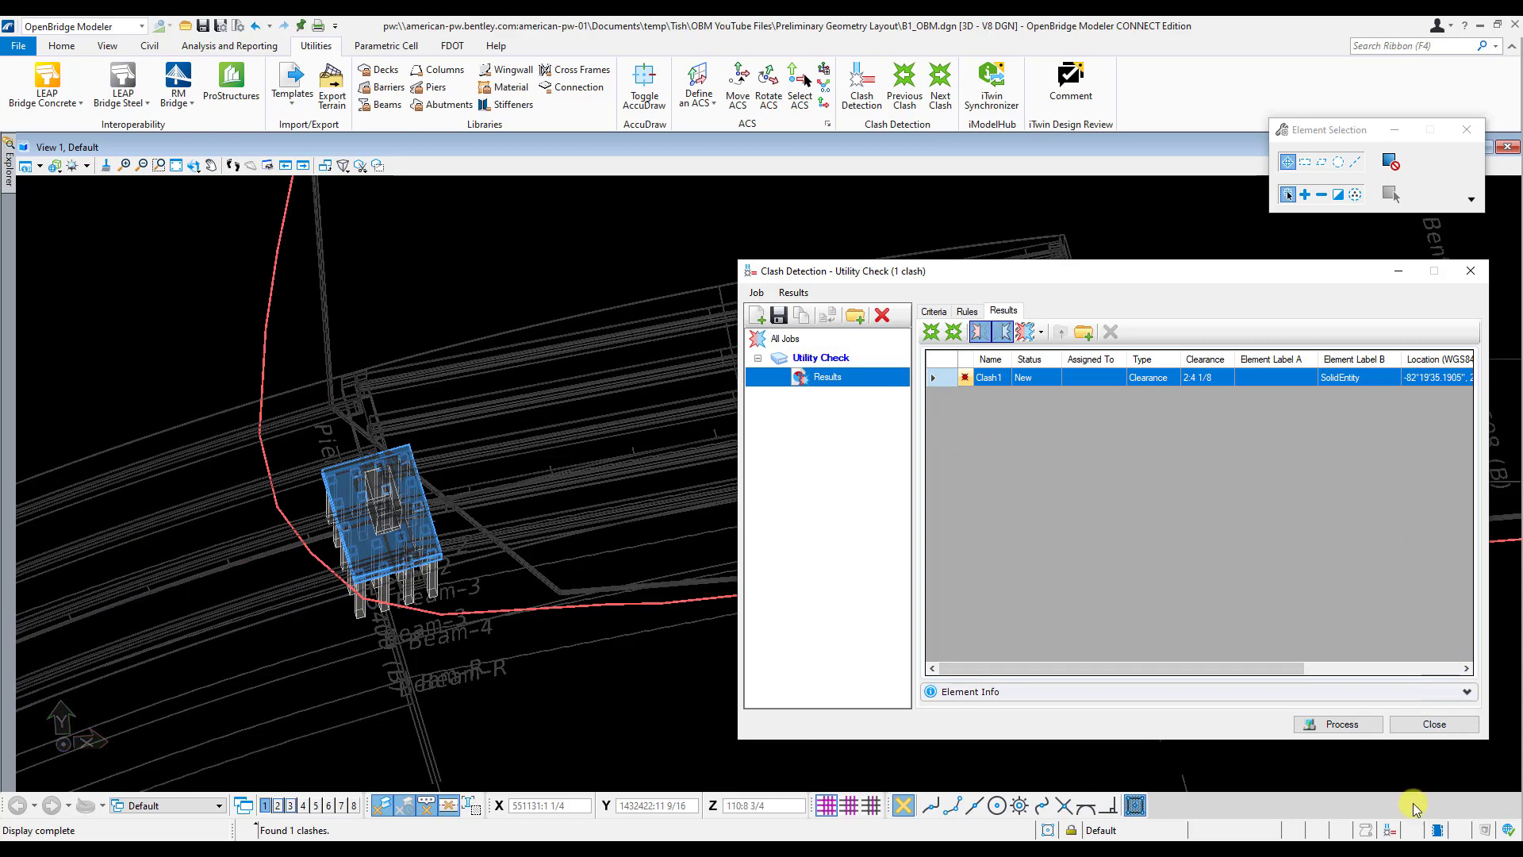
left_click(1434, 724)
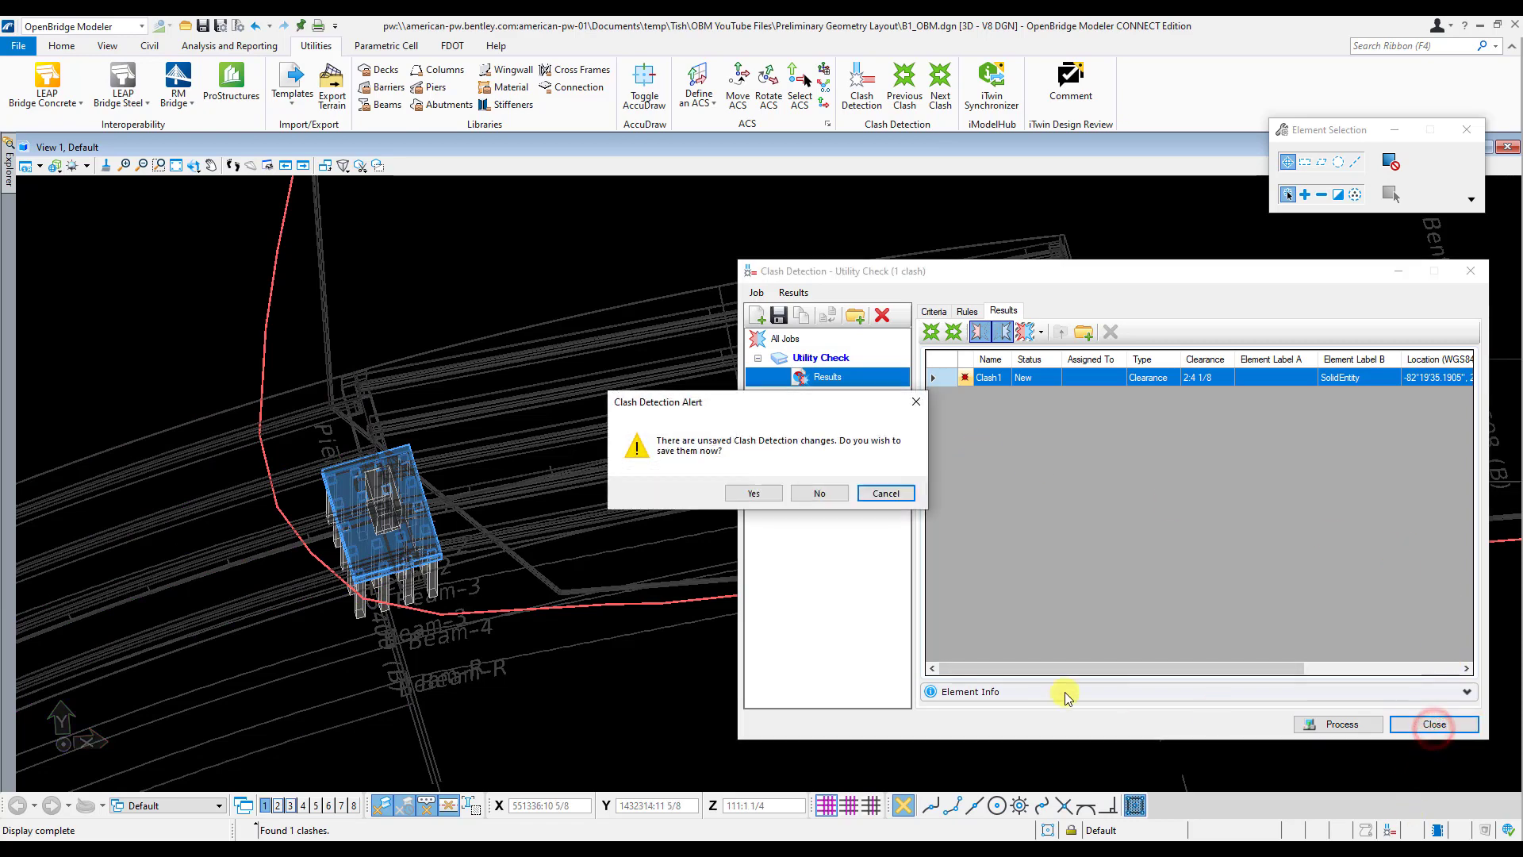
left_click(885, 493)
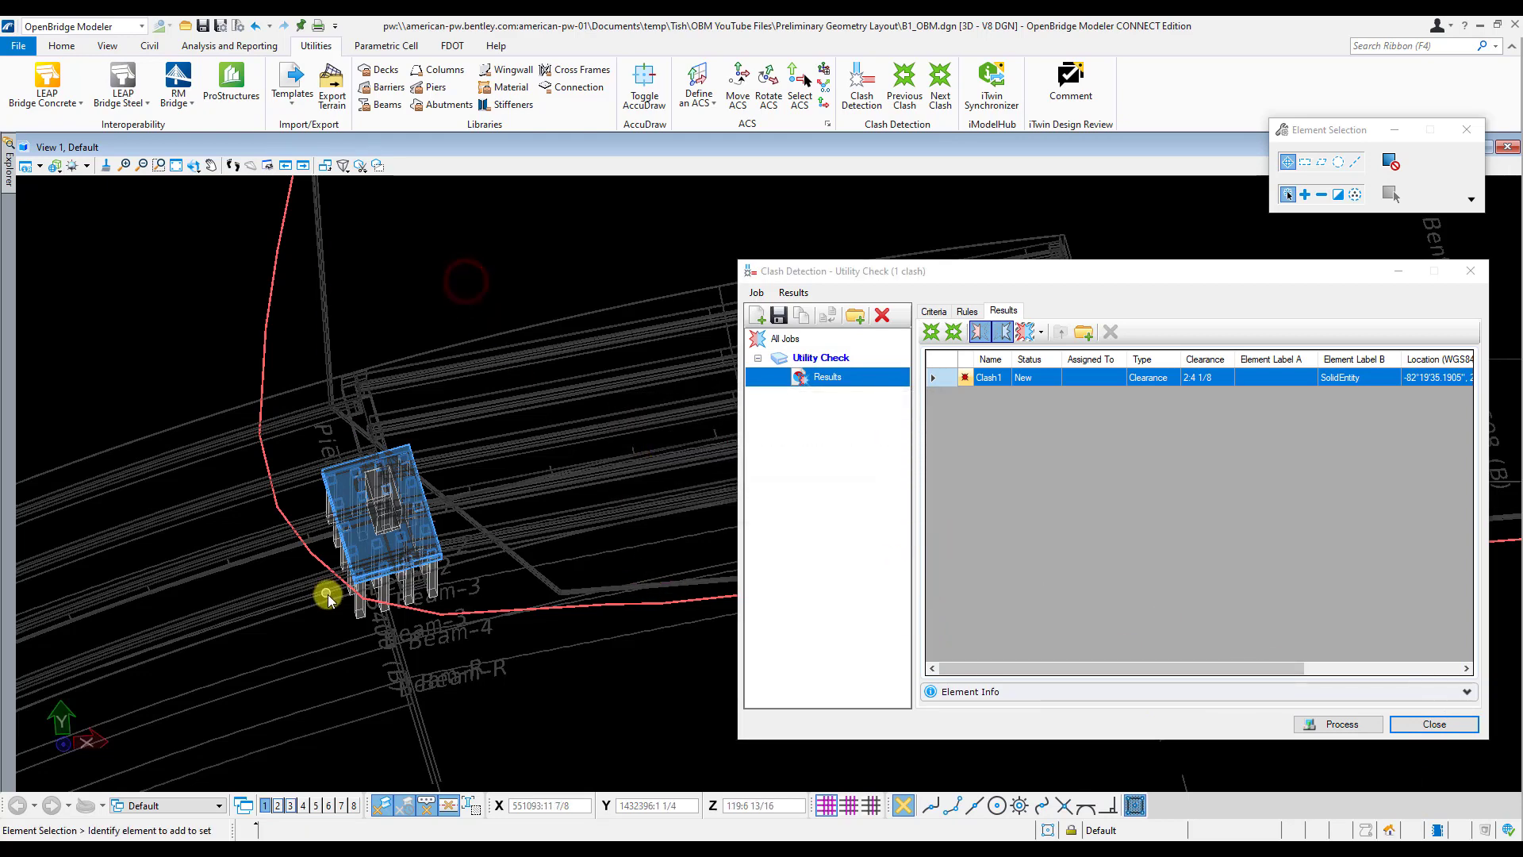
Examine the clash between the Pier 4 footing and the utility line up close and from several angles.
scroll(327, 593, "up", 4)
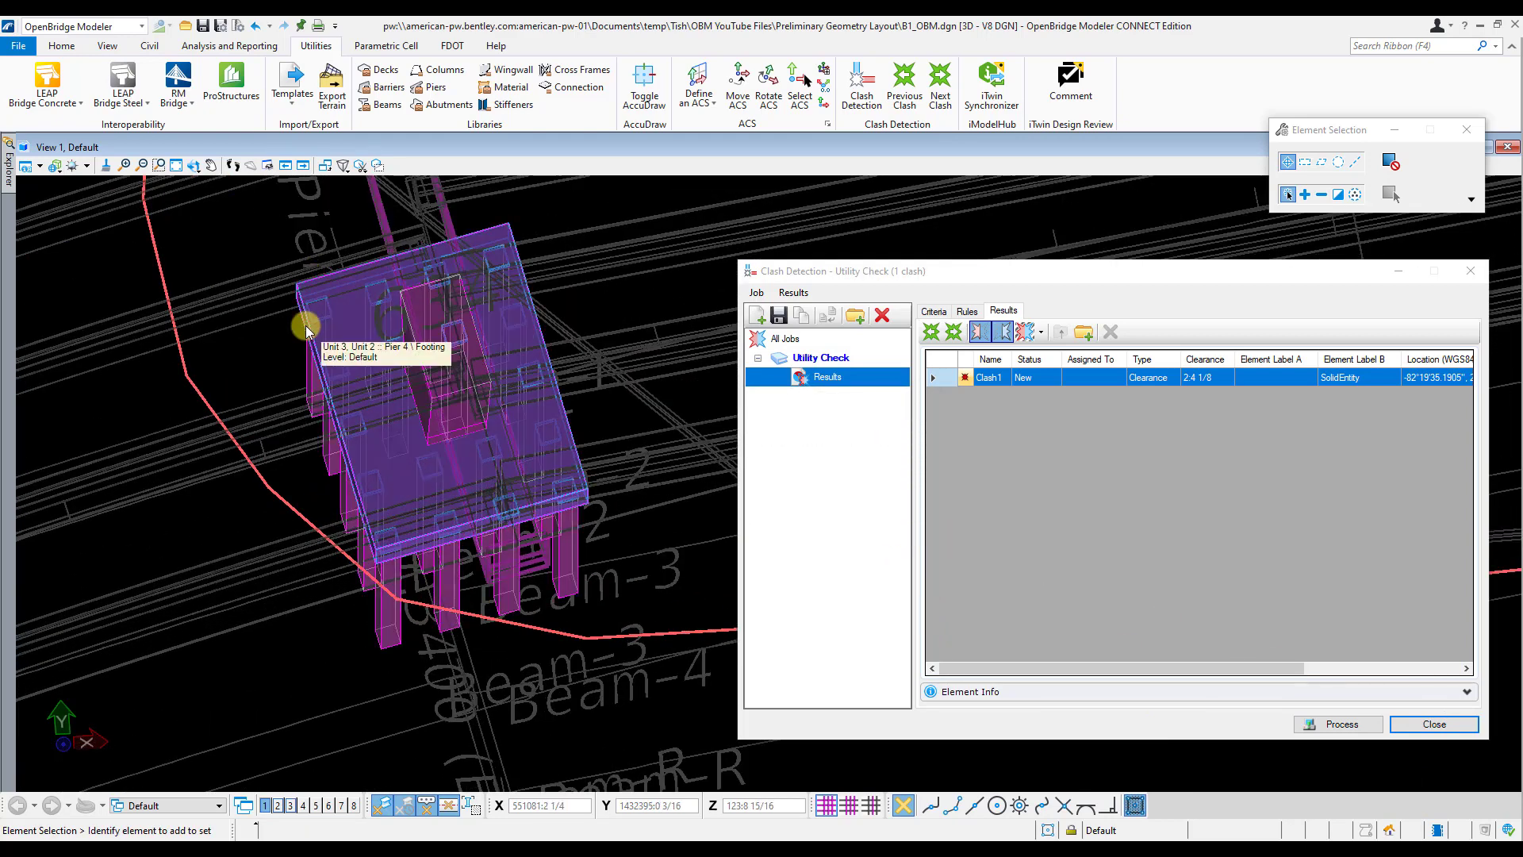
right_click(306, 331)
left_click(348, 301)
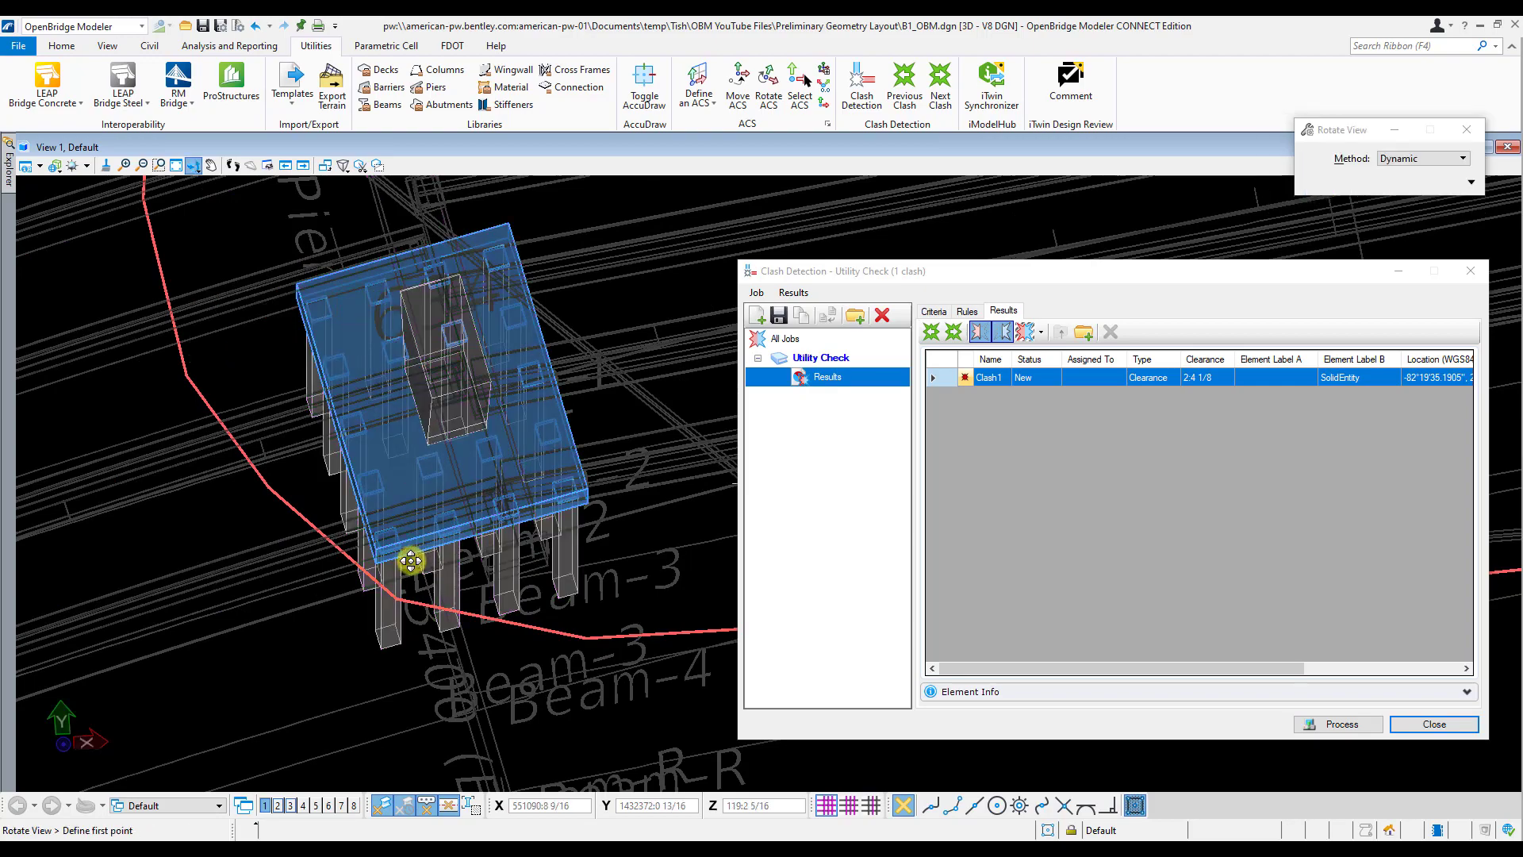
left_click(412, 554)
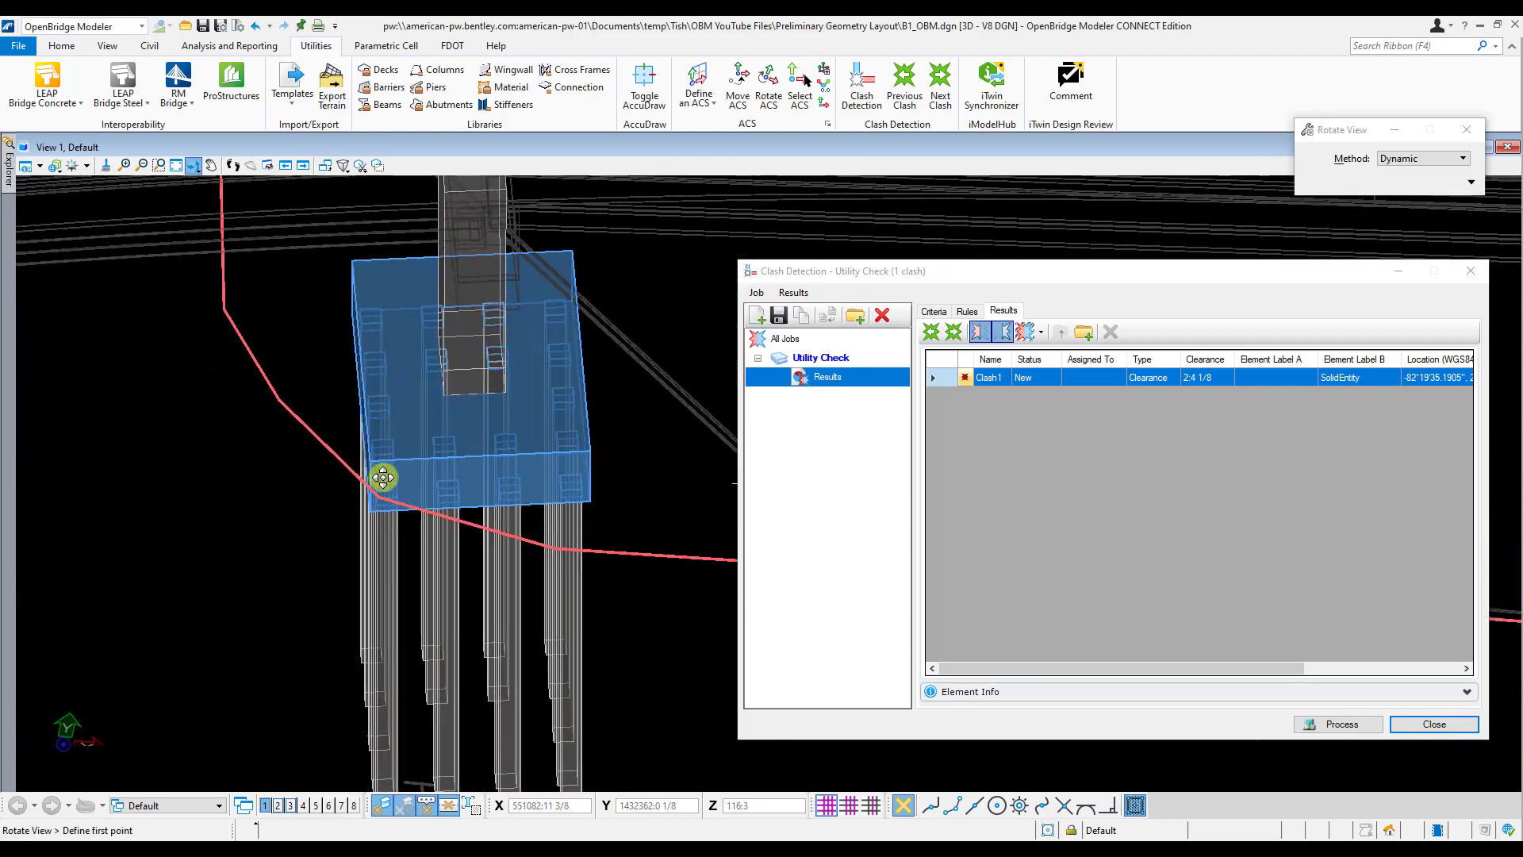
left_click(384, 476)
left_click_drag(793, 273, 947, 252)
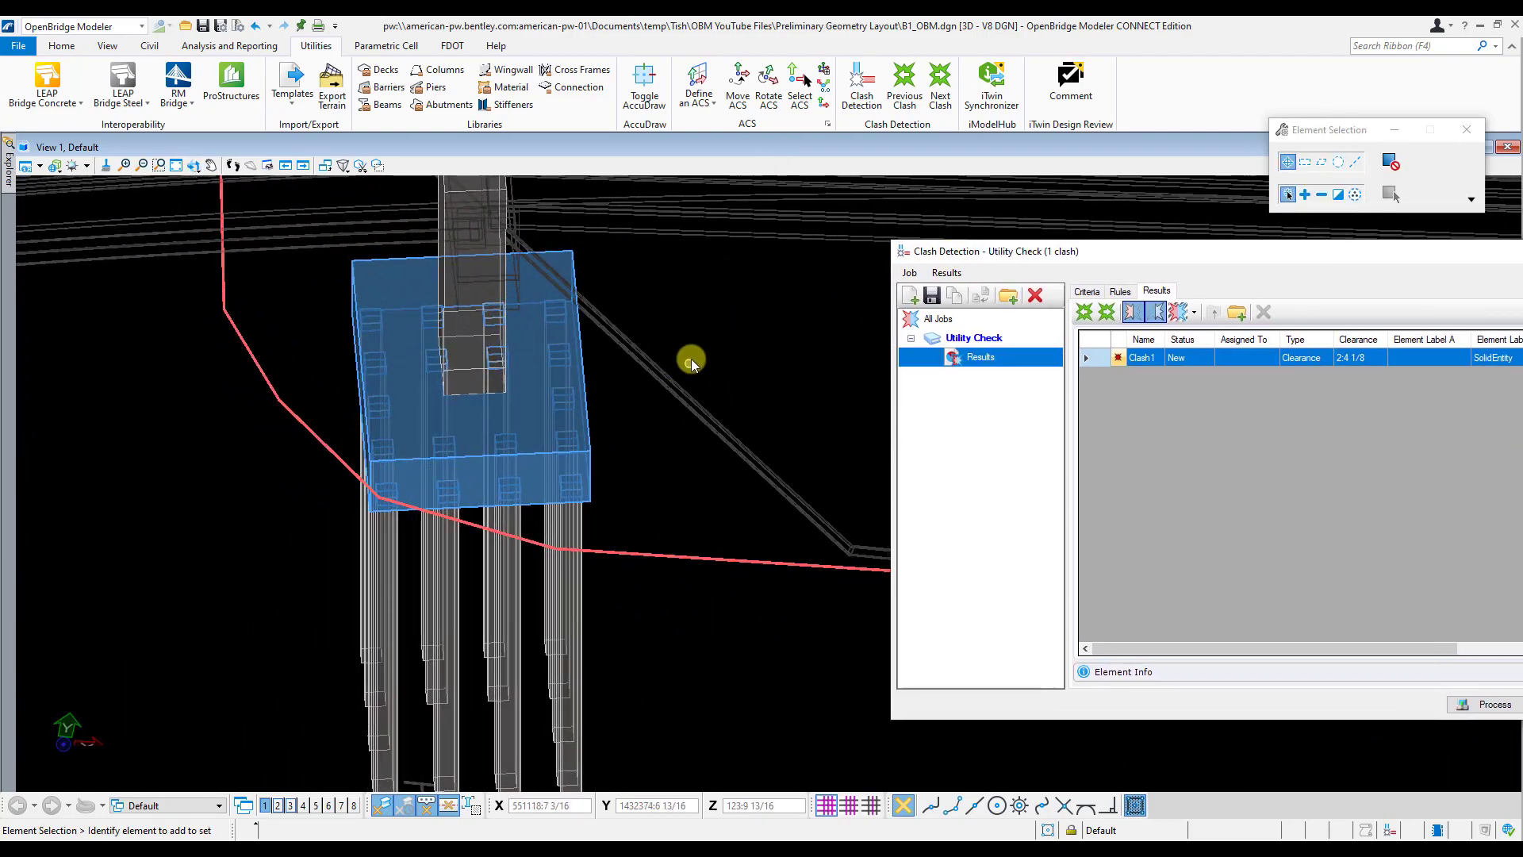
right_click(690, 357)
left_click(748, 319)
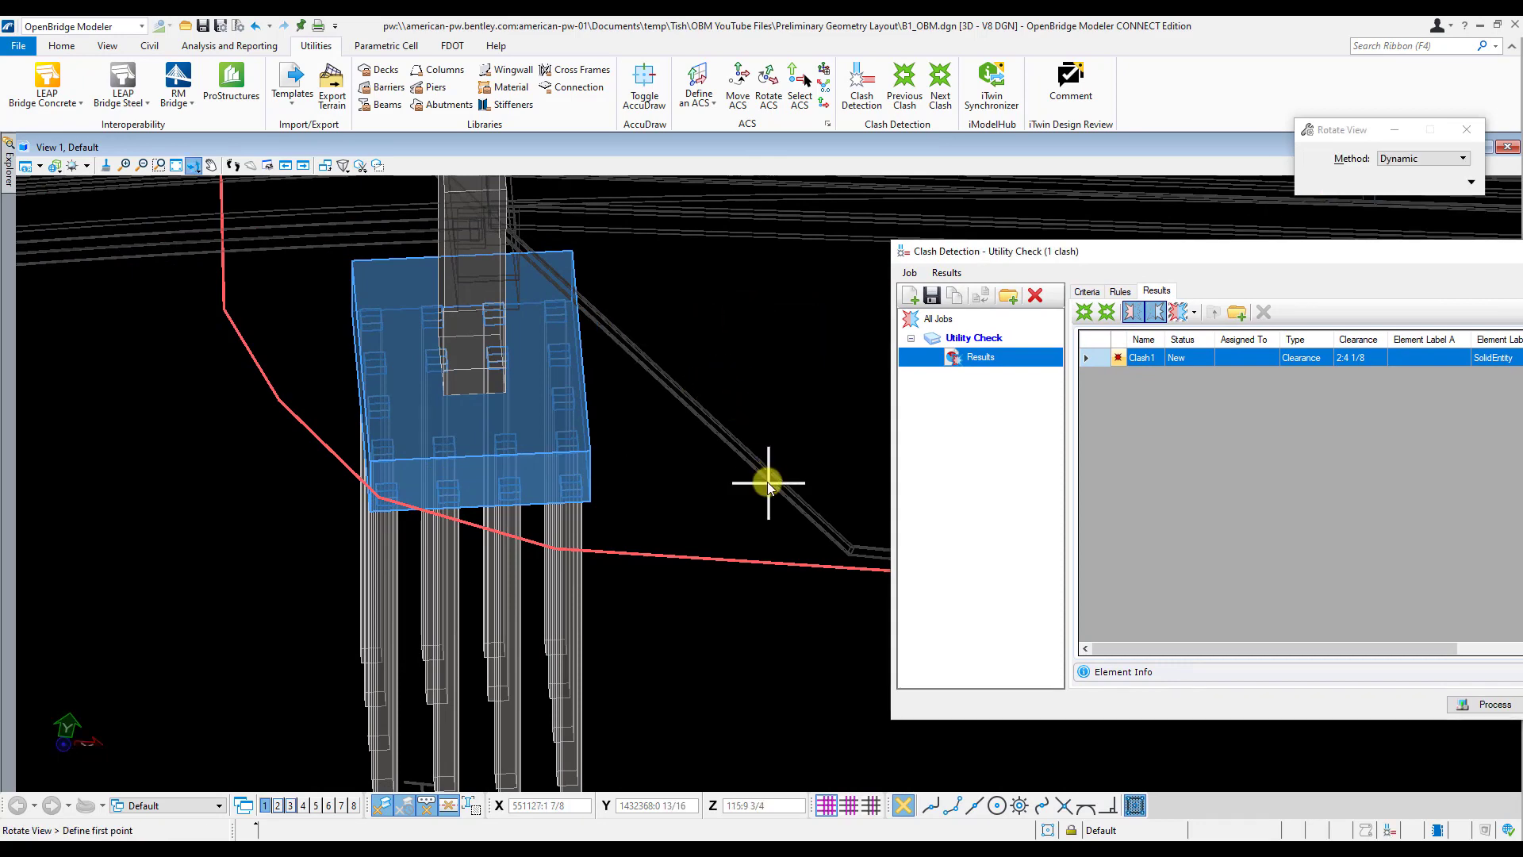
left_click(365, 483)
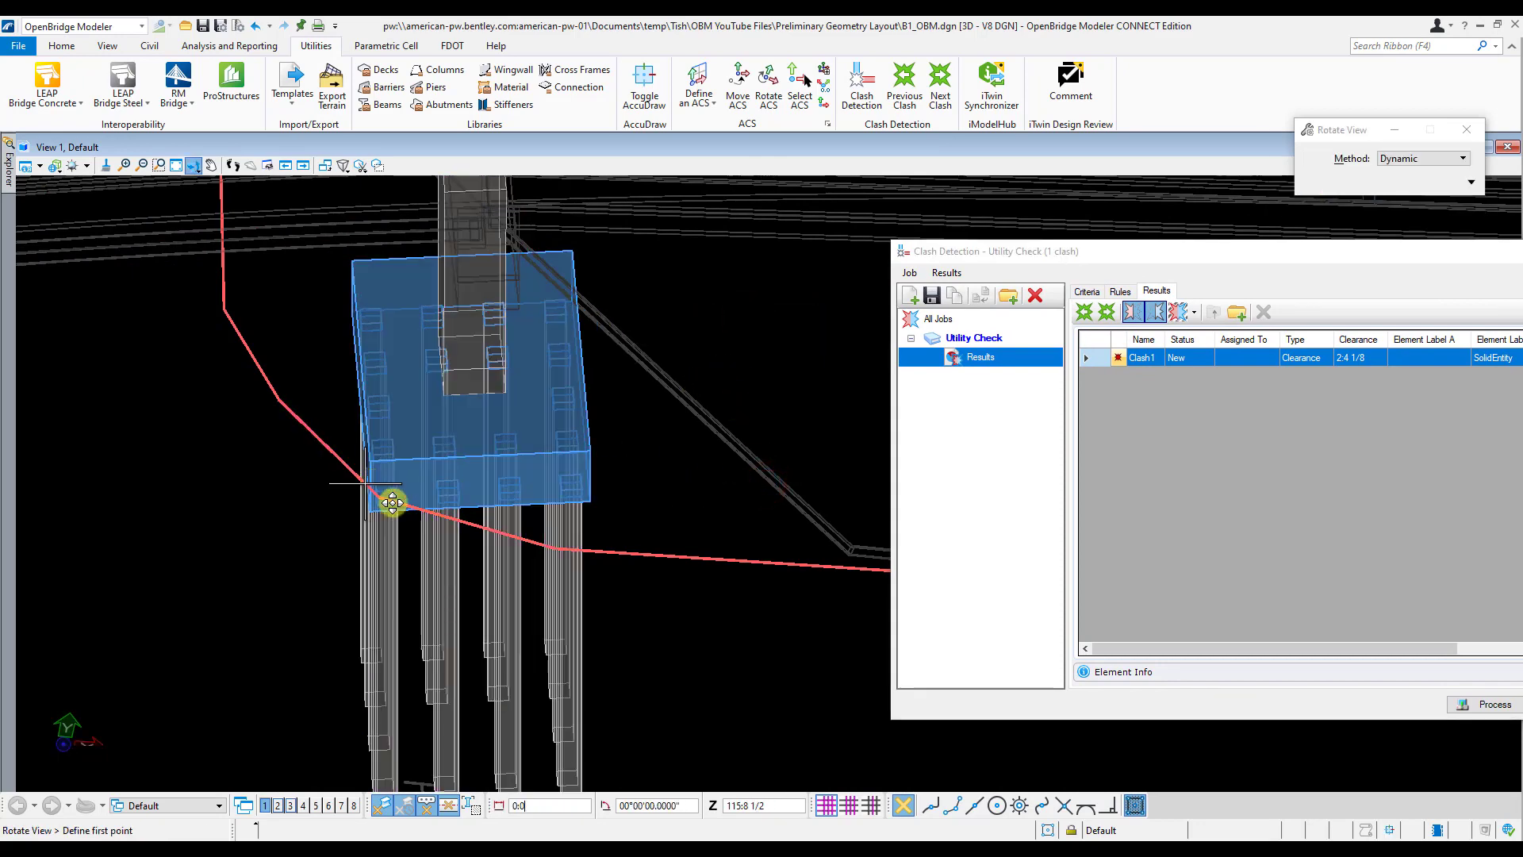
left_click(392, 502)
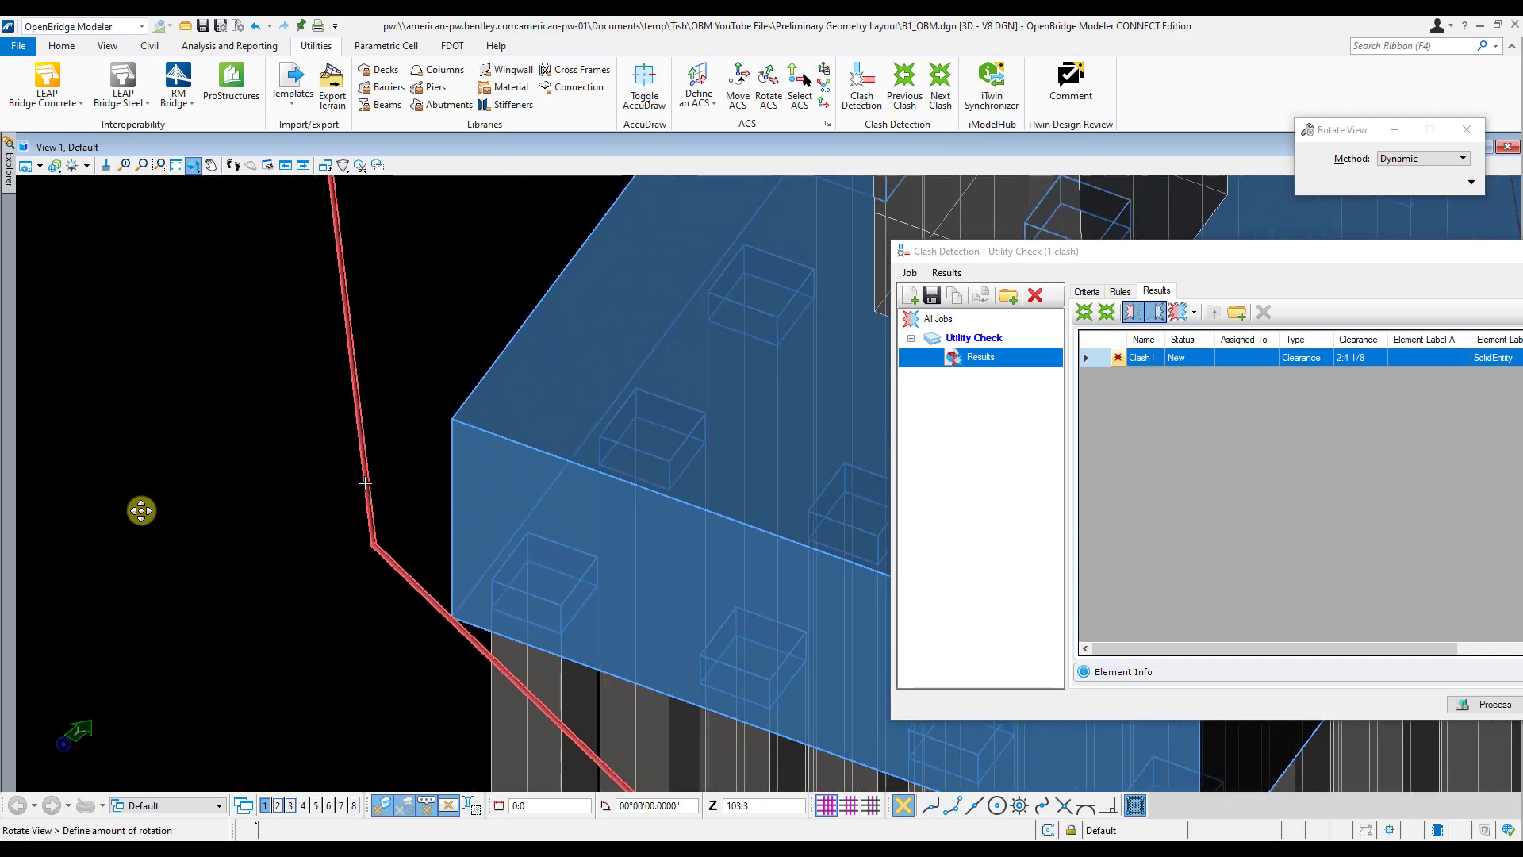
left_click(142, 417)
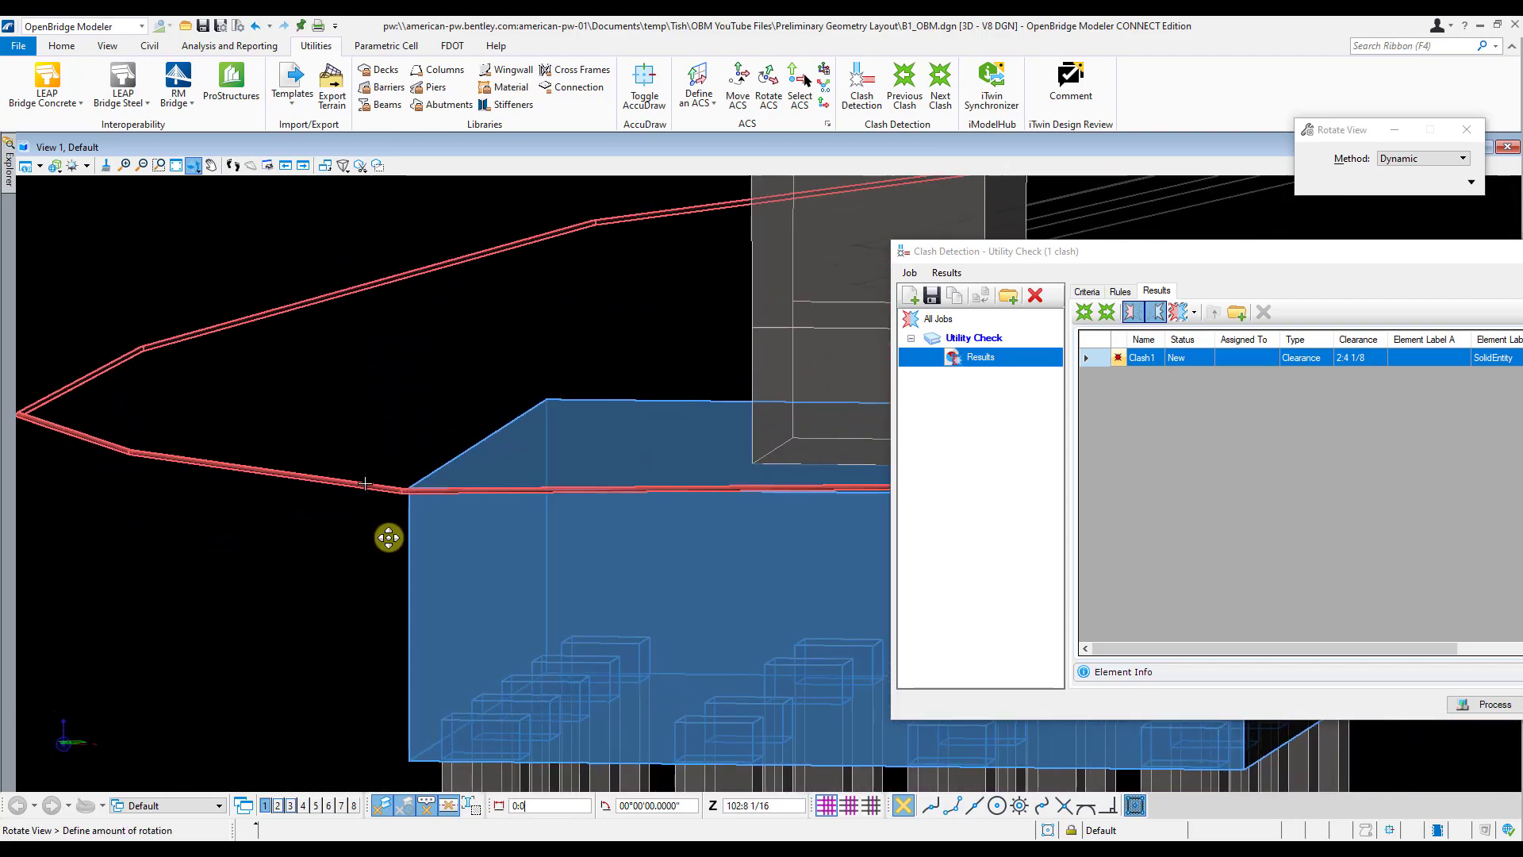
left_click(489, 577)
right_click(489, 578)
scroll(488, 577, "down", 7)
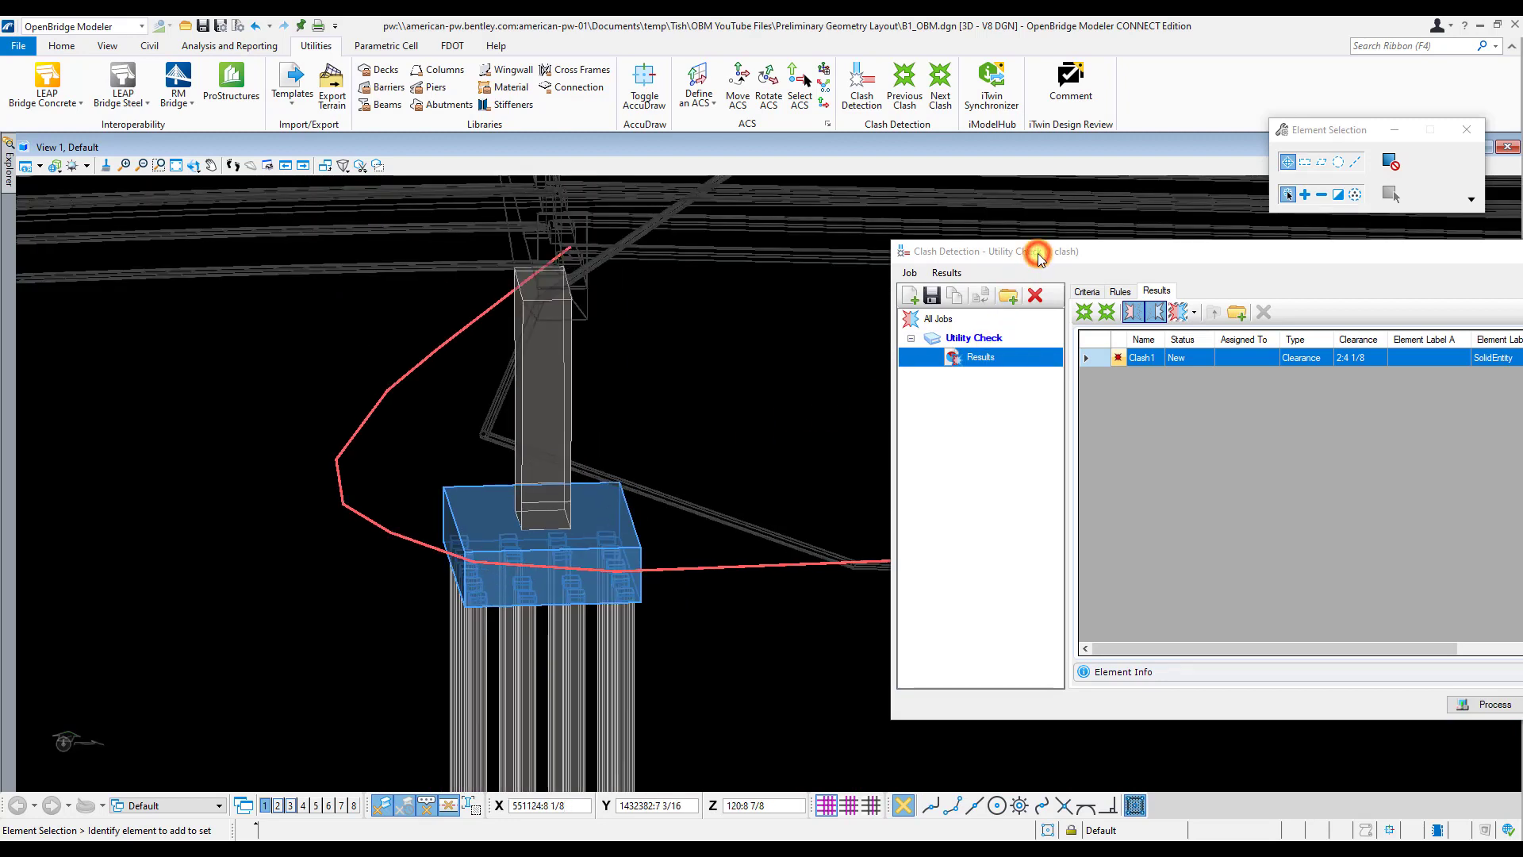
Close Clash Detection without saving the changes to the Utility Check job.
left_click_drag(1038, 257, 776, 266)
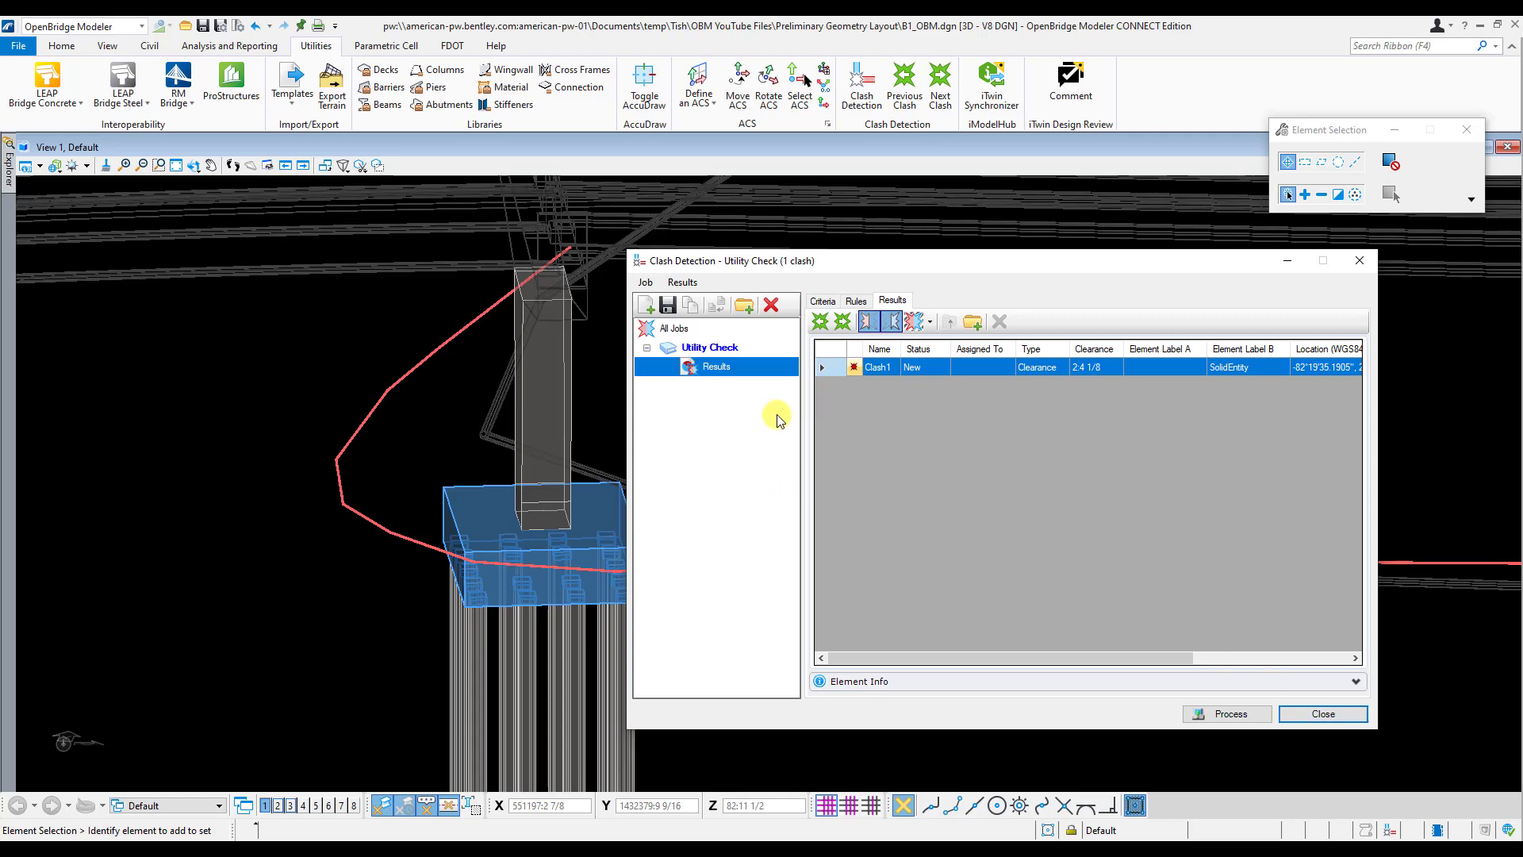
left_click(1346, 717)
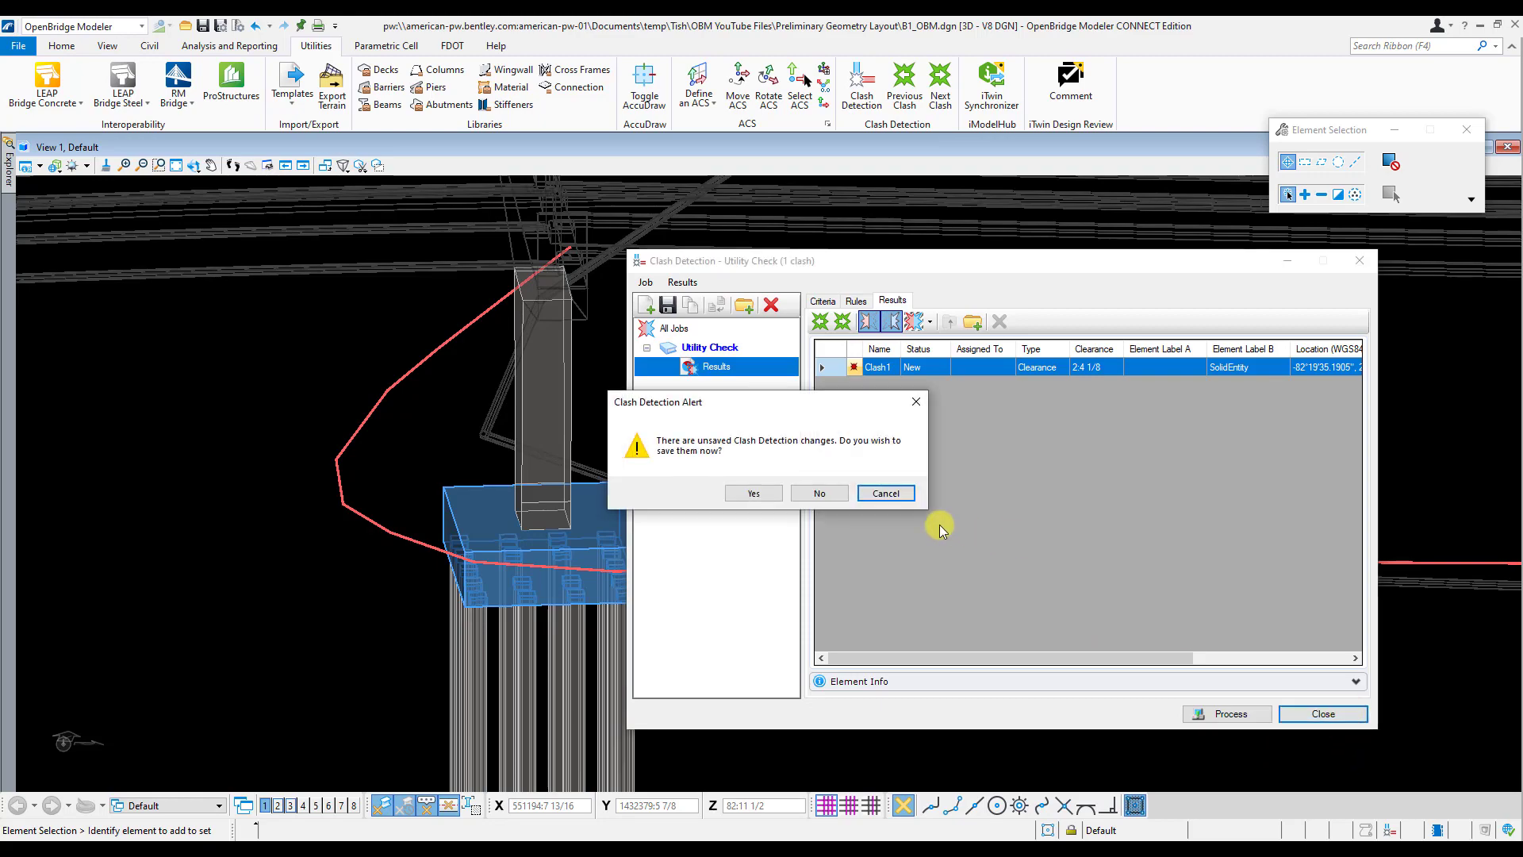
left_click(819, 493)
Turn off the display of the Utilities.dgn reference in the bridge model.
scroll(945, 690, "down", 4)
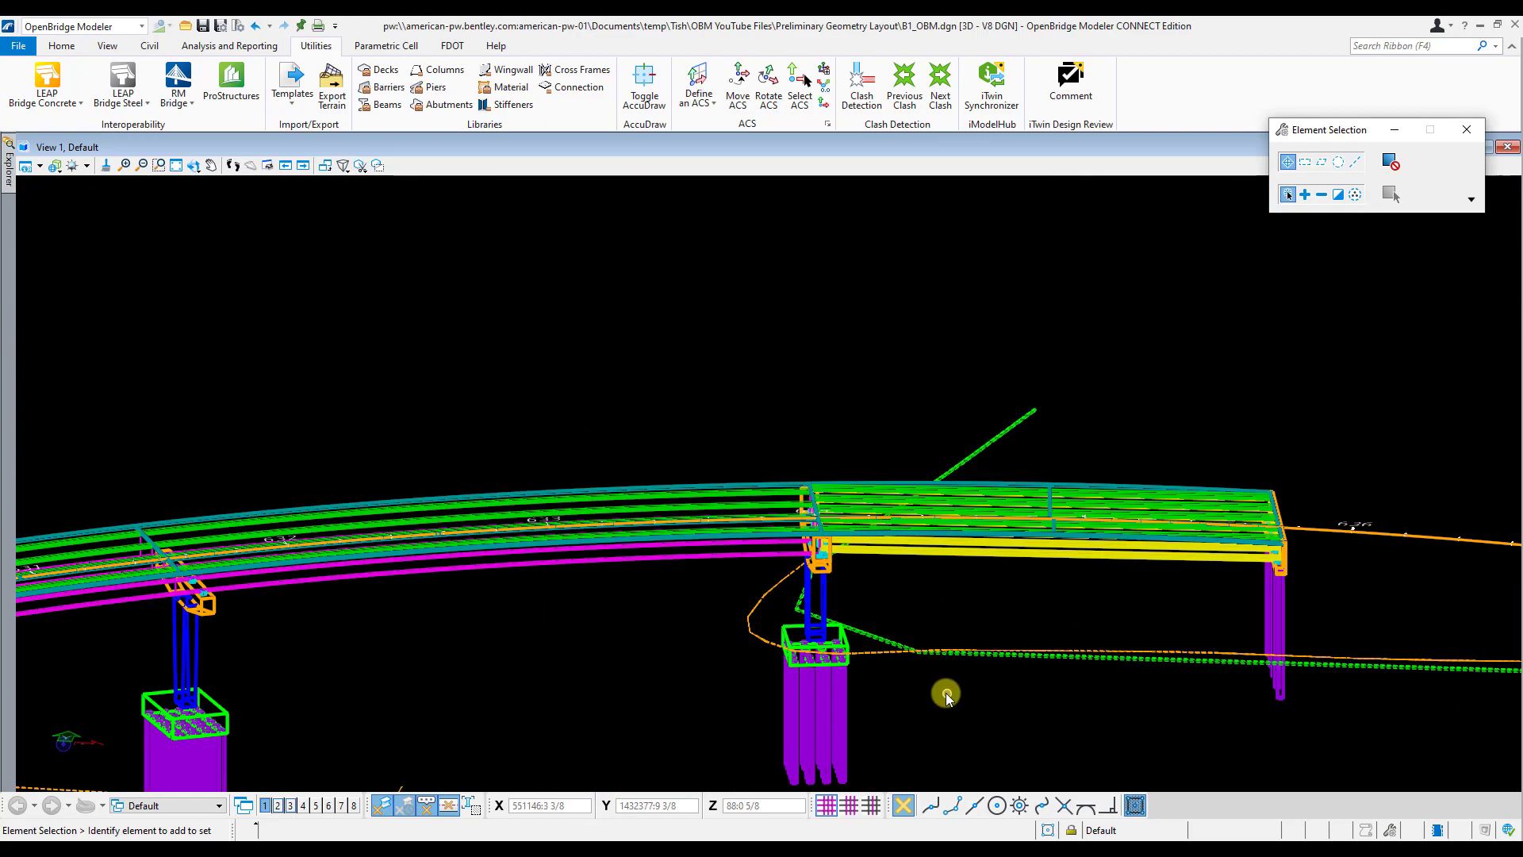
scroll(720, 489, "down", 4)
right_click(595, 392)
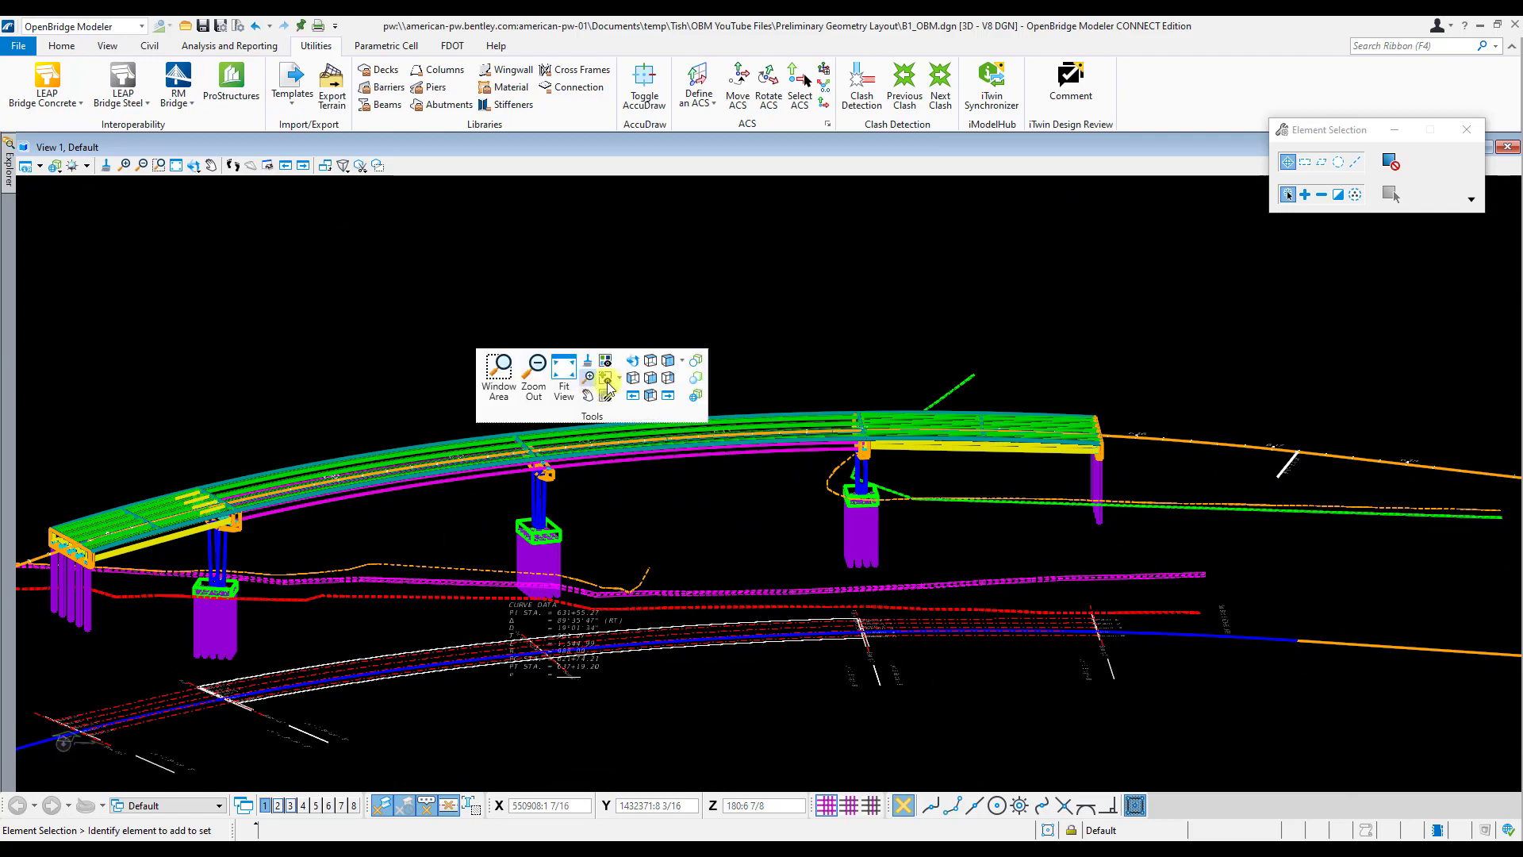
left_click(635, 357)
left_click_drag(622, 364, 694, 418)
right_click(693, 418)
scroll(500, 252, "down", 2)
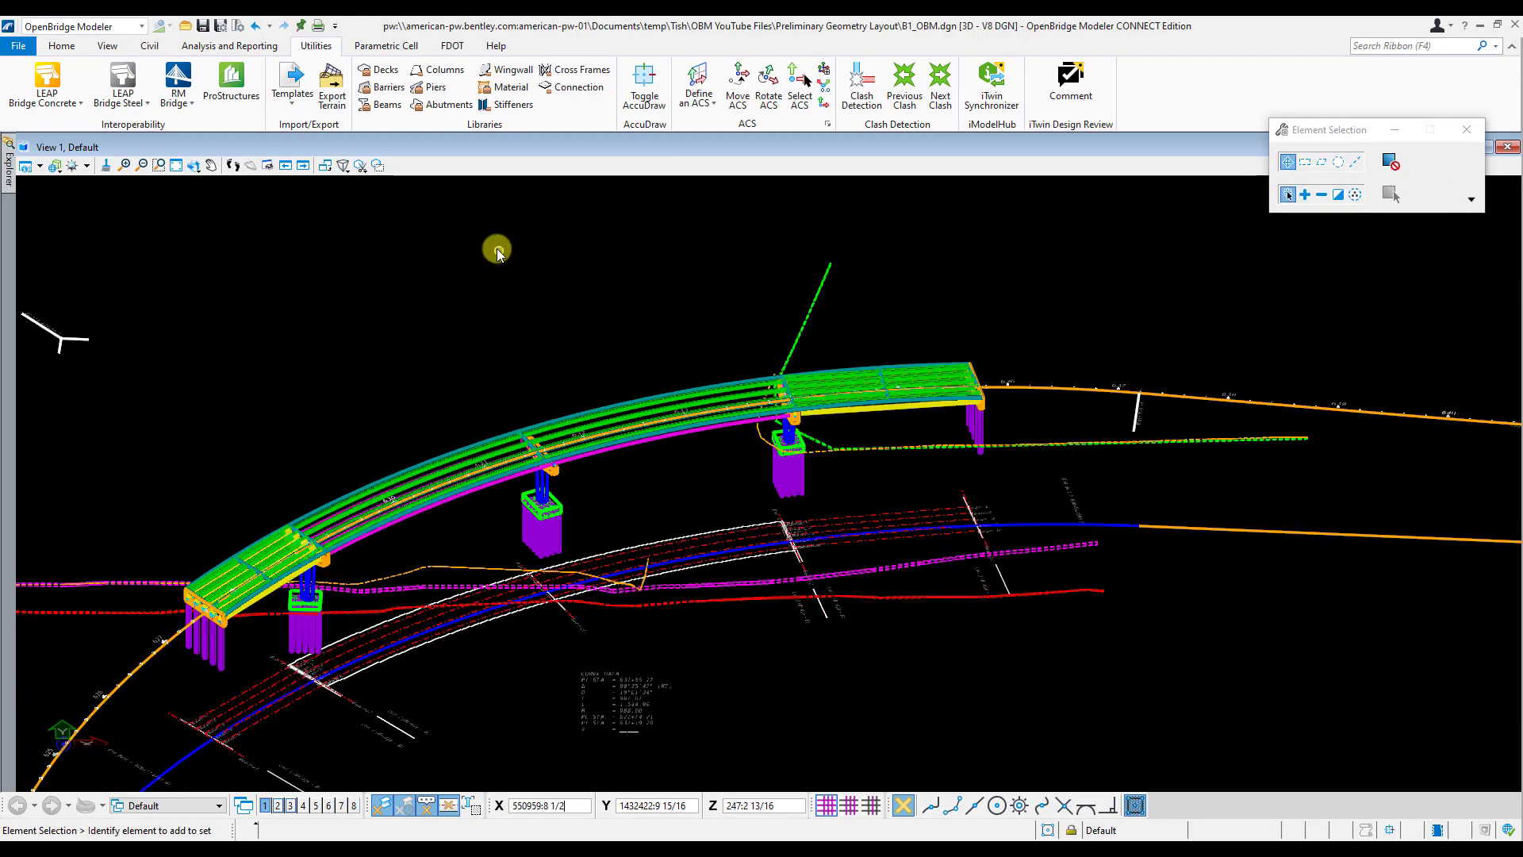
left_click(61, 45)
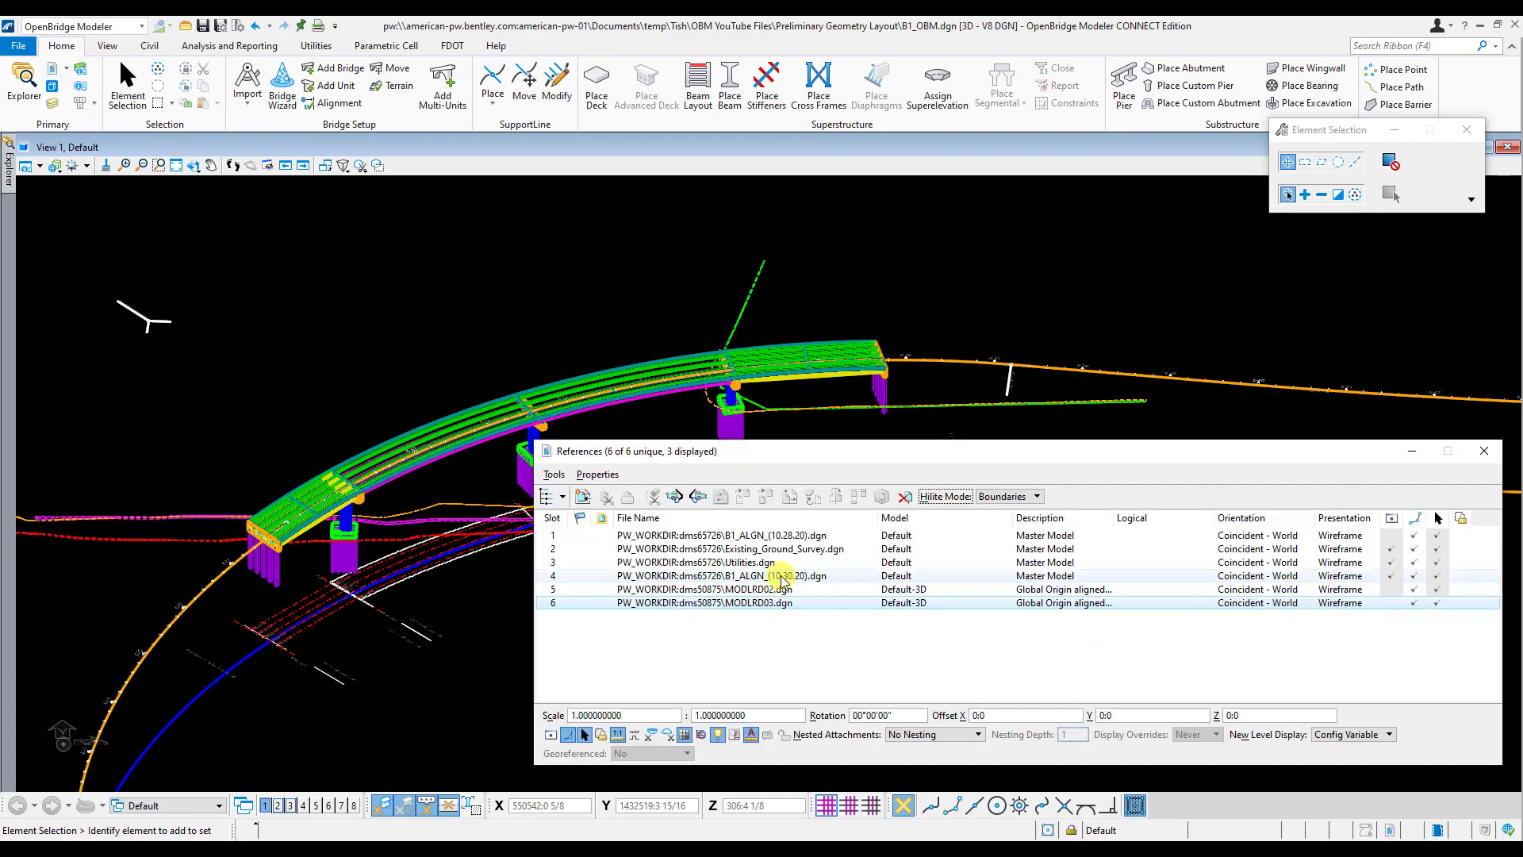
left_click(793, 563)
left_click(1391, 562)
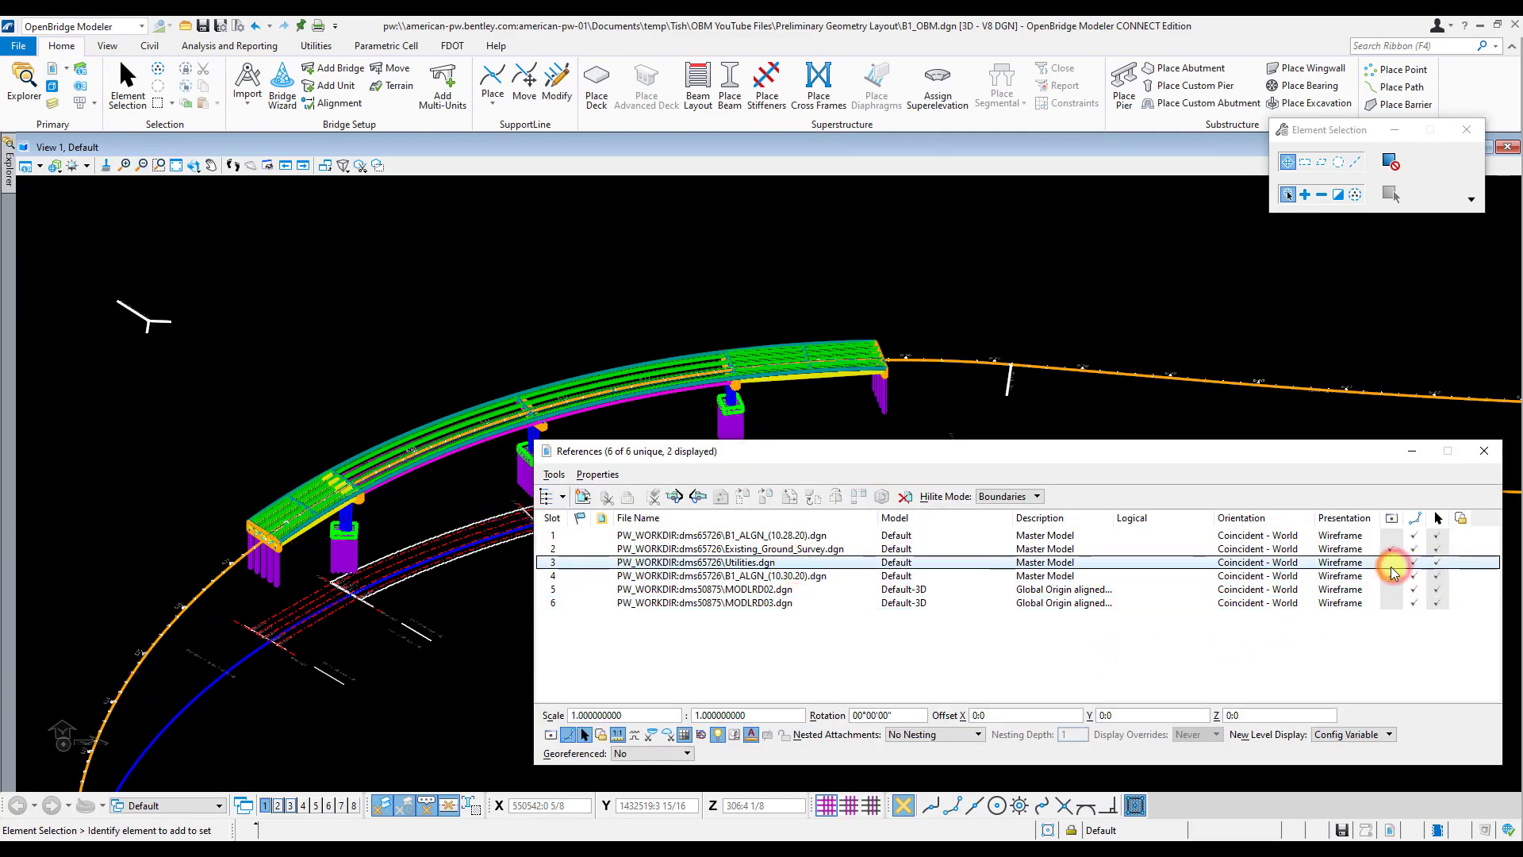
left_click(876, 674)
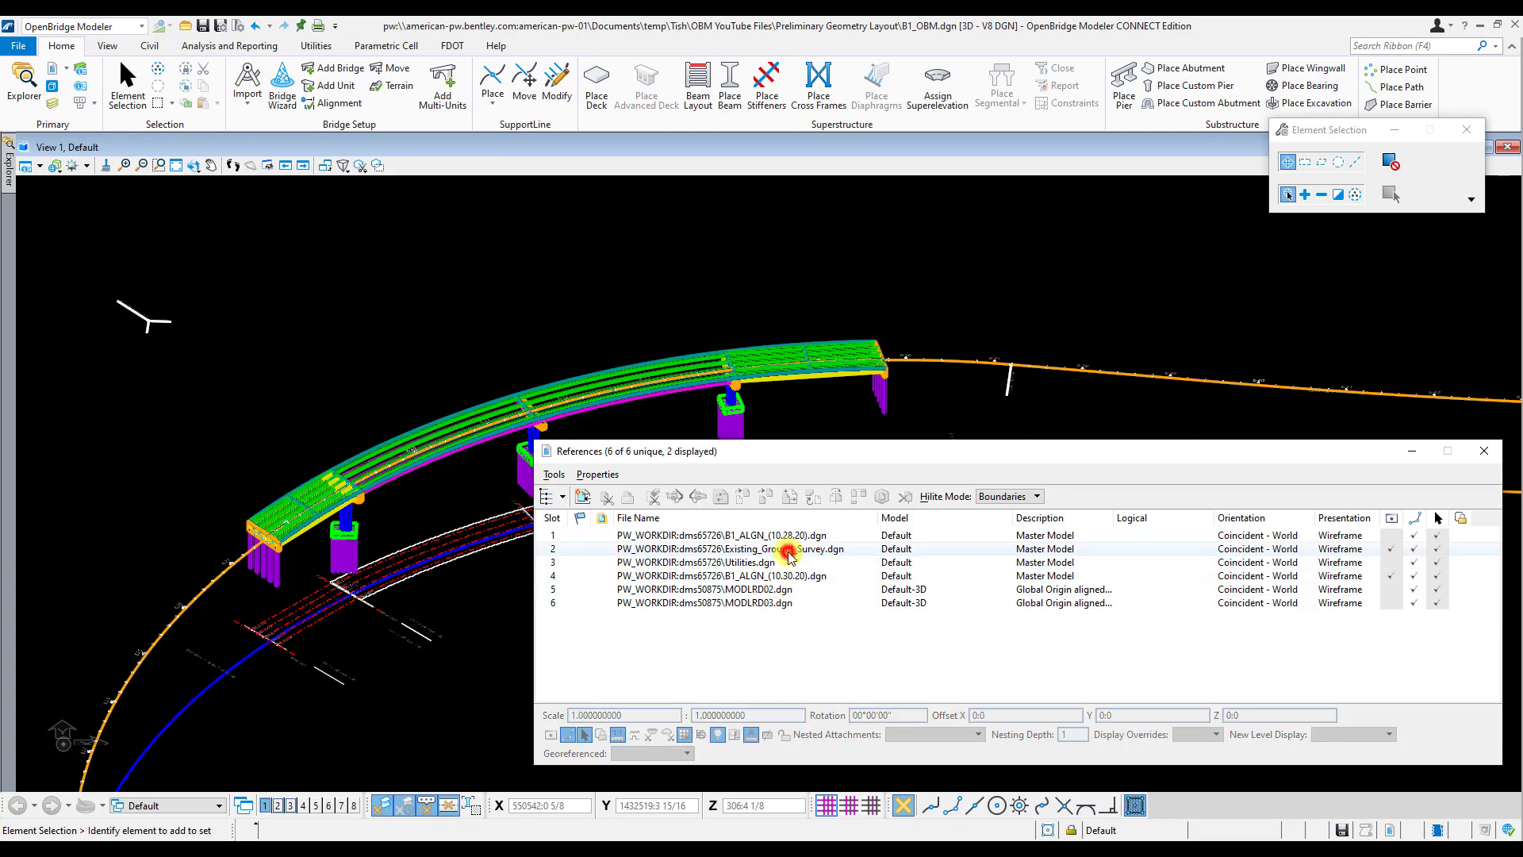
left_click(766, 549)
left_click(496, 214)
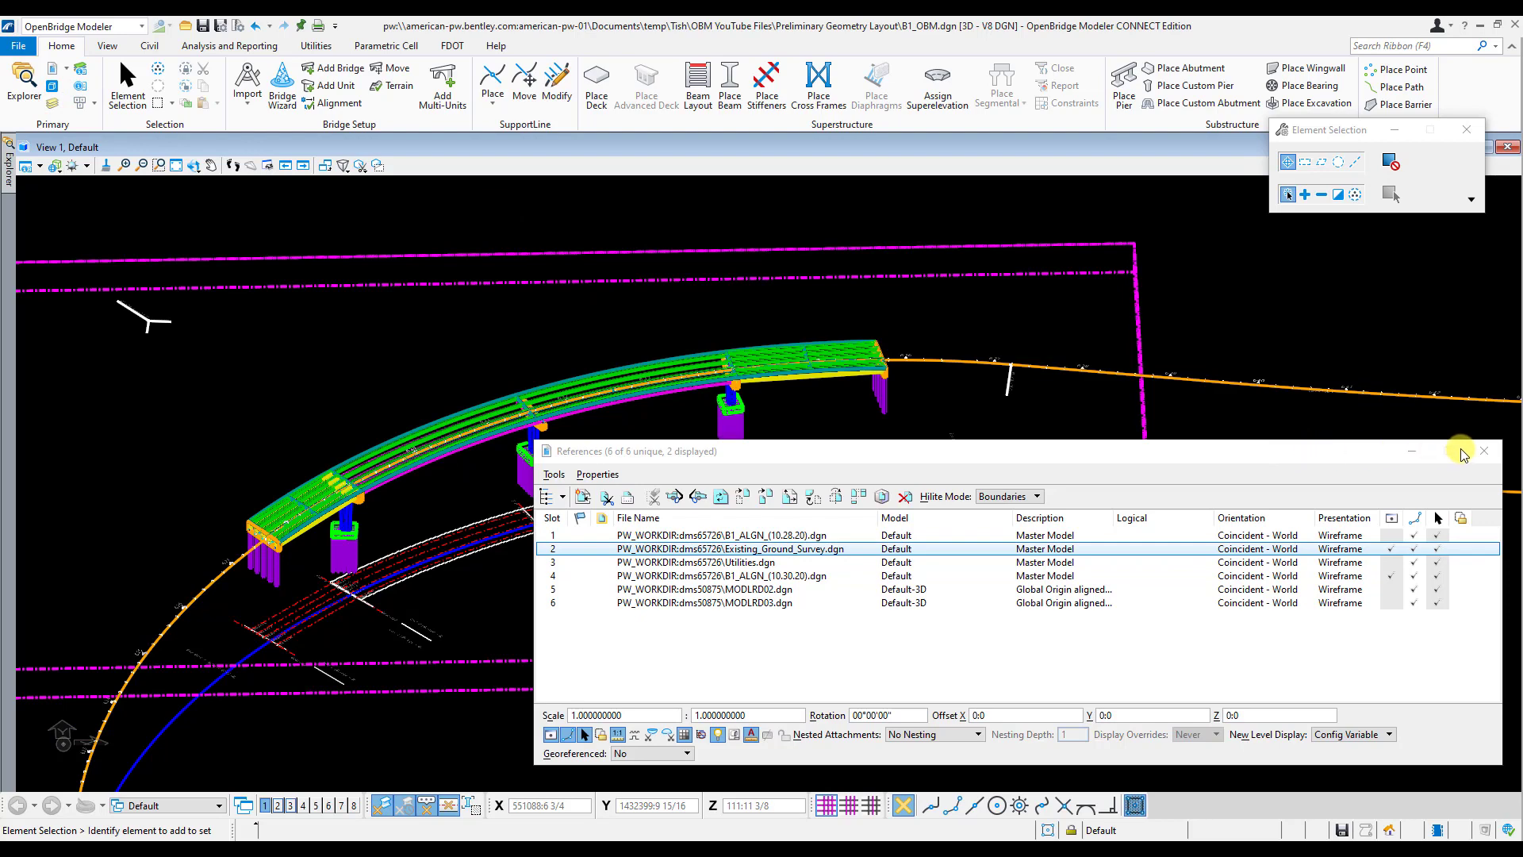
left_click(1484, 450)
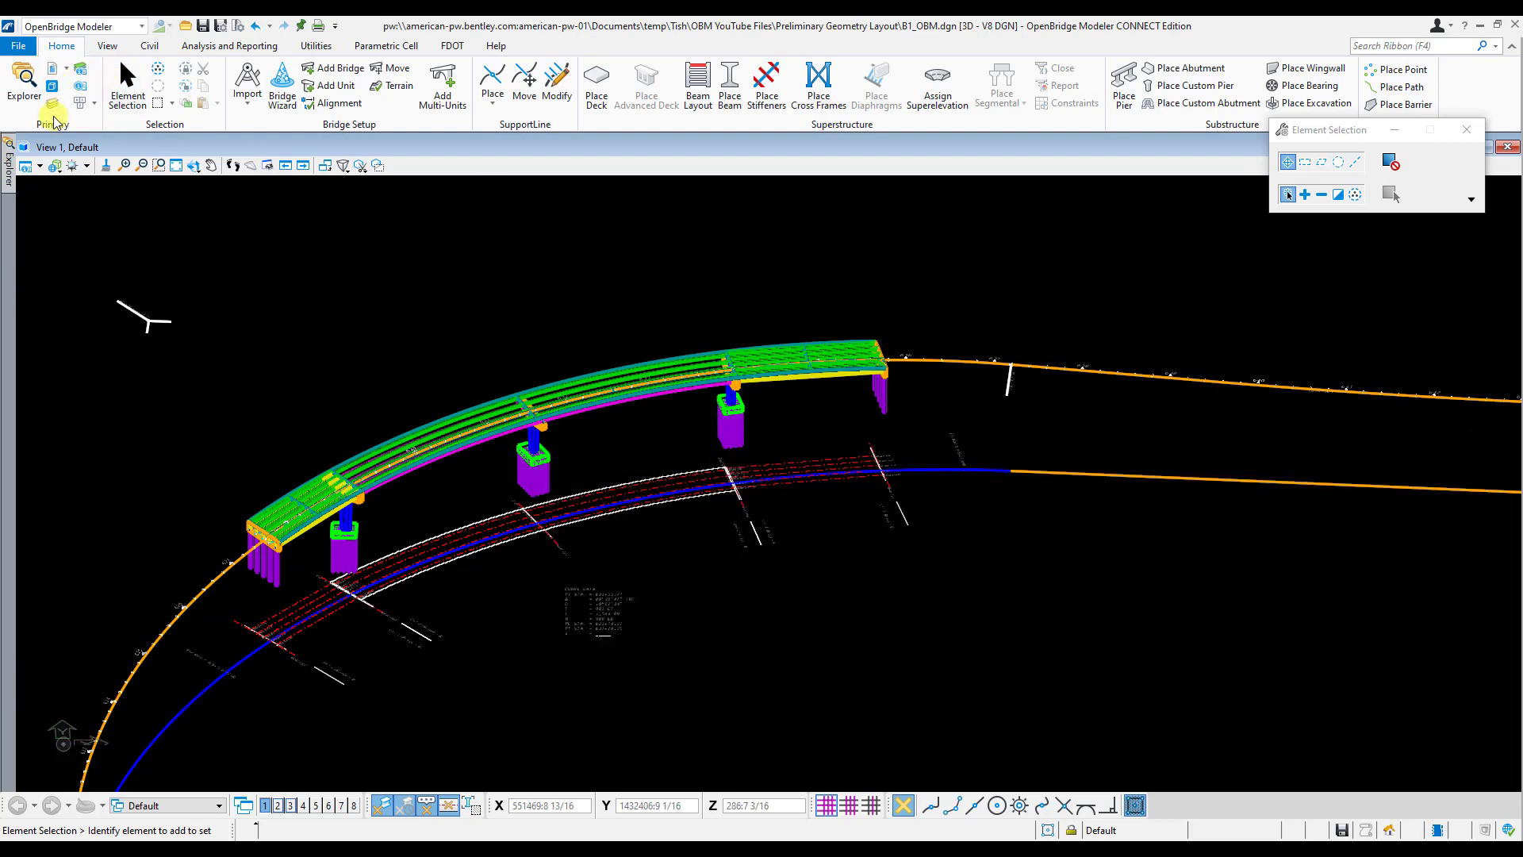
Turn on all levels of the Existing_Ground_Survey.dgn reference in View 1 to show the existing terrain with the bridge.
key("ctrl+e")
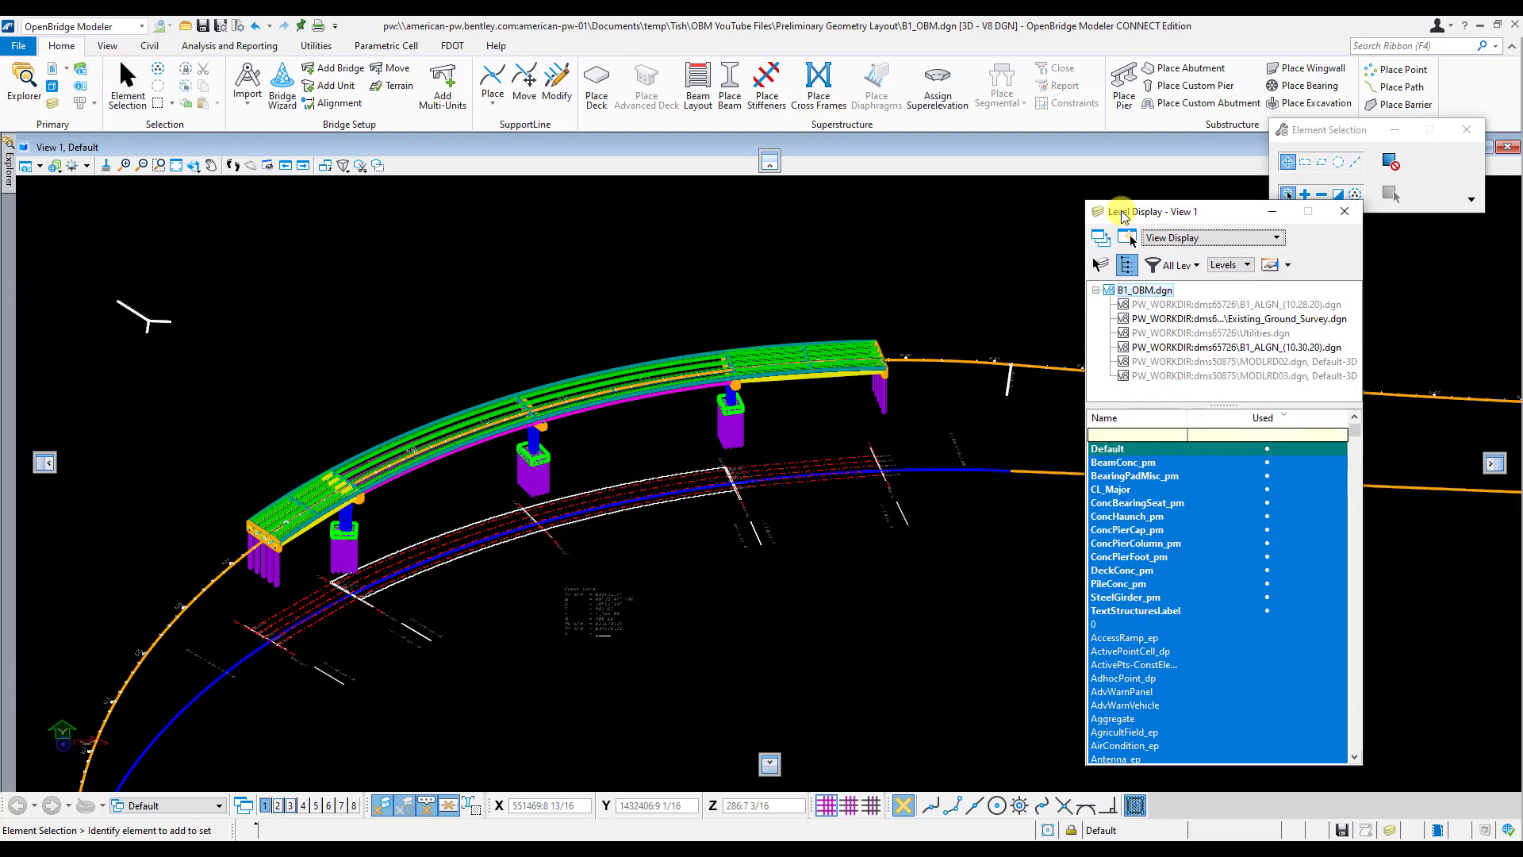
left_click(1190, 318)
right_click(1181, 459)
left_click(1234, 514)
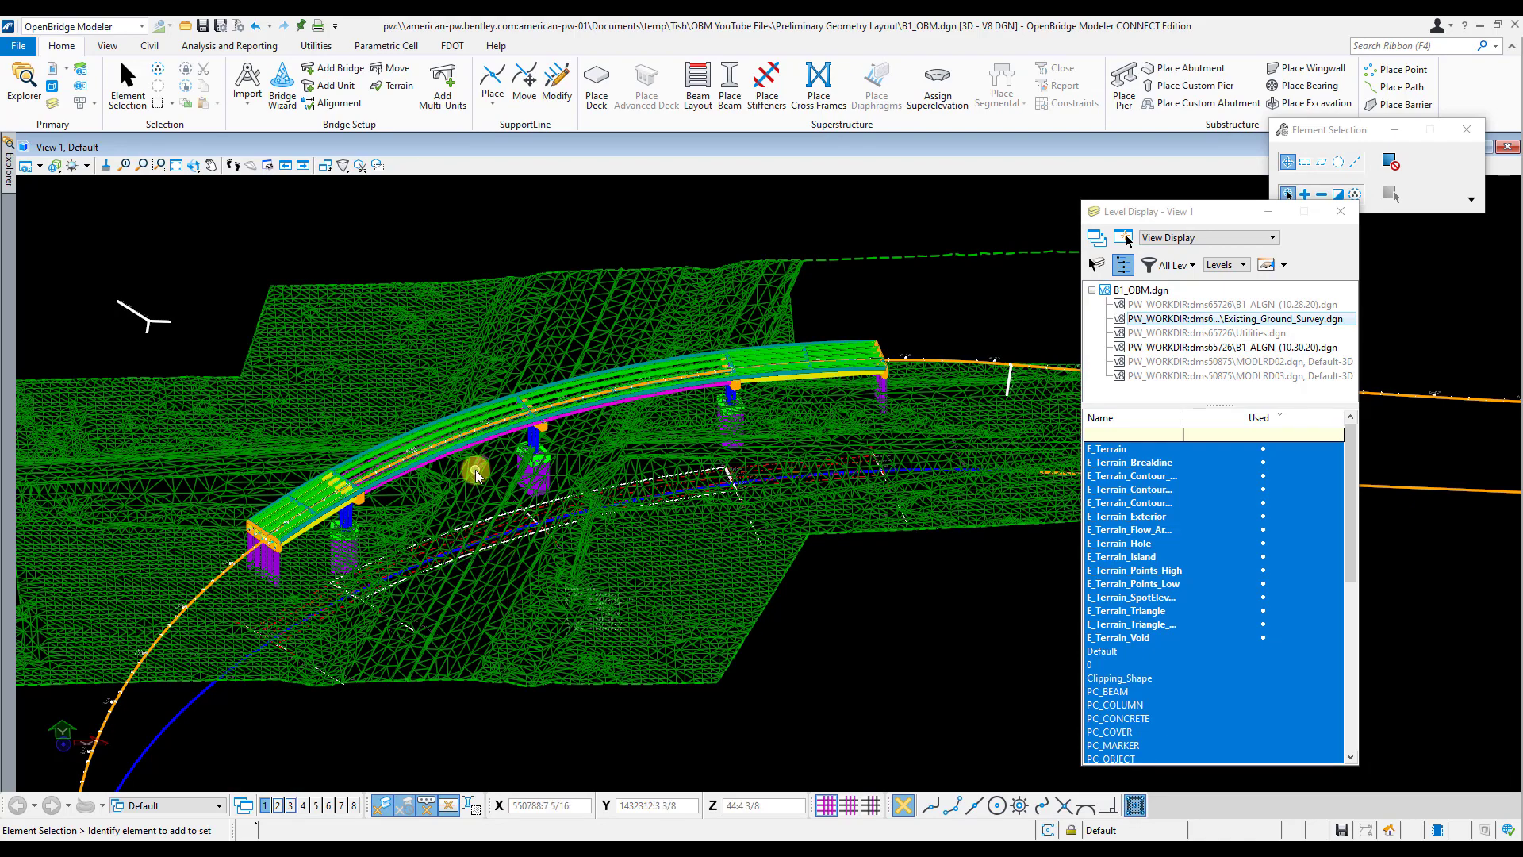
scroll(468, 508, "up", 3)
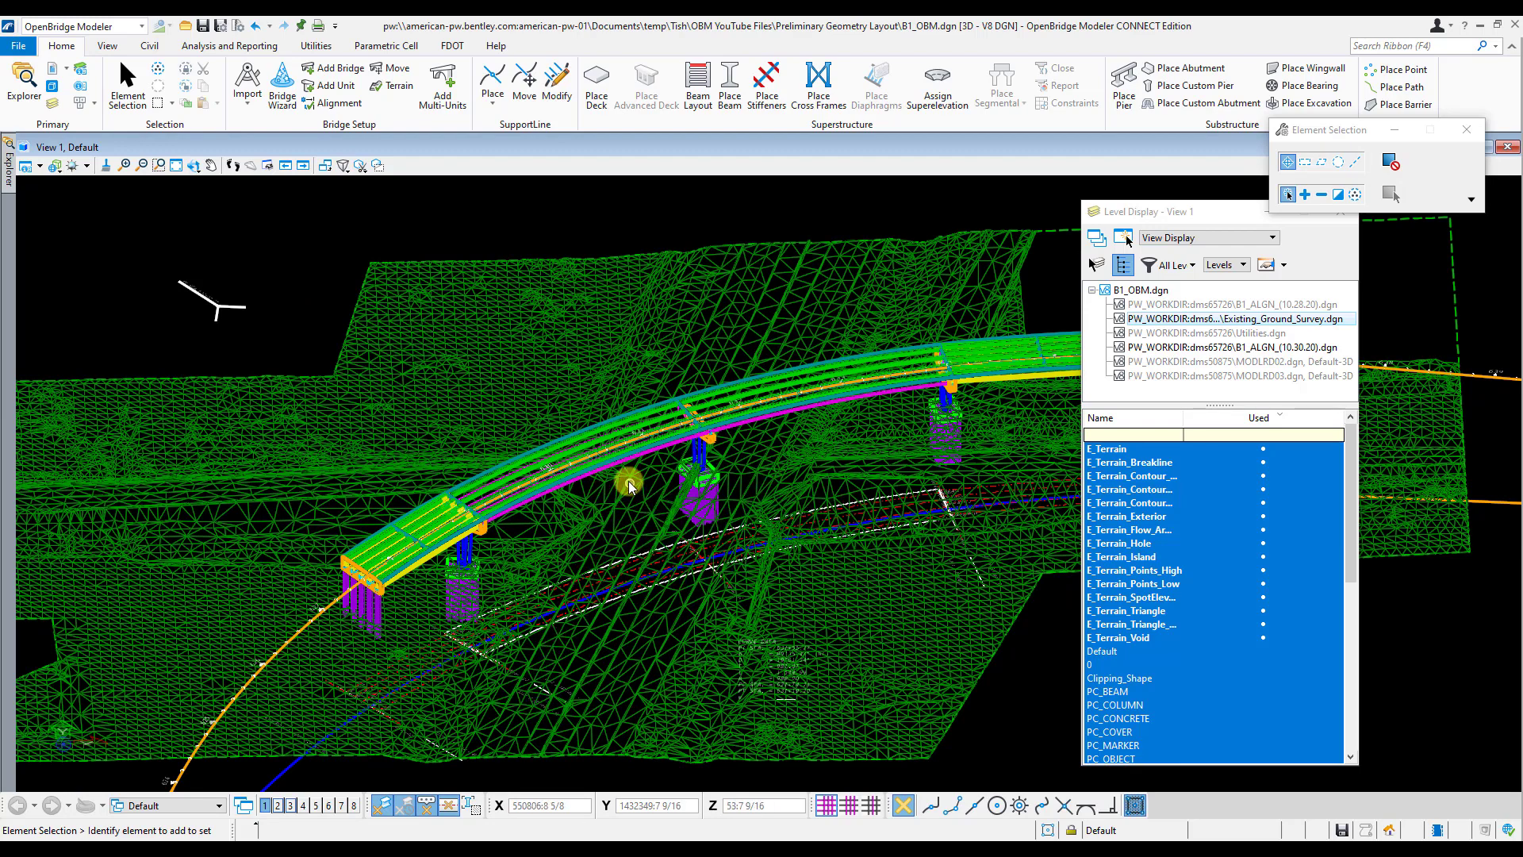
scroll(542, 508, "up", 3)
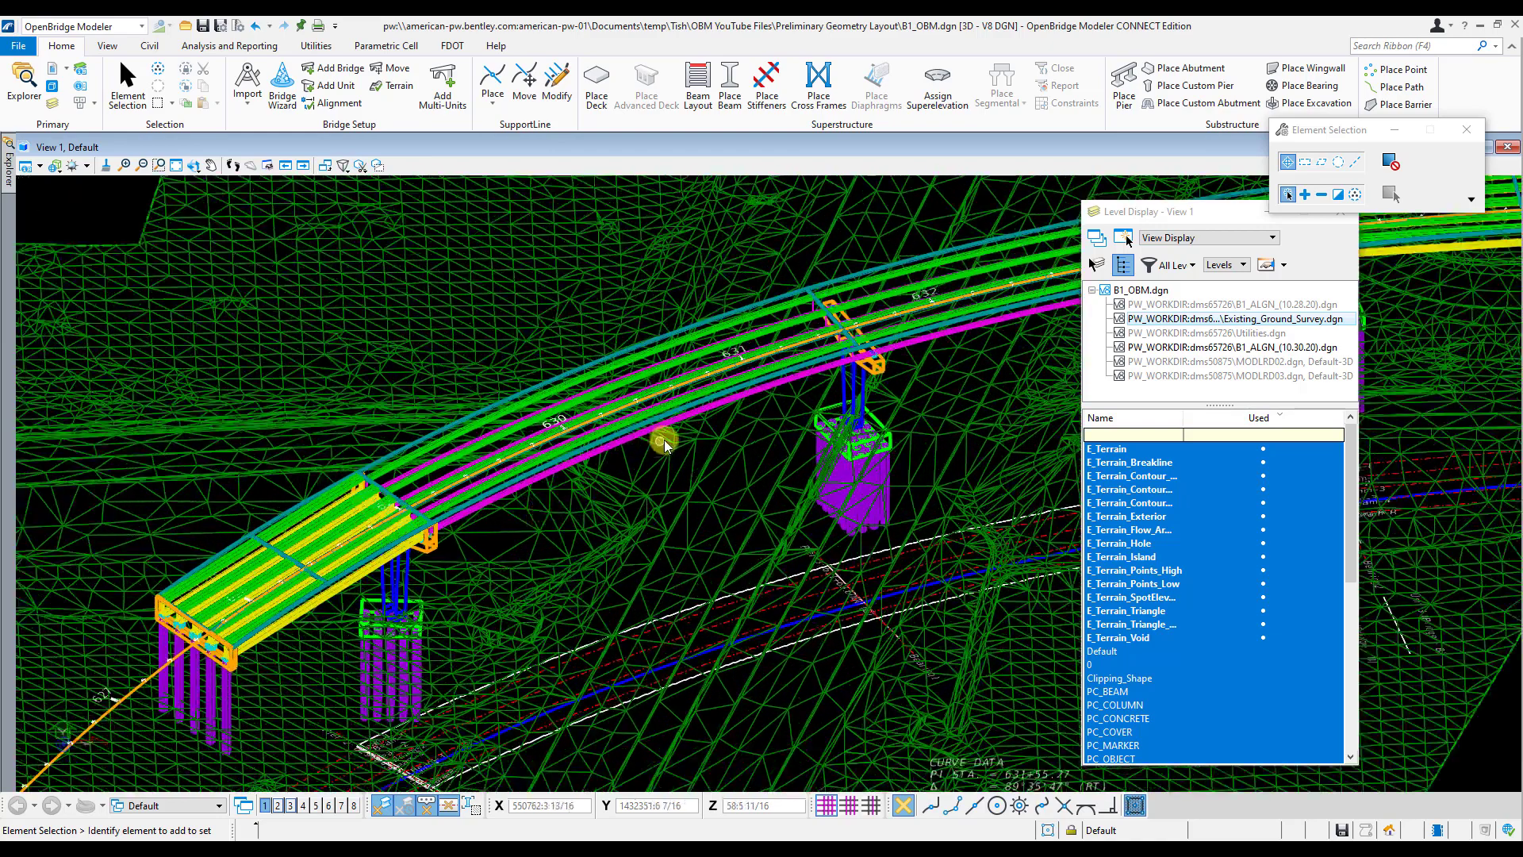
scroll(604, 499, "down", 4)
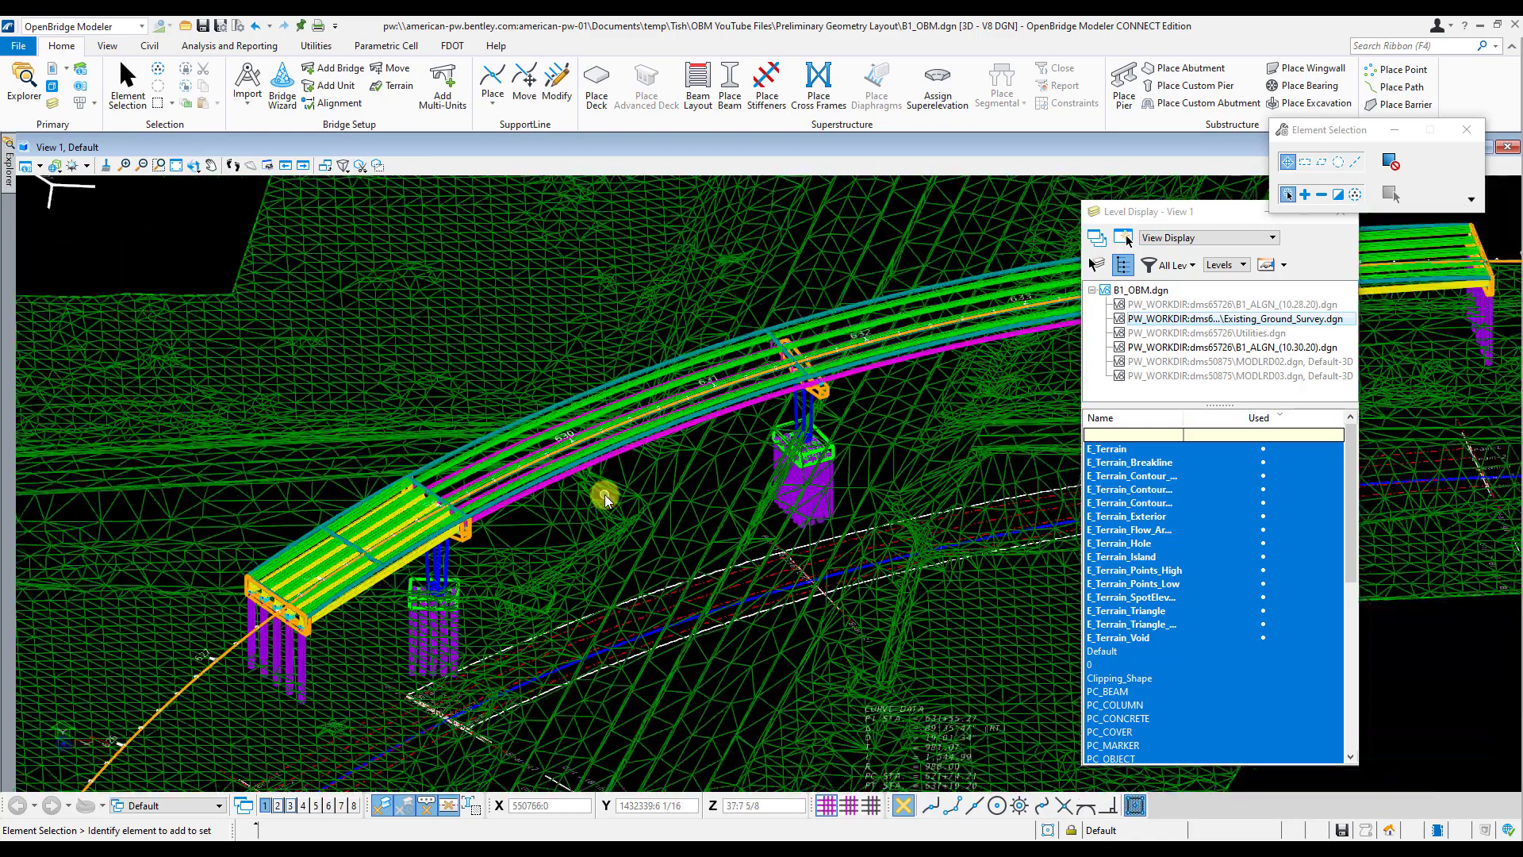
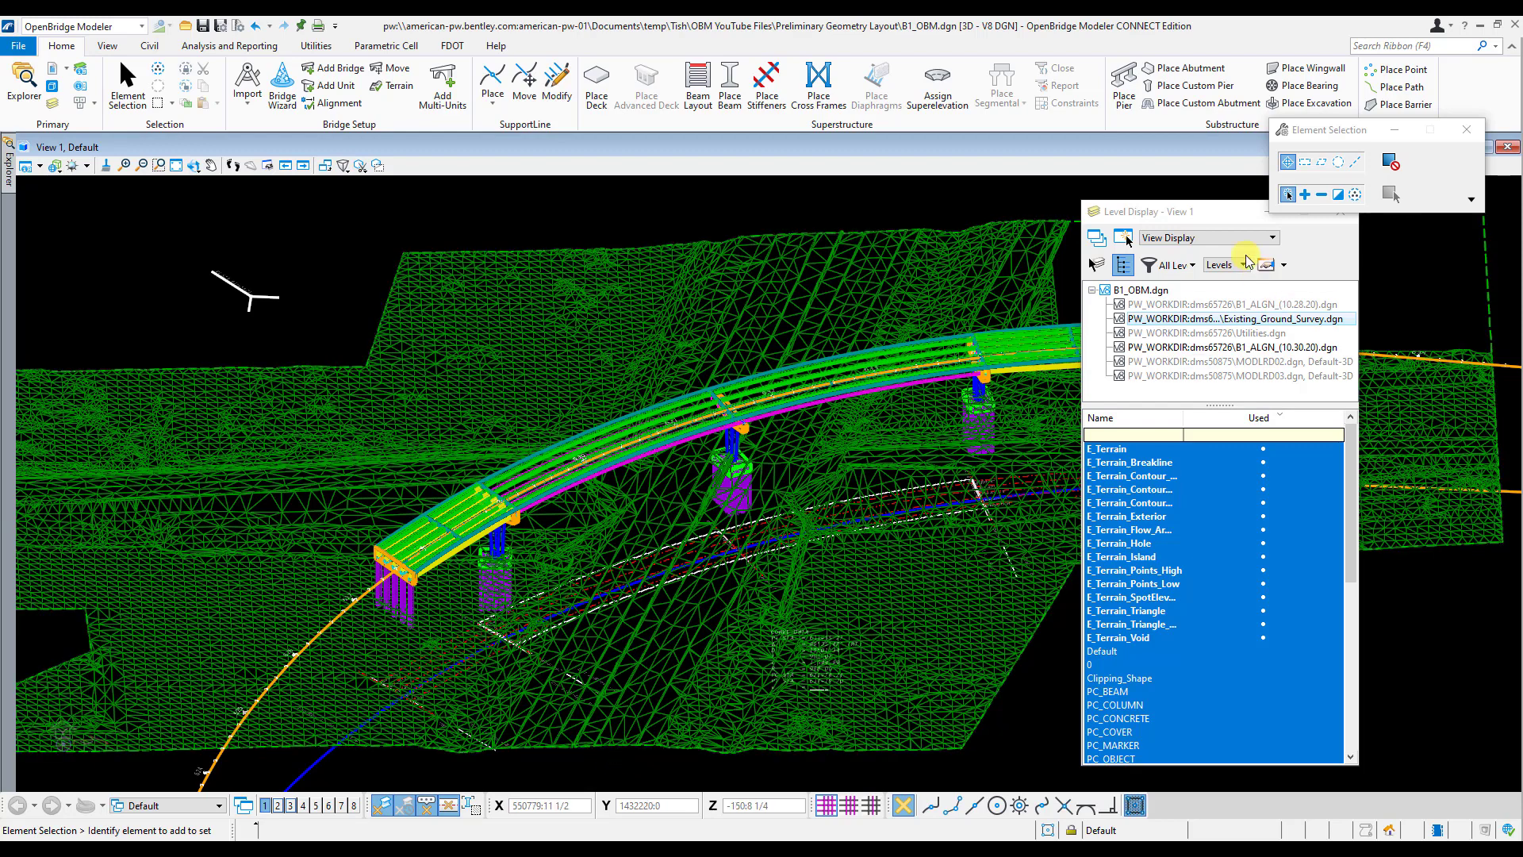
left_click_drag(1308, 216, 1289, 216)
left_click(1323, 211)
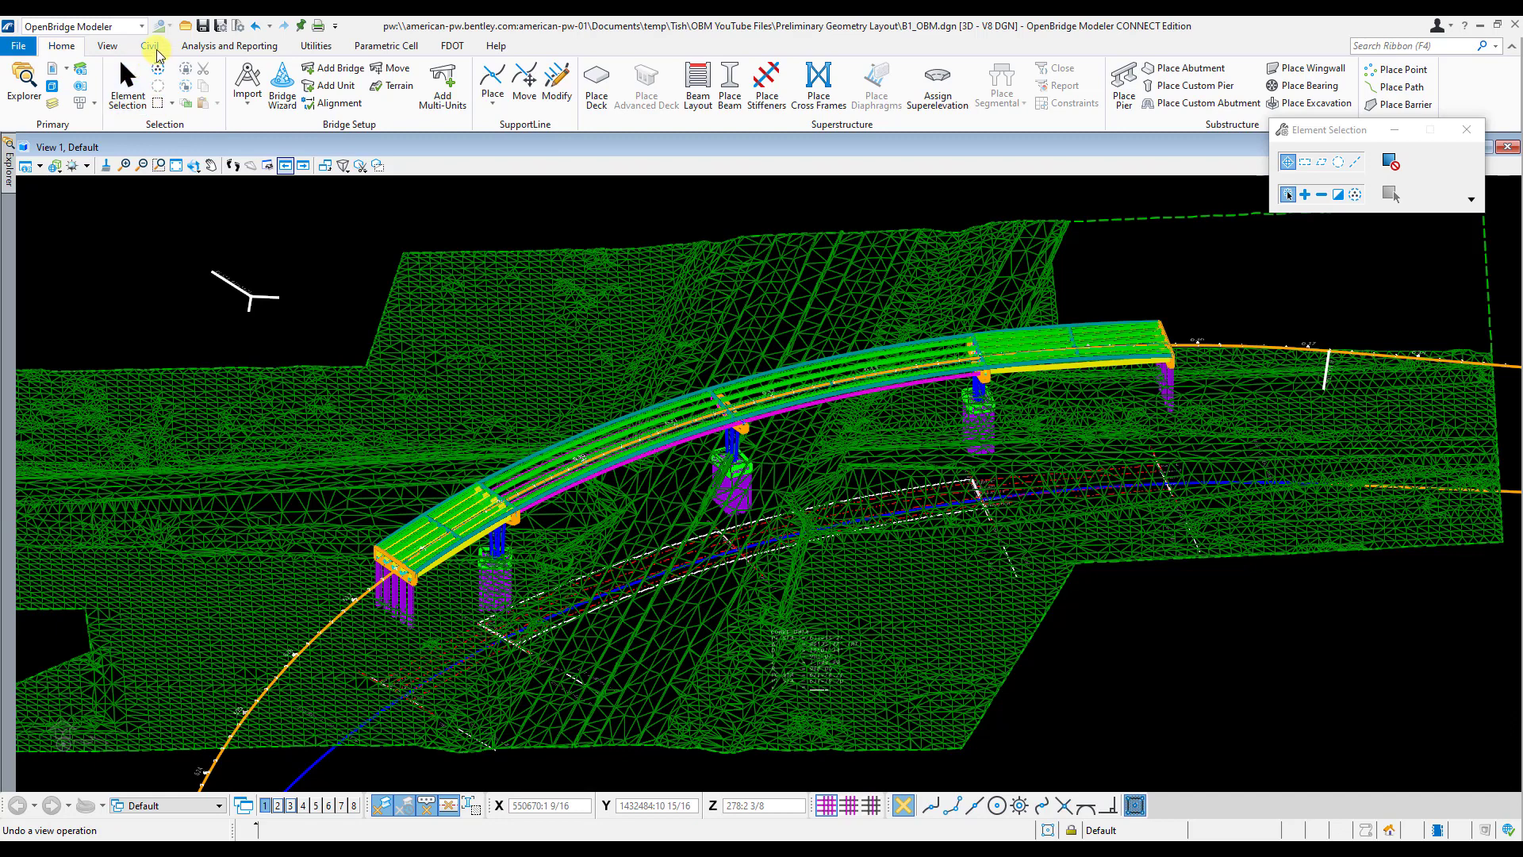
Open View 2 and tile it beside View 1 to make room for a cross-section view.
left_click(151, 46)
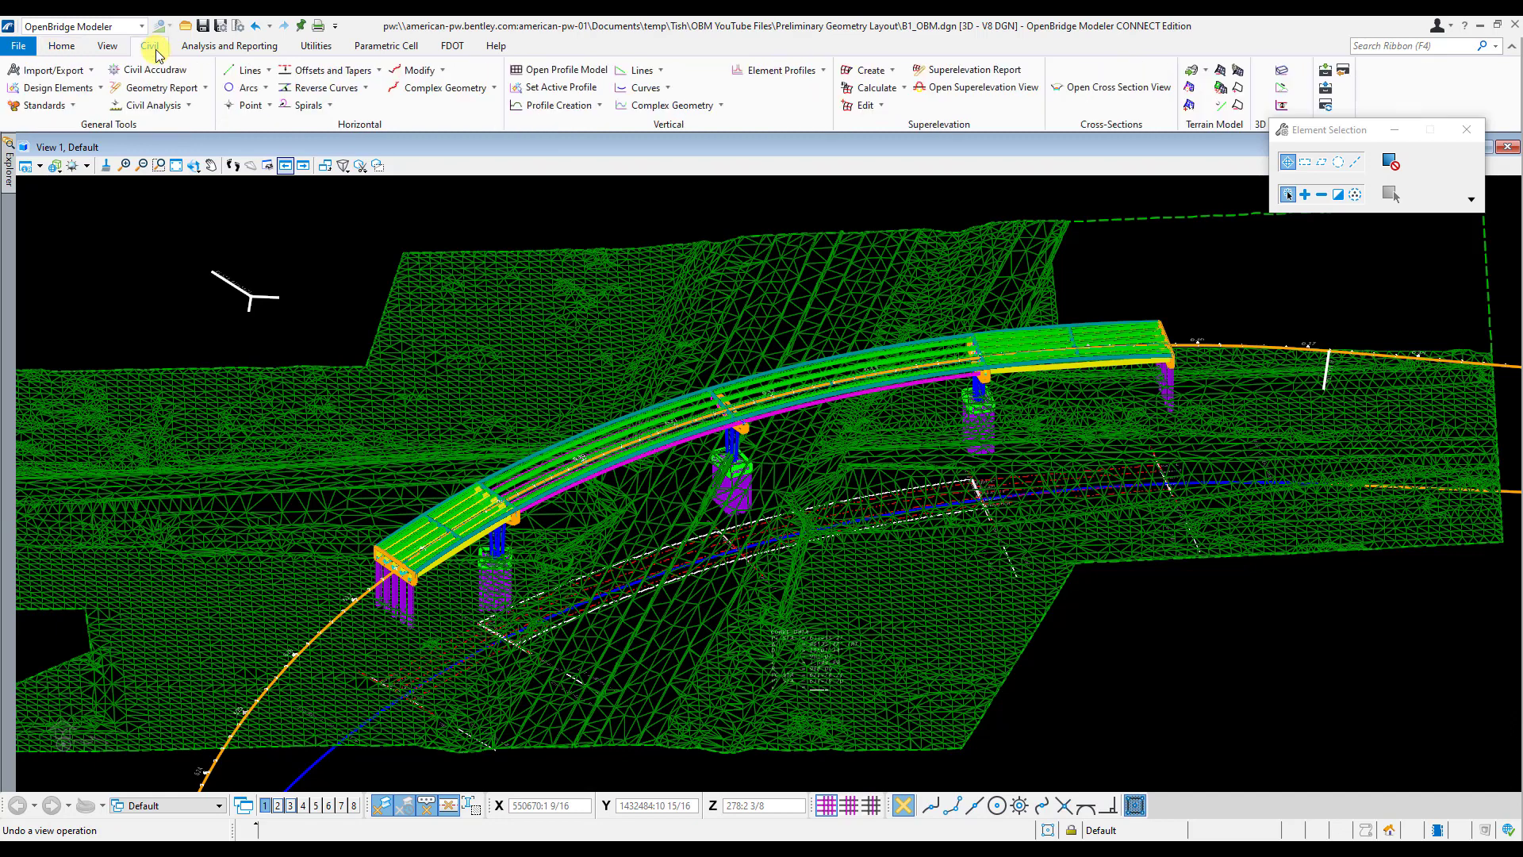
left_click(1091, 90)
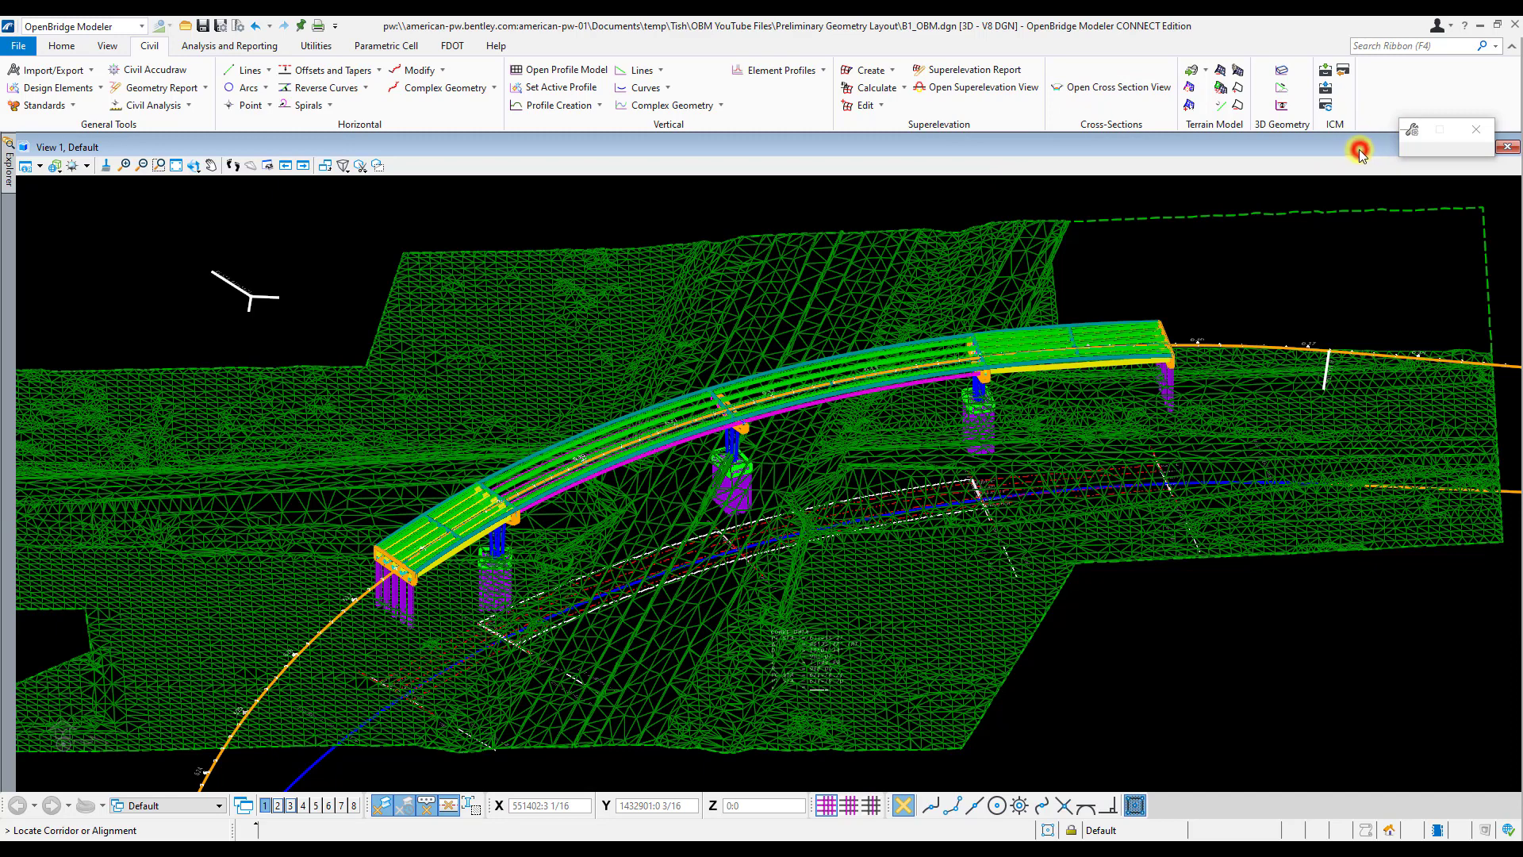
left_click_drag(1361, 149, 1305, 150)
left_click_drag(1182, 149, 476, 149)
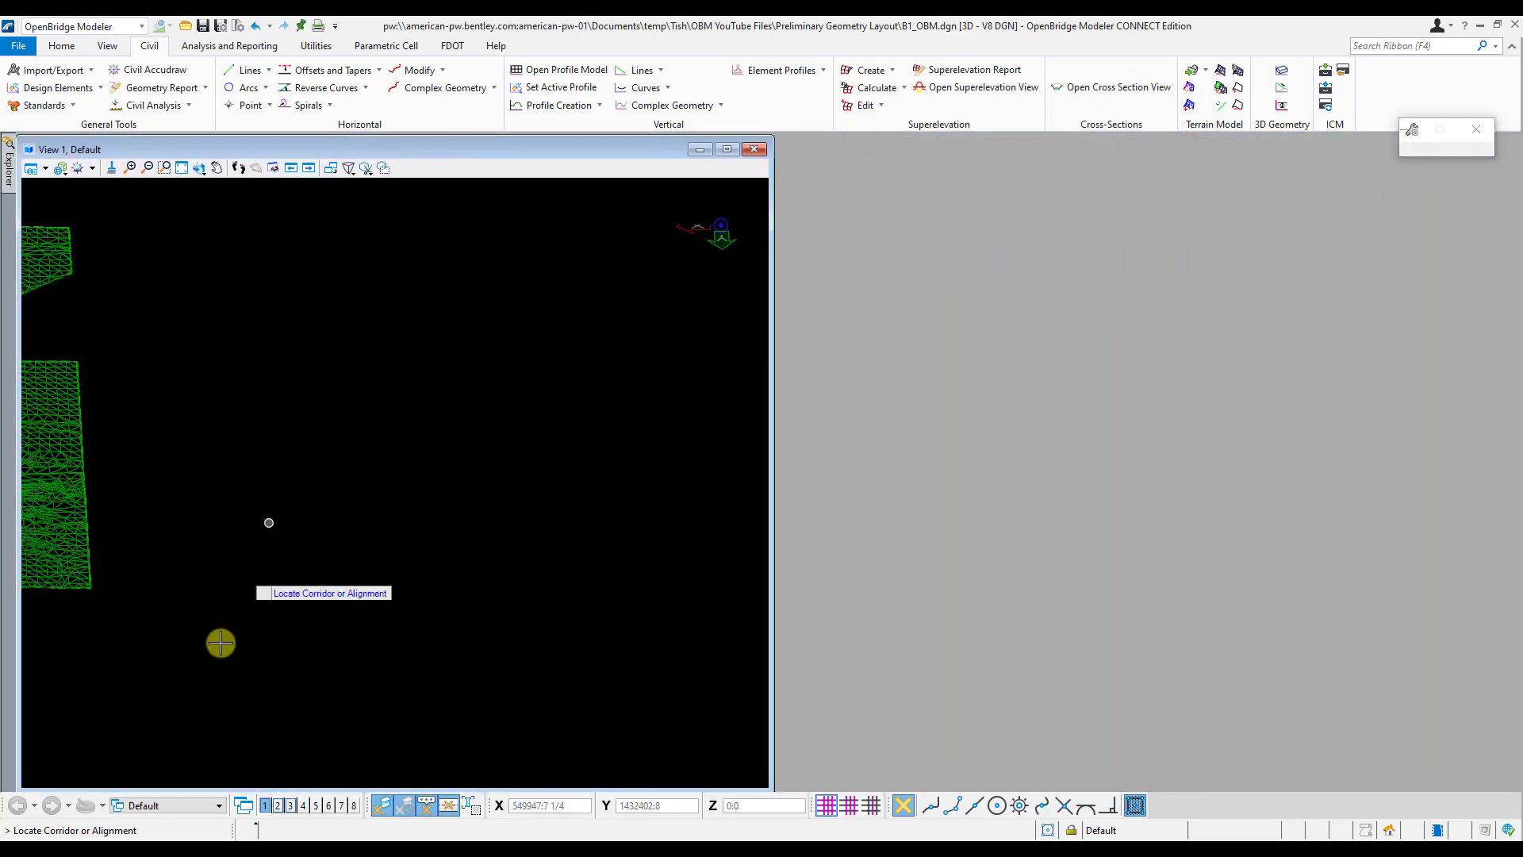
left_click(277, 806)
left_click(107, 46)
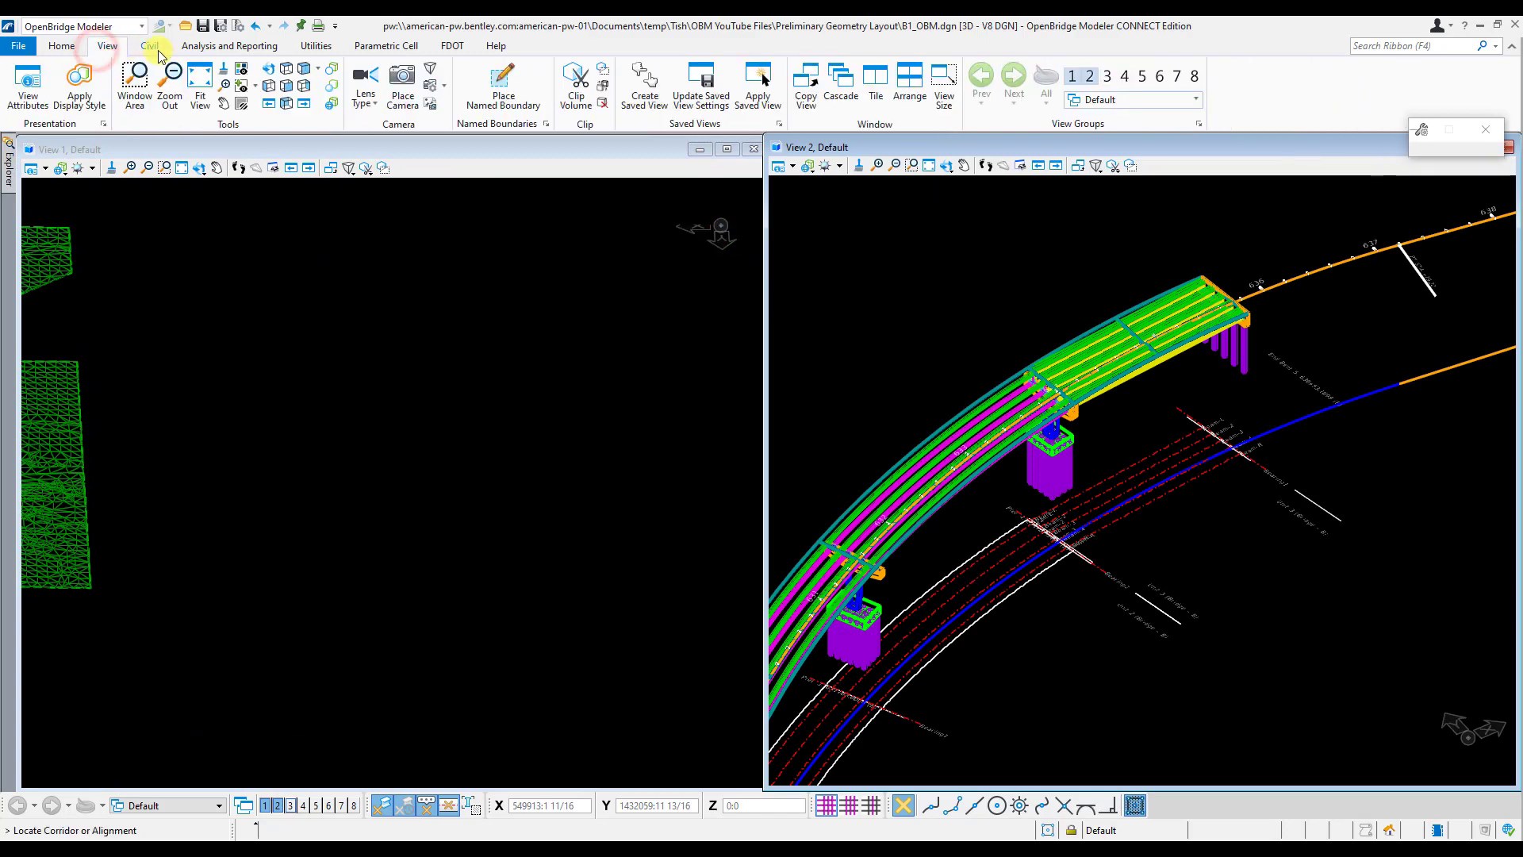
left_click(876, 83)
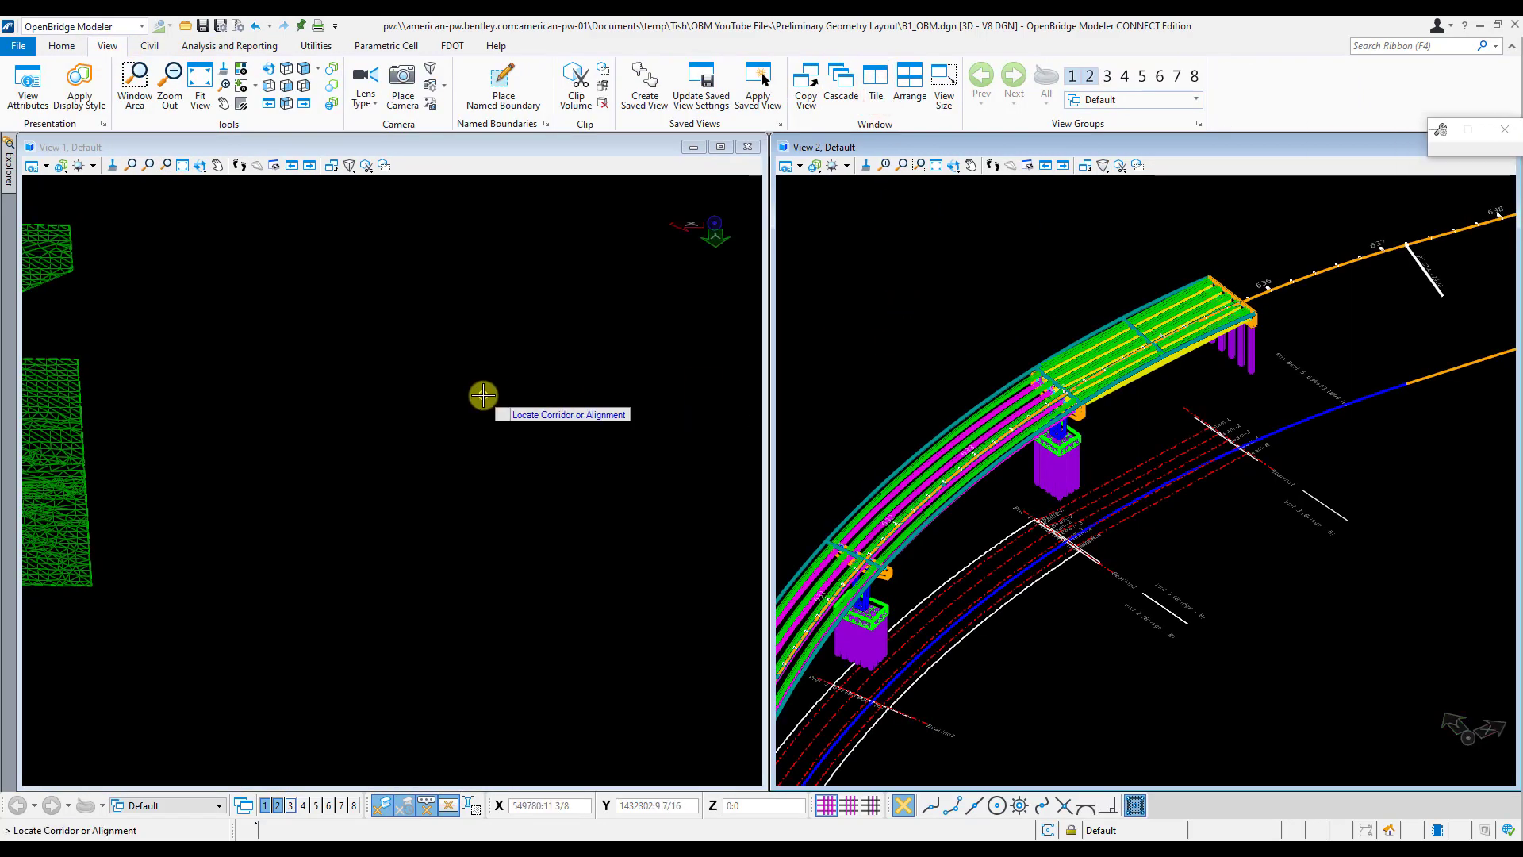
Rotate View 2 and View 1 to the top orientation and frame the whole bridge in View 1.
key("w")
key("t")
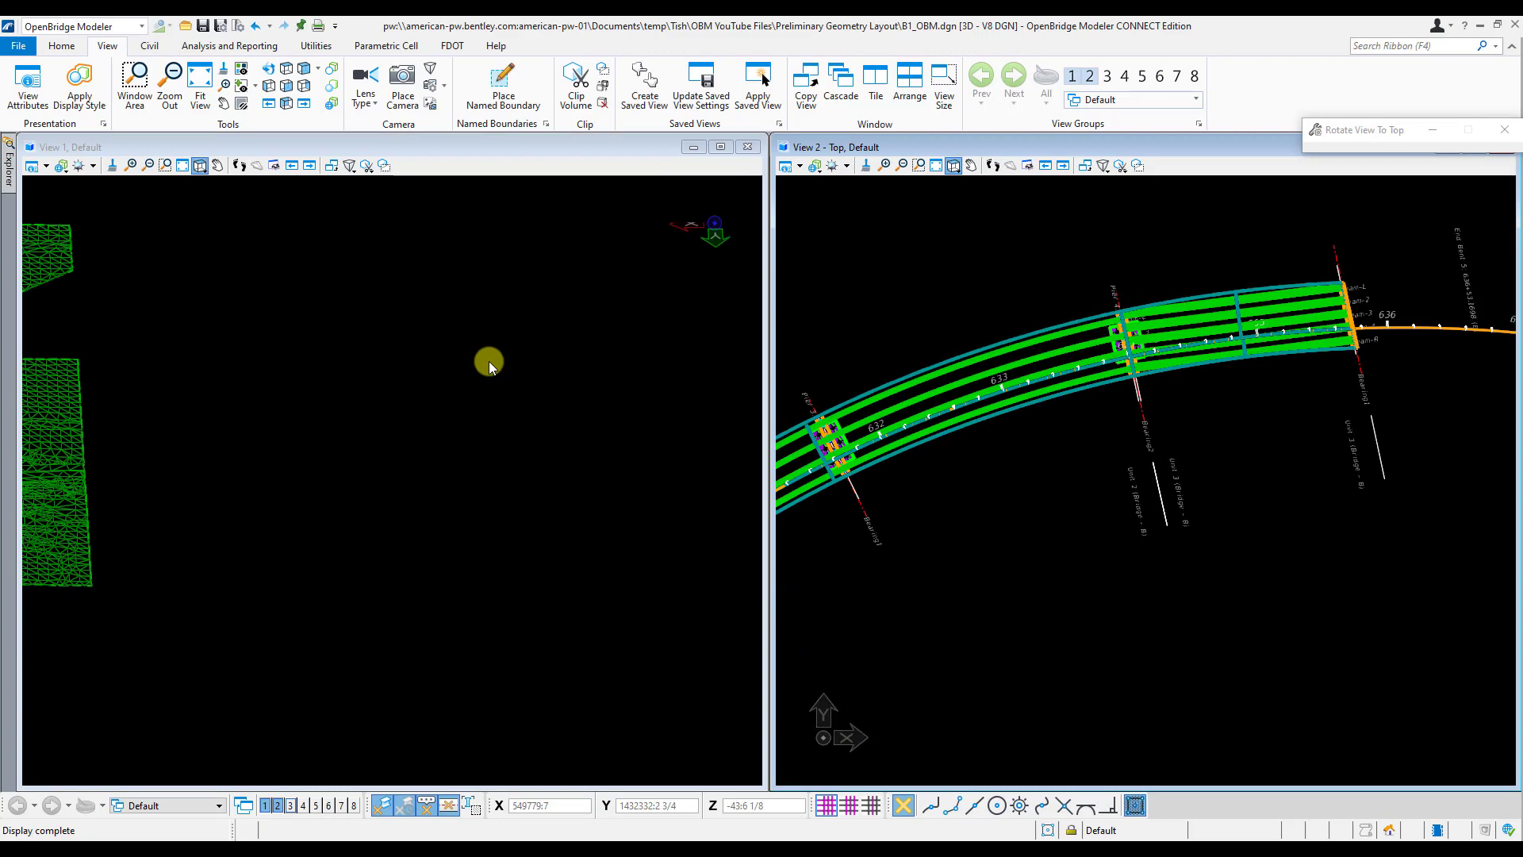
key("Escape")
left_click(489, 361)
key("w")
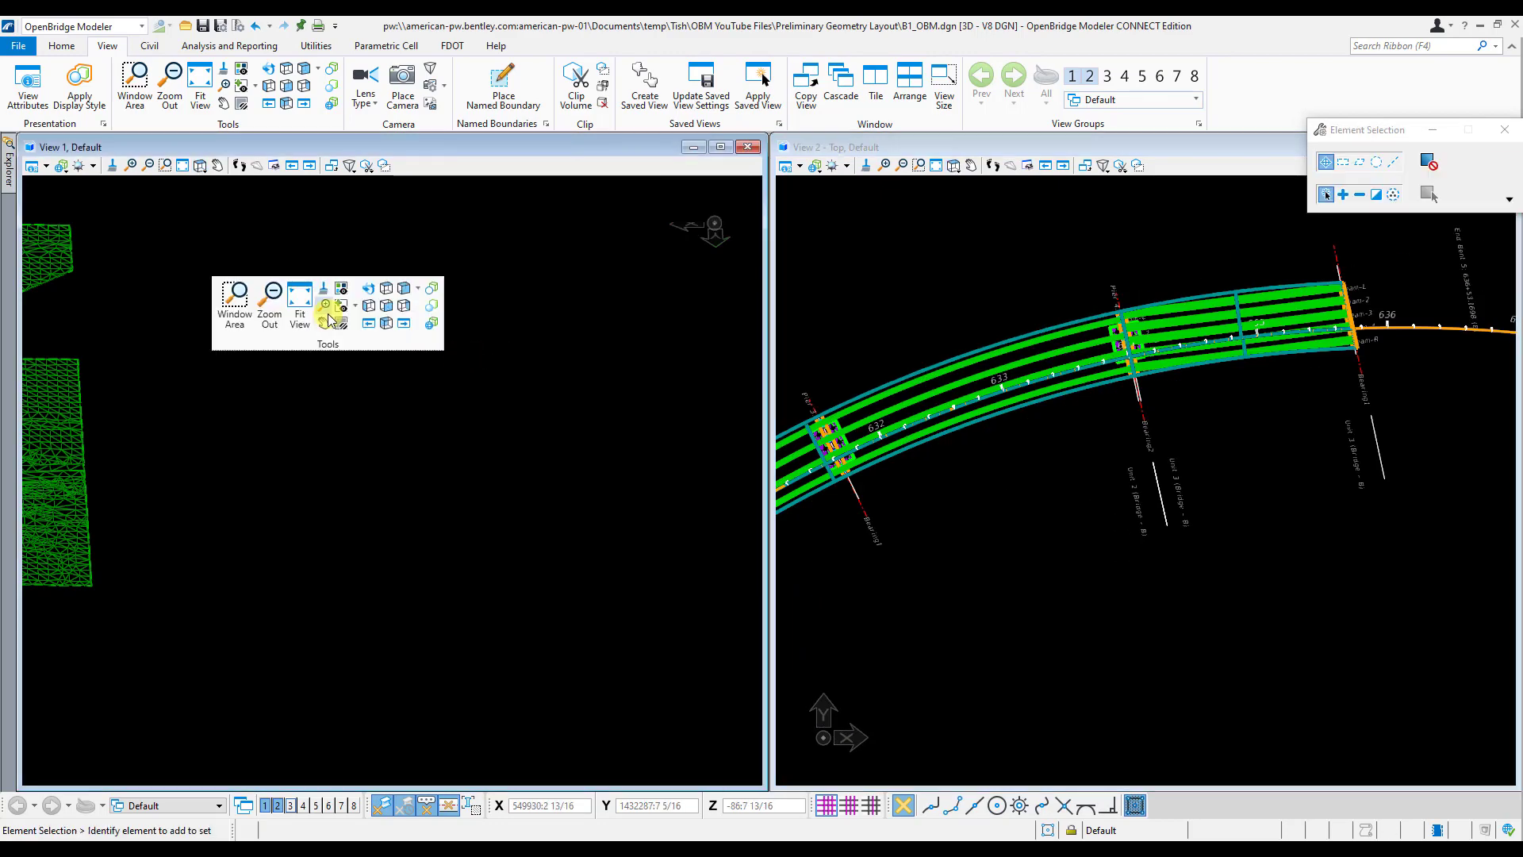
key("t")
left_click(380, 387)
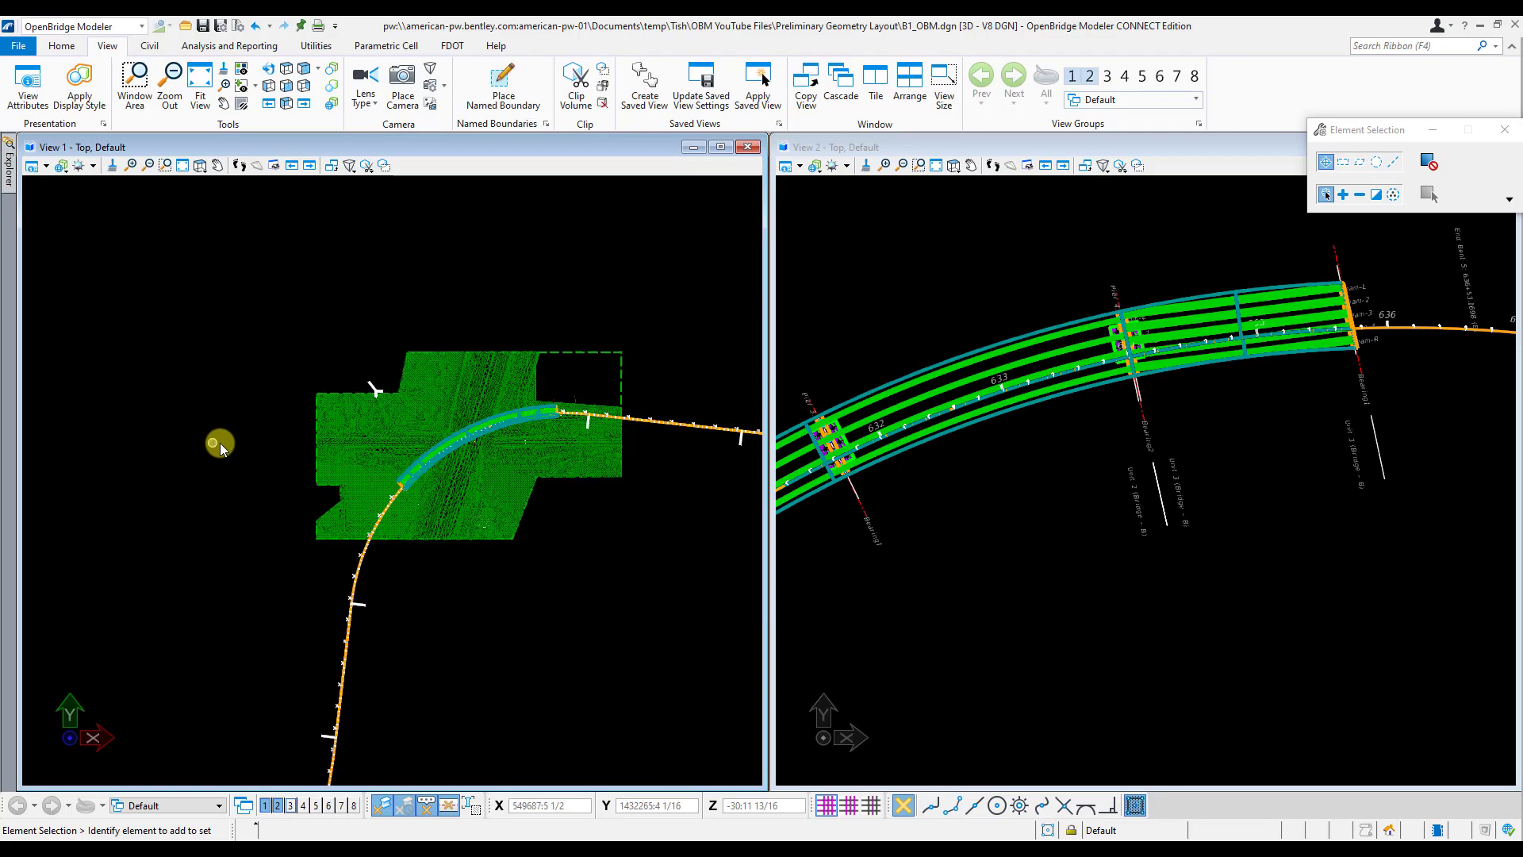
scroll(500, 435, "down", 1)
left_click(642, 283)
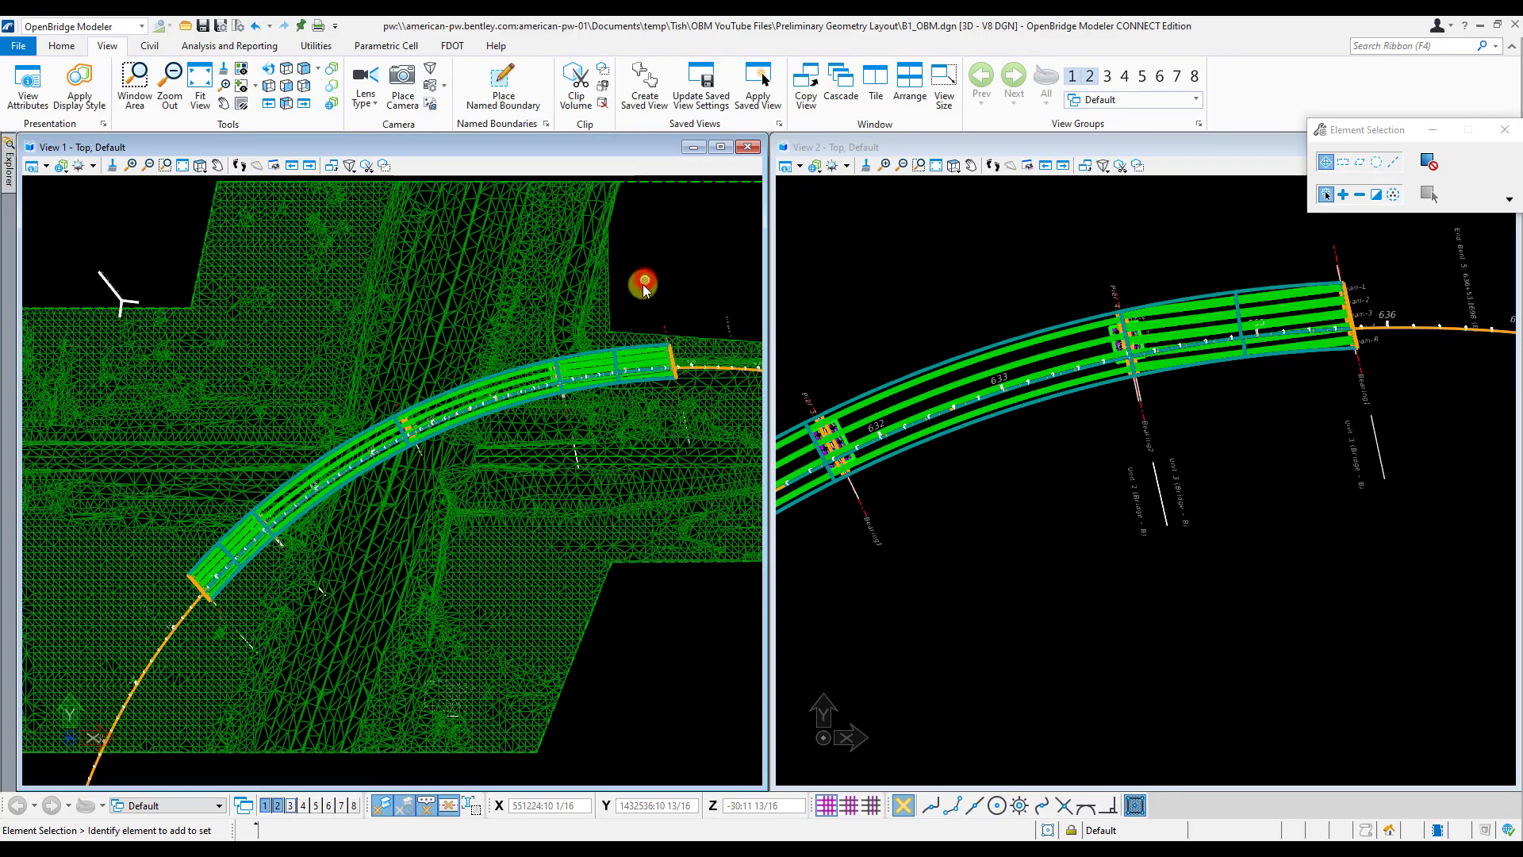
Replace View 2 with View 7 and tile it beside View 1.
left_click(904, 308)
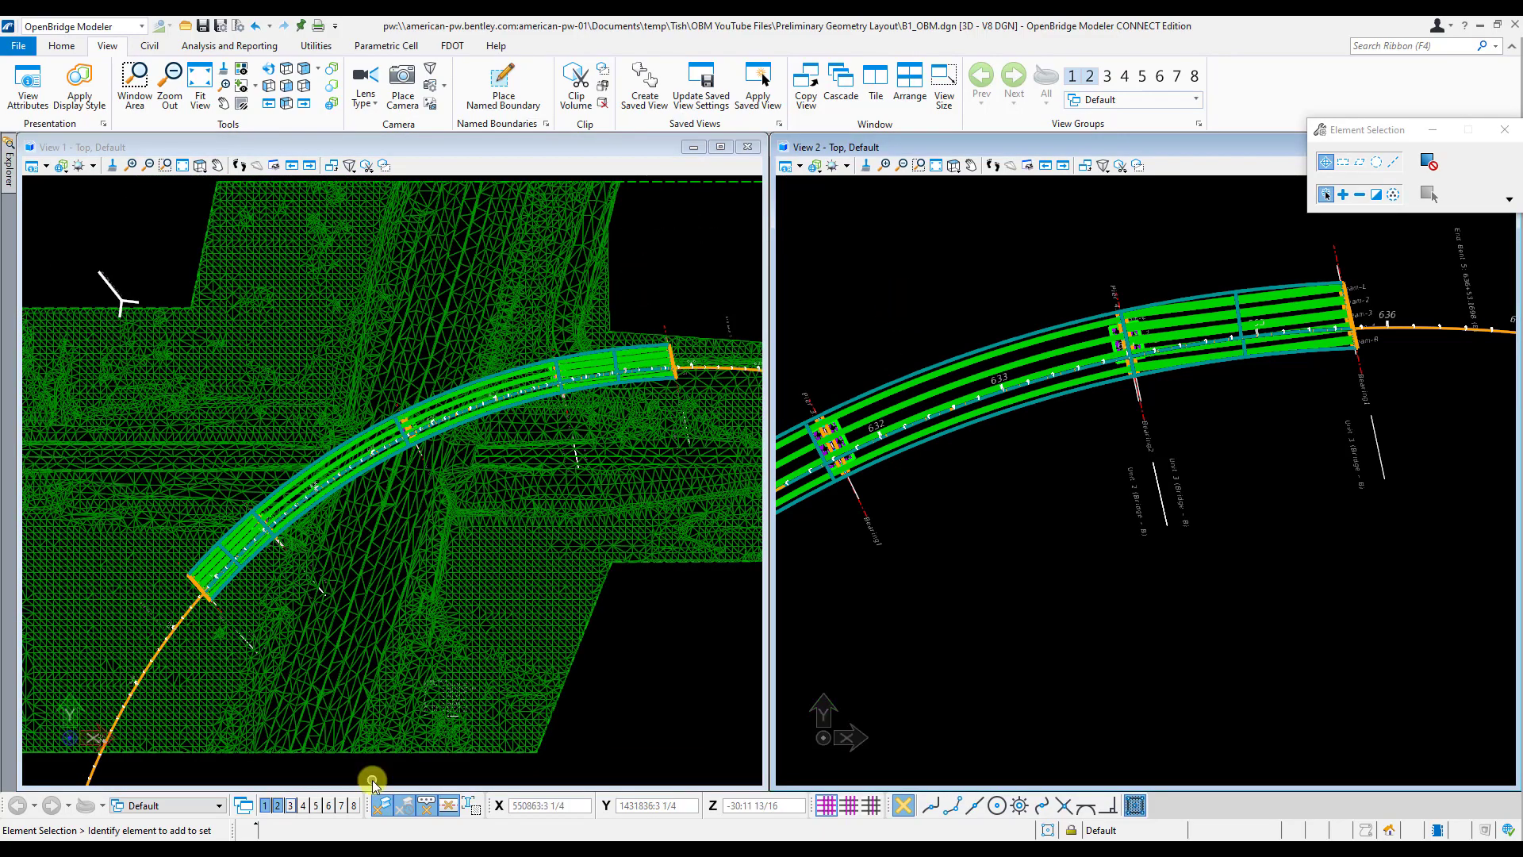
left_click(342, 805)
left_click_drag(354, 476, 1108, 212)
left_click_drag(955, 523, 952, 690)
left_click(281, 805)
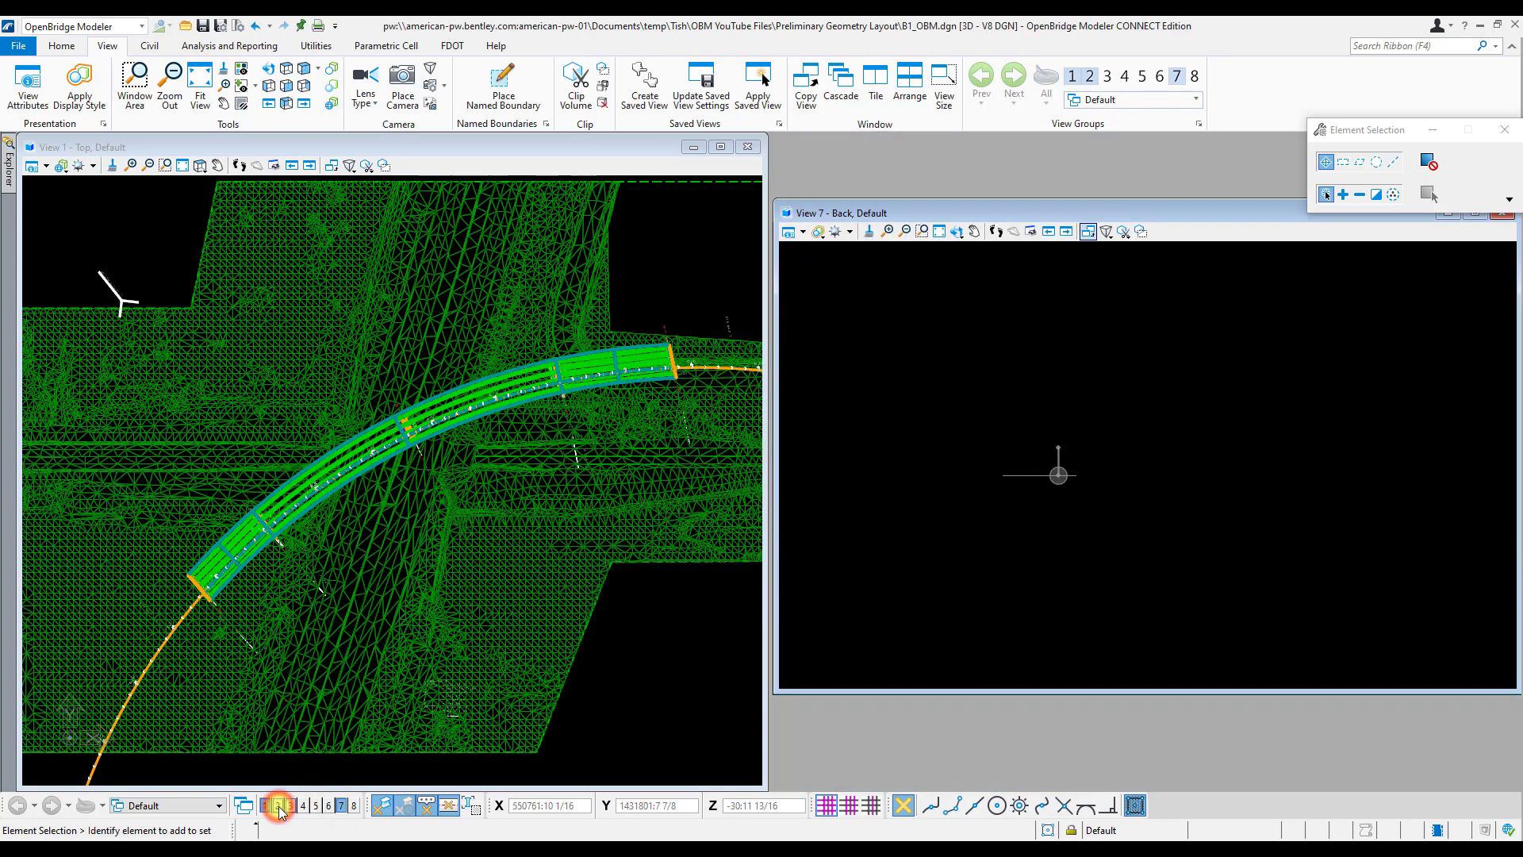
left_click(875, 78)
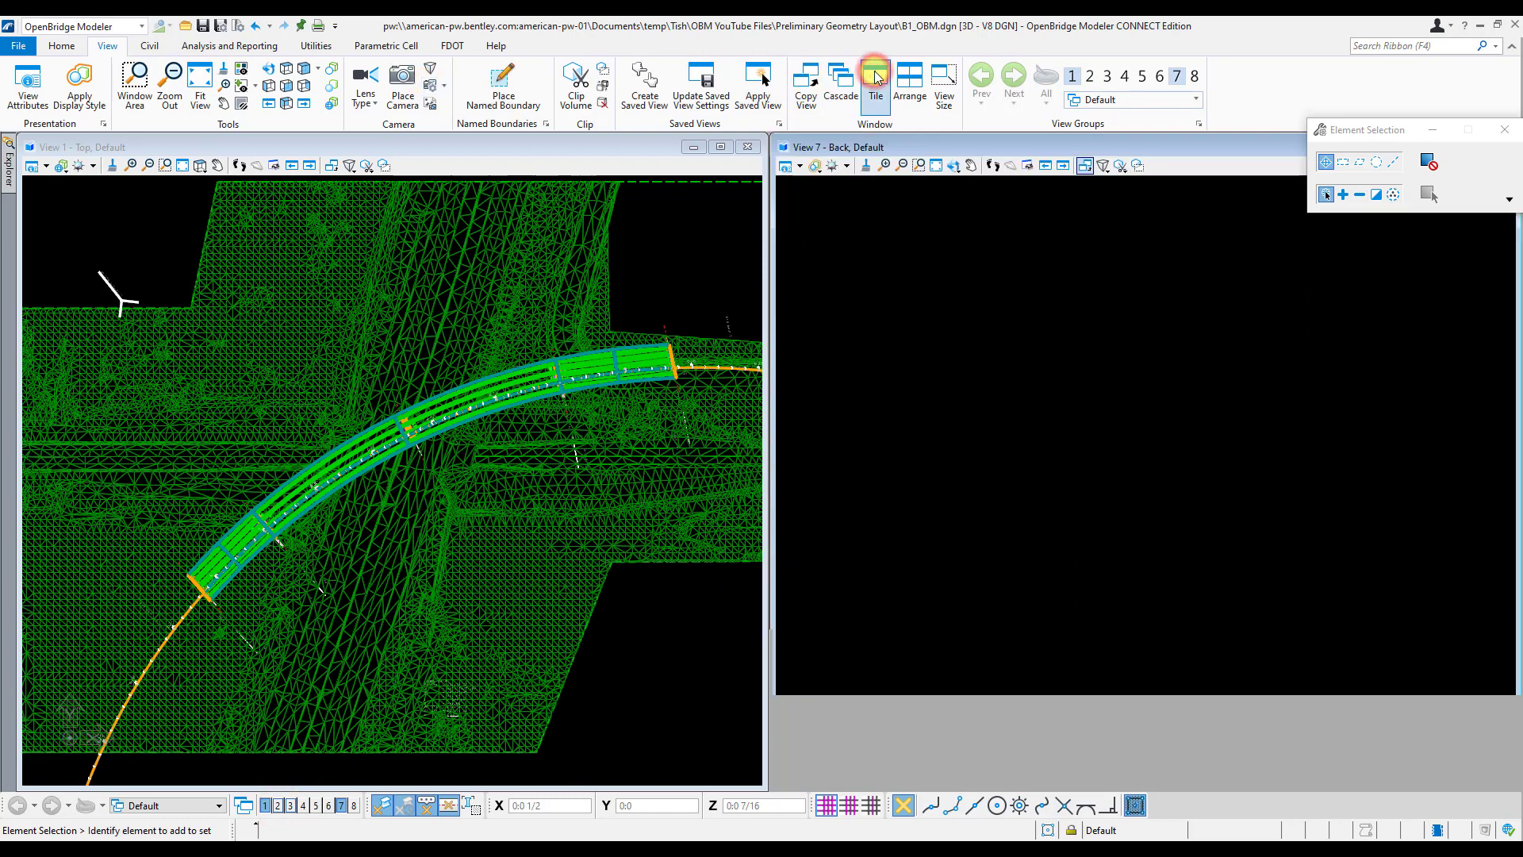
Start a cross-section view along the CL_FLYOVER alignment, placing the left offset at about -37:11 1/2 and the right offset at about 17:5.
left_click(130, 246)
left_click(167, 165)
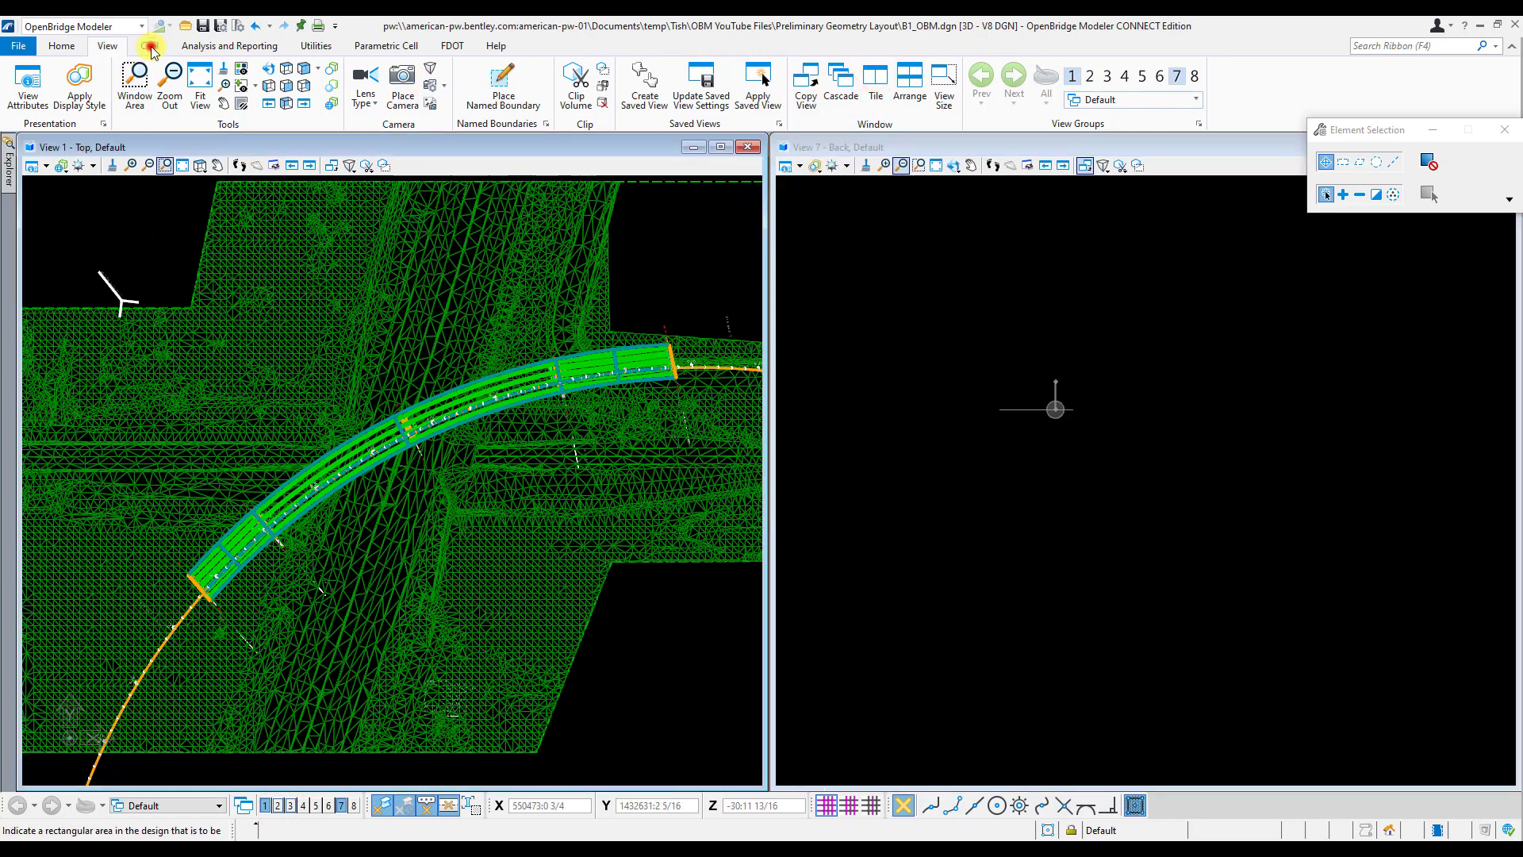
left_click(149, 45)
left_click(1080, 93)
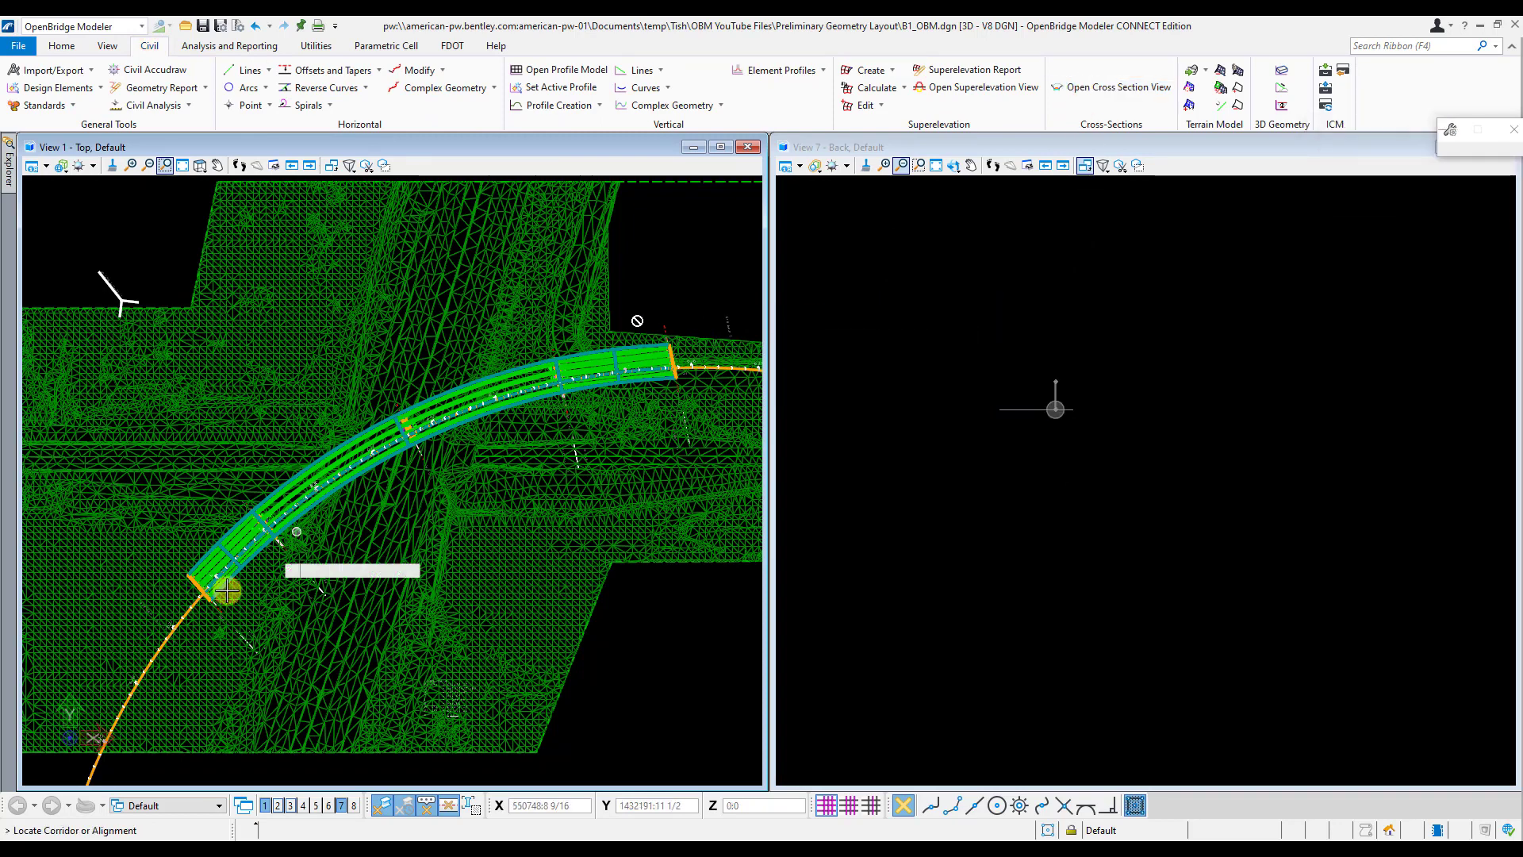
left_click(178, 624)
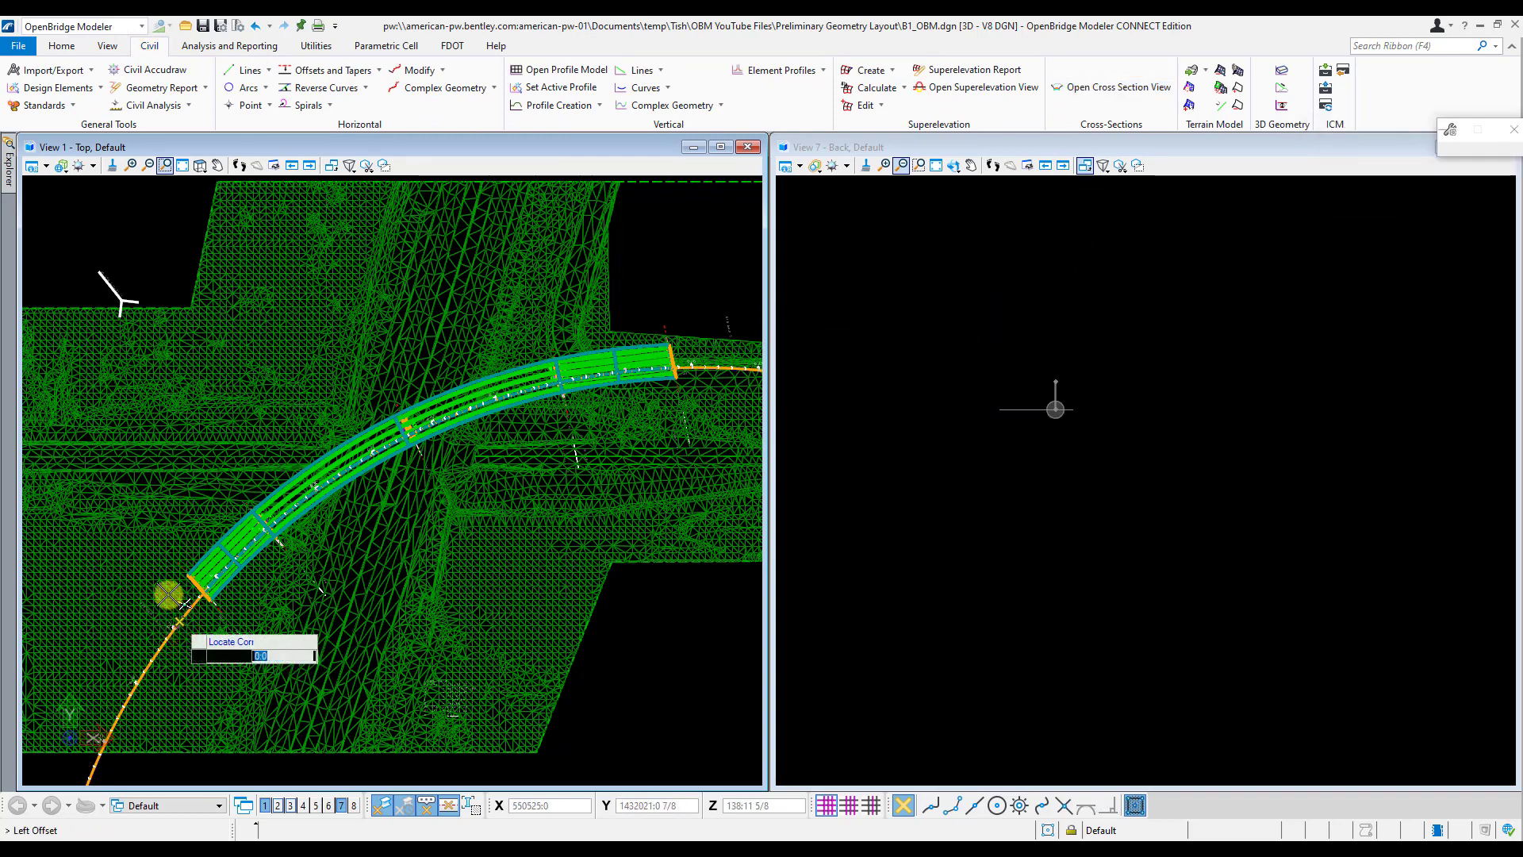
scroll(155, 586, "up", 5)
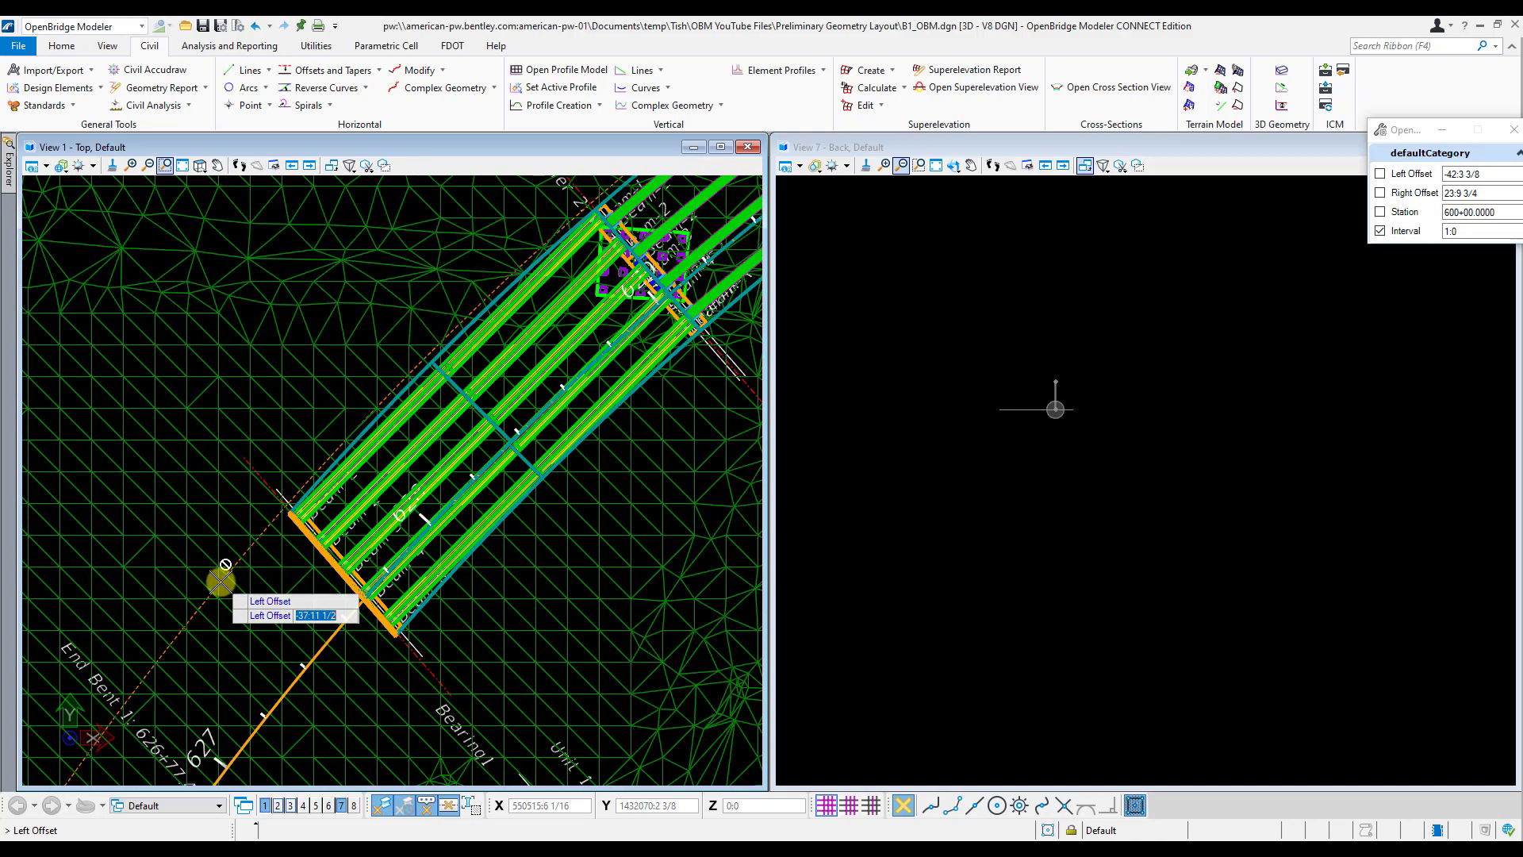
left_click(220, 583)
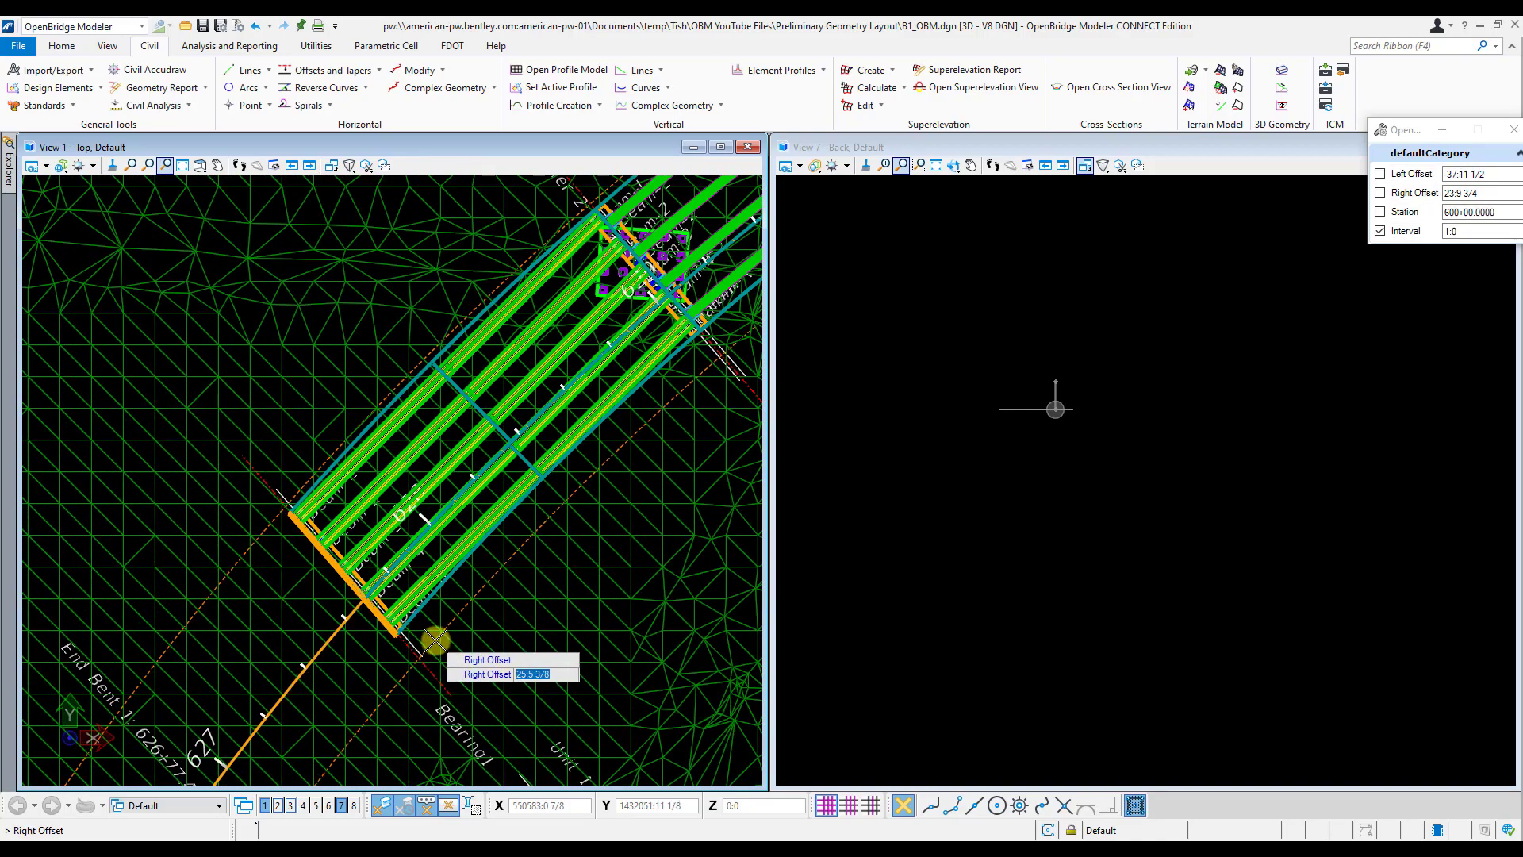
scroll(437, 640, "up", 2)
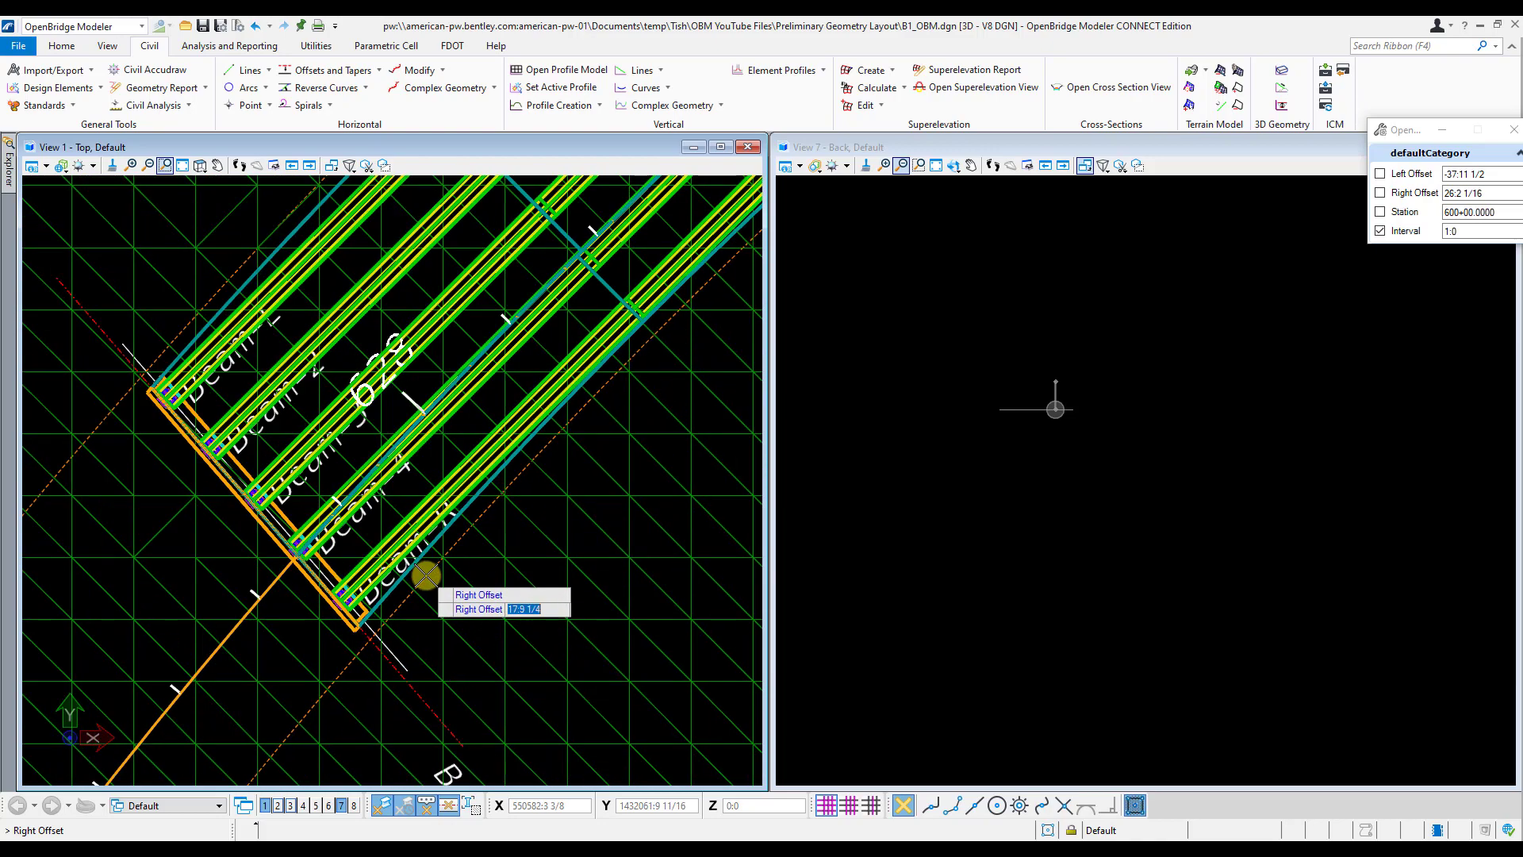
left_click(425, 572)
Set the cross section's start at about station 630+44.3240 between labels 630 and 631, accept the 1:0 interval, and display it in View 7.
scroll(425, 573, "down", 4)
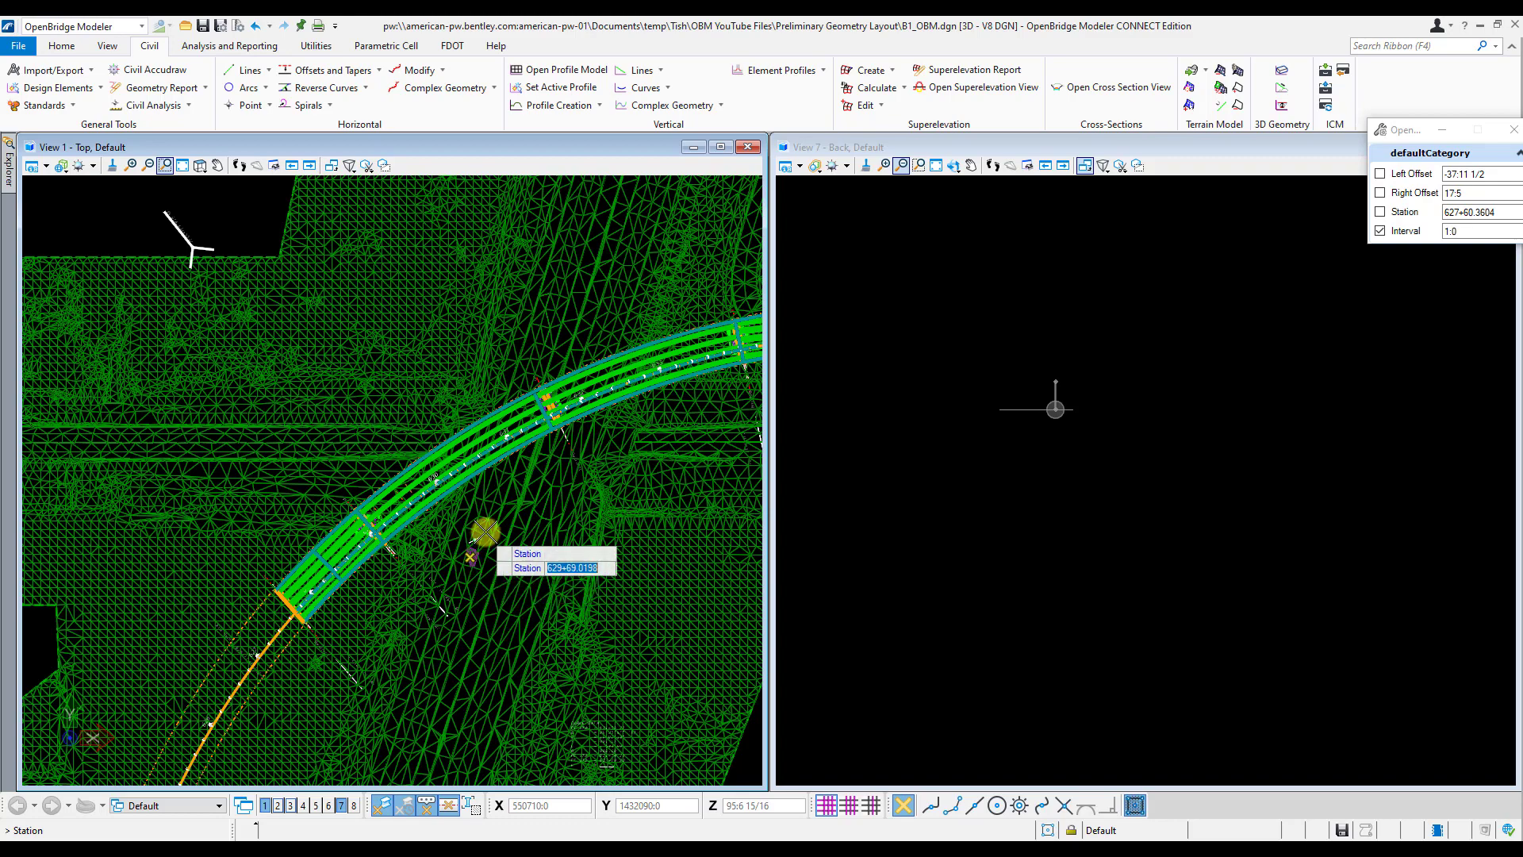
scroll(480, 505, "up", 2)
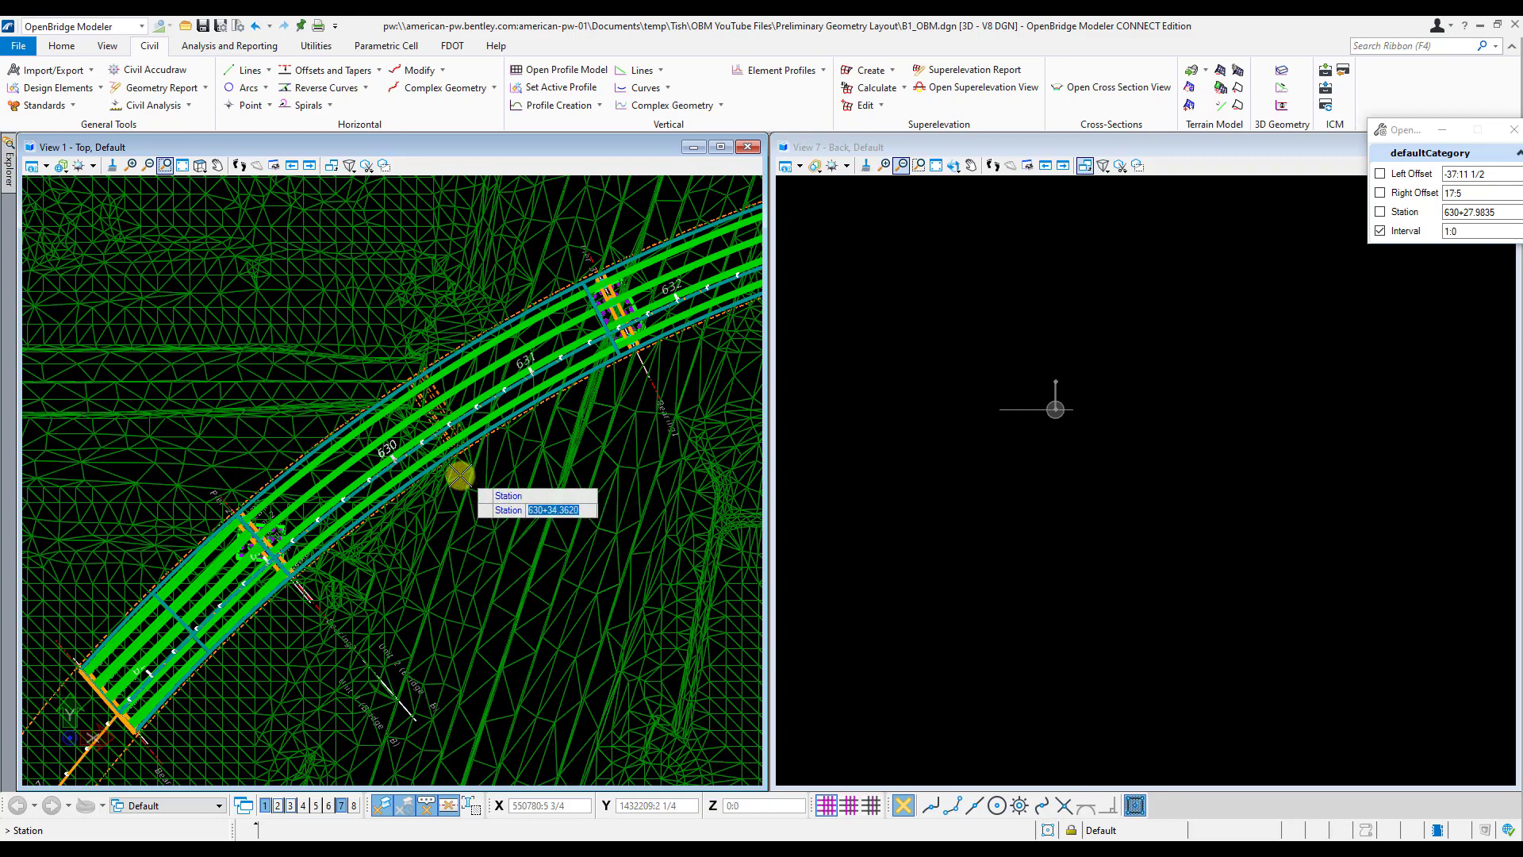
scroll(463, 472, "up", 1)
scroll(464, 470, "up", 2)
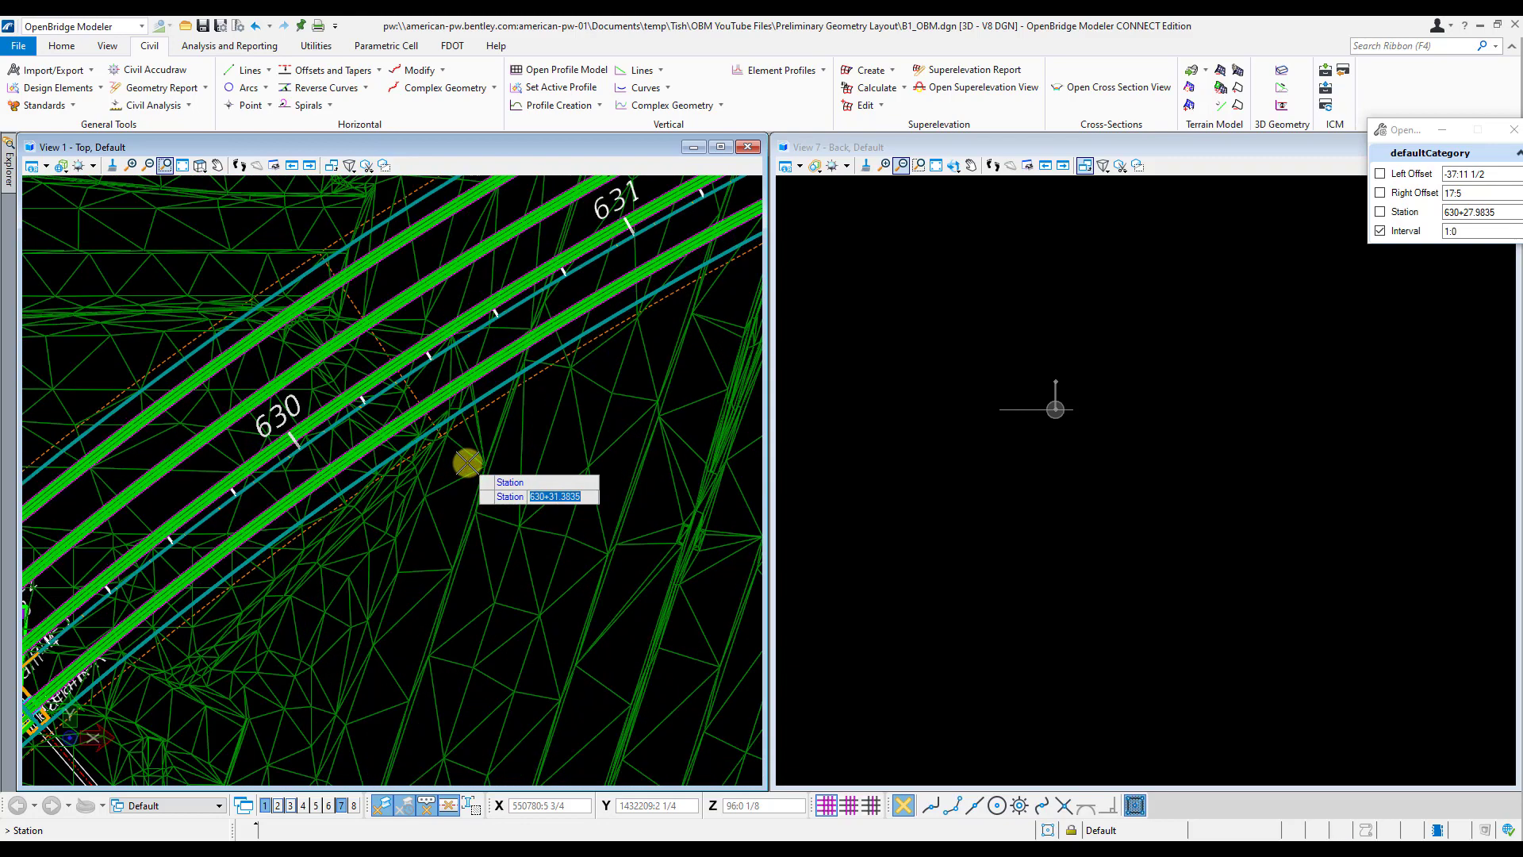
scroll(470, 462, "up", 1)
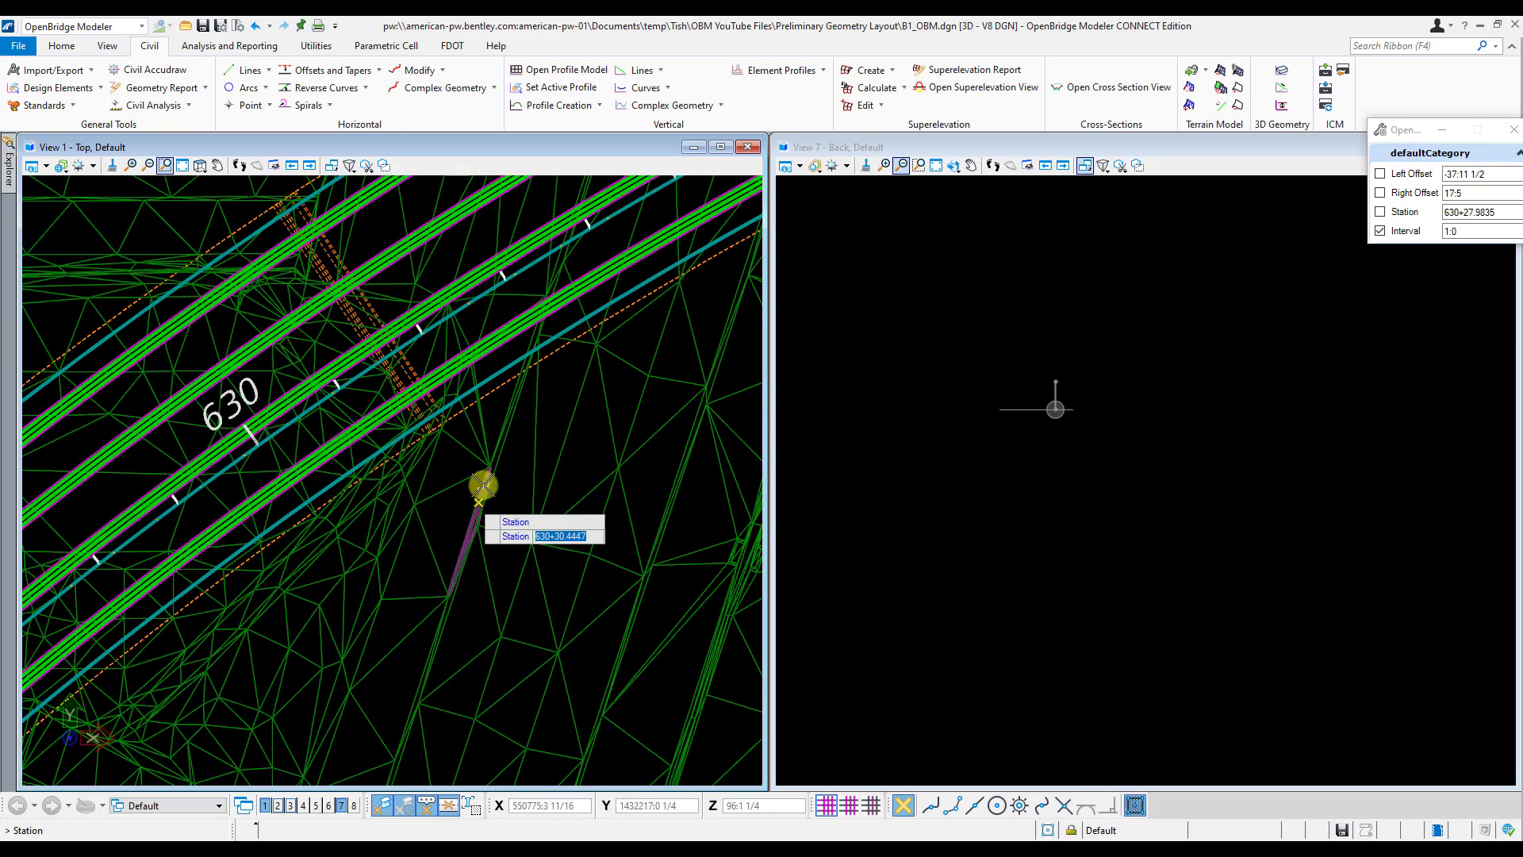
left_click(493, 407)
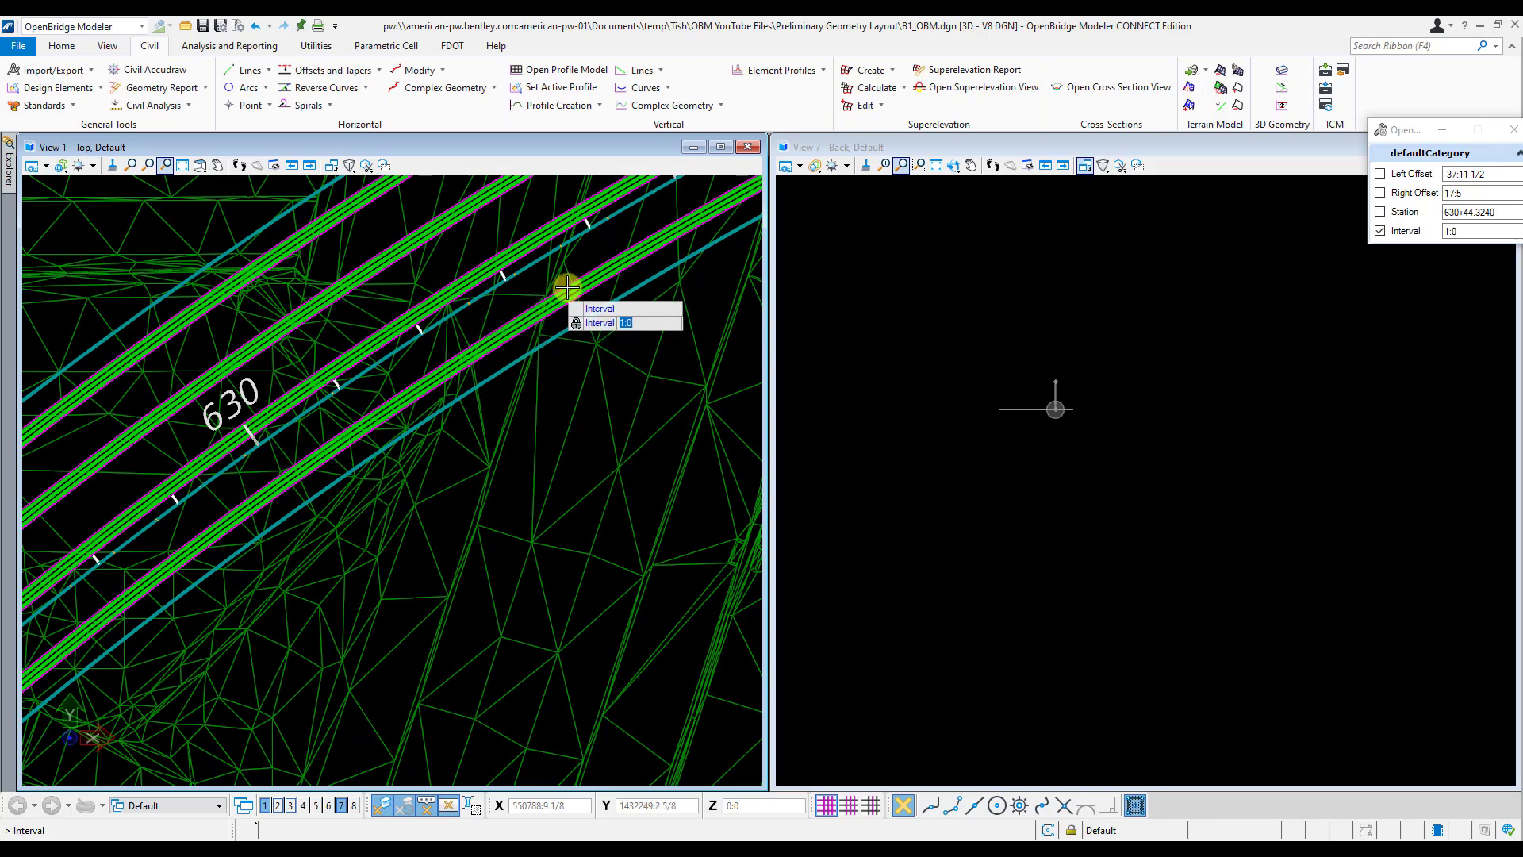
scroll(279, 625, "down", 2)
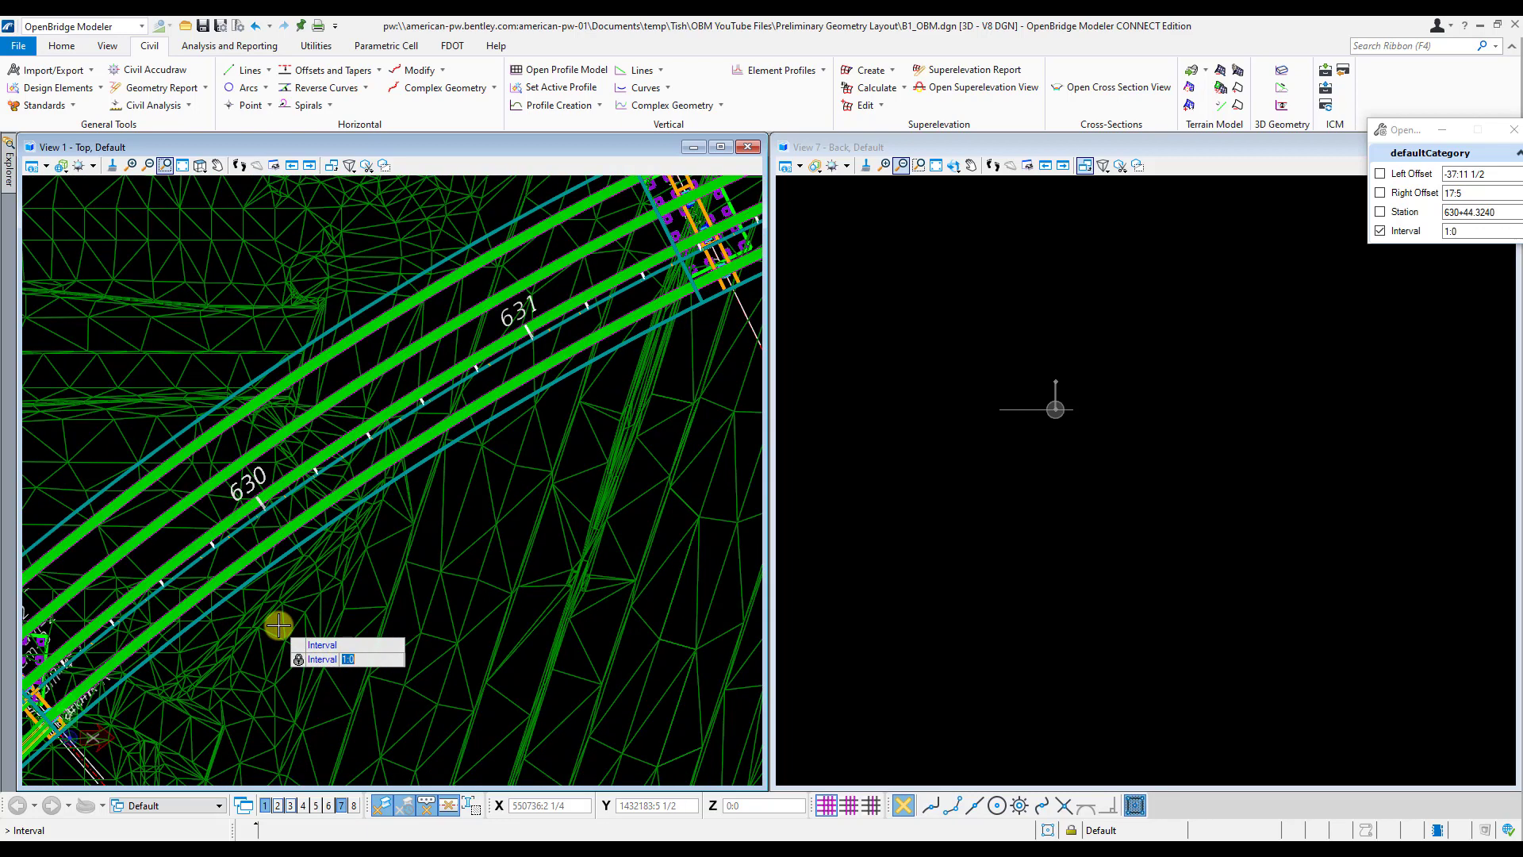
left_click_drag(1403, 128, 1271, 163)
left_click(554, 463)
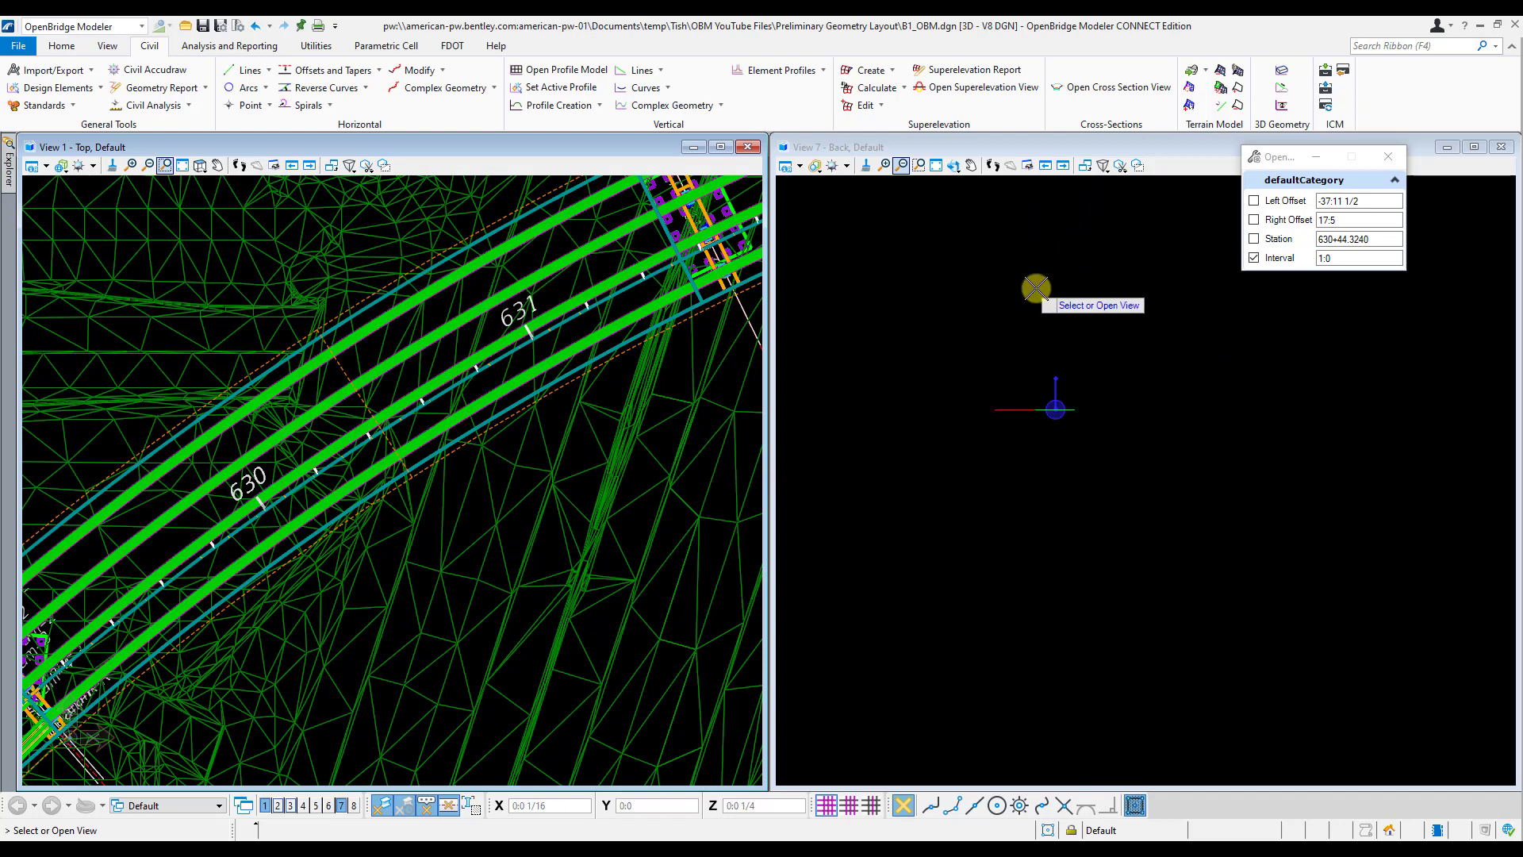
left_click(1038, 289)
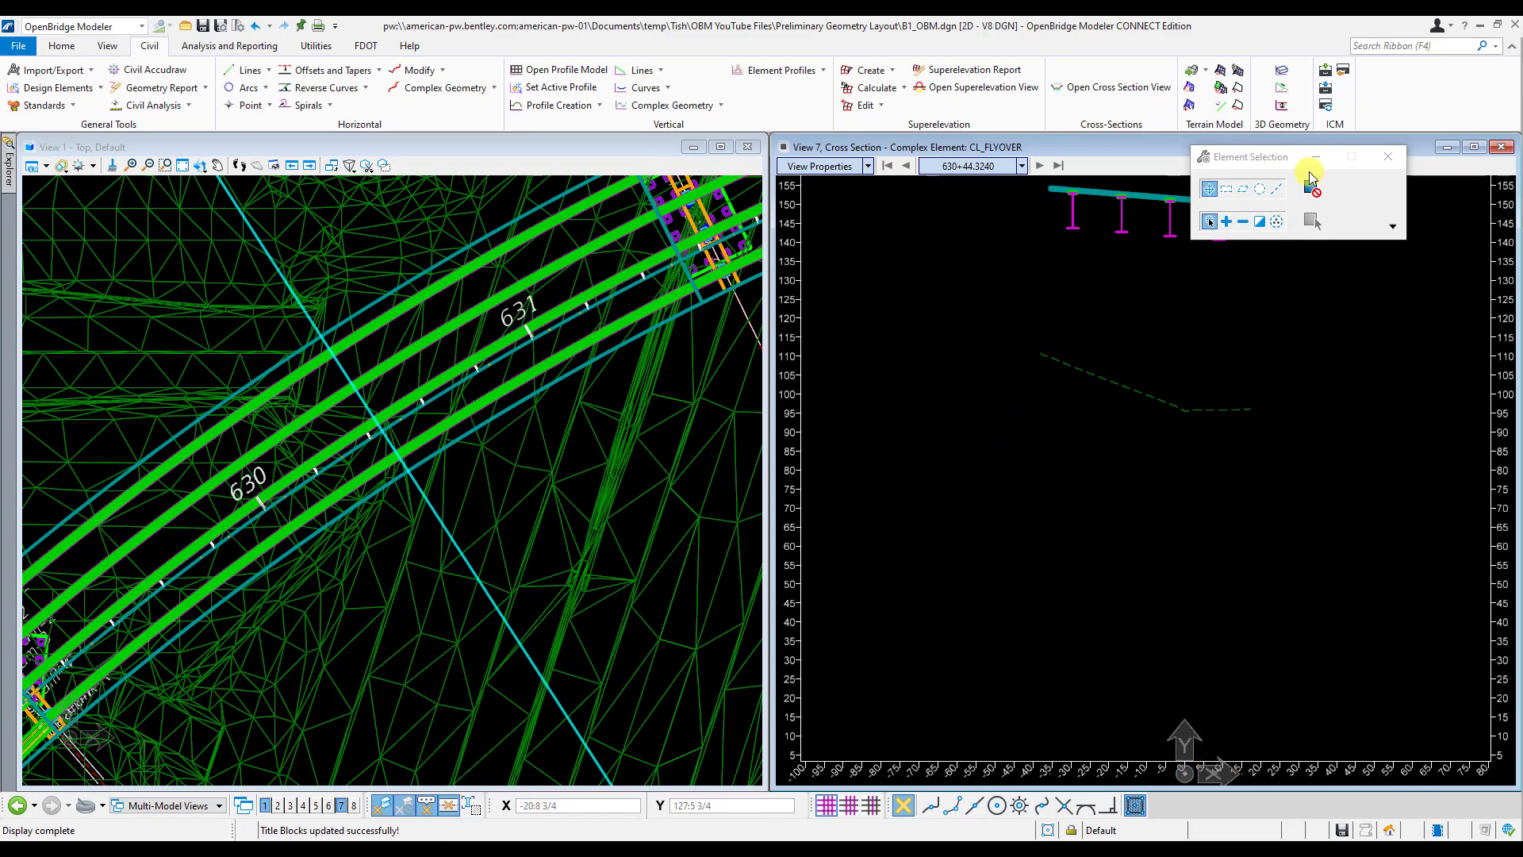
Advance the View 7 cross section one interval to station 630+45.3240 and examine the girders above the existing ground.
left_click_drag(1277, 162, 1338, 90)
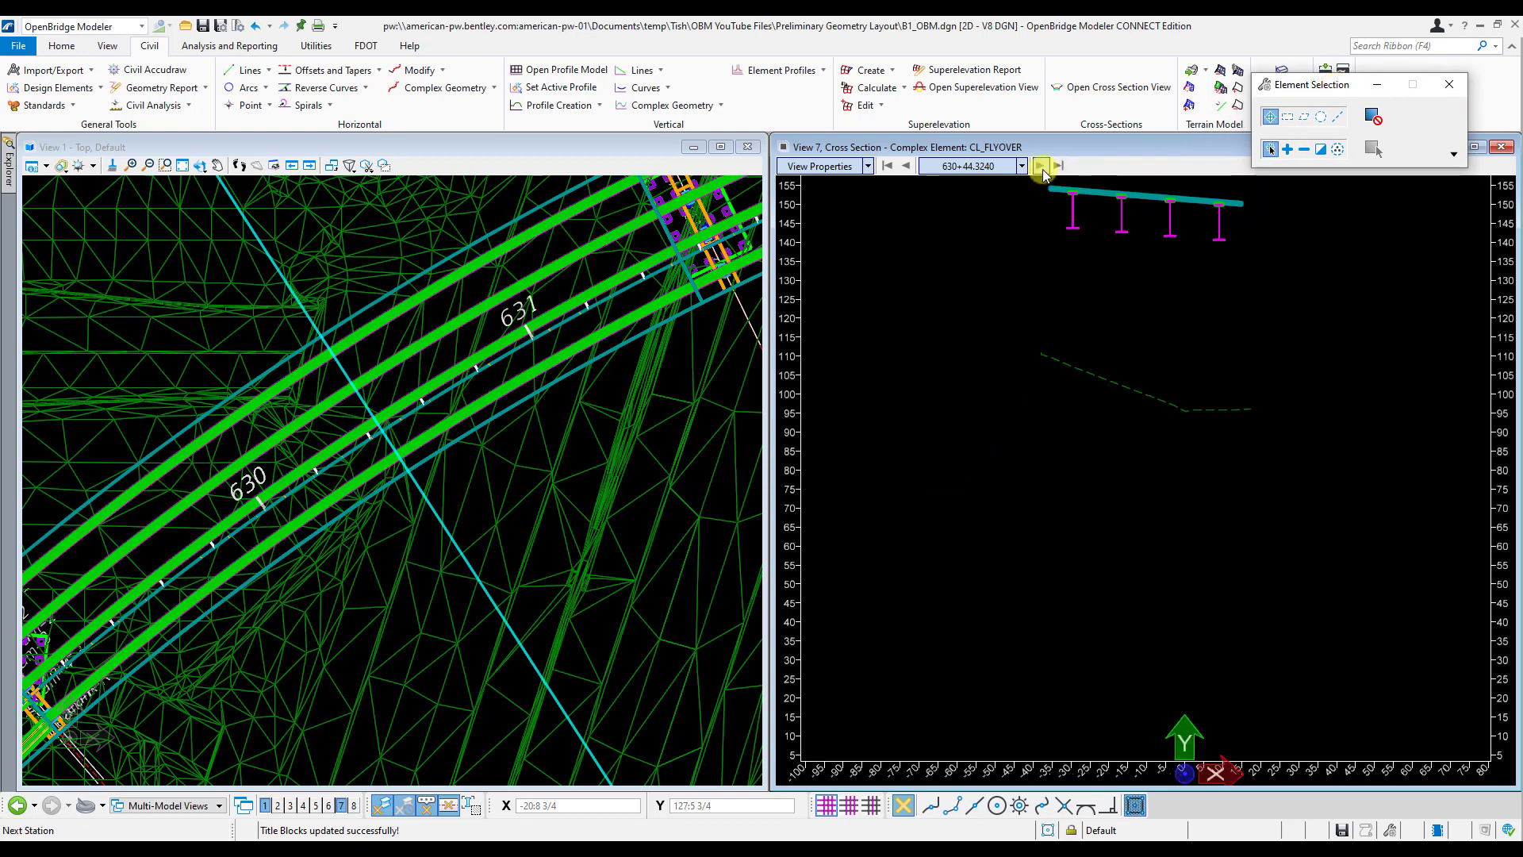
left_click(1043, 167)
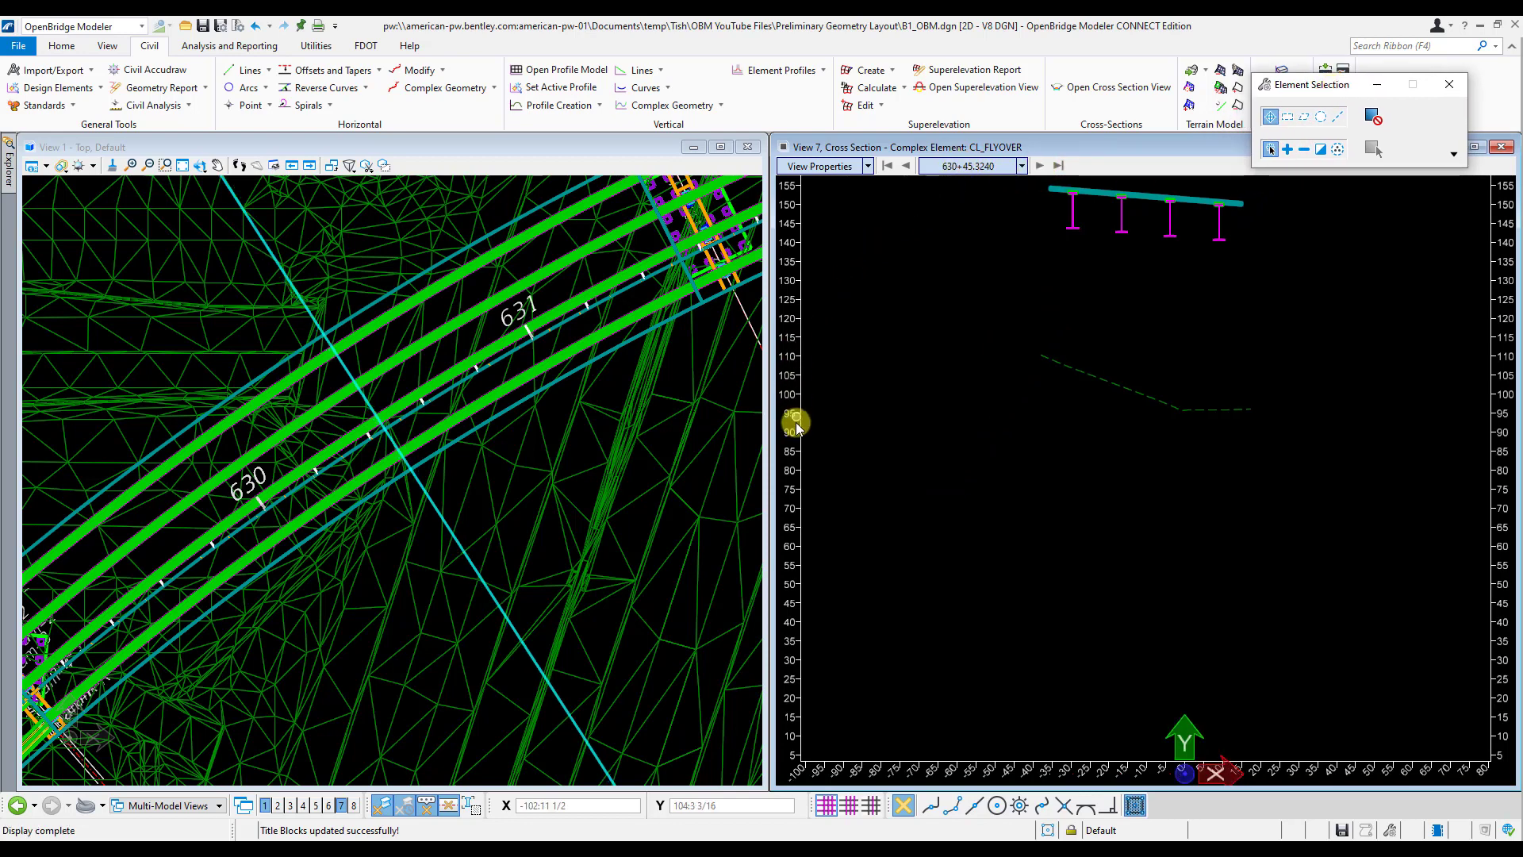
scroll(1209, 247, "up", 2)
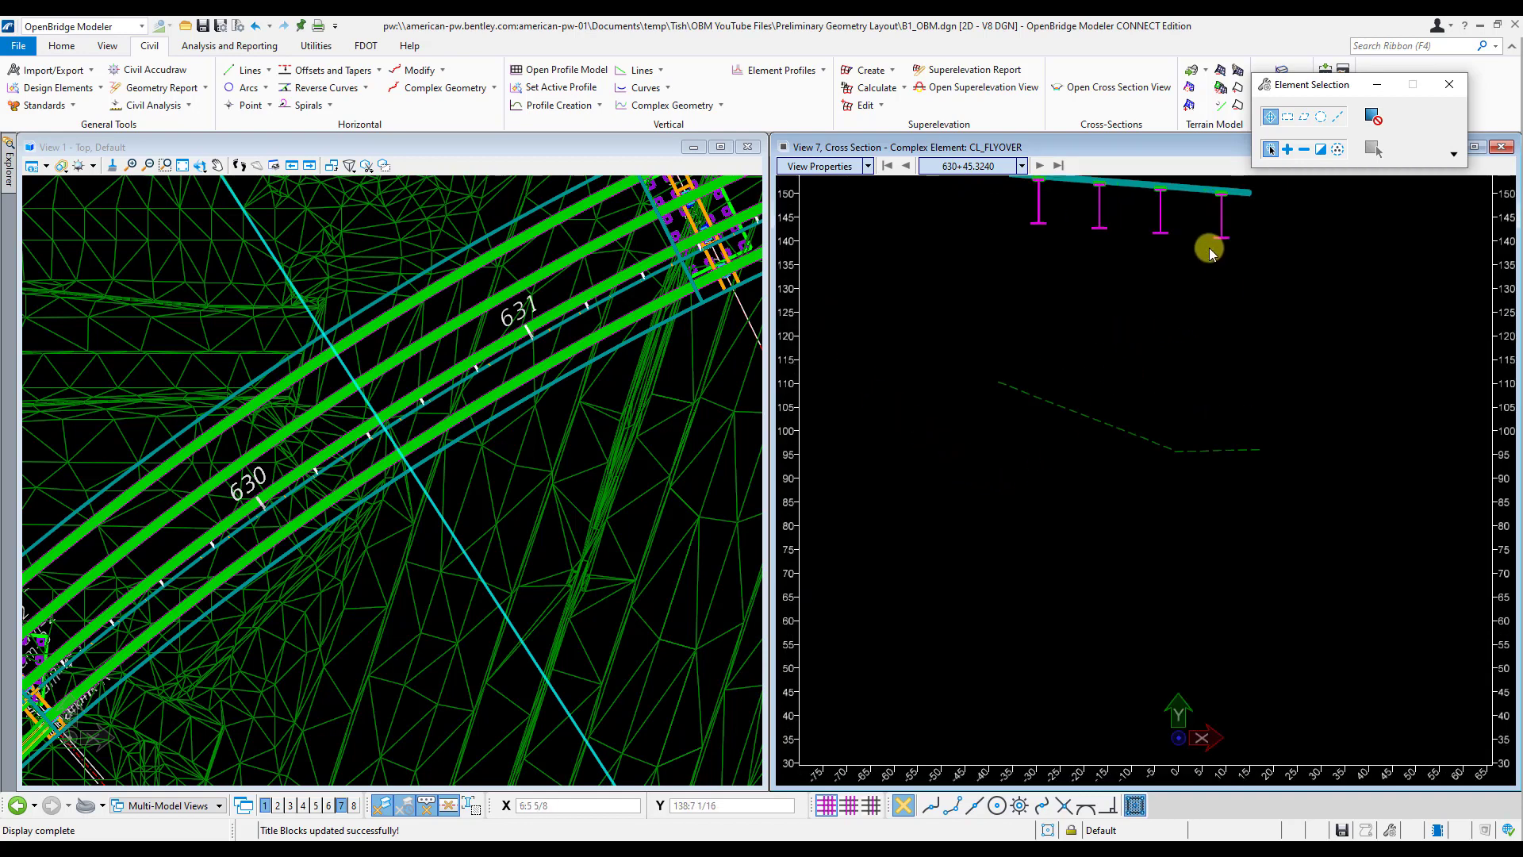
Measure the vertical distance between points from the outermost right girder's bottom flange down to the existing ground line in the cross section.
left_click(1234, 406)
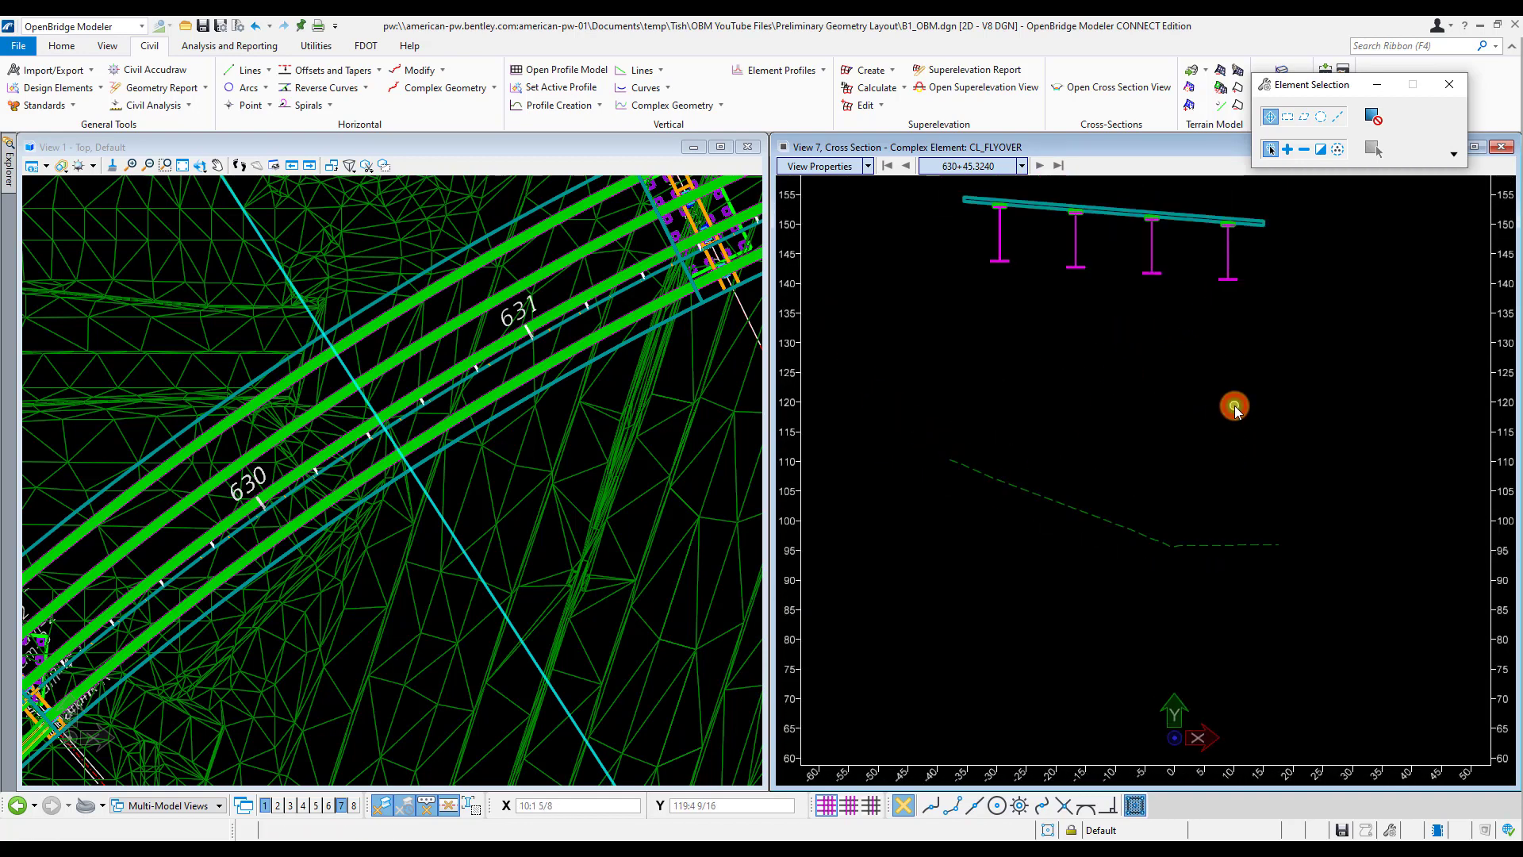
key("F9")
scroll(1234, 281, "up", 5)
scroll(1234, 280, "up", 4)
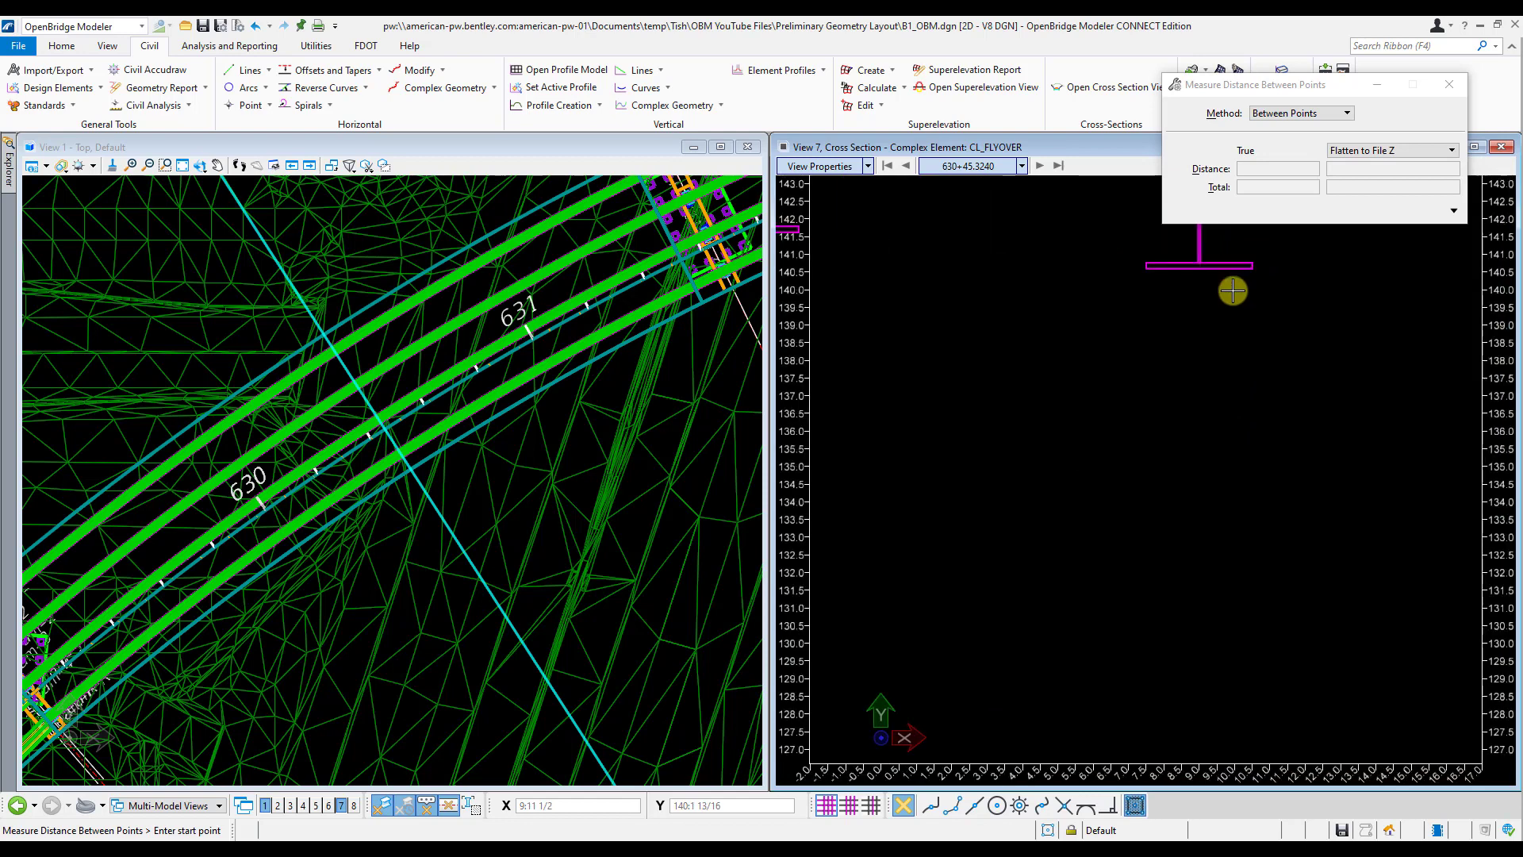
scroll(1190, 279, "up", 7)
scroll(1345, 255, "down", 3)
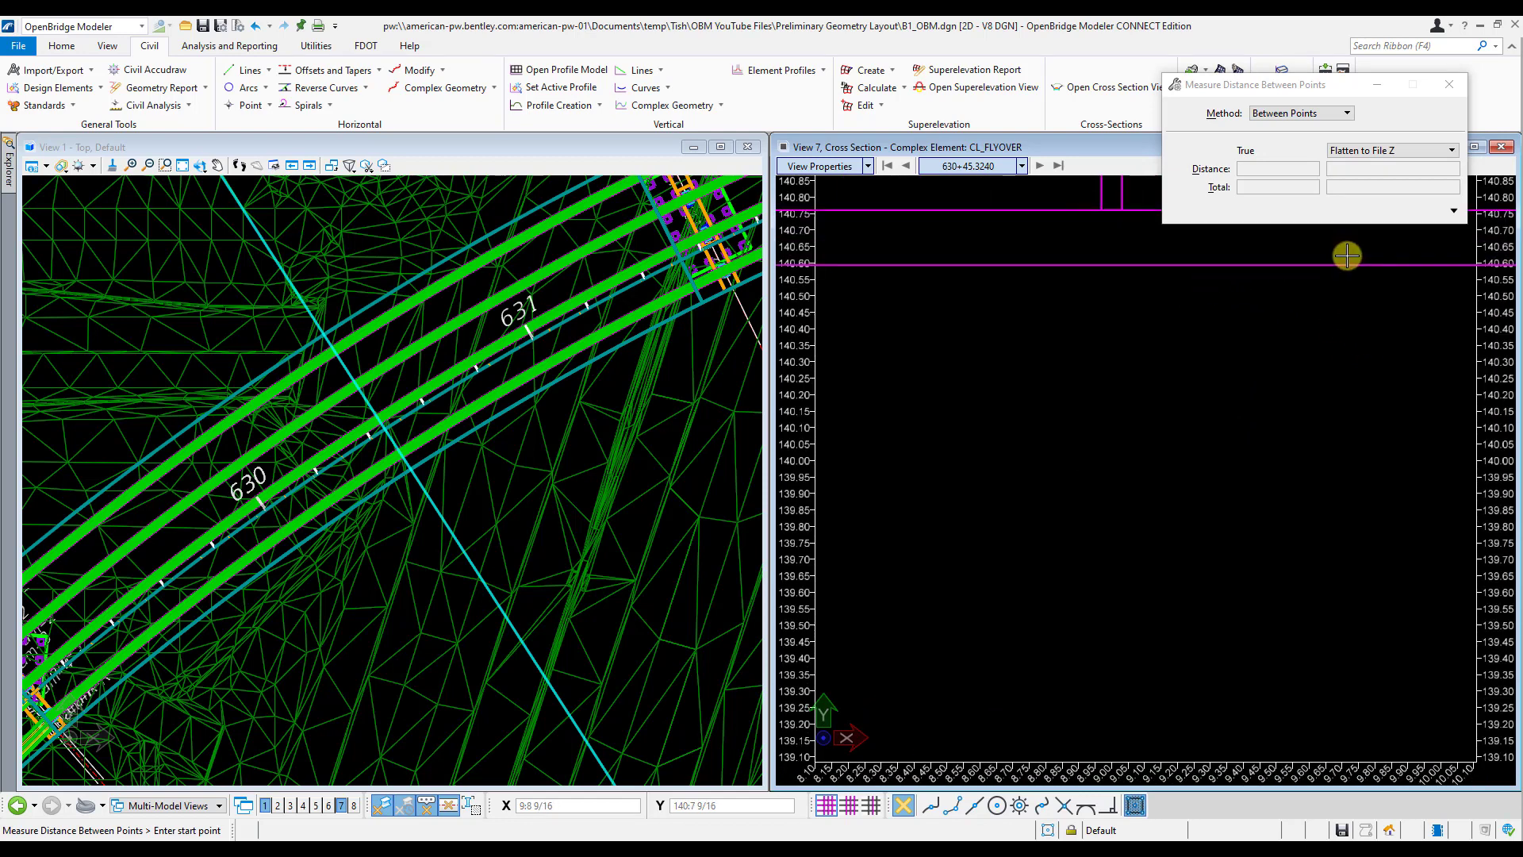
scroll(1347, 278, "down", 12)
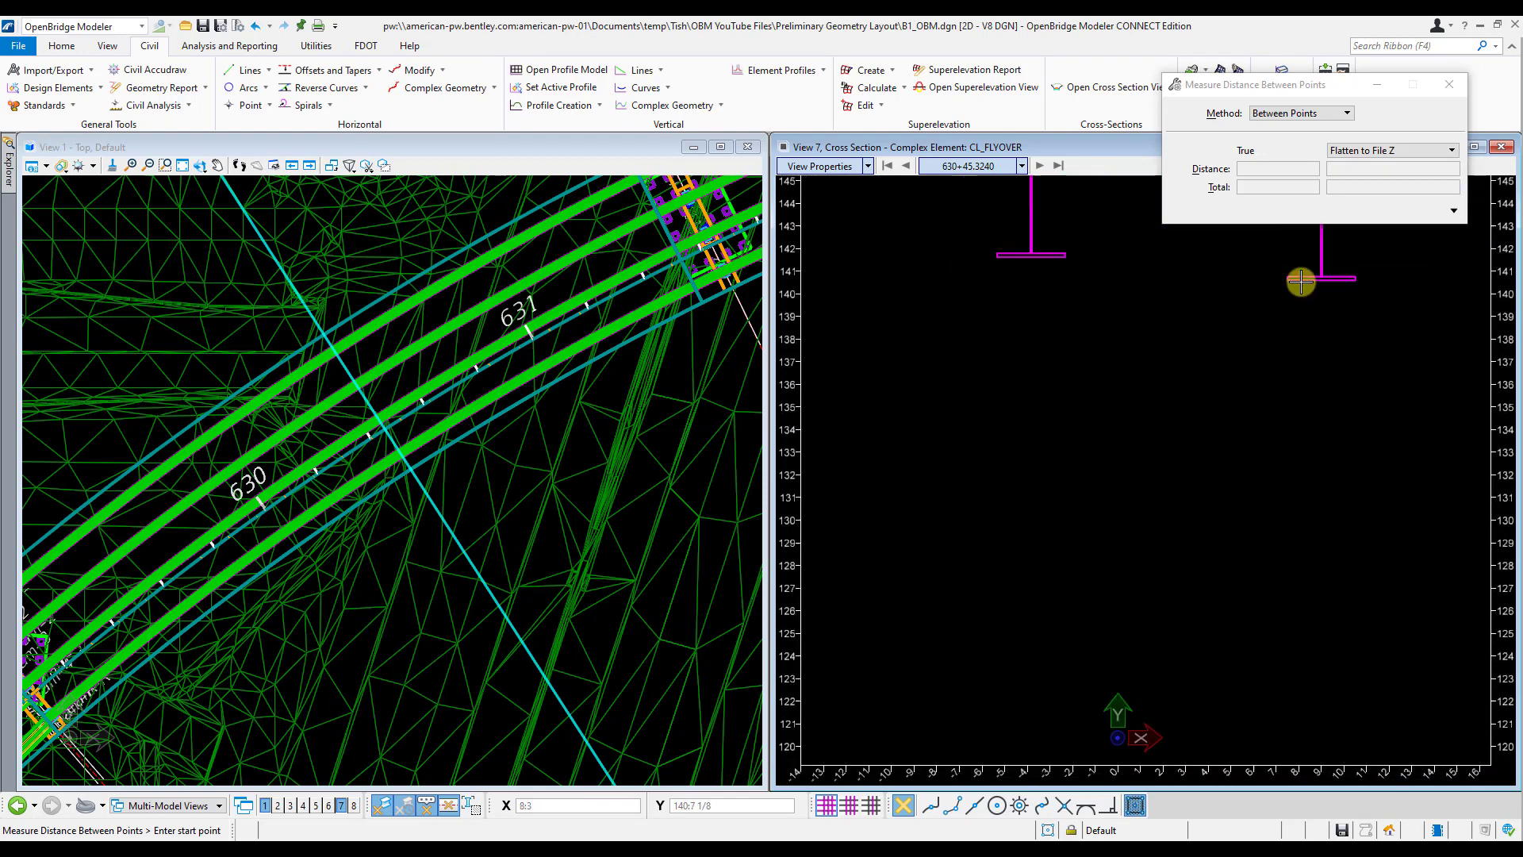
scroll(1317, 553, "up", 2)
scroll(1317, 553, "up", 6)
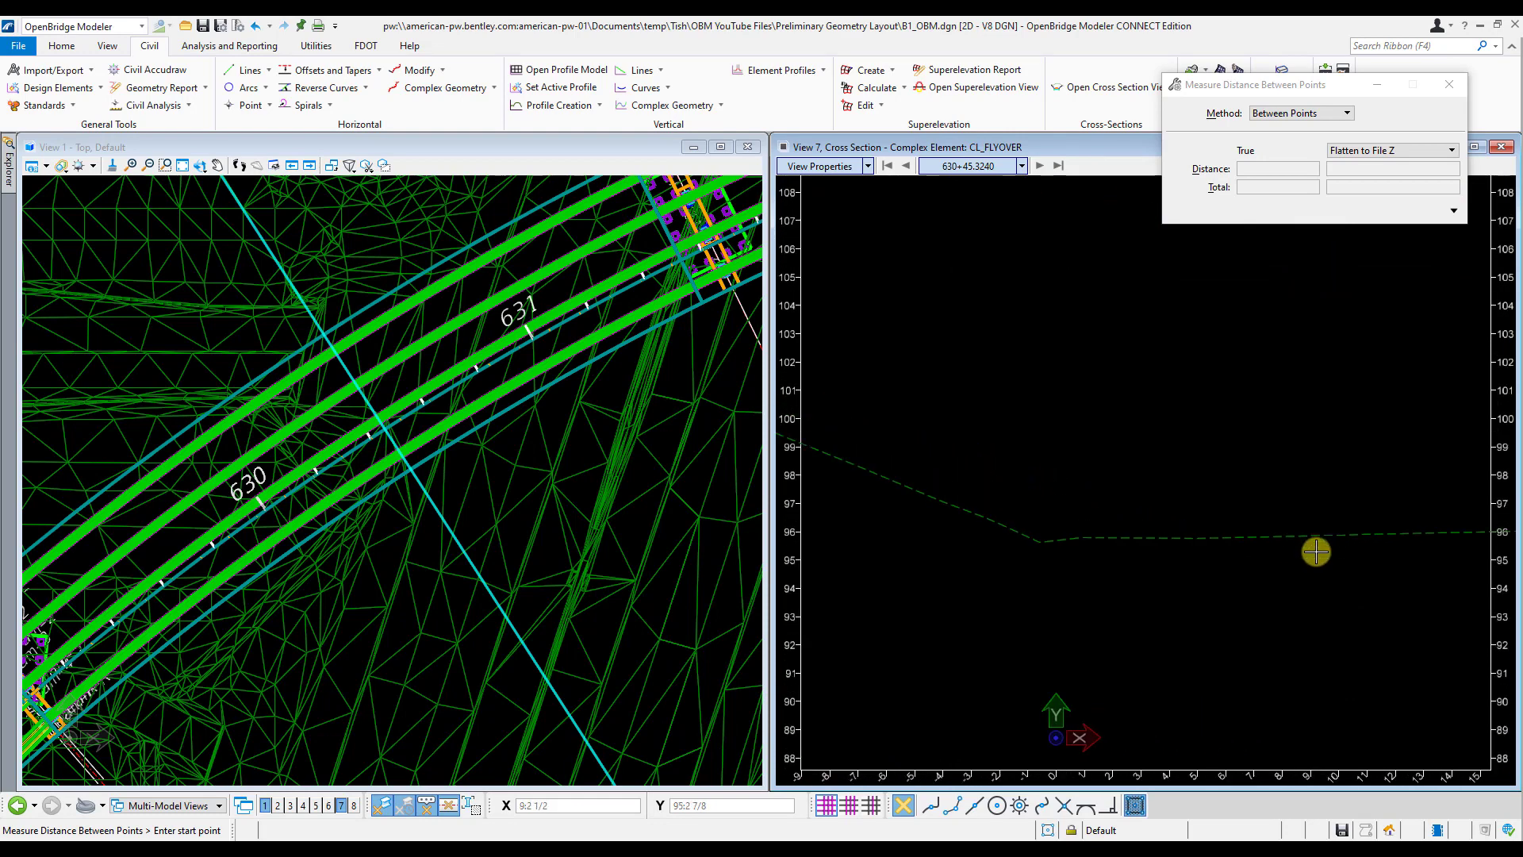
scroll(1313, 538, "down", 8)
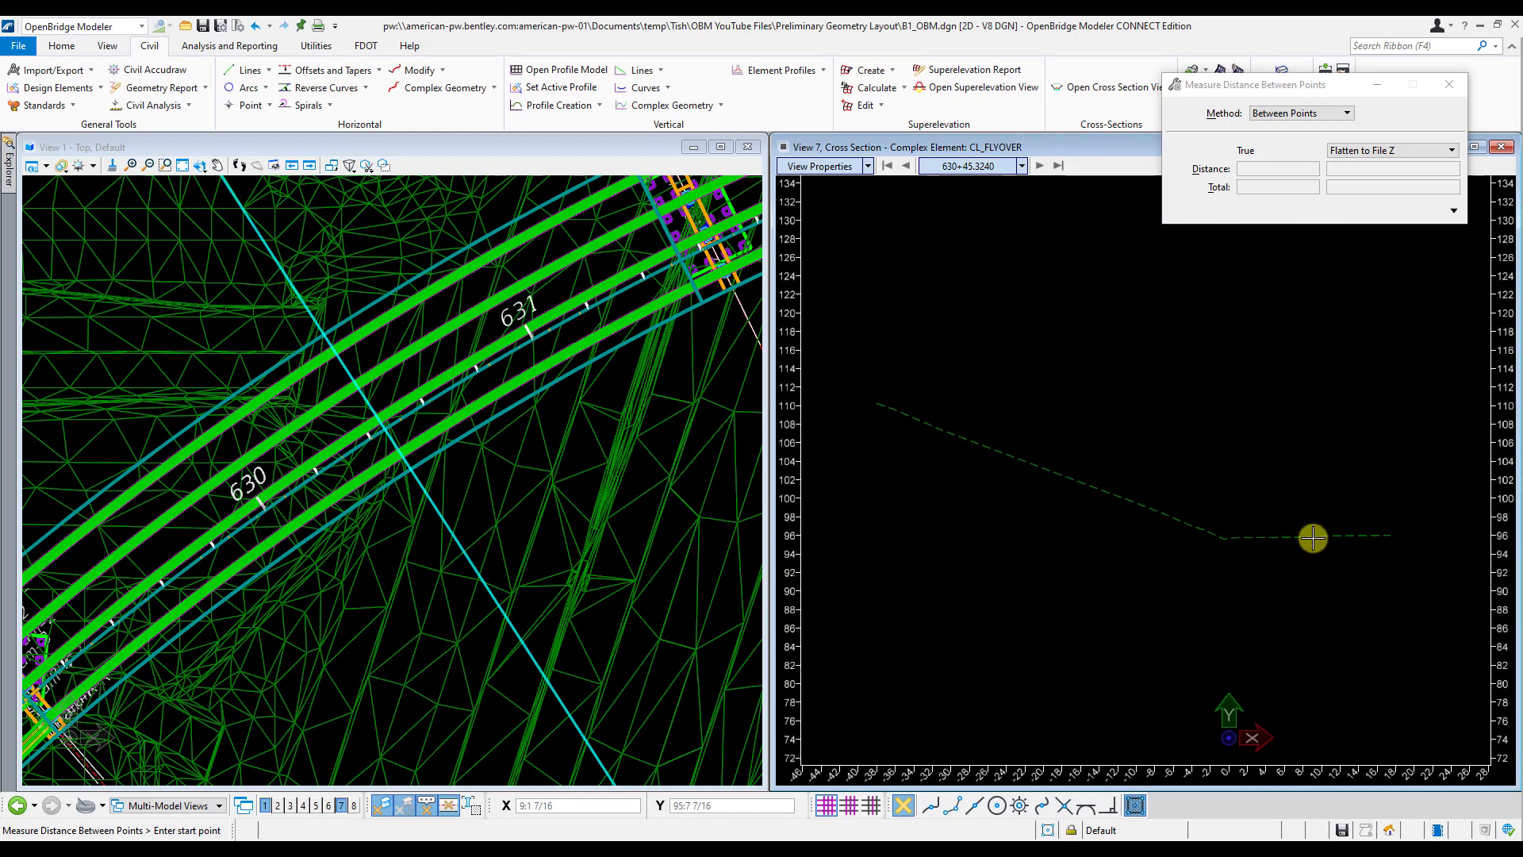
scroll(1309, 329, "up", 6)
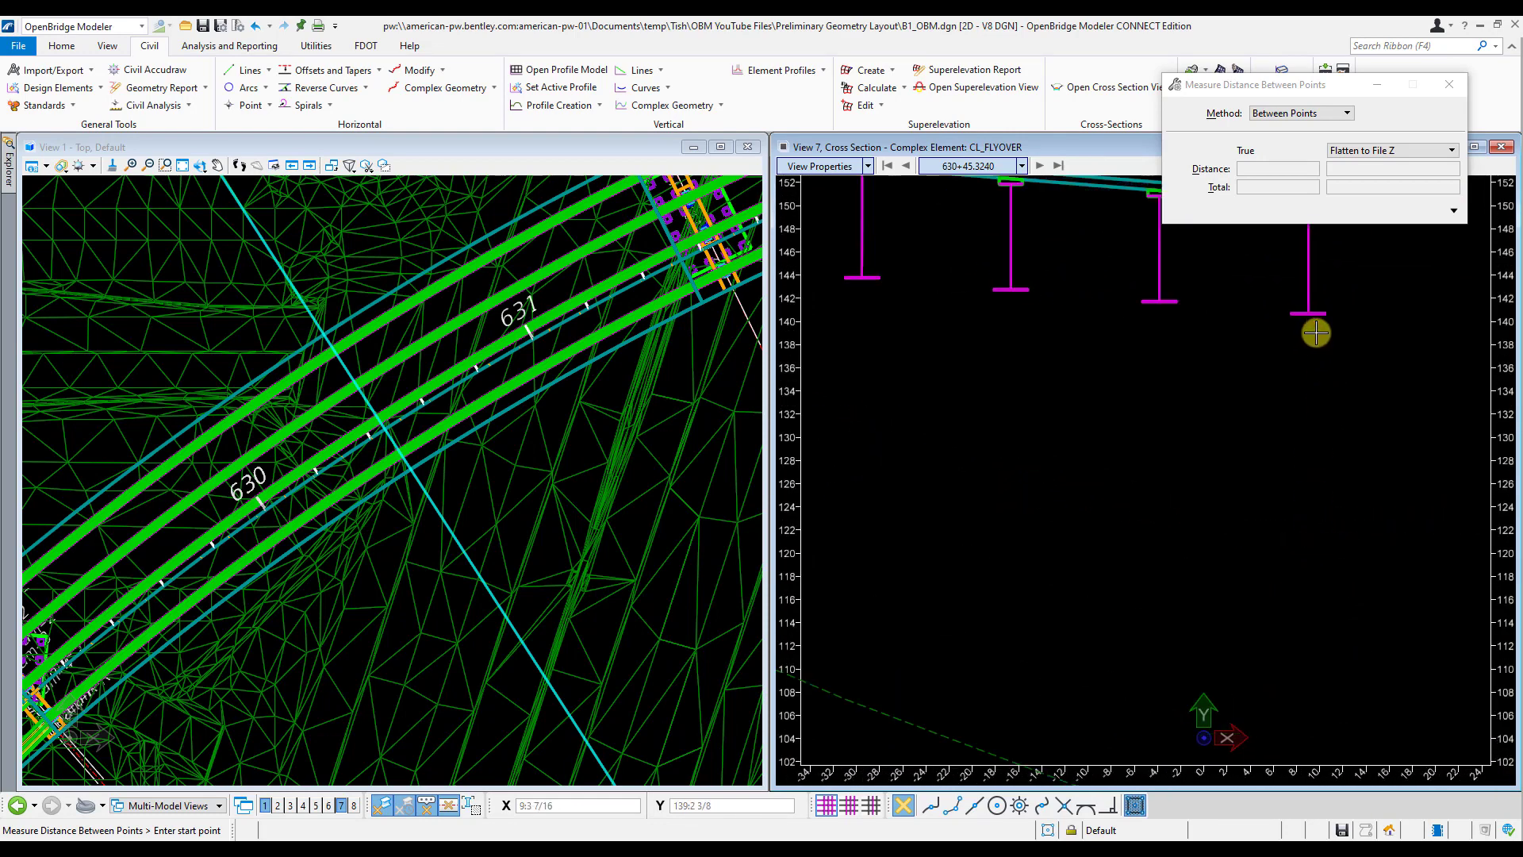
left_click(1317, 297)
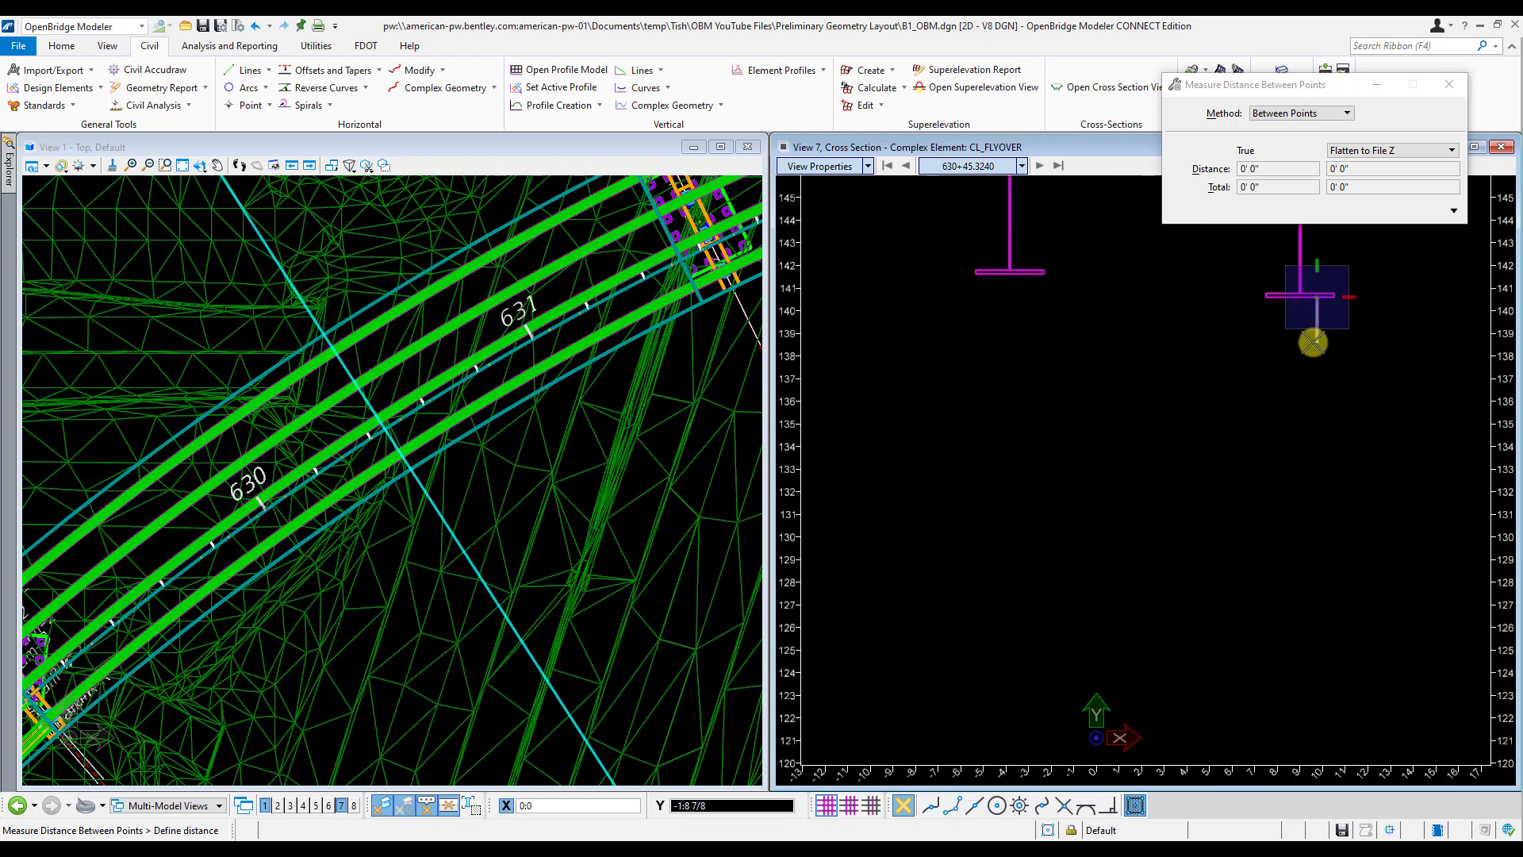
scroll(1206, 339, "down", 6)
scroll(1252, 460, "up", 2)
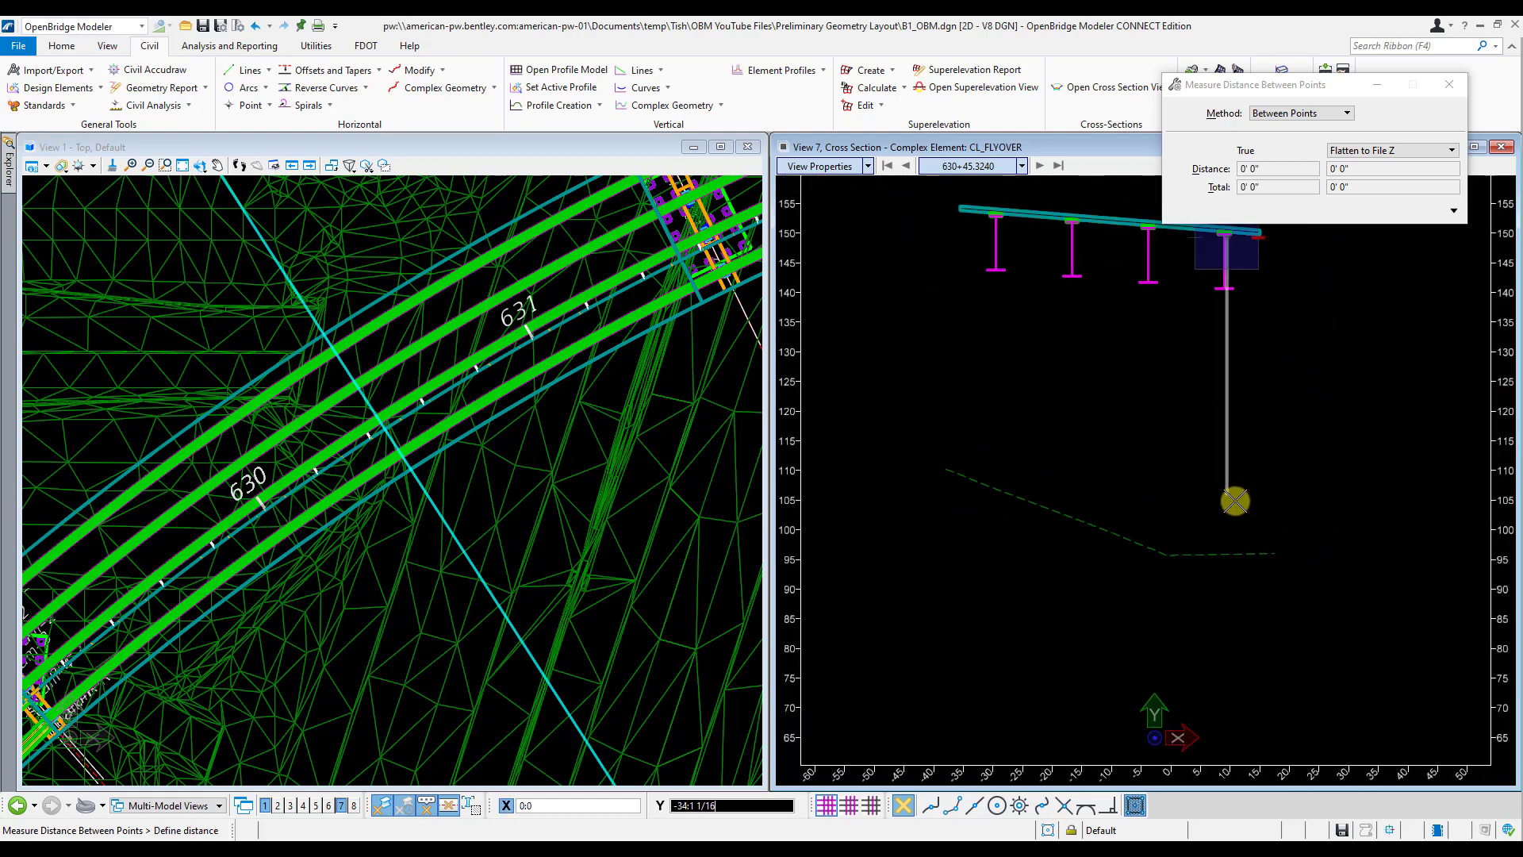
left_click(1221, 566)
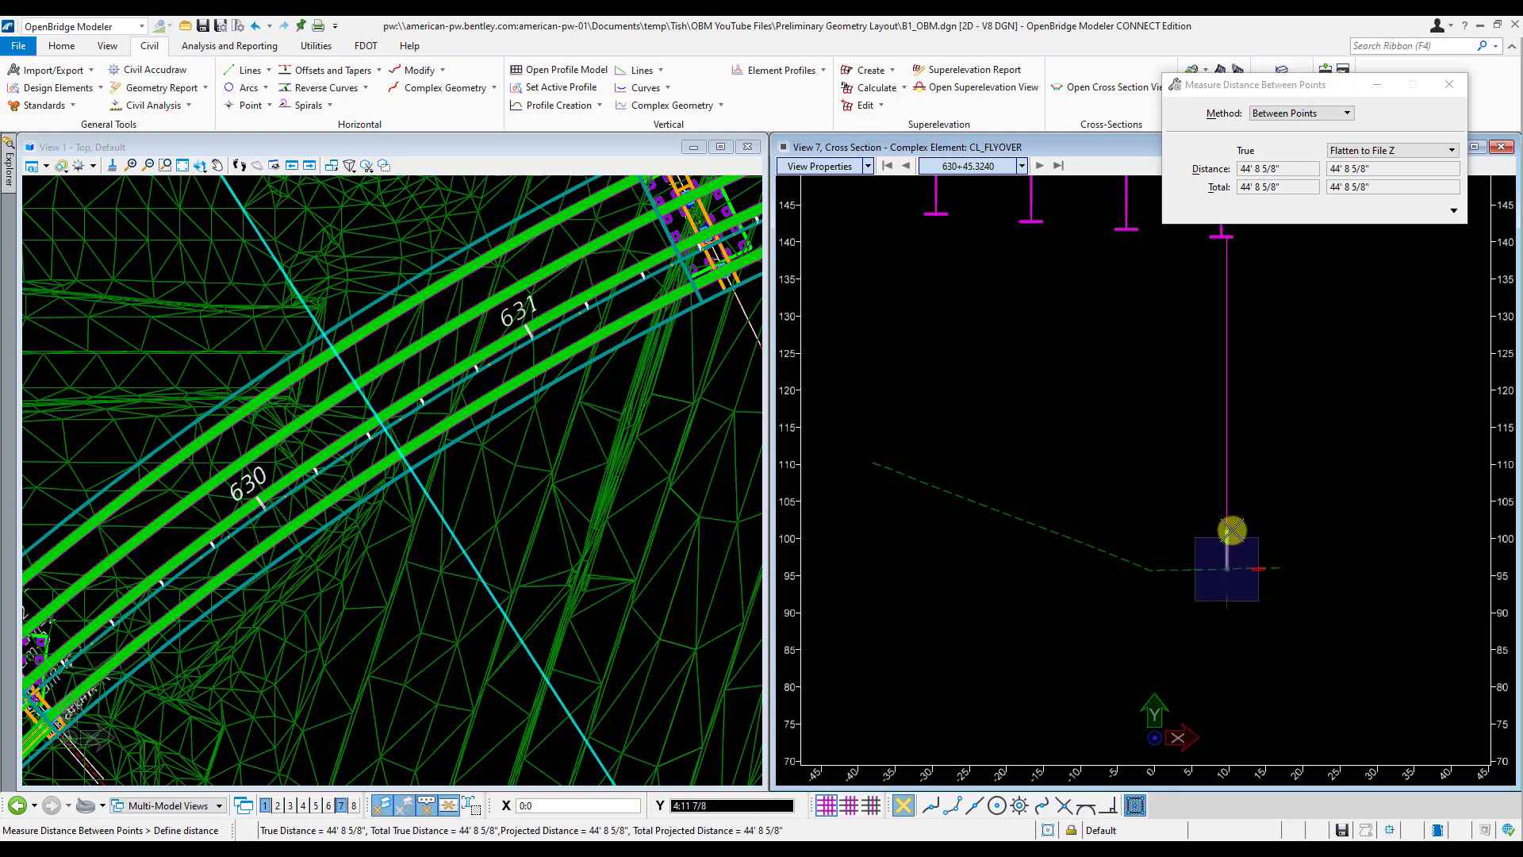
right_click(1232, 530)
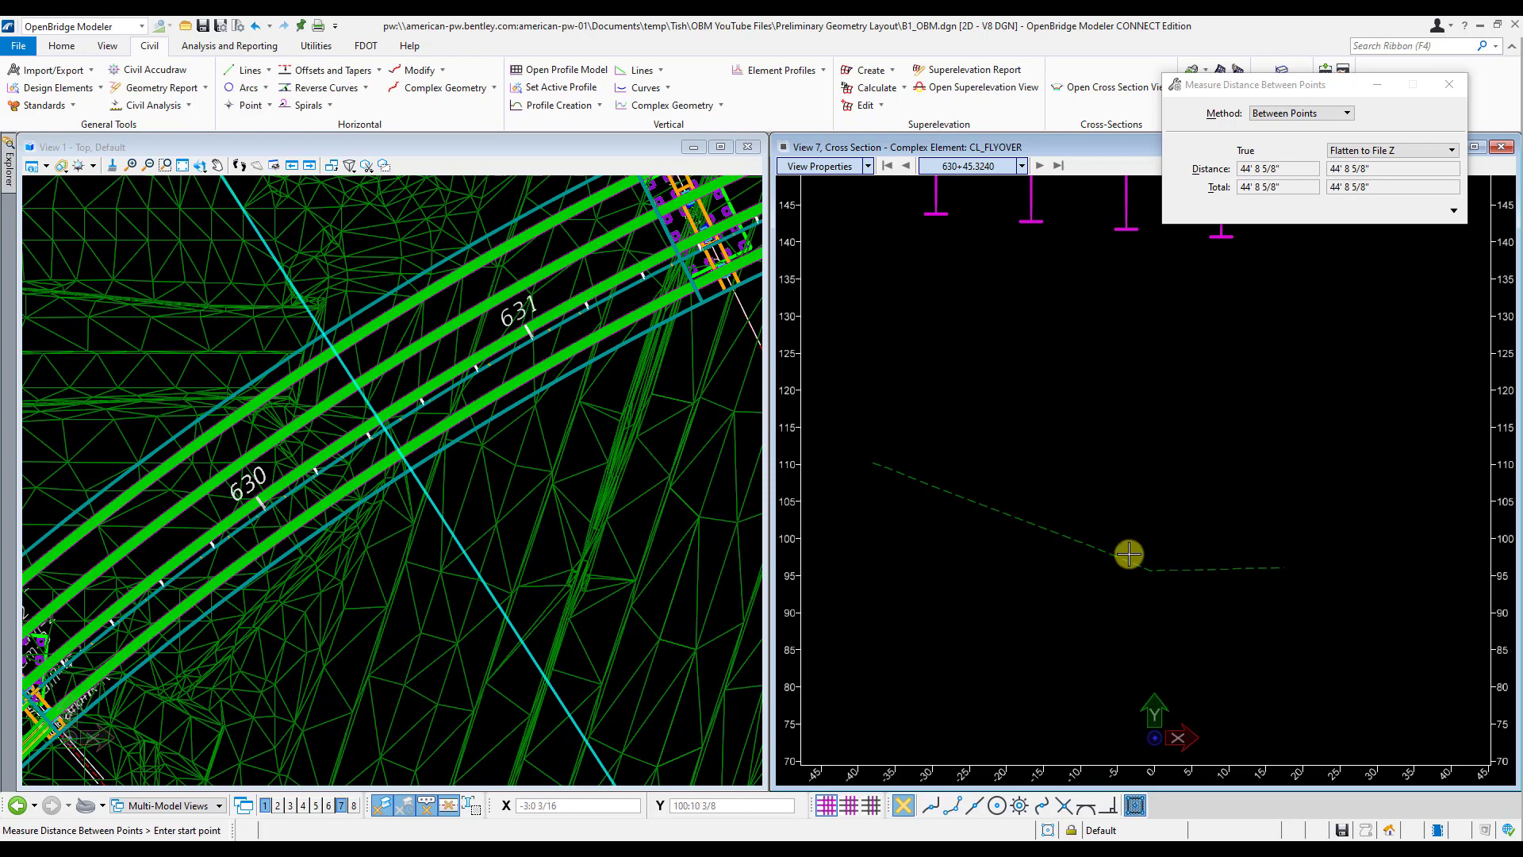
Step the cross section forward station by station to 630+65.3240, examining the girders' clearance above the existing ground.
scroll(1129, 554, "down", 2)
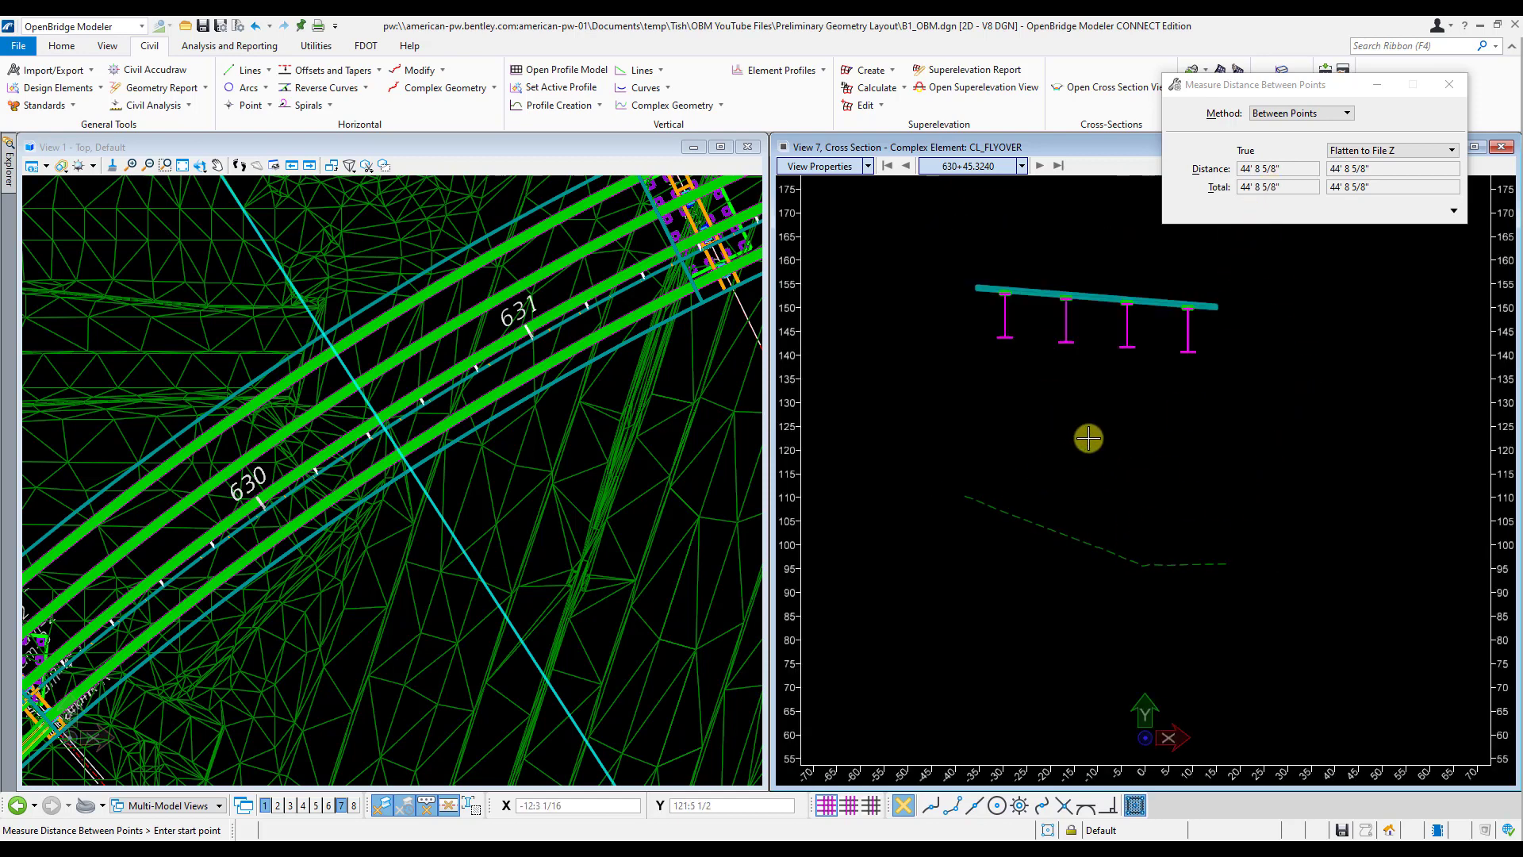
left_click(1039, 166)
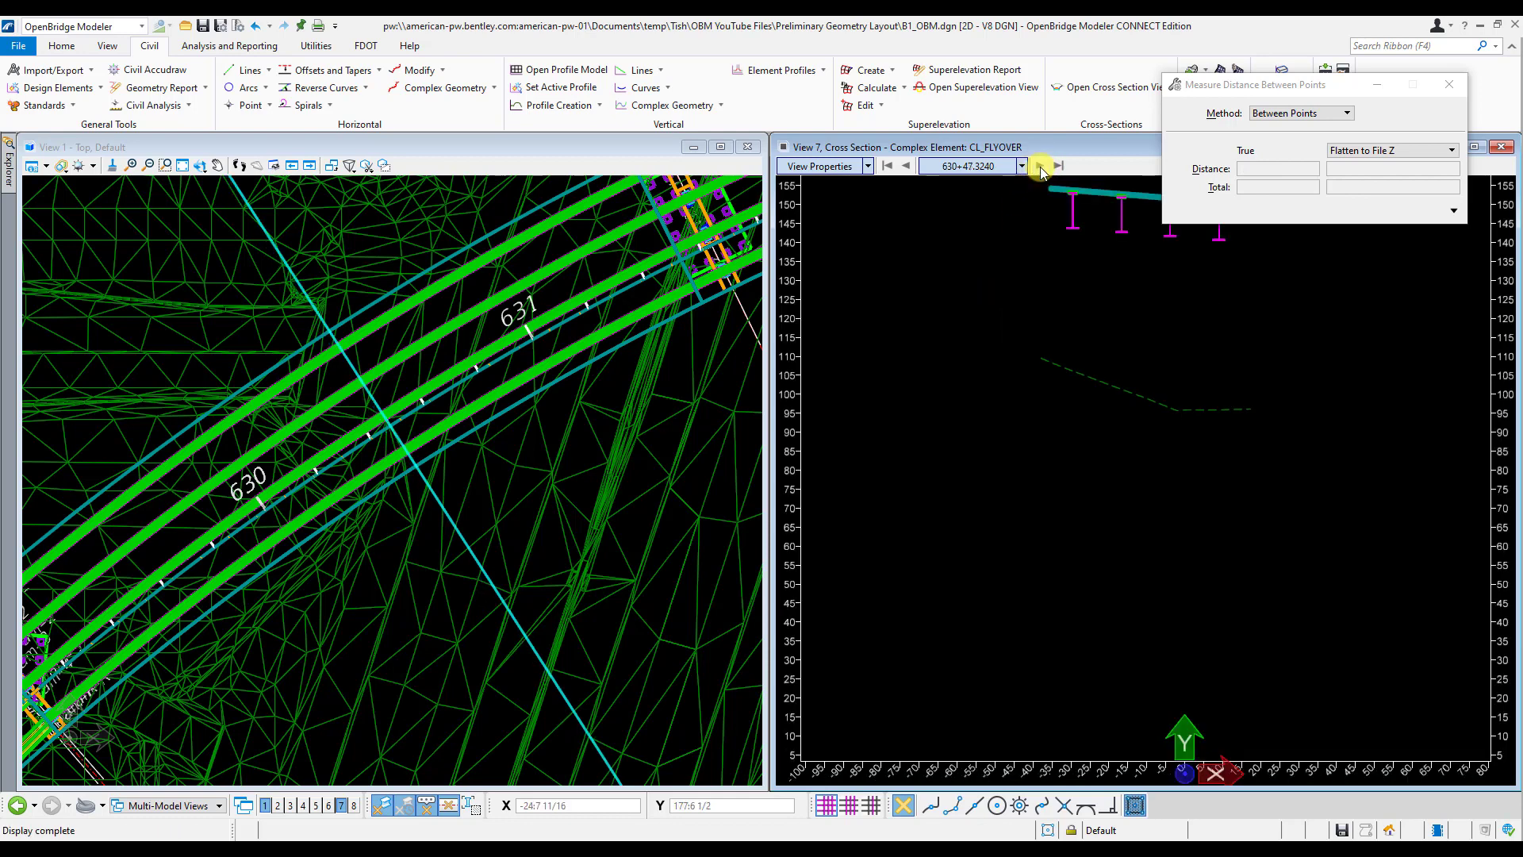
left_click(1040, 166)
left_click(1039, 166)
left_click(1039, 166)
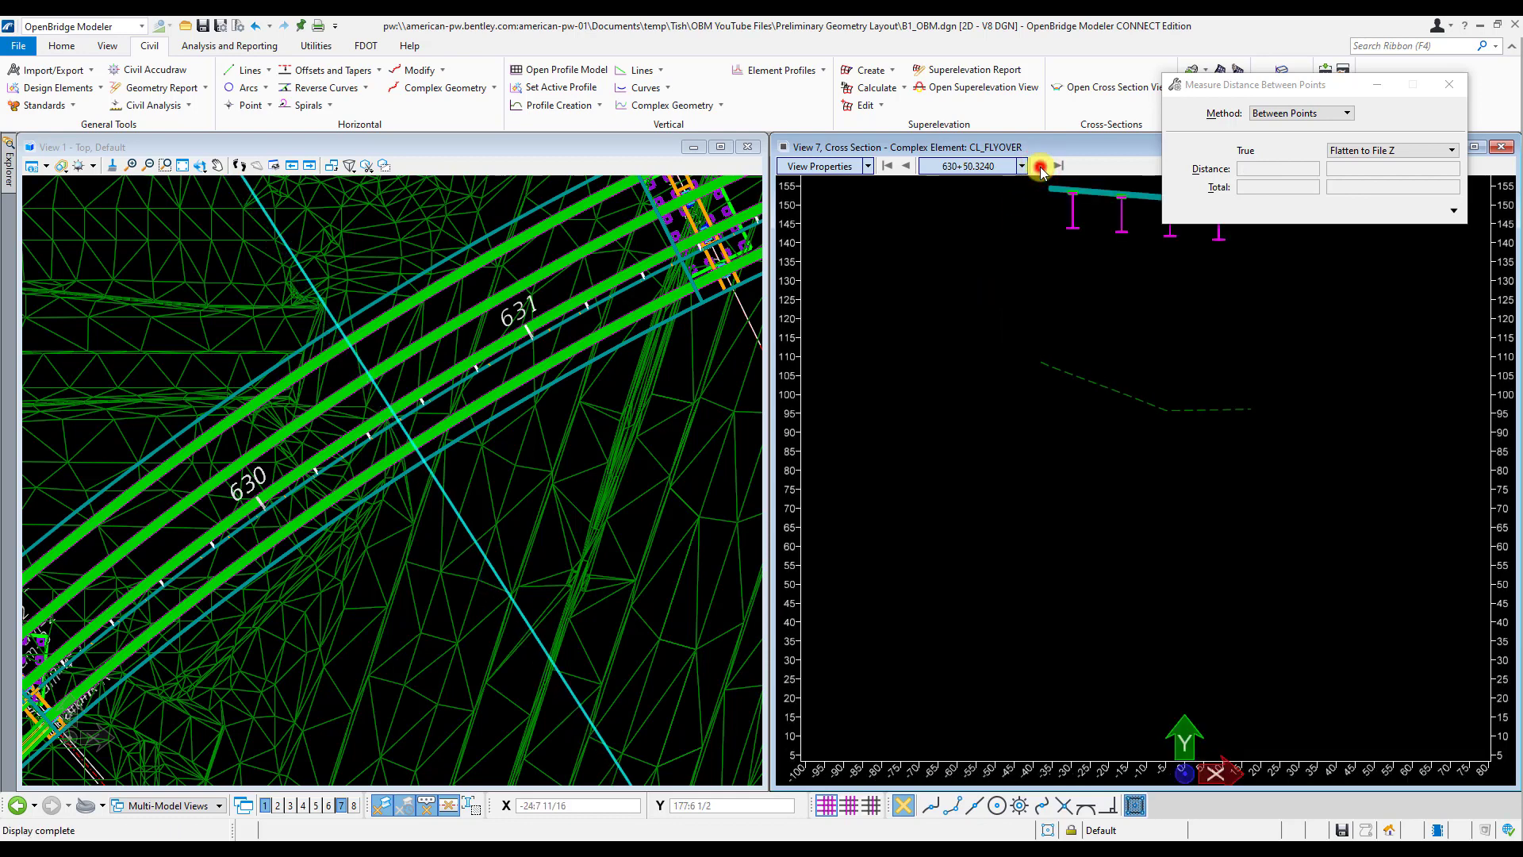
left_click(1039, 166)
left_click(1040, 166)
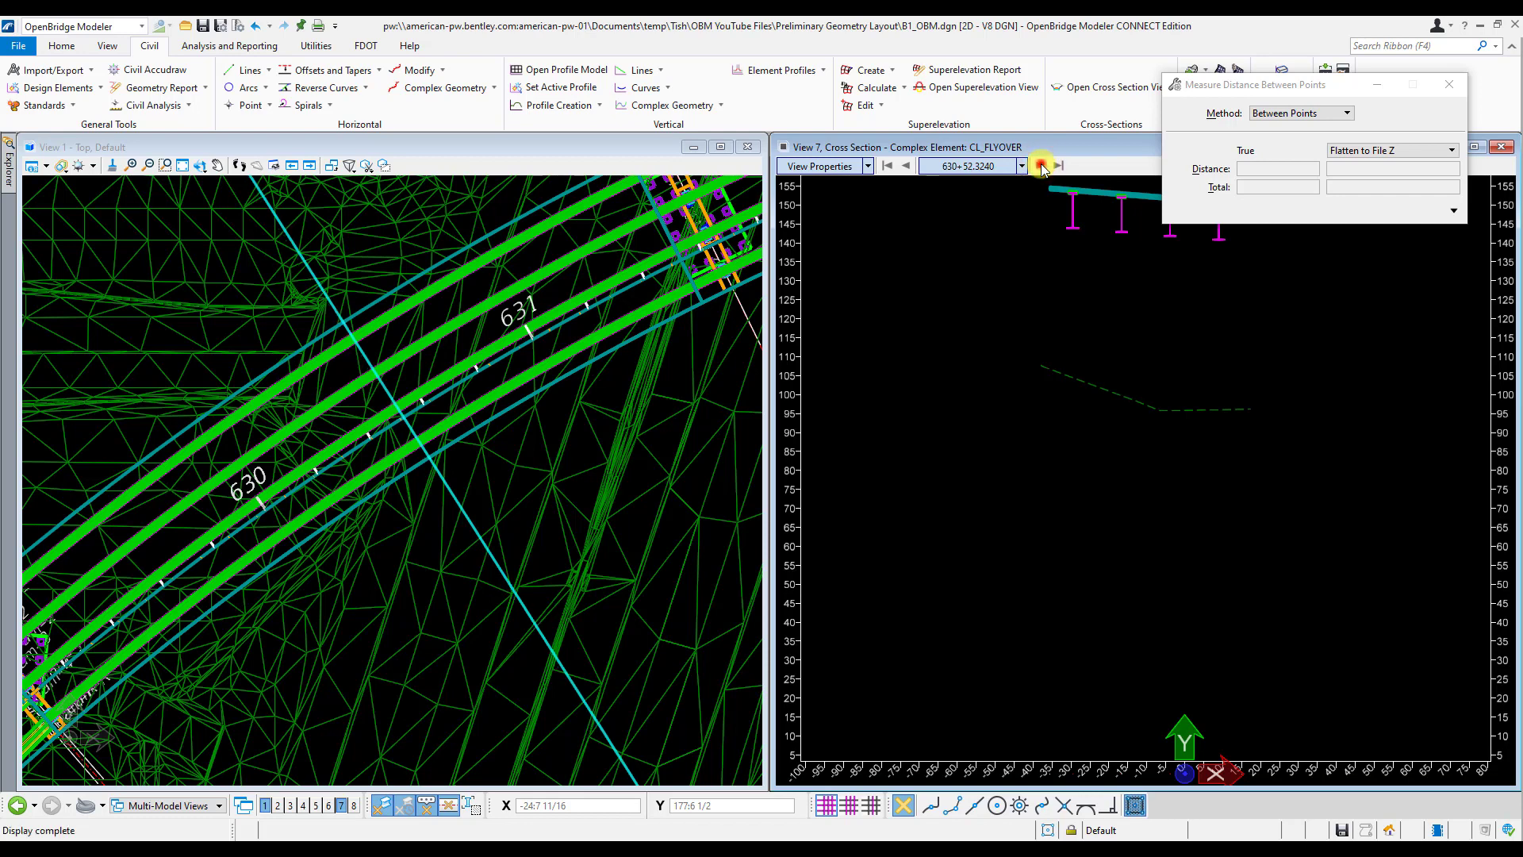
left_click(1039, 166)
left_click(1039, 166)
left_click(1039, 166)
left_click(1039, 166)
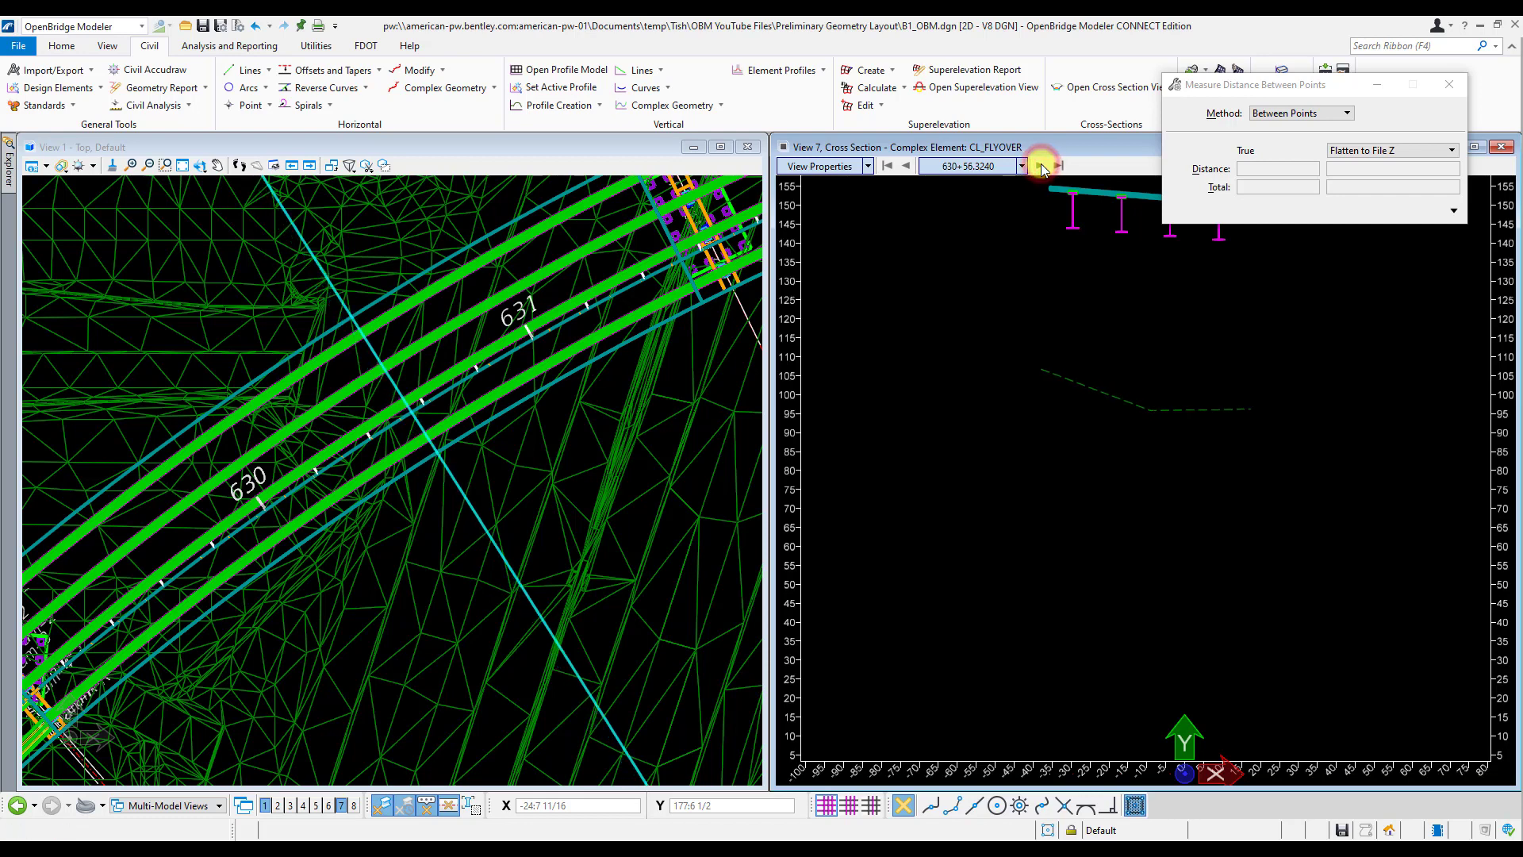
left_click(1040, 166)
left_click(1039, 165)
left_click(1040, 166)
left_click(1040, 166)
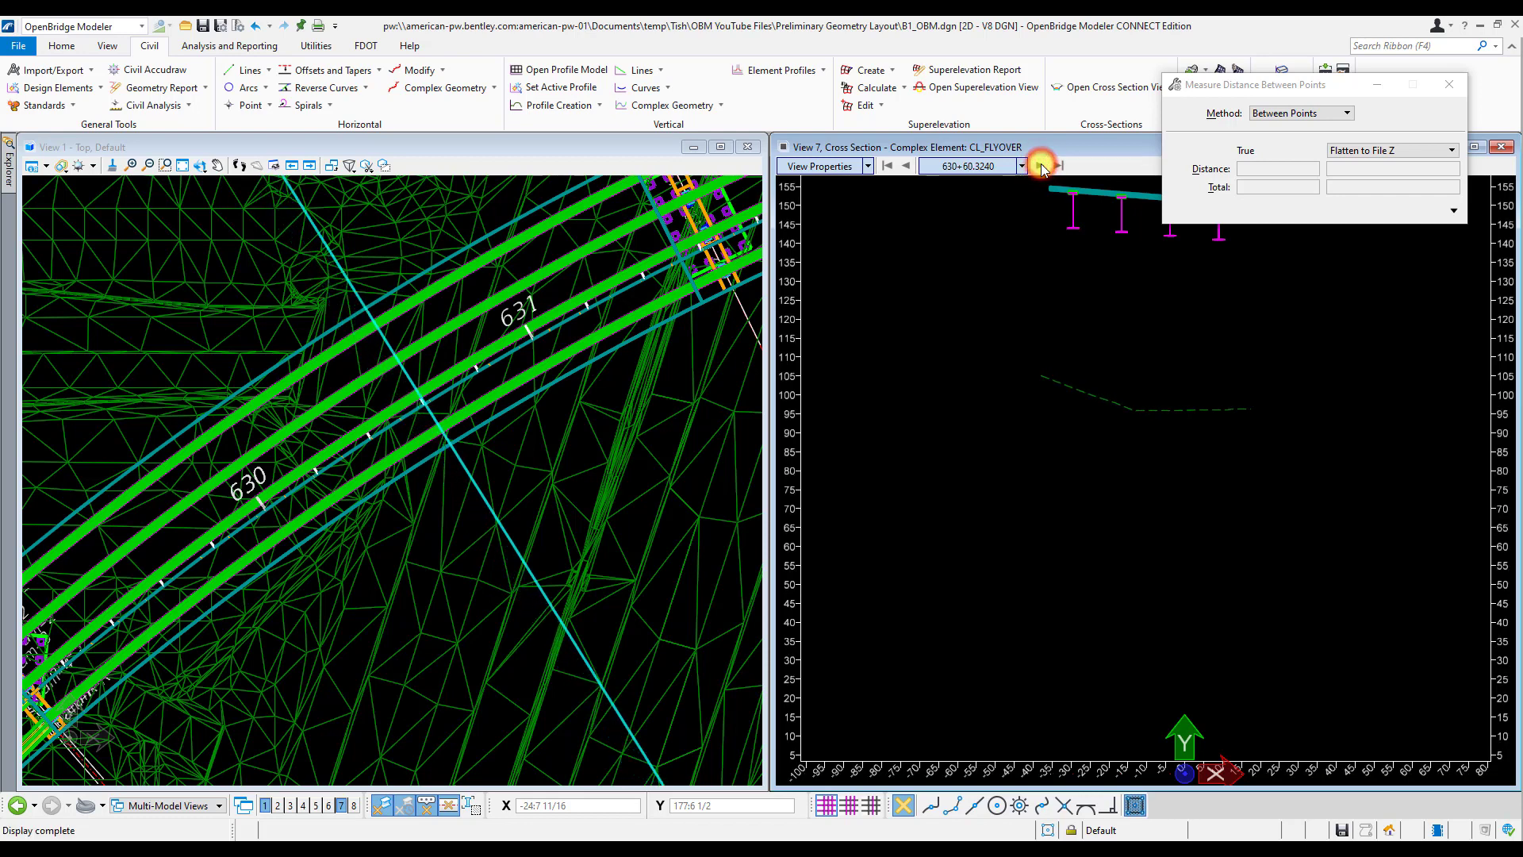
left_click(1041, 166)
left_click(1040, 166)
left_click(1040, 166)
left_click(1040, 166)
left_click(1041, 165)
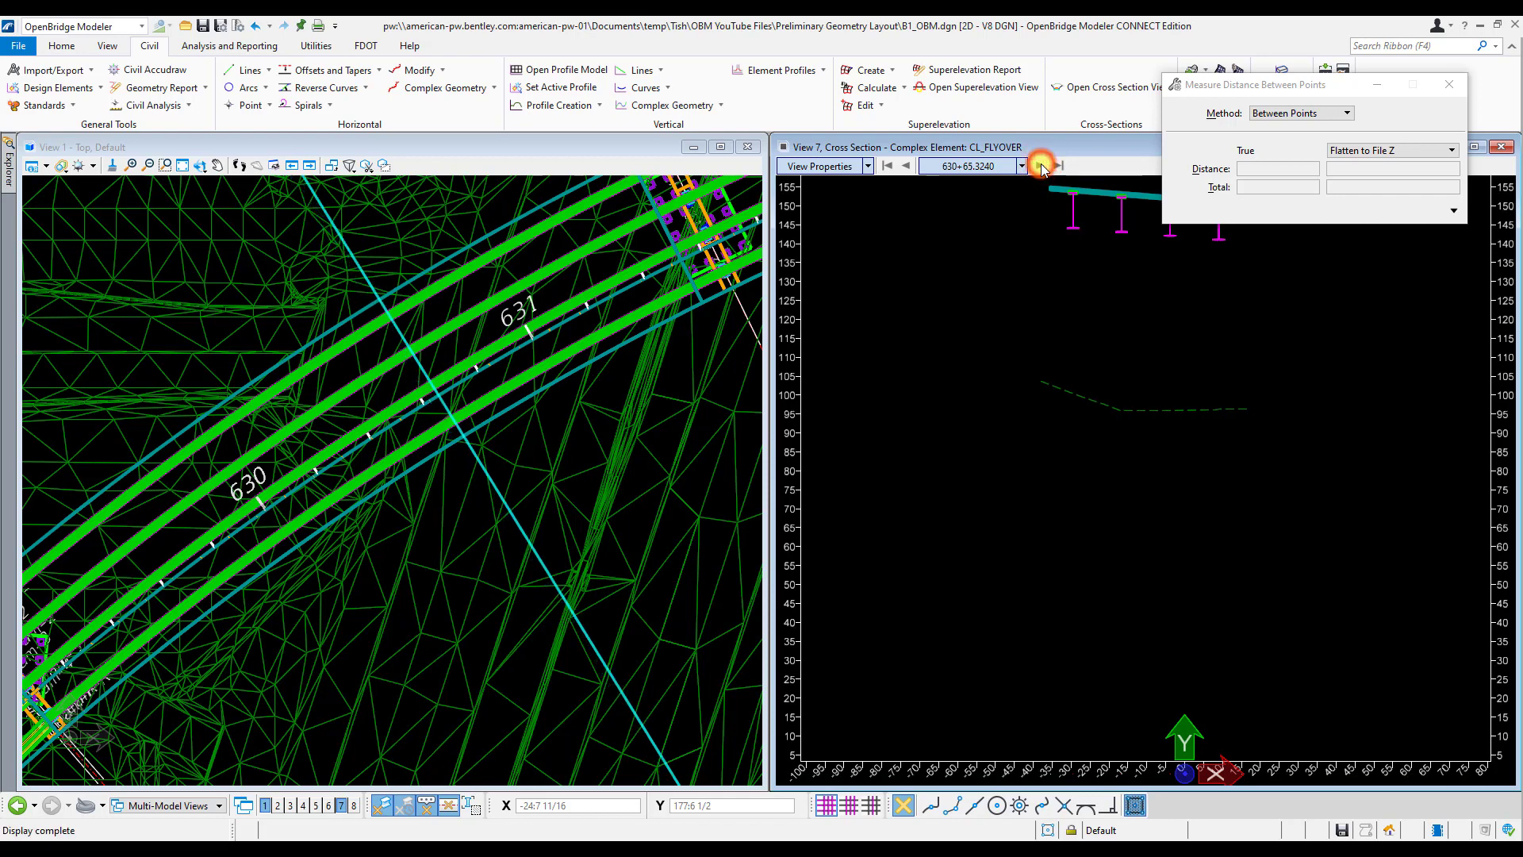
Advance the View 7 cross section station by station to 630+69.3240 and examine the girders above the existing ground.
left_click(1040, 165)
left_click(1041, 166)
left_click(1041, 166)
left_click(1040, 165)
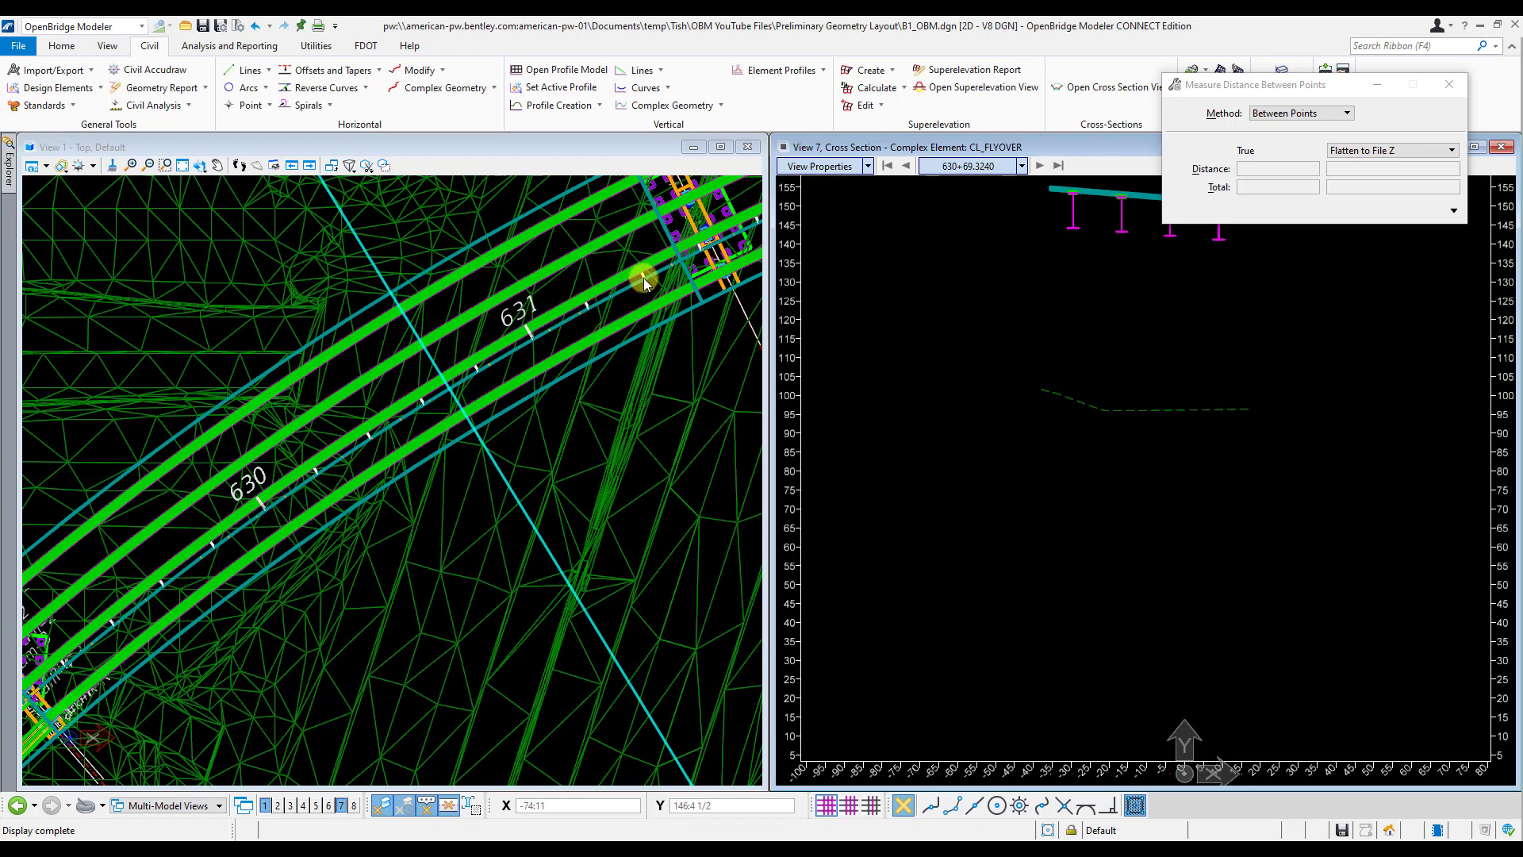
Jump the View 7 cross section directly to station 631+40.
left_click(1022, 166)
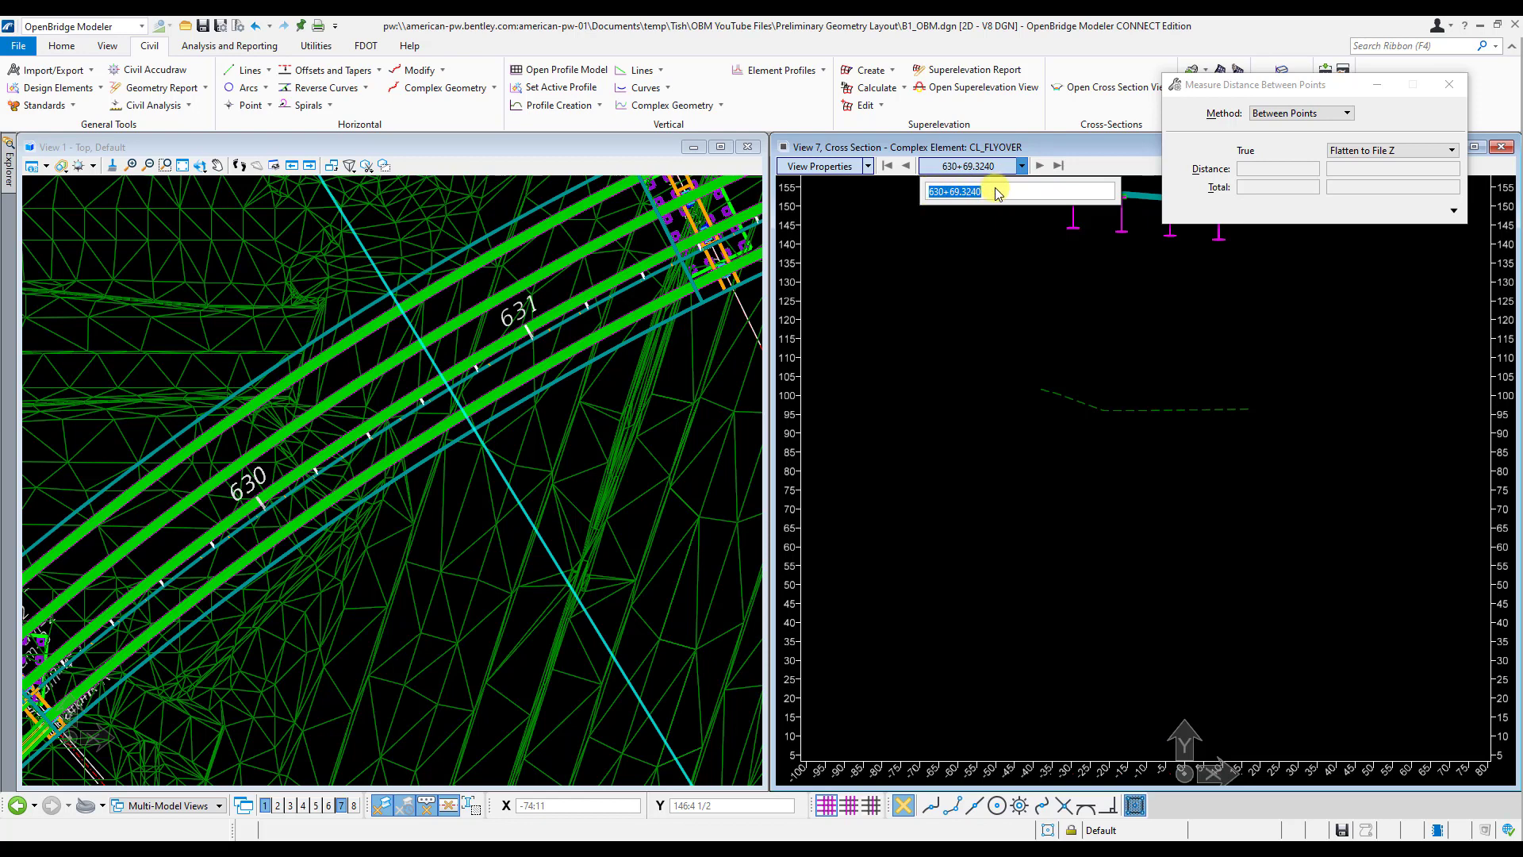
type("631+40")
key("Return")
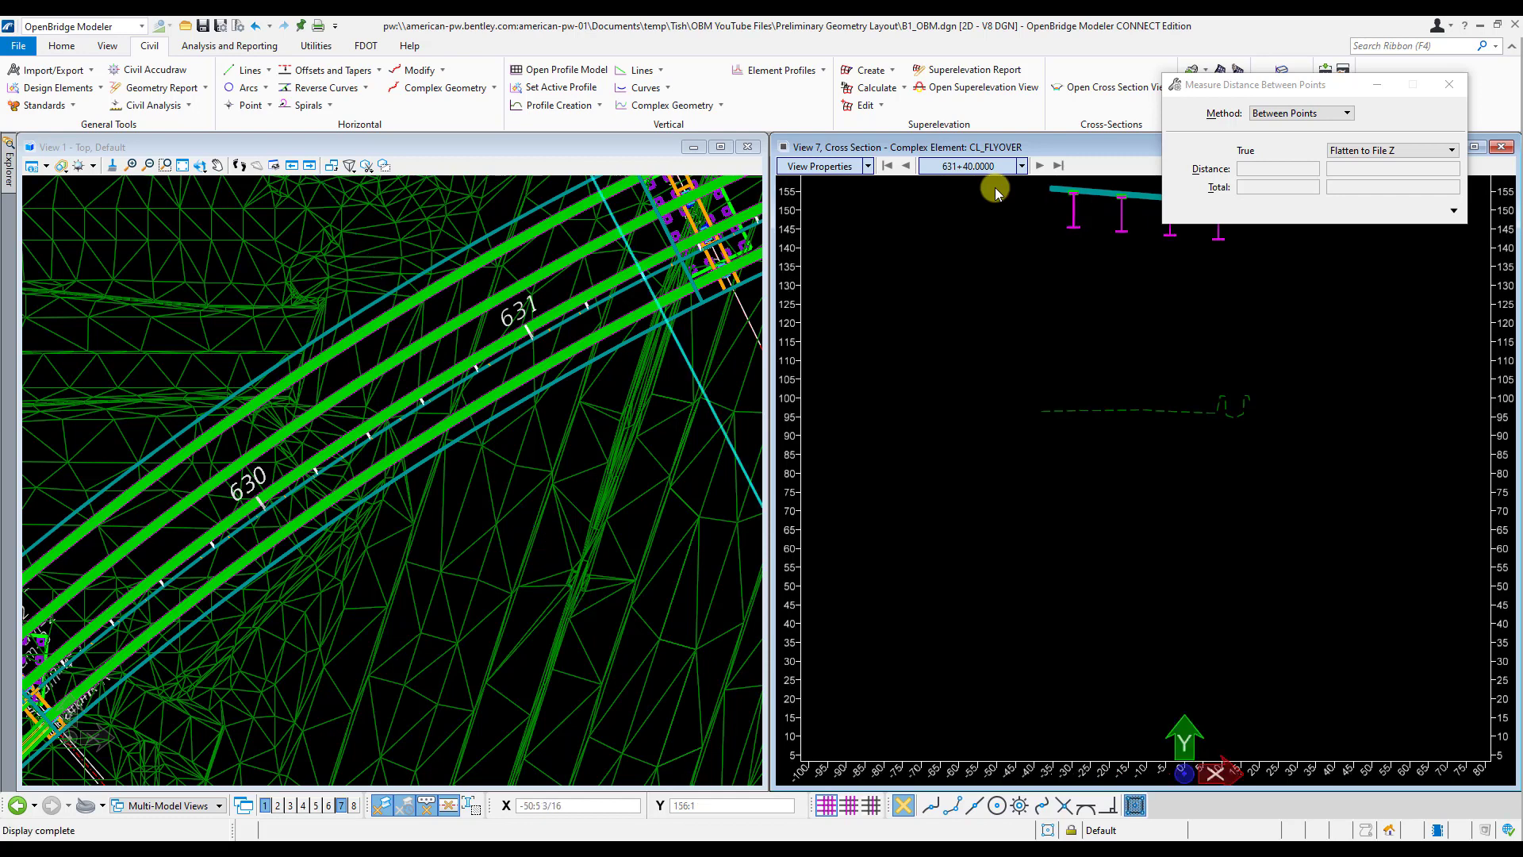
Measure the vertical distance from the outermost right girder's bottom flange down to the existing ground line at station 631+40.
middle_click_drag(1200, 262, 1102, 337)
scroll(1103, 317, "up", 8)
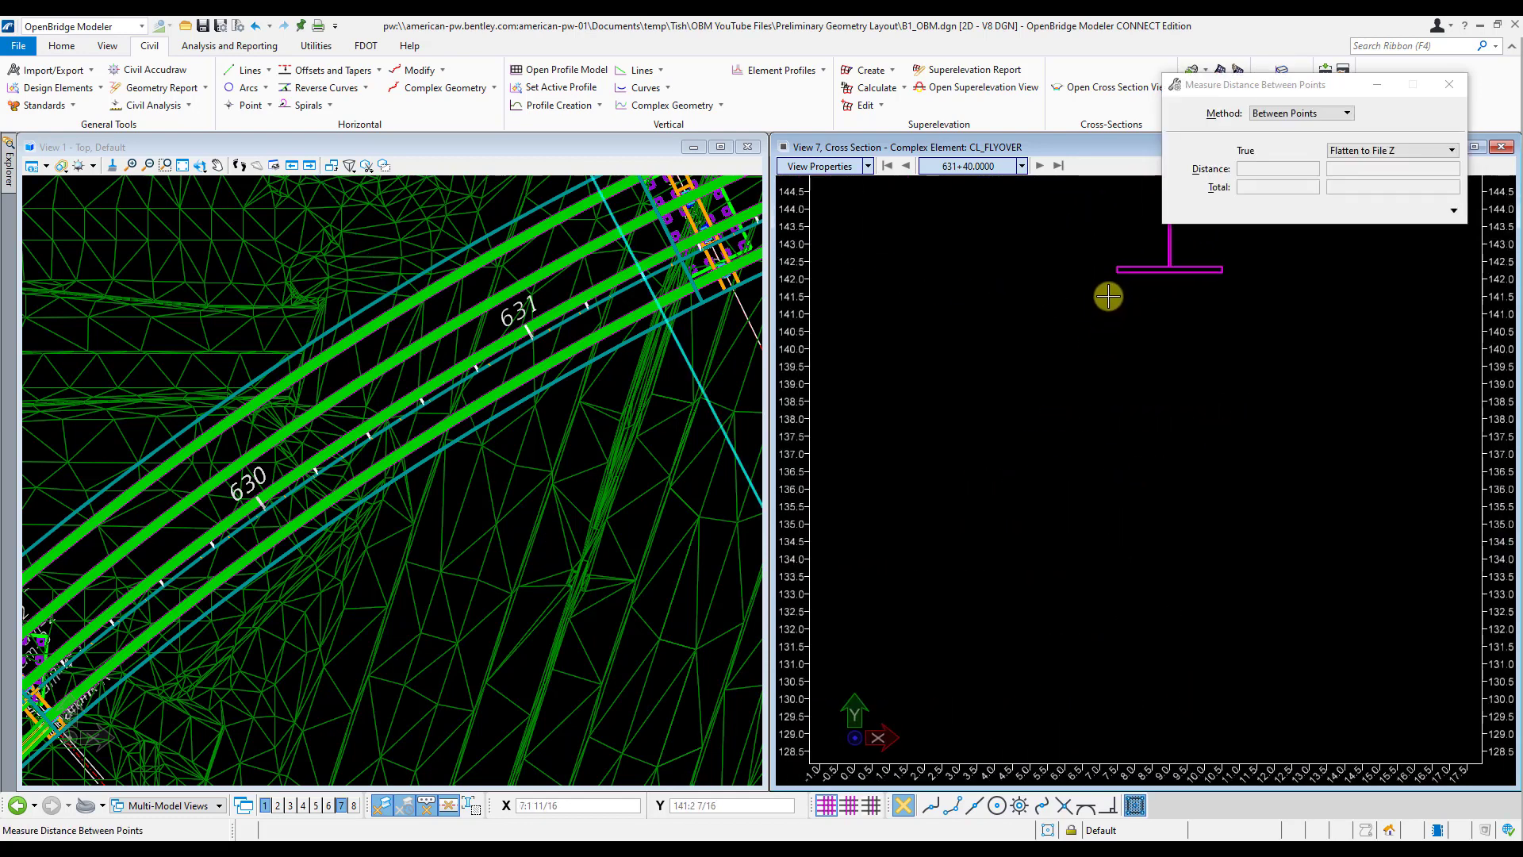
left_click(1112, 267)
scroll(1098, 313, "down", 2)
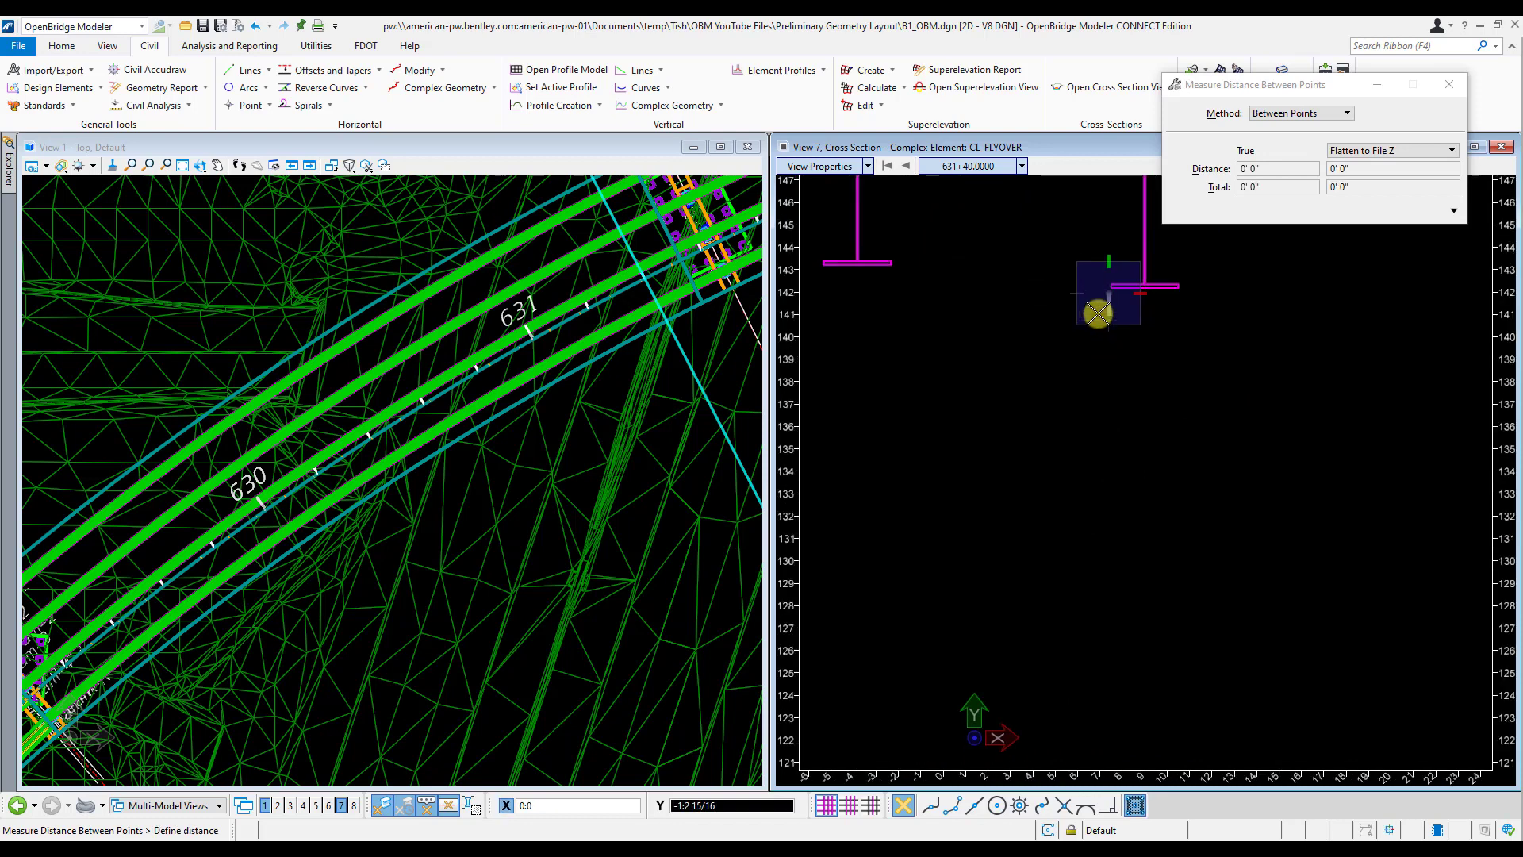
scroll(1098, 313, "down", 3)
scroll(1090, 583, "up", 2)
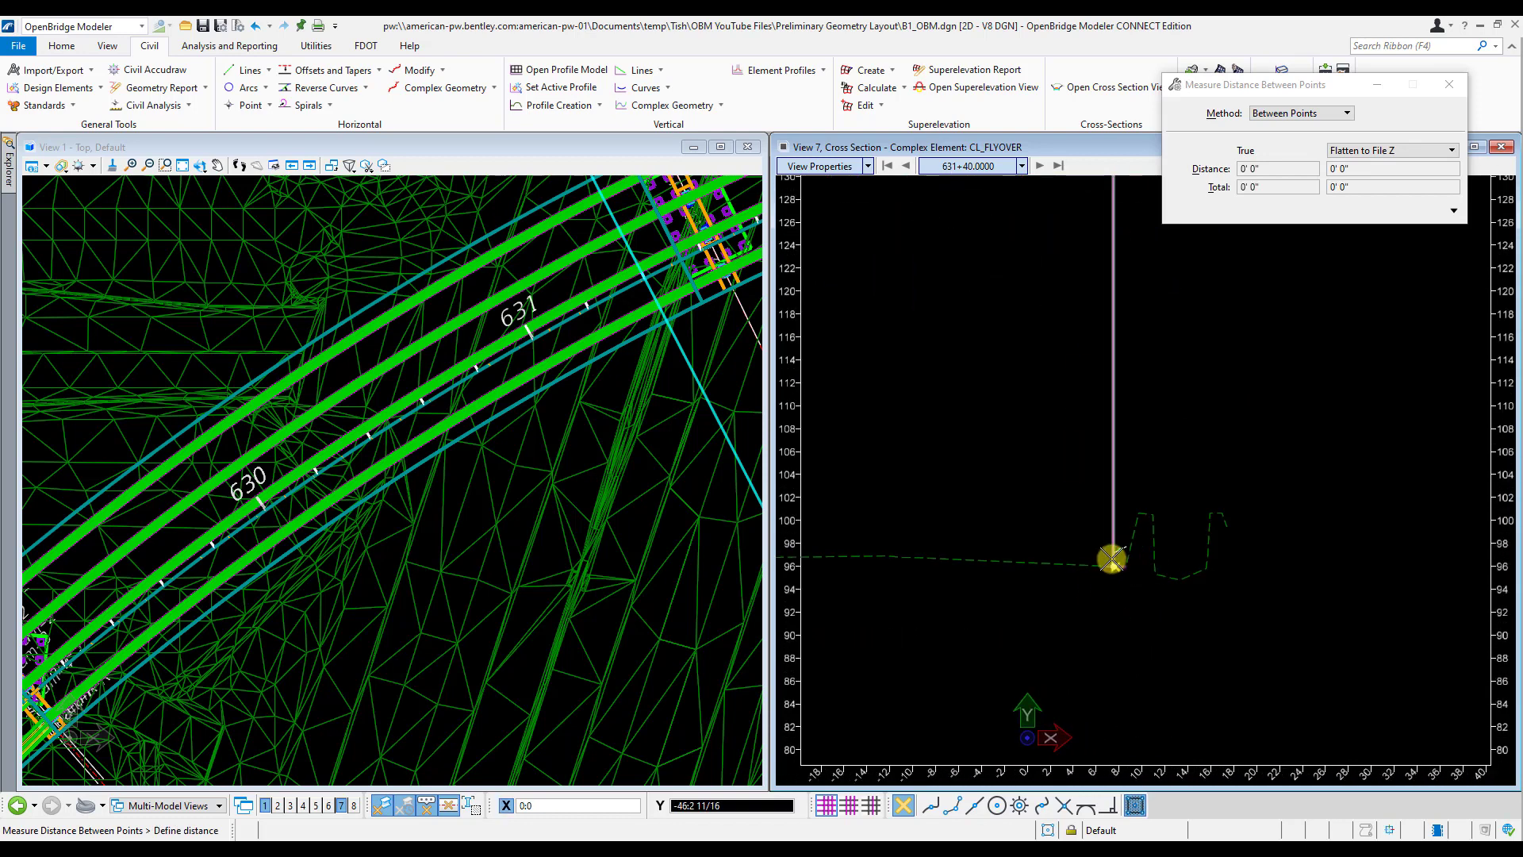
left_click(1112, 560)
key("Escape")
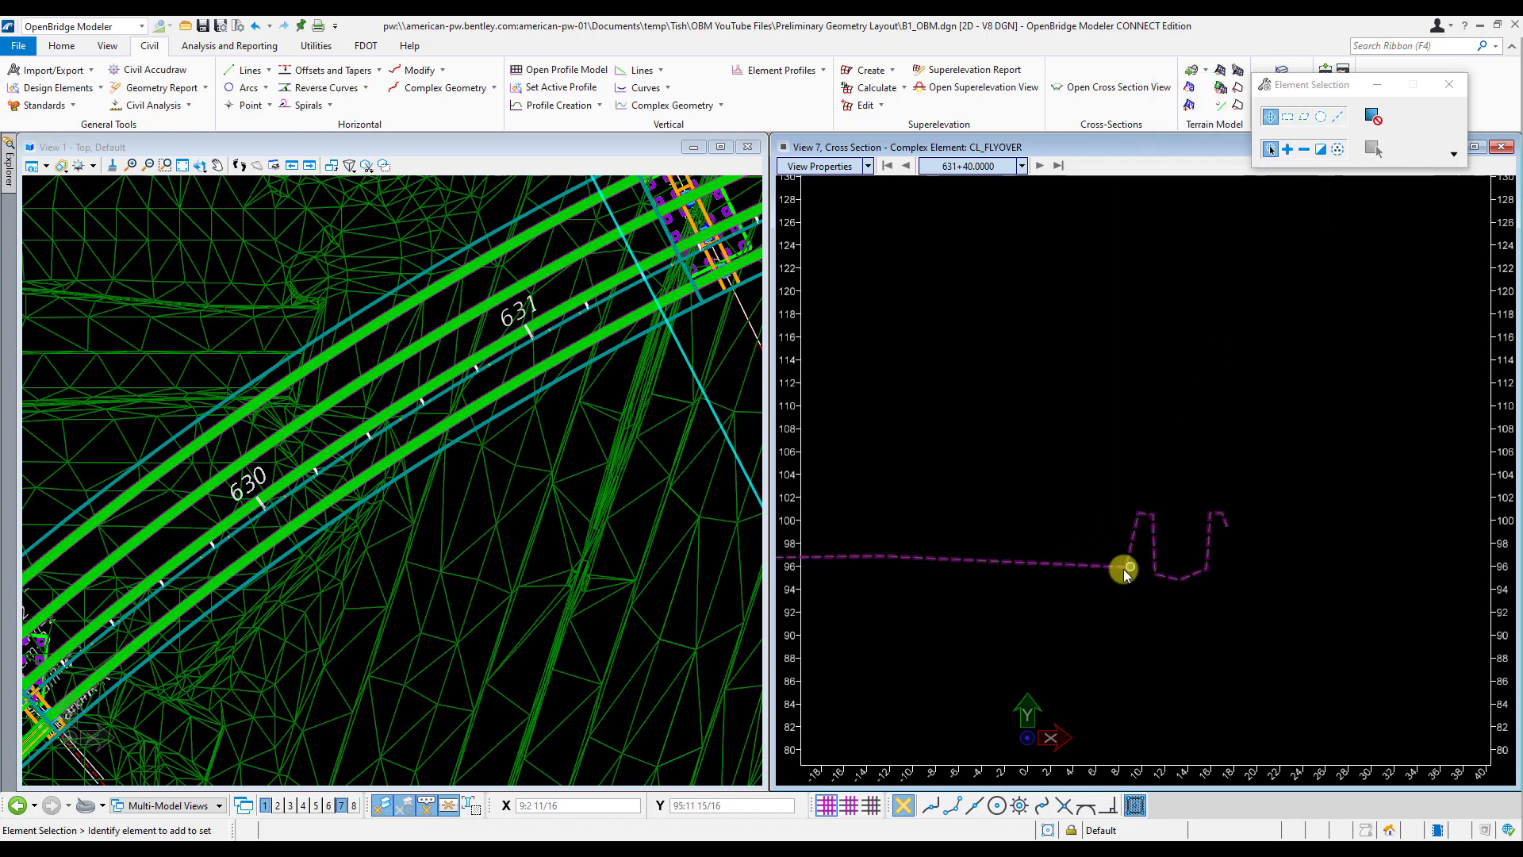
Close the View 7 cross section and maximize the View 1 plan view, staying in the OpenBridge Modeler workflow.
scroll(1125, 573, "down", 2)
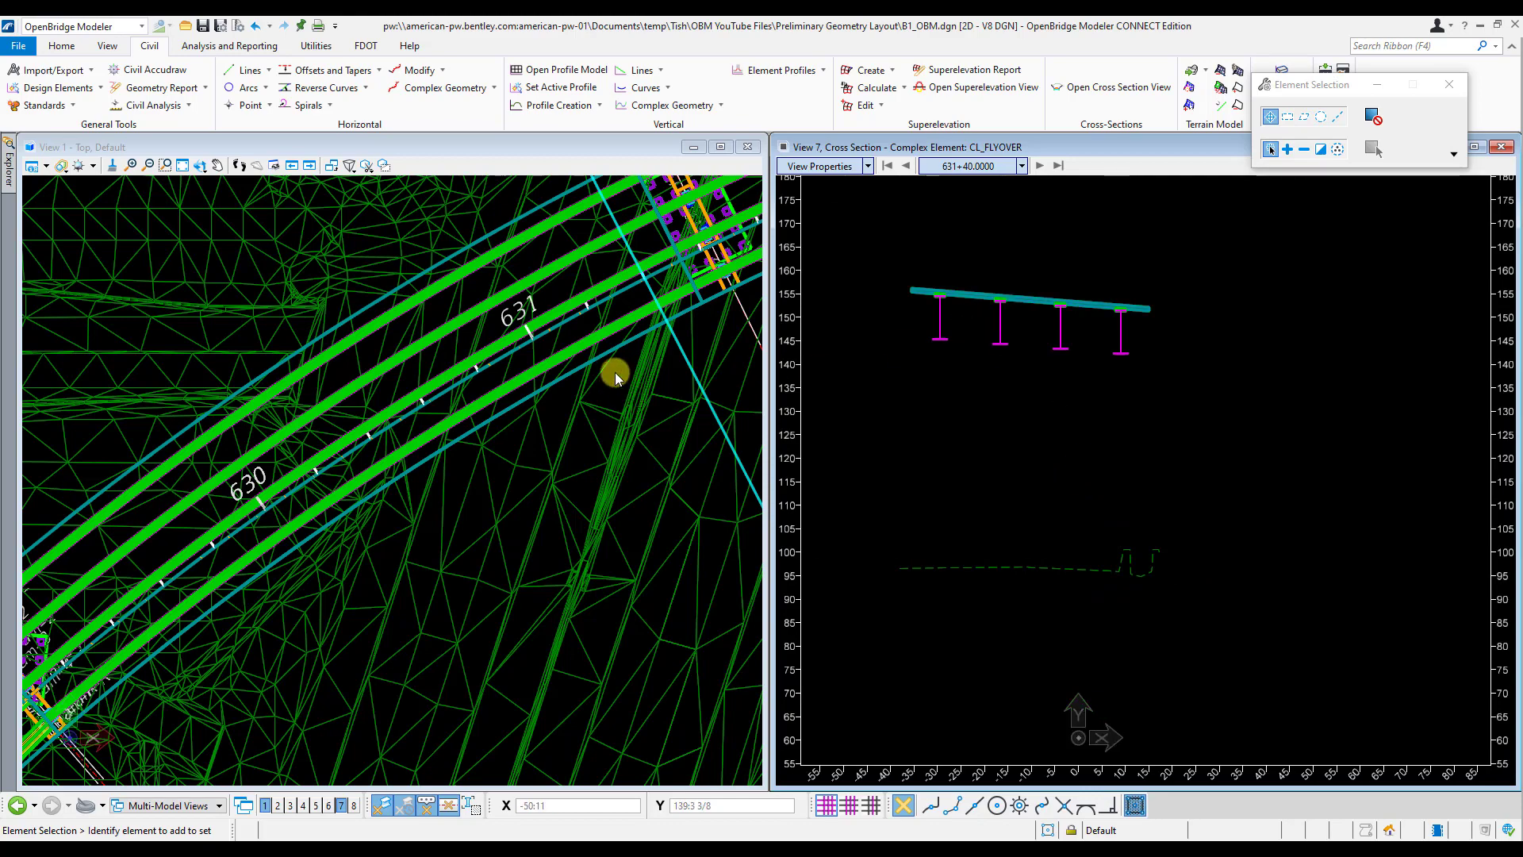
scroll(378, 291, "down", 2)
scroll(430, 239, "down", 1)
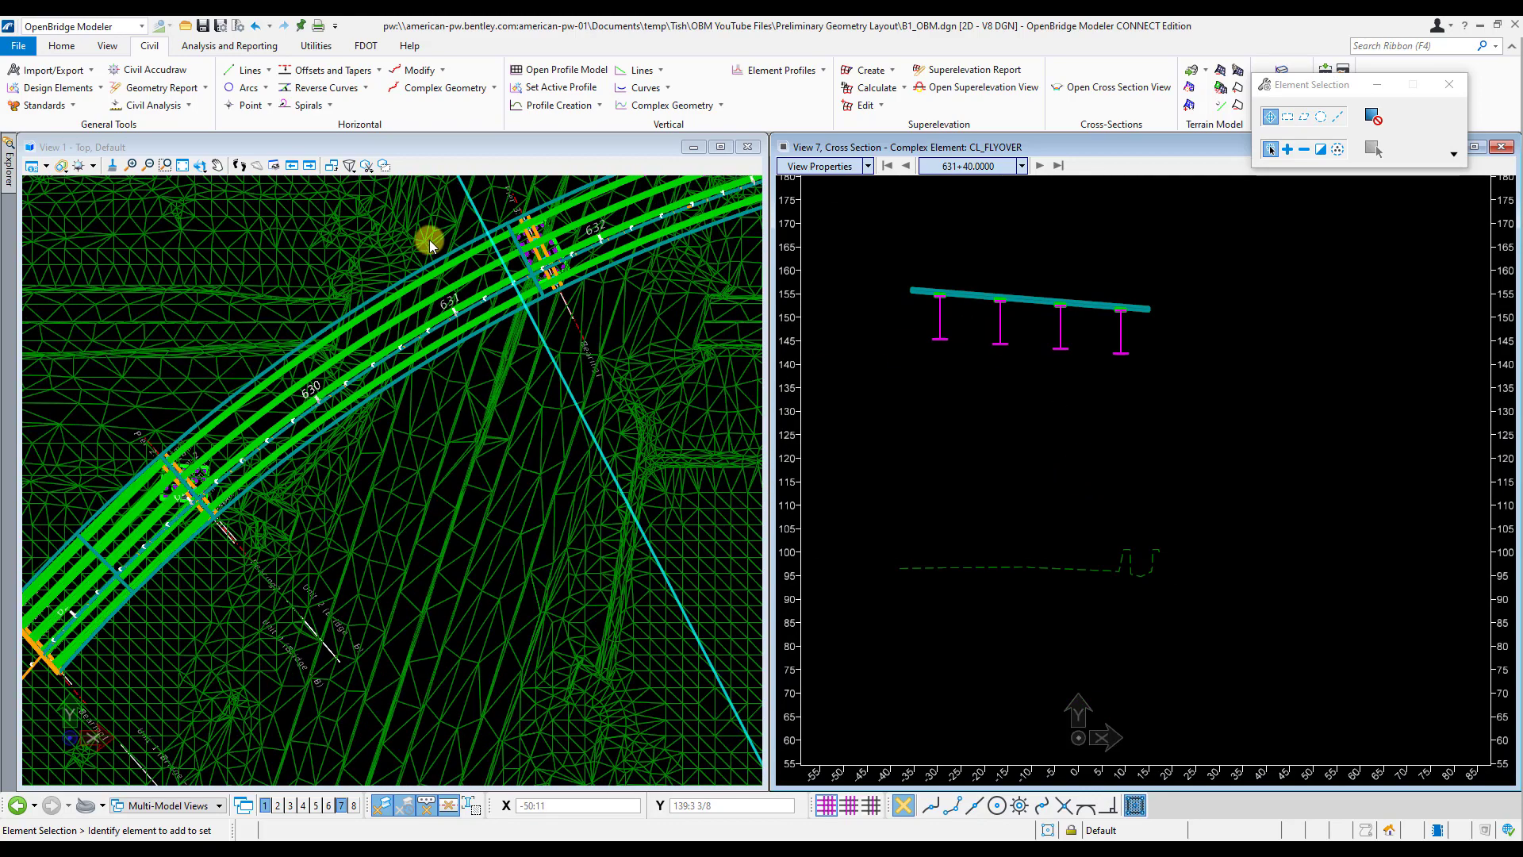
scroll(430, 239, "down", 1)
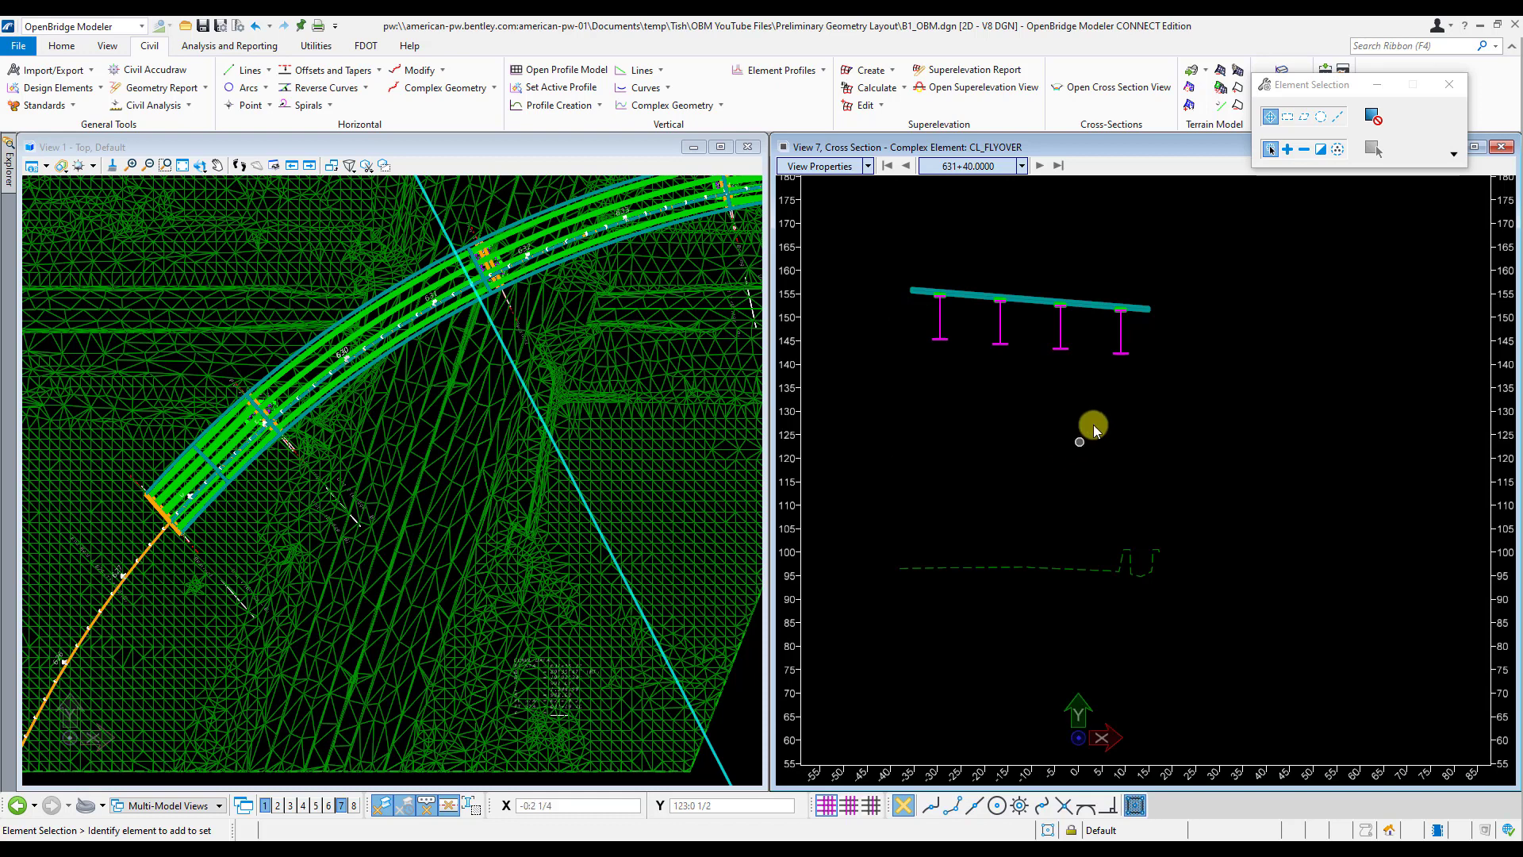
scroll(1051, 352, "up", 1)
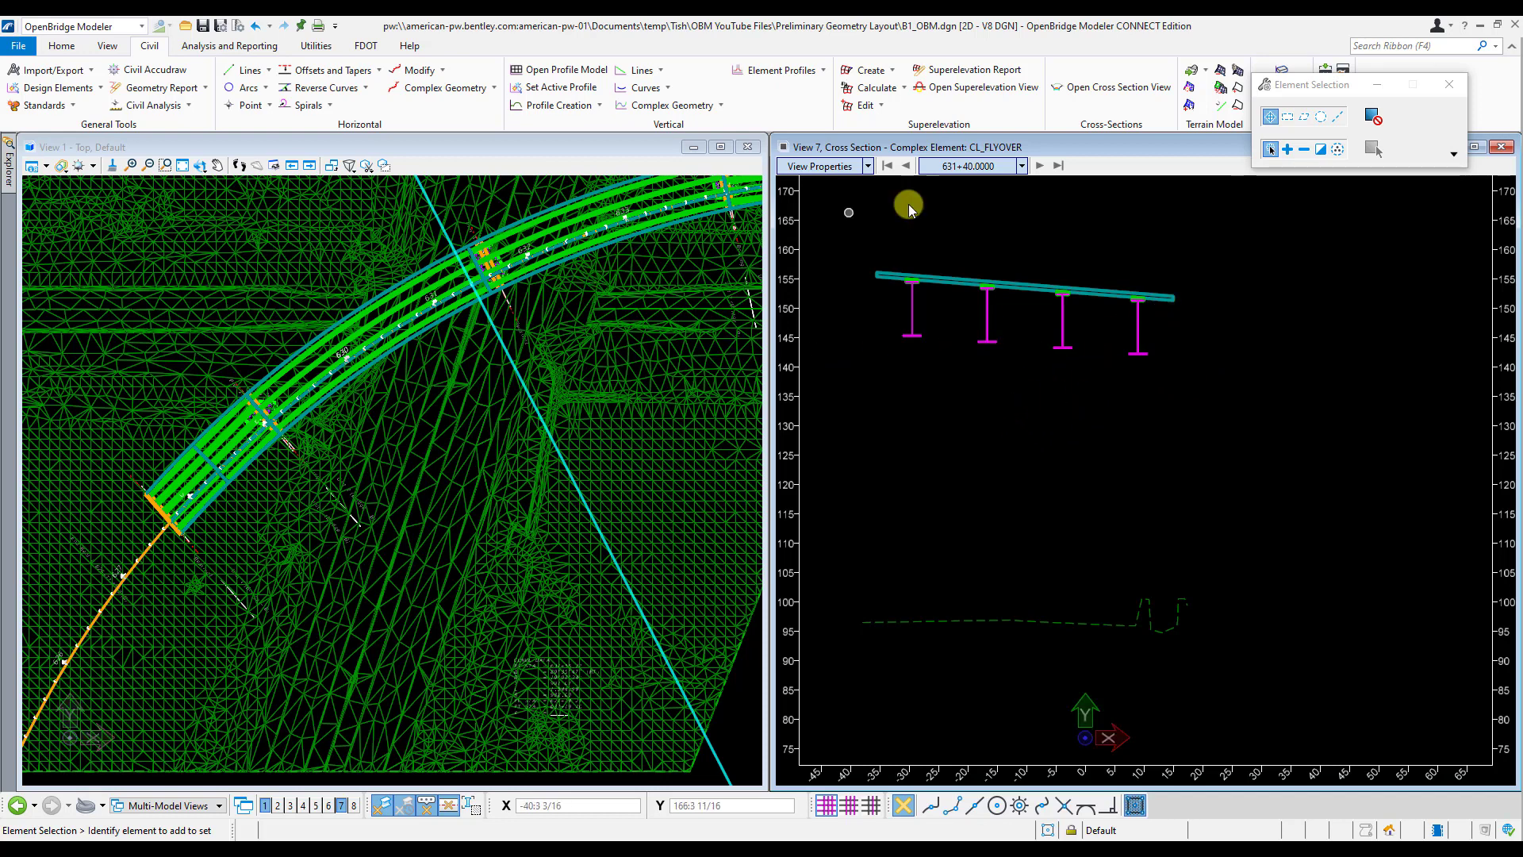
left_click(1502, 148)
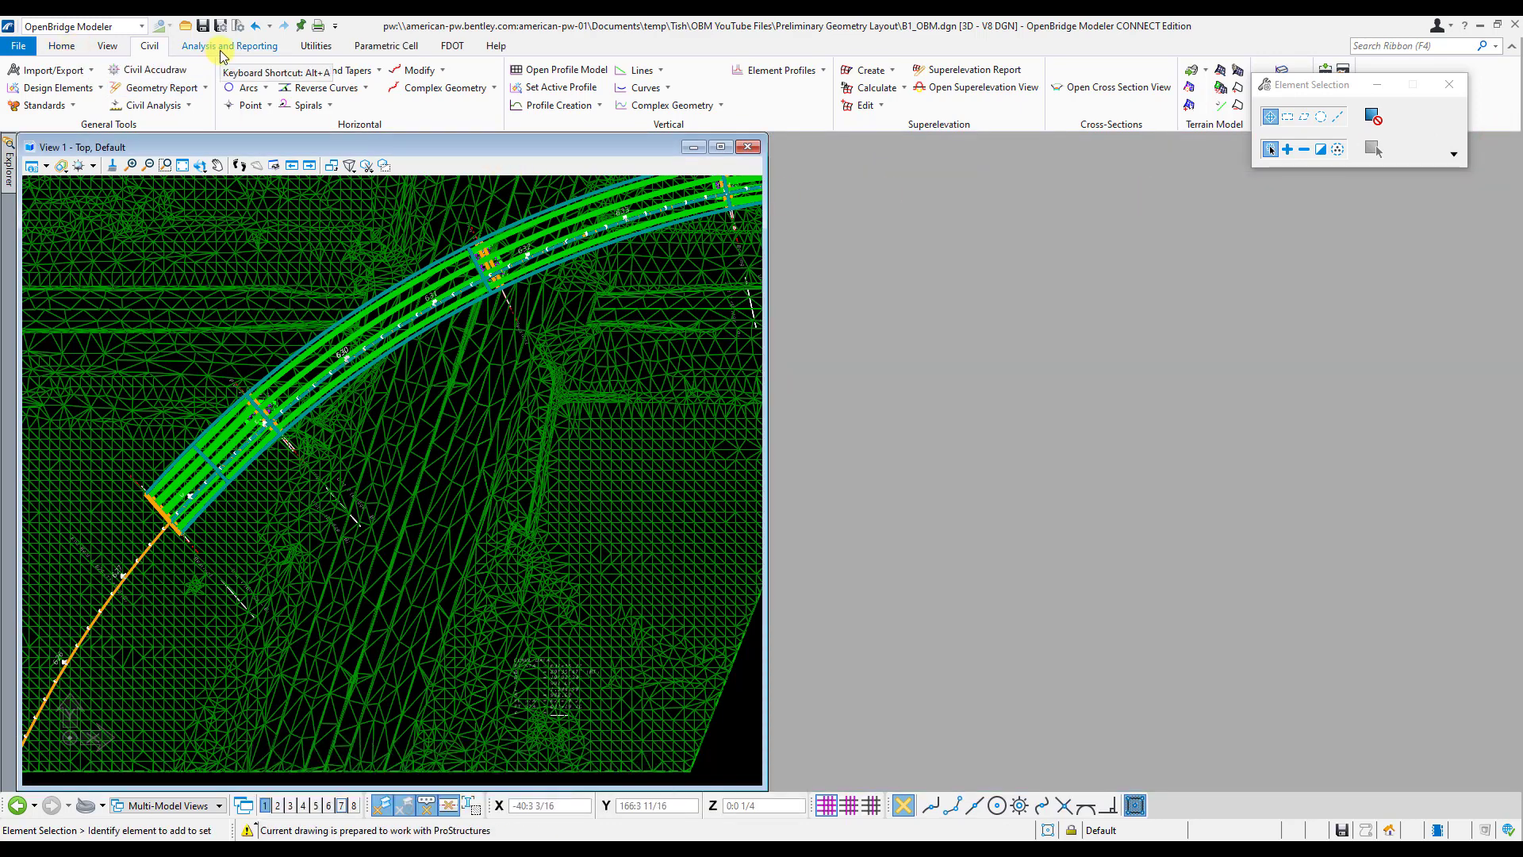
left_click(127, 28)
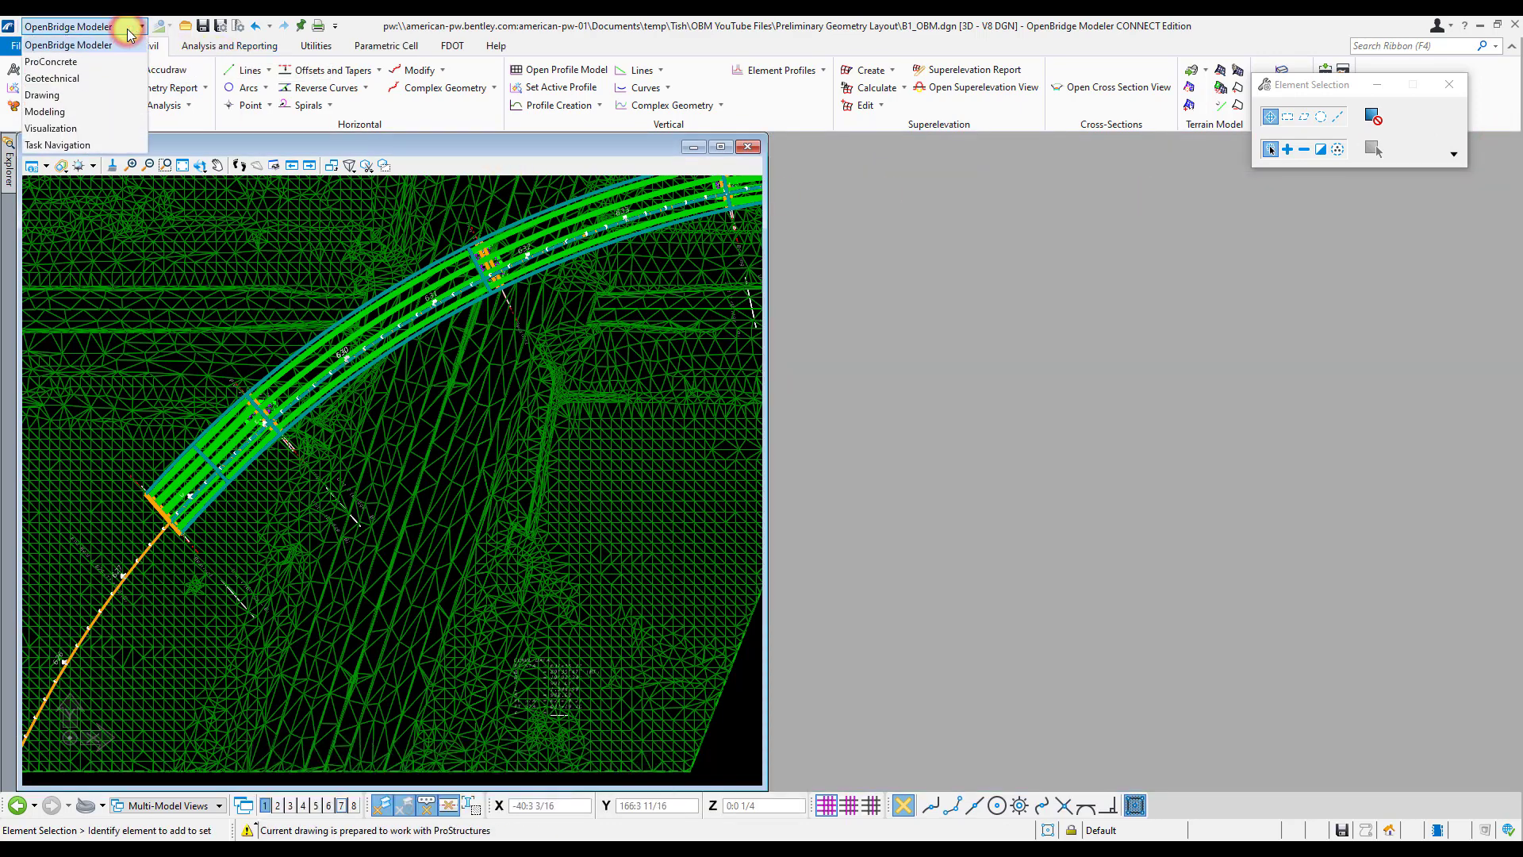
left_click(122, 44)
left_click(218, 49)
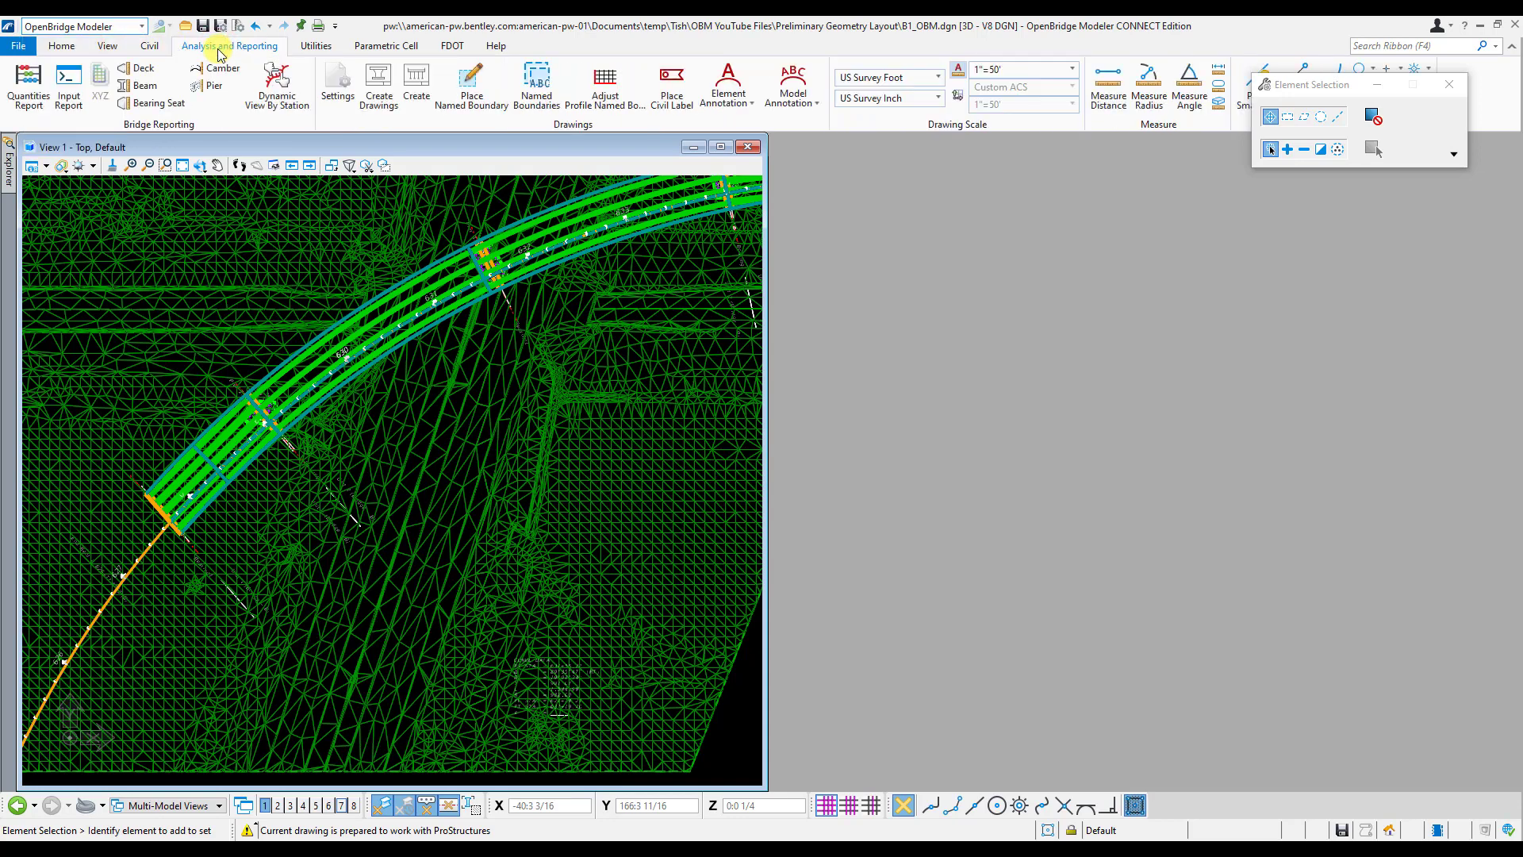
left_click(719, 148)
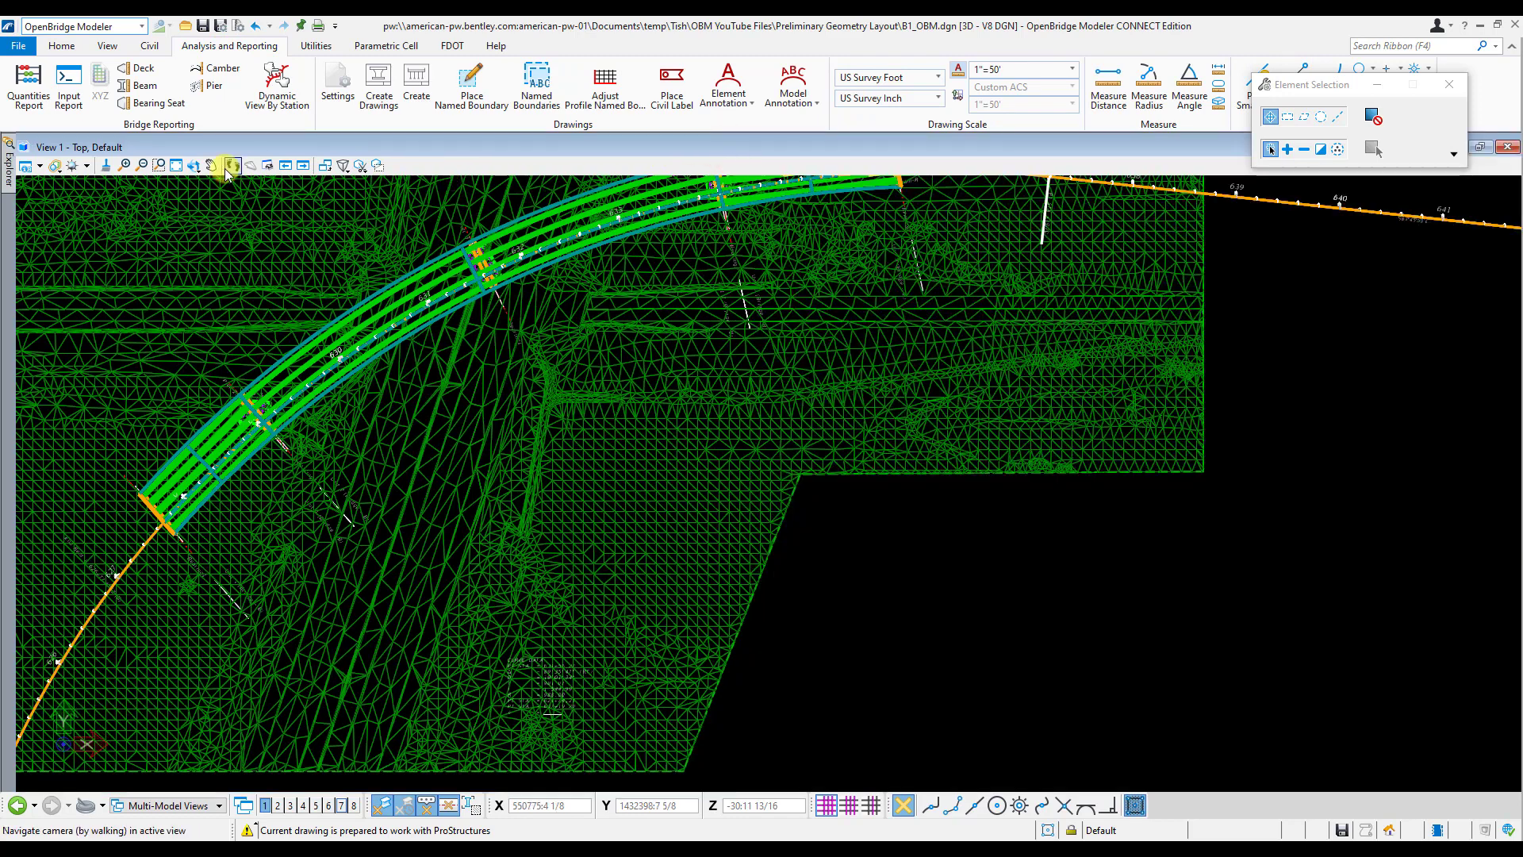
Generate an input report for the active bridge and active unit, limited to the Decks report option.
left_click(70, 102)
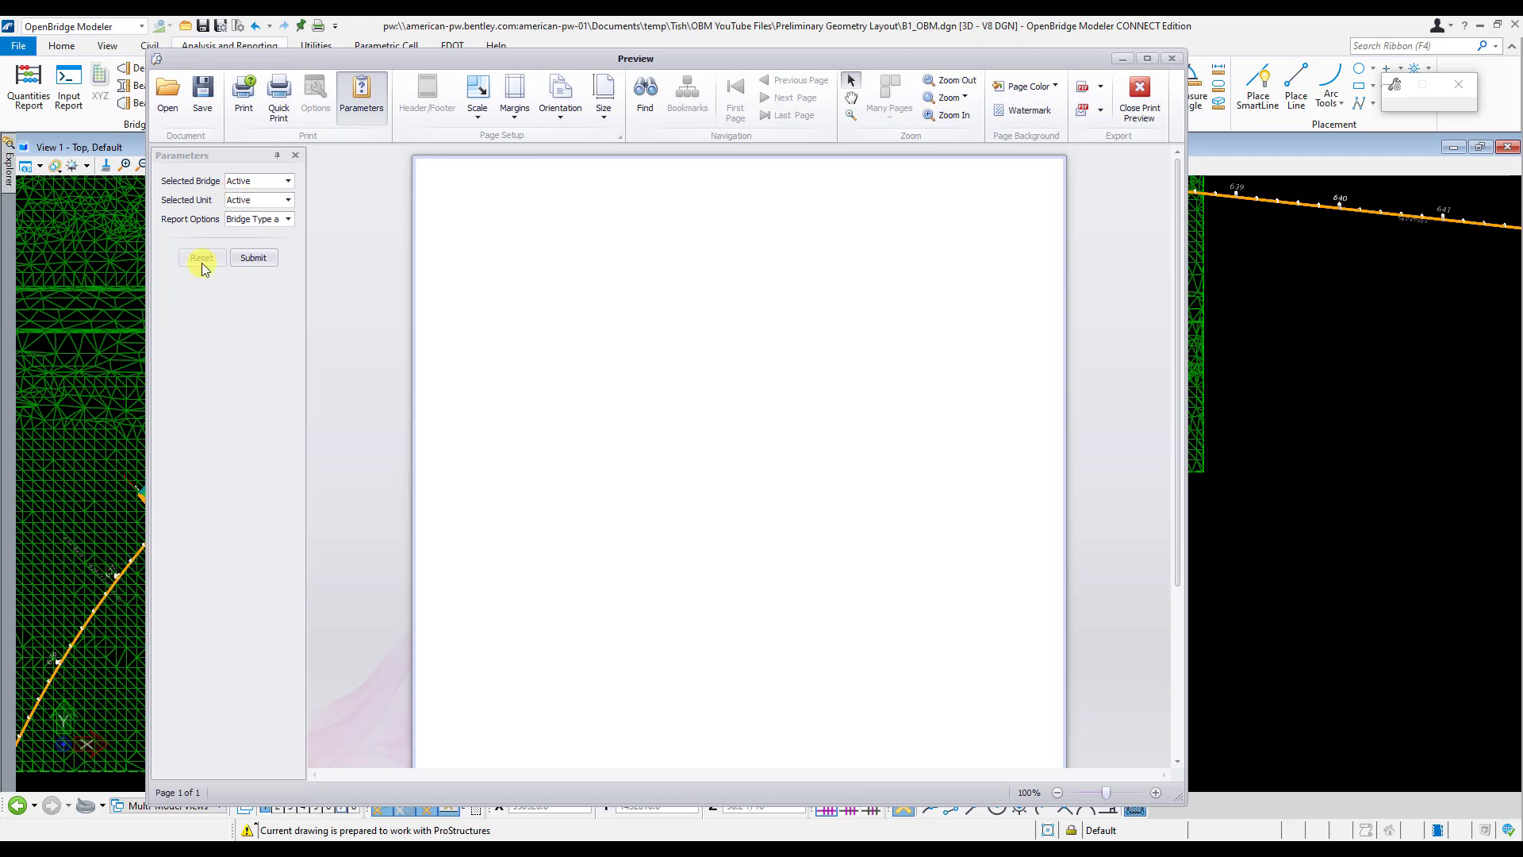
left_click(289, 221)
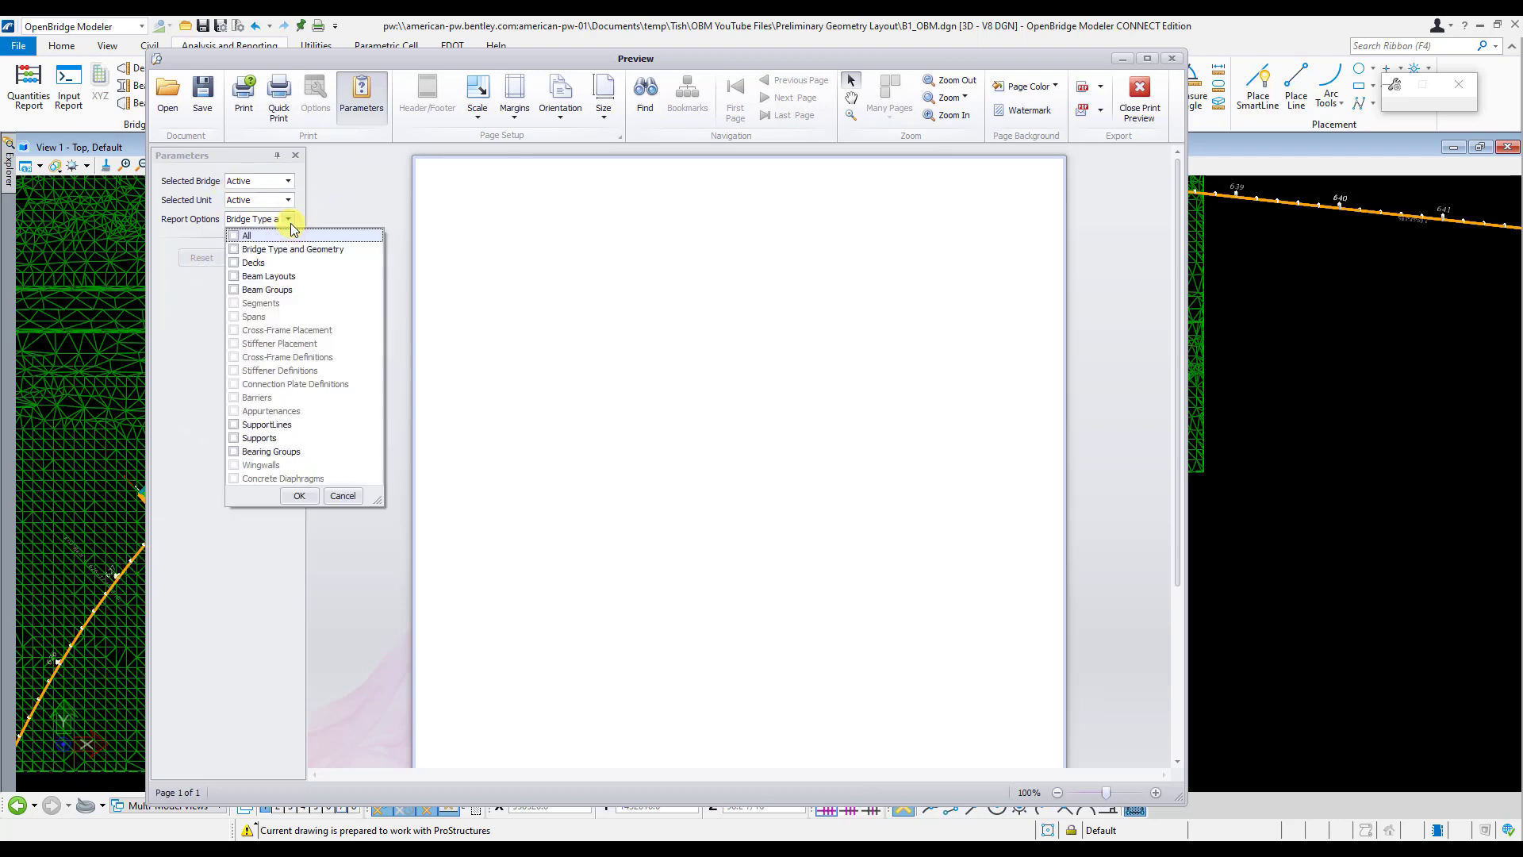
left_click(184, 311)
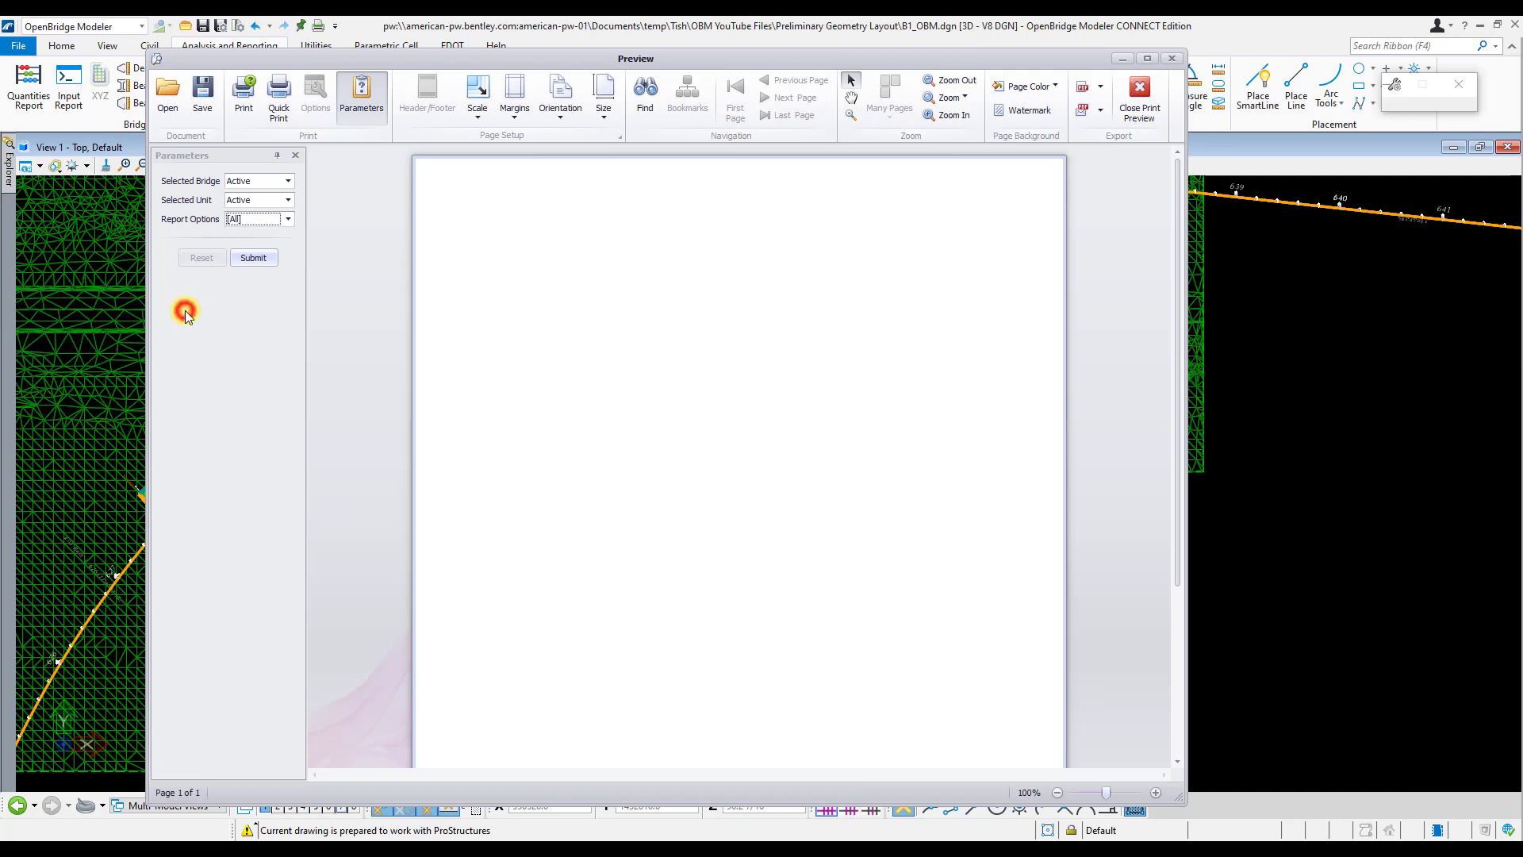
left_click(286, 220)
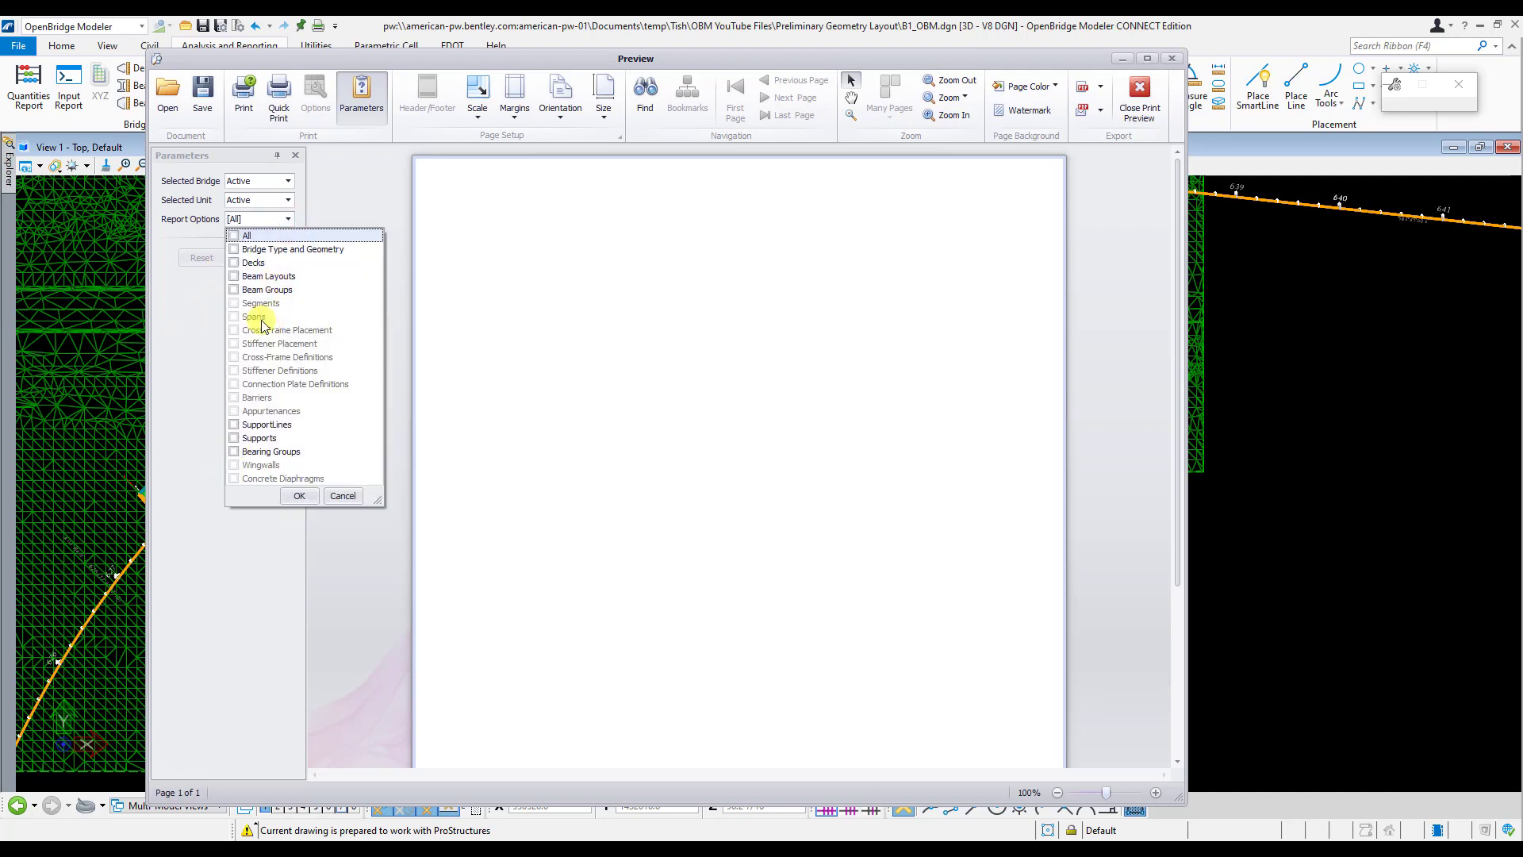
left_click(234, 264)
left_click(301, 496)
left_click(252, 258)
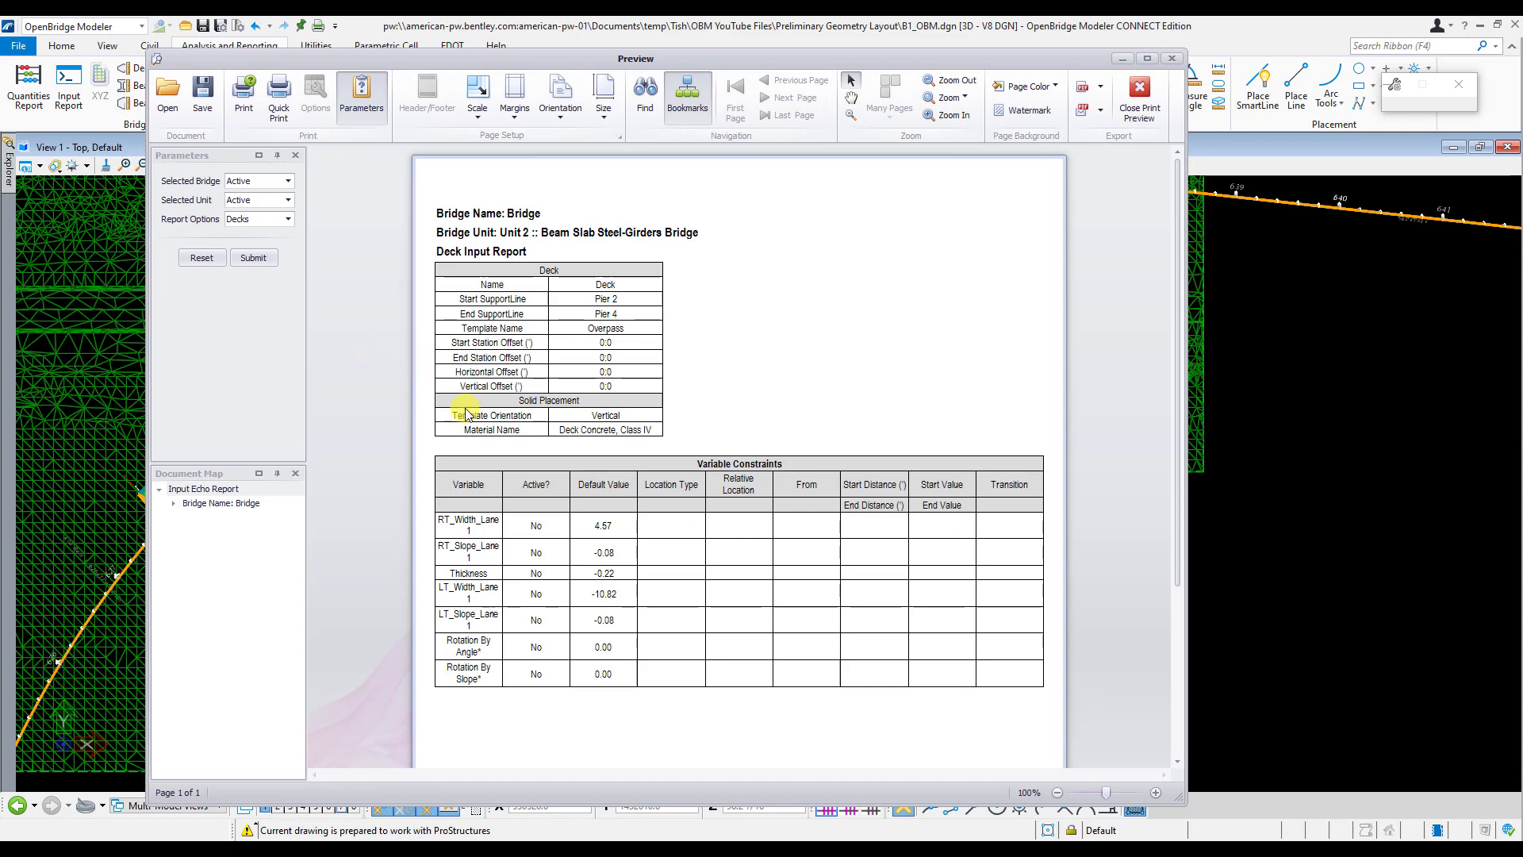
Review the deck input report's placement data and variable constraints, and close the print preview.
scroll(467, 414, "down", 6)
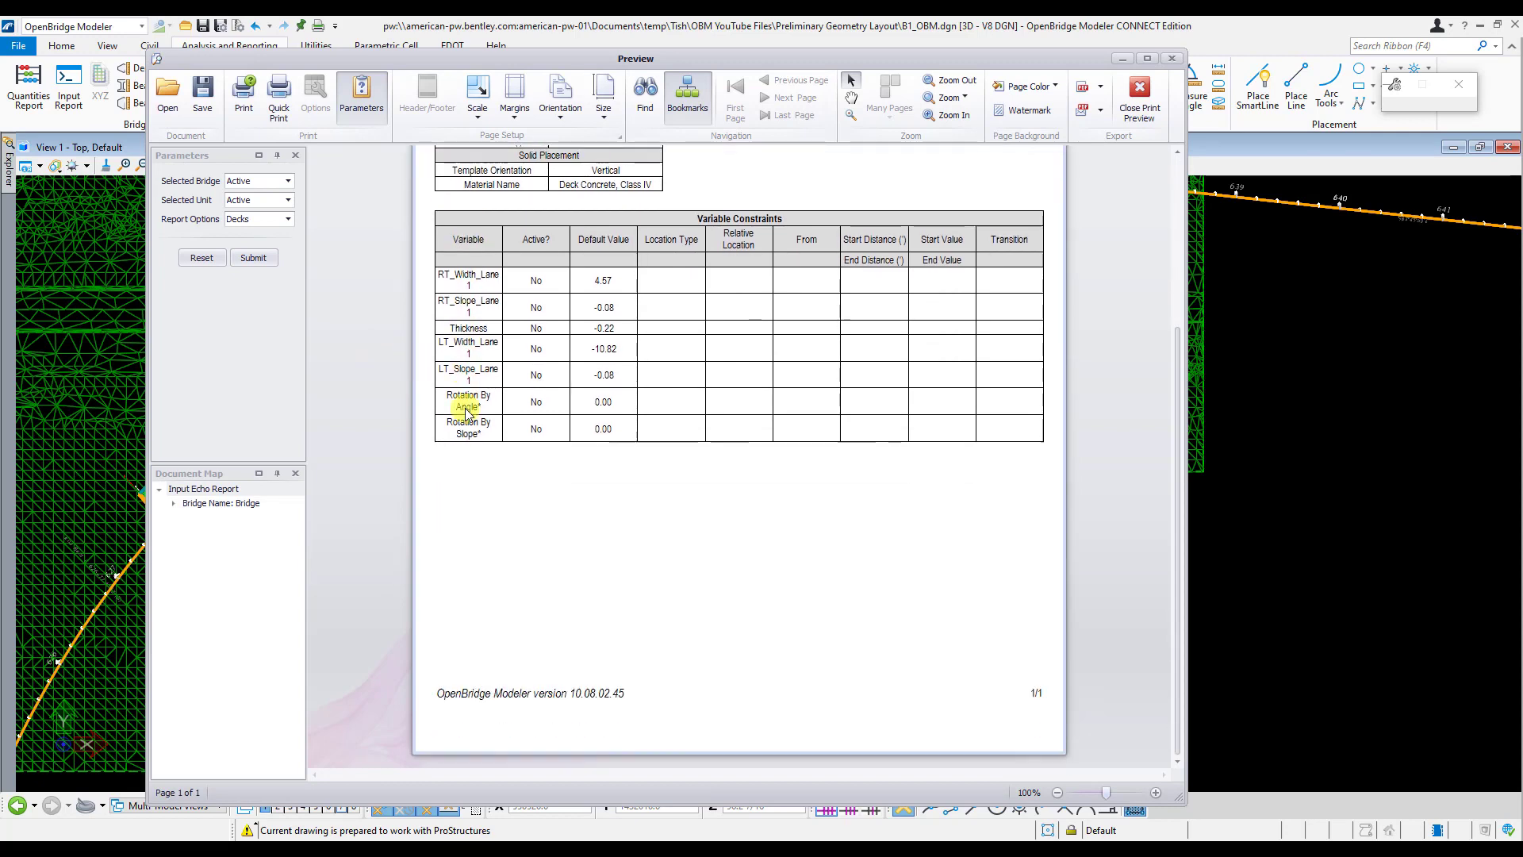
scroll(467, 414, "up", 3)
scroll(467, 414, "up", 2)
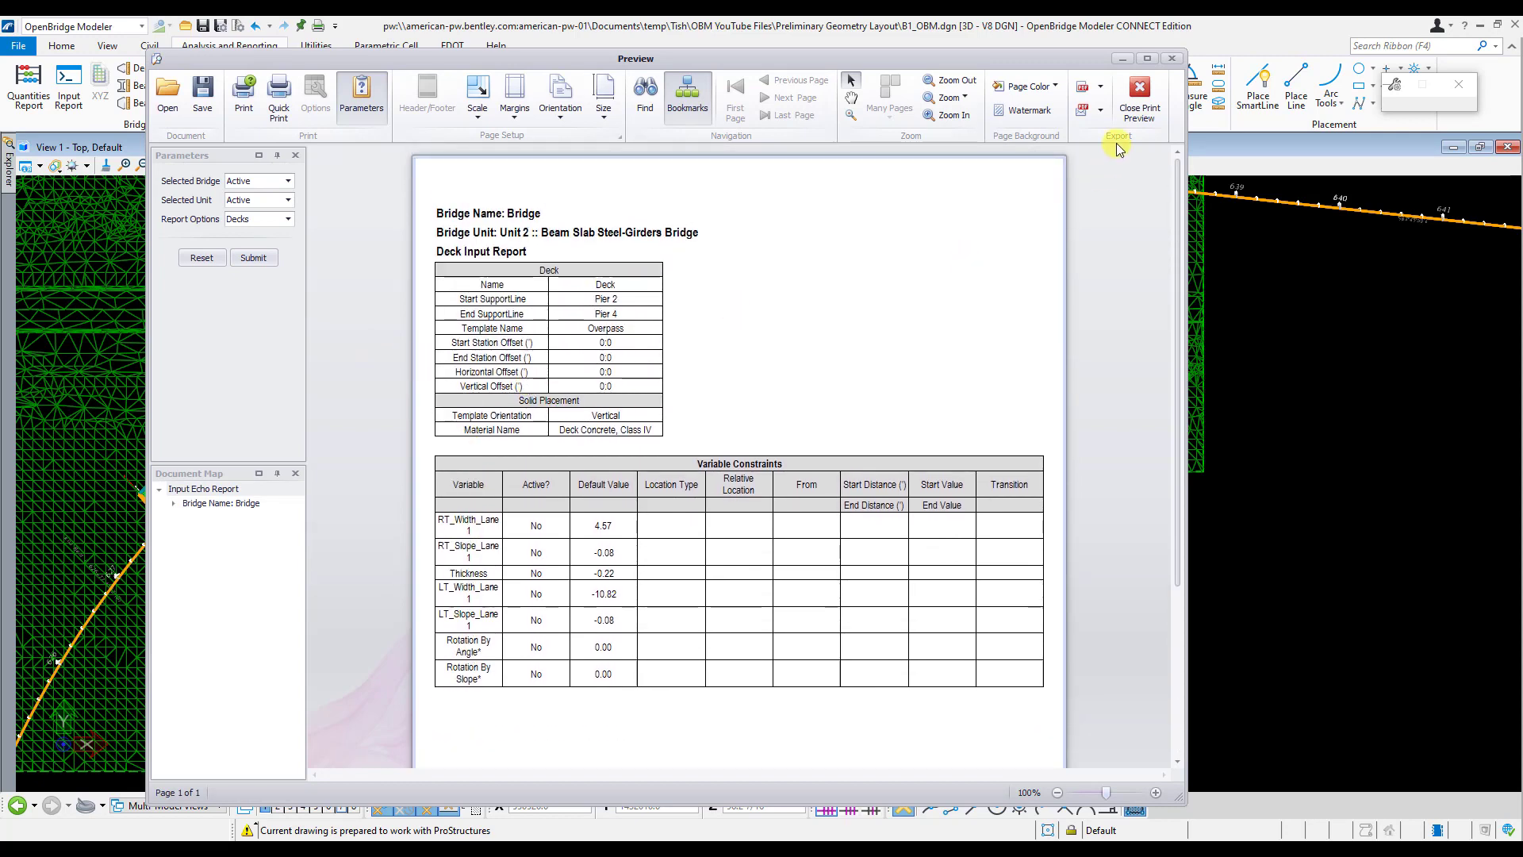
left_click(1140, 97)
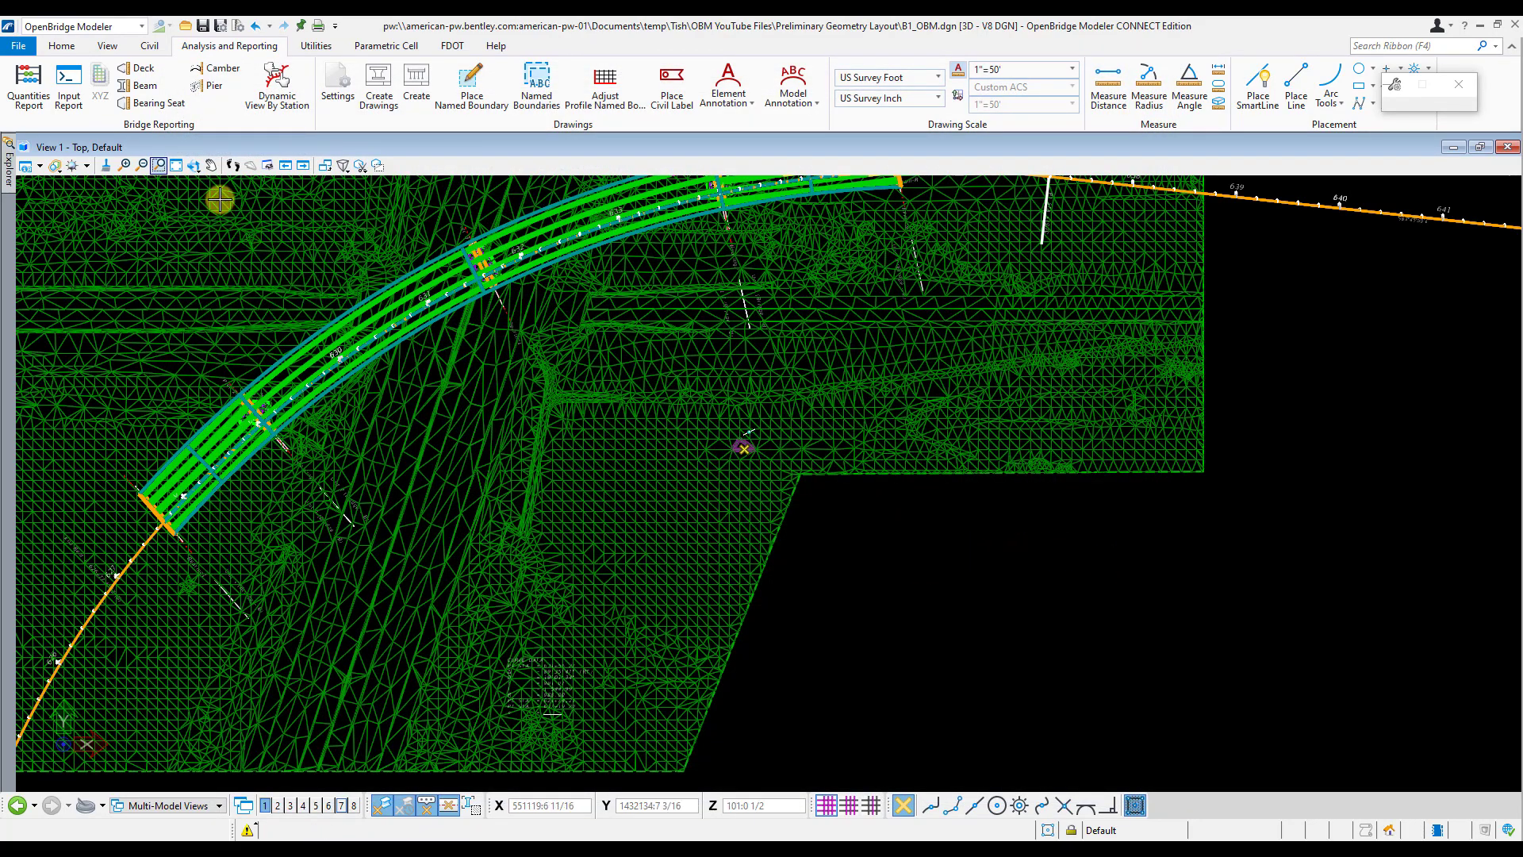
Open the material library, examine the concrete materials' unit weights and unit prices, and close it without saving.
left_click(193, 165)
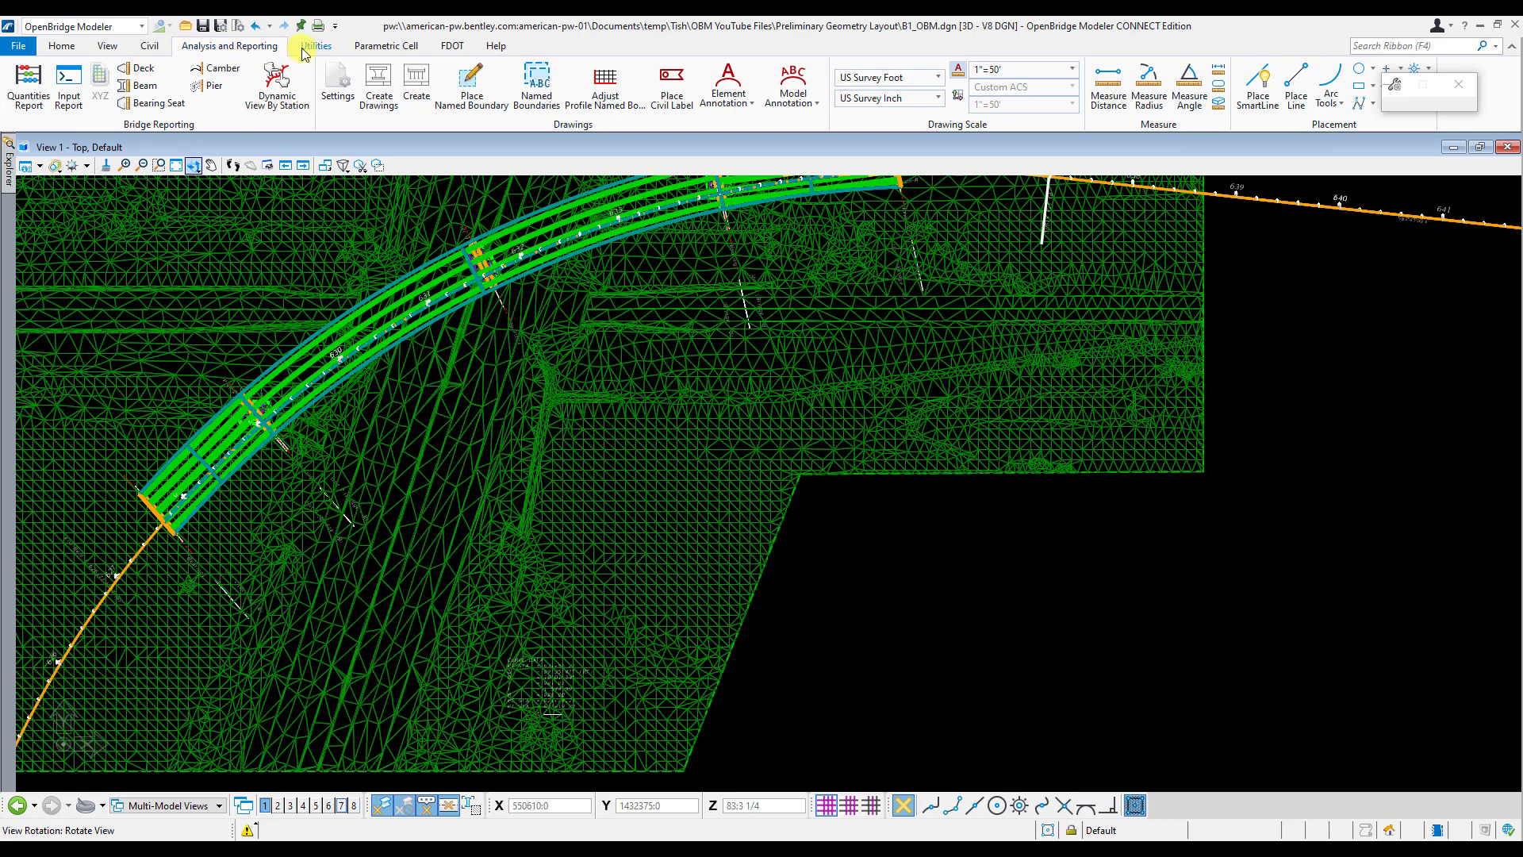
left_click(328, 49)
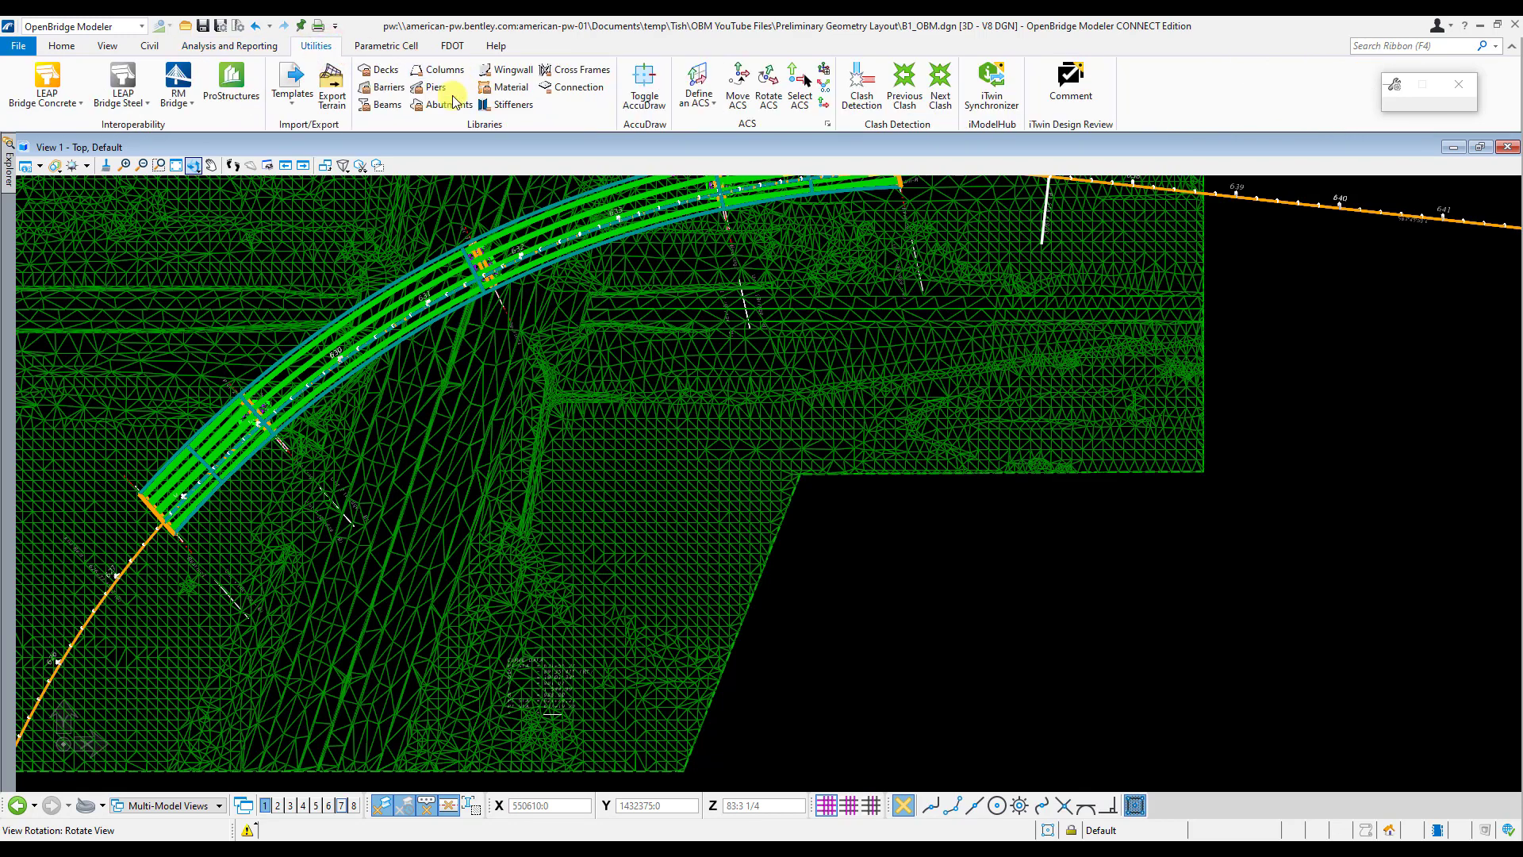
left_click(518, 91)
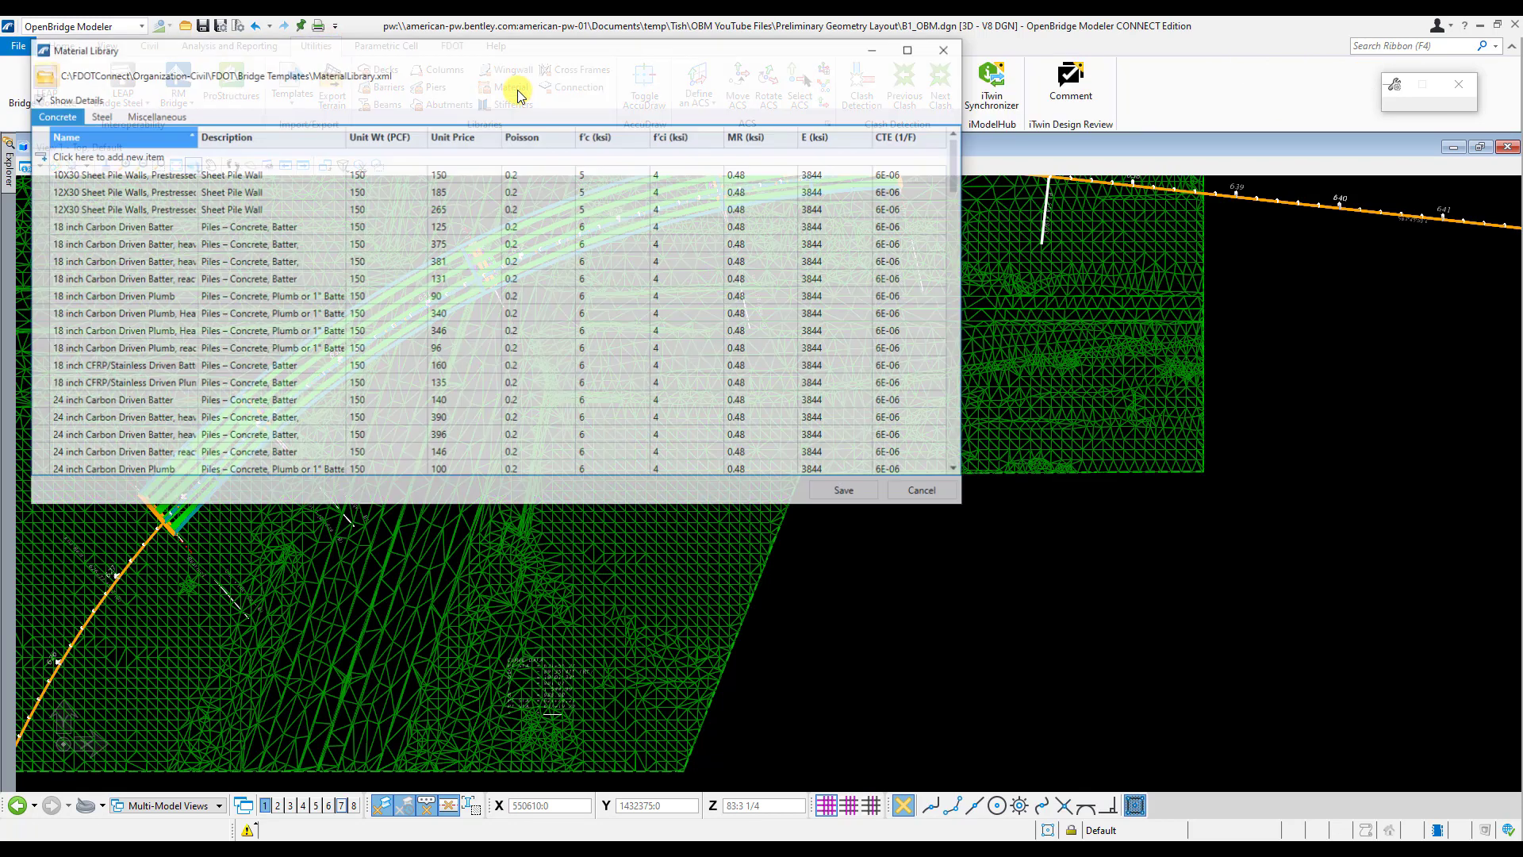
left_click_drag(551, 57, 837, 215)
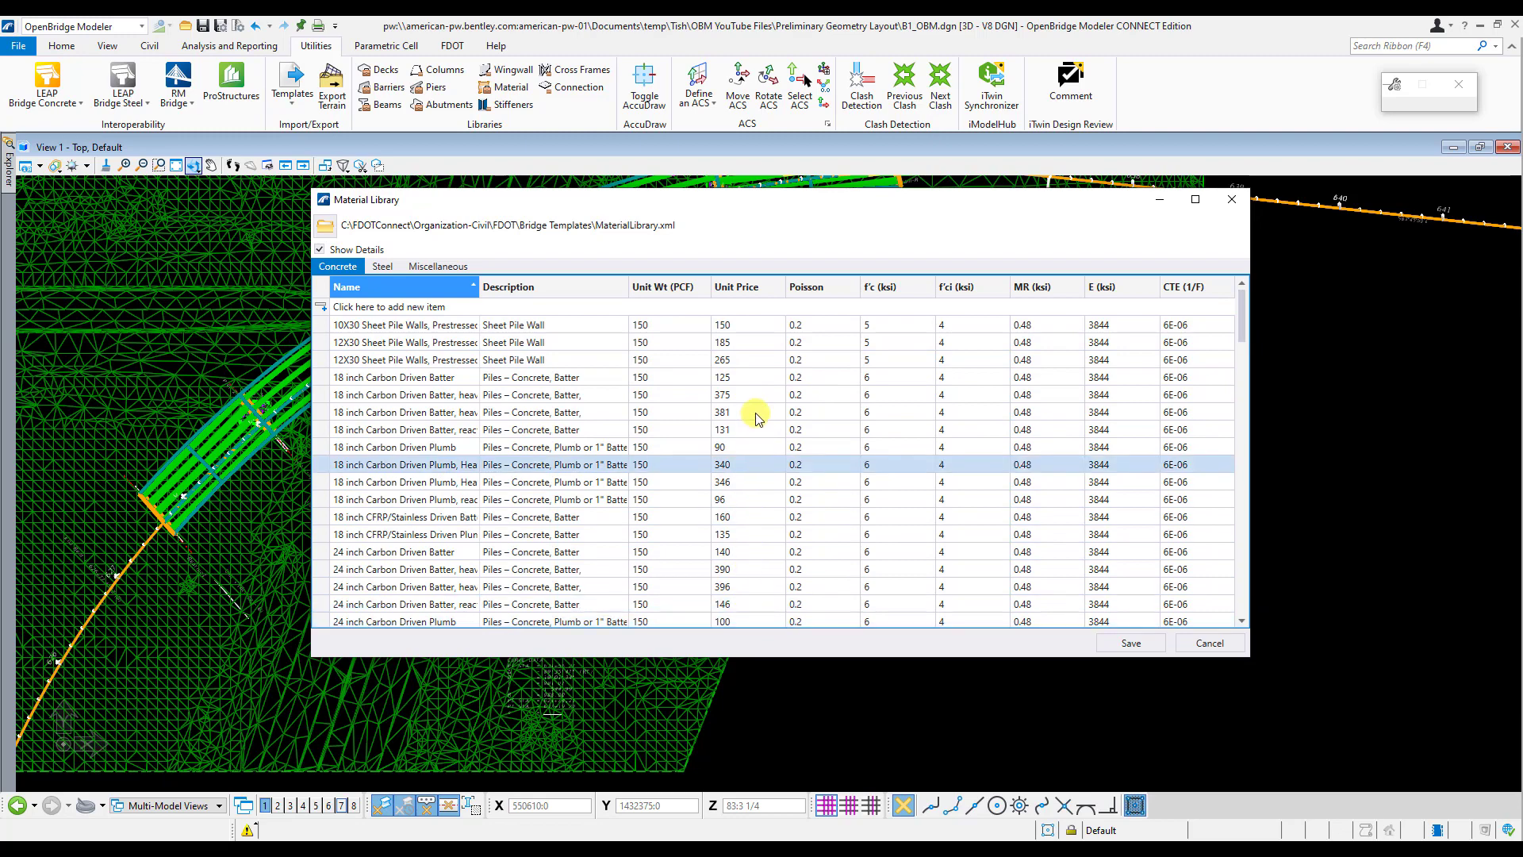
left_click_drag(829, 204, 1025, 292)
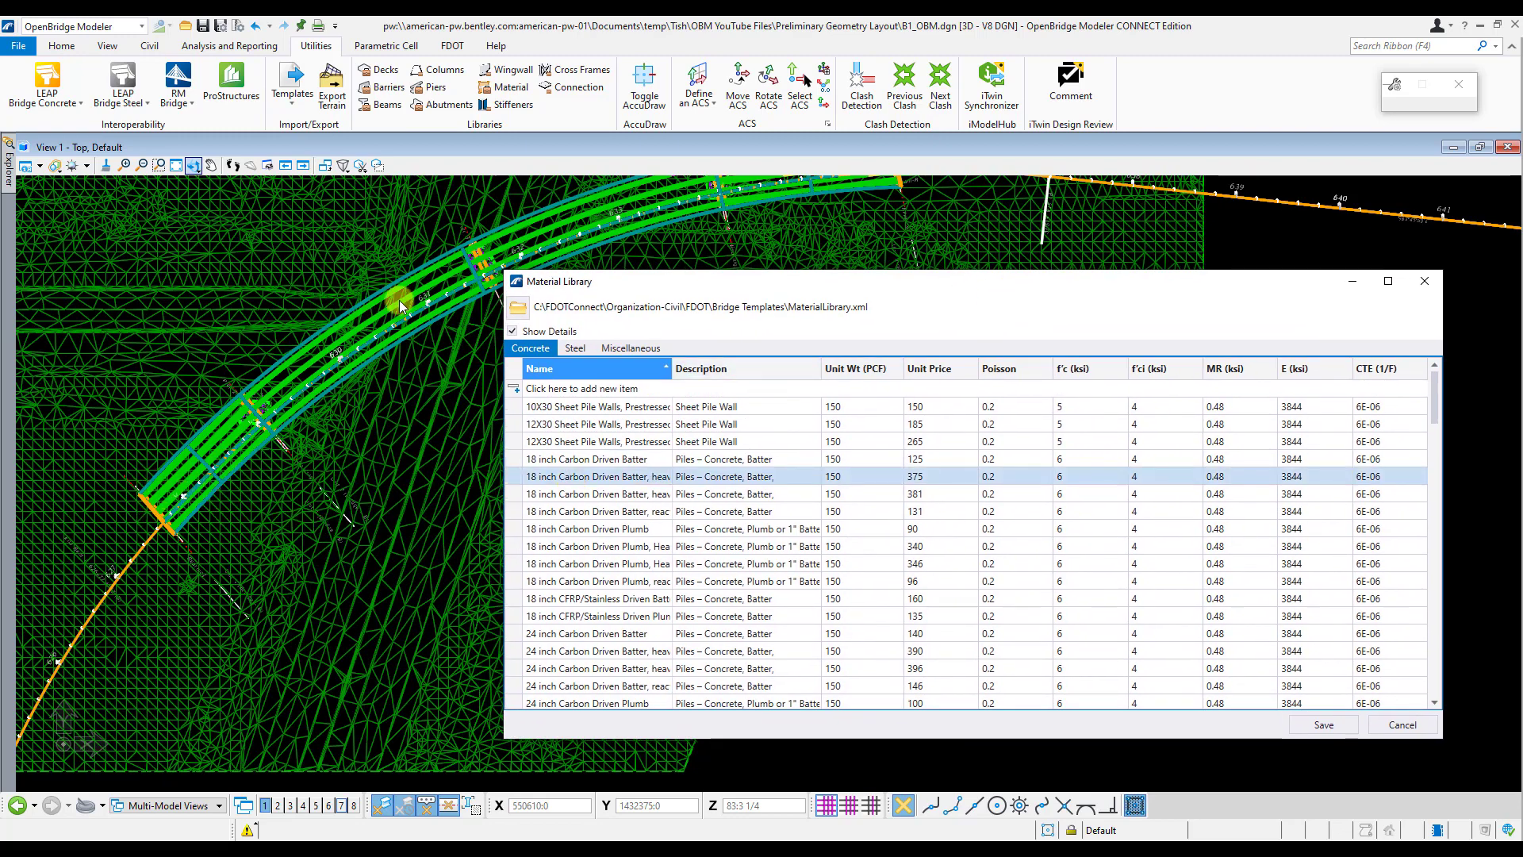
left_click(870, 404)
left_click(862, 422)
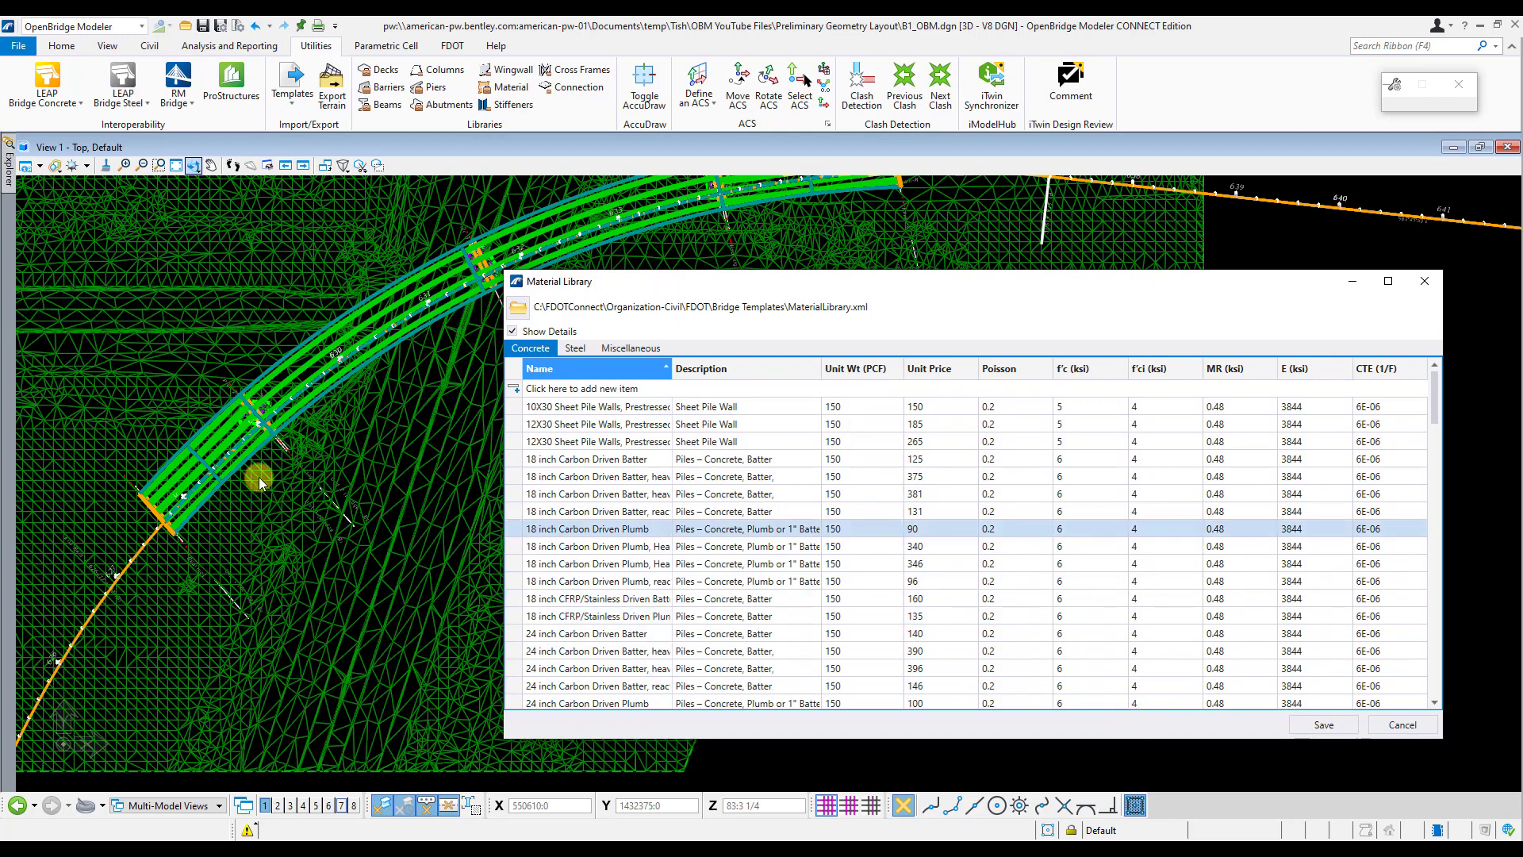
left_click(1401, 725)
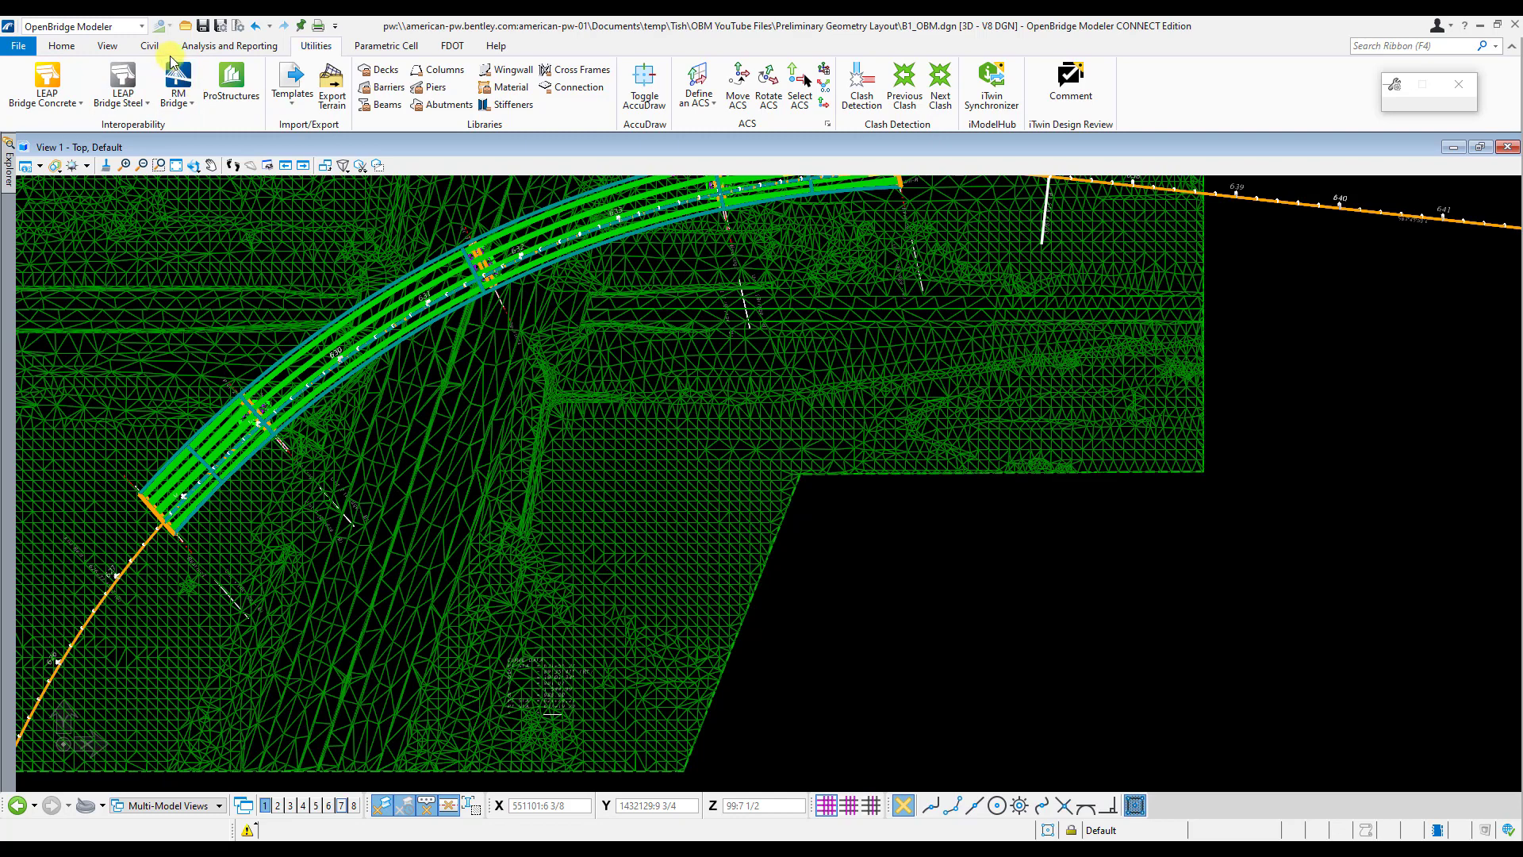
Generate a quantities report with both the selected bridge and the selected unit set to All.
left_click(205, 46)
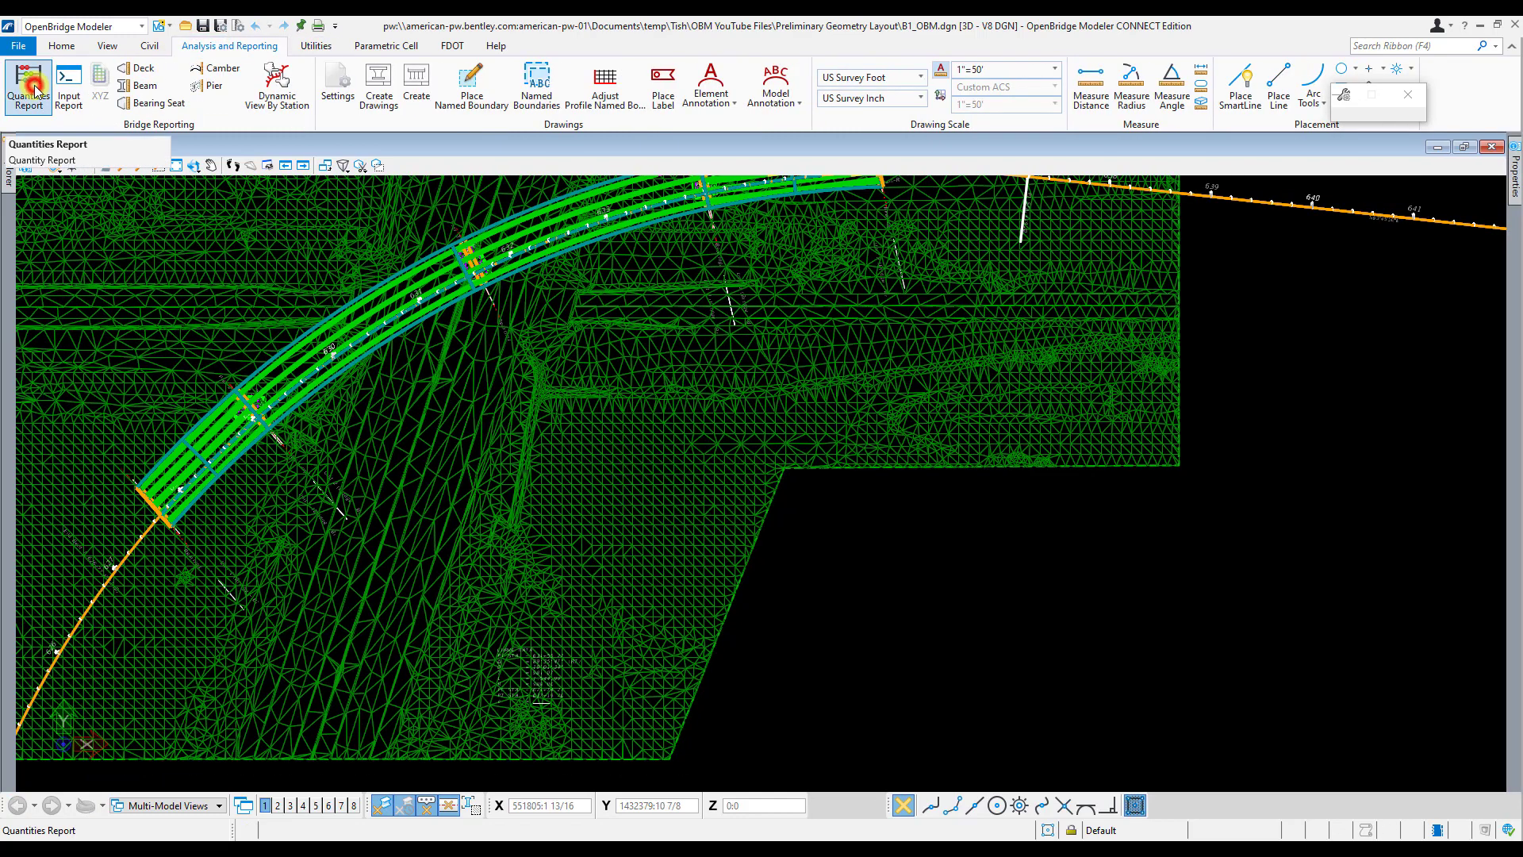
left_click(34, 90)
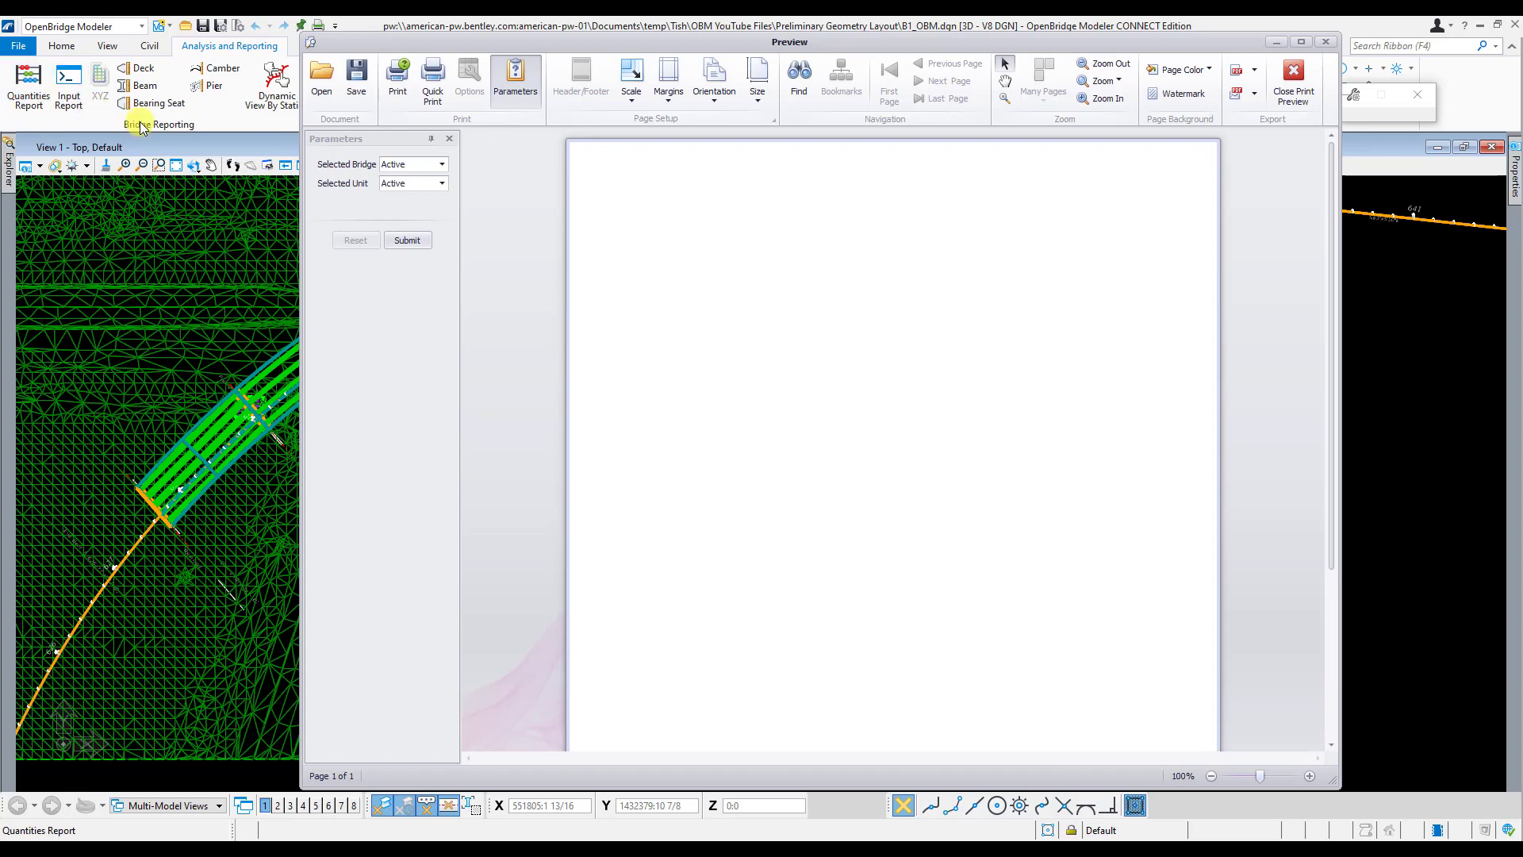
left_click(441, 166)
left_click(395, 191)
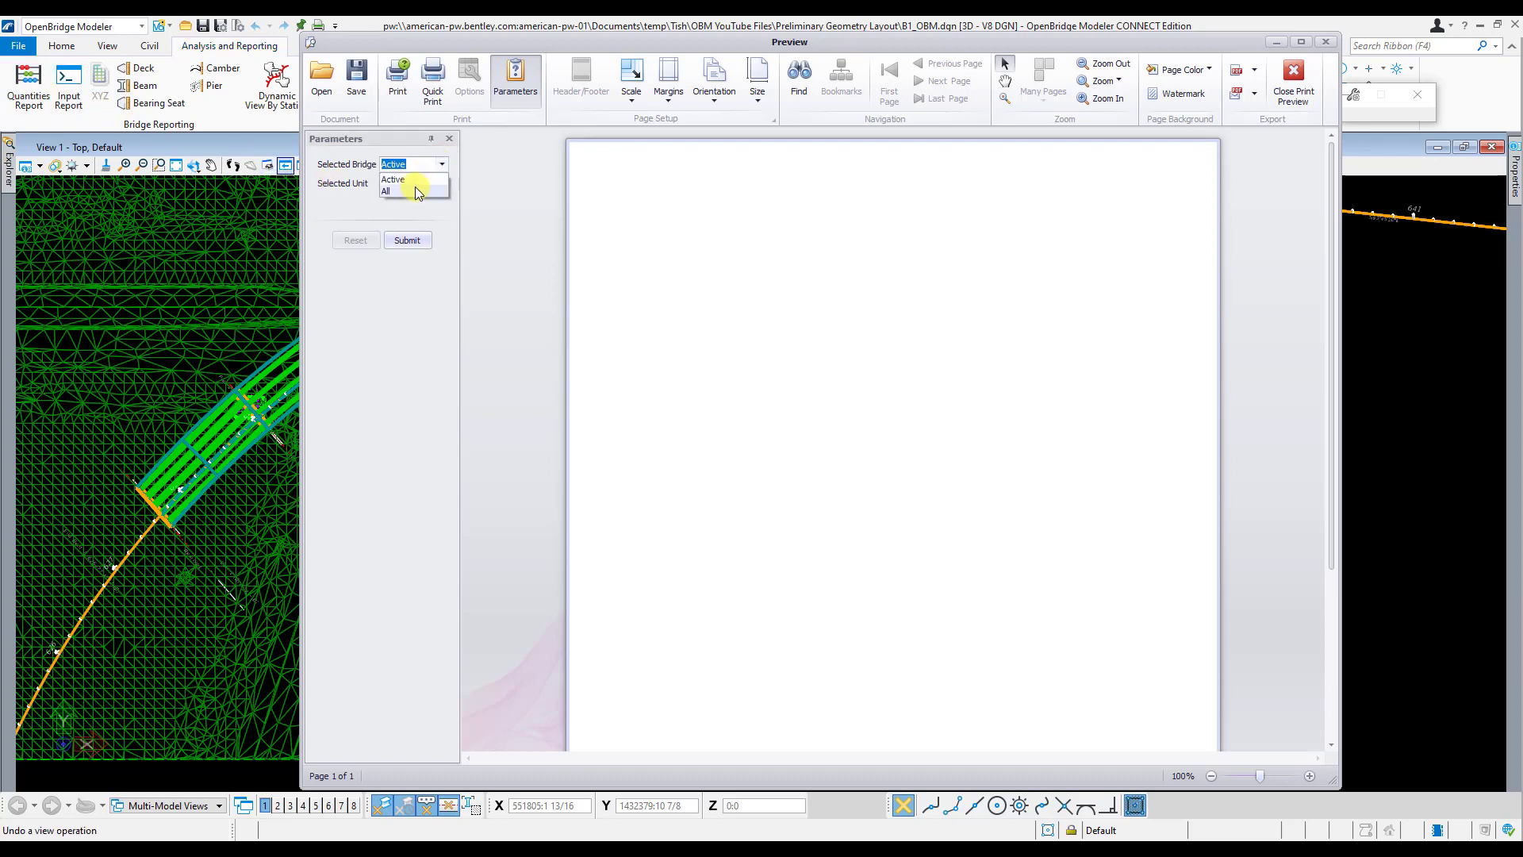
left_click(417, 184)
left_click(429, 211)
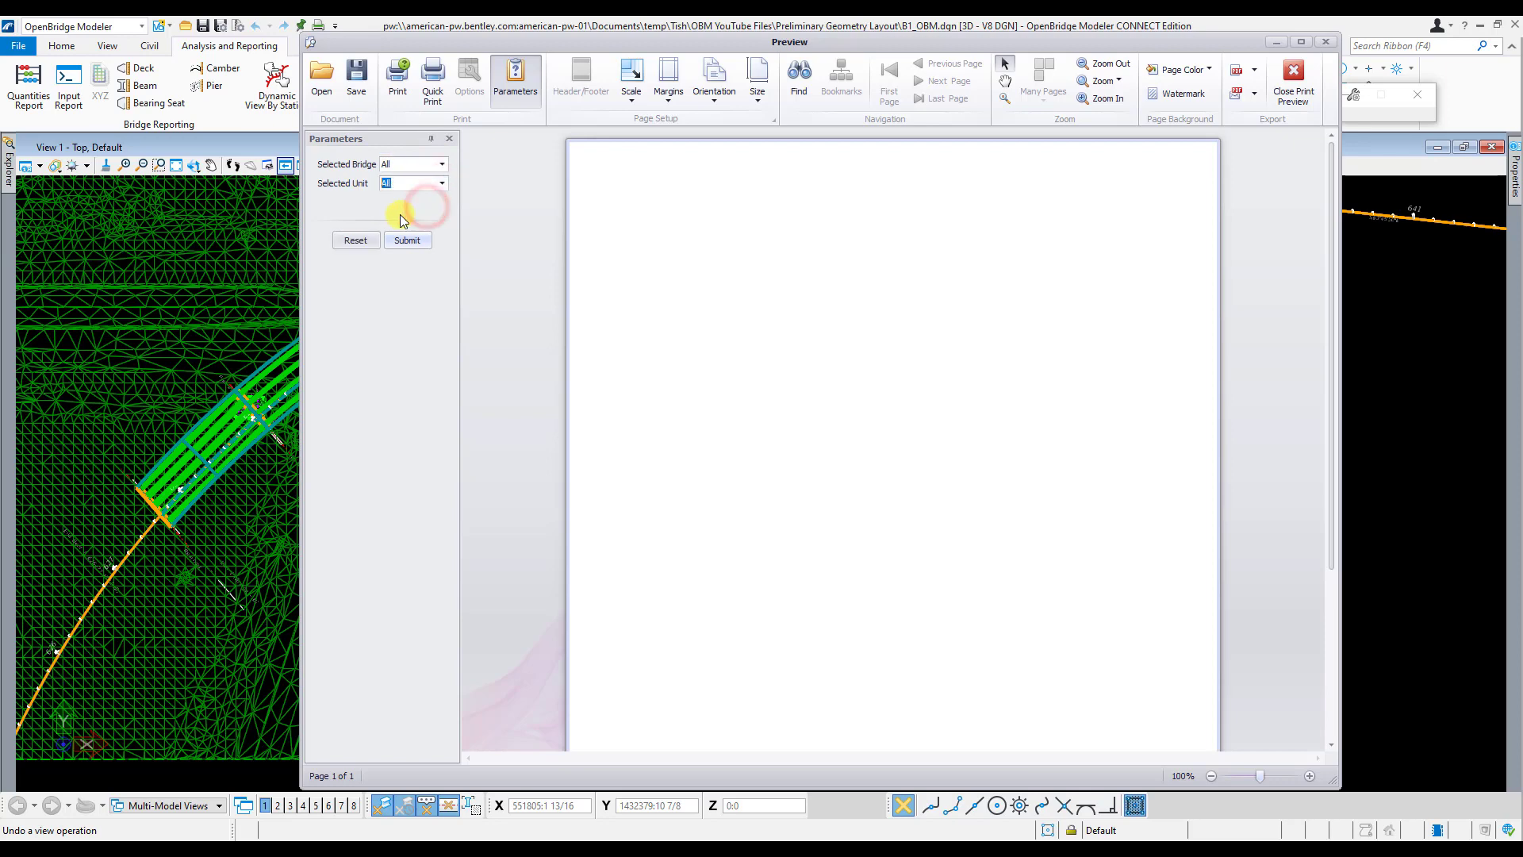
left_click(421, 246)
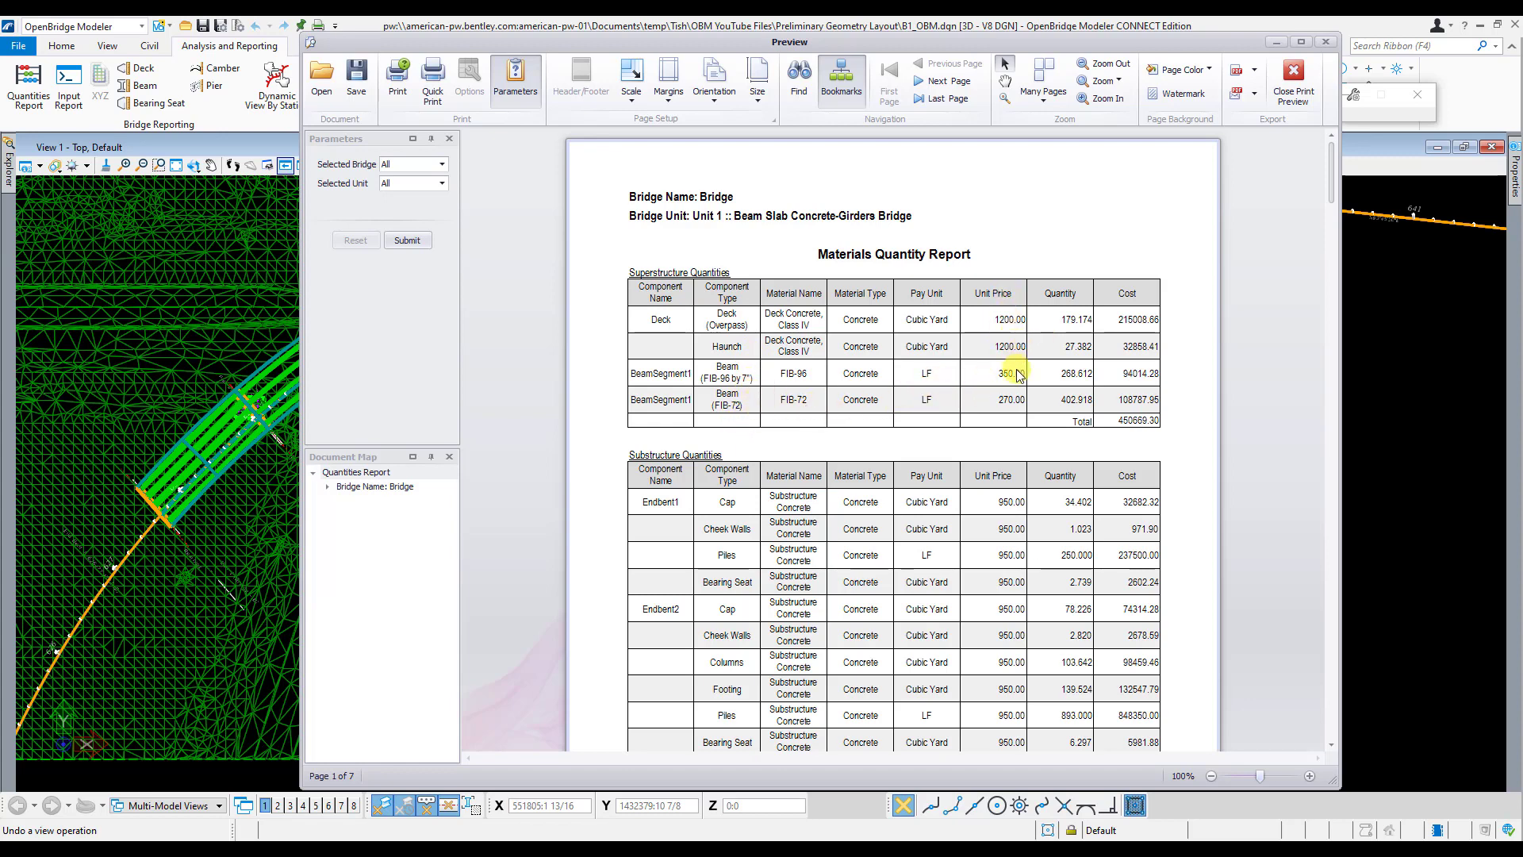
Review Unit 1's superstructure, substructure and miscellaneous quantities, along with its grand total, deck area and component cost chart.
left_click_drag(784, 41, 795, 86)
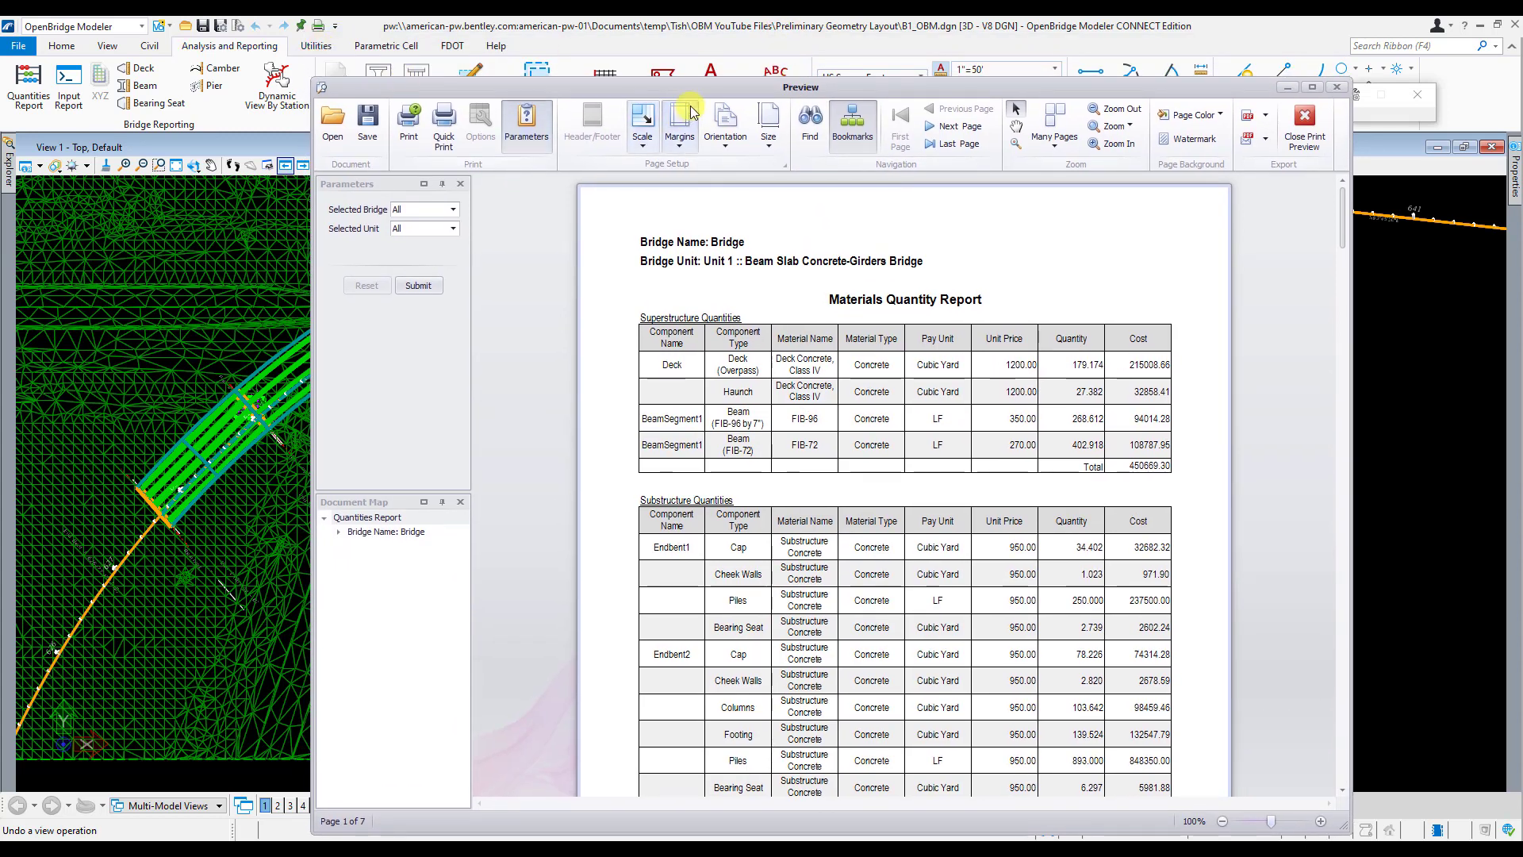
left_click_drag(700, 89, 698, 39)
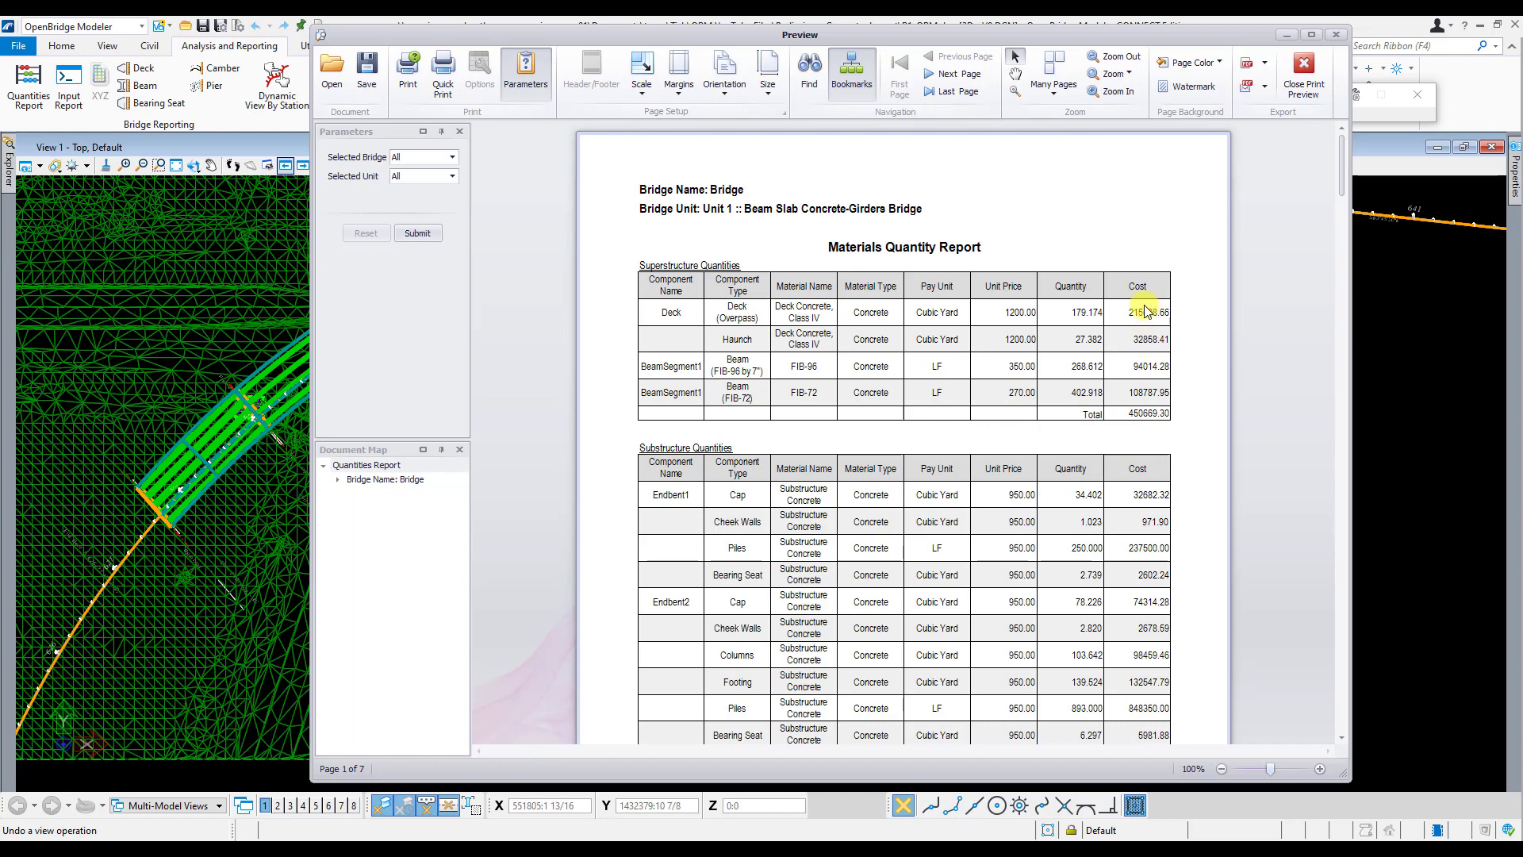
scroll(849, 414, "down", 3)
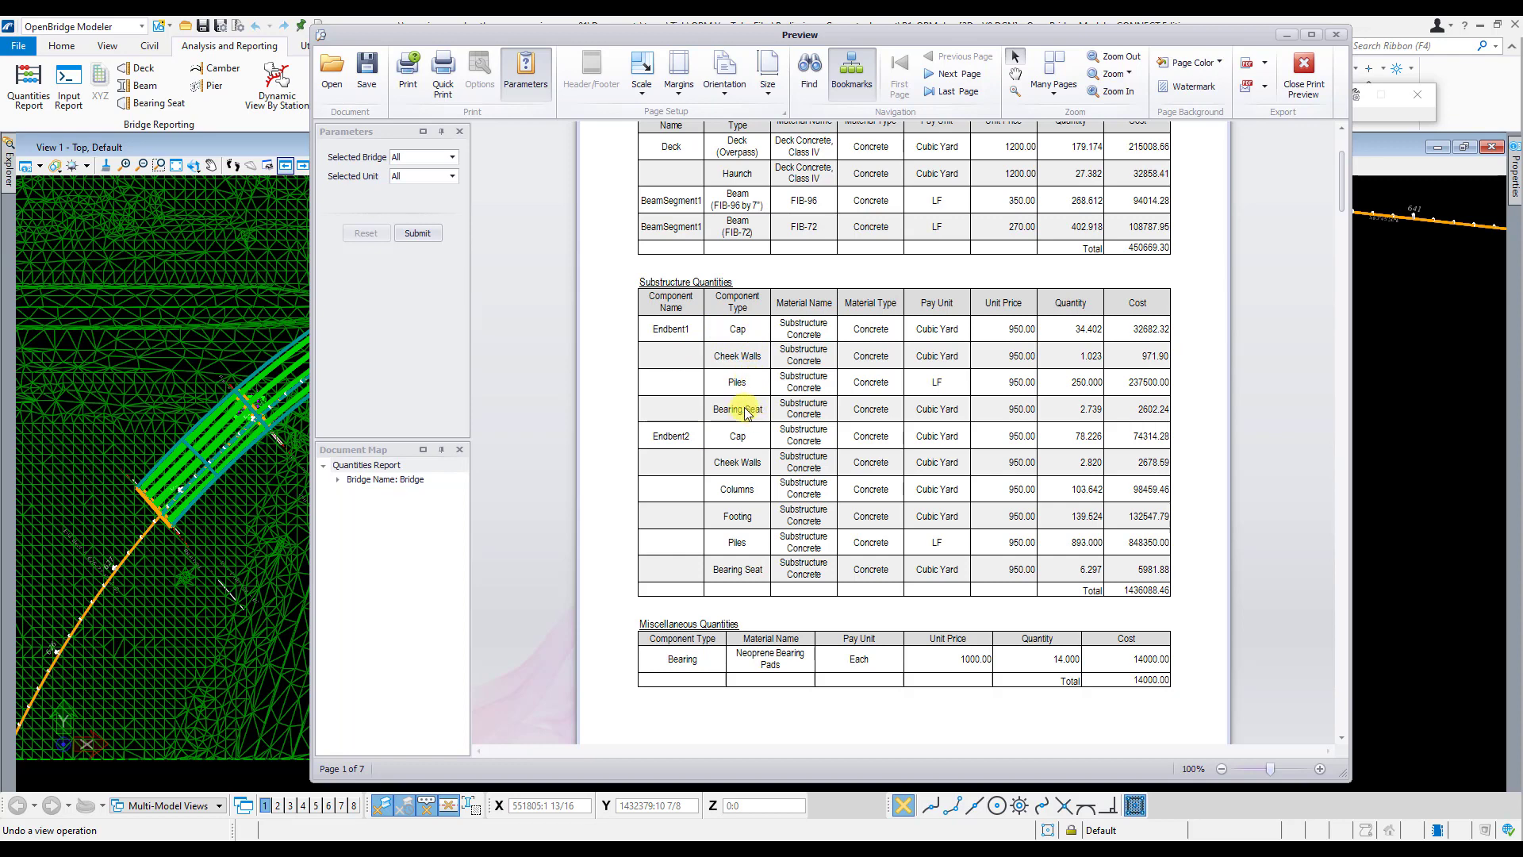
scroll(754, 476, "down", 3)
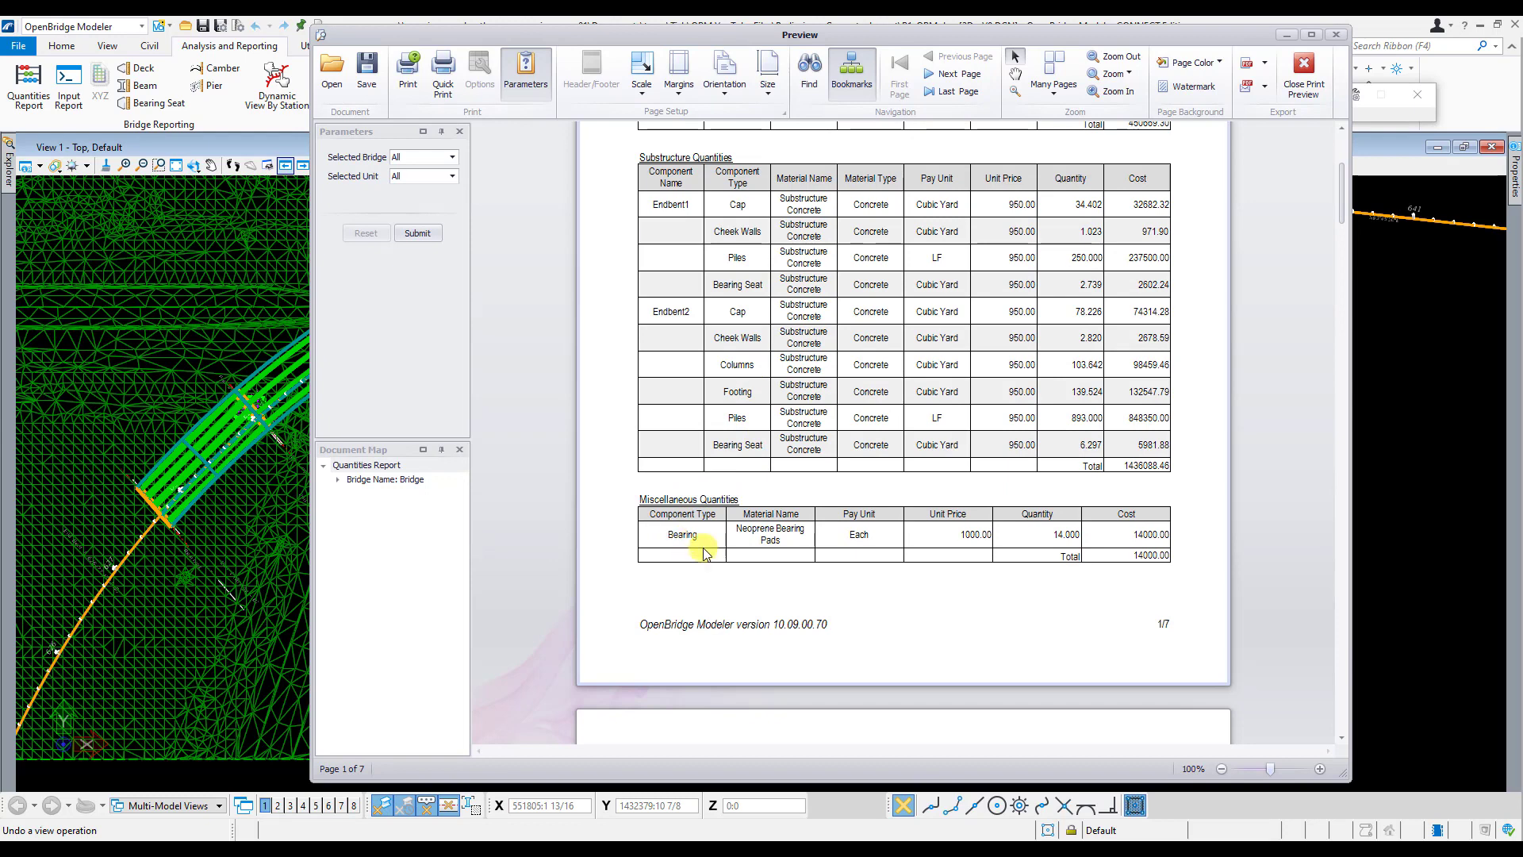
scroll(698, 552, "down", 10)
scroll(722, 553, "down", 5)
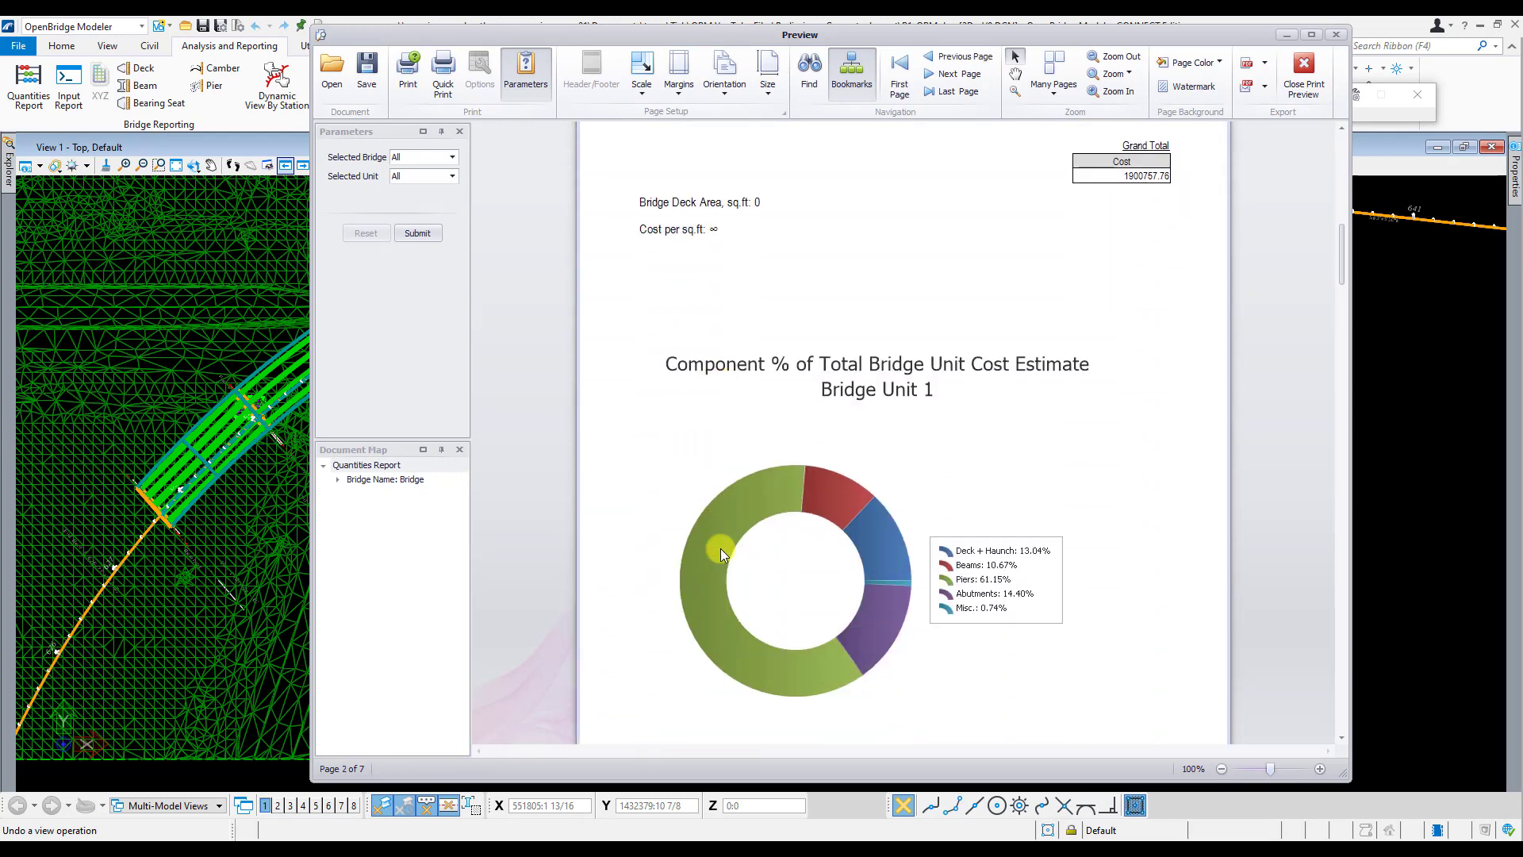
scroll(722, 553, "down", 1)
scroll(722, 553, "up", 3)
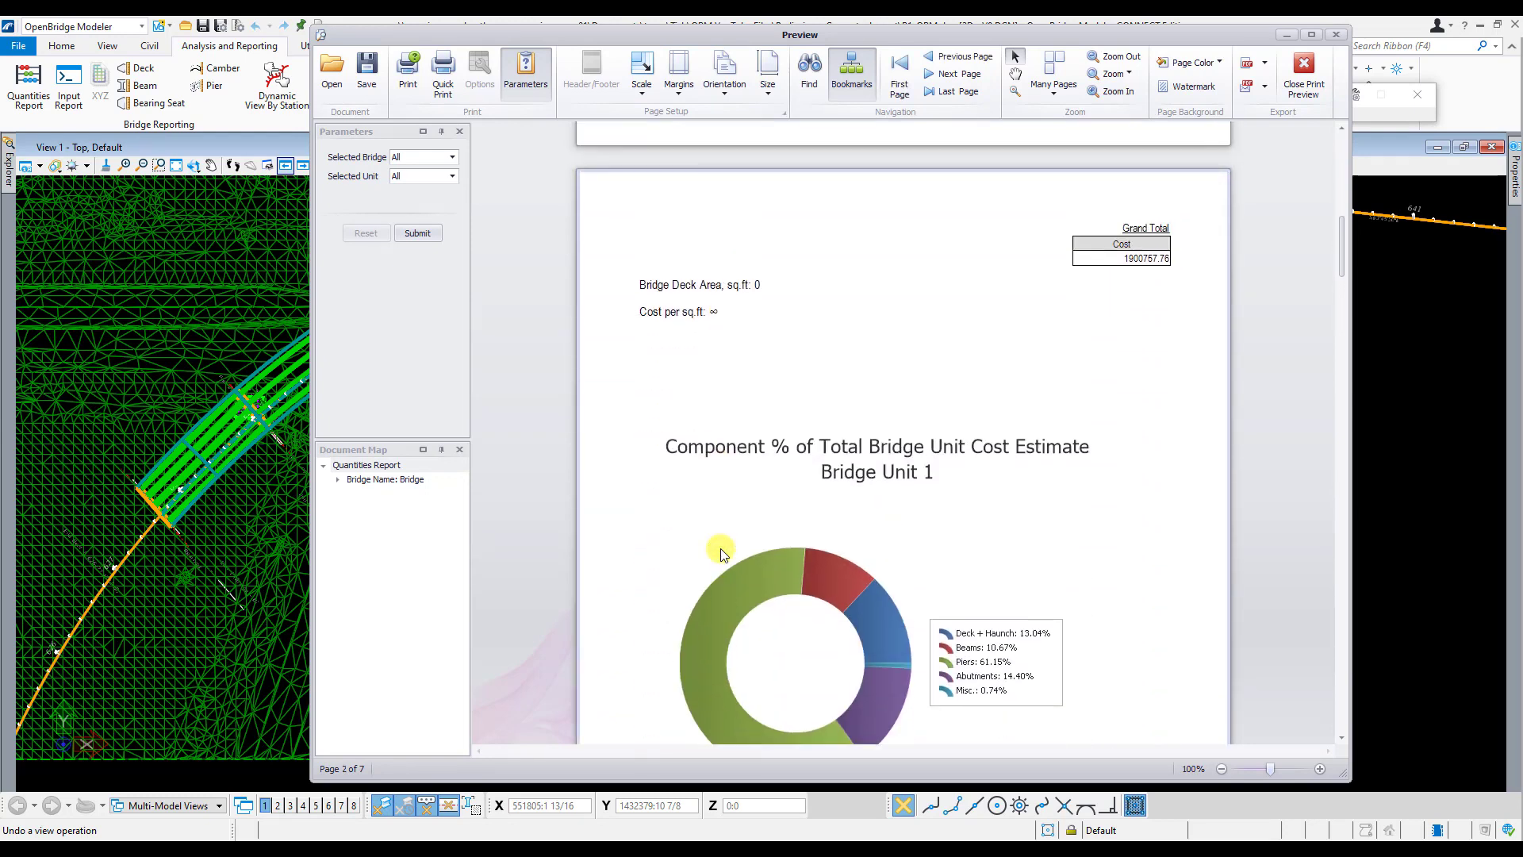
scroll(722, 553, "down", 1)
scroll(721, 549, "down", 1)
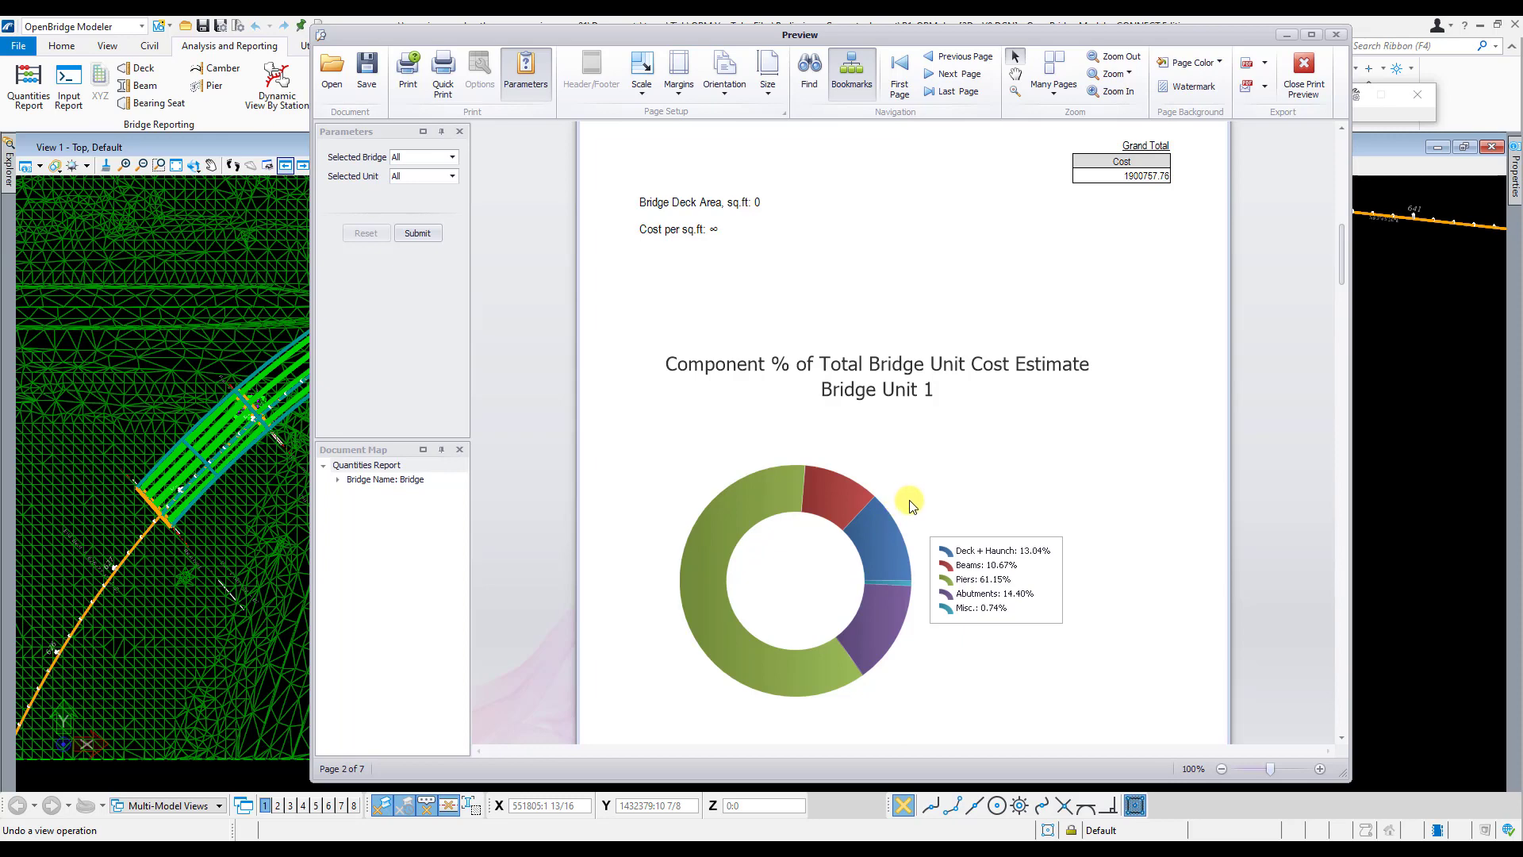
scroll(789, 399, "up", 4)
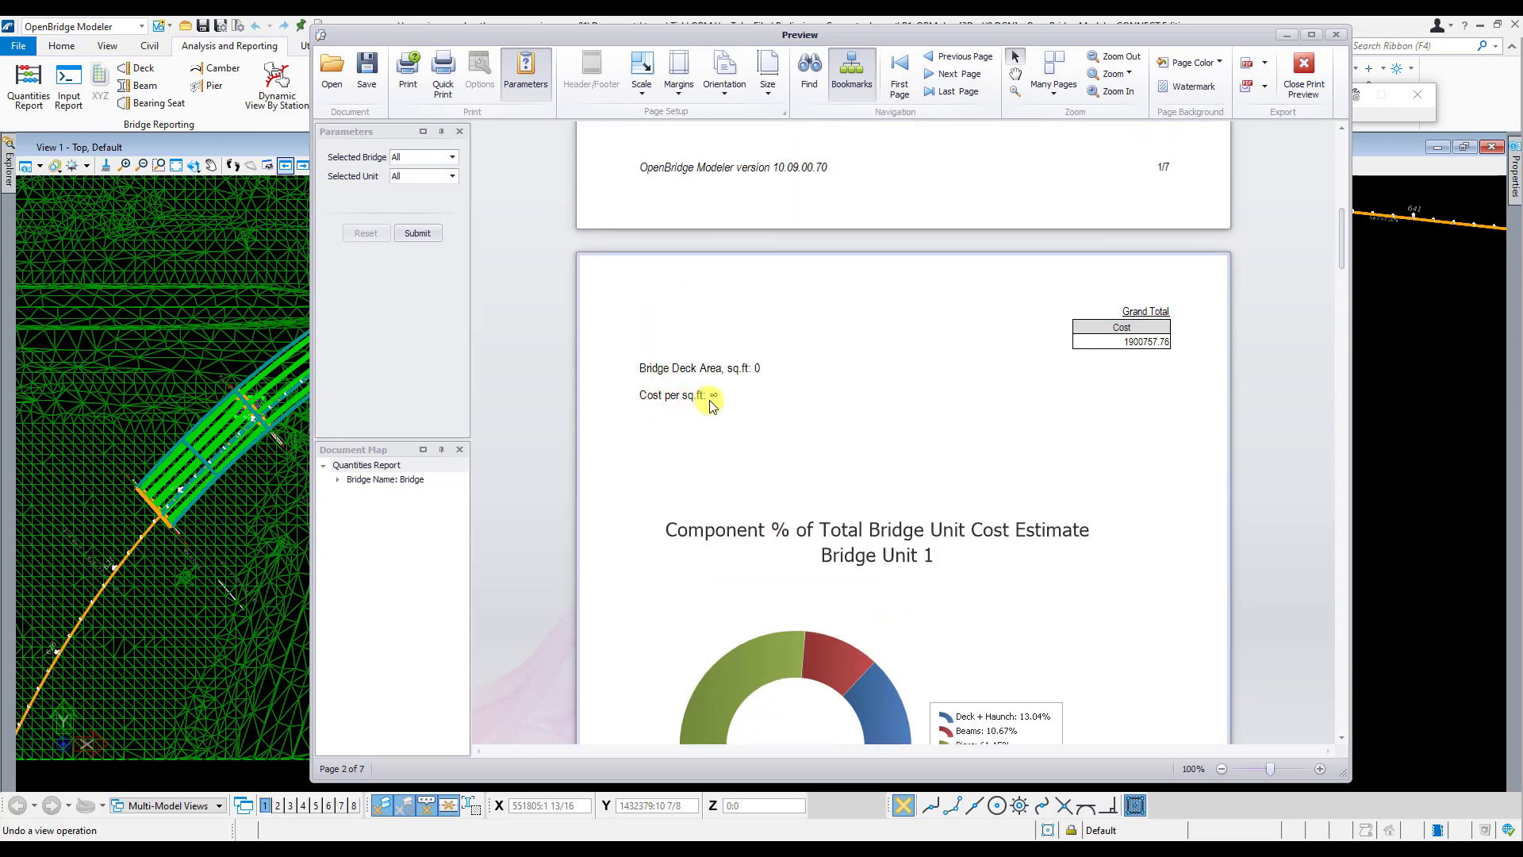
left_click(760, 367)
Review the materials quantity report for Unit 2, the steel-girder unit, through its cost per square foot, and close the print preview.
scroll(704, 407, "down", 10)
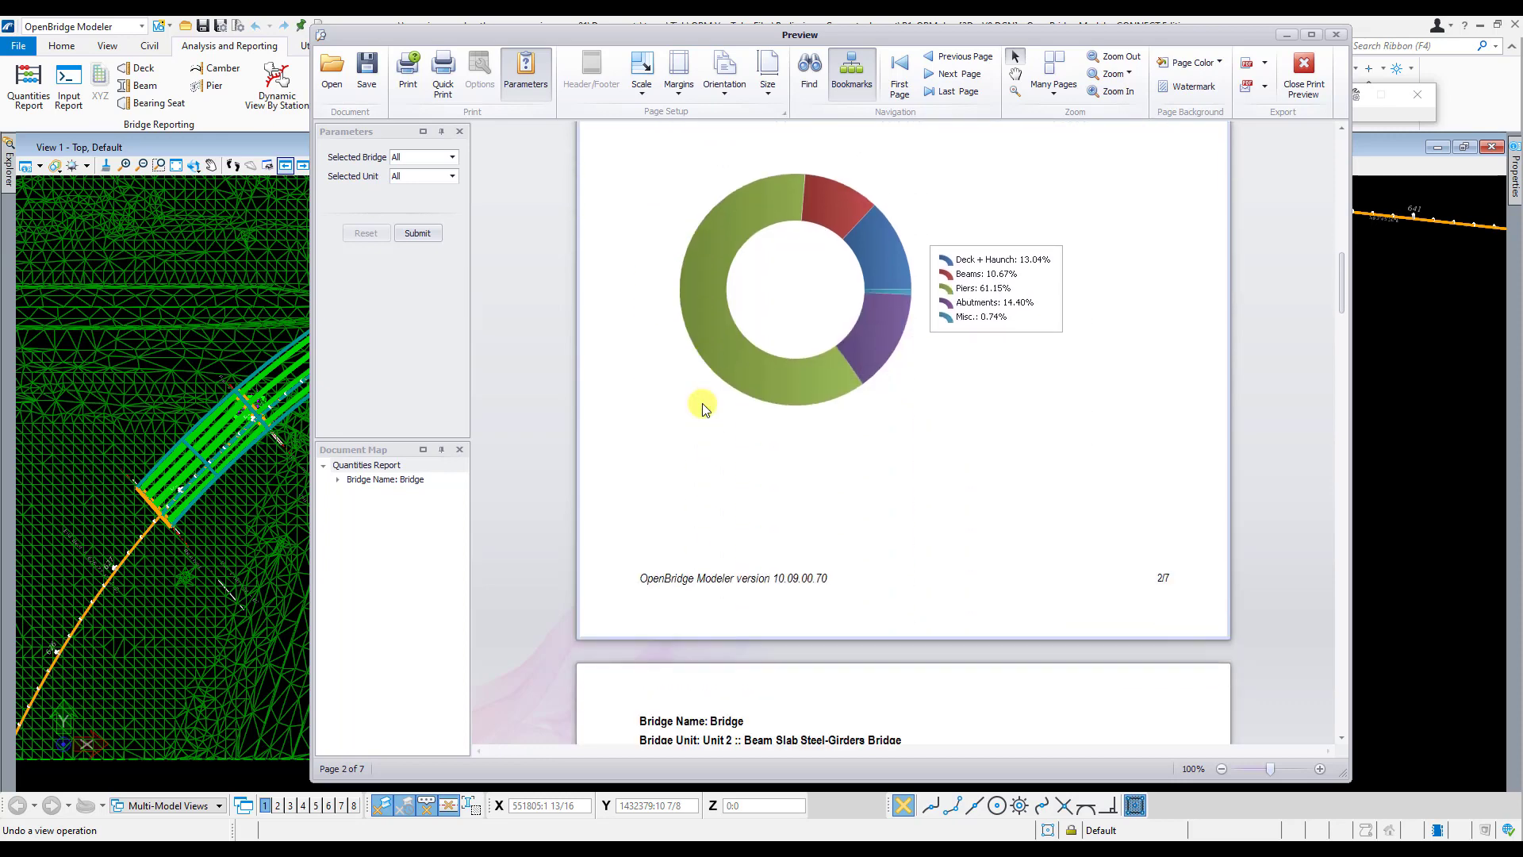
scroll(704, 407, "down", 5)
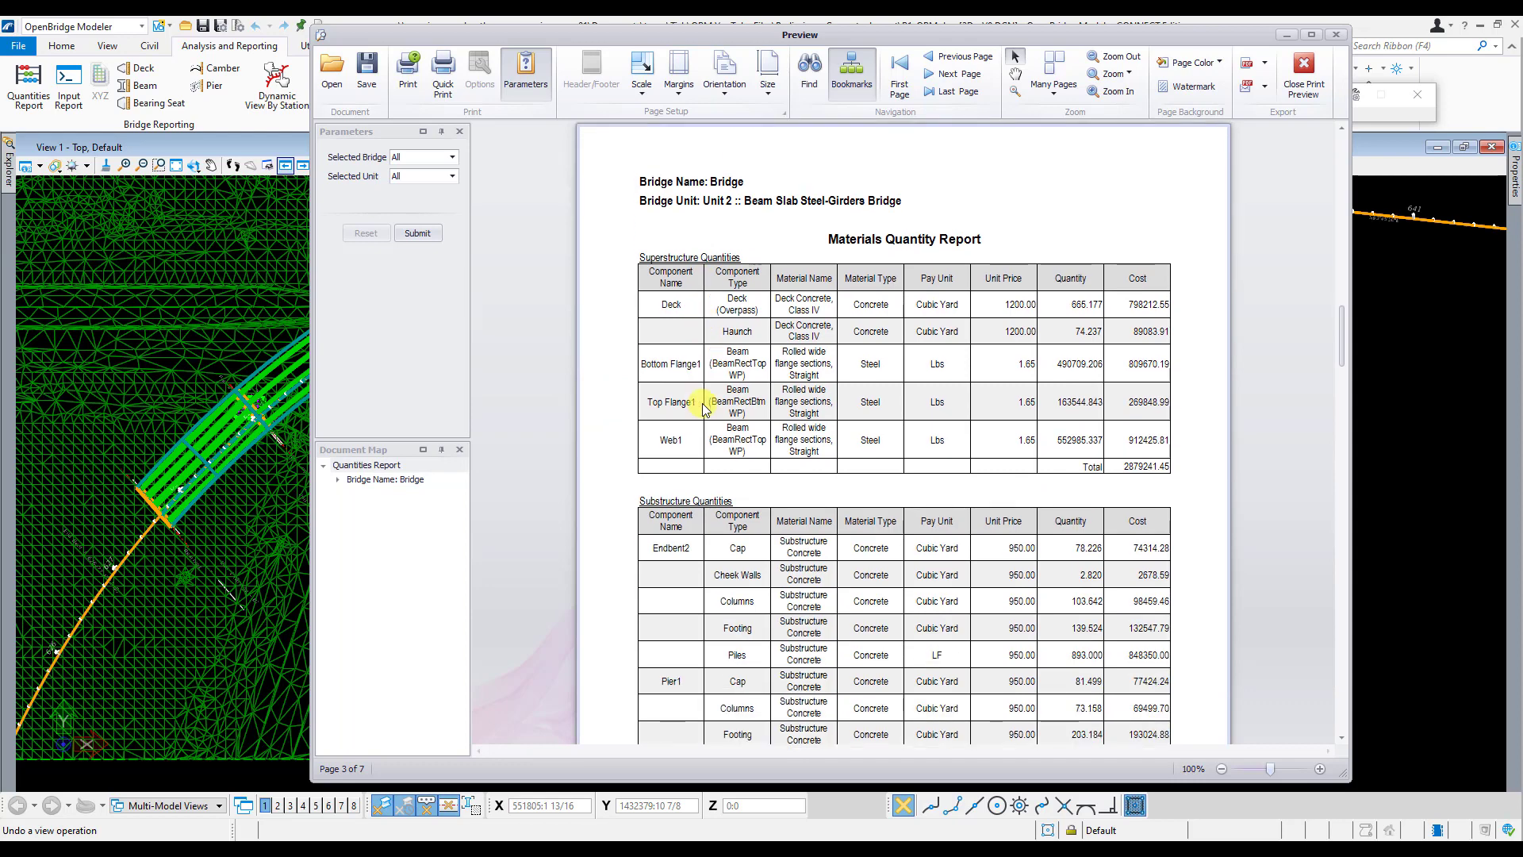
scroll(705, 409, "down", 3)
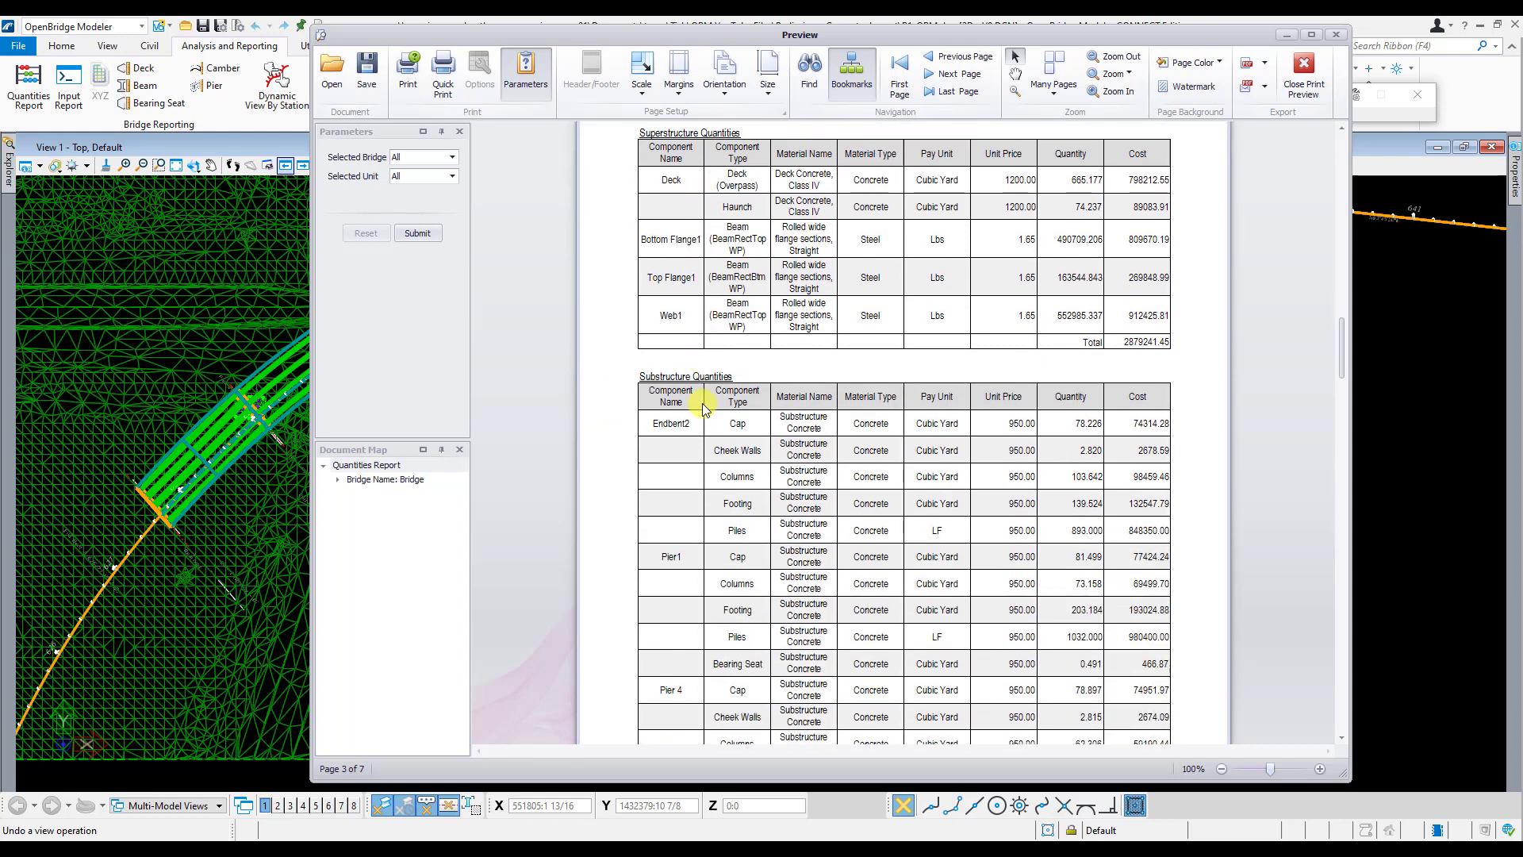
scroll(705, 408, "down", 1)
scroll(704, 409, "up", 4)
scroll(704, 407, "up", 1)
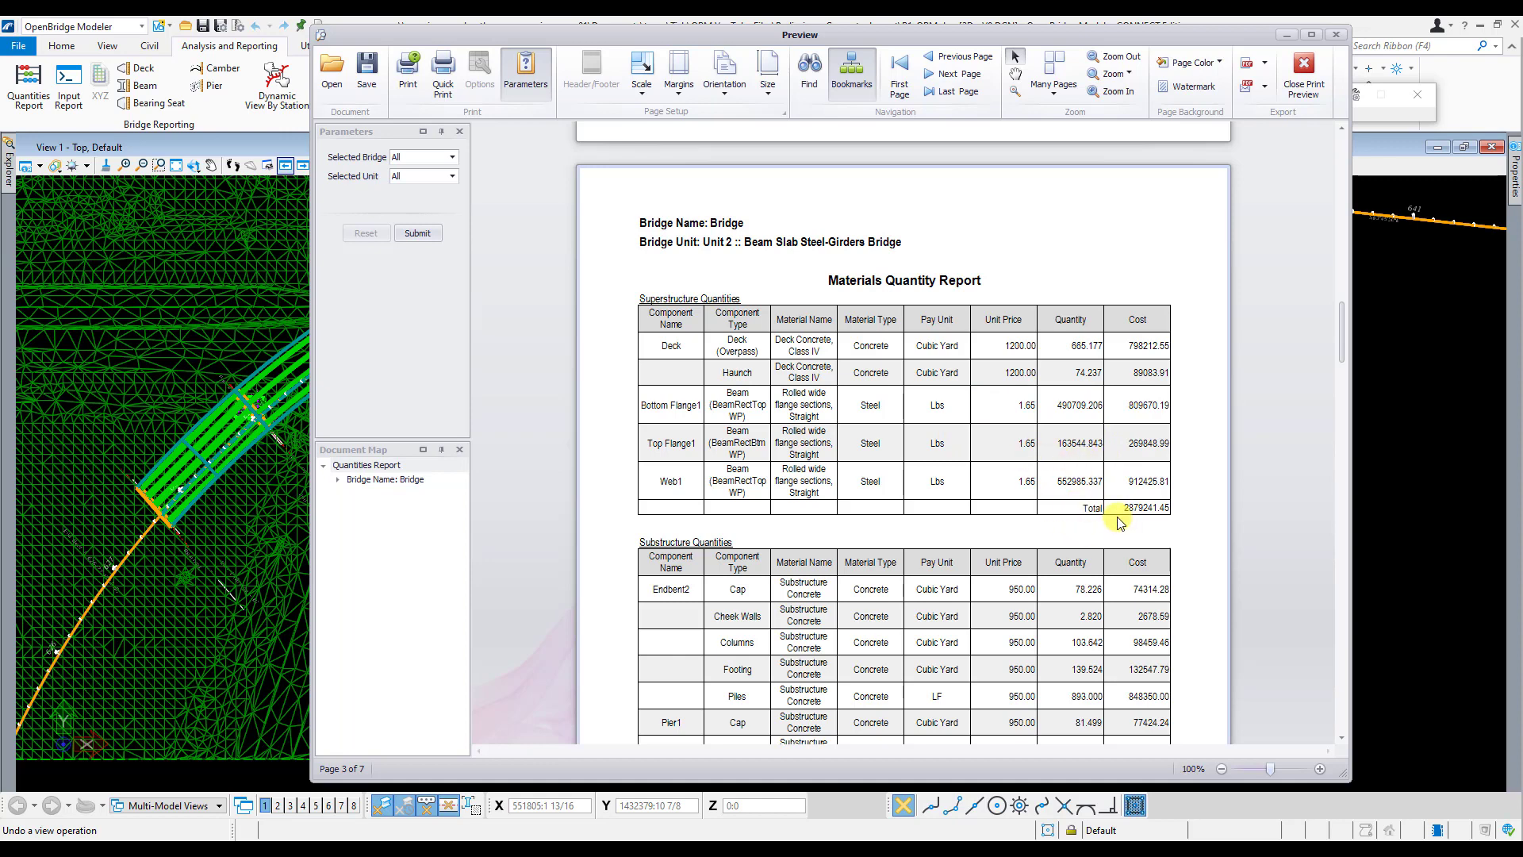
scroll(1118, 520, "down", 10)
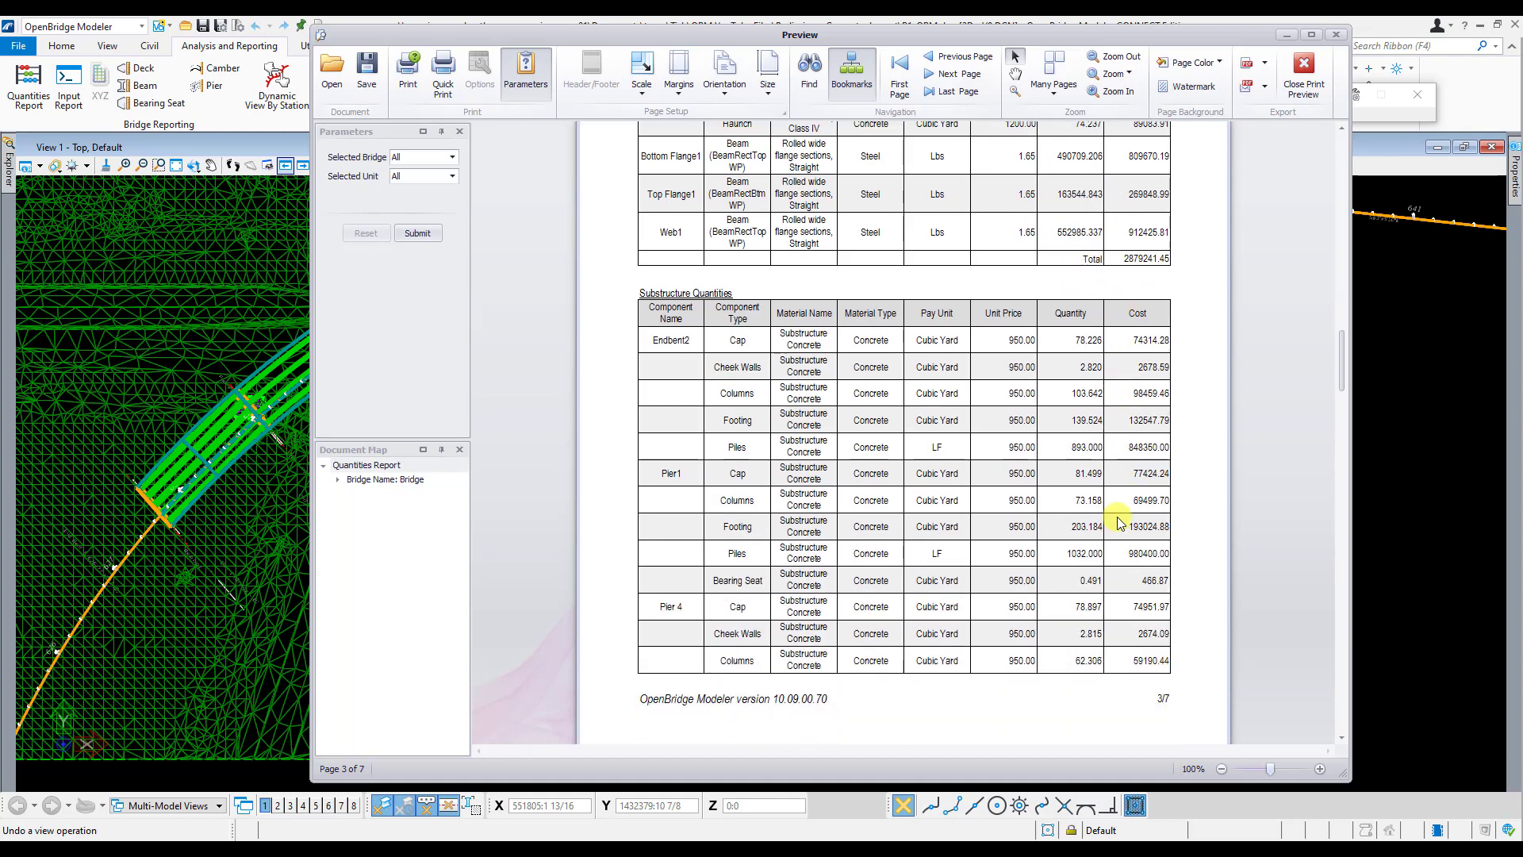
scroll(1119, 519, "down", 10)
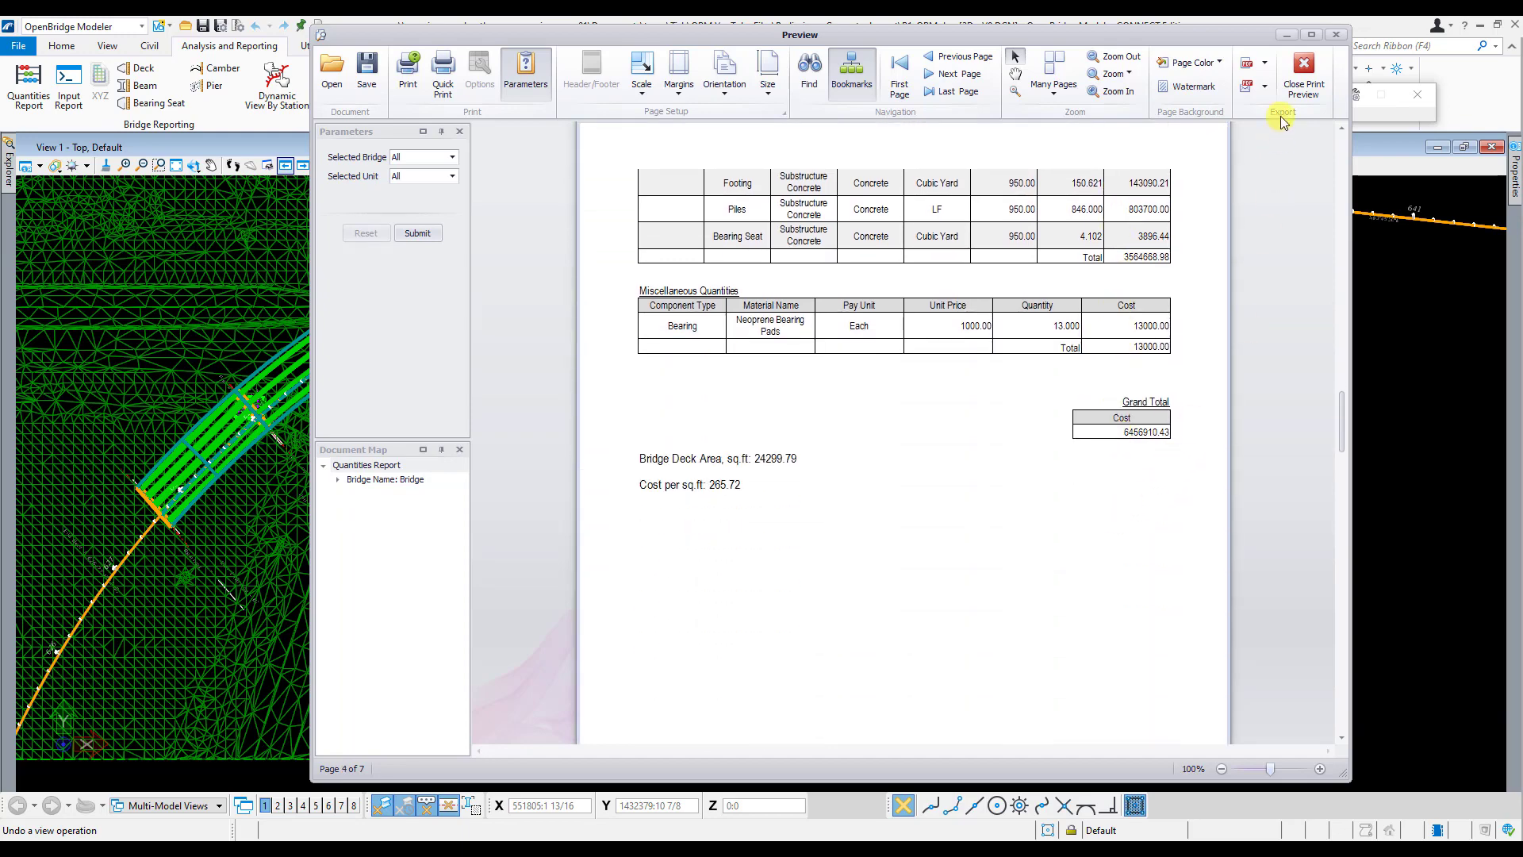
left_click(1303, 79)
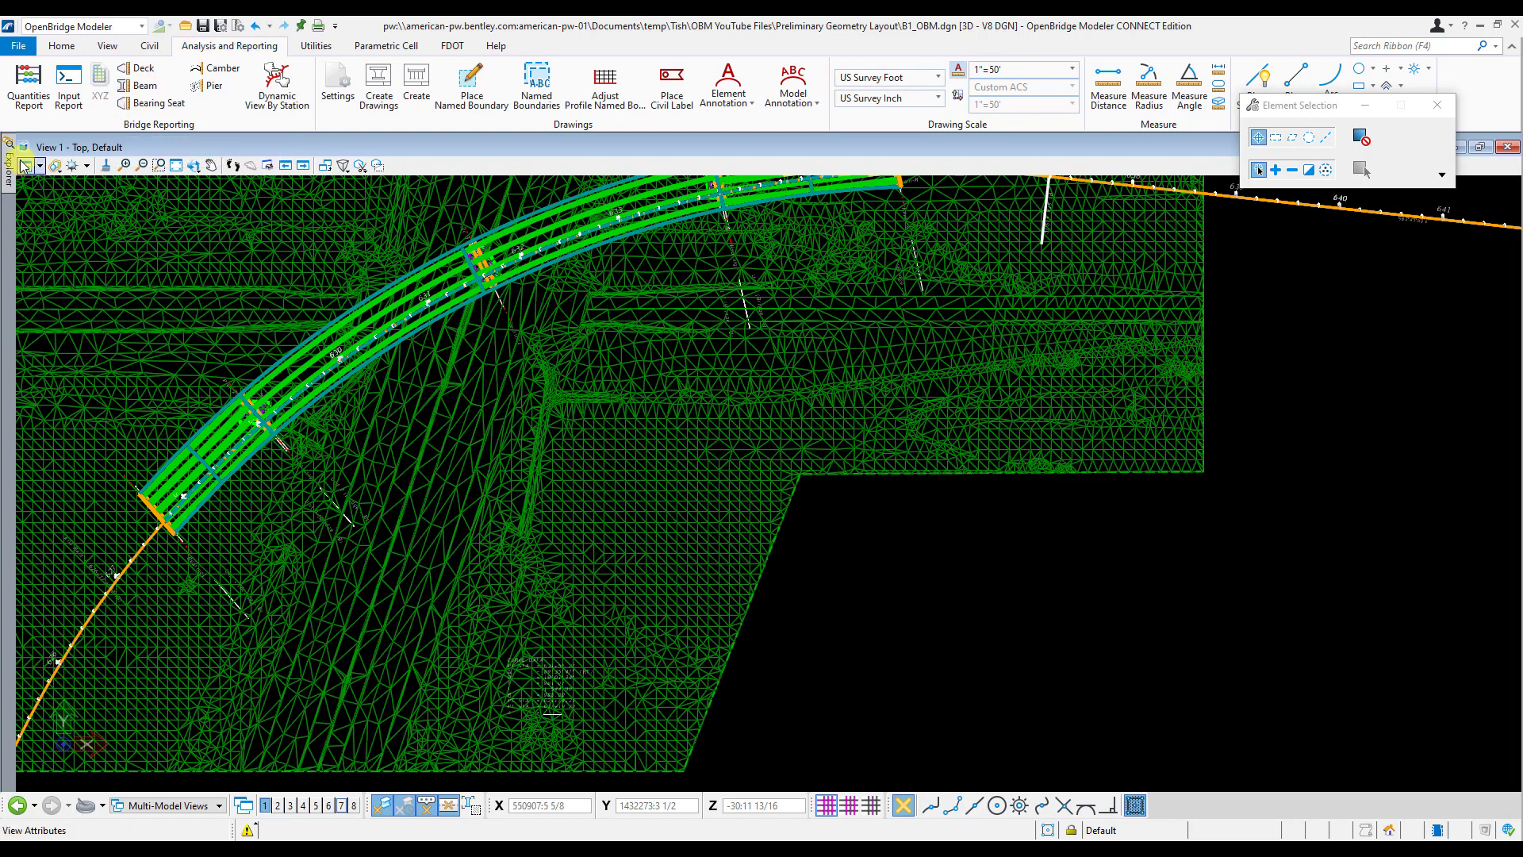
Make Unit 1, the first concrete-girder unit, active and generate its beam report.
mouse_move(12, 174)
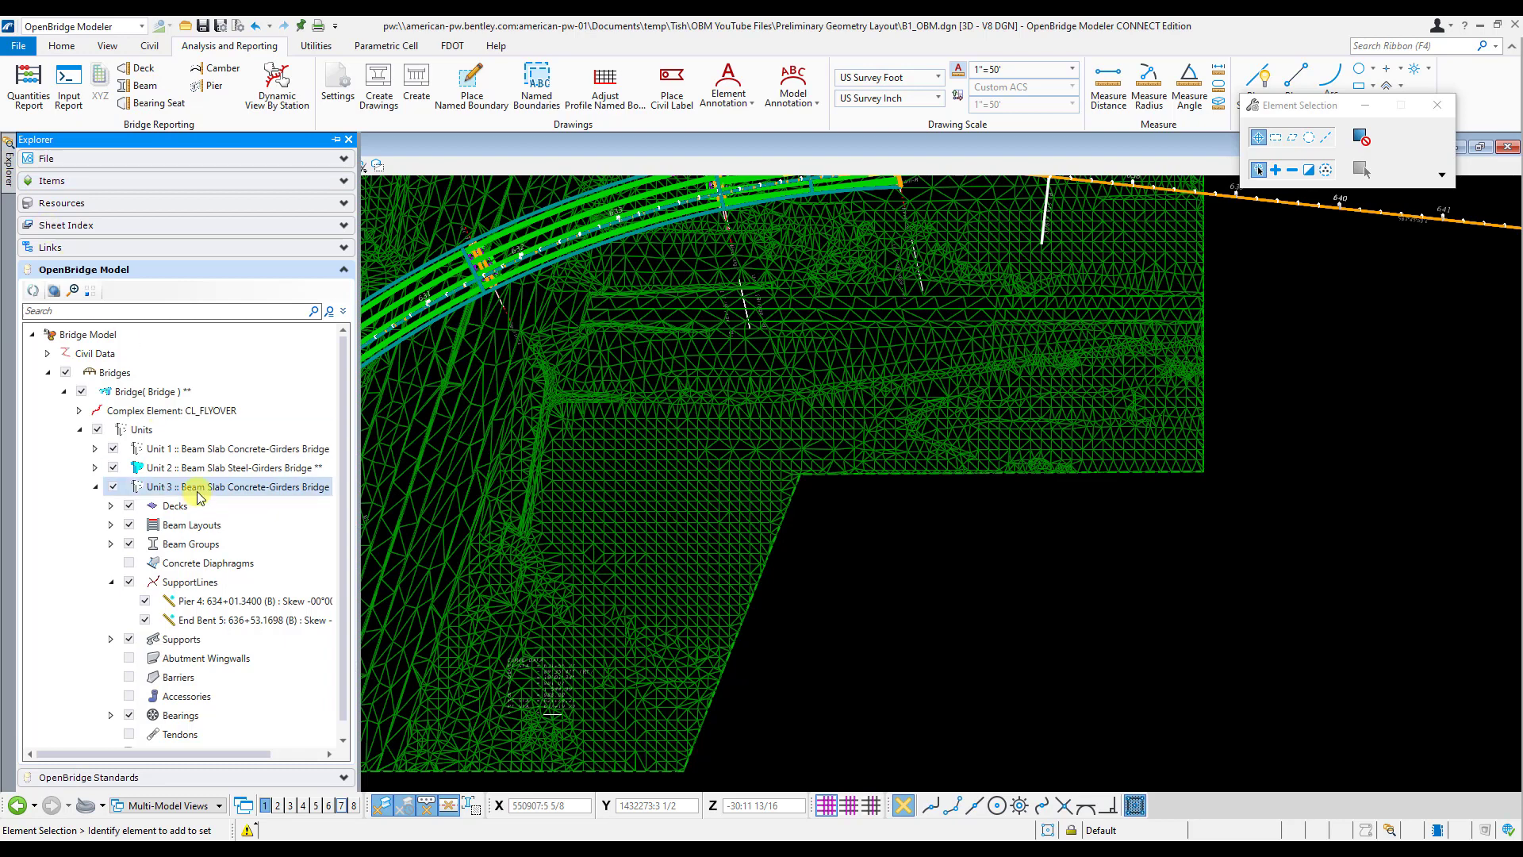
right_click(209, 450)
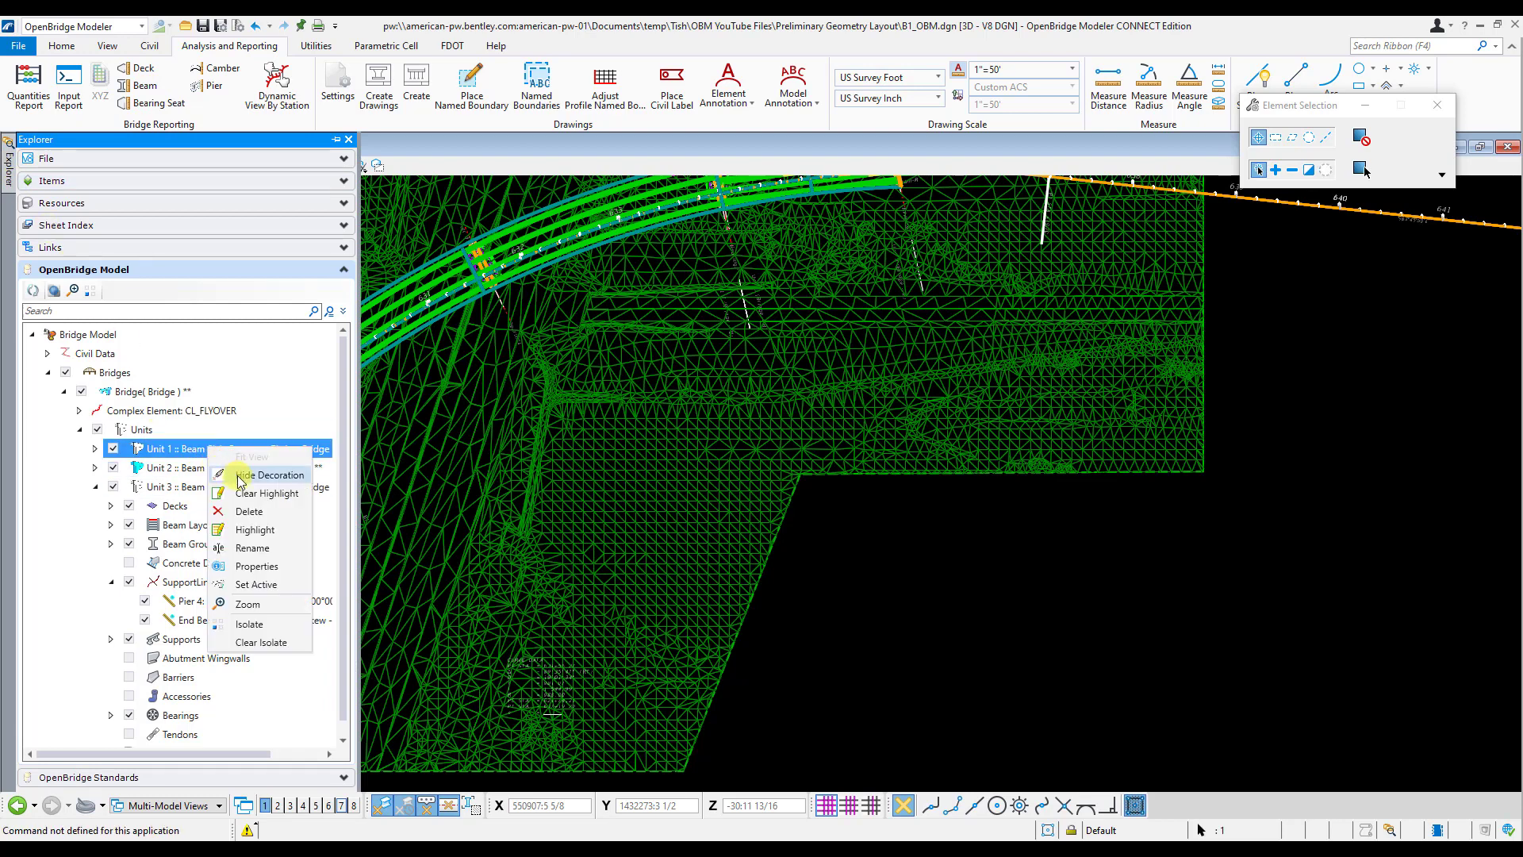
left_click(260, 581)
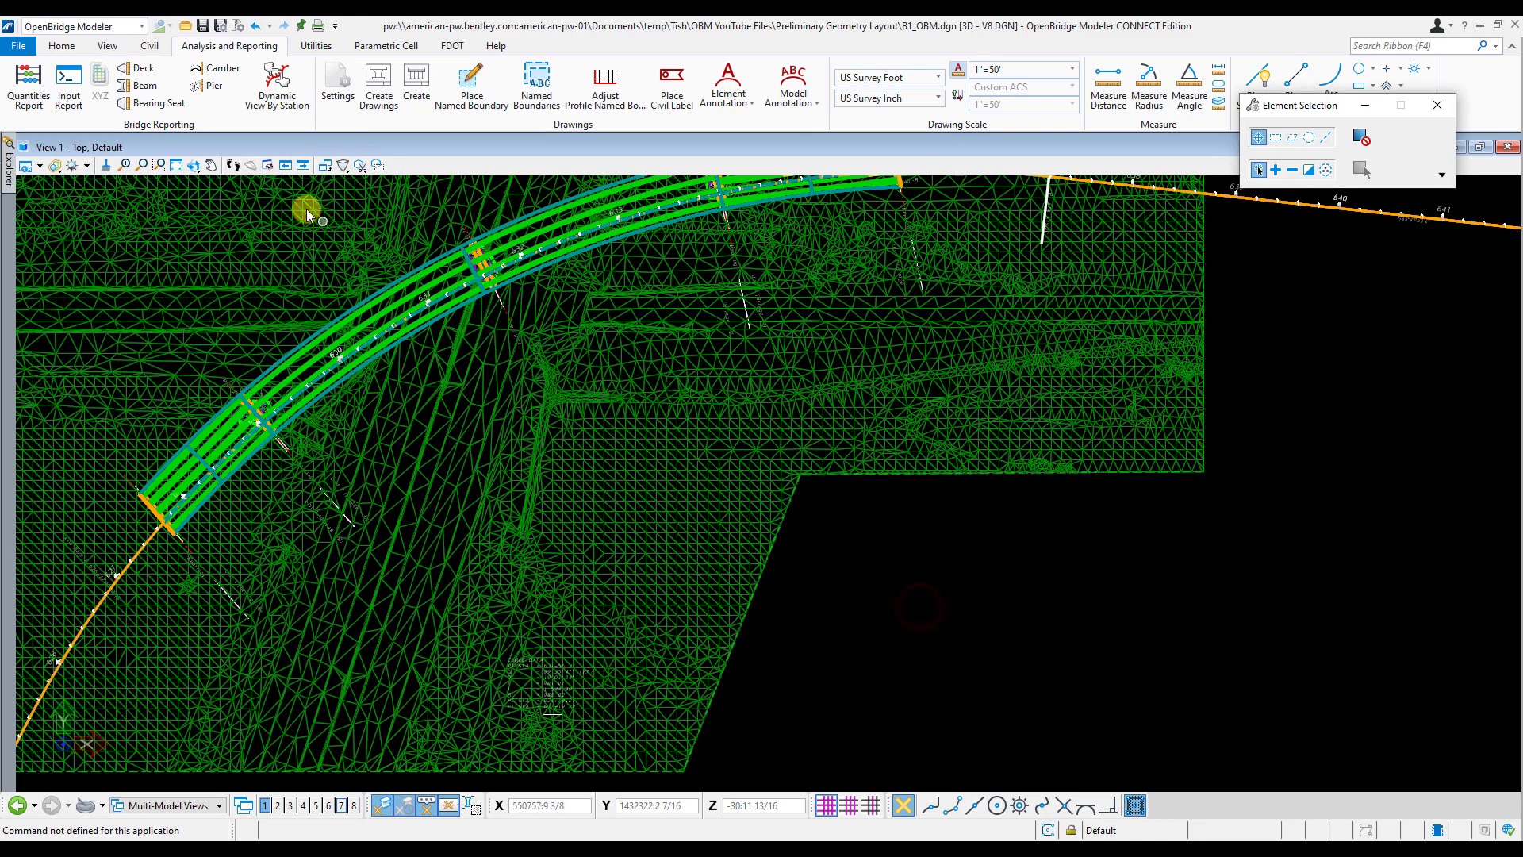
left_click(141, 85)
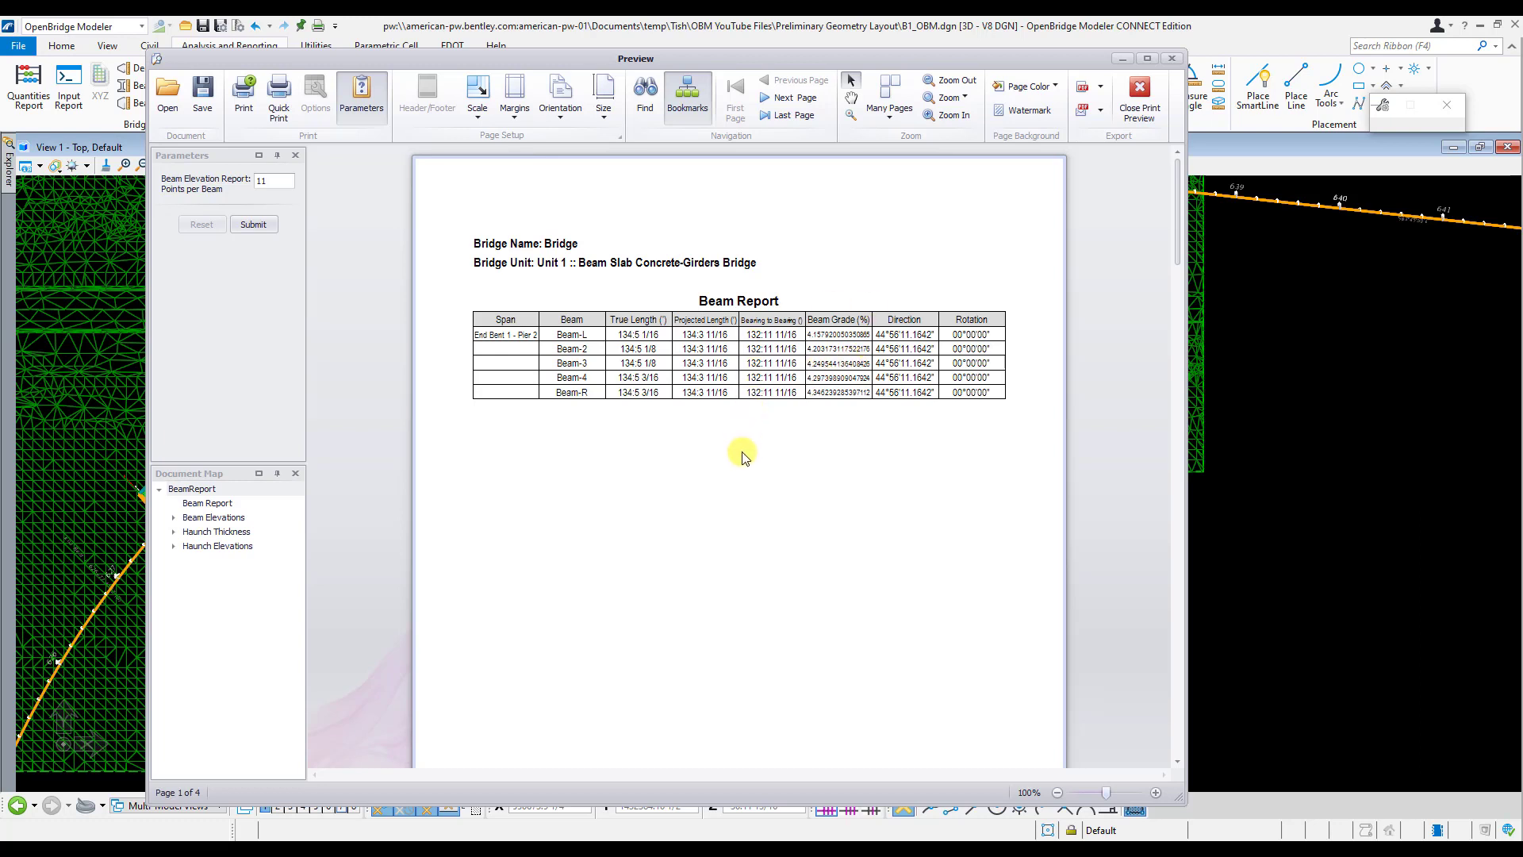
Review the beam report's beam elevations, haunch thickness and haunch elevations for span End Bent 1 - Pier 2, and close the print preview.
scroll(744, 456, "down", 1)
scroll(744, 457, "down", 10)
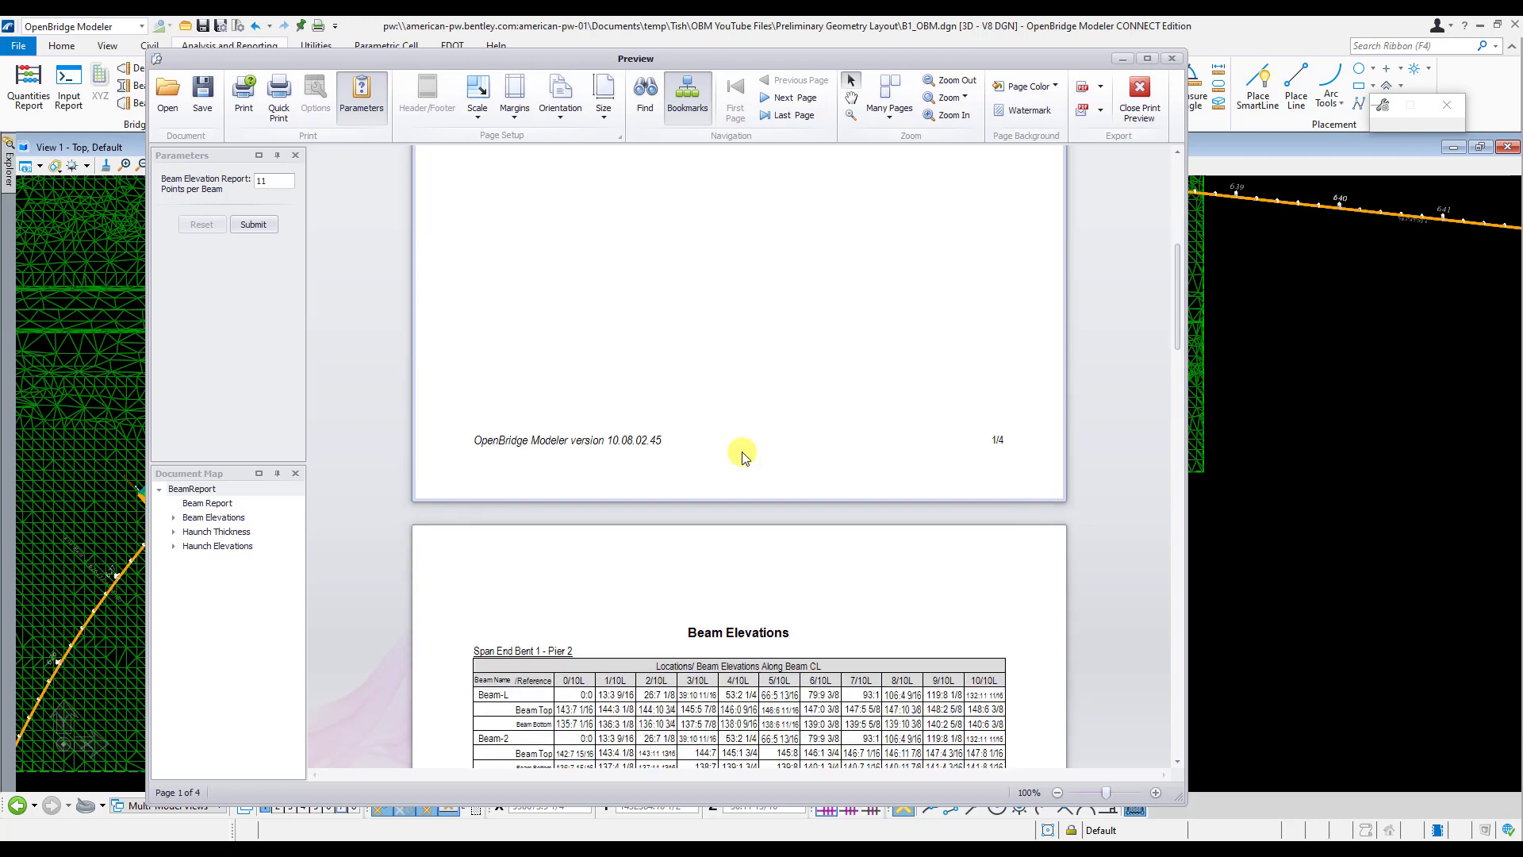
scroll(743, 456, "down", 6)
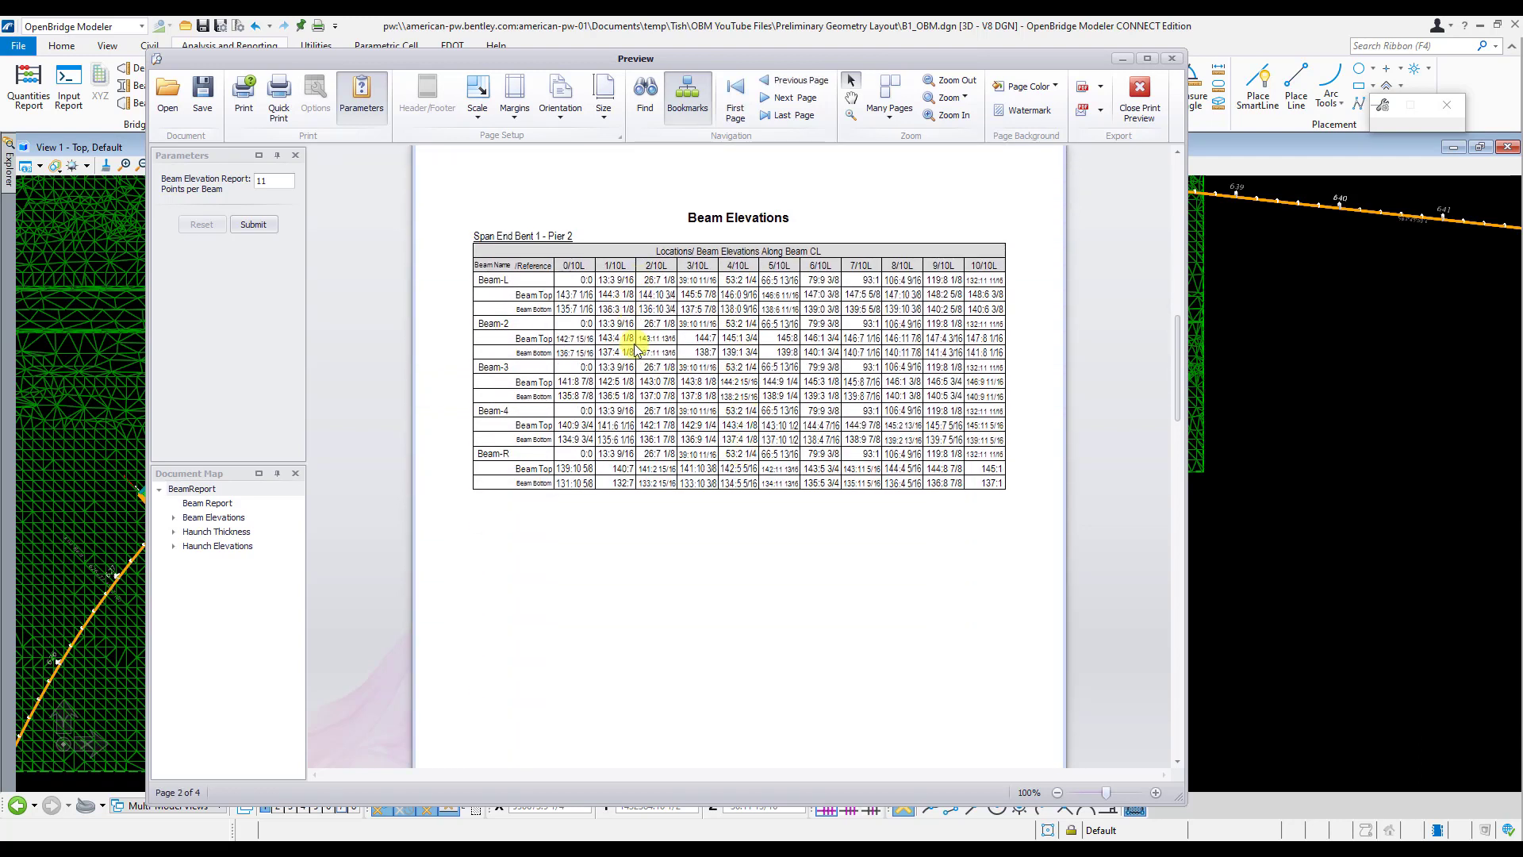
scroll(643, 399, "down", 15)
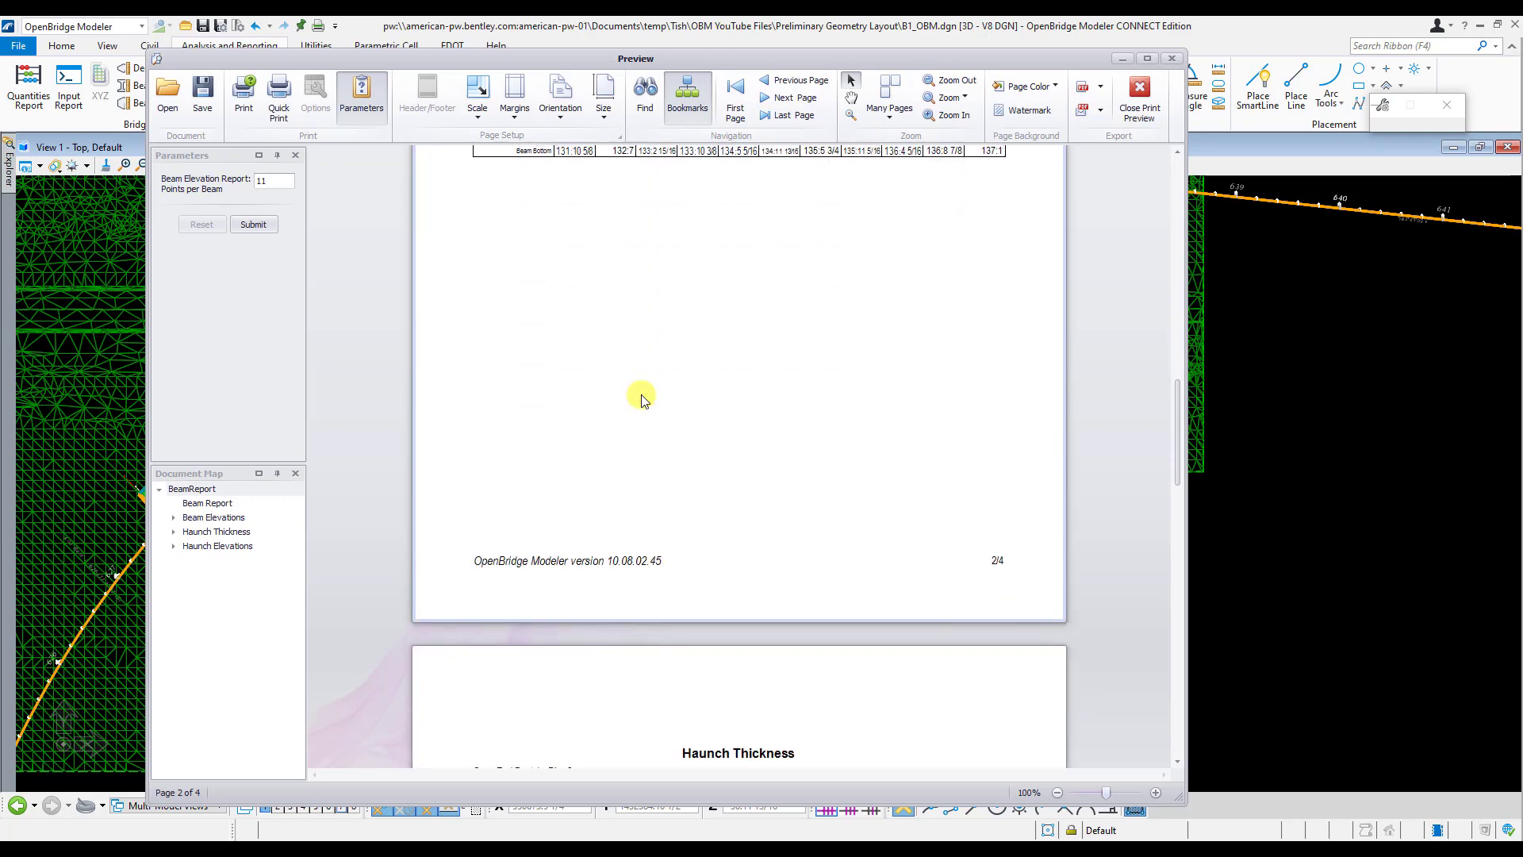
scroll(643, 400, "down", 3)
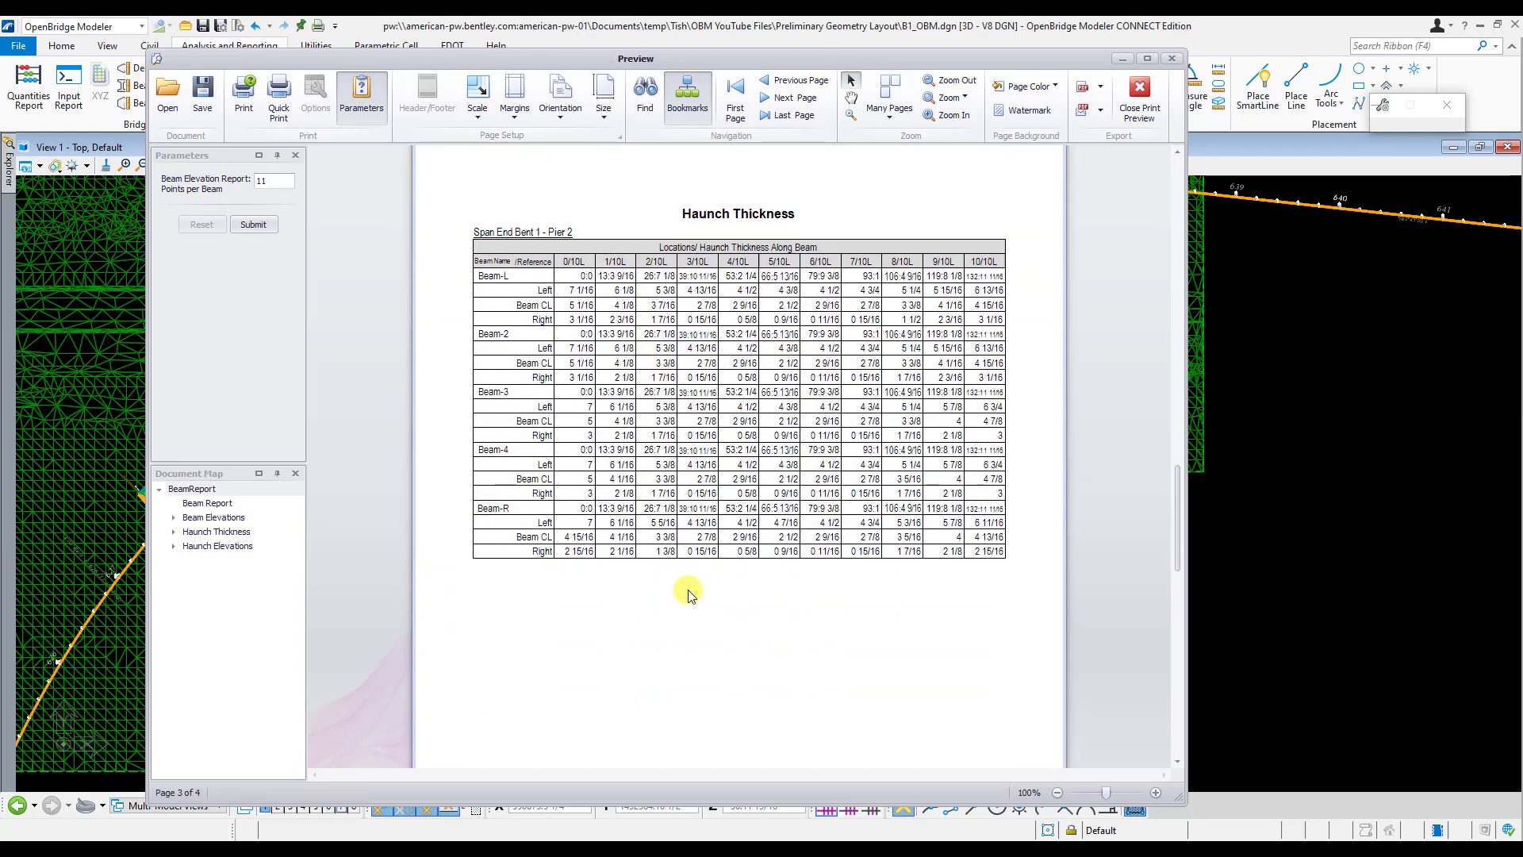
scroll(675, 610, "down", 20)
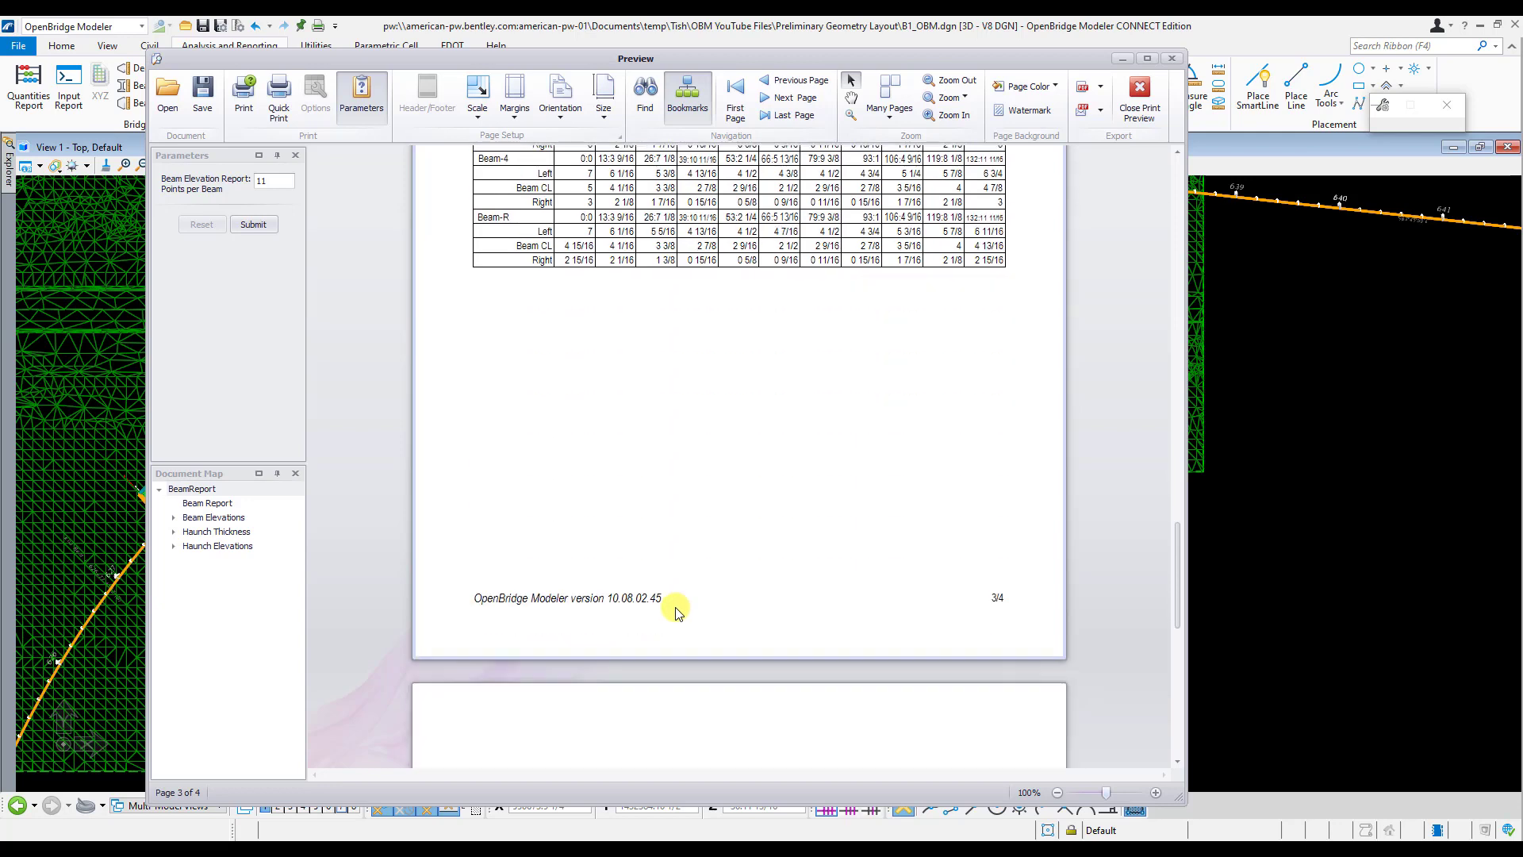
scroll(676, 610, "down", 8)
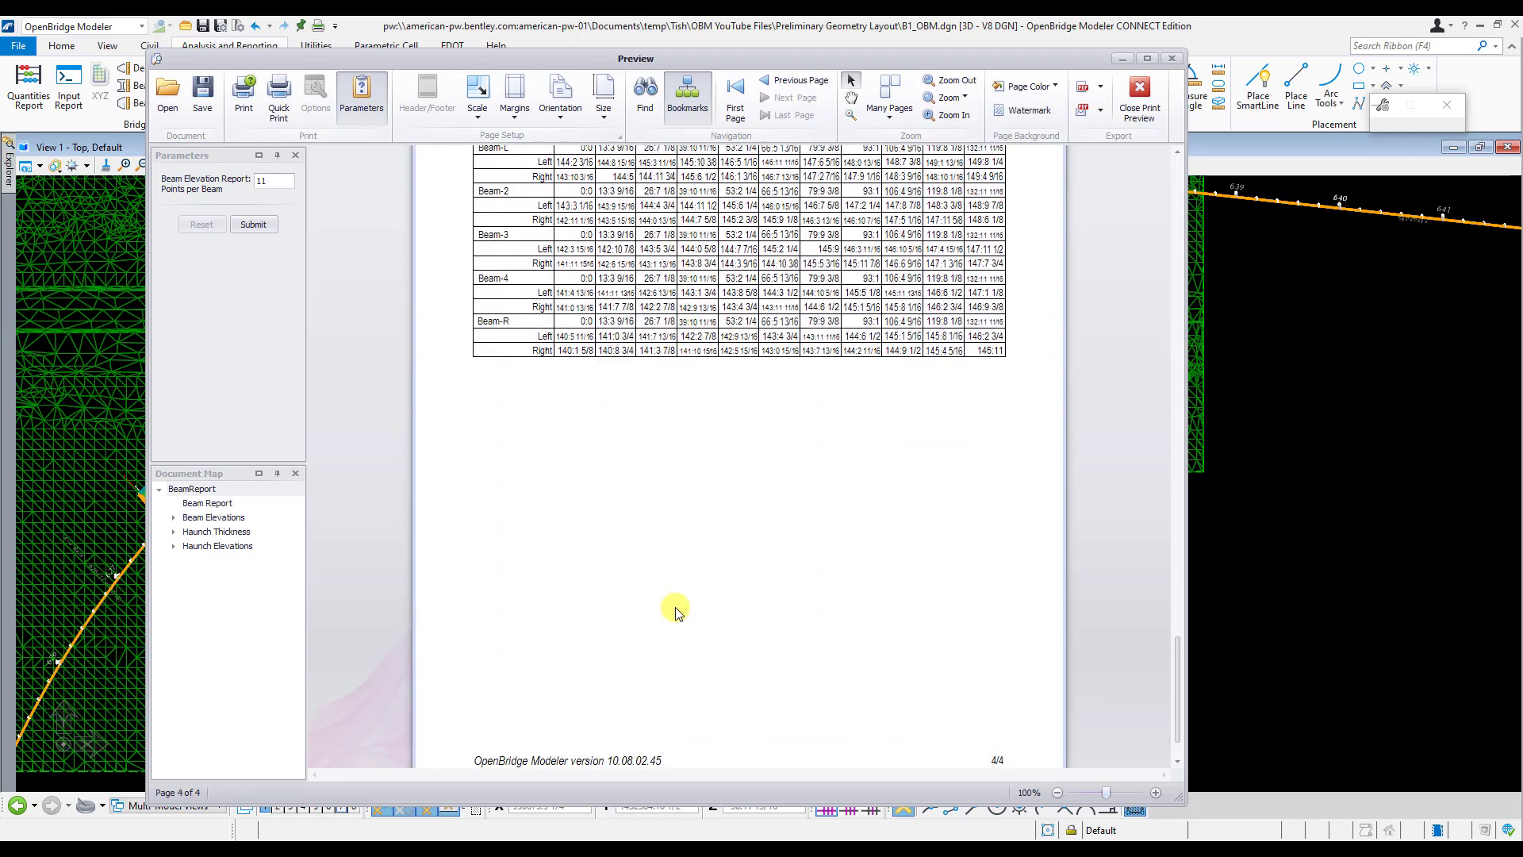
scroll(675, 611, "up", 10)
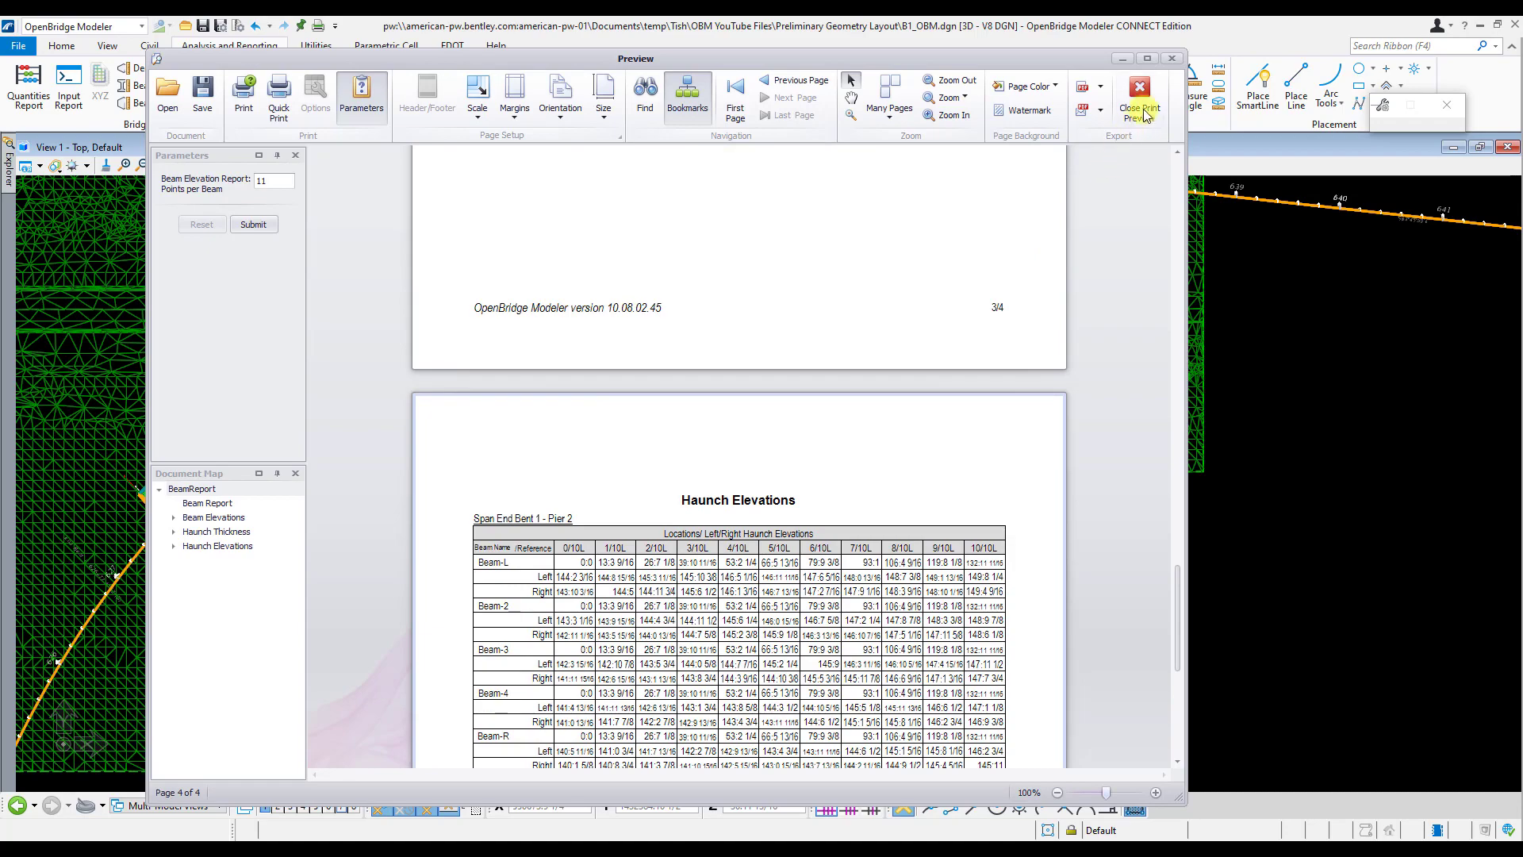
left_click(1140, 97)
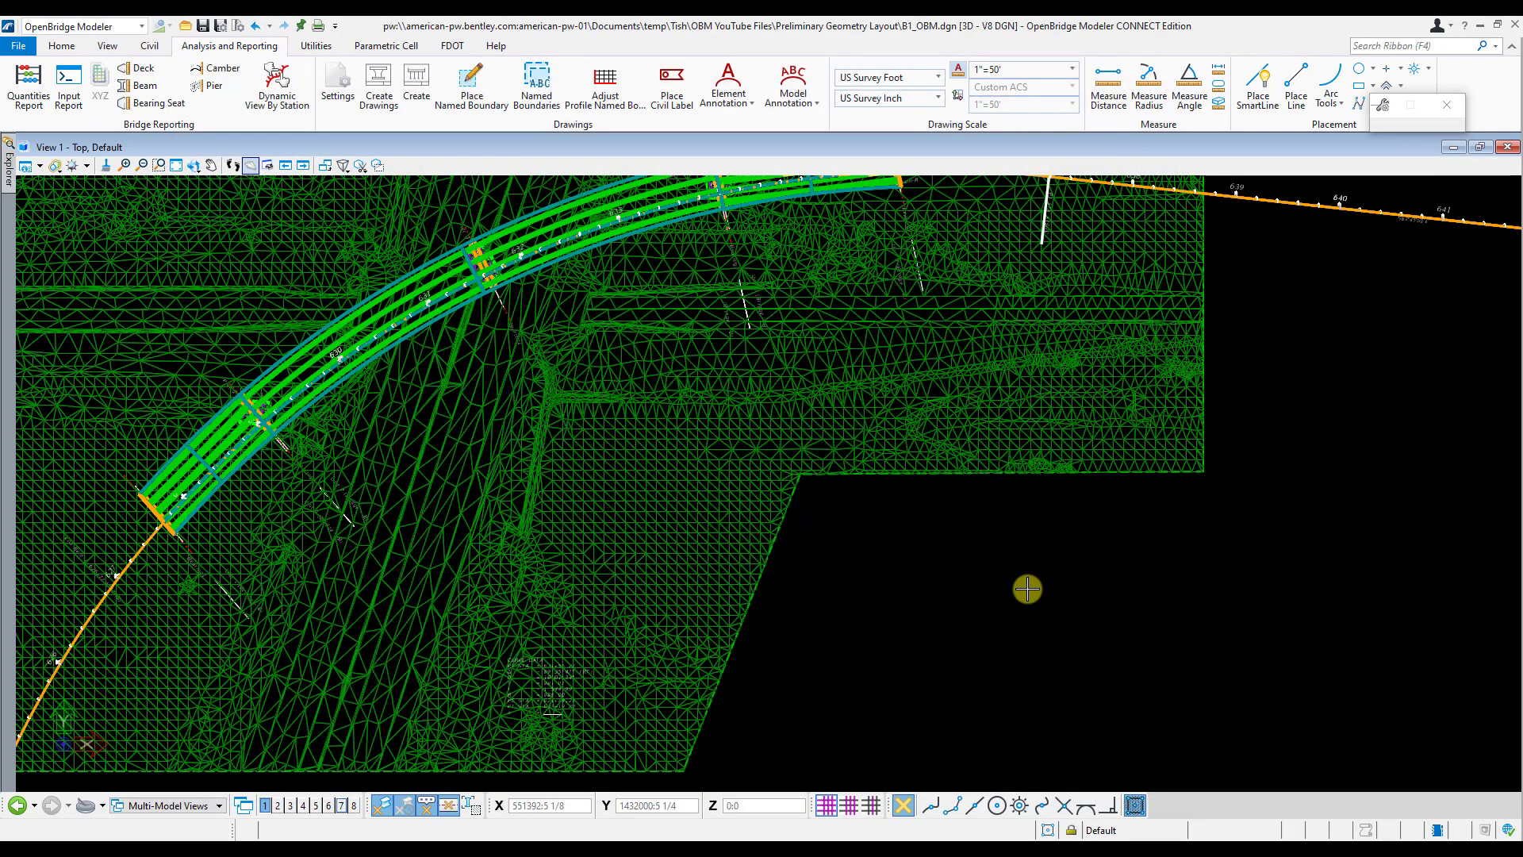